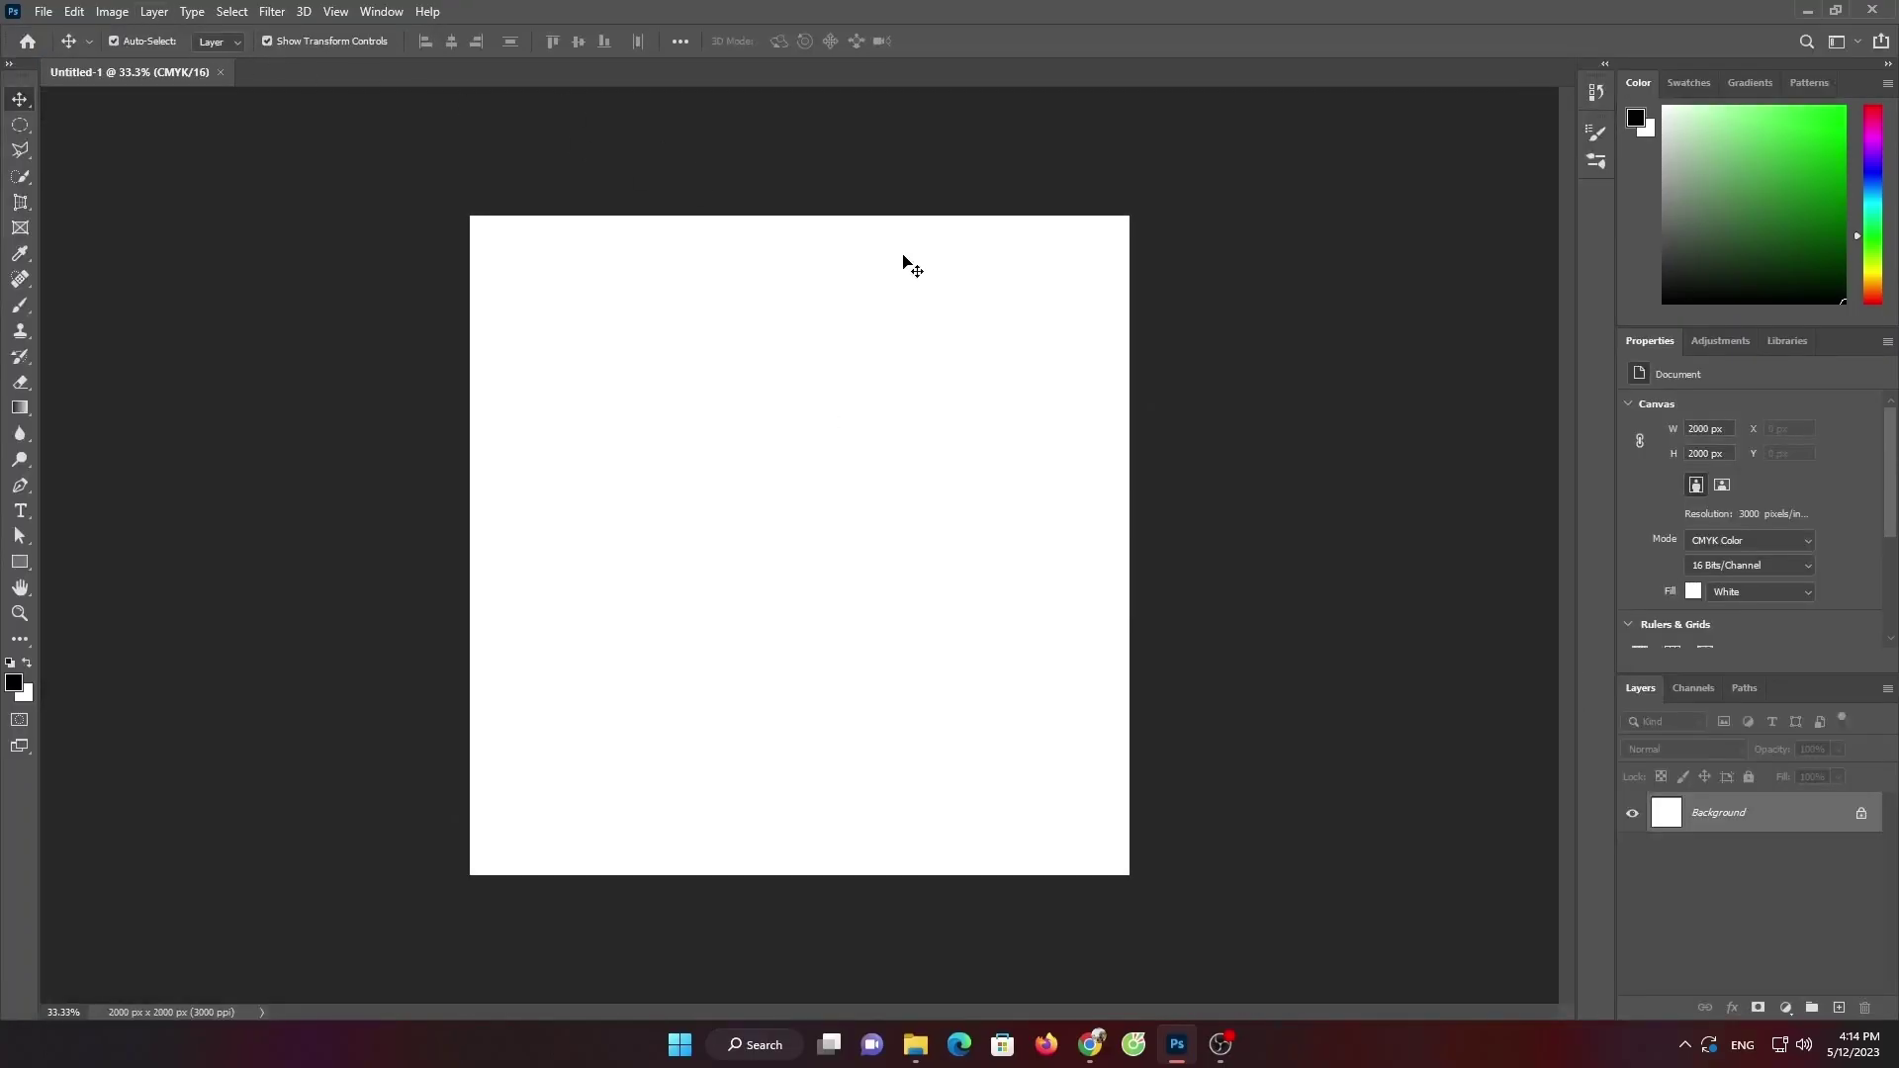
# Unlock Layer 0 and add a radial Gradient Overlay with one stop changed to a brighter blue
pyautogui.click(1860, 813)
pyautogui.rightClick(1751, 813)
pyautogui.click(1504, 210)
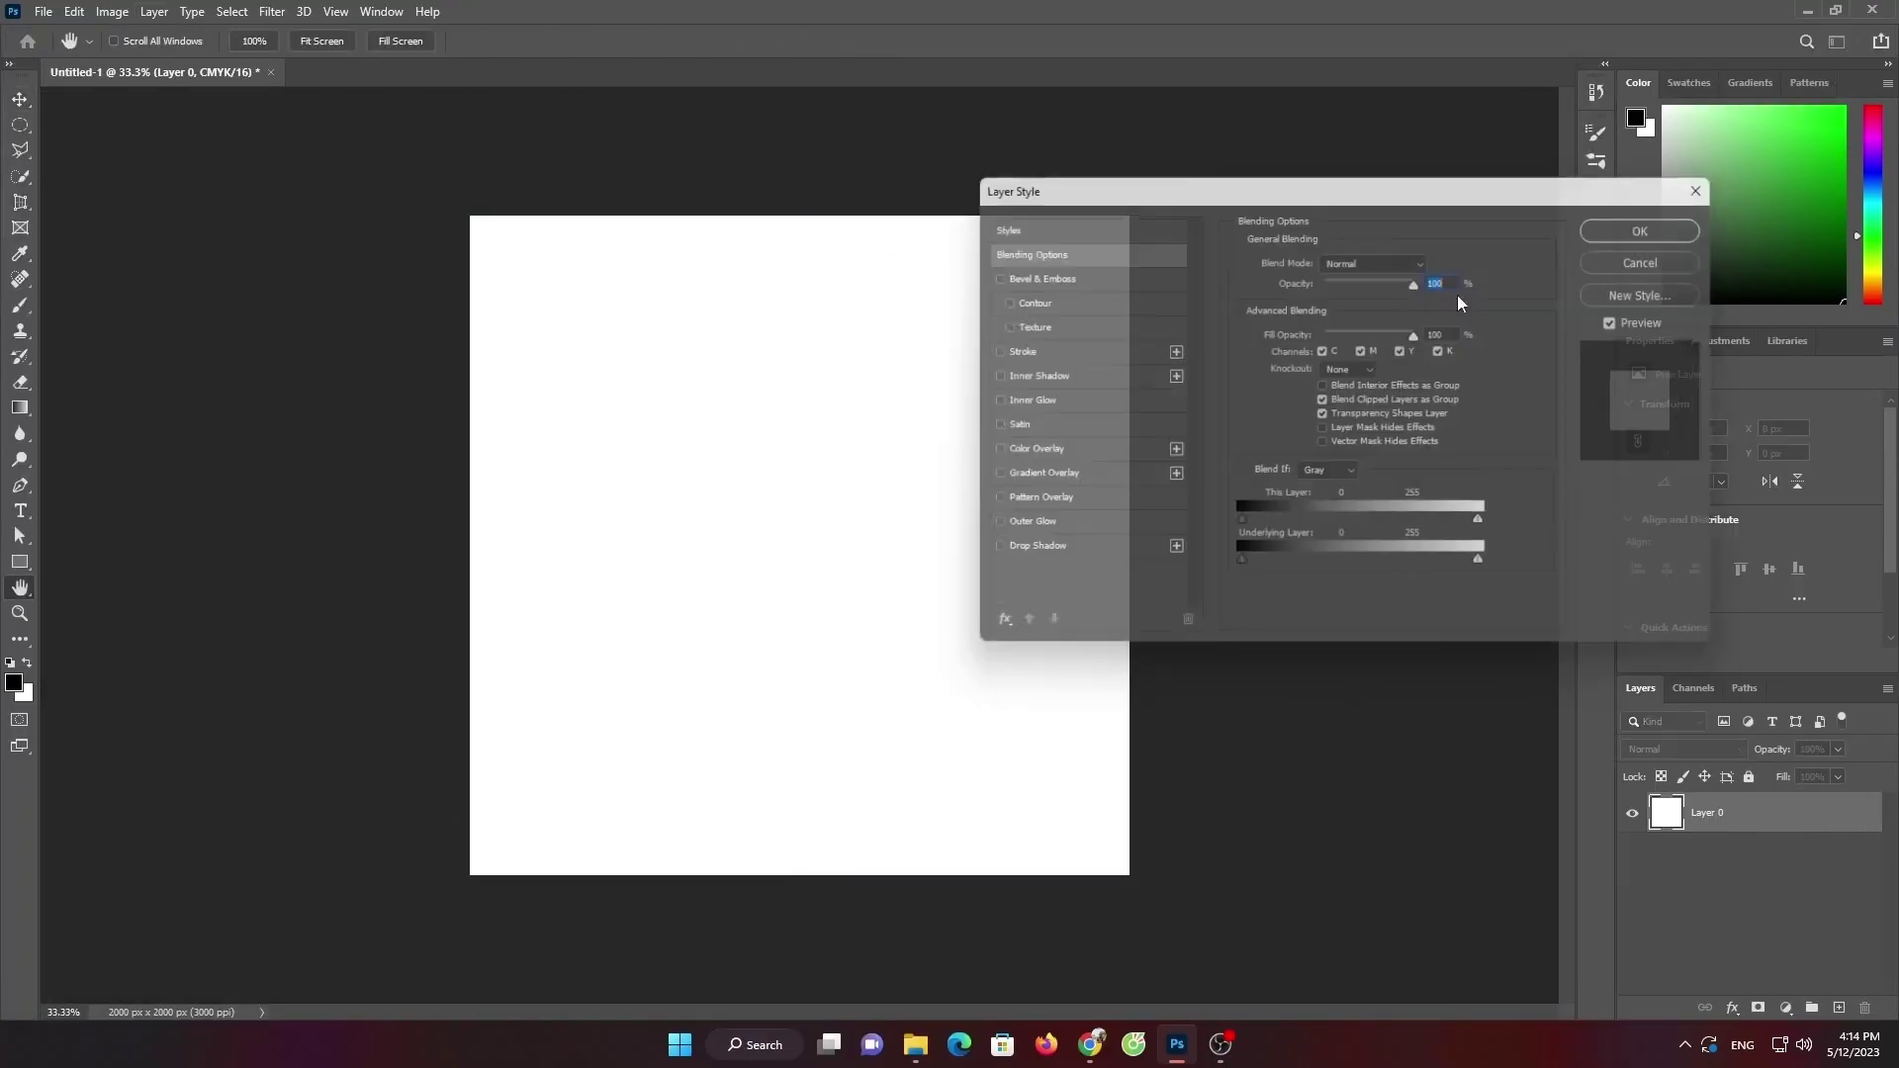
pyautogui.click(1024, 478)
pyautogui.click(1380, 299)
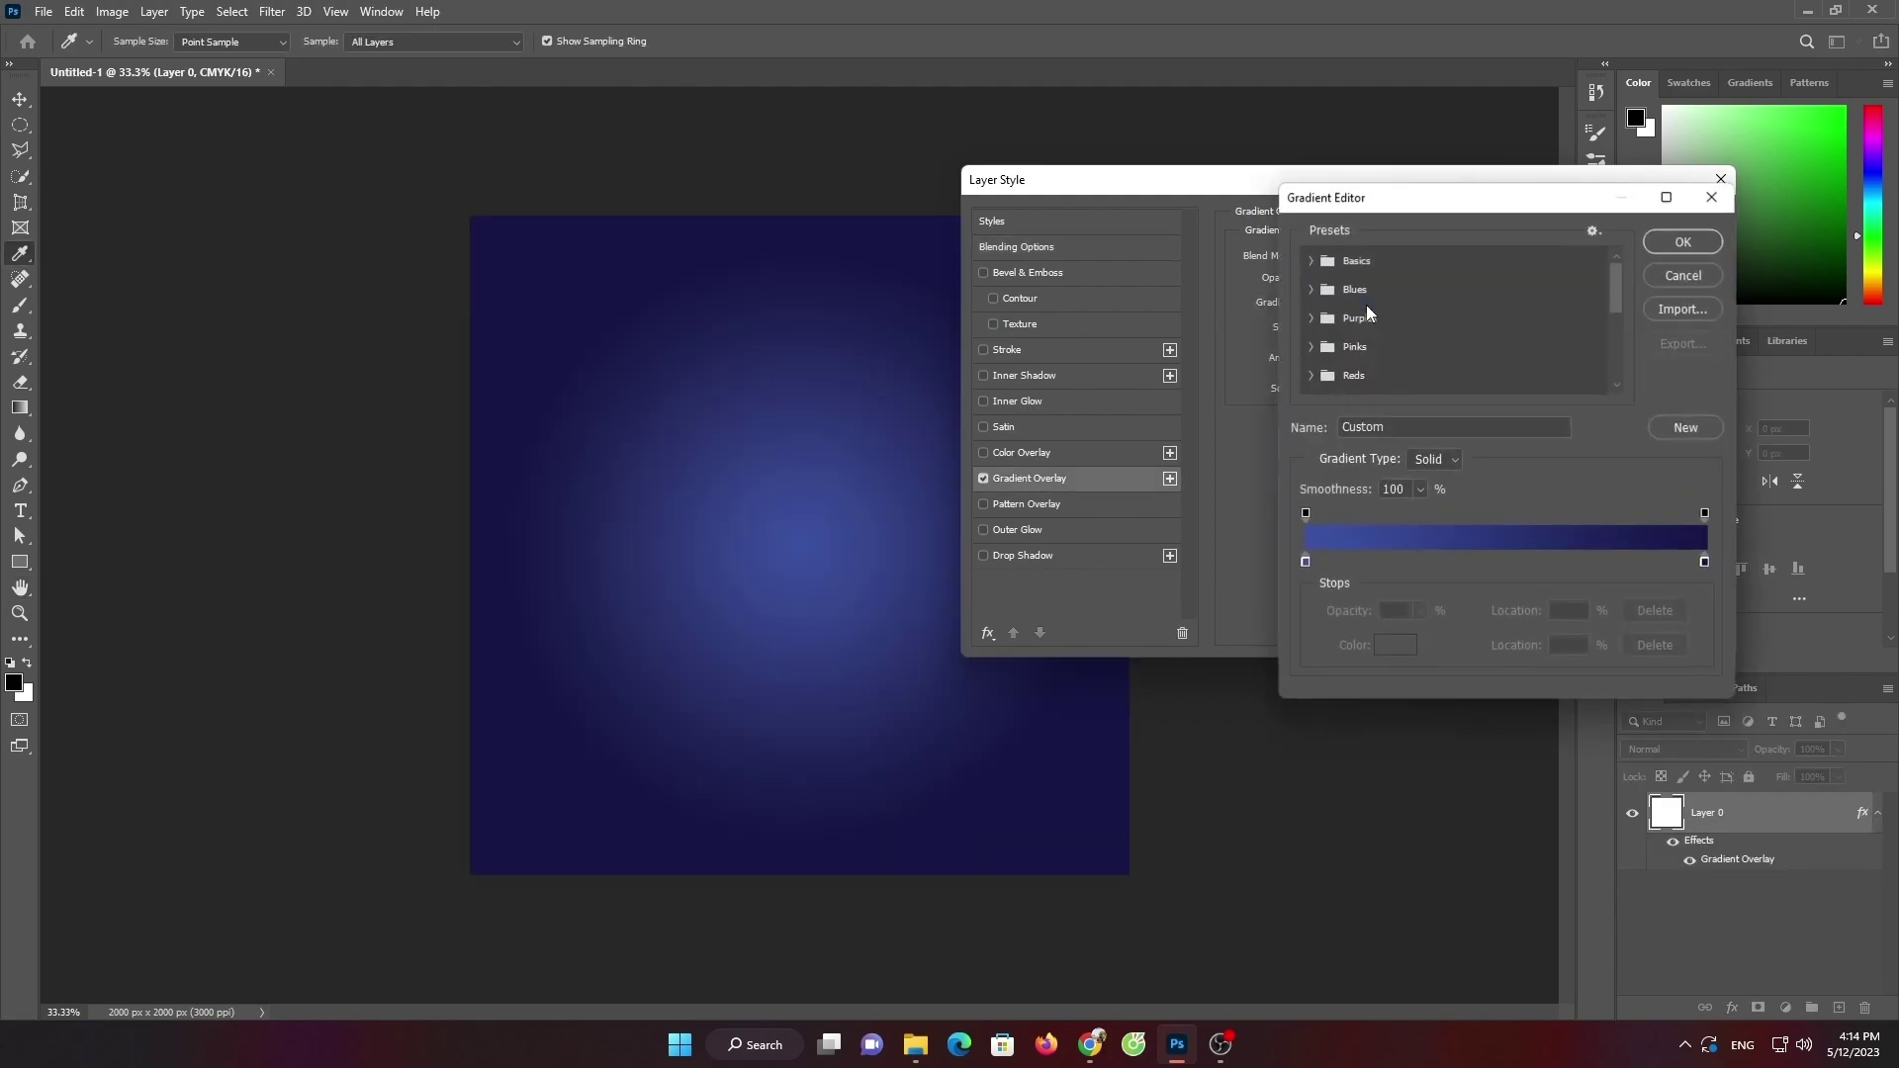
pyautogui.click(1385, 645)
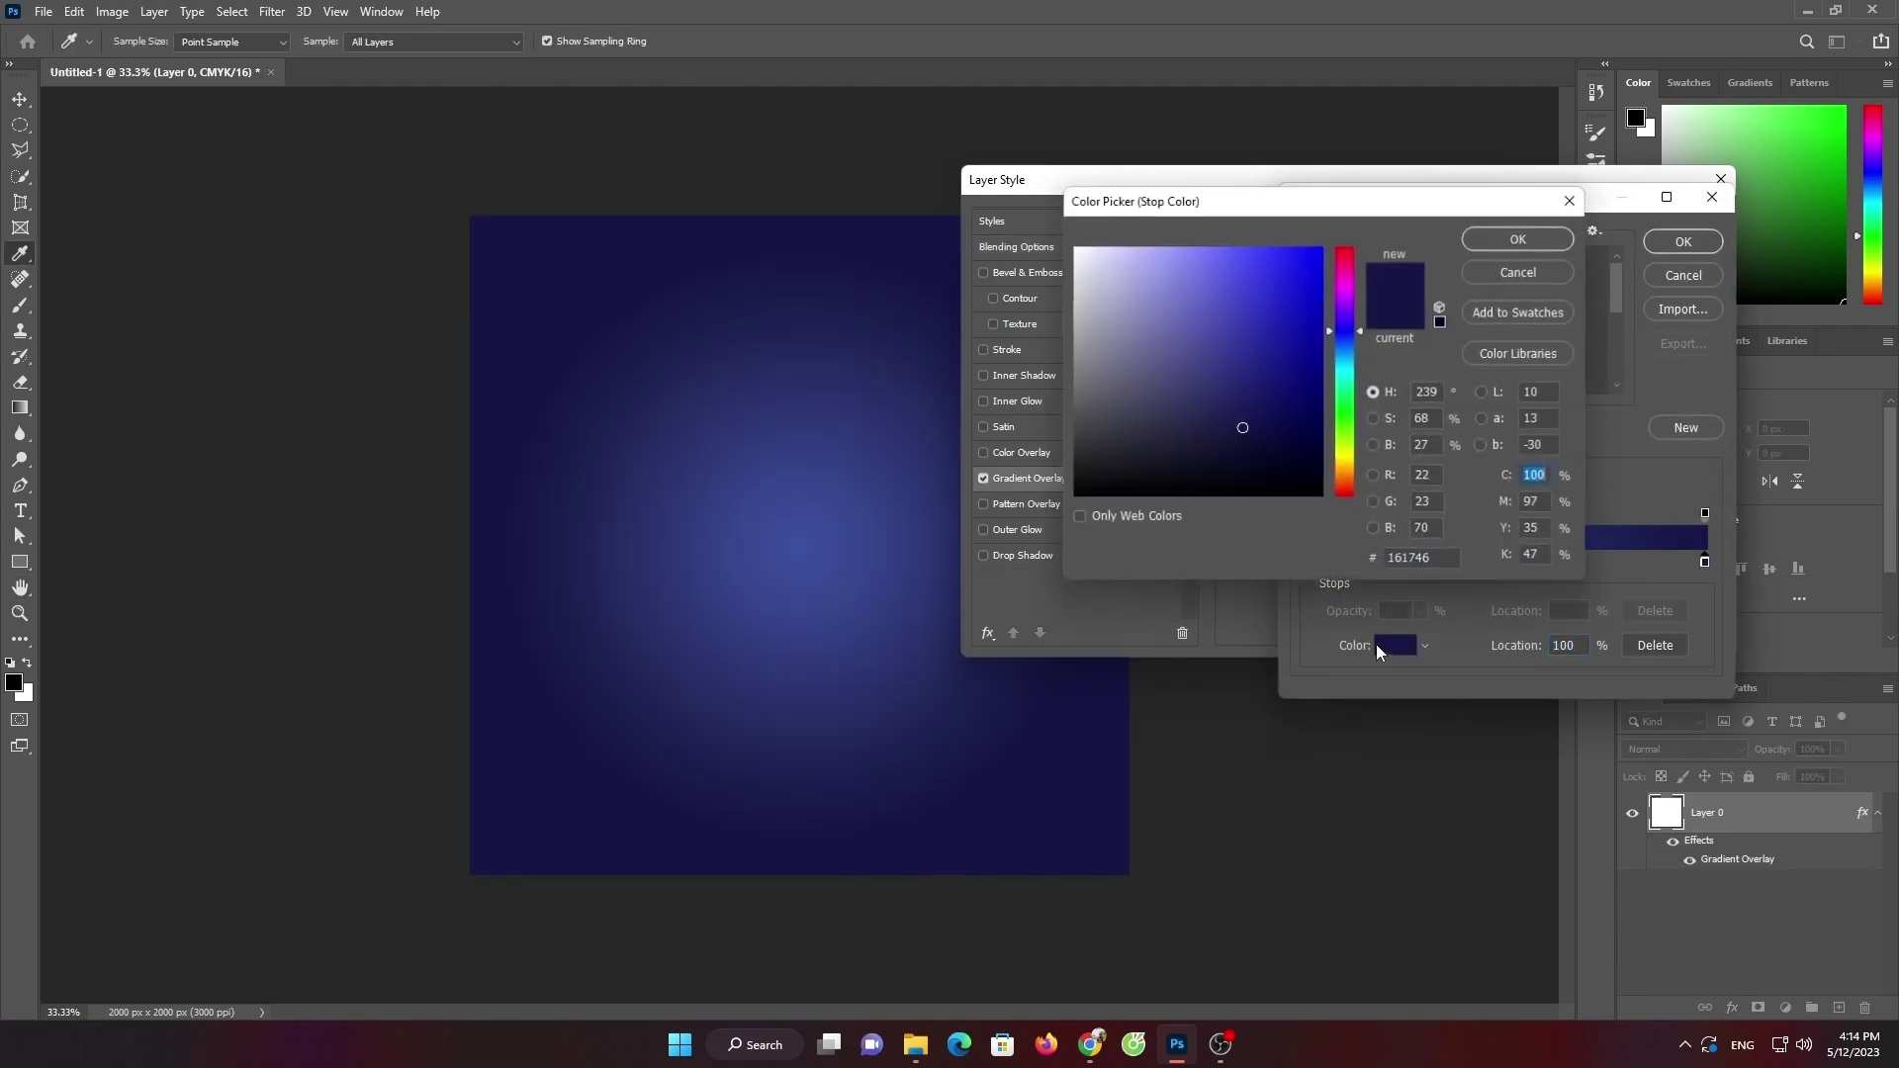
pyautogui.click(1299, 379)
pyautogui.click(1493, 238)
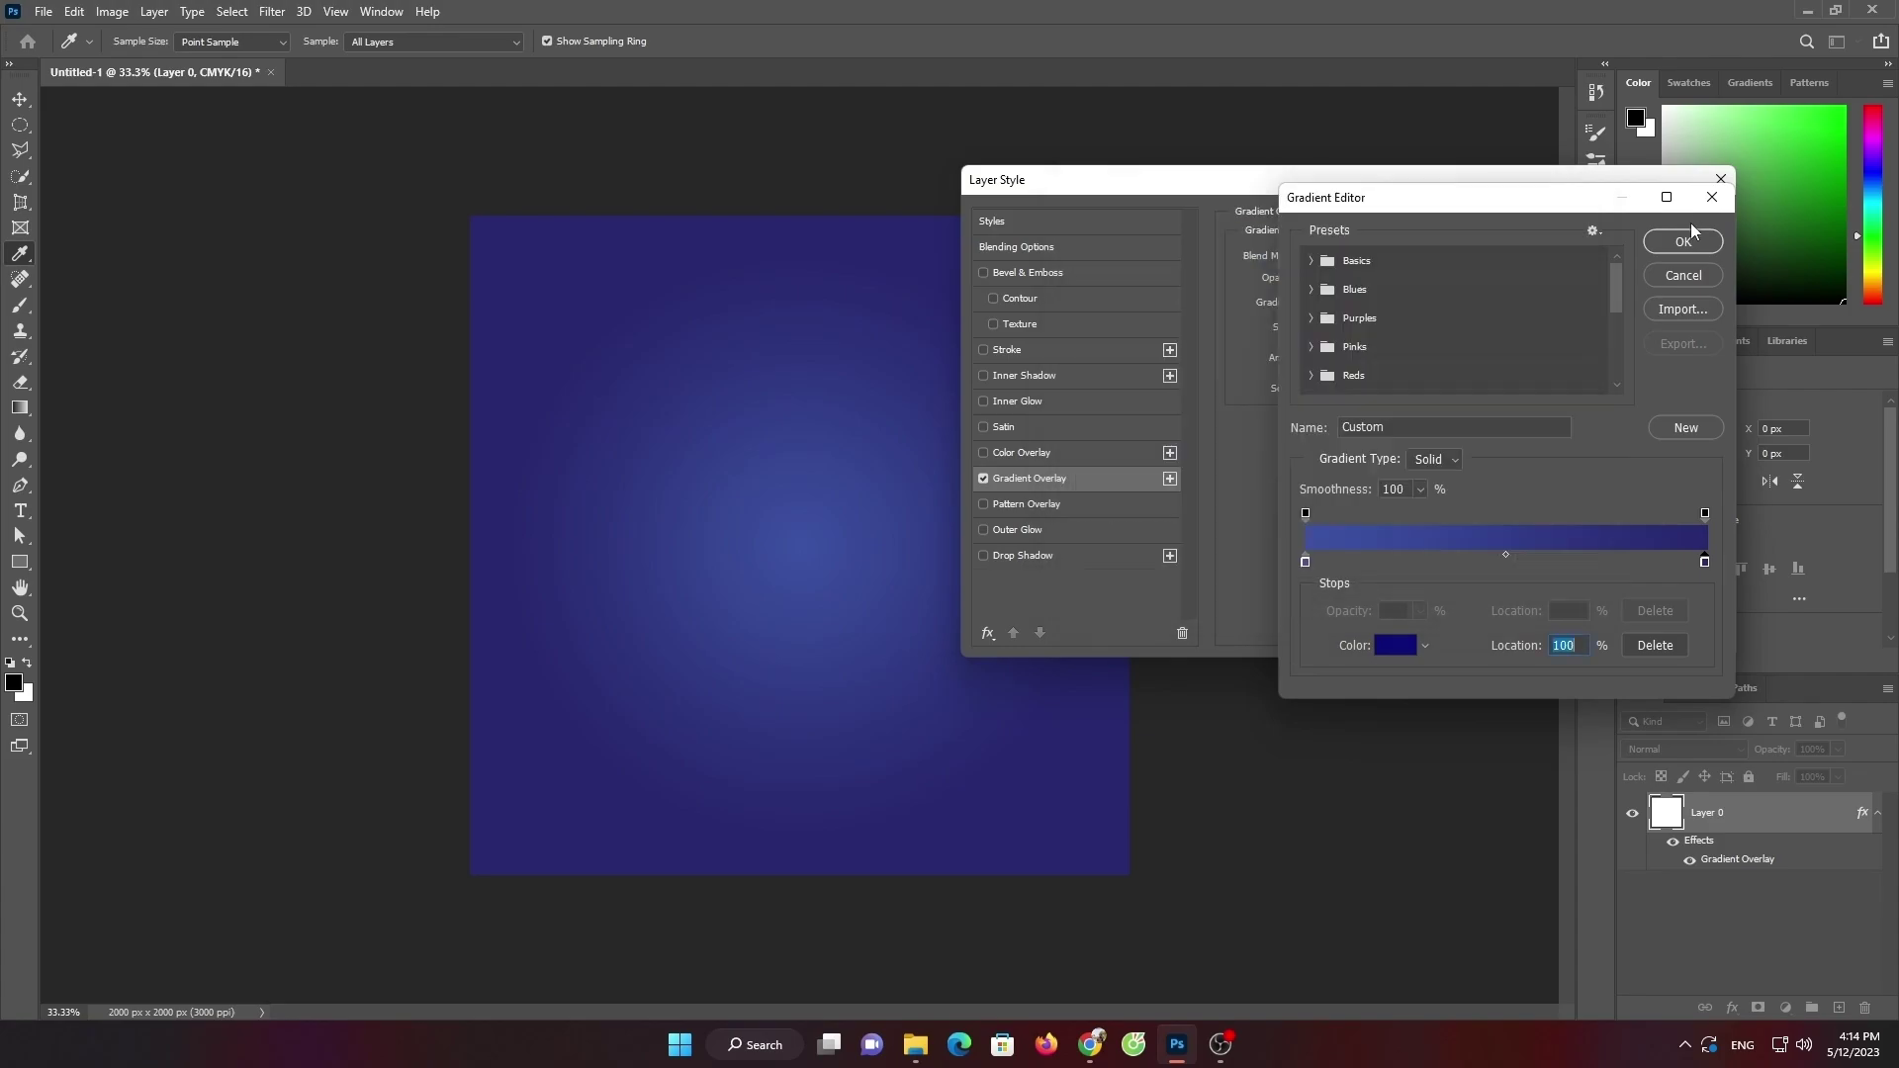
pyautogui.click(1684, 242)
pyautogui.click(1649, 233)
pyautogui.click(1496, 750)
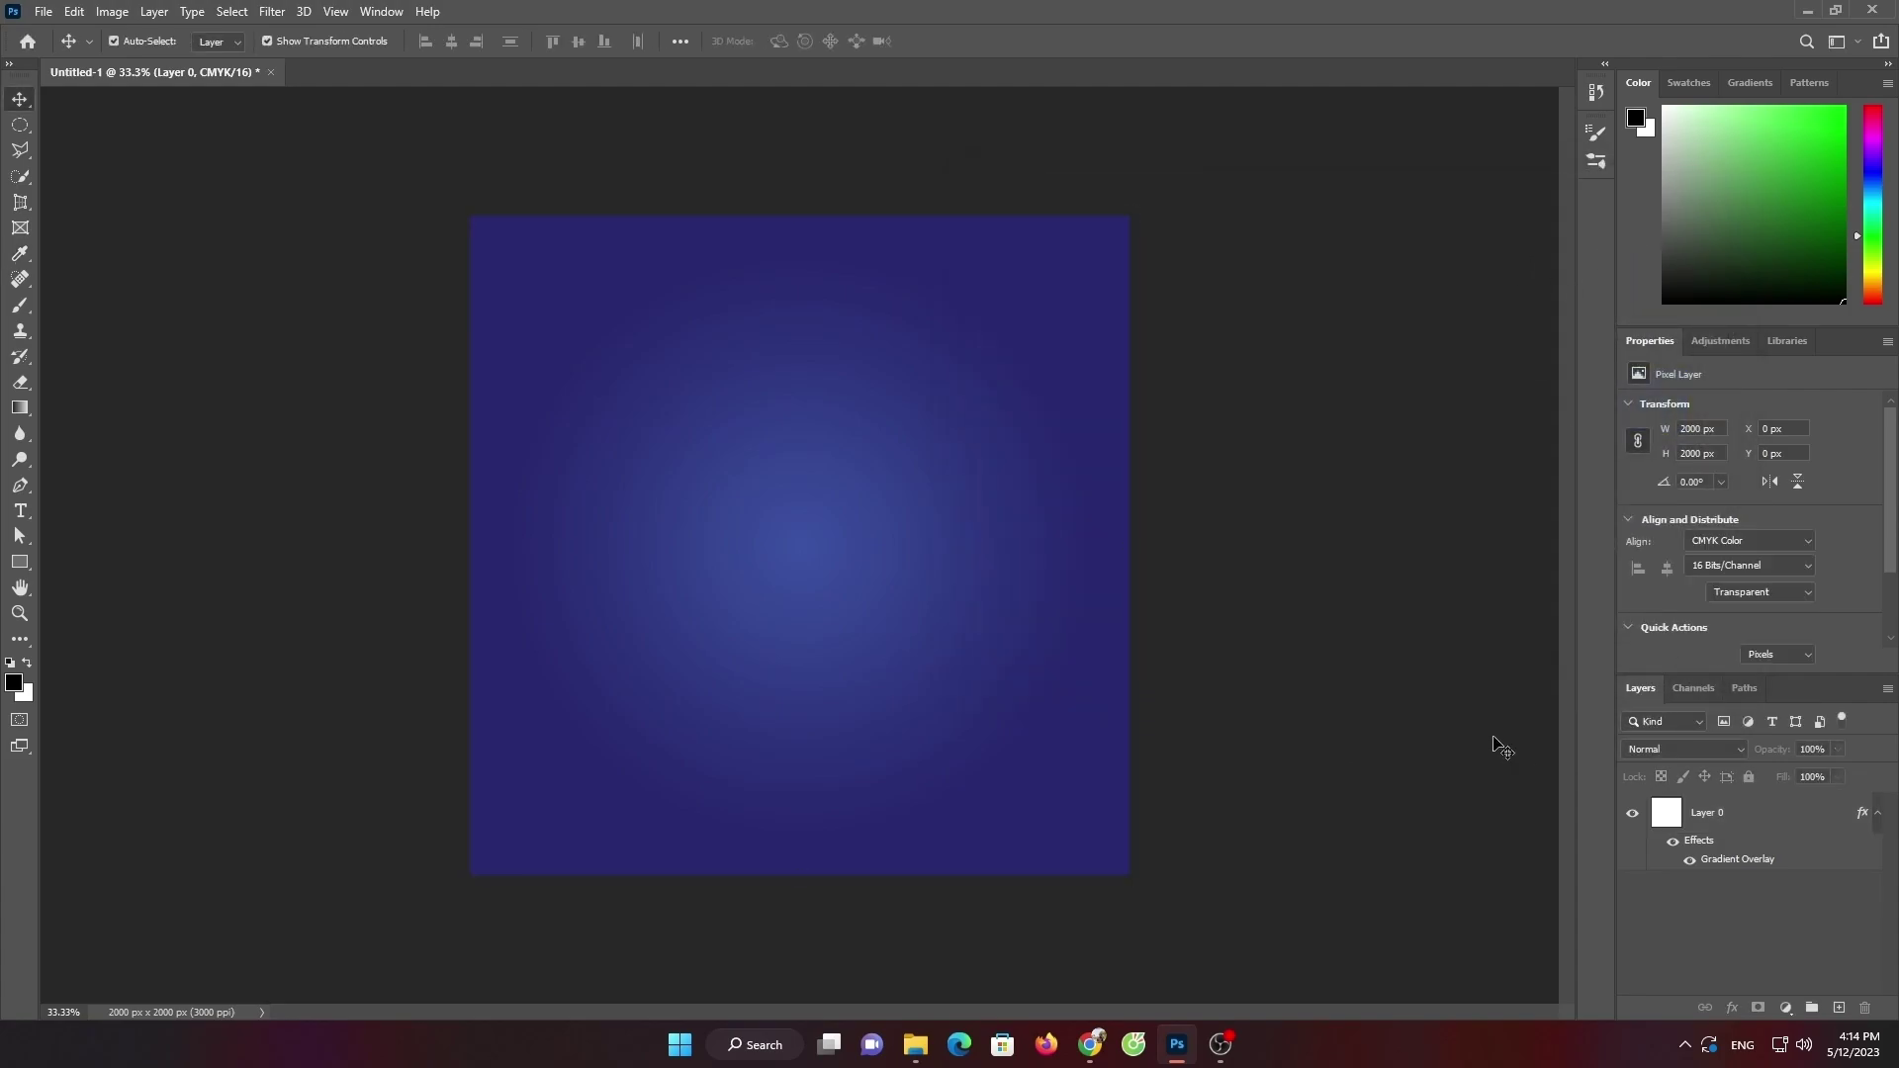
# Open the NIVEA MEN Originals tube image from D:\photo from chrome for design
pyautogui.click(43, 11)
pyautogui.click(68, 52)
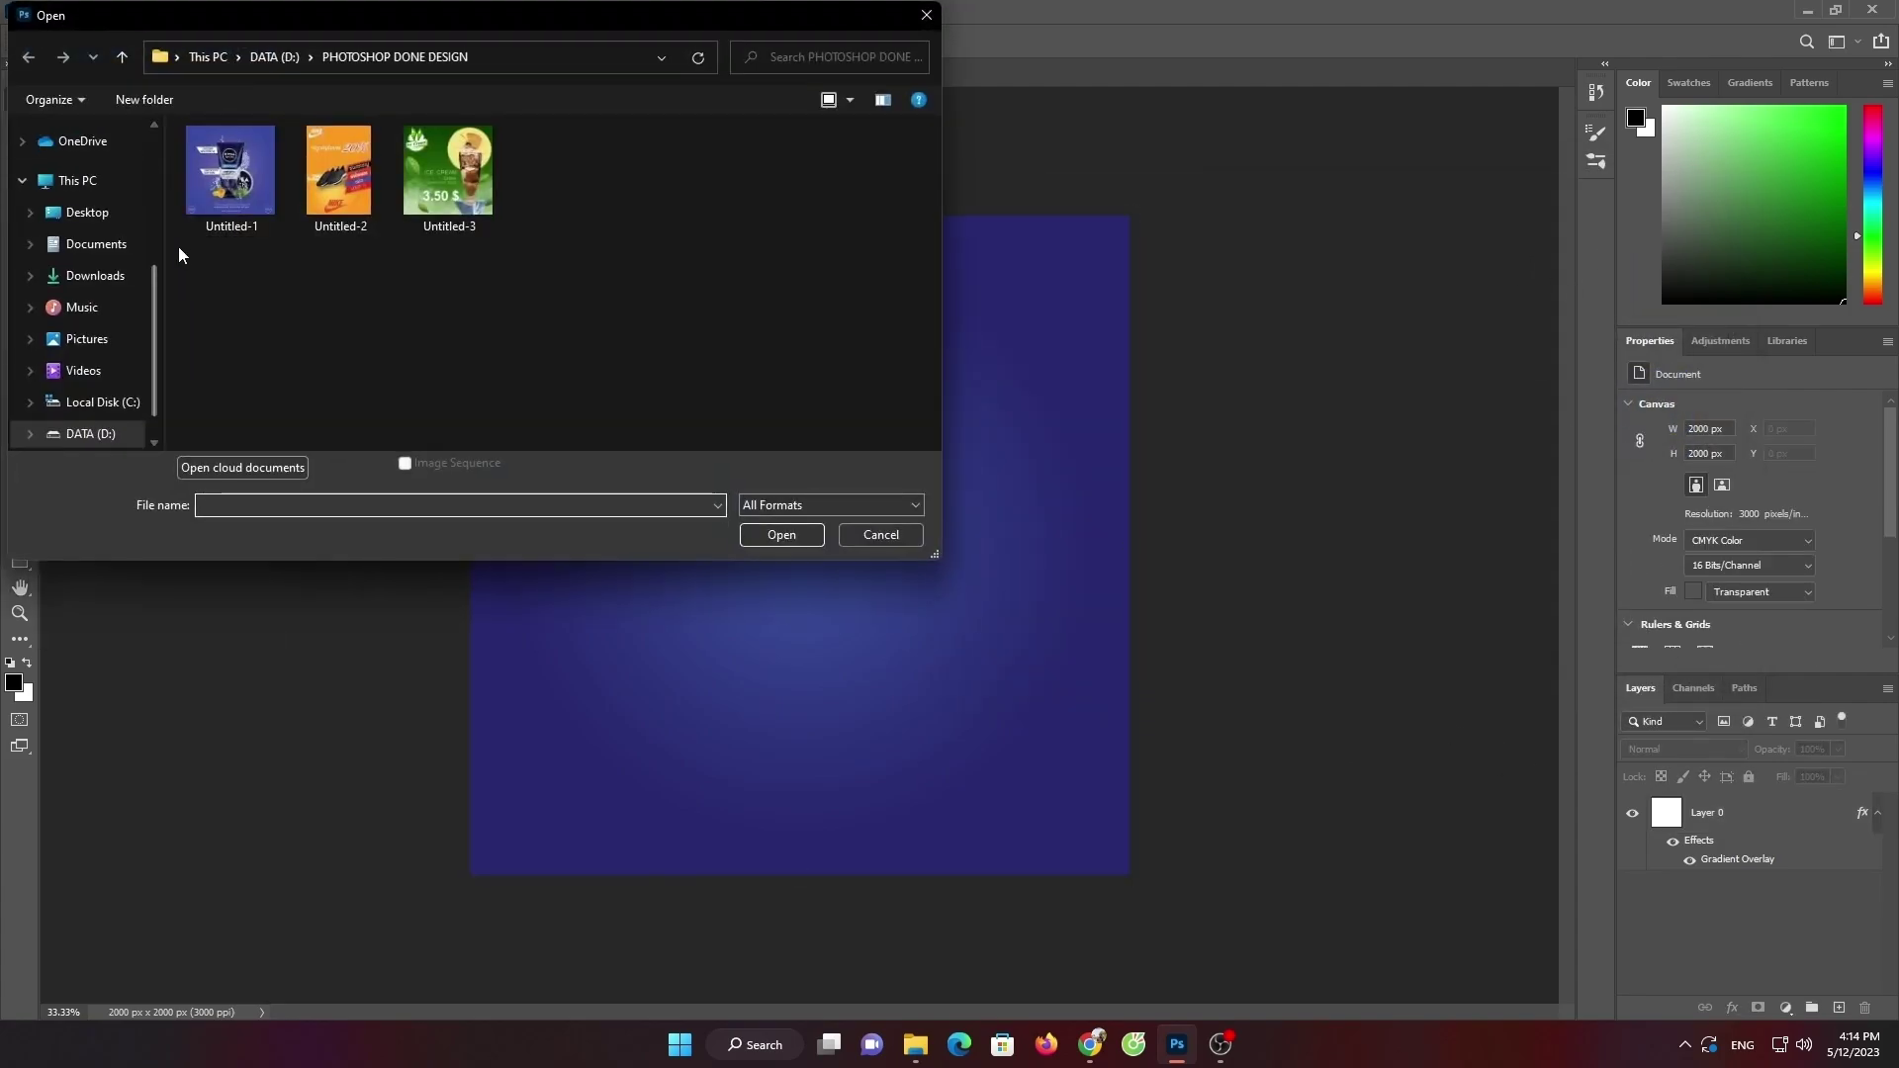
pyautogui.click(95, 276)
pyautogui.click(87, 371)
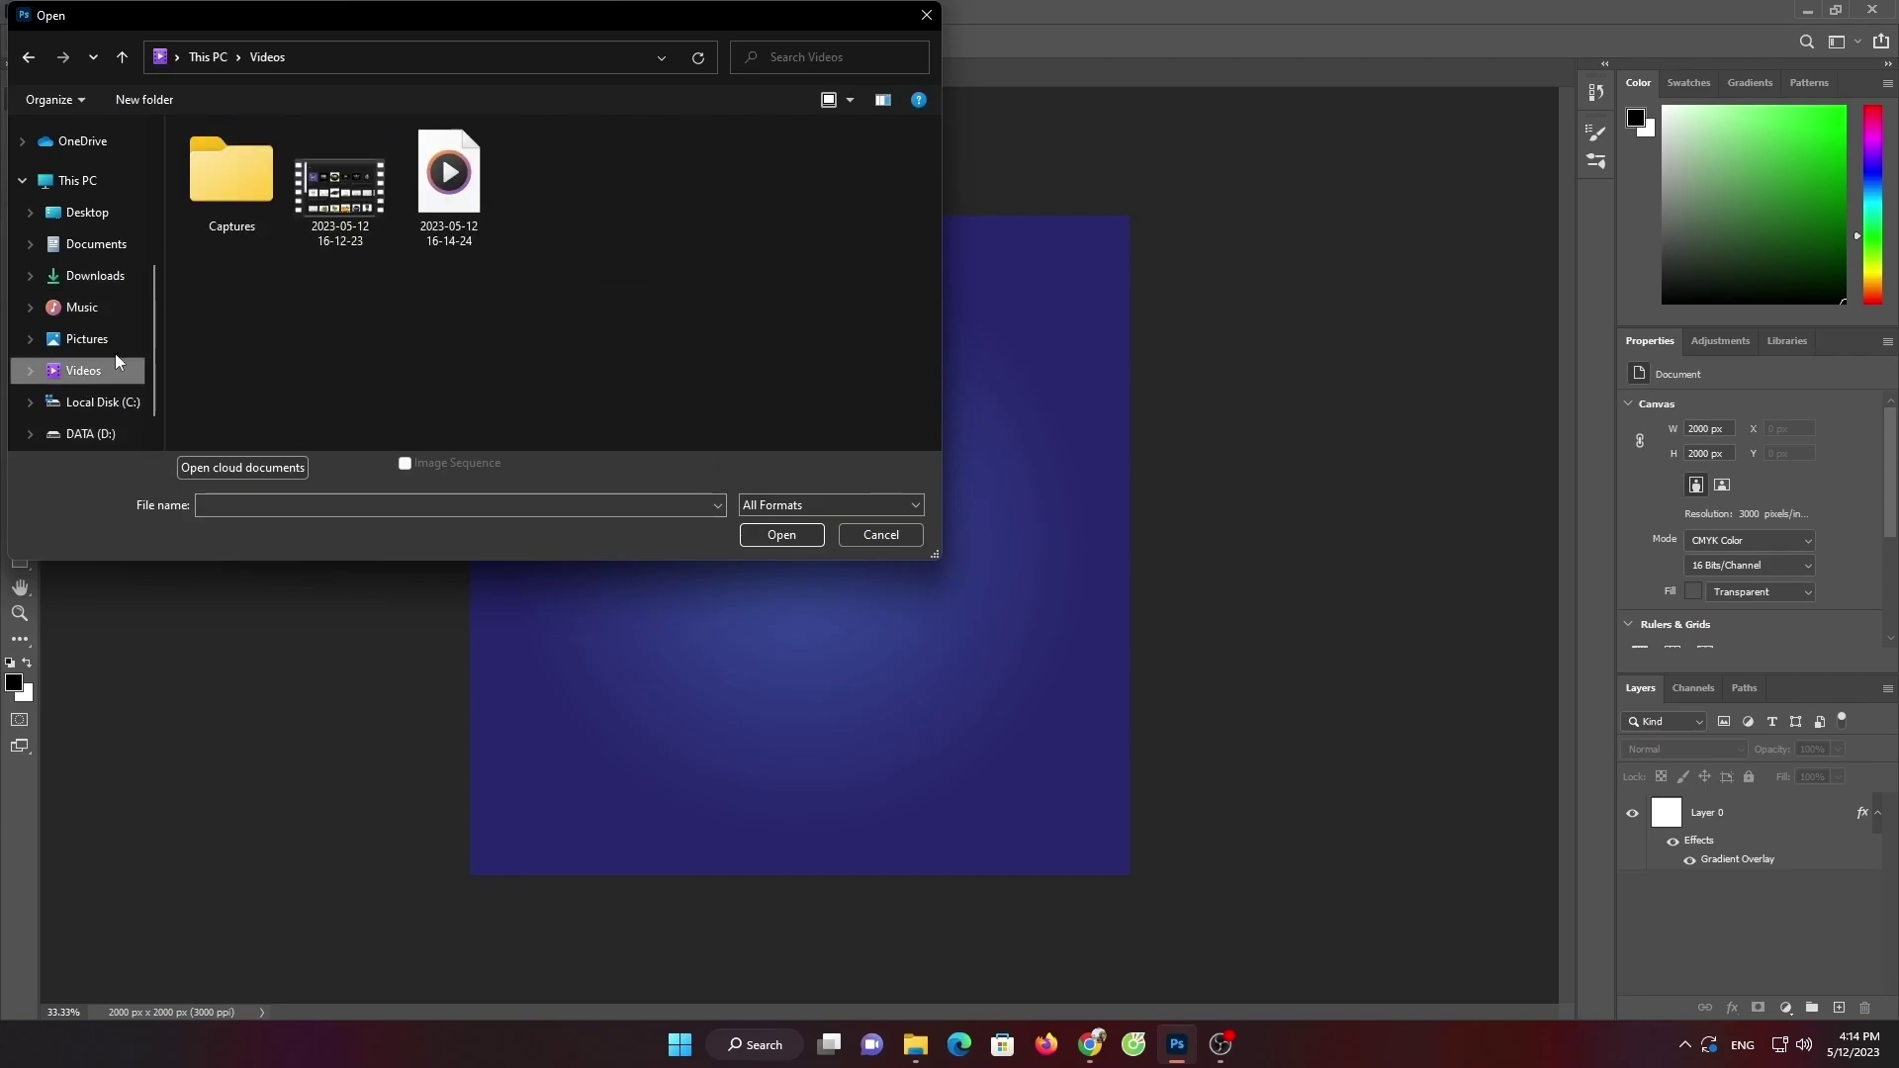
pyautogui.click(79, 180)
pyautogui.doubleClick(633, 334)
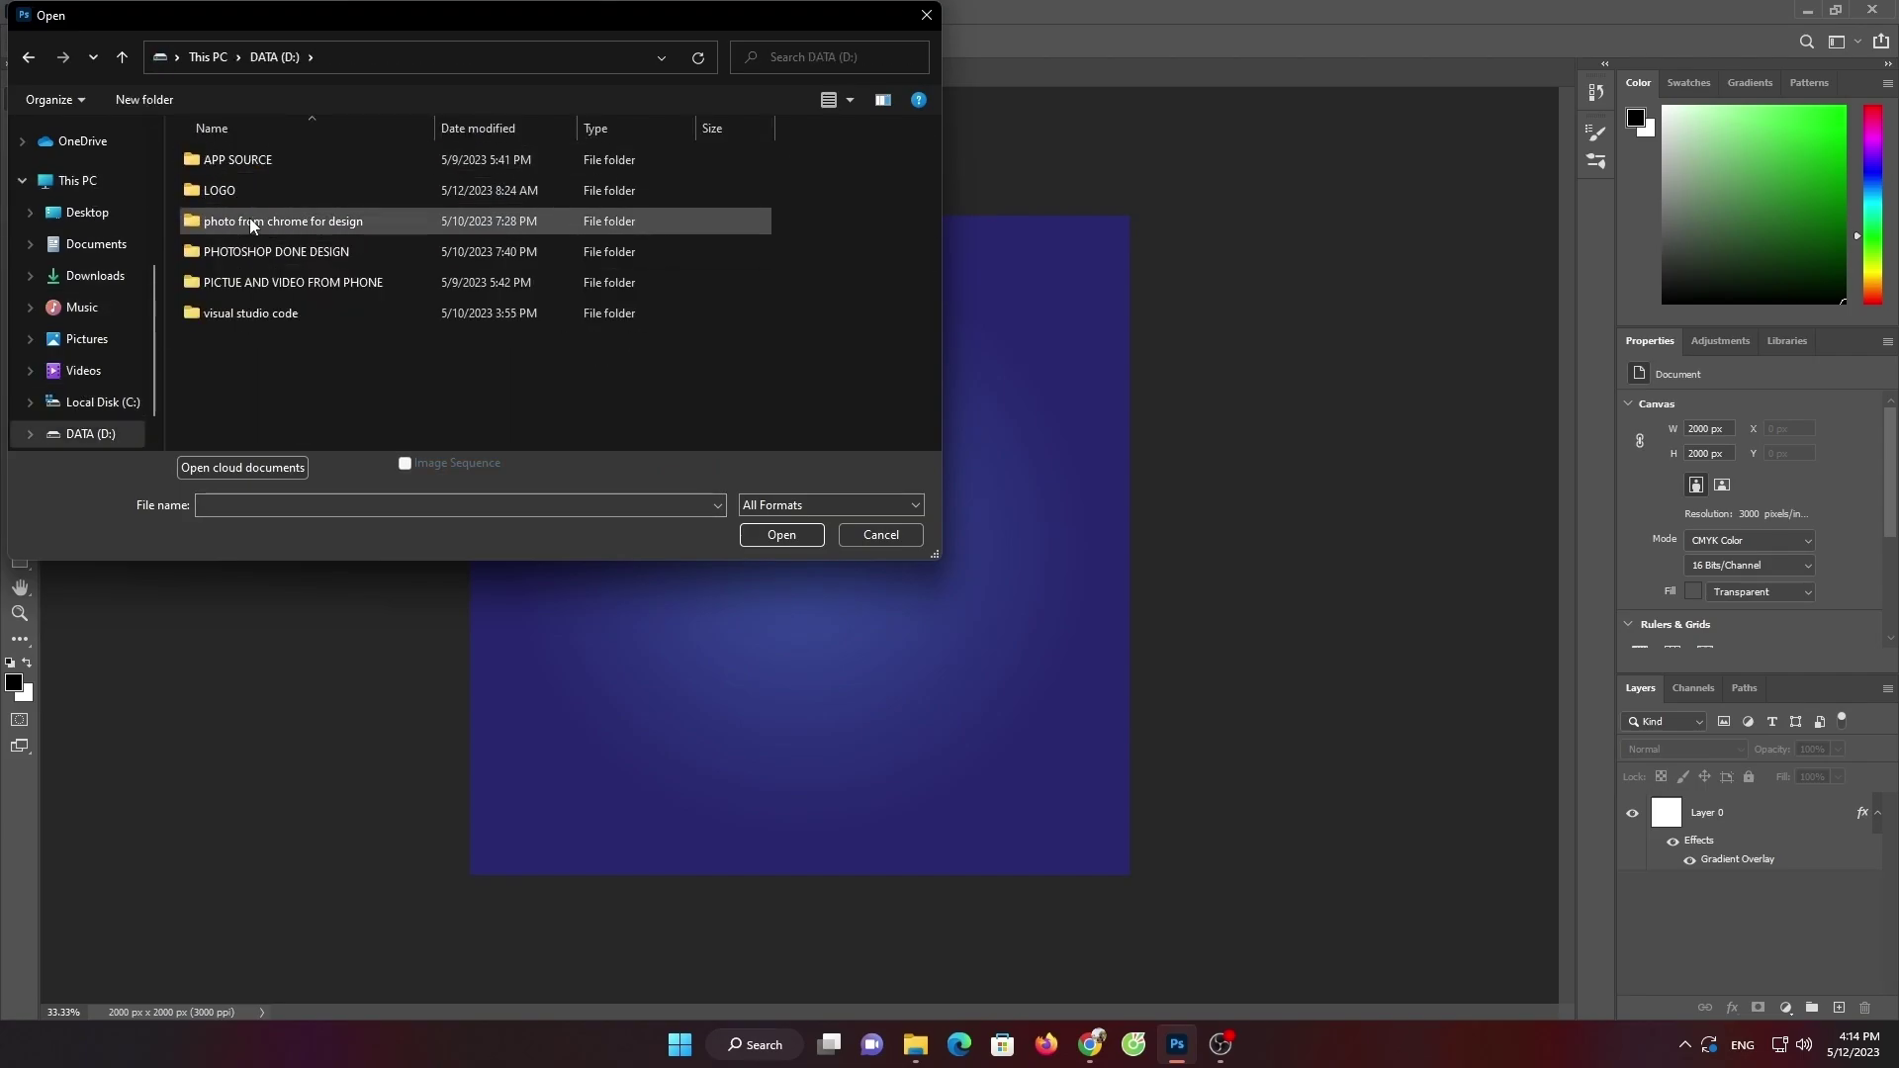
pyautogui.doubleClick(270, 223)
pyautogui.doubleClick(550, 20)
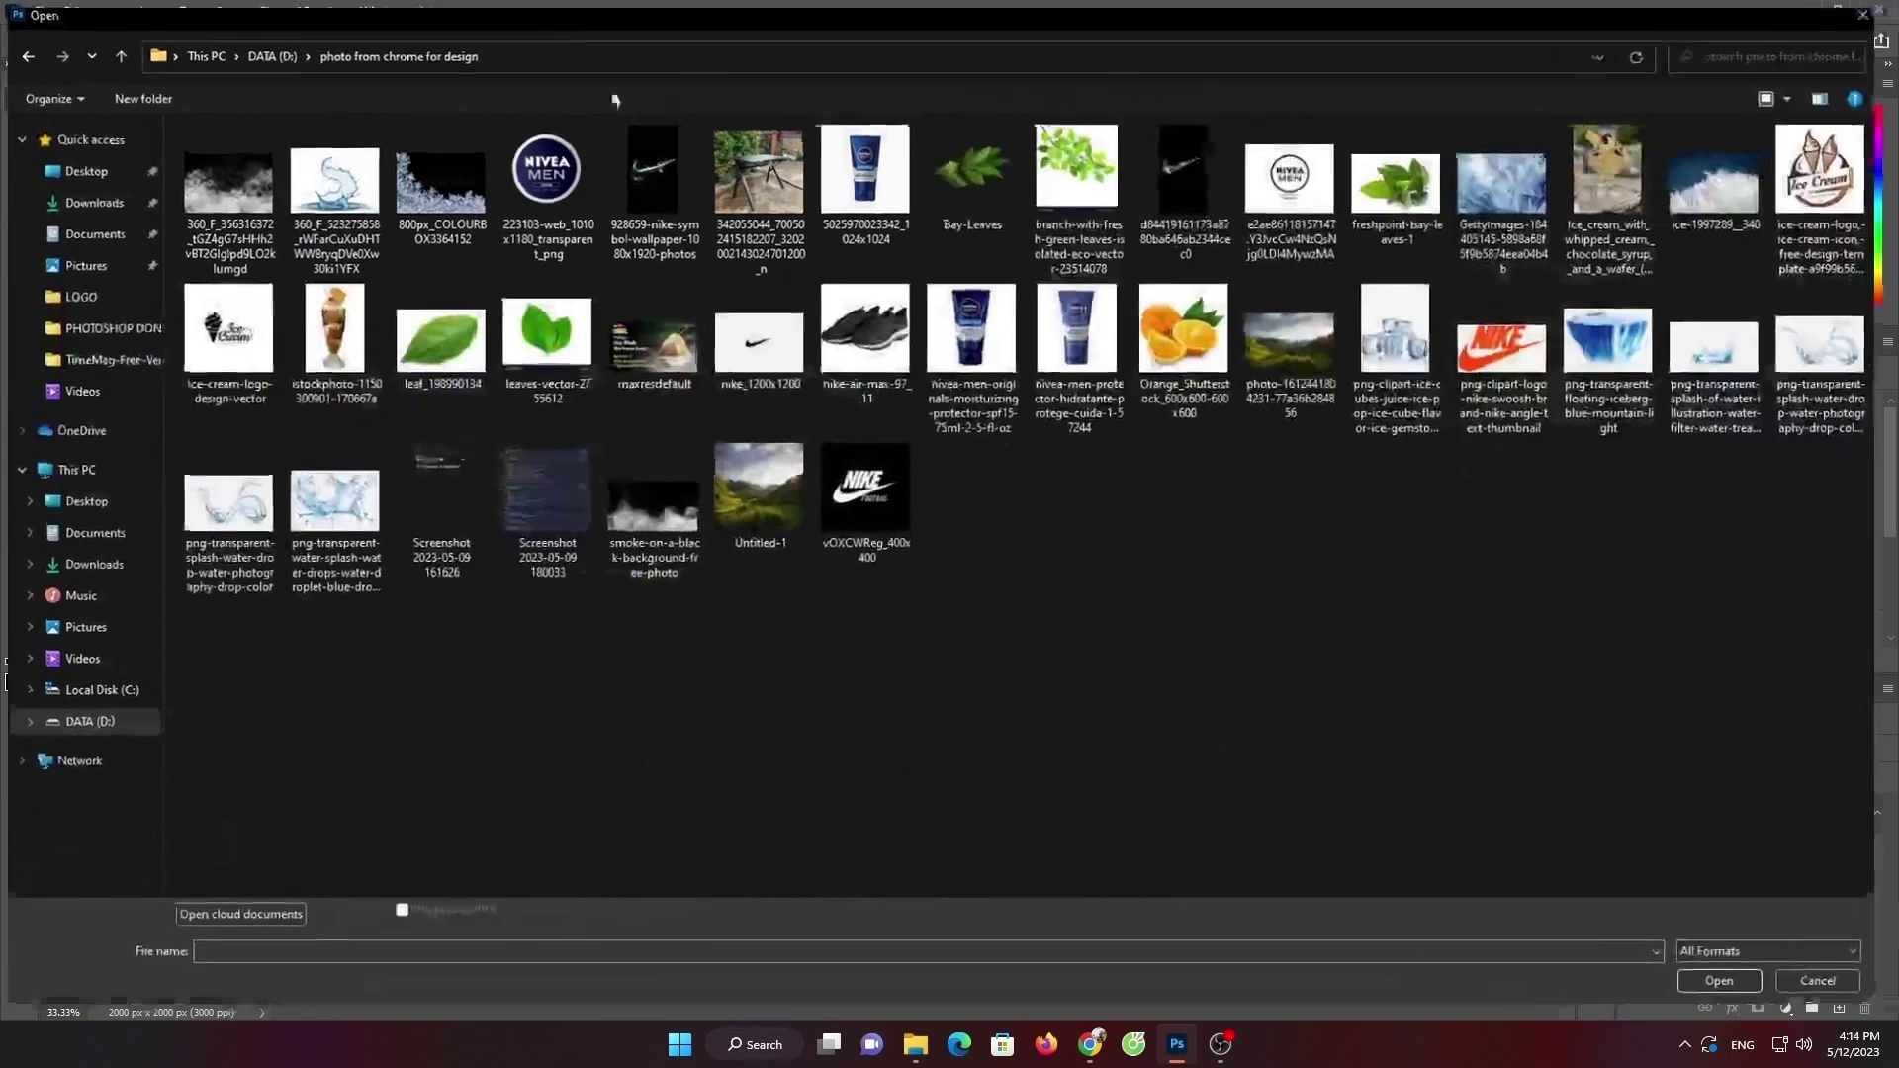
pyautogui.doubleClick(979, 336)
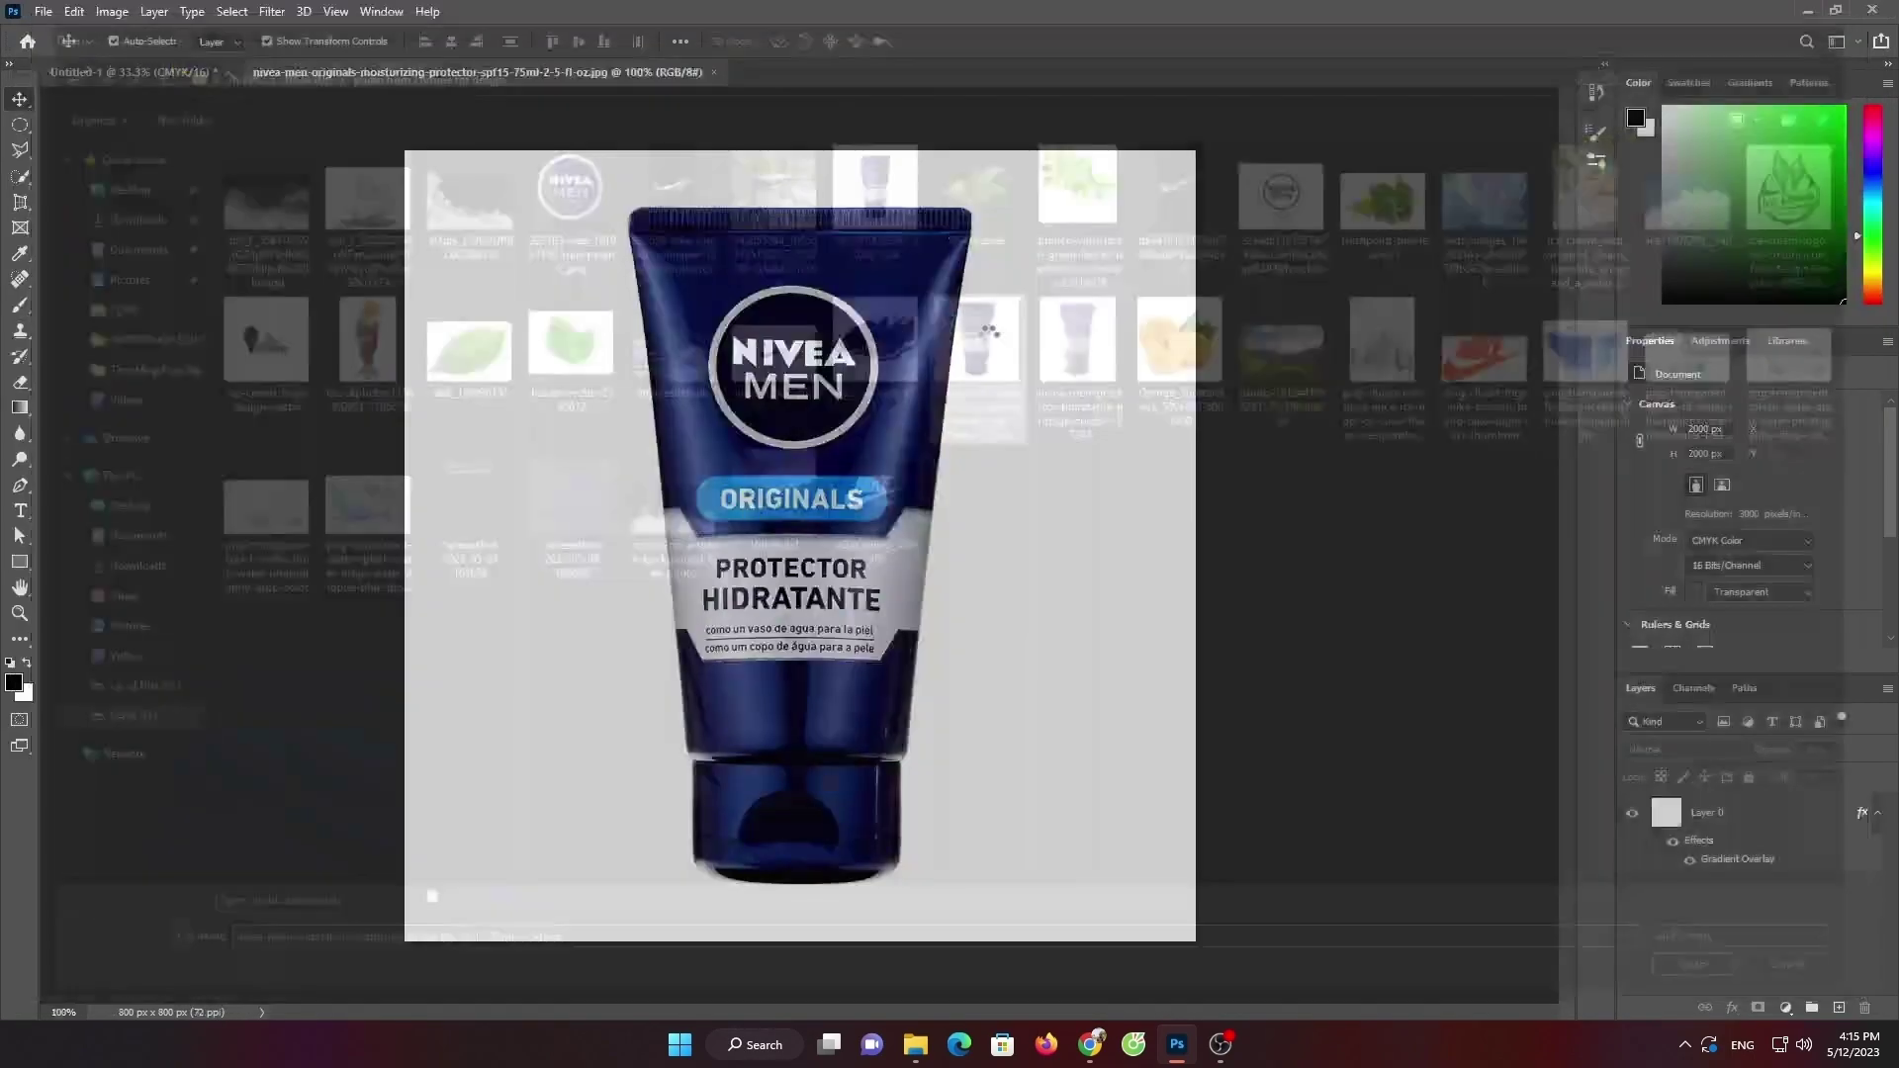
# Quick-select the tube and drag it into the Untitled-1 ad document
pyautogui.click(1861, 816)
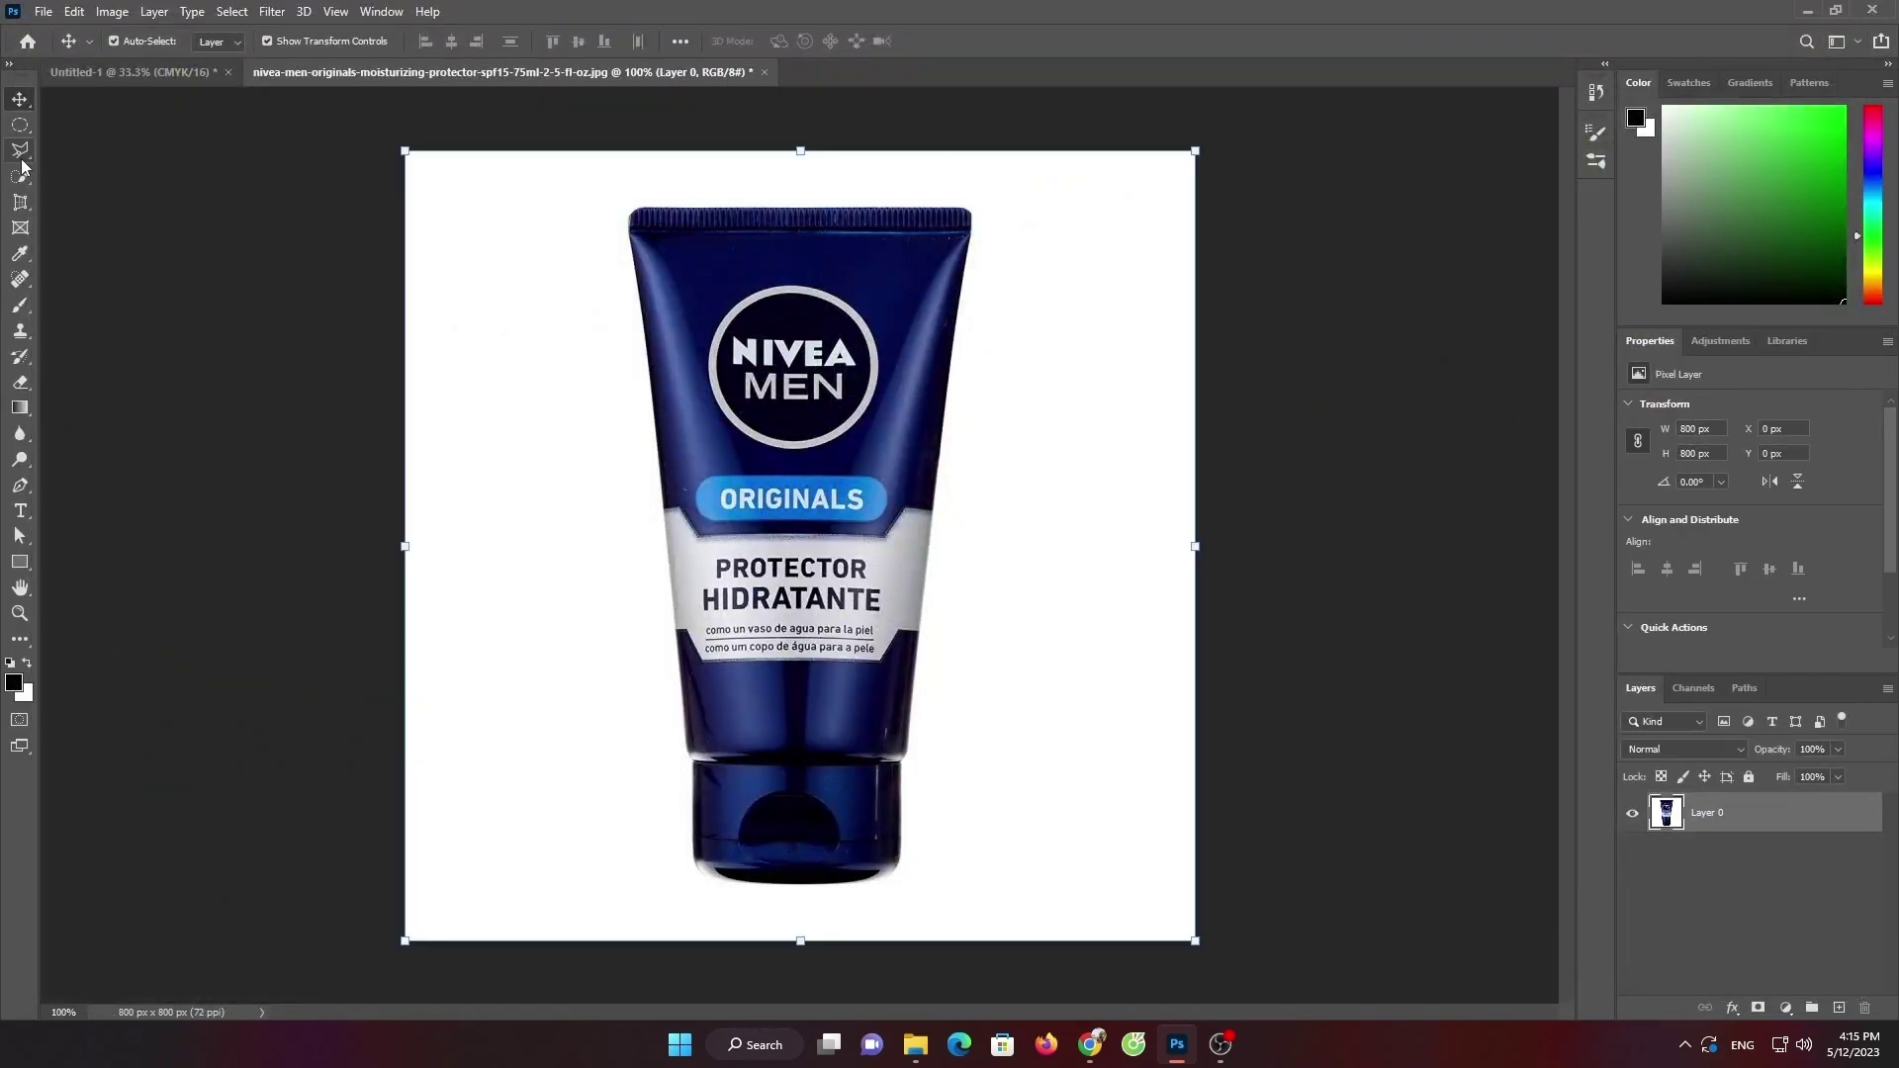
pyautogui.rightClick(22, 166)
pyautogui.rightClick(20, 175)
pyautogui.click(90, 196)
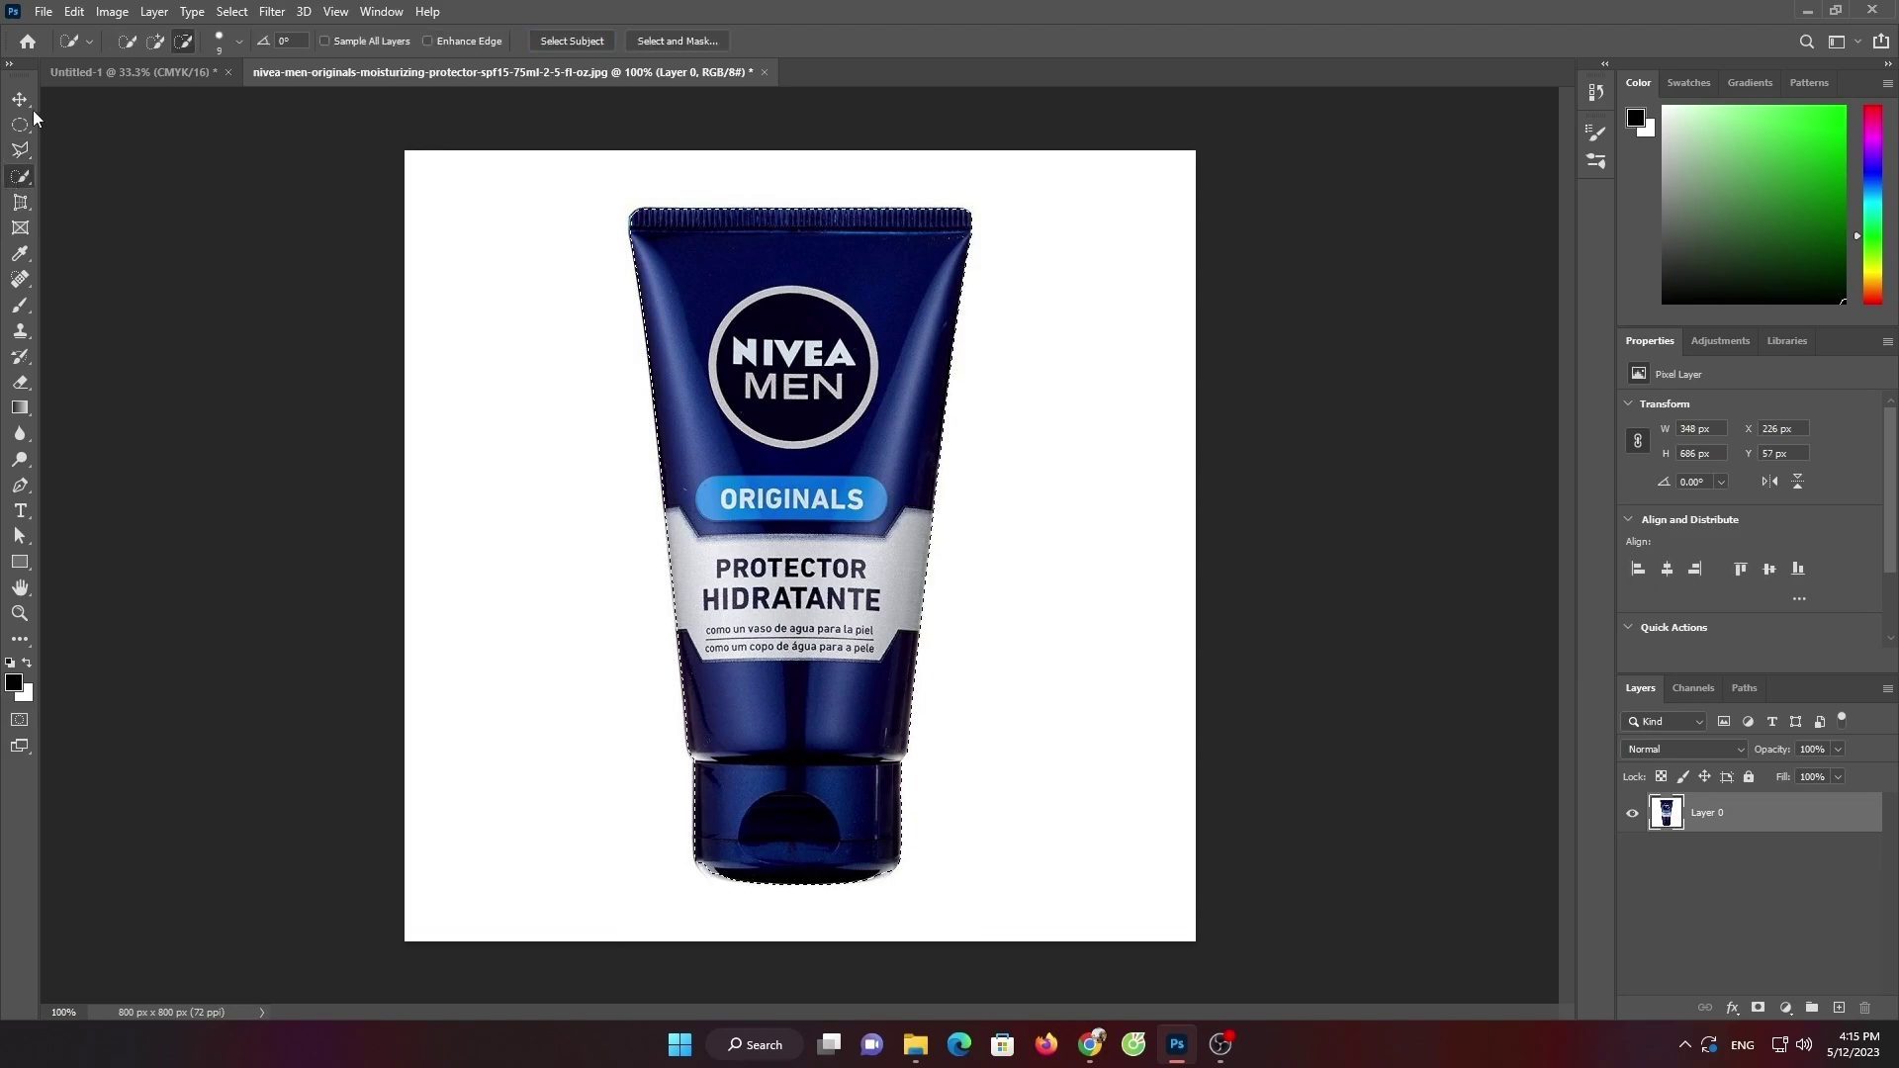
pyautogui.press('v')
pyautogui.moveTo(752, 495)
pyautogui.mouseDown()
pyautogui.moveTo(155, 79)
pyautogui.moveTo(788, 488)
pyautogui.moveTo(813, 267)
pyautogui.mouseUp()
# Resize the tube and centre it slightly lower on the blue background
pyautogui.moveTo(811, 676); pyautogui.dragTo(811, 722)
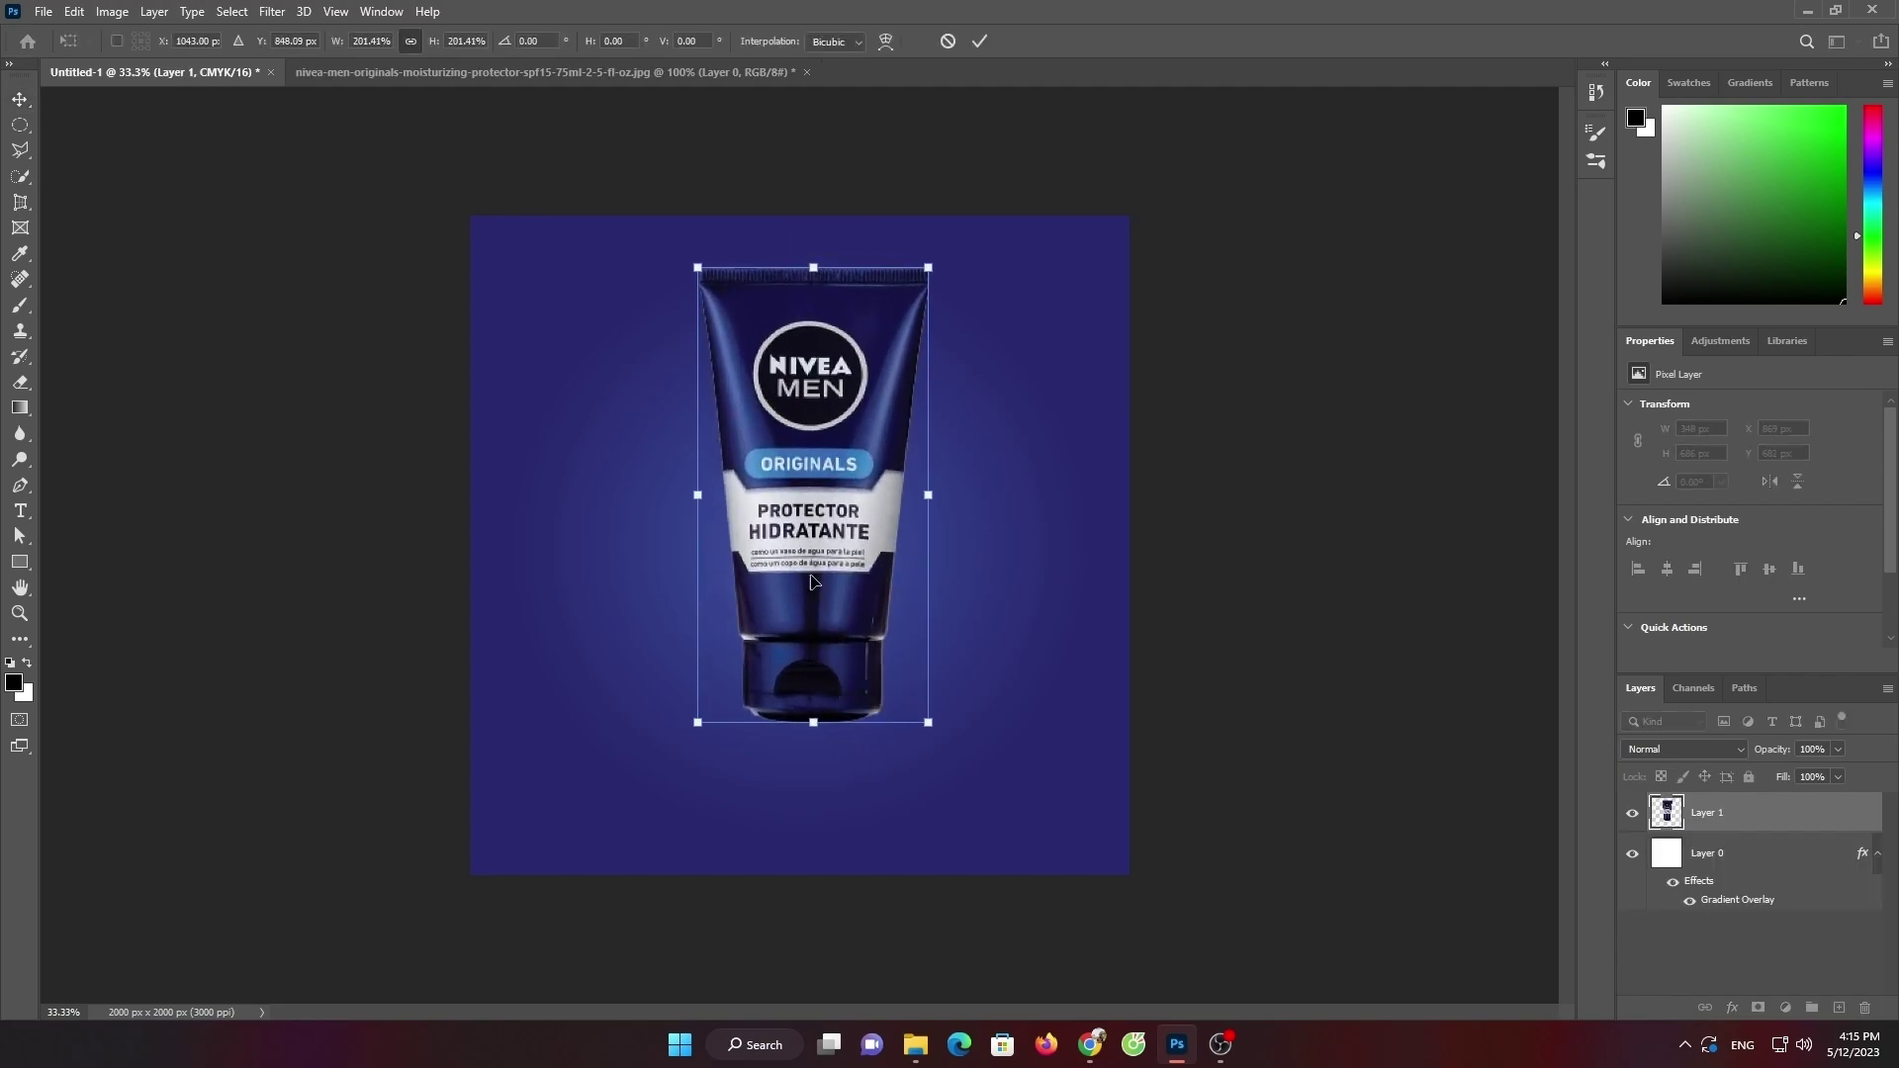
pyautogui.moveTo(811, 494); pyautogui.dragTo(797, 519)
pyautogui.press('Return')
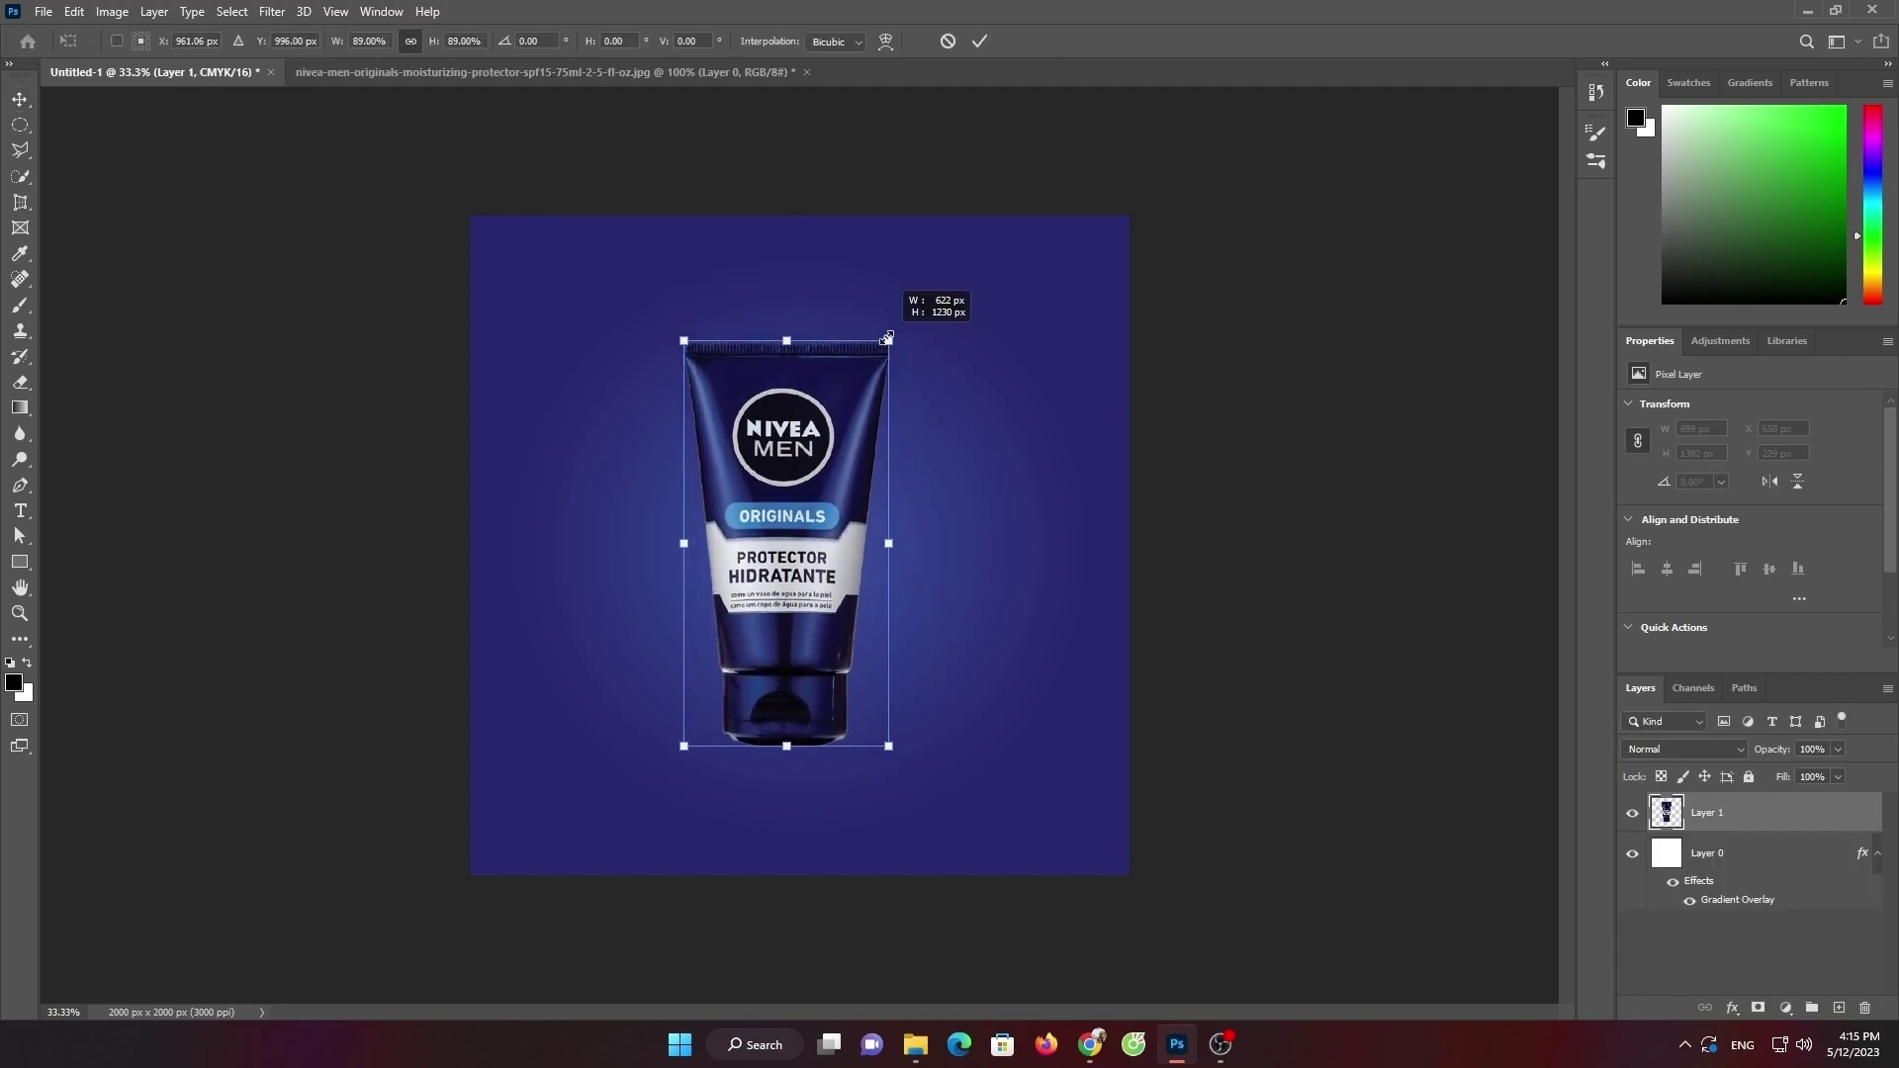
pyautogui.moveTo(925, 301); pyautogui.dragTo(908, 335)
pyautogui.moveTo(817, 520); pyautogui.dragTo(836, 529)
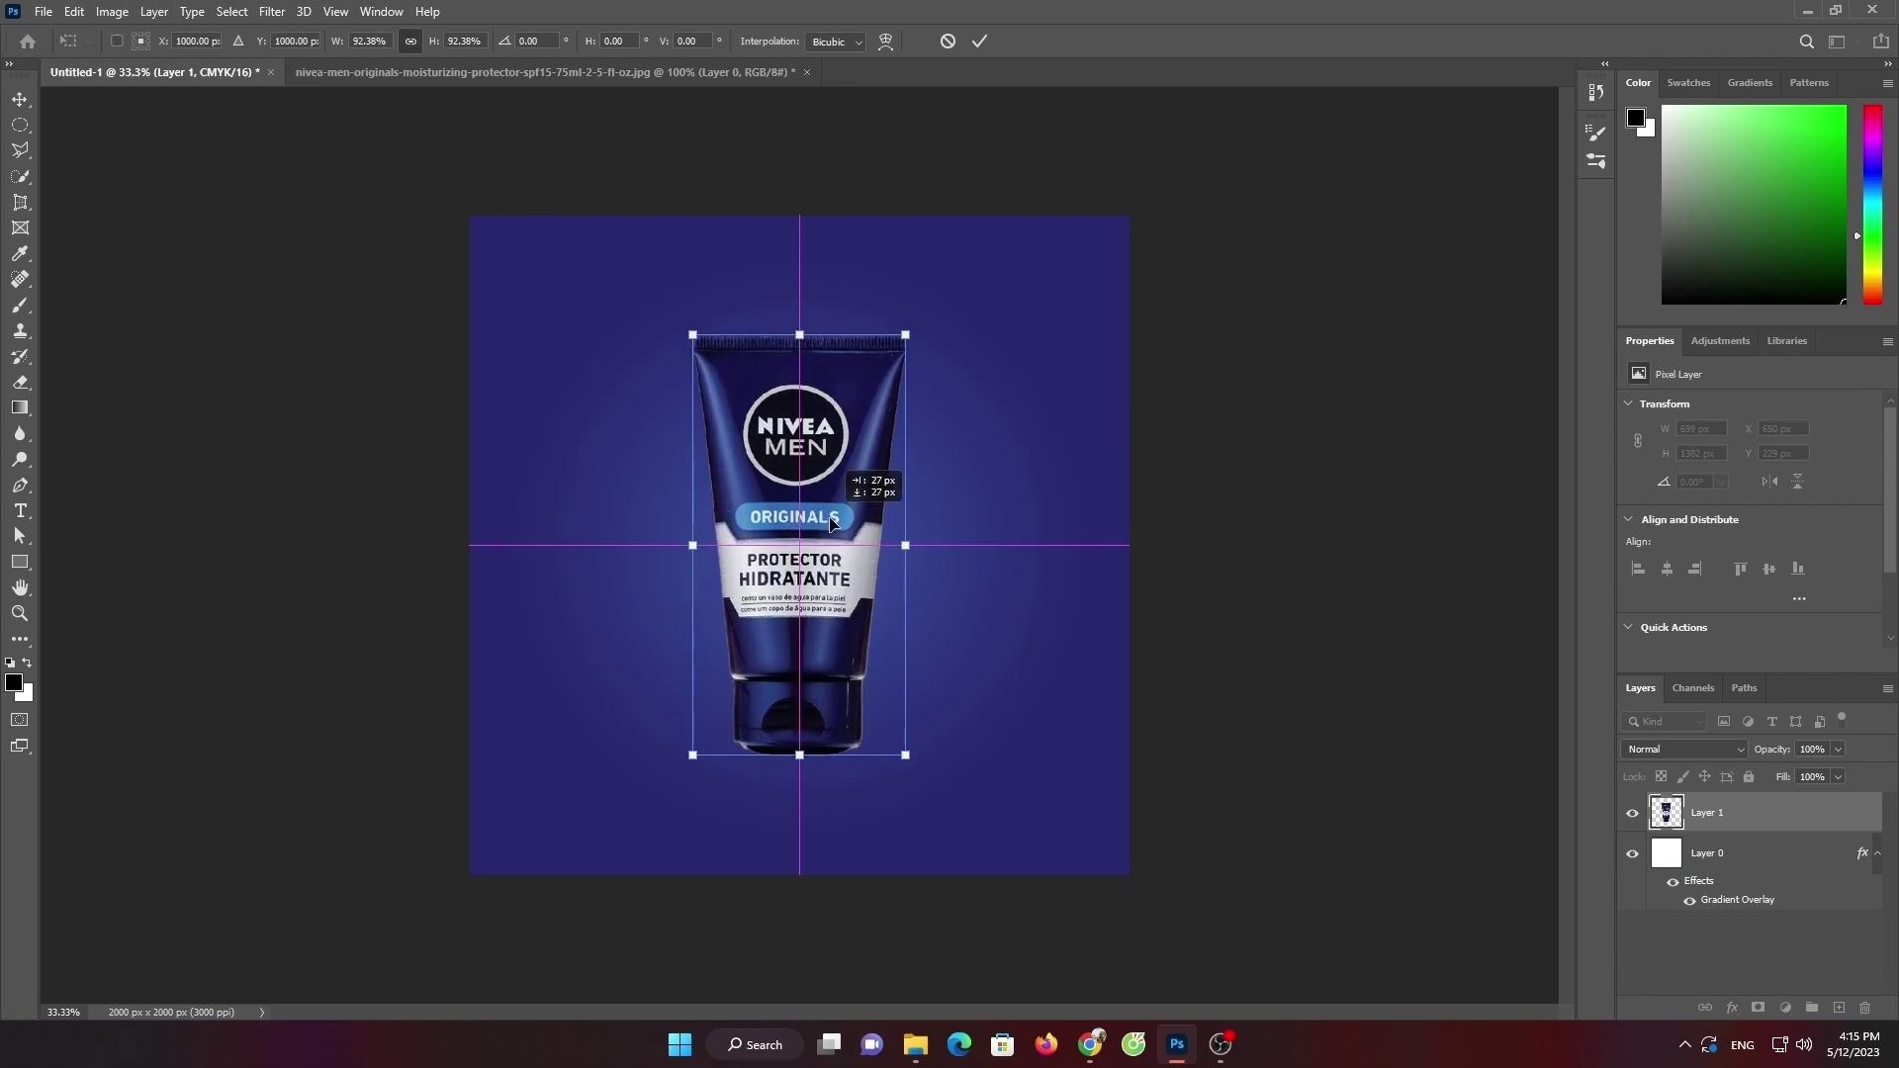
pyautogui.click(980, 44)
pyautogui.click(1202, 645)
# Close the NIVEA source image without saving
pyautogui.click(653, 73)
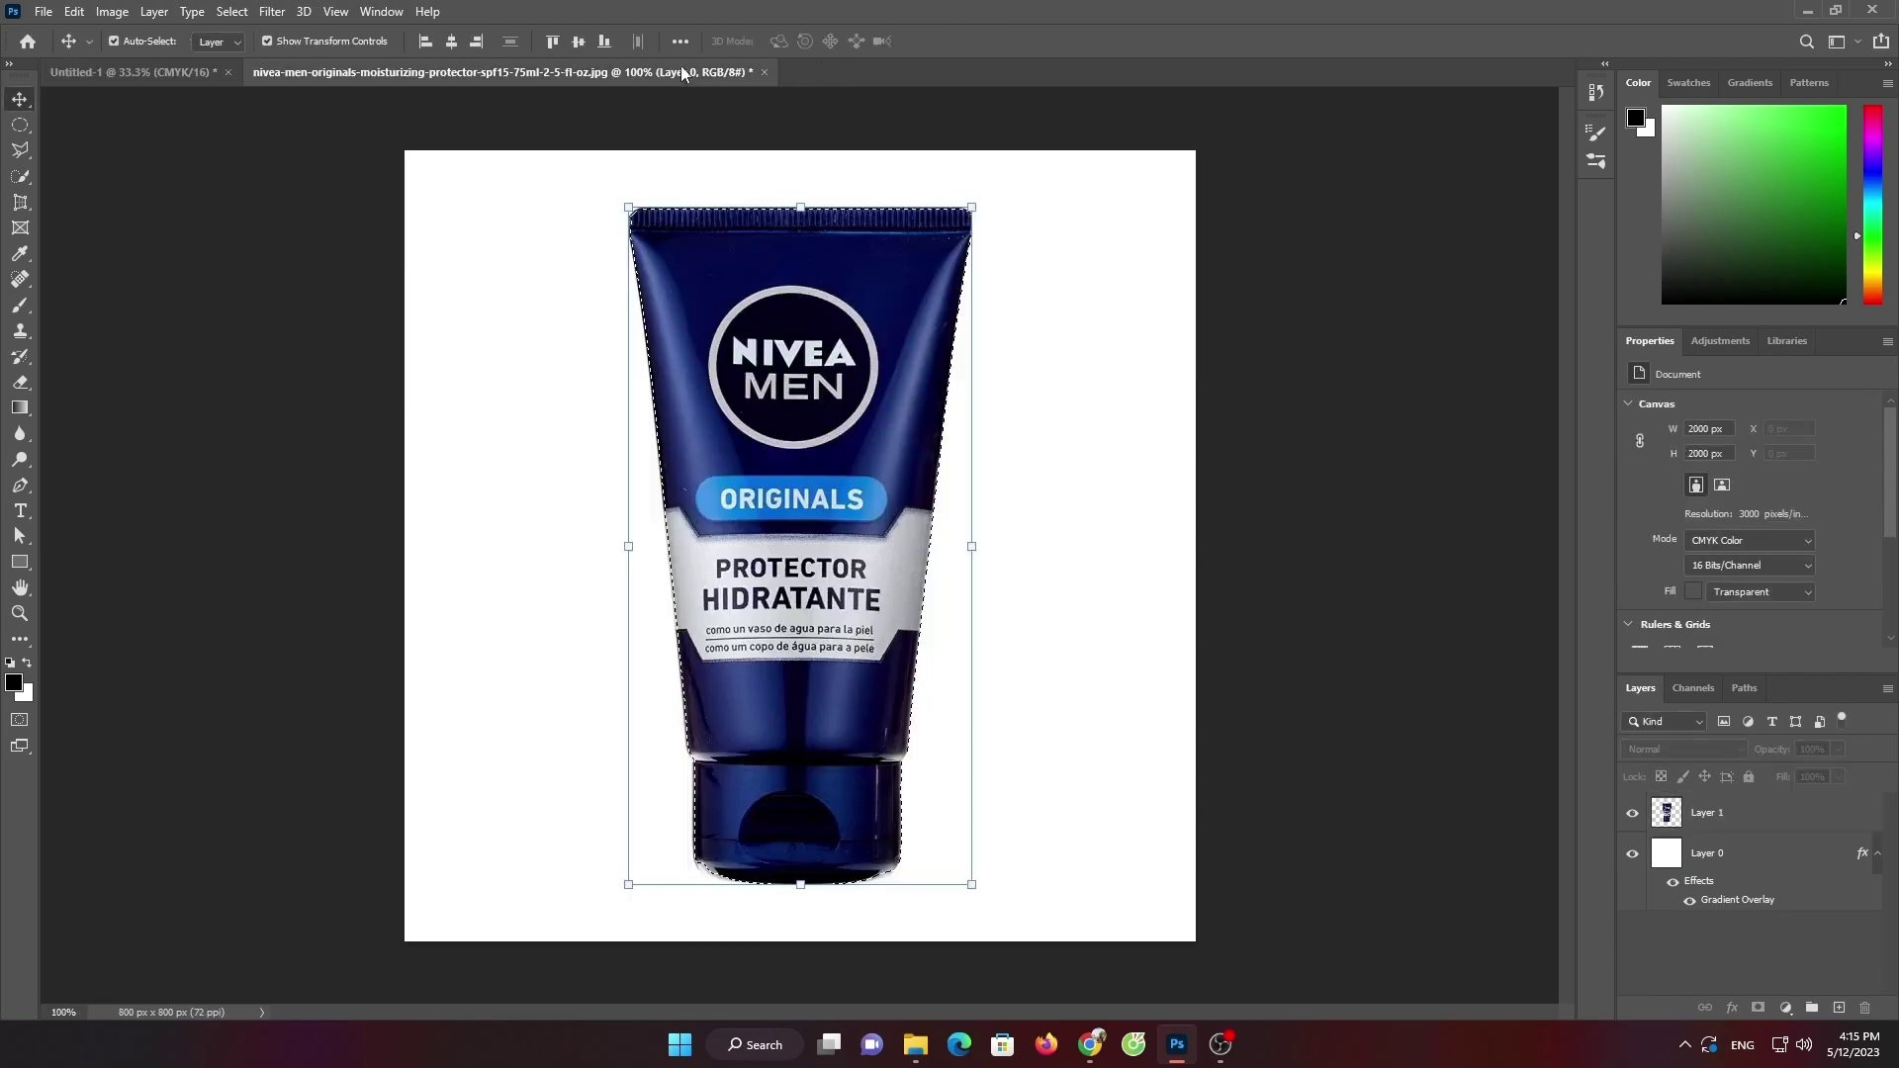
pyautogui.click(764, 73)
pyautogui.click(933, 385)
# Open Orange_Shutterstock, quick-select the oranges and drag them into the ad
pyautogui.click(43, 11)
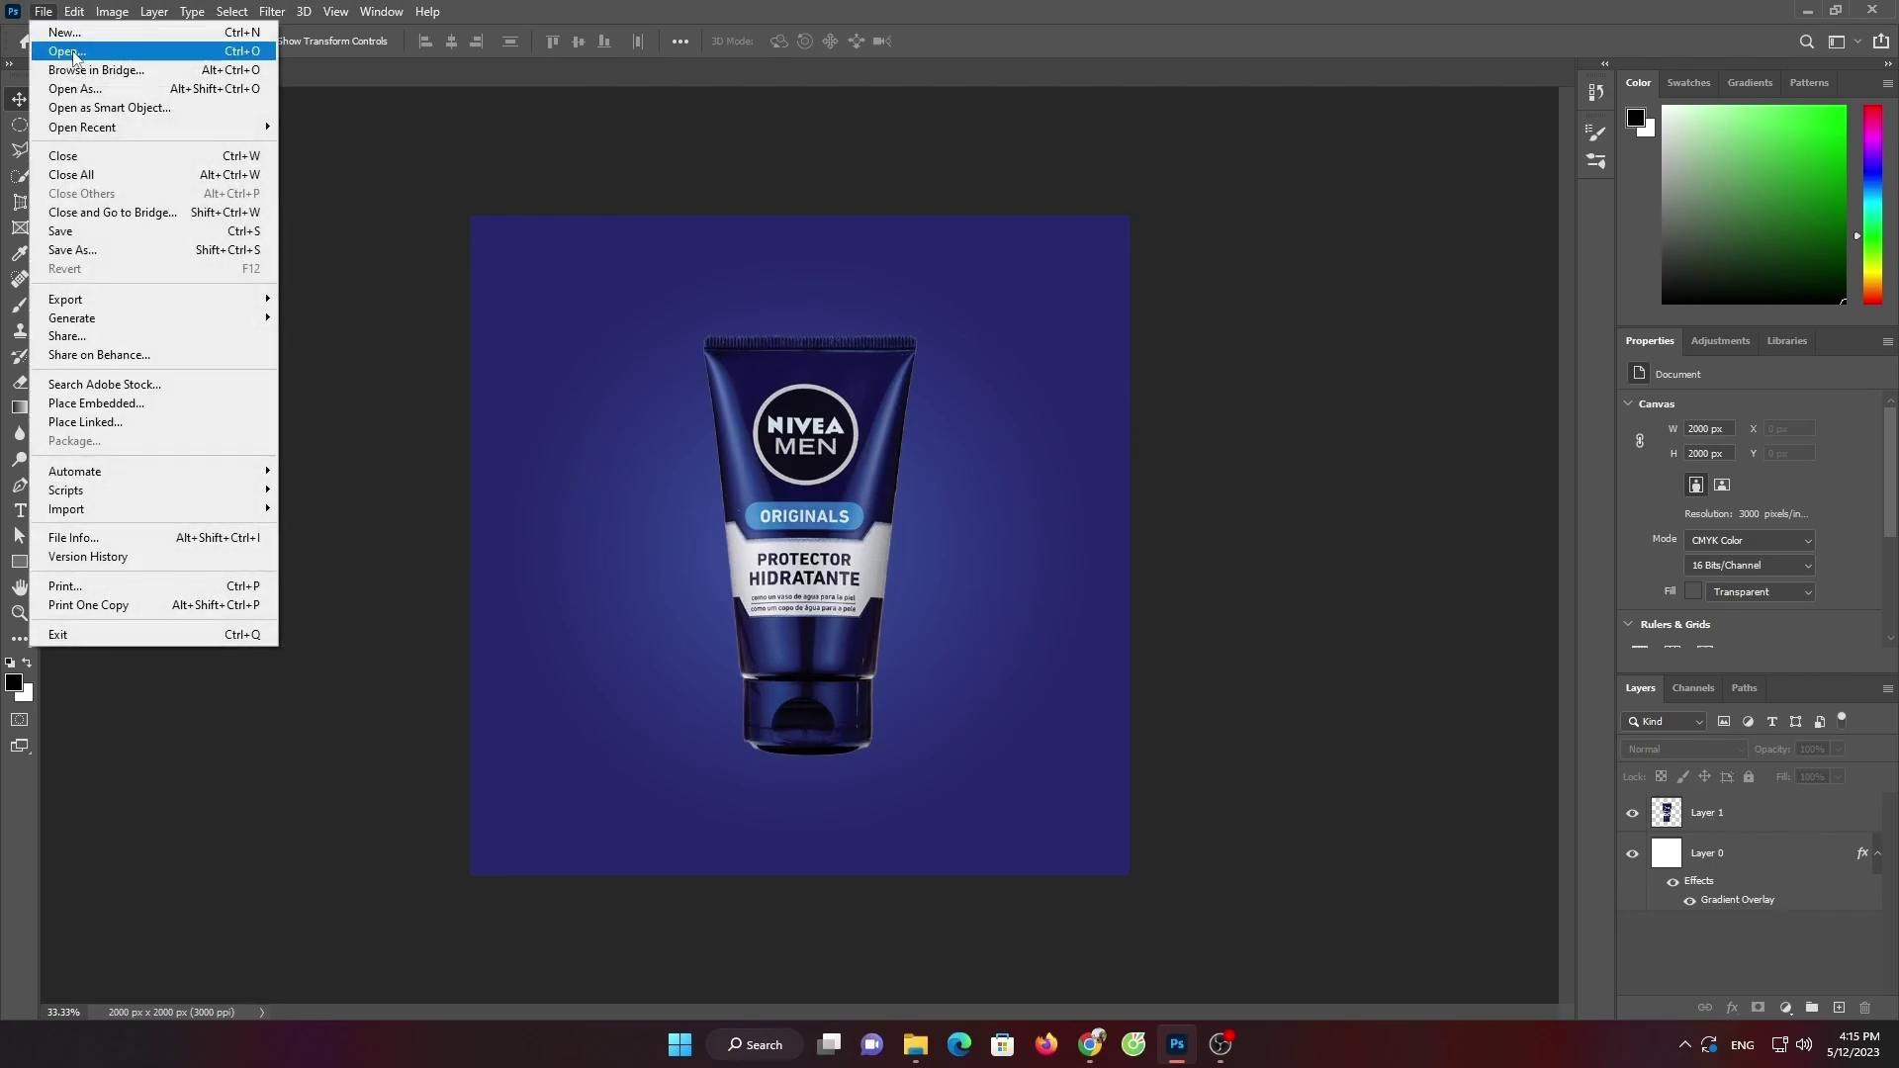
pyautogui.click(59, 50)
pyautogui.doubleClick(1167, 338)
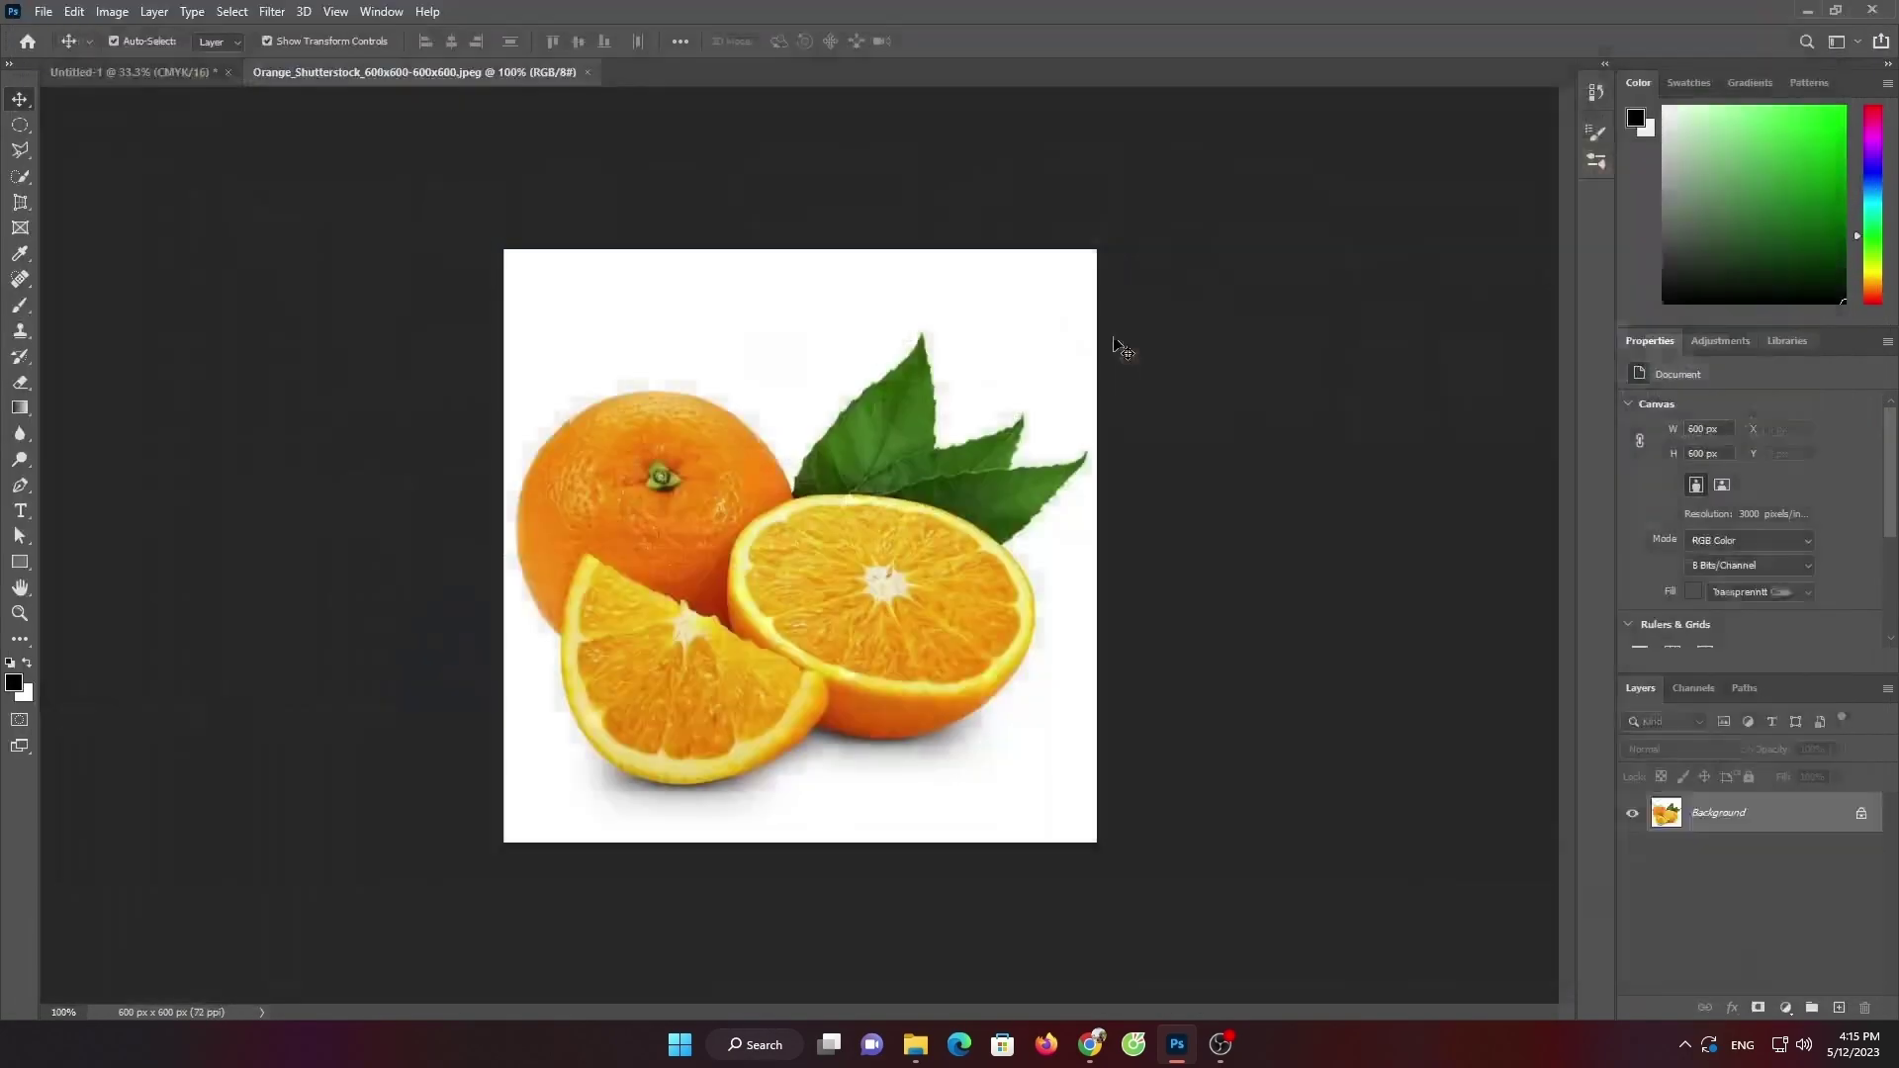
pyautogui.click(1861, 815)
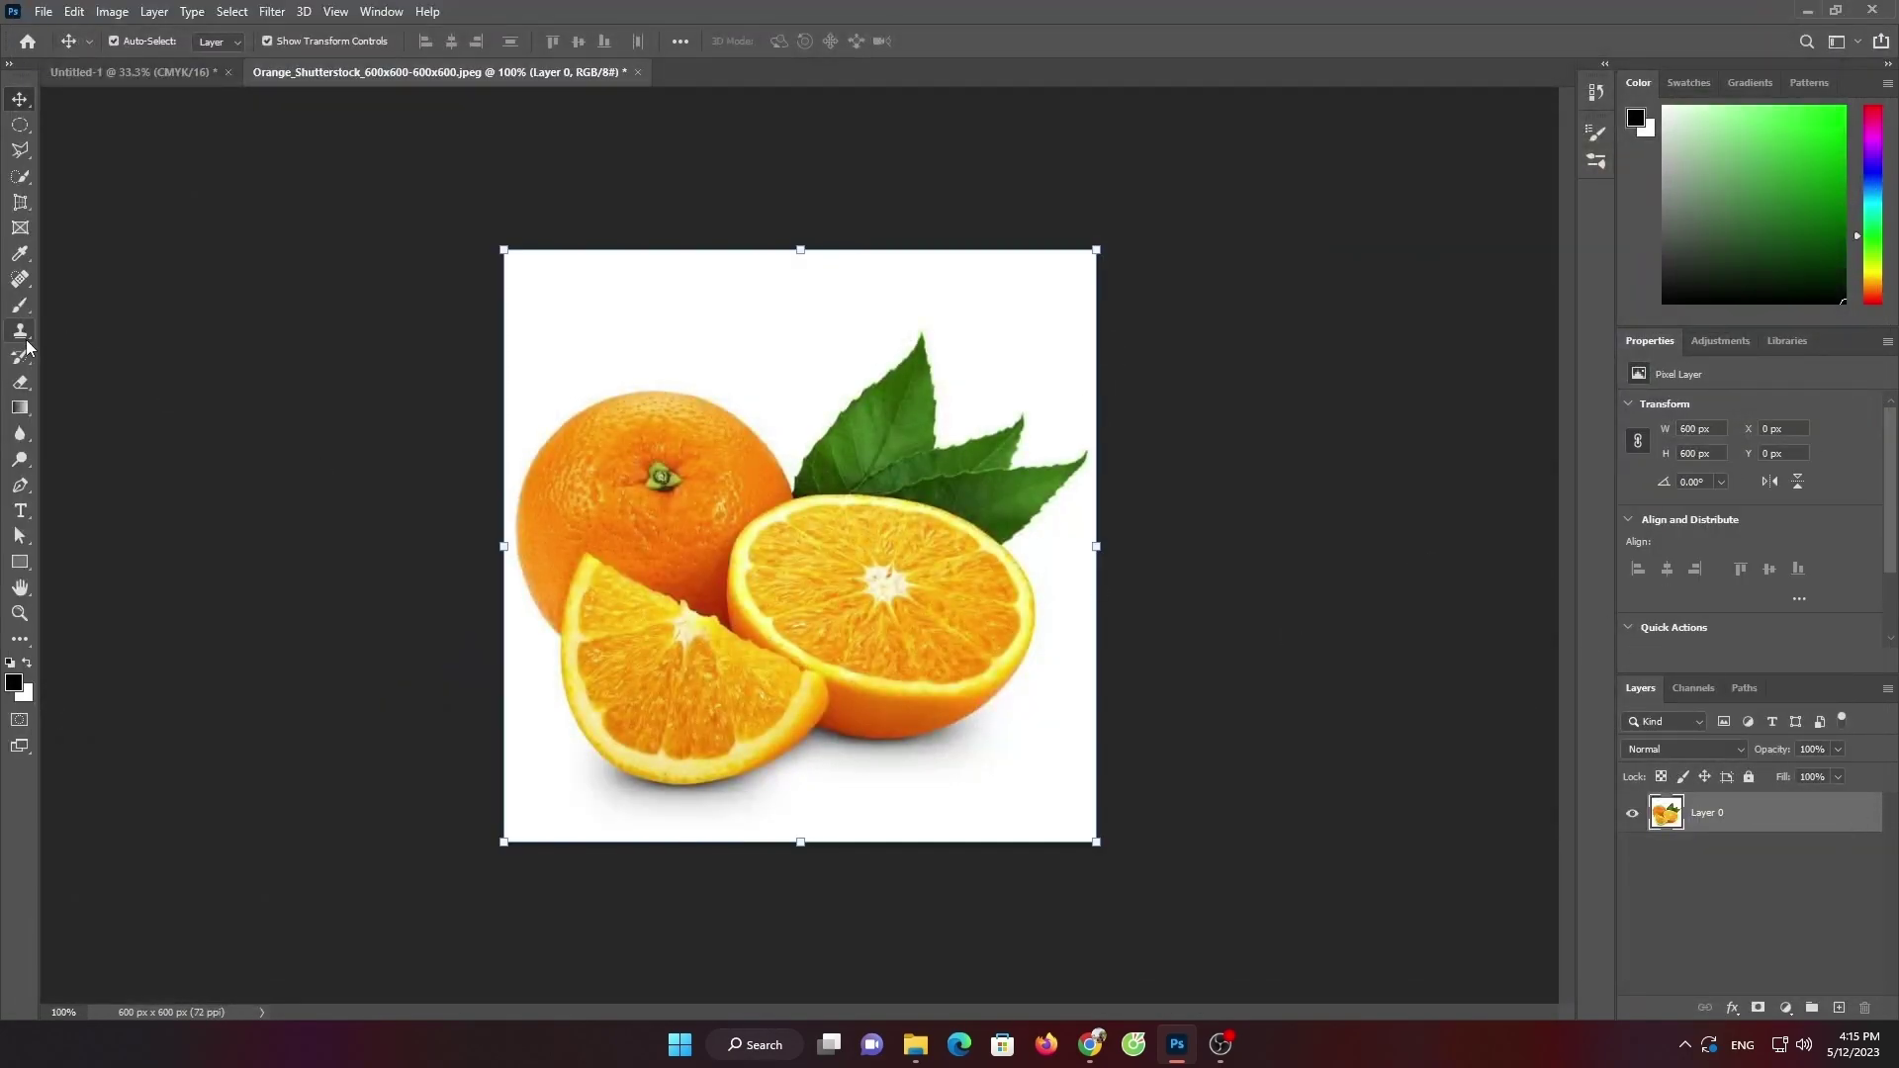
pyautogui.click(22, 183)
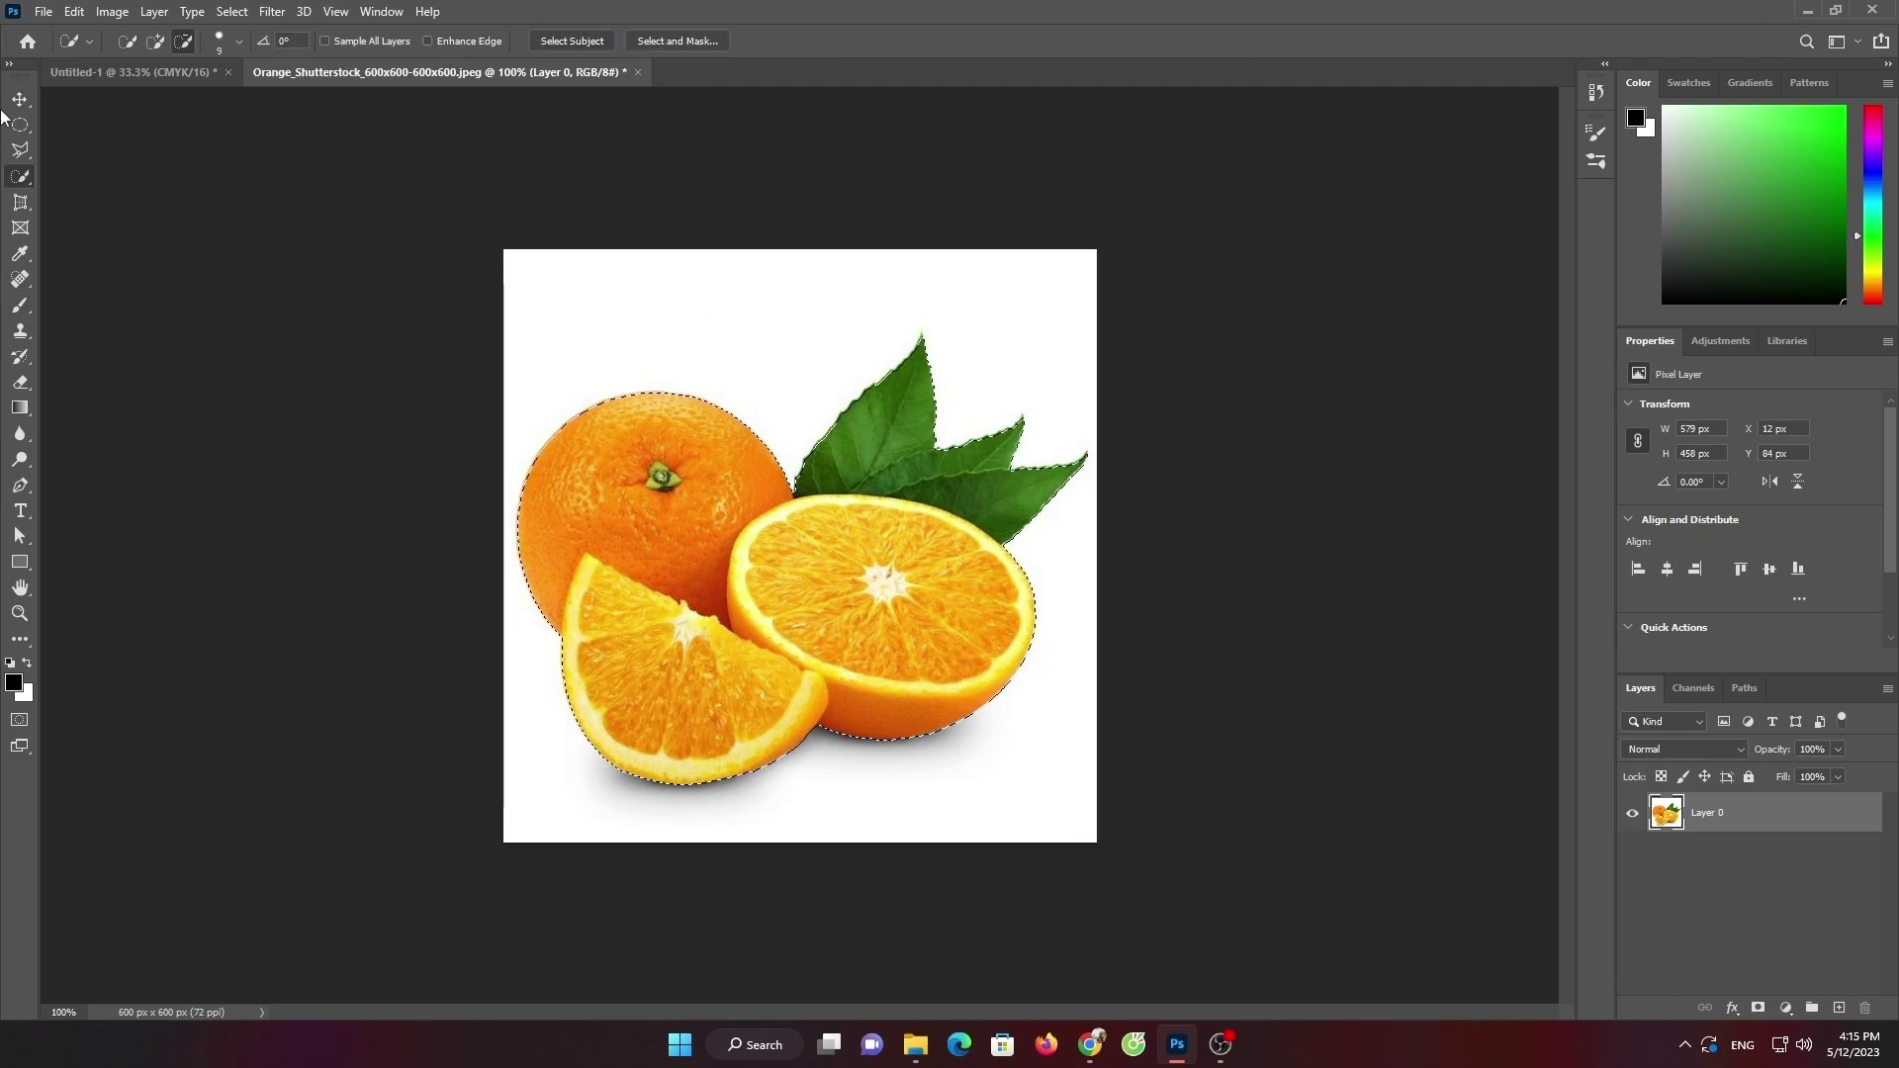
pyautogui.click(20, 100)
pyautogui.moveTo(563, 509); pyautogui.dragTo(661, 620)
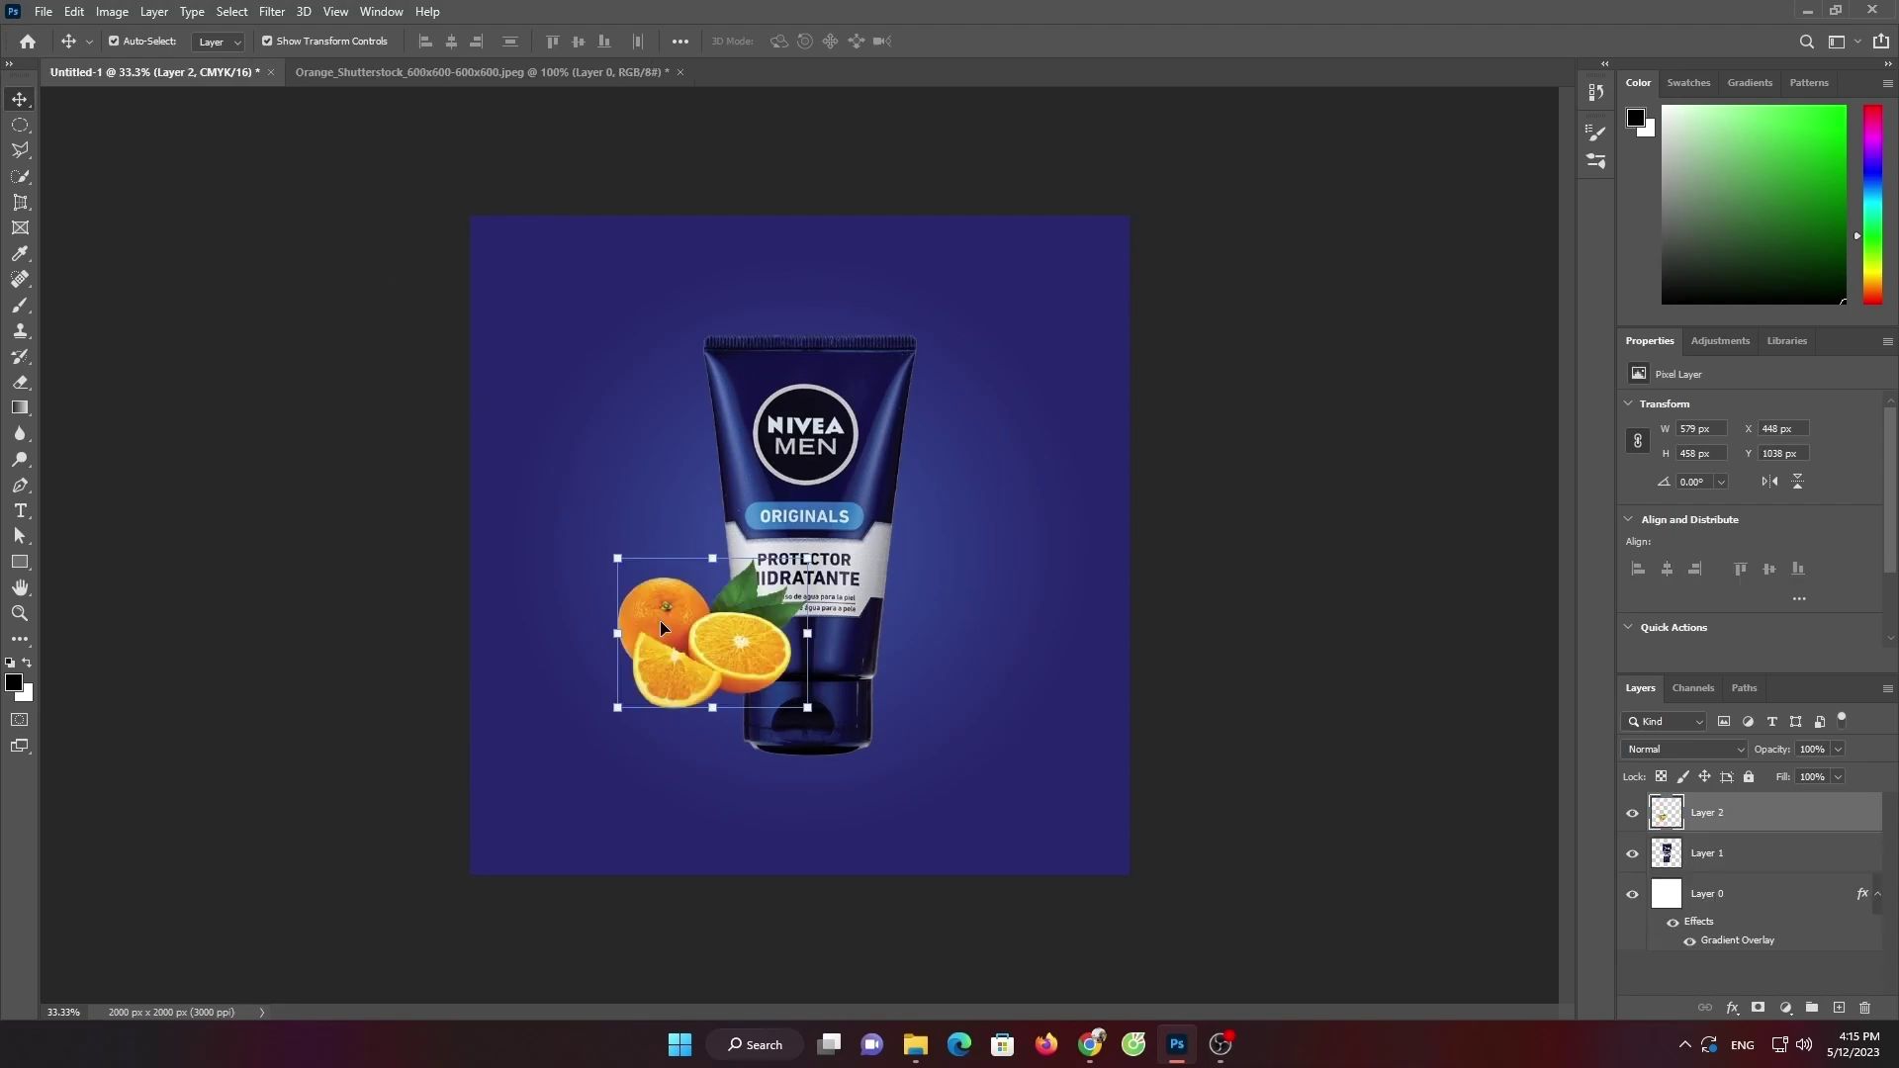
# Shrink the oranges to about 86%, flip them horizontally, and tuck them behind the tube's left base
pyautogui.moveTo(813, 561); pyautogui.dragTo(782, 579)
pyautogui.moveTo(705, 651)
pyautogui.mouseDown()
pyautogui.moveTo(732, 733)
pyautogui.moveTo(709, 715)
pyautogui.mouseUp()
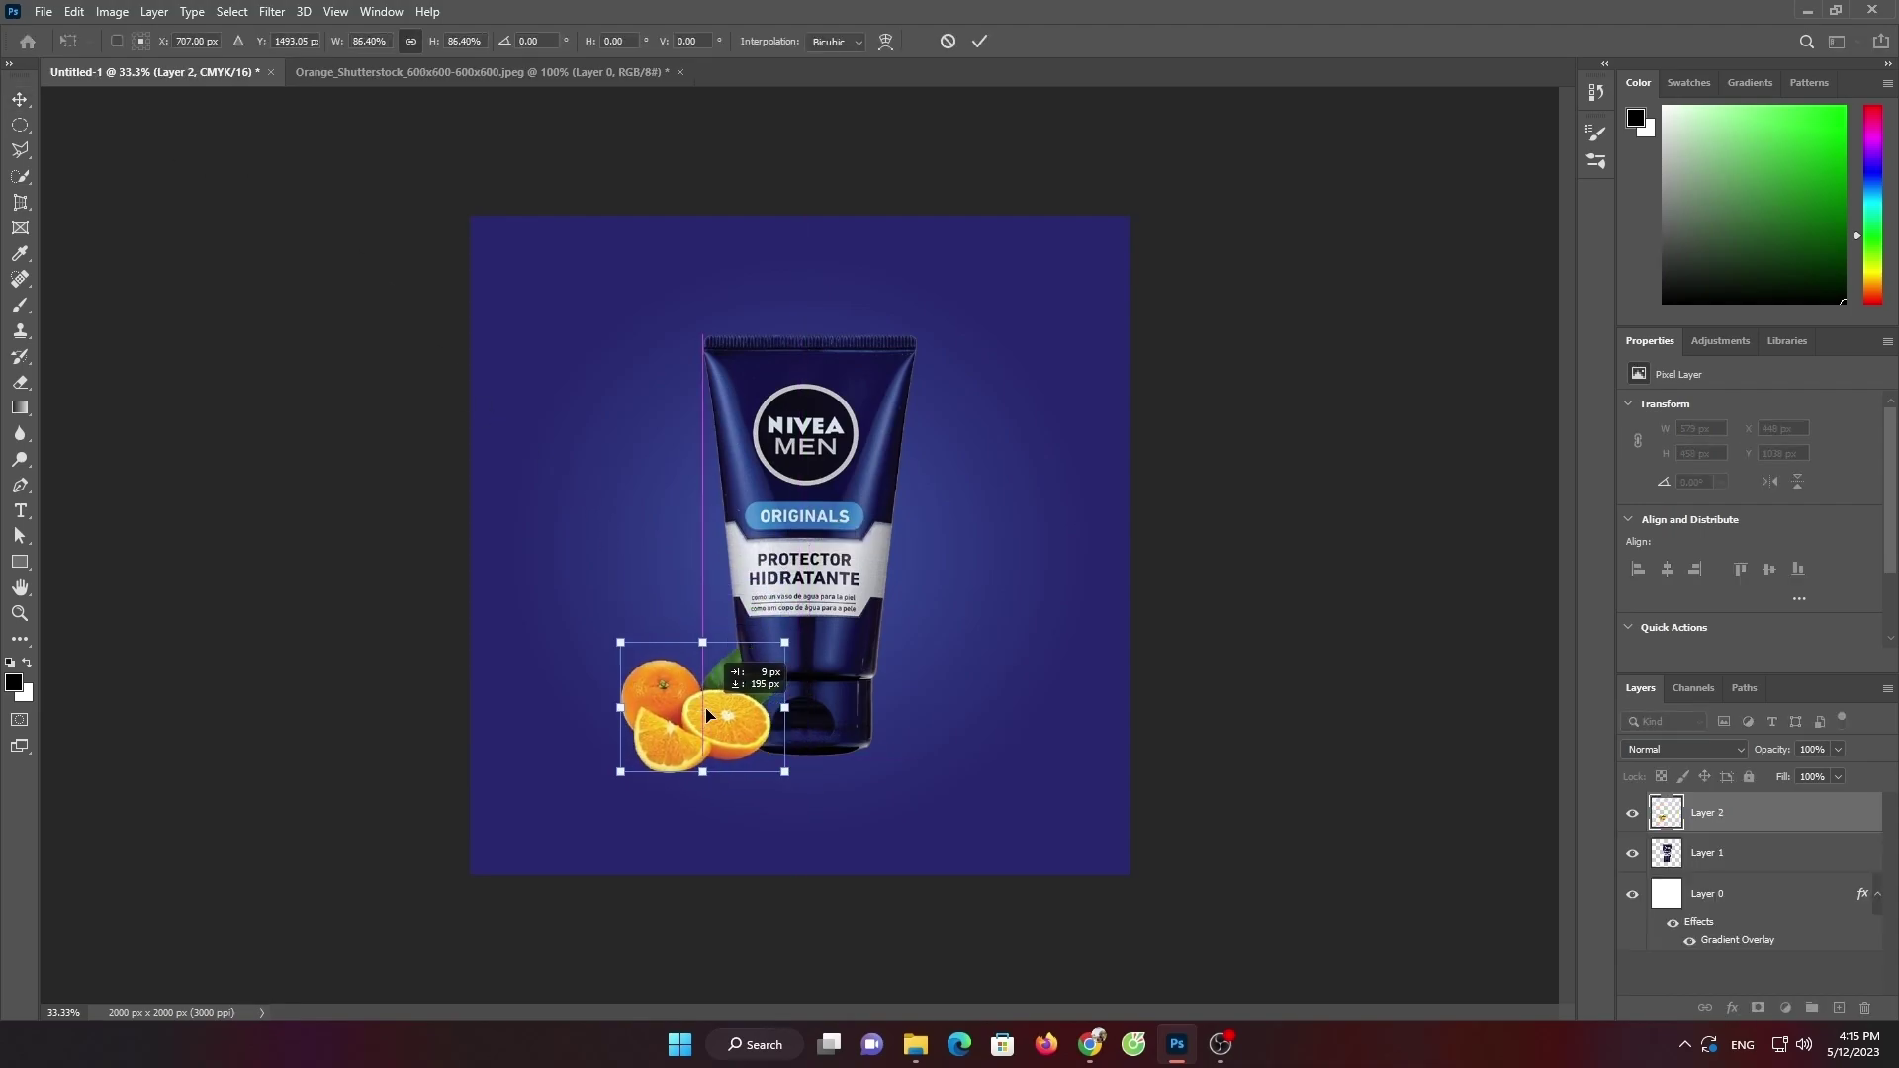
pyautogui.rightClick(682, 712)
pyautogui.click(742, 679)
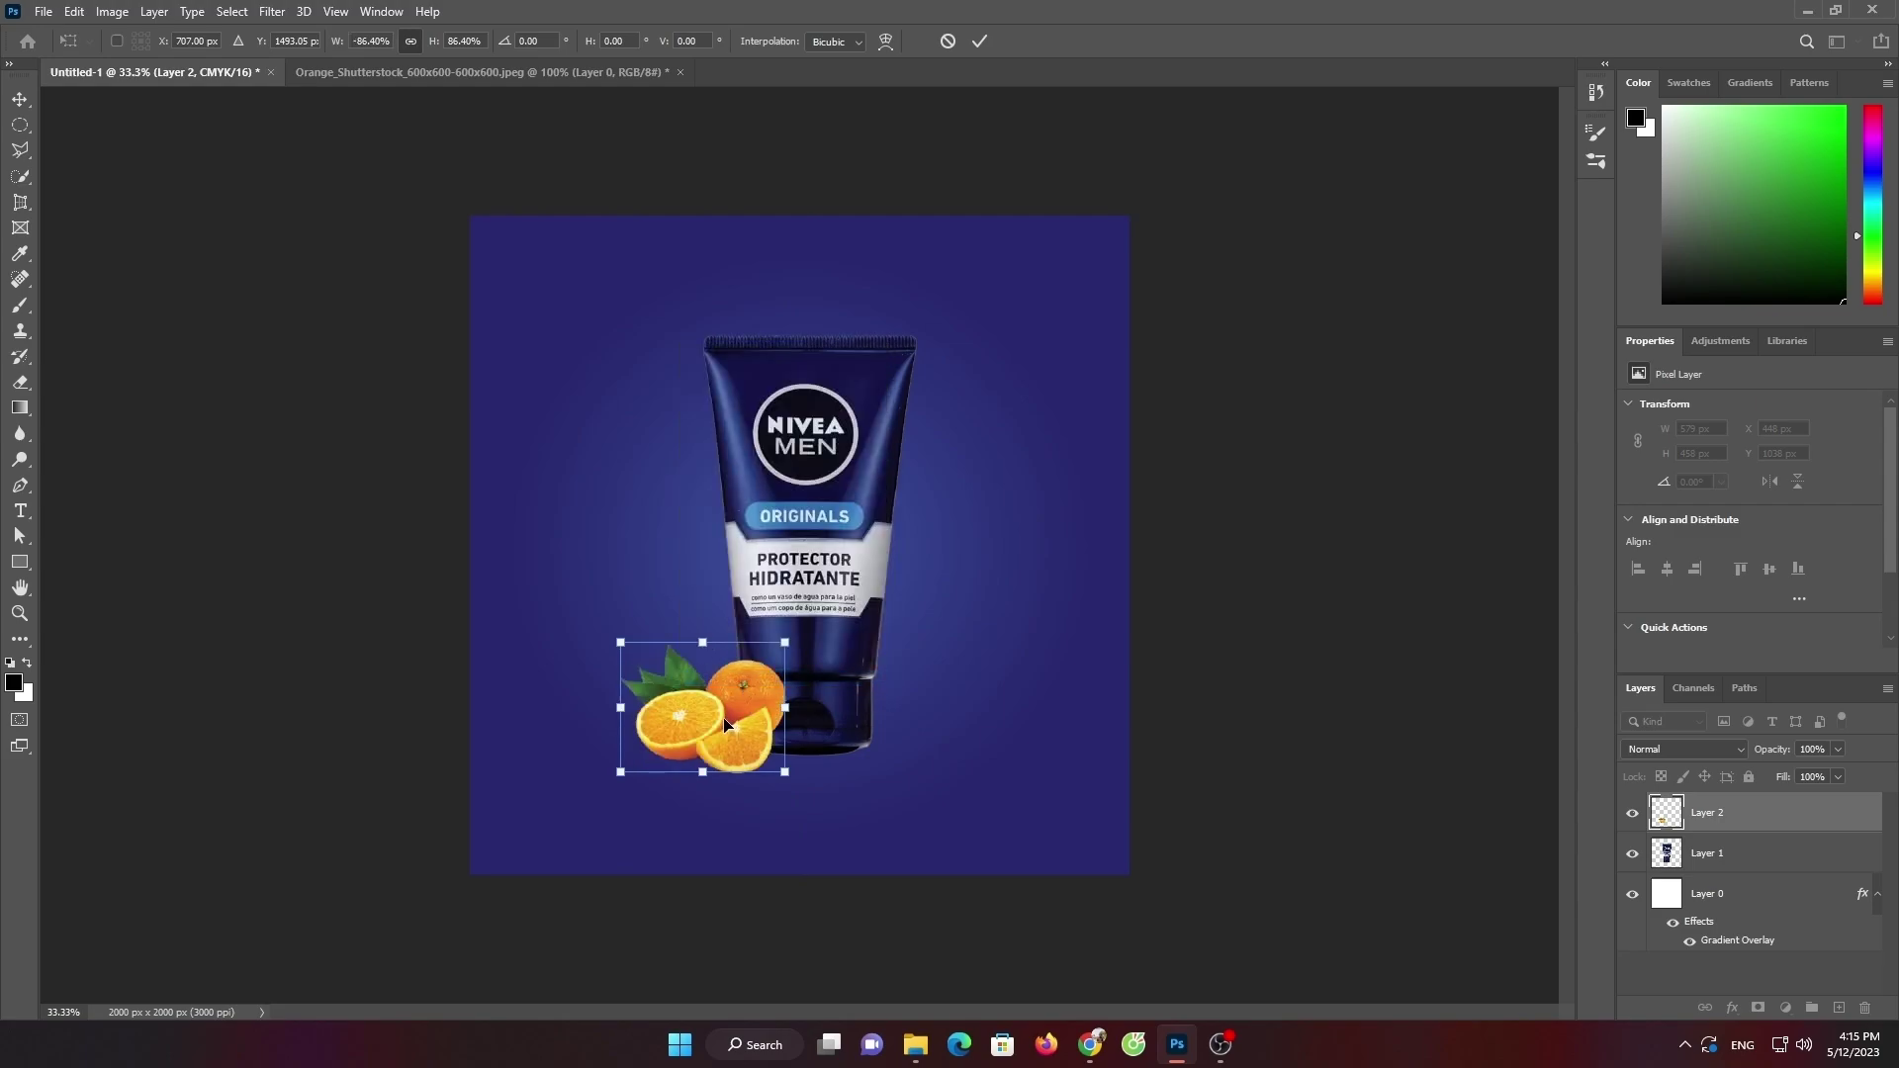
pyautogui.moveTo(726, 725); pyautogui.dragTo(719, 729)
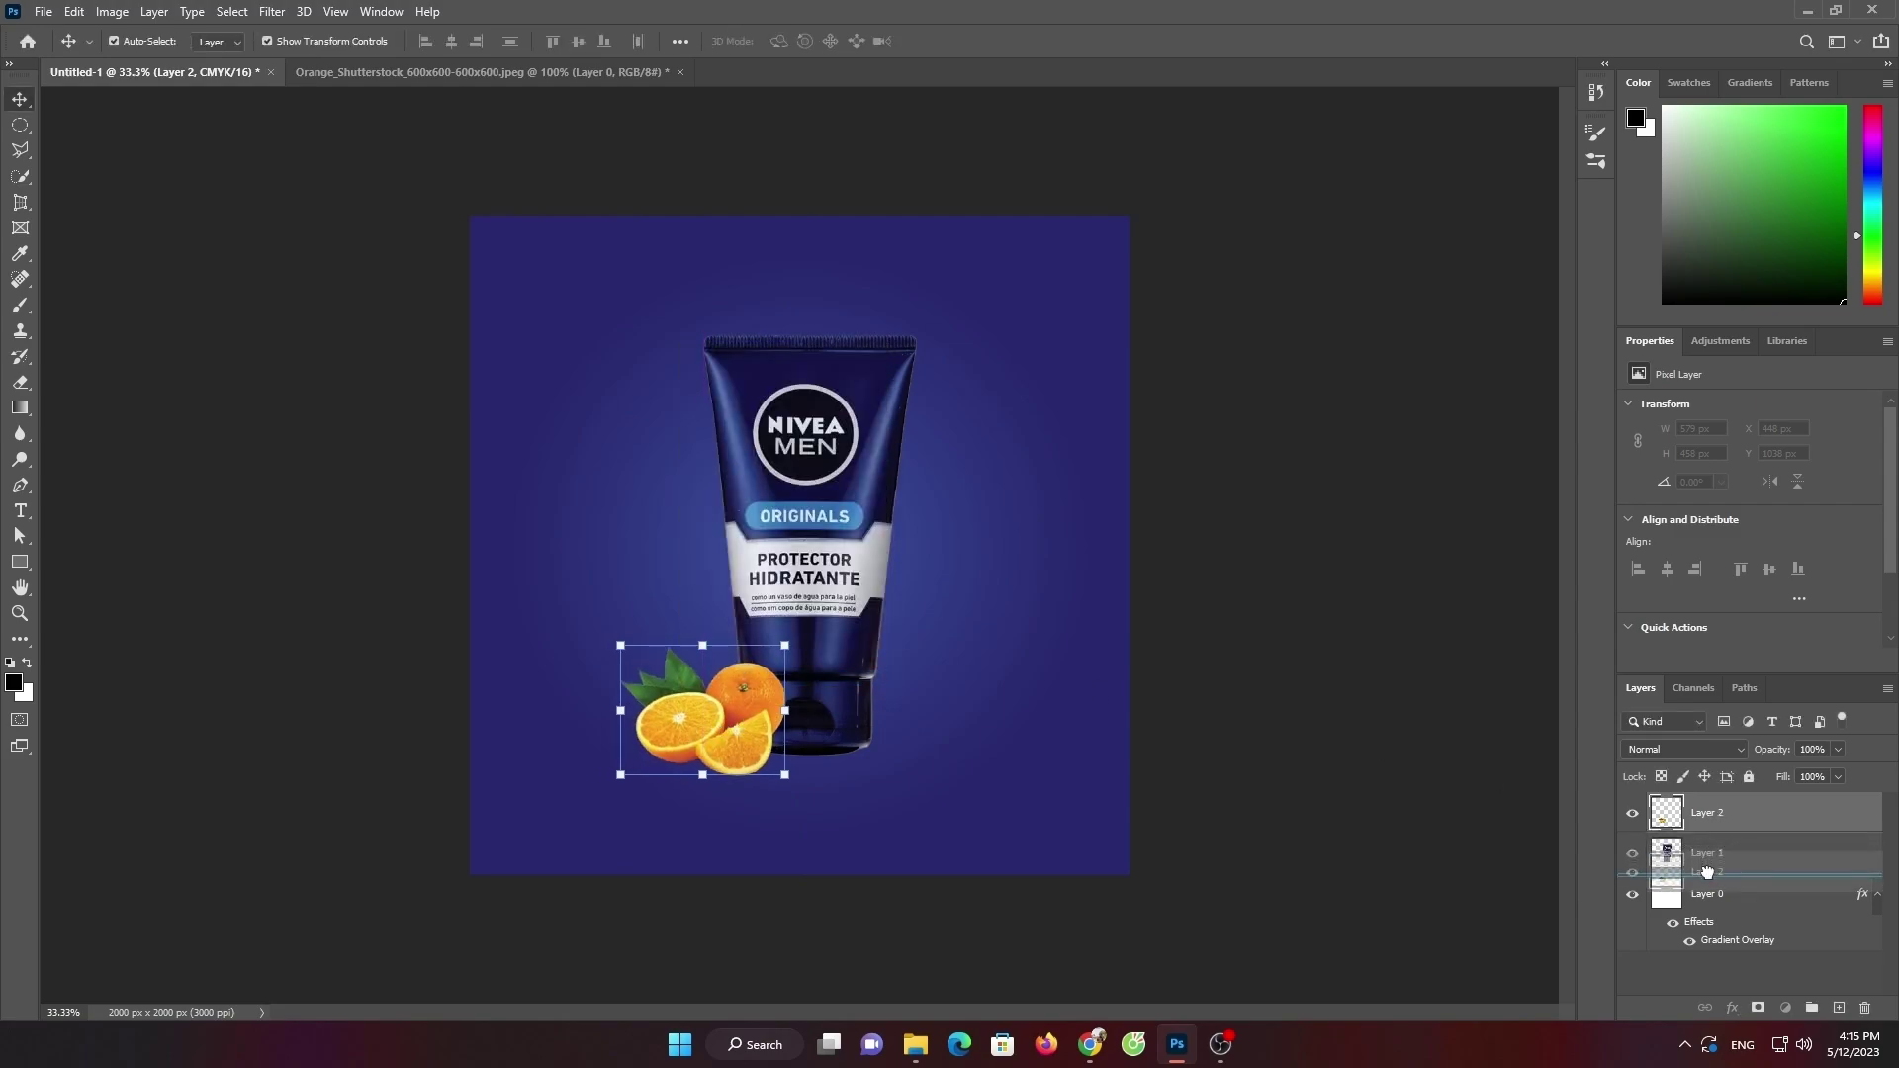
pyautogui.moveTo(1720, 818); pyautogui.dragTo(1716, 866)
pyautogui.moveTo(705, 739); pyautogui.dragTo(719, 719)
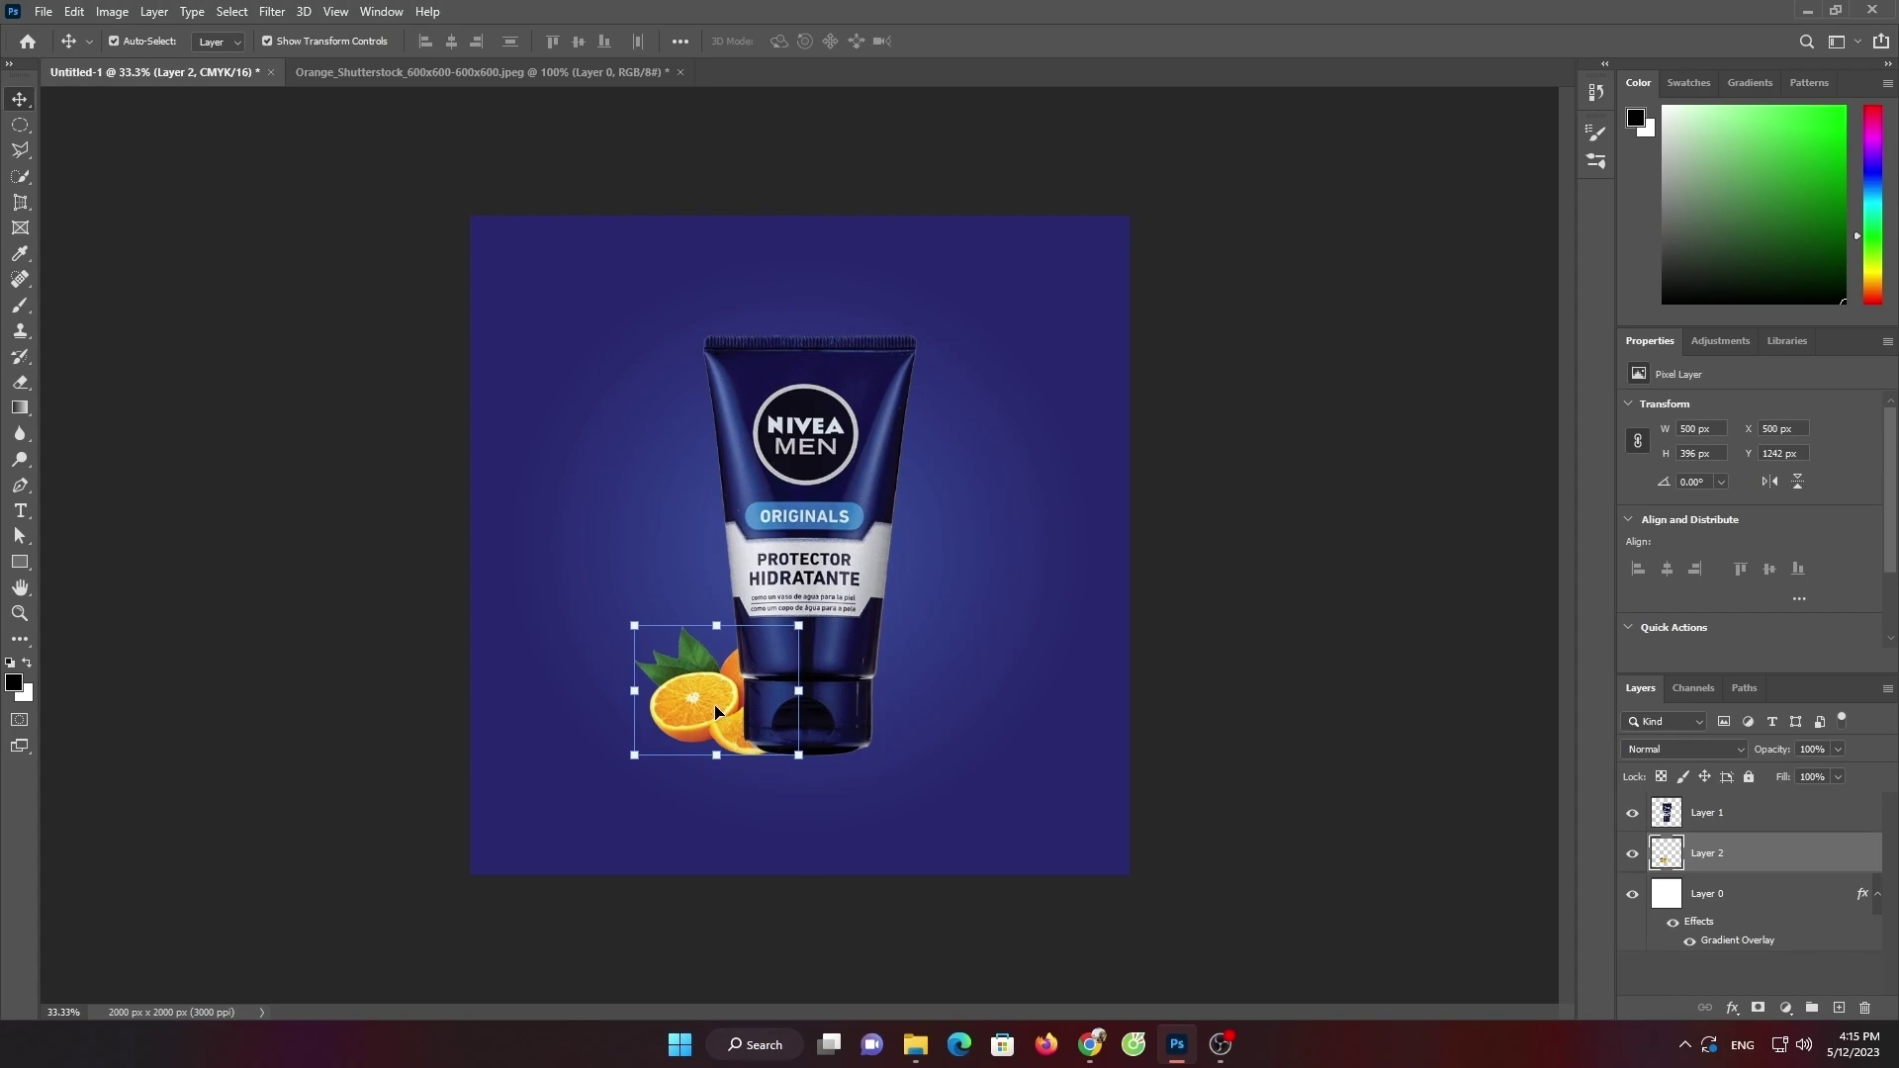
# Duplicate the oranges and place the copy in front of the tube's right side
pyautogui.hotkey('ctrl', 'j')
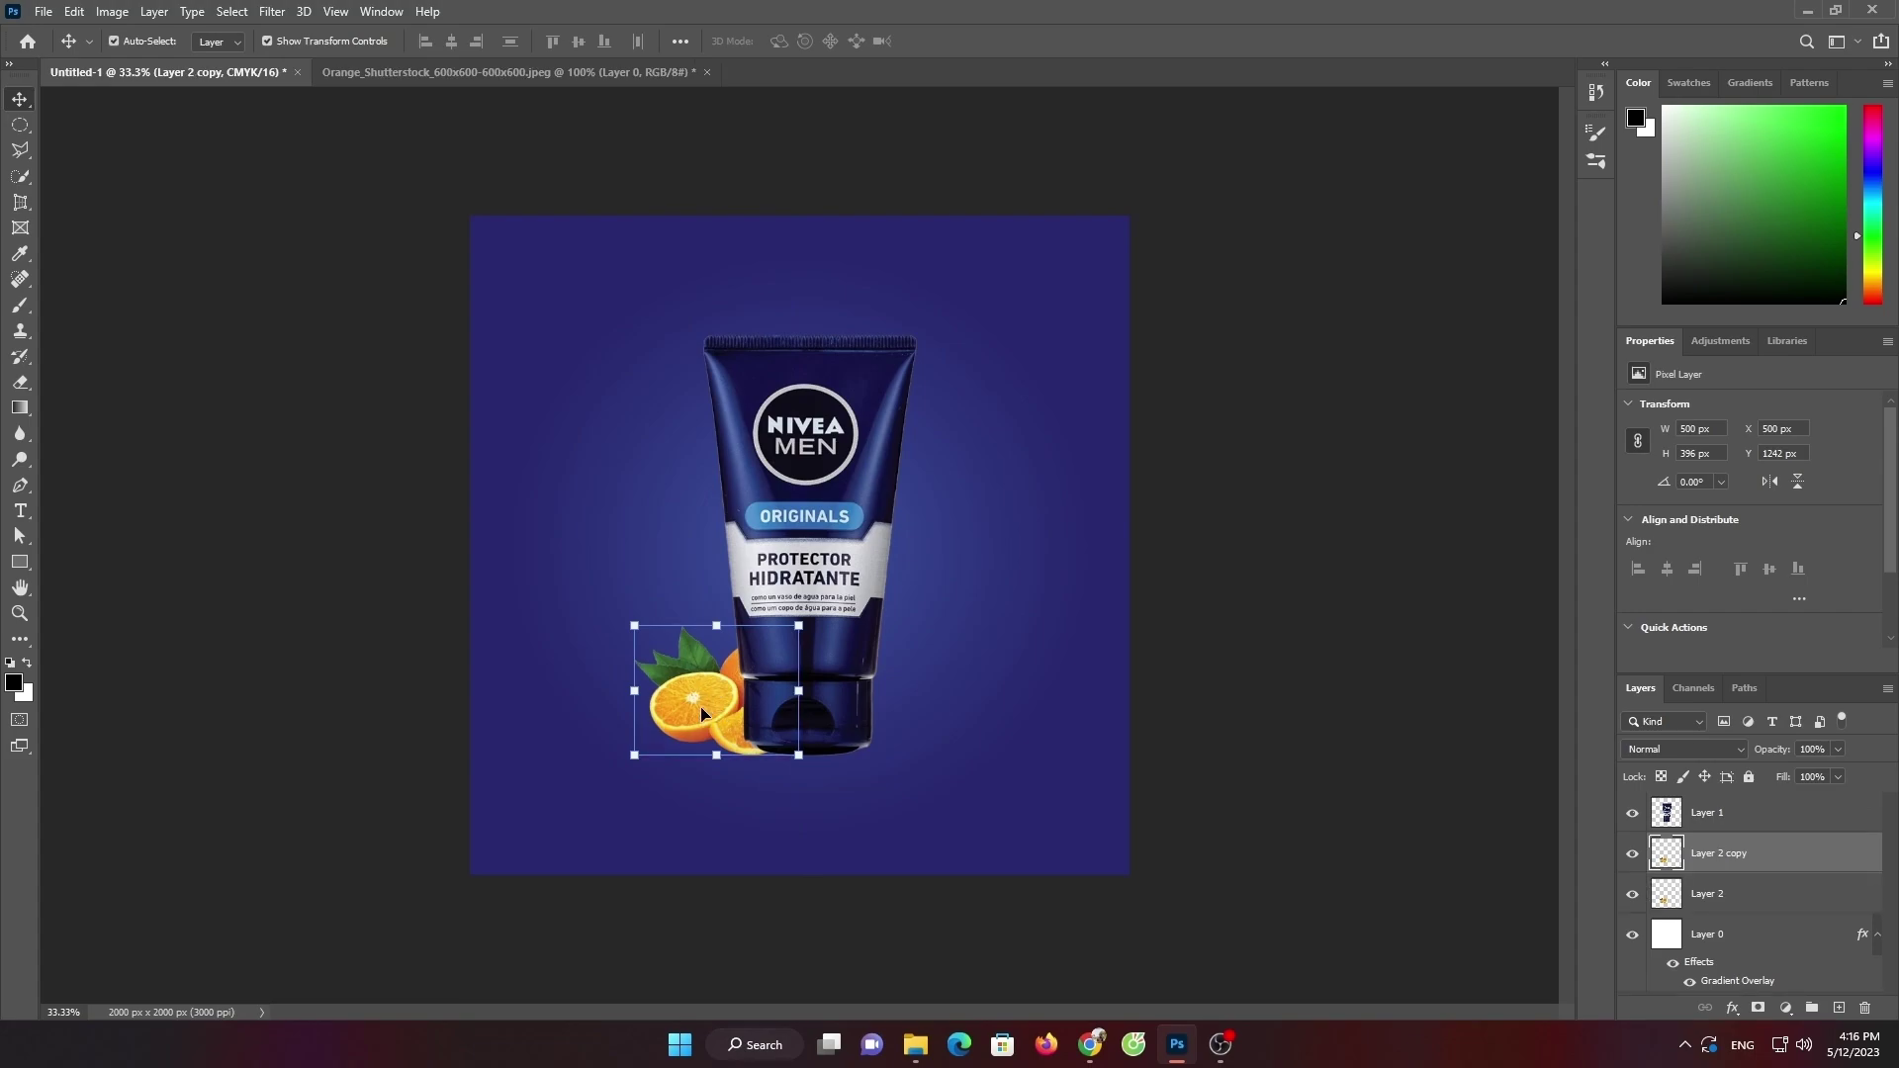
pyautogui.moveTo(702, 714); pyautogui.dragTo(877, 723)
pyautogui.moveTo(1747, 853); pyautogui.dragTo(1729, 796)
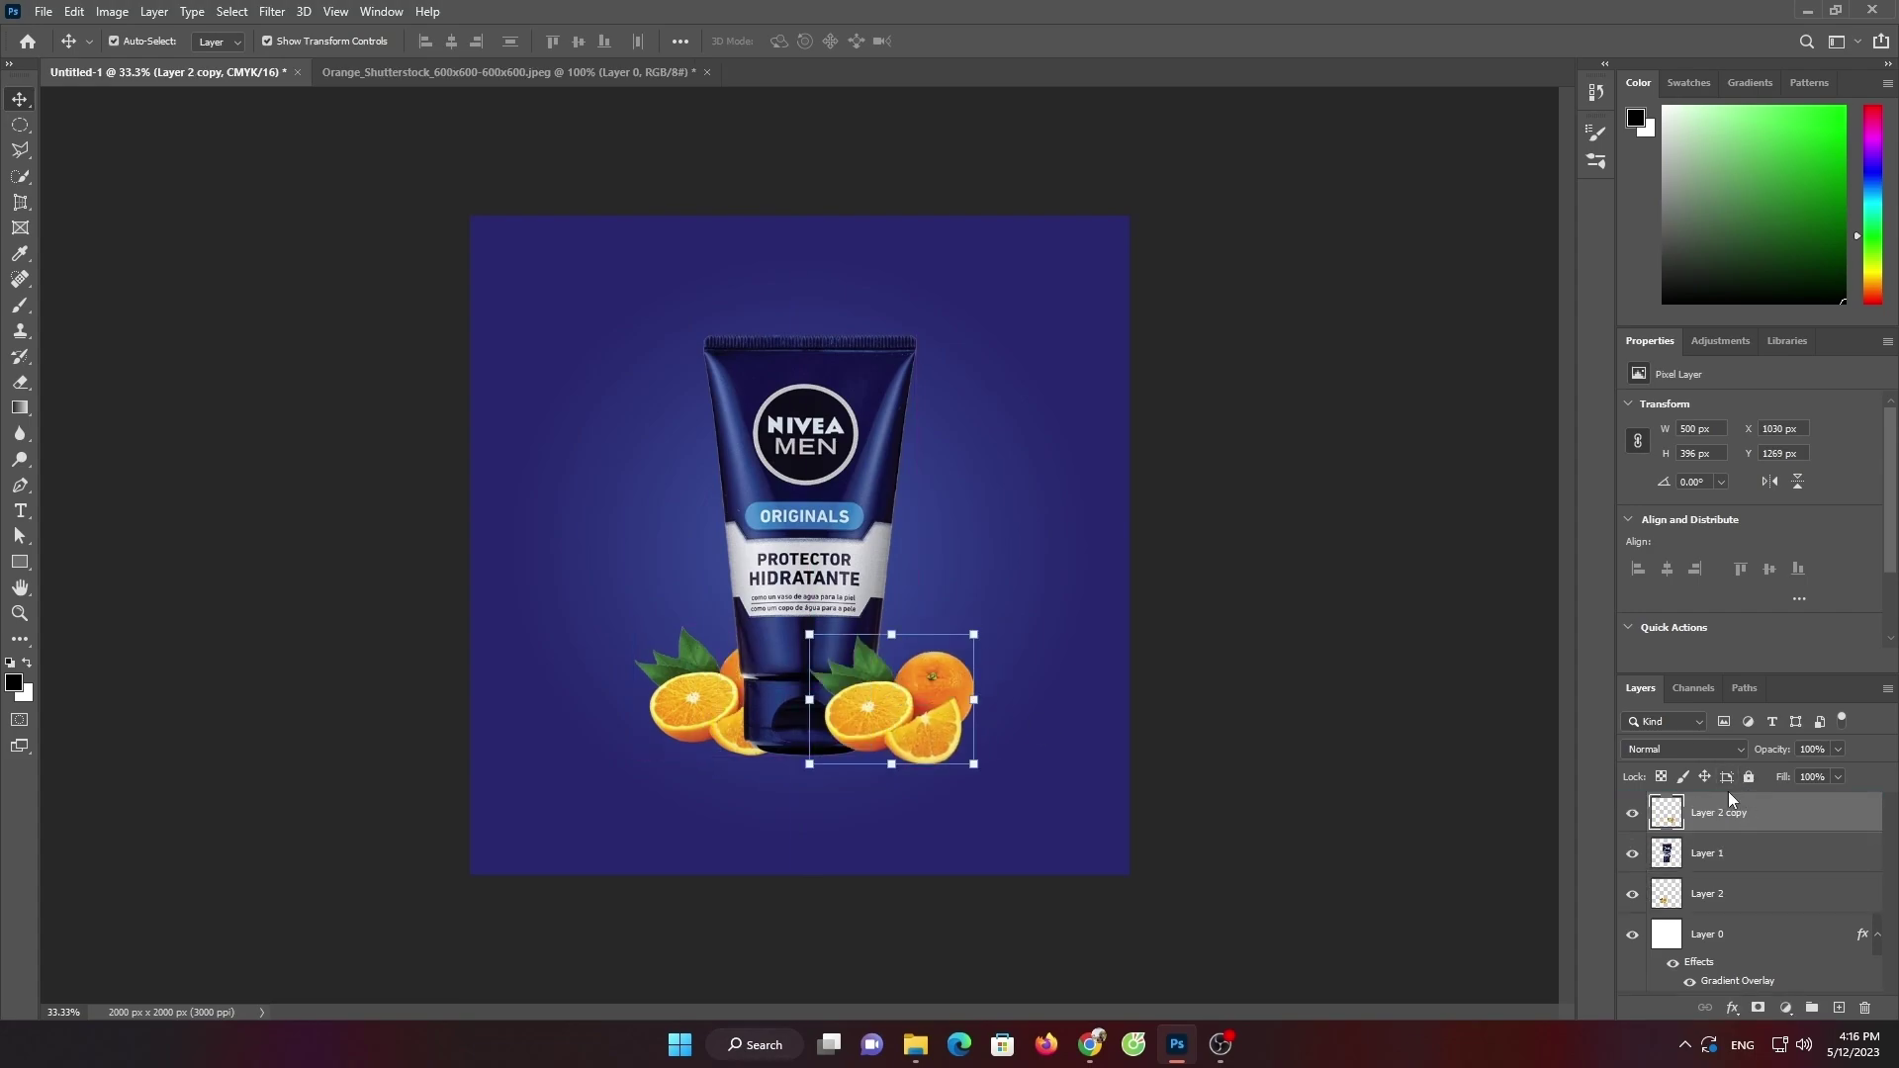
pyautogui.moveTo(859, 743)
pyautogui.mouseDown()
pyautogui.moveTo(708, 762)
pyautogui.moveTo(688, 746)
pyautogui.moveTo(893, 762)
pyautogui.mouseUp()
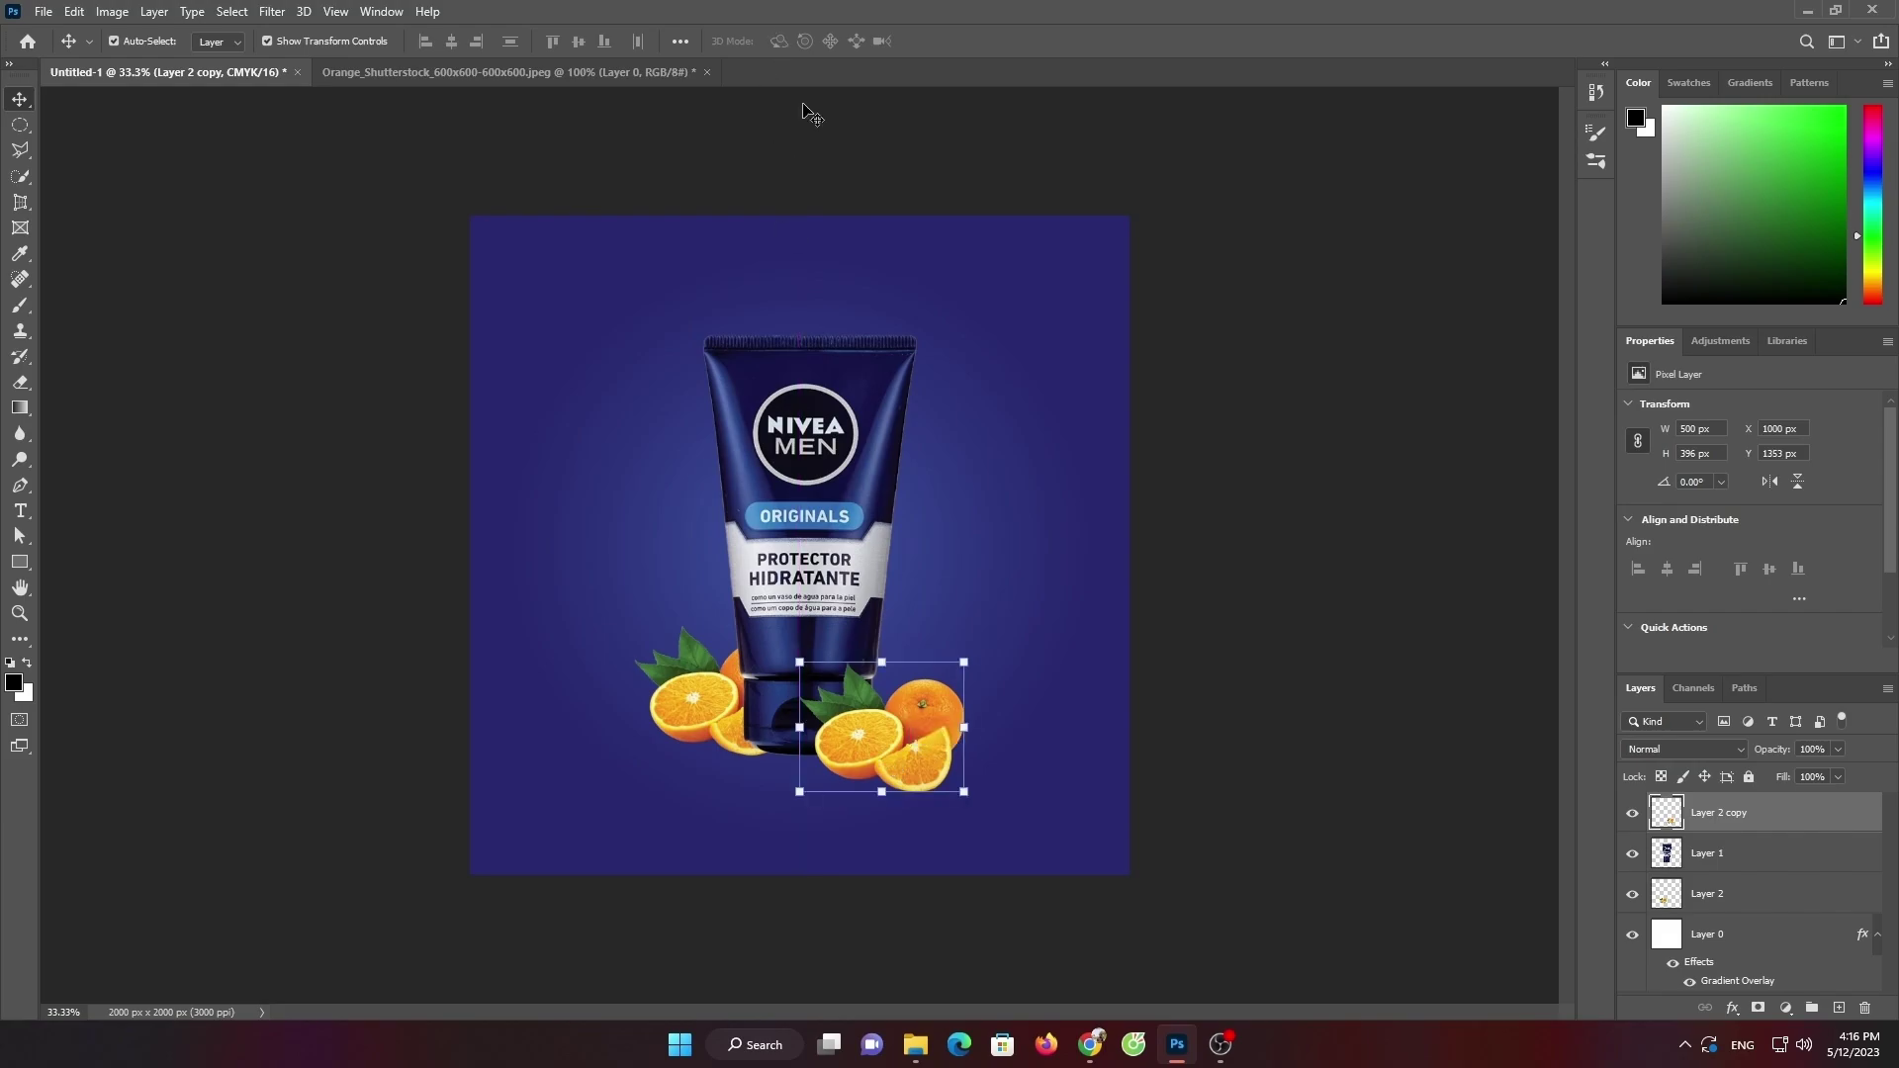
pyautogui.click(1009, 246)
# Open freshpoint-bay-leaves-1.jpg after dismissing the wrong-document-type error
pyautogui.click(44, 12)
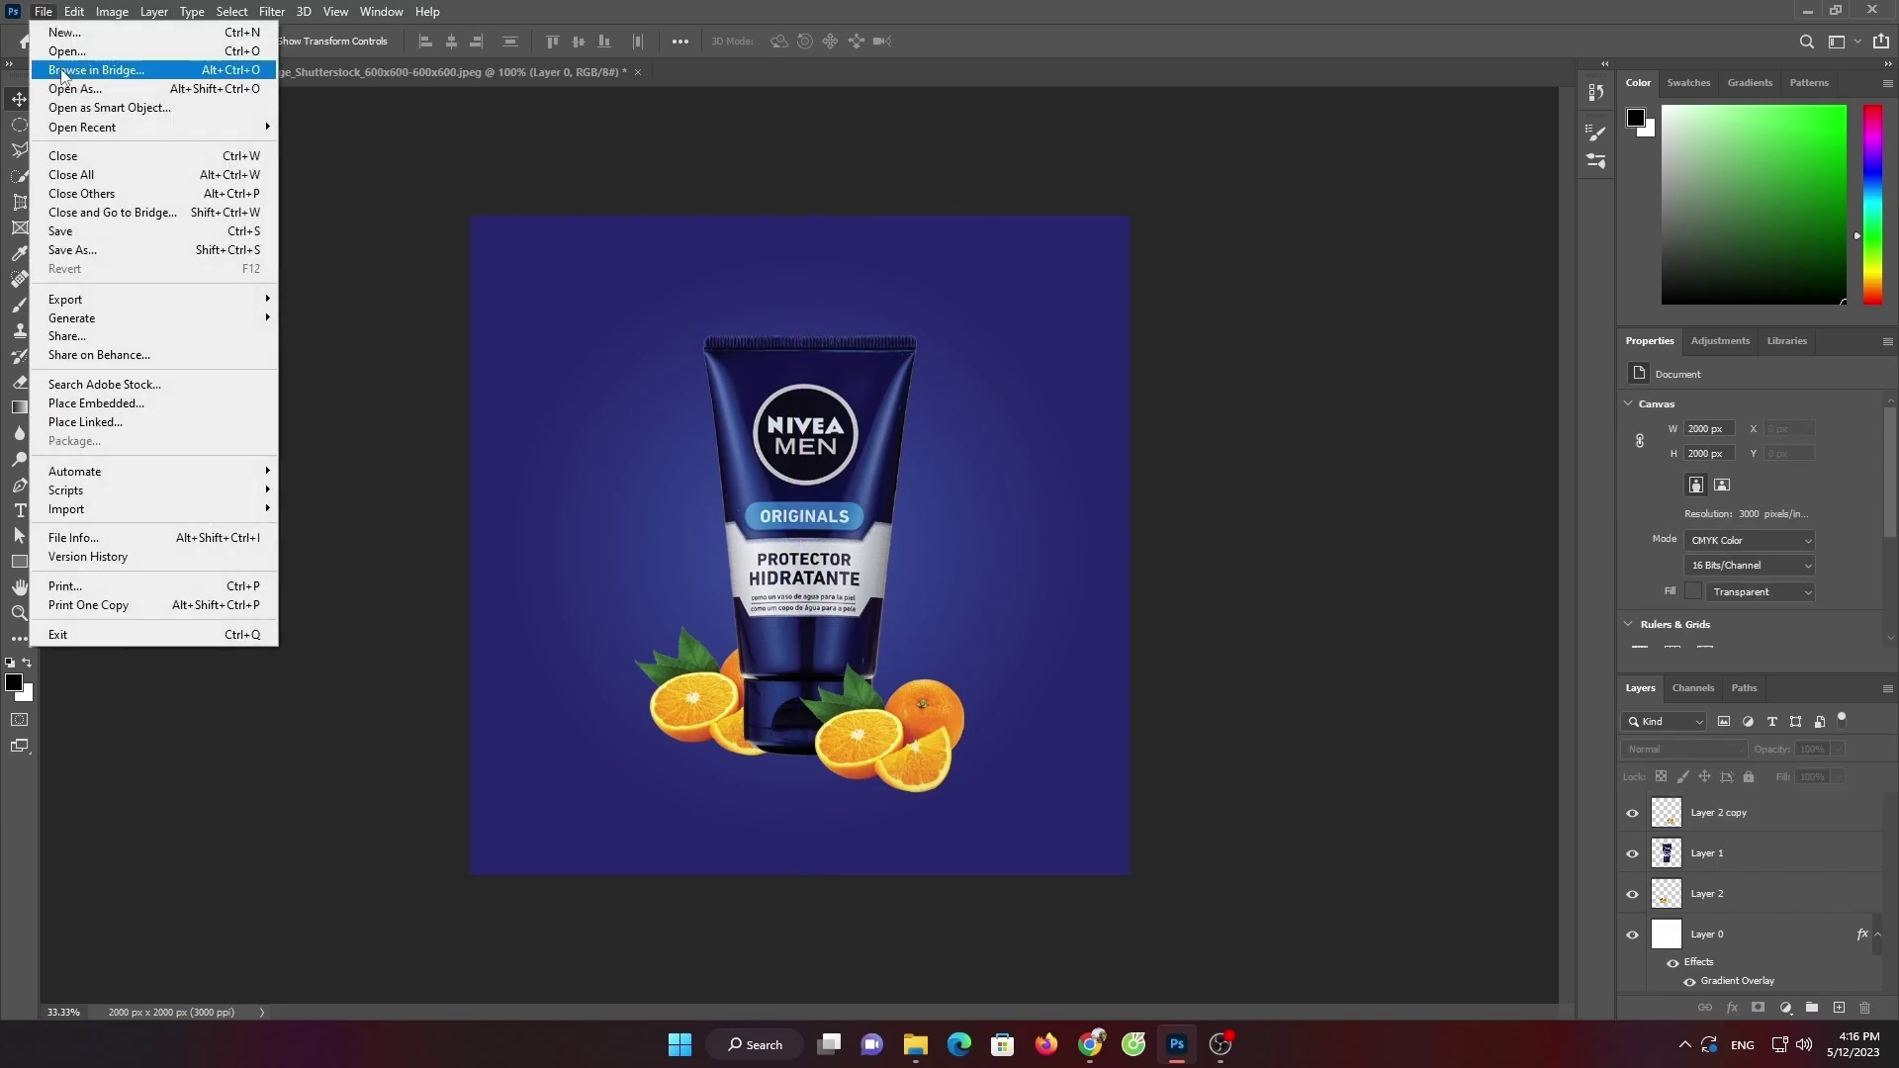
pyautogui.click(59, 65)
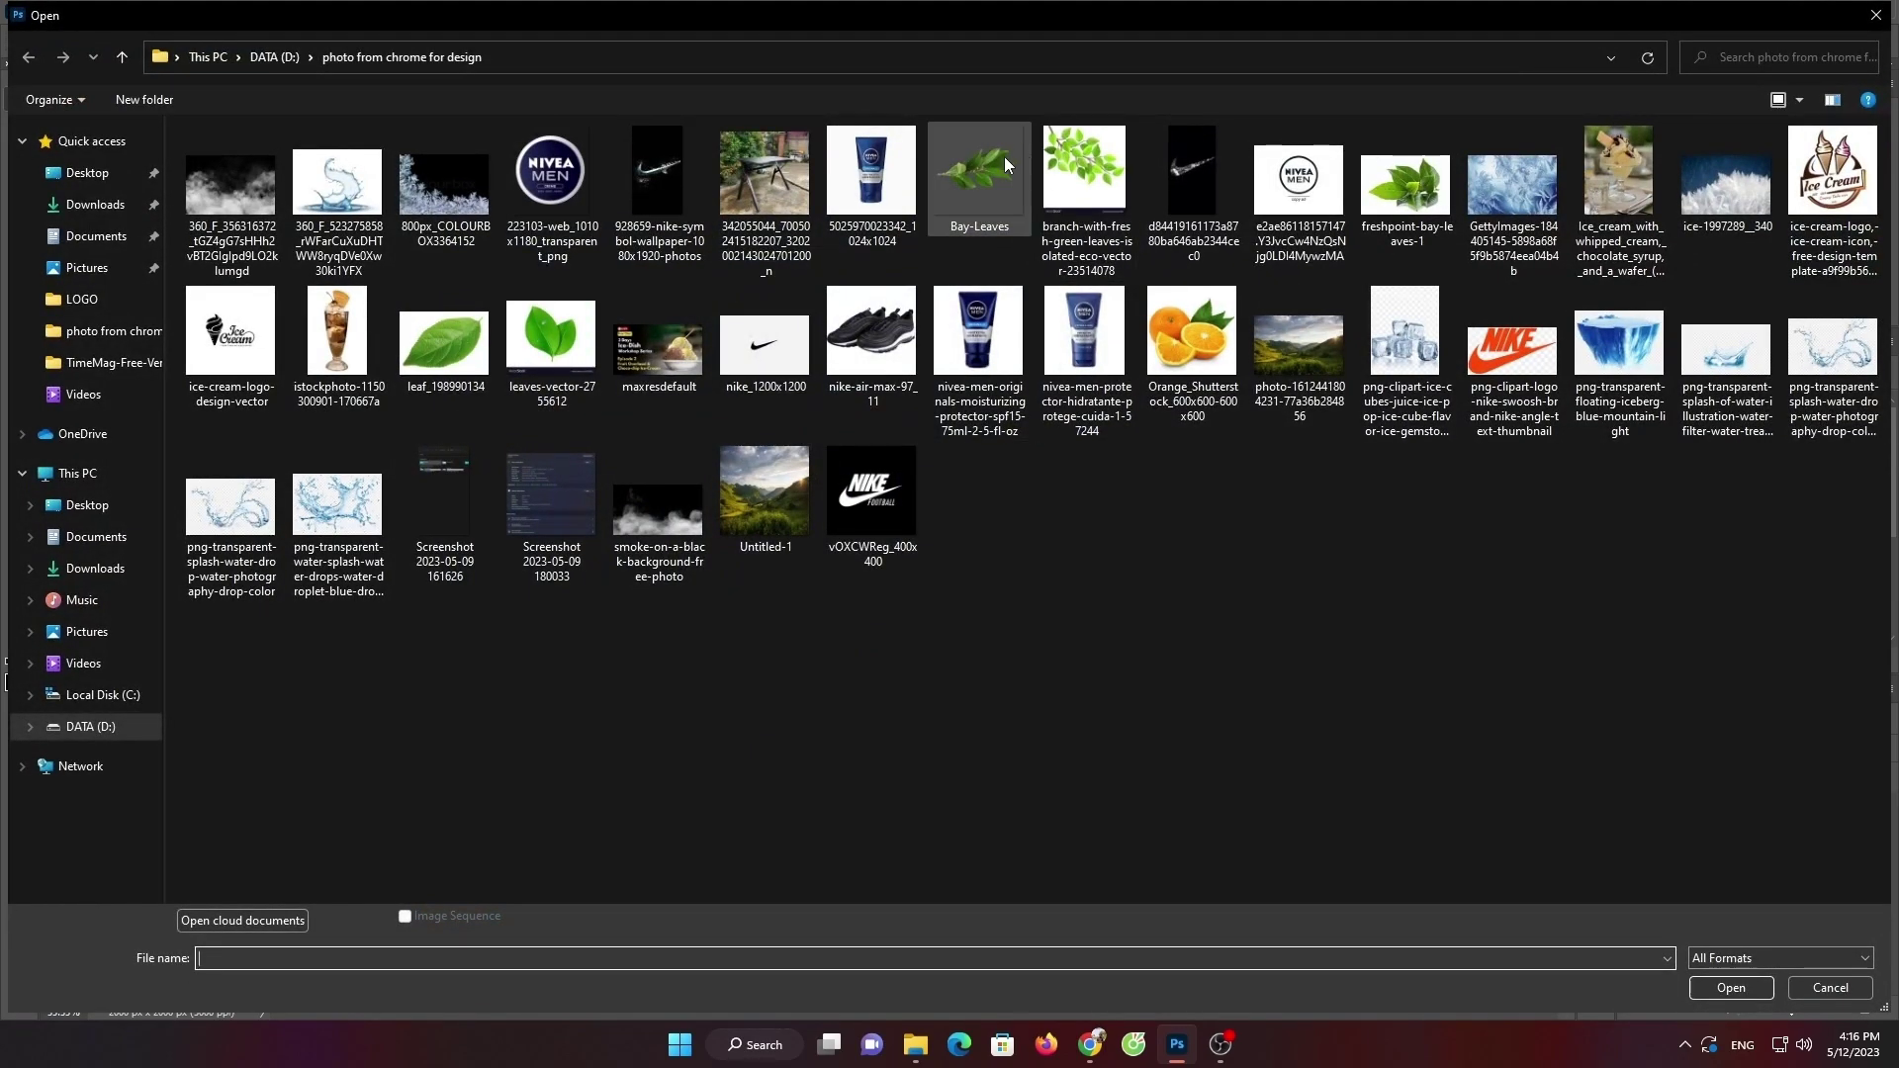
pyautogui.doubleClick(977, 180)
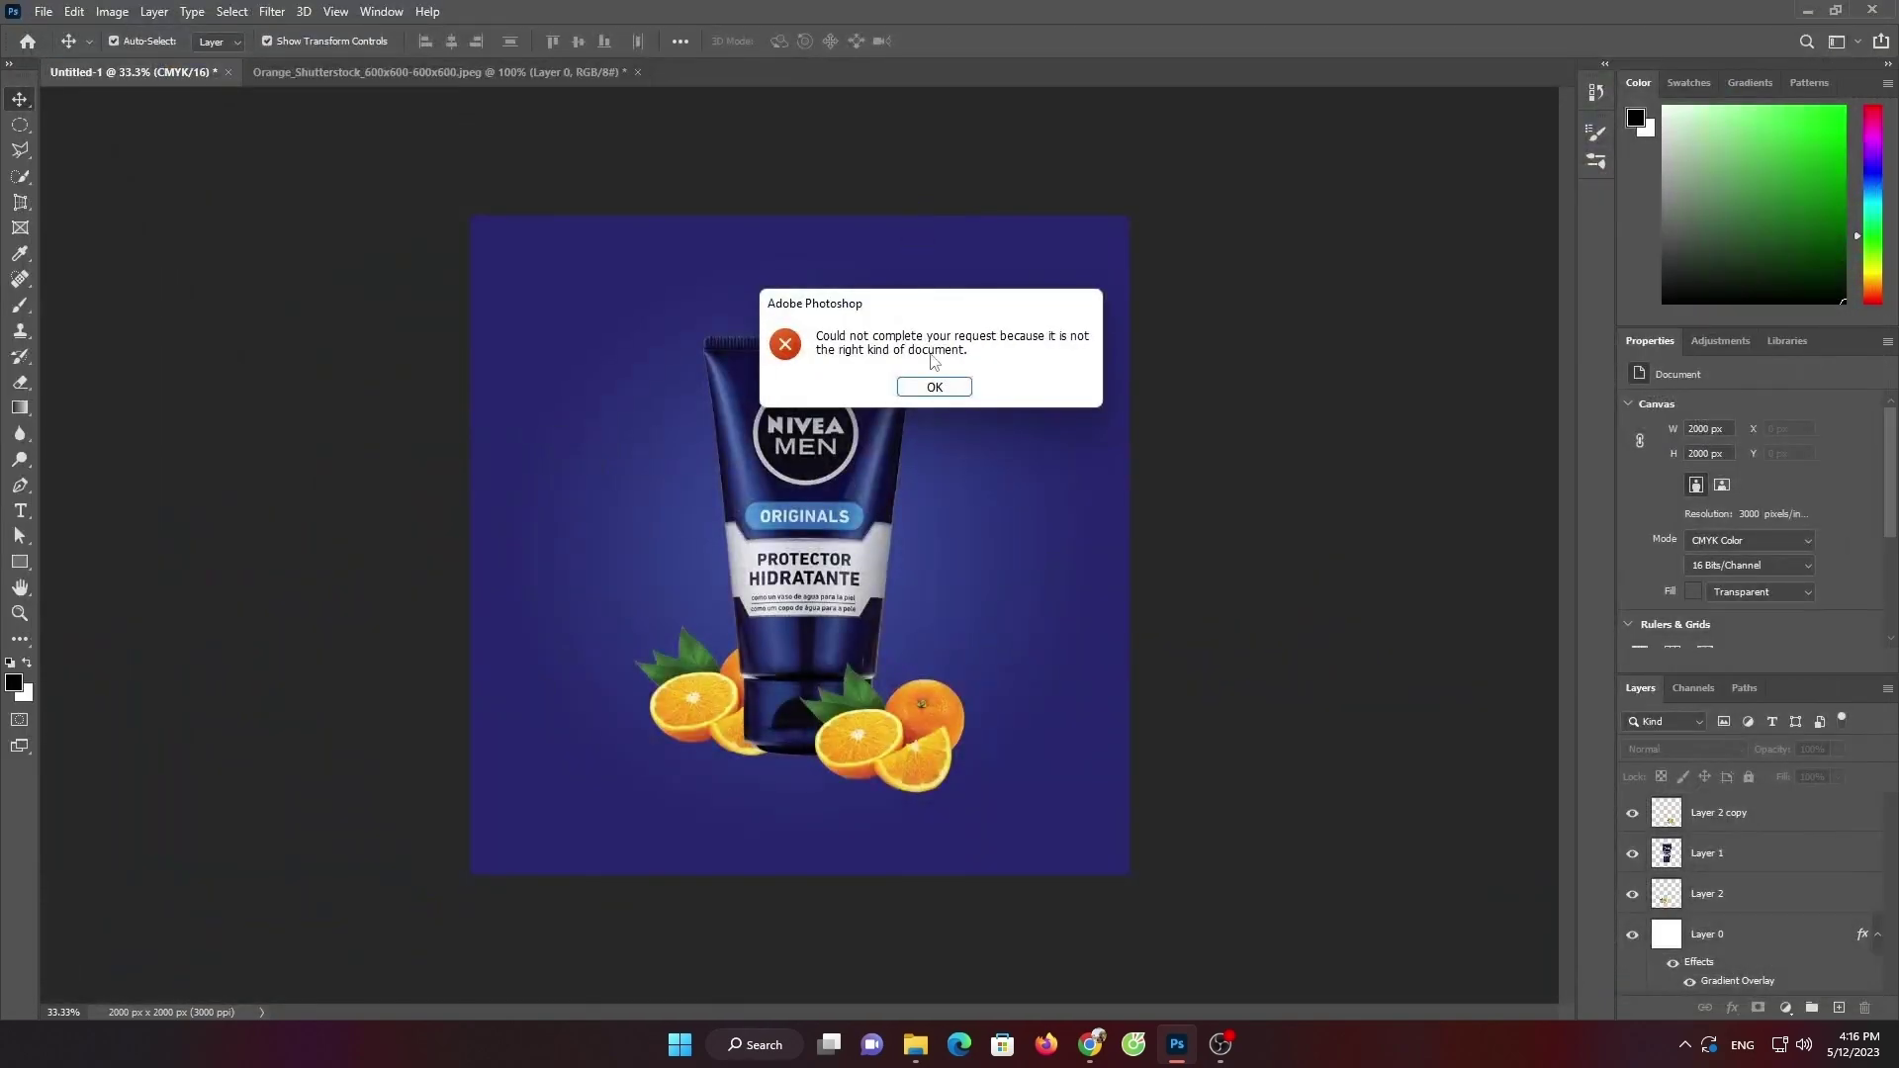
pyautogui.click(936, 385)
pyautogui.click(44, 11)
pyautogui.click(55, 51)
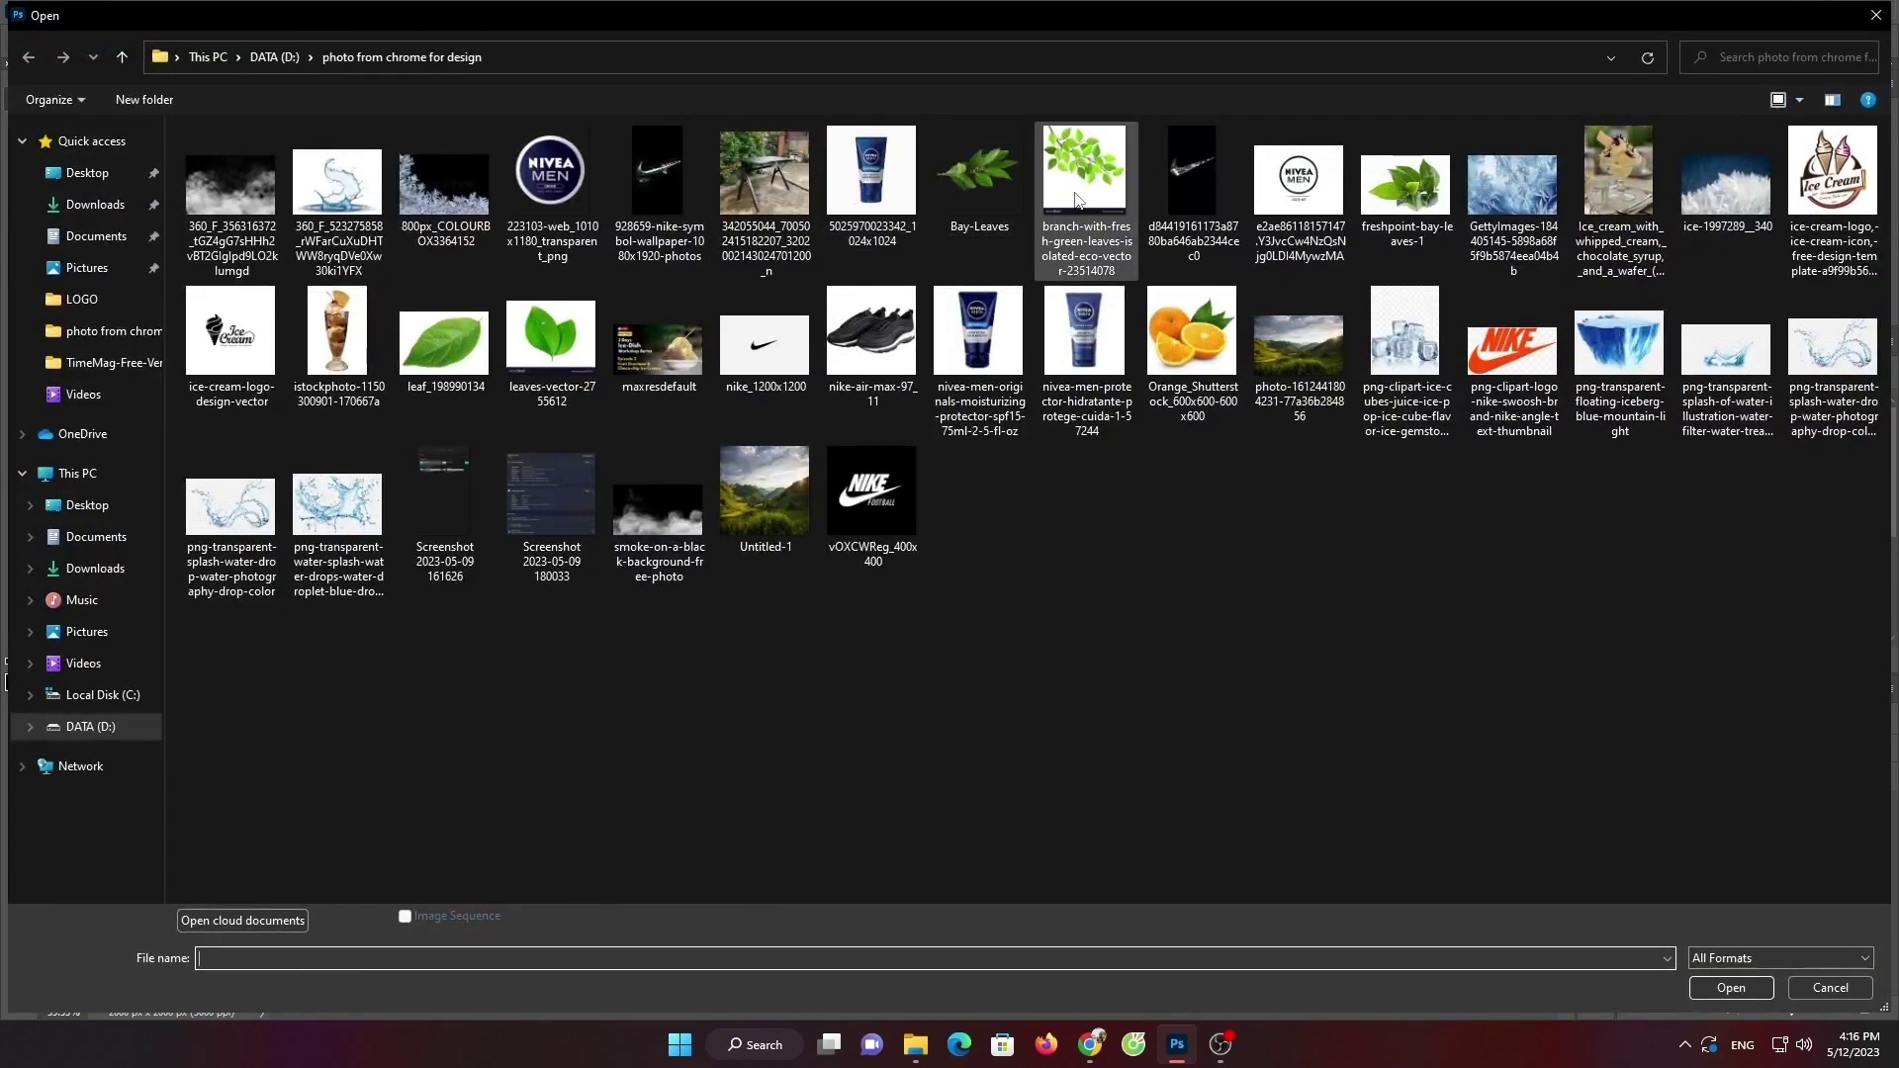
pyautogui.doubleClick(1086, 197)
# Quick-select the leaves, subtract the extra areas, and drag them into the NIVEA ad
pyautogui.click(21, 178)
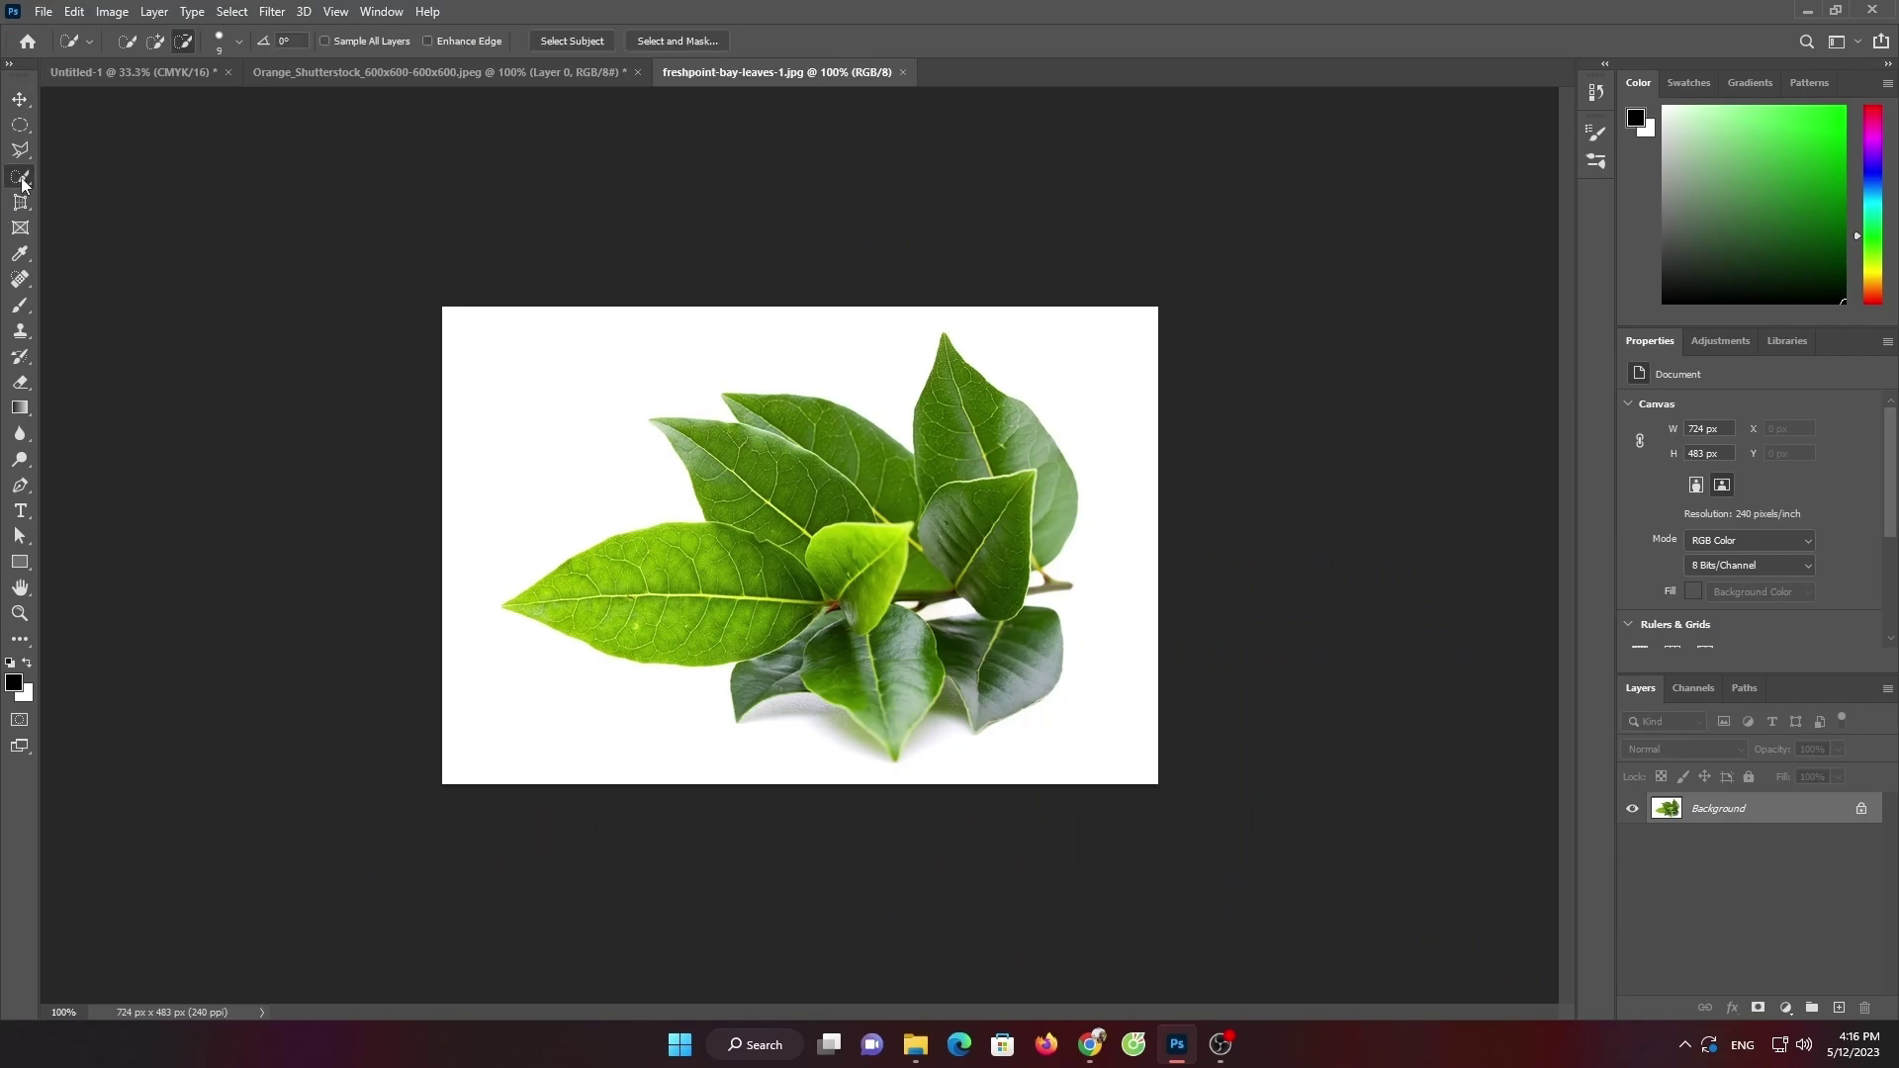
pyautogui.click(20, 100)
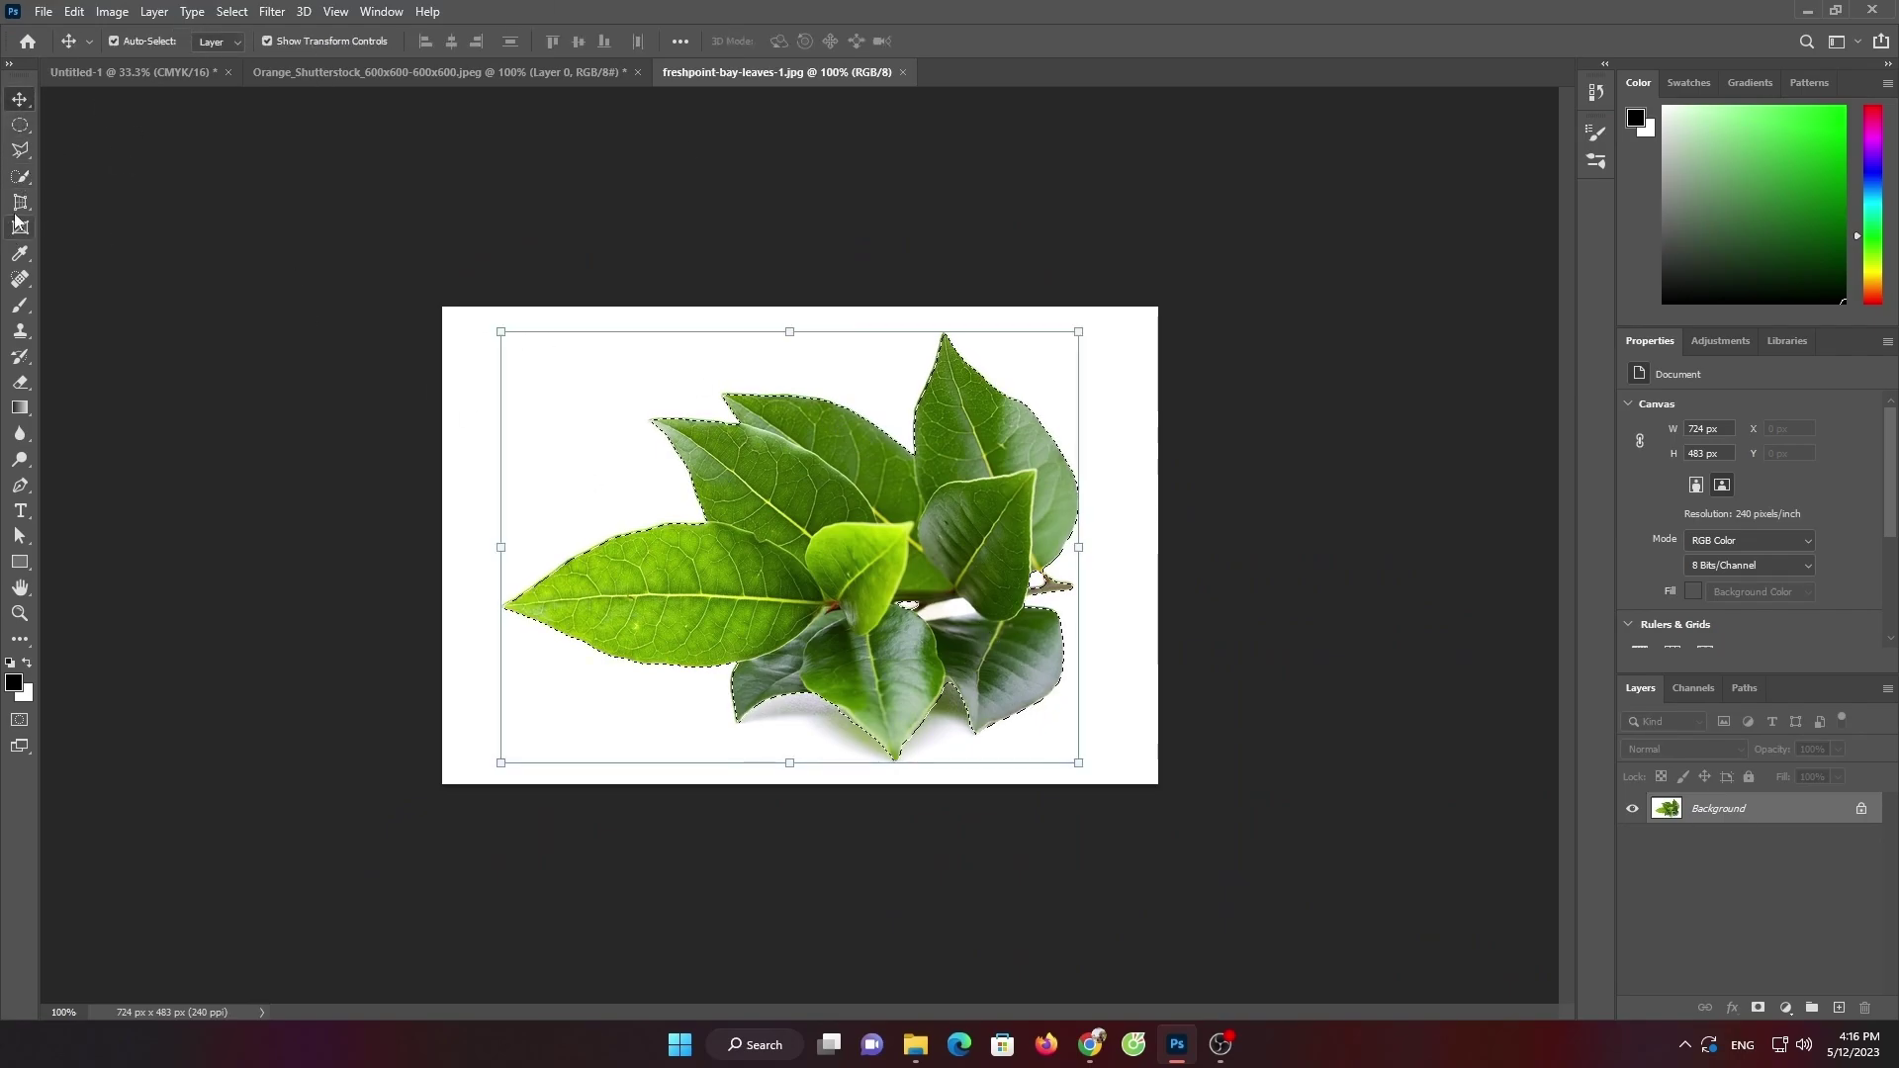
pyautogui.click(21, 176)
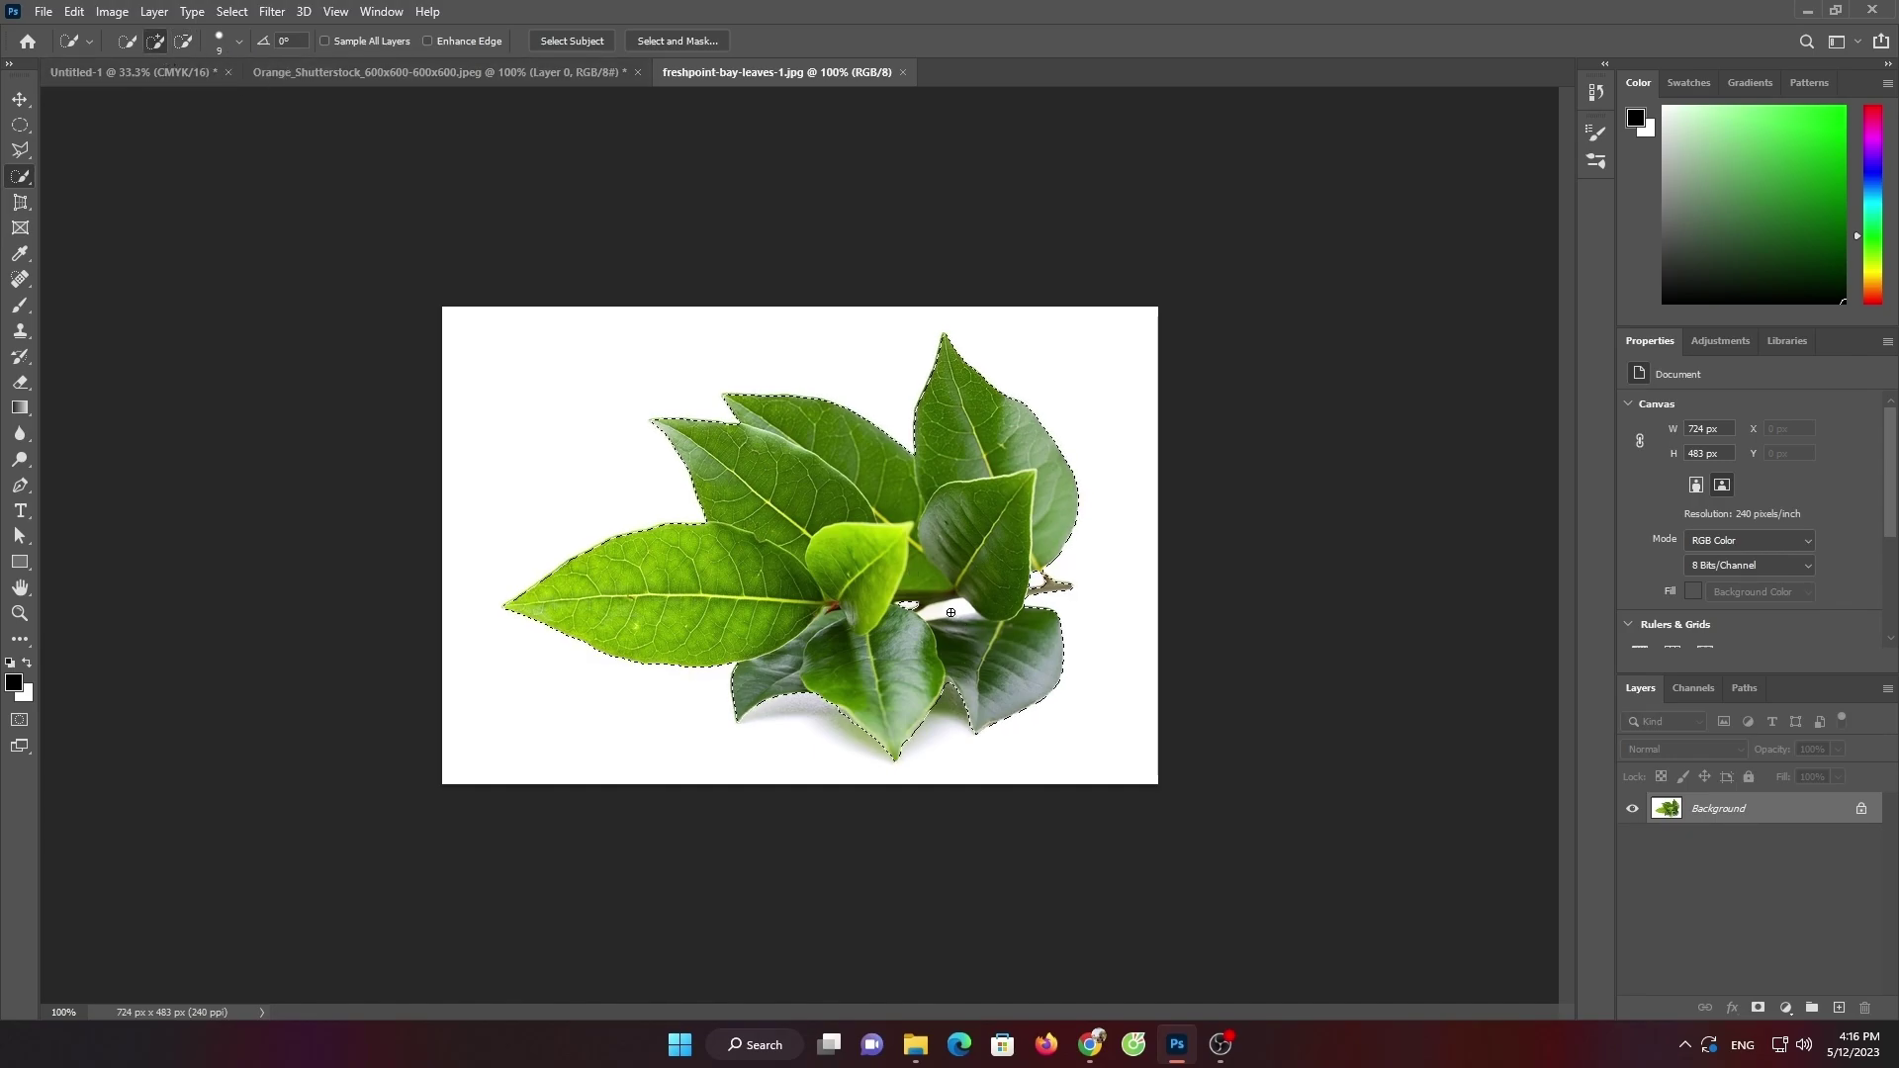
pyautogui.click(183, 41)
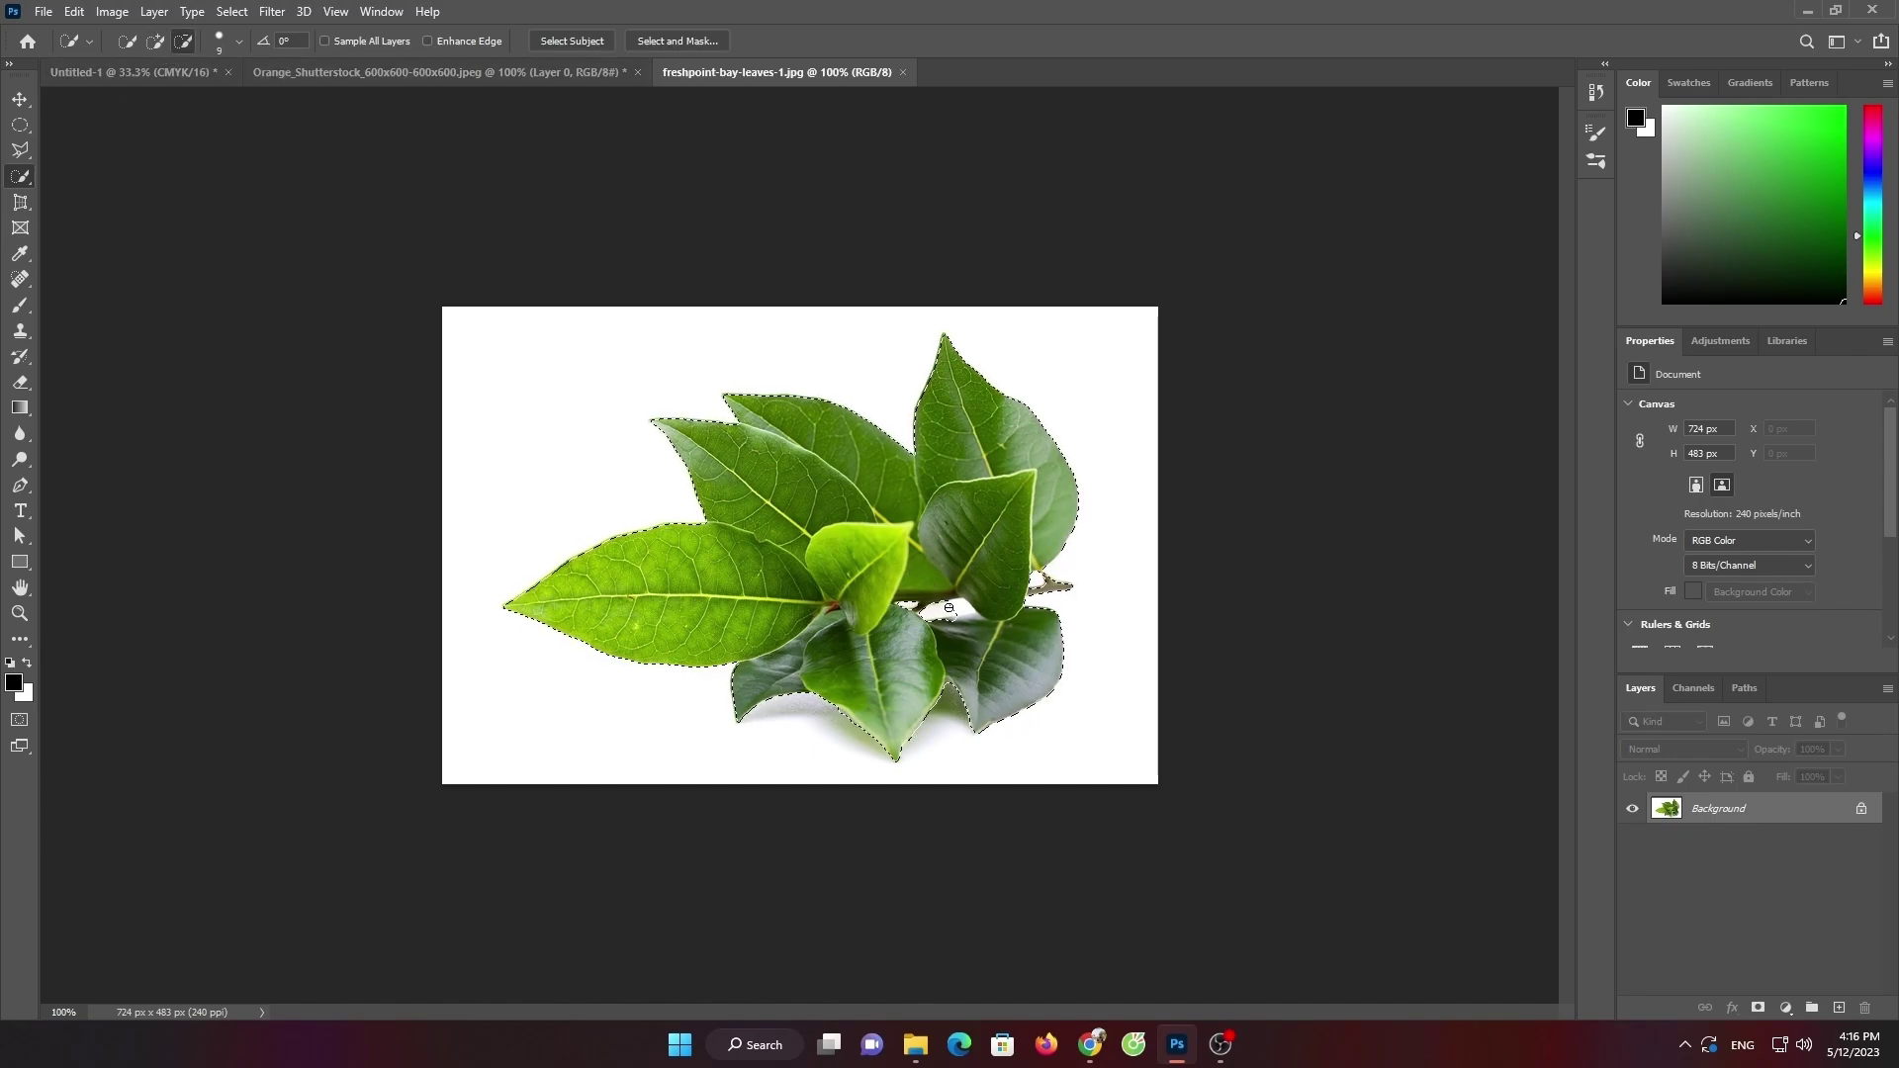
pyautogui.press('v')
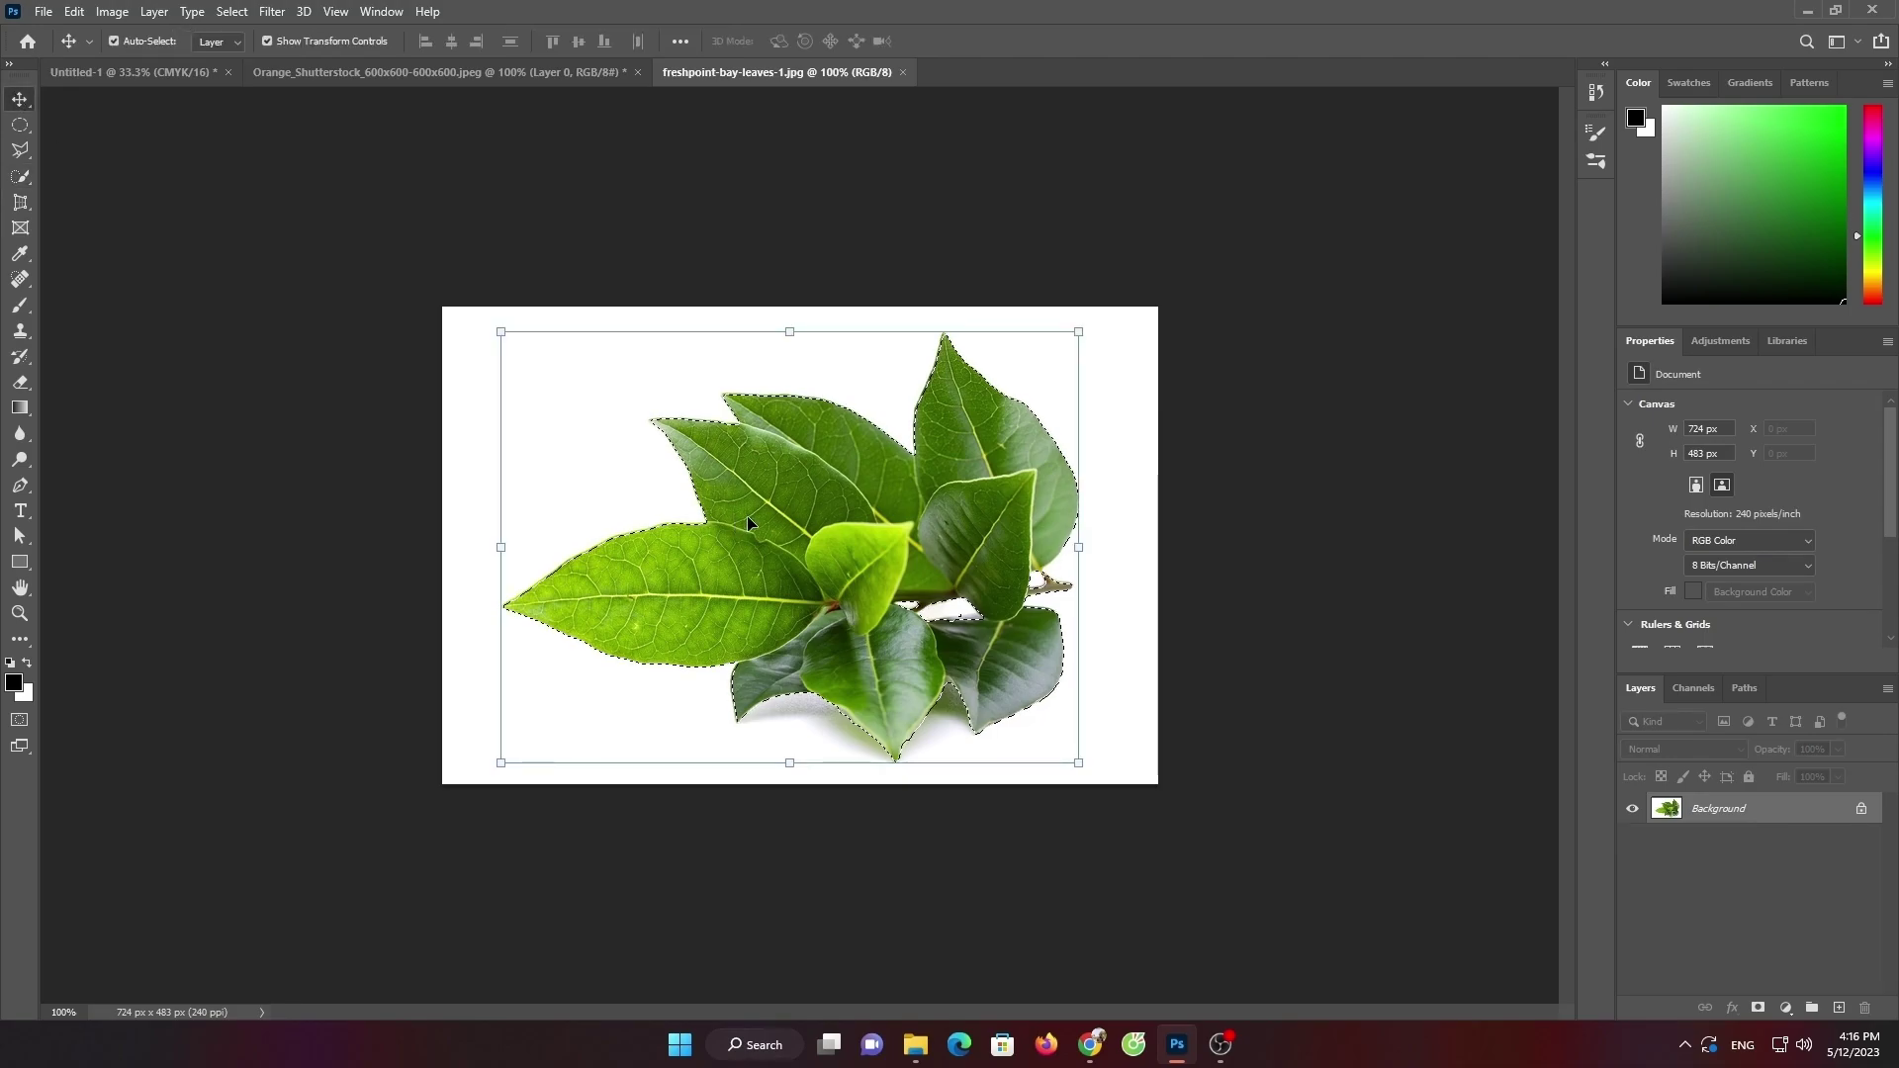
pyautogui.moveTo(748, 524)
pyautogui.mouseDown()
pyautogui.moveTo(97, 116)
pyautogui.moveTo(707, 707)
pyautogui.mouseUp()
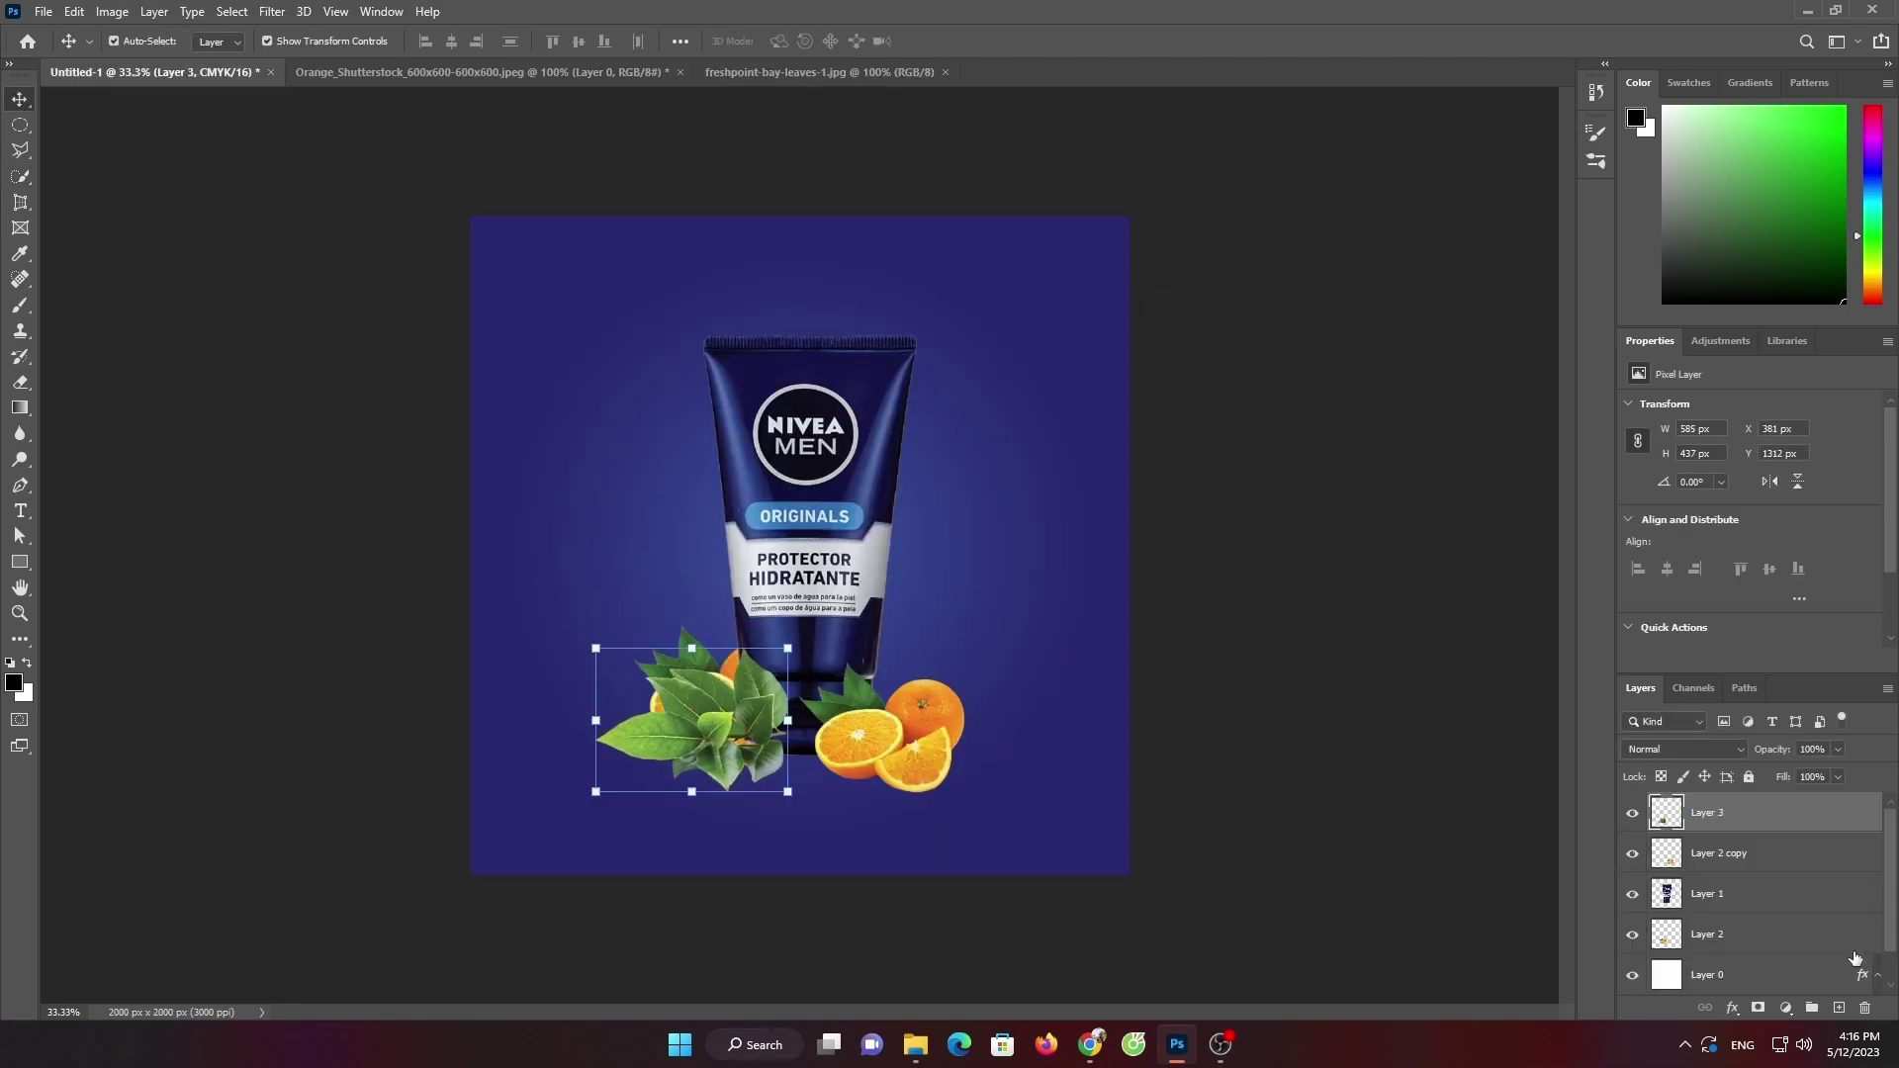
# Move the leaves layer beneath the tube and rotate it about 45° up behind it
pyautogui.moveTo(1706, 812); pyautogui.dragTo(1707, 914)
pyautogui.moveTo(702, 735)
pyautogui.mouseDown()
pyautogui.moveTo(728, 749)
pyautogui.moveTo(707, 716)
pyautogui.mouseUp()
pyautogui.moveTo(828, 804); pyautogui.dragTo(734, 861)
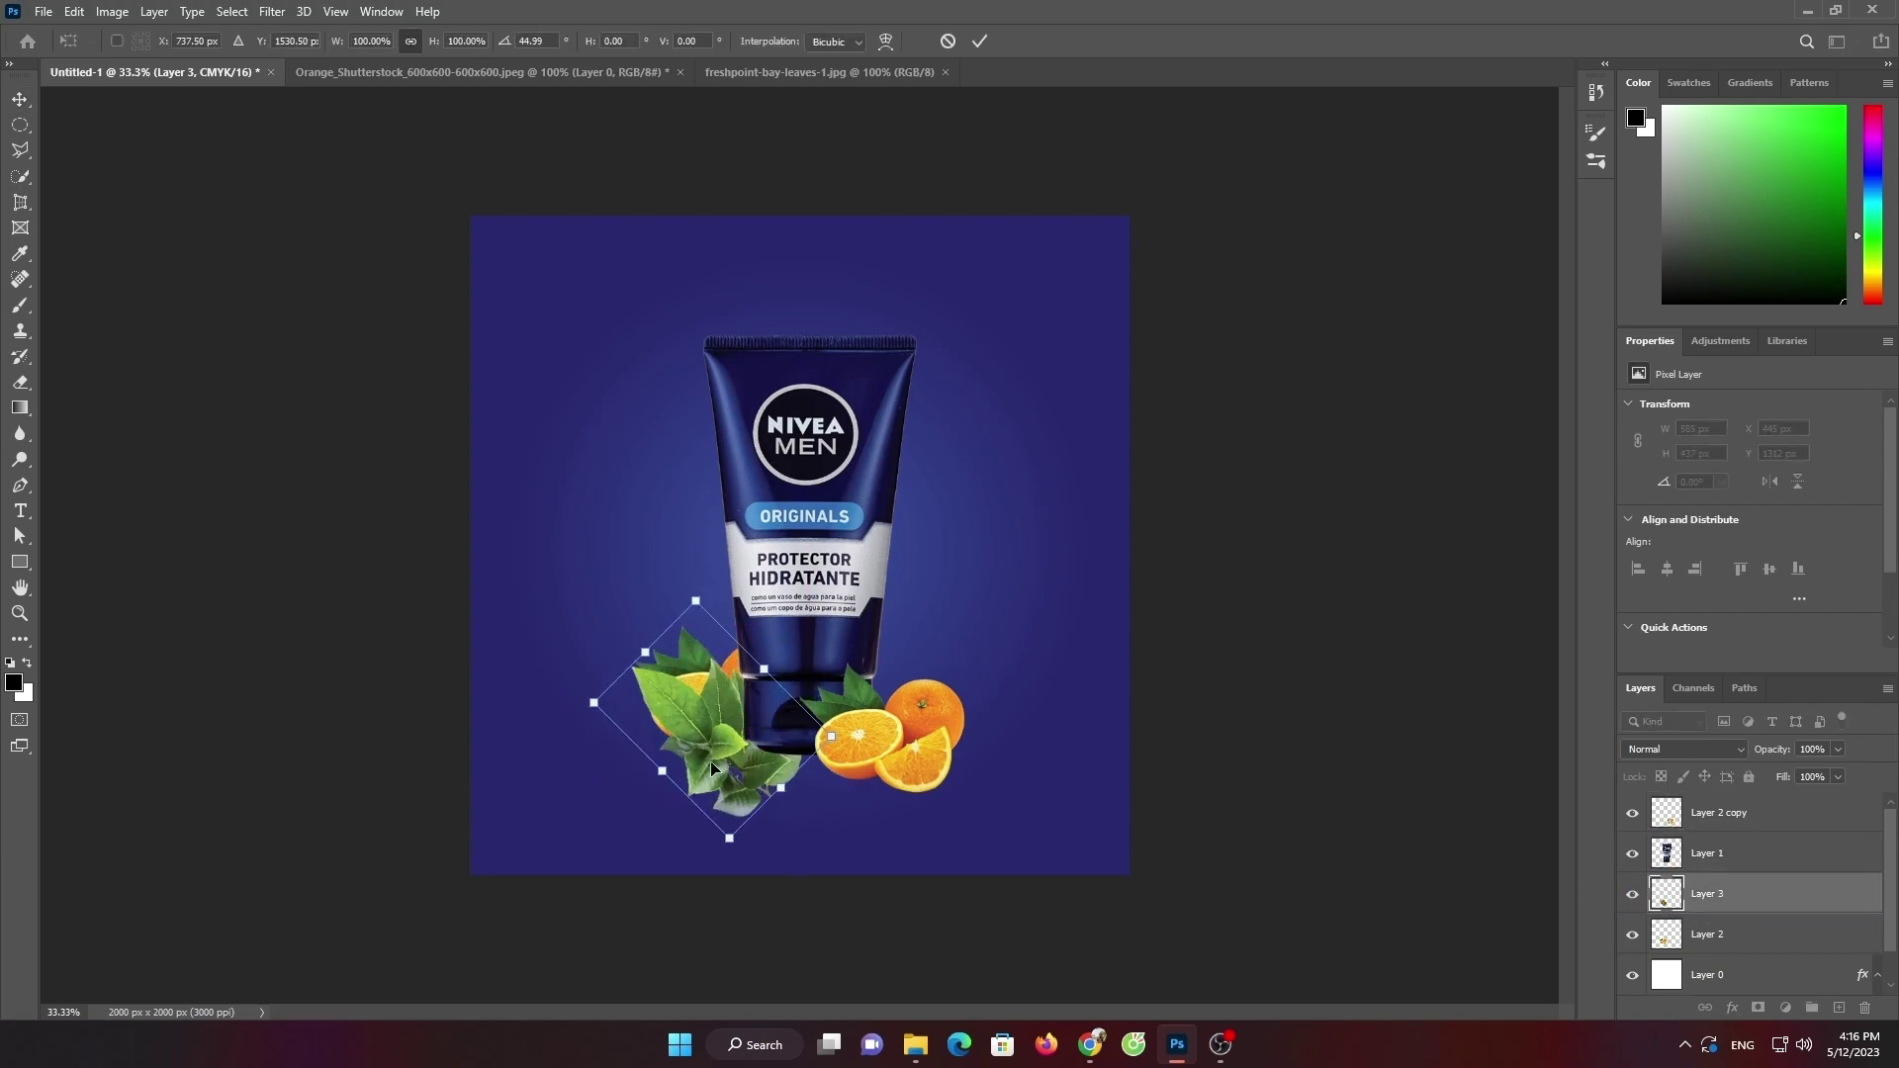
pyautogui.moveTo(711, 769); pyautogui.dragTo(752, 685)
pyautogui.press('Return')
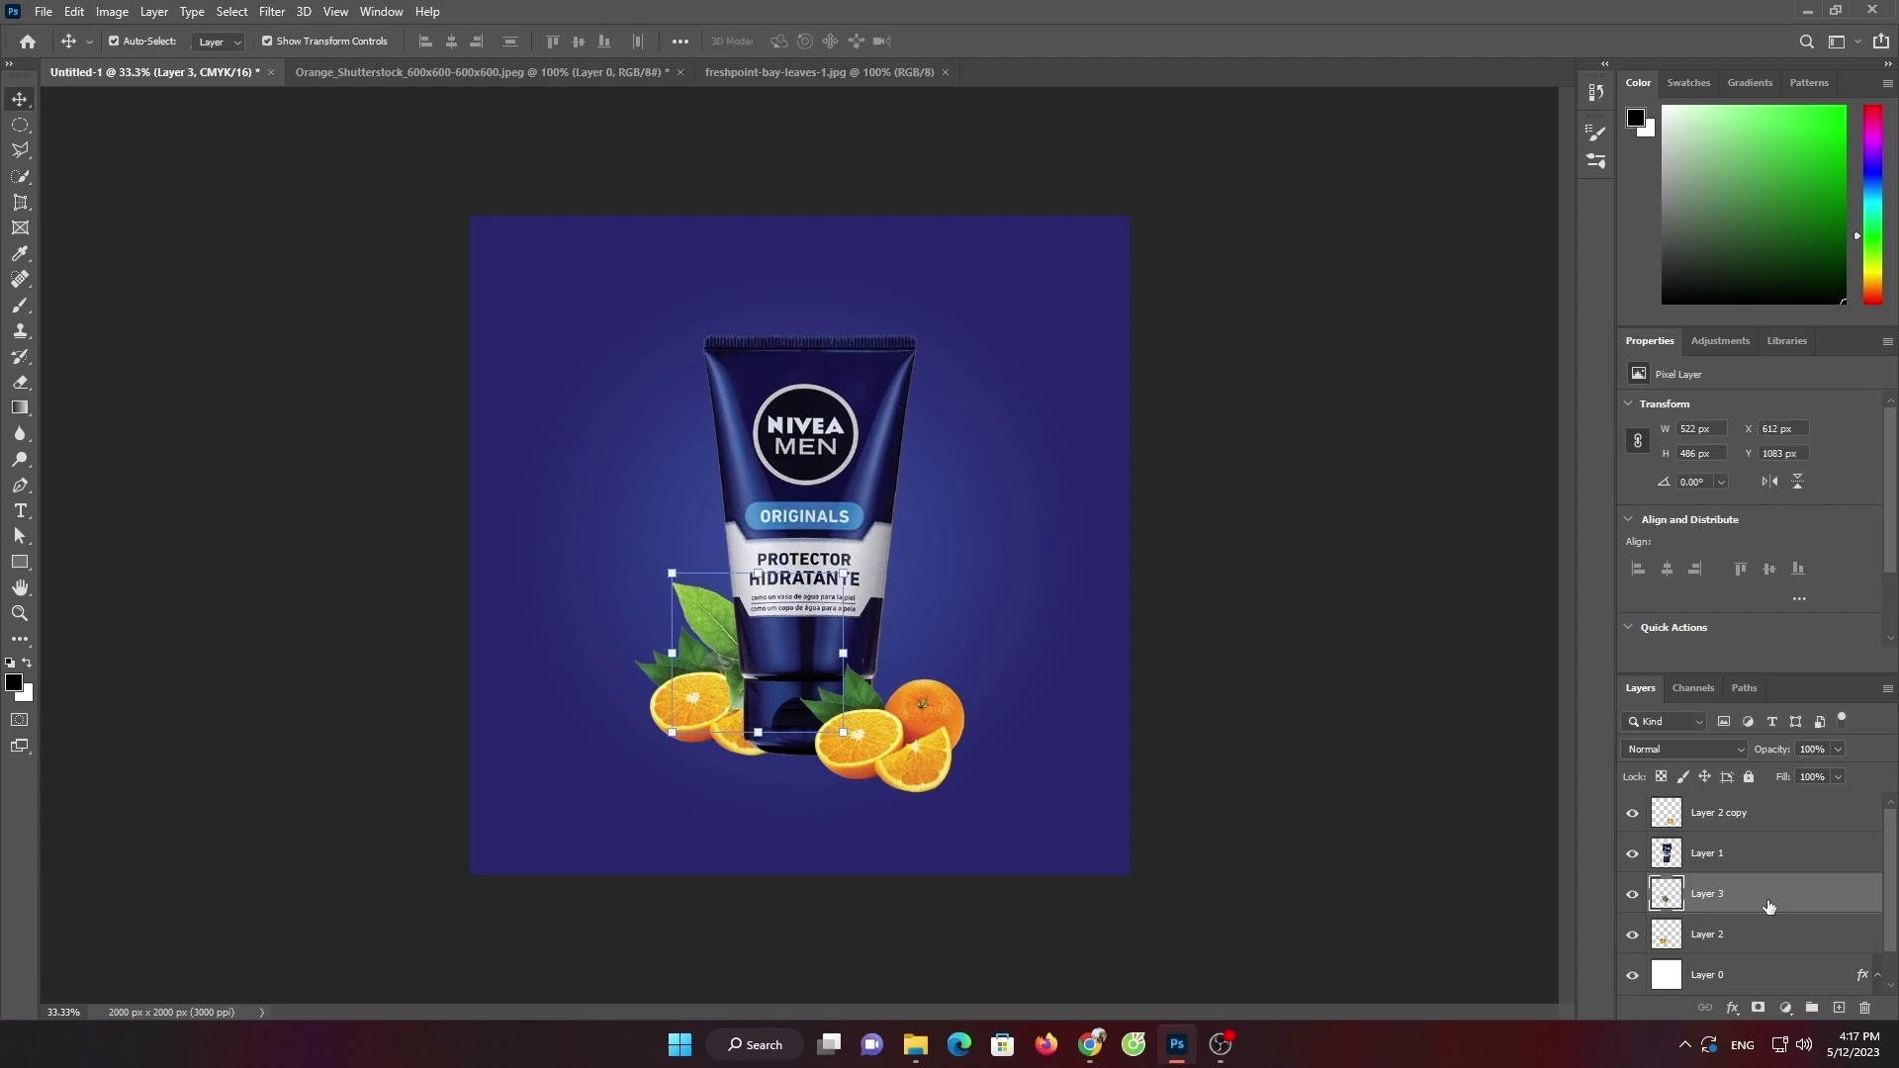
# Duplicate the leaves, place the copy at the tube's lower left, and close the bay-leaves photo
pyautogui.hotkey('ctrl', 'j')
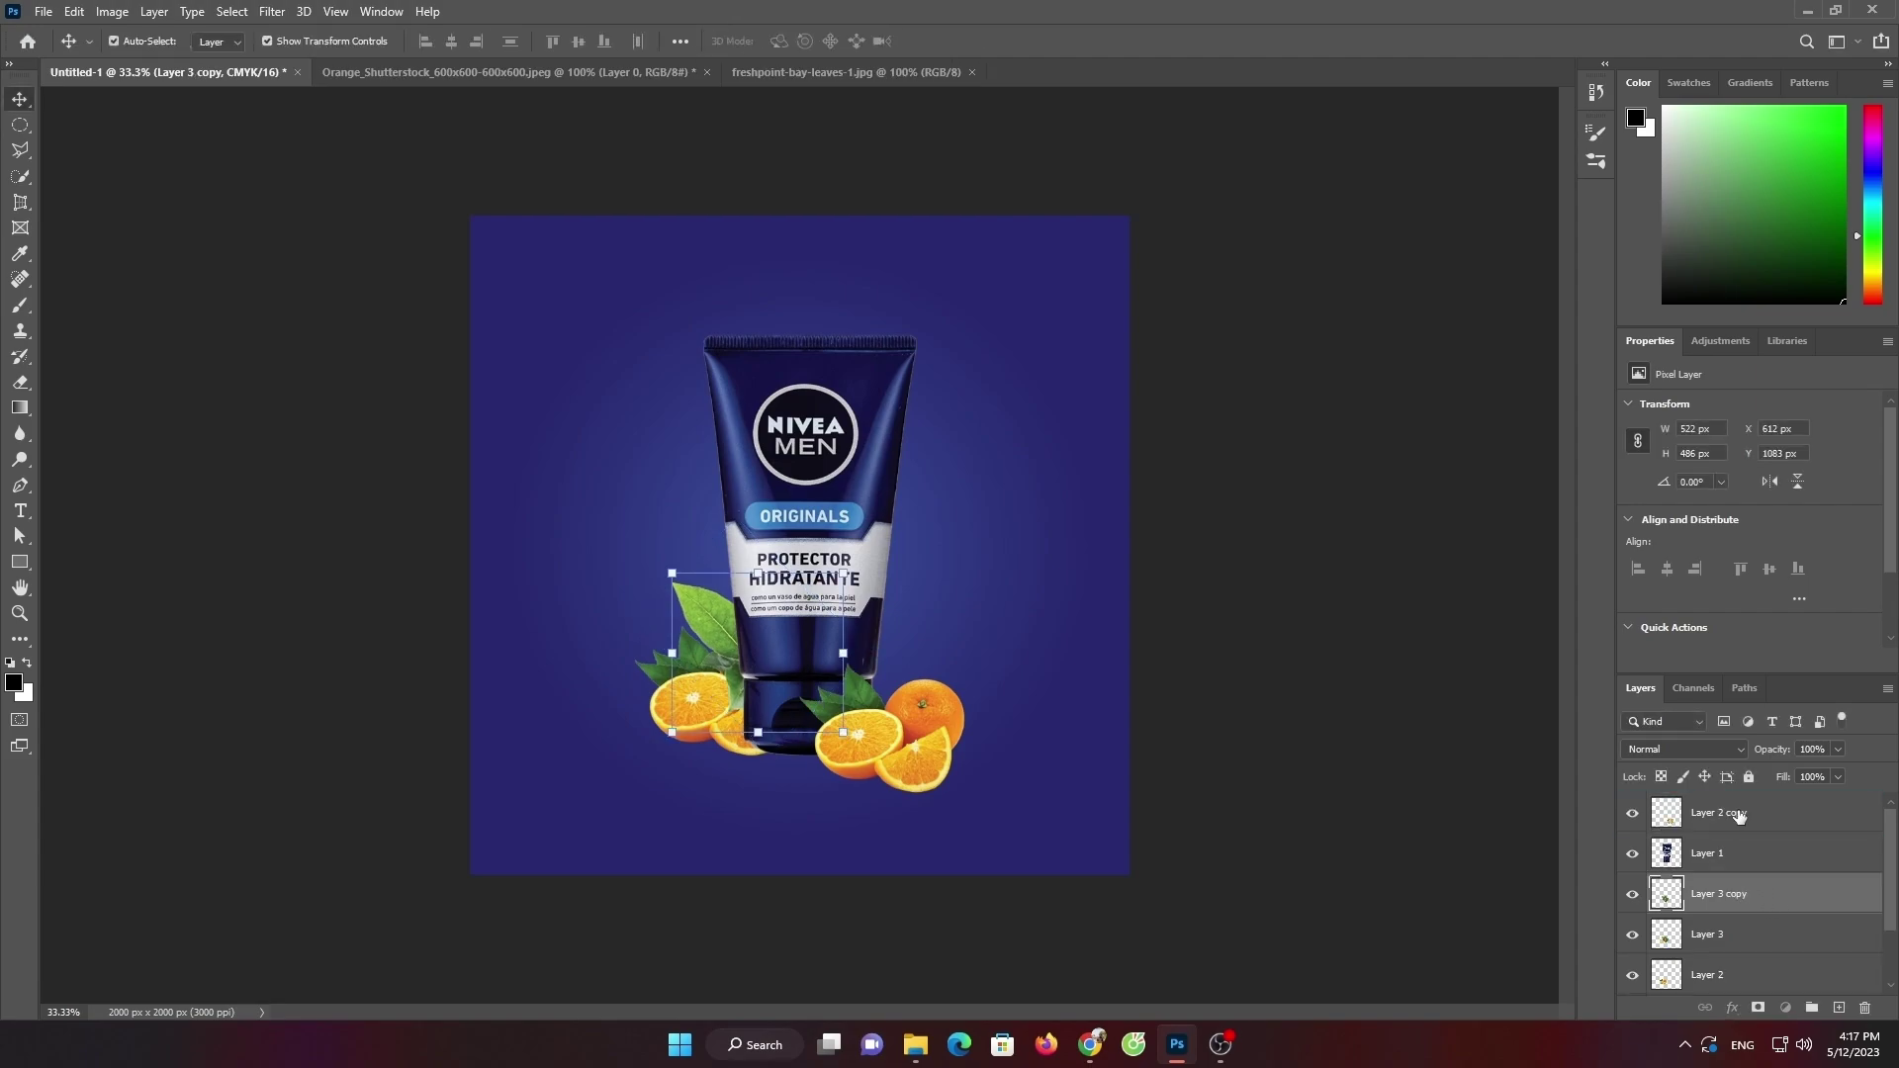
pyautogui.hotkey('ctrl', 'shift', ']')
pyautogui.moveTo(774, 687); pyautogui.dragTo(949, 714)
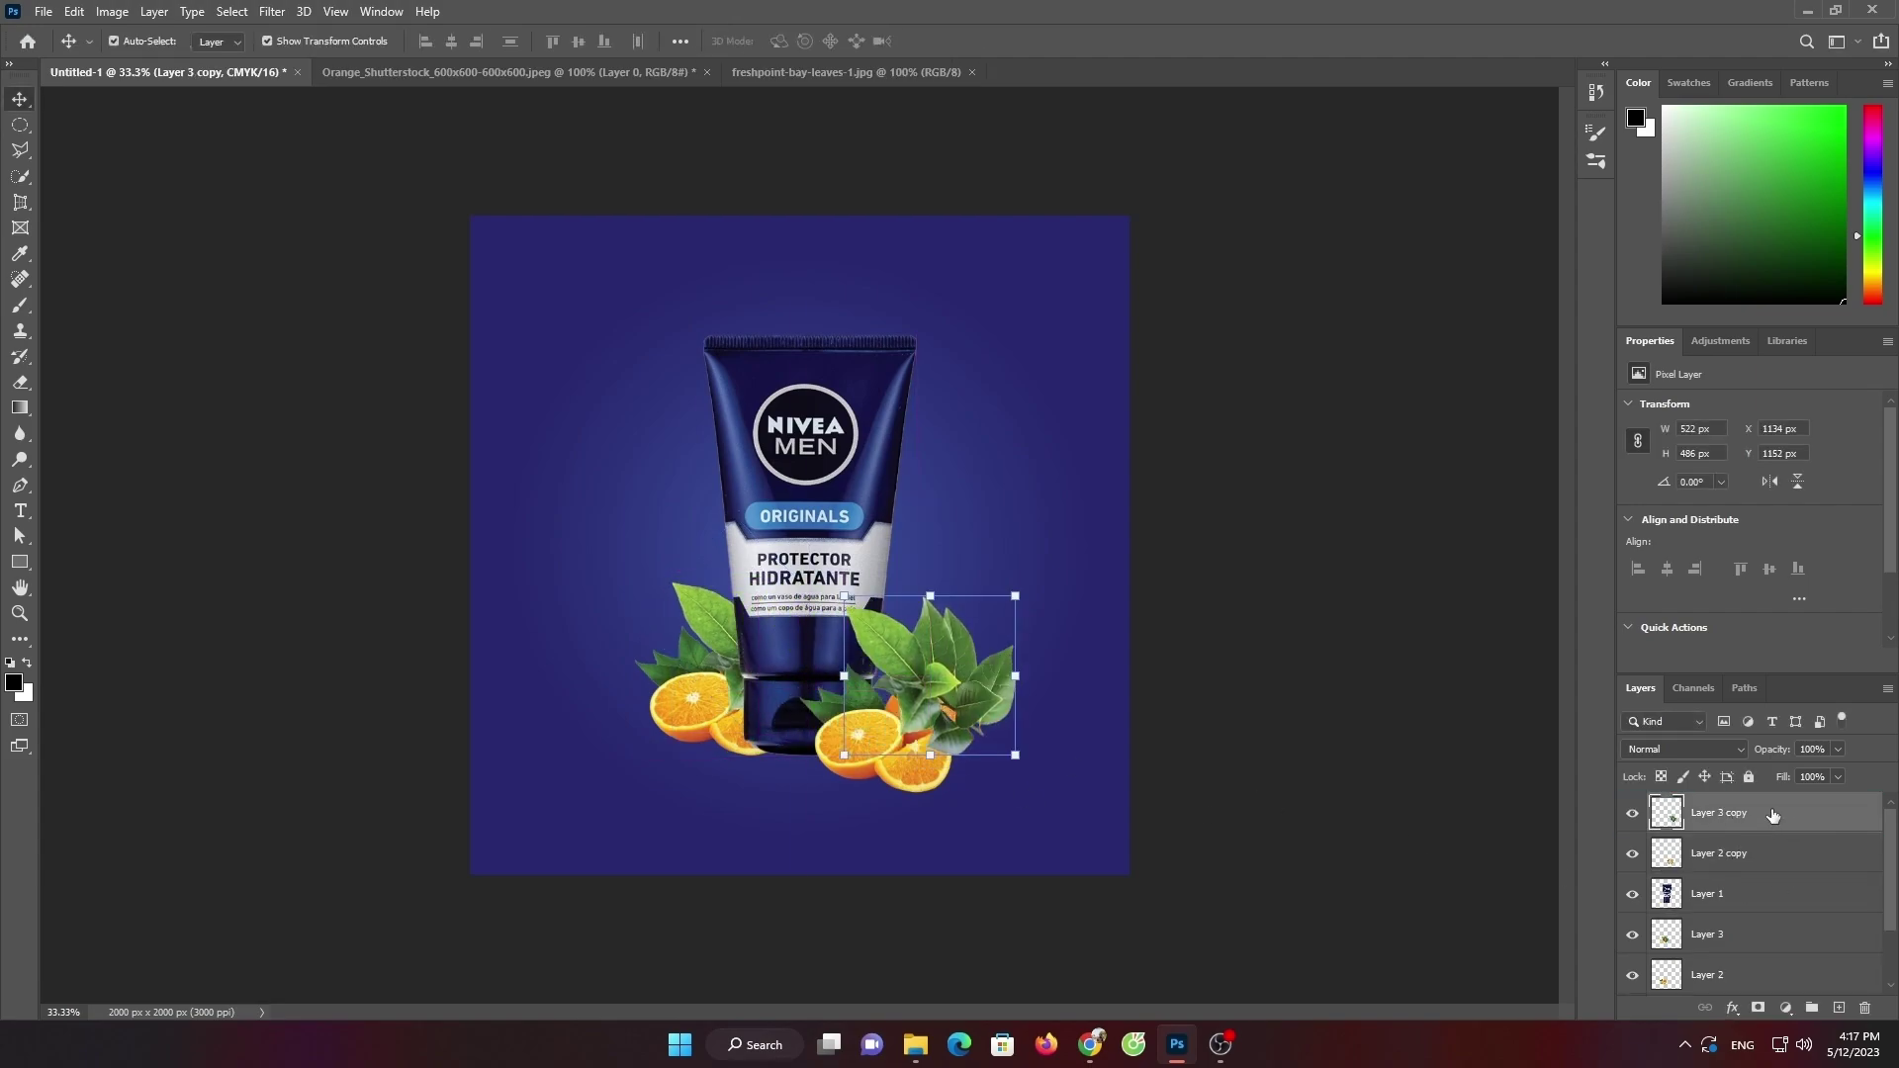
pyautogui.moveTo(1772, 814); pyautogui.dragTo(1766, 870)
pyautogui.moveTo(950, 652)
pyautogui.mouseDown()
pyautogui.moveTo(881, 686)
pyautogui.moveTo(881, 724)
pyautogui.mouseUp()
pyautogui.click(975, 737)
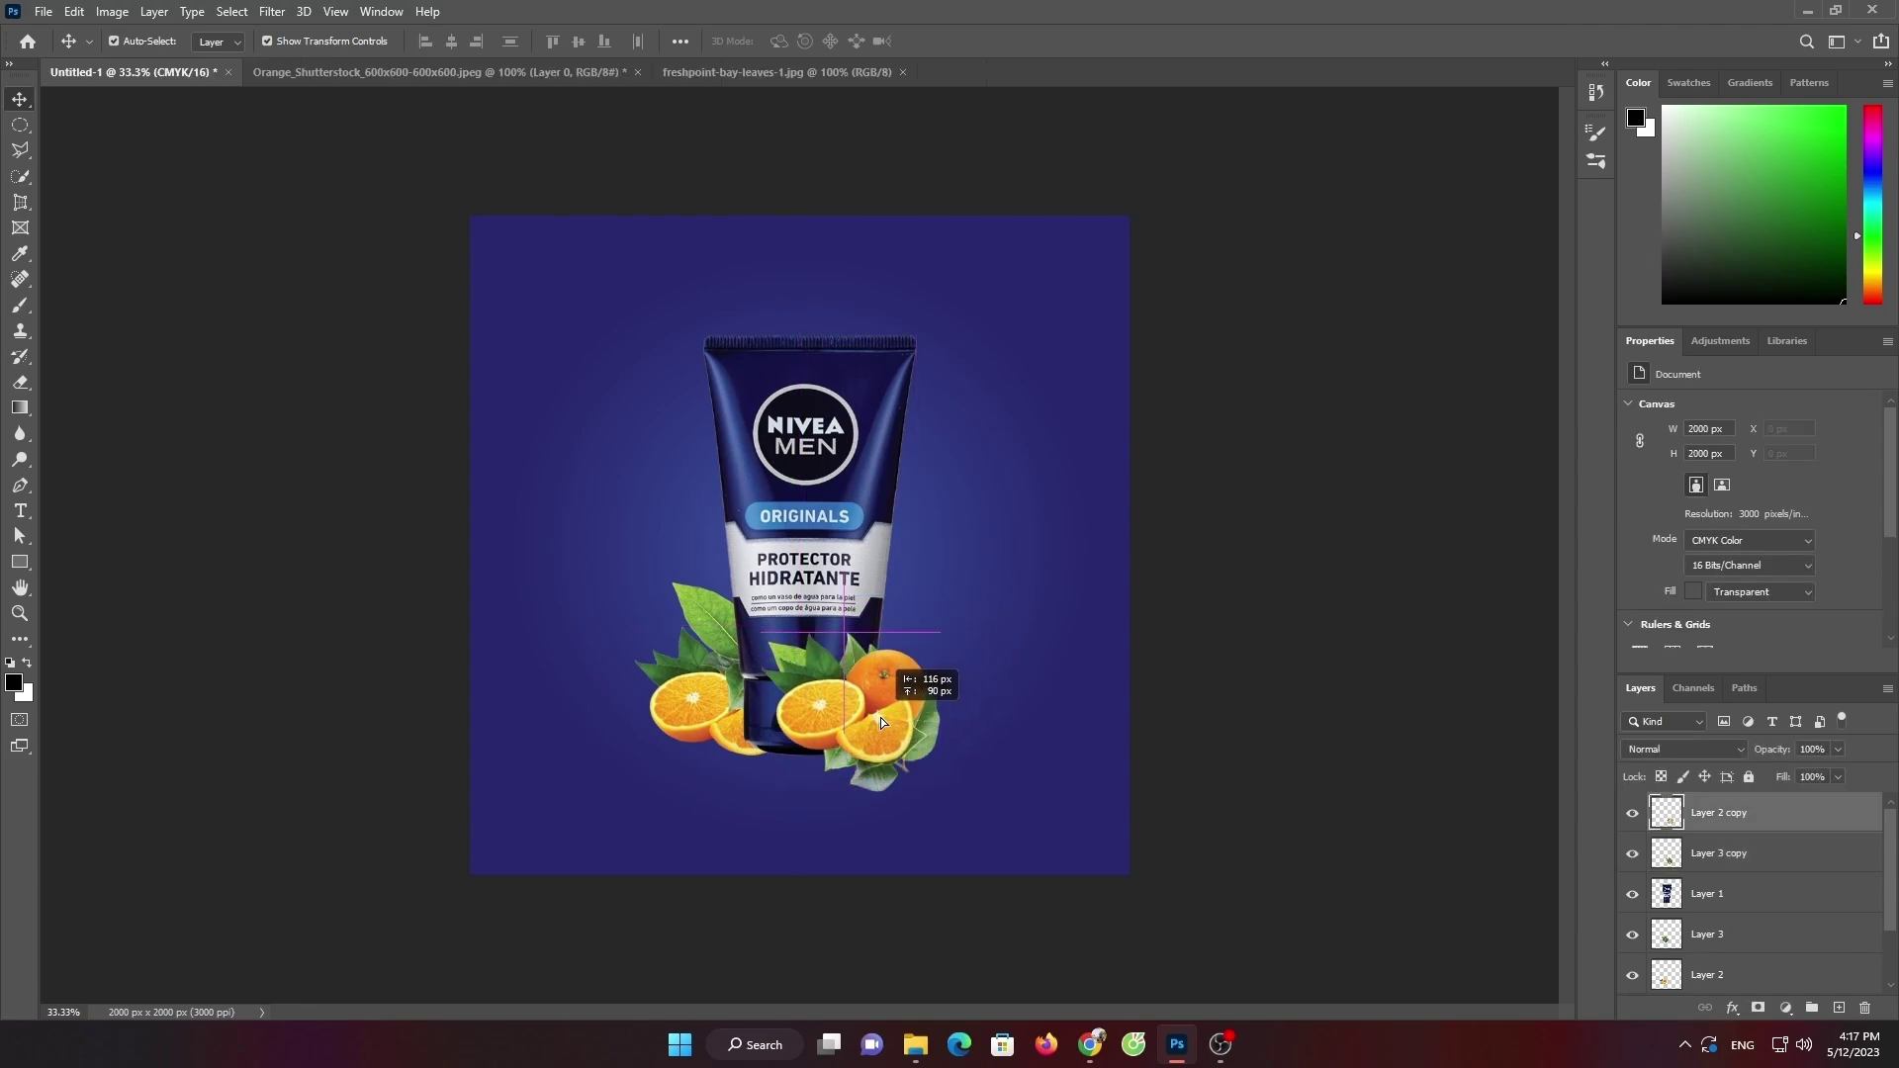
pyautogui.click(1714, 856)
pyautogui.moveTo(828, 649); pyautogui.dragTo(674, 649)
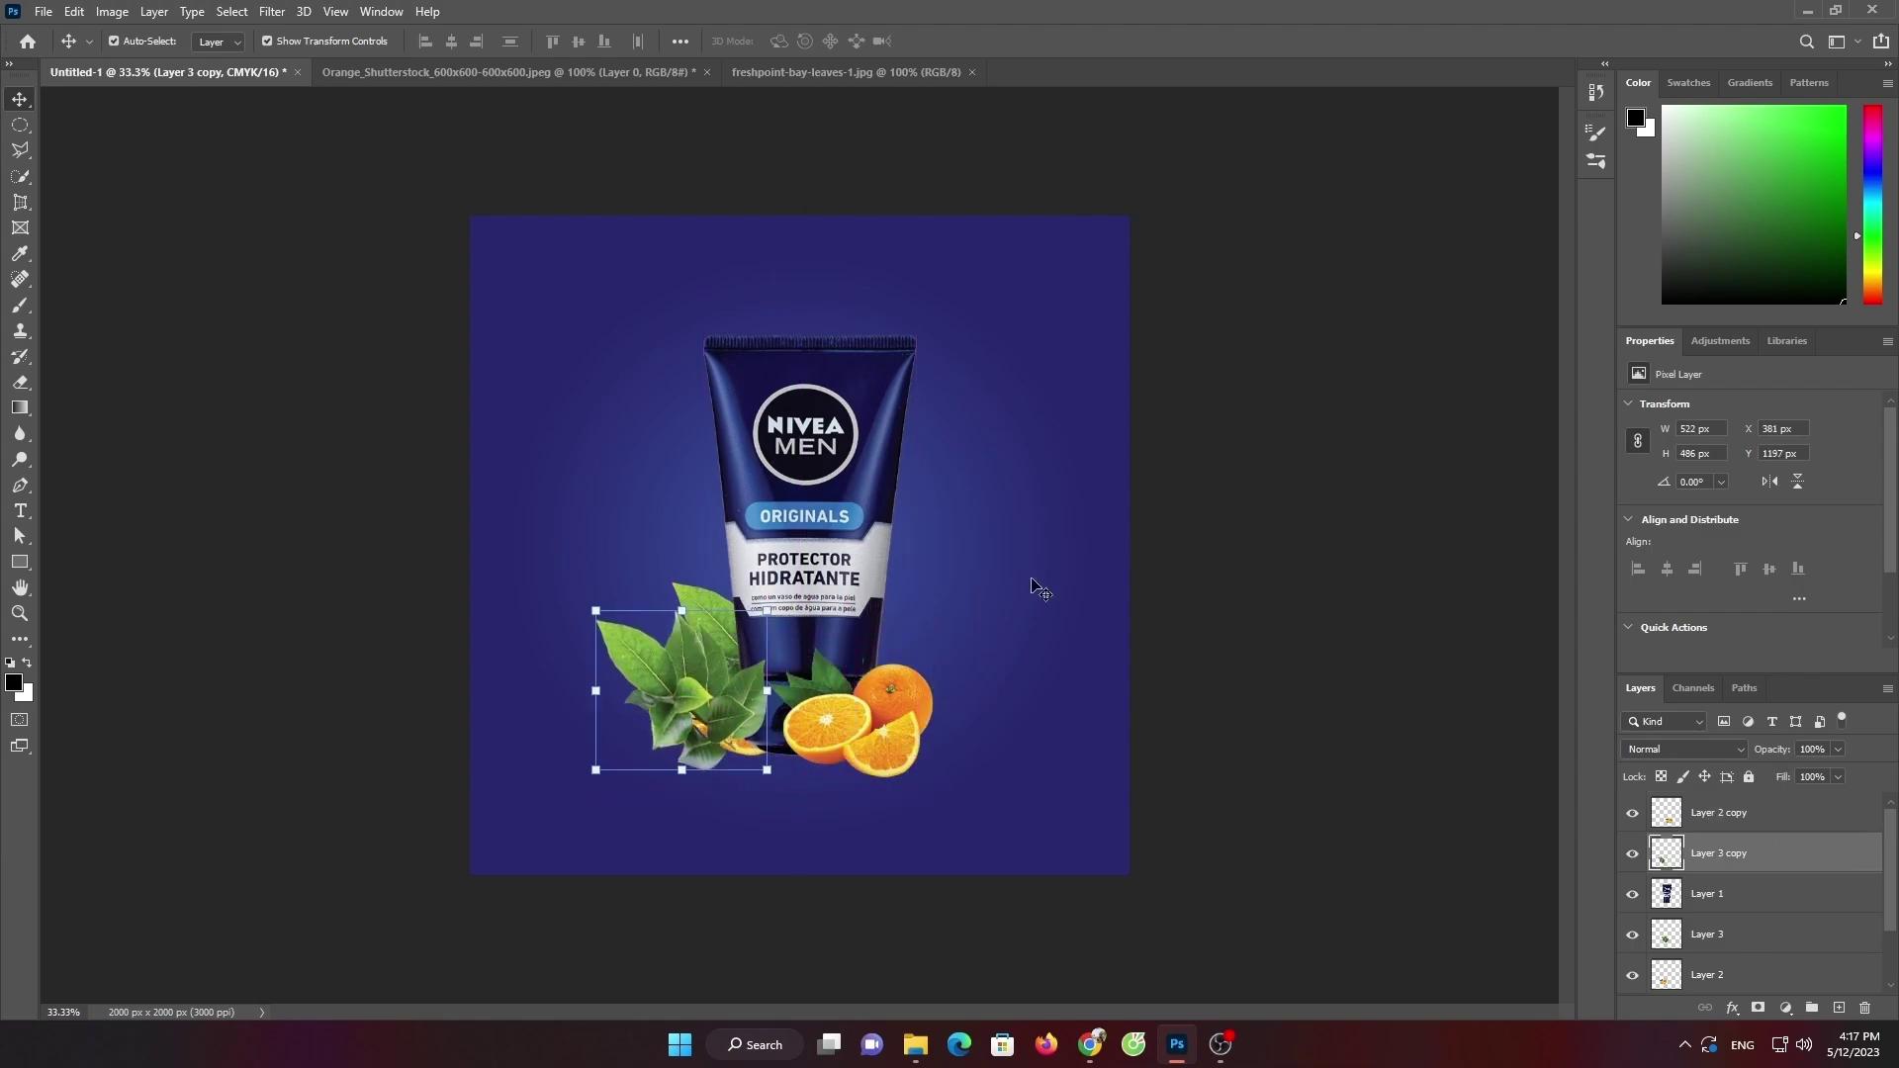
pyautogui.click(1452, 554)
pyautogui.click(901, 72)
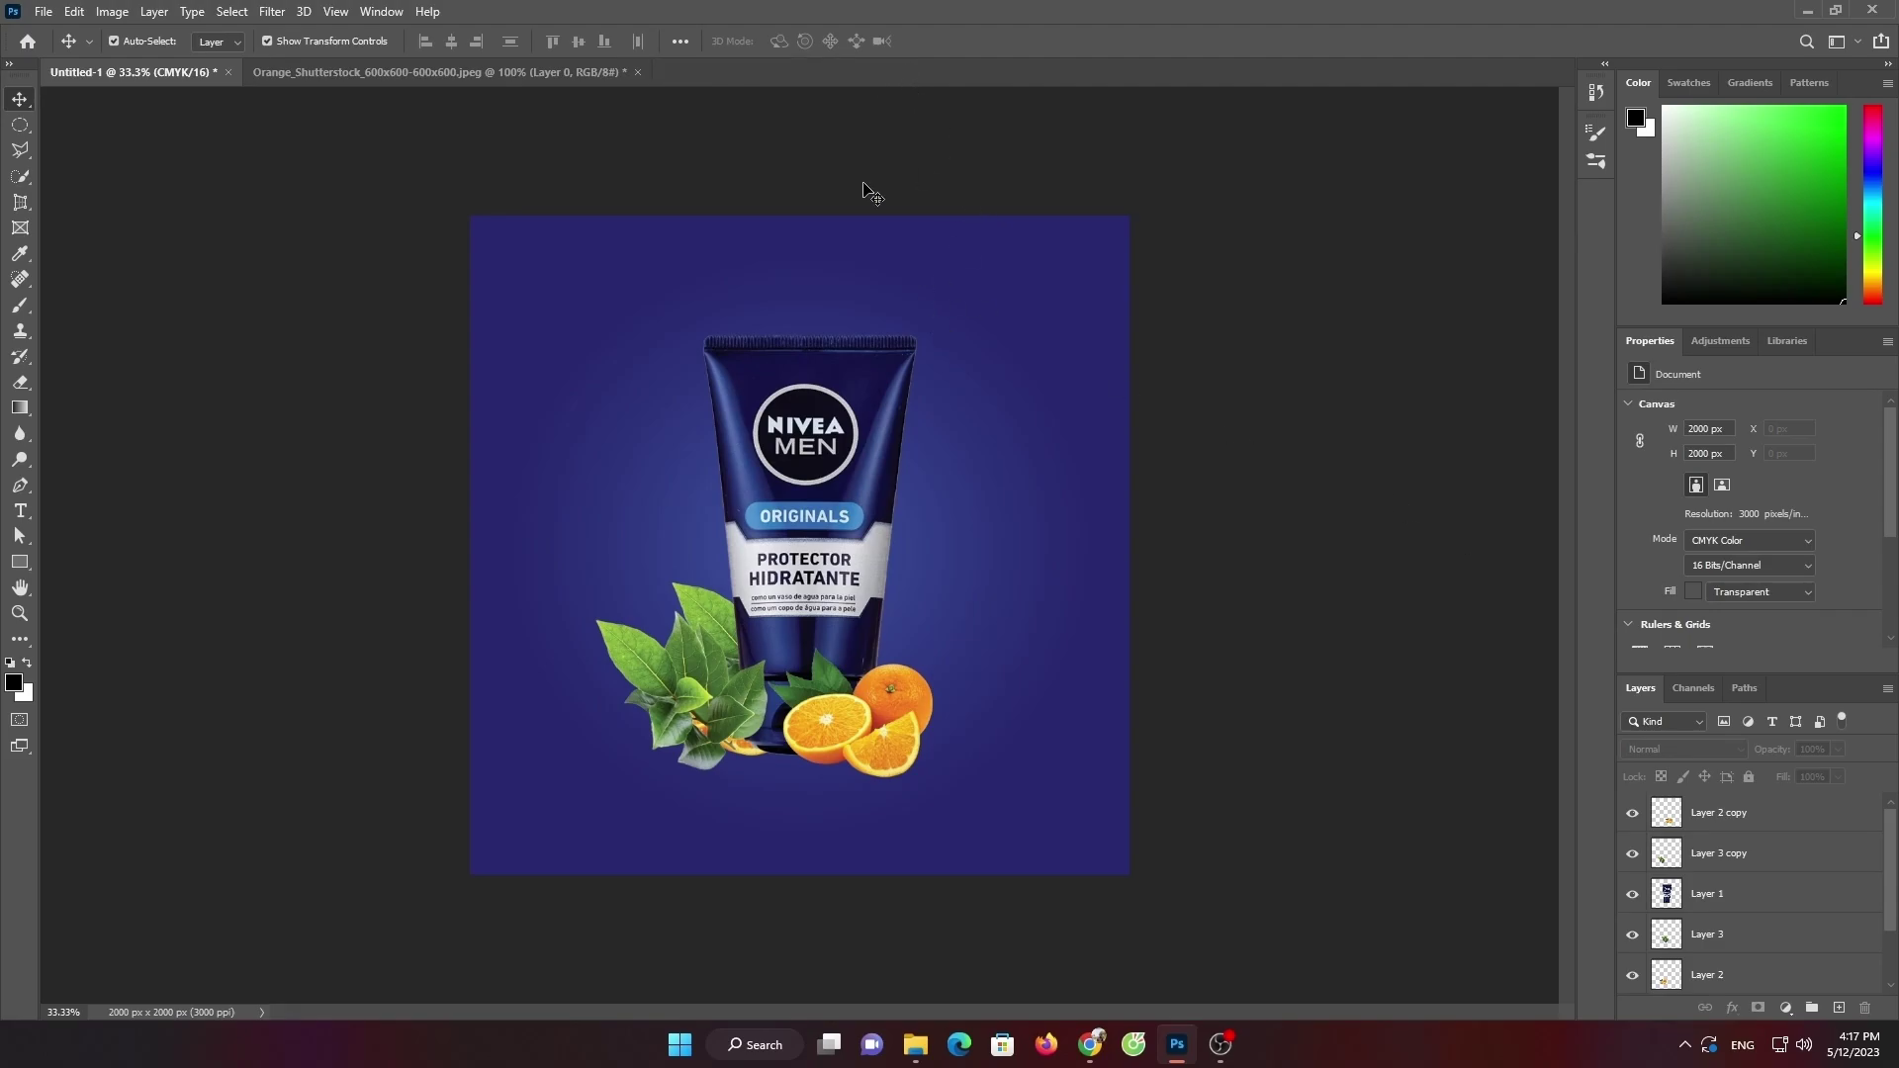
pyautogui.click(638, 73)
# Discard the orange image and bring the NIVEA MEN creme tin into the ad
pyautogui.click(942, 387)
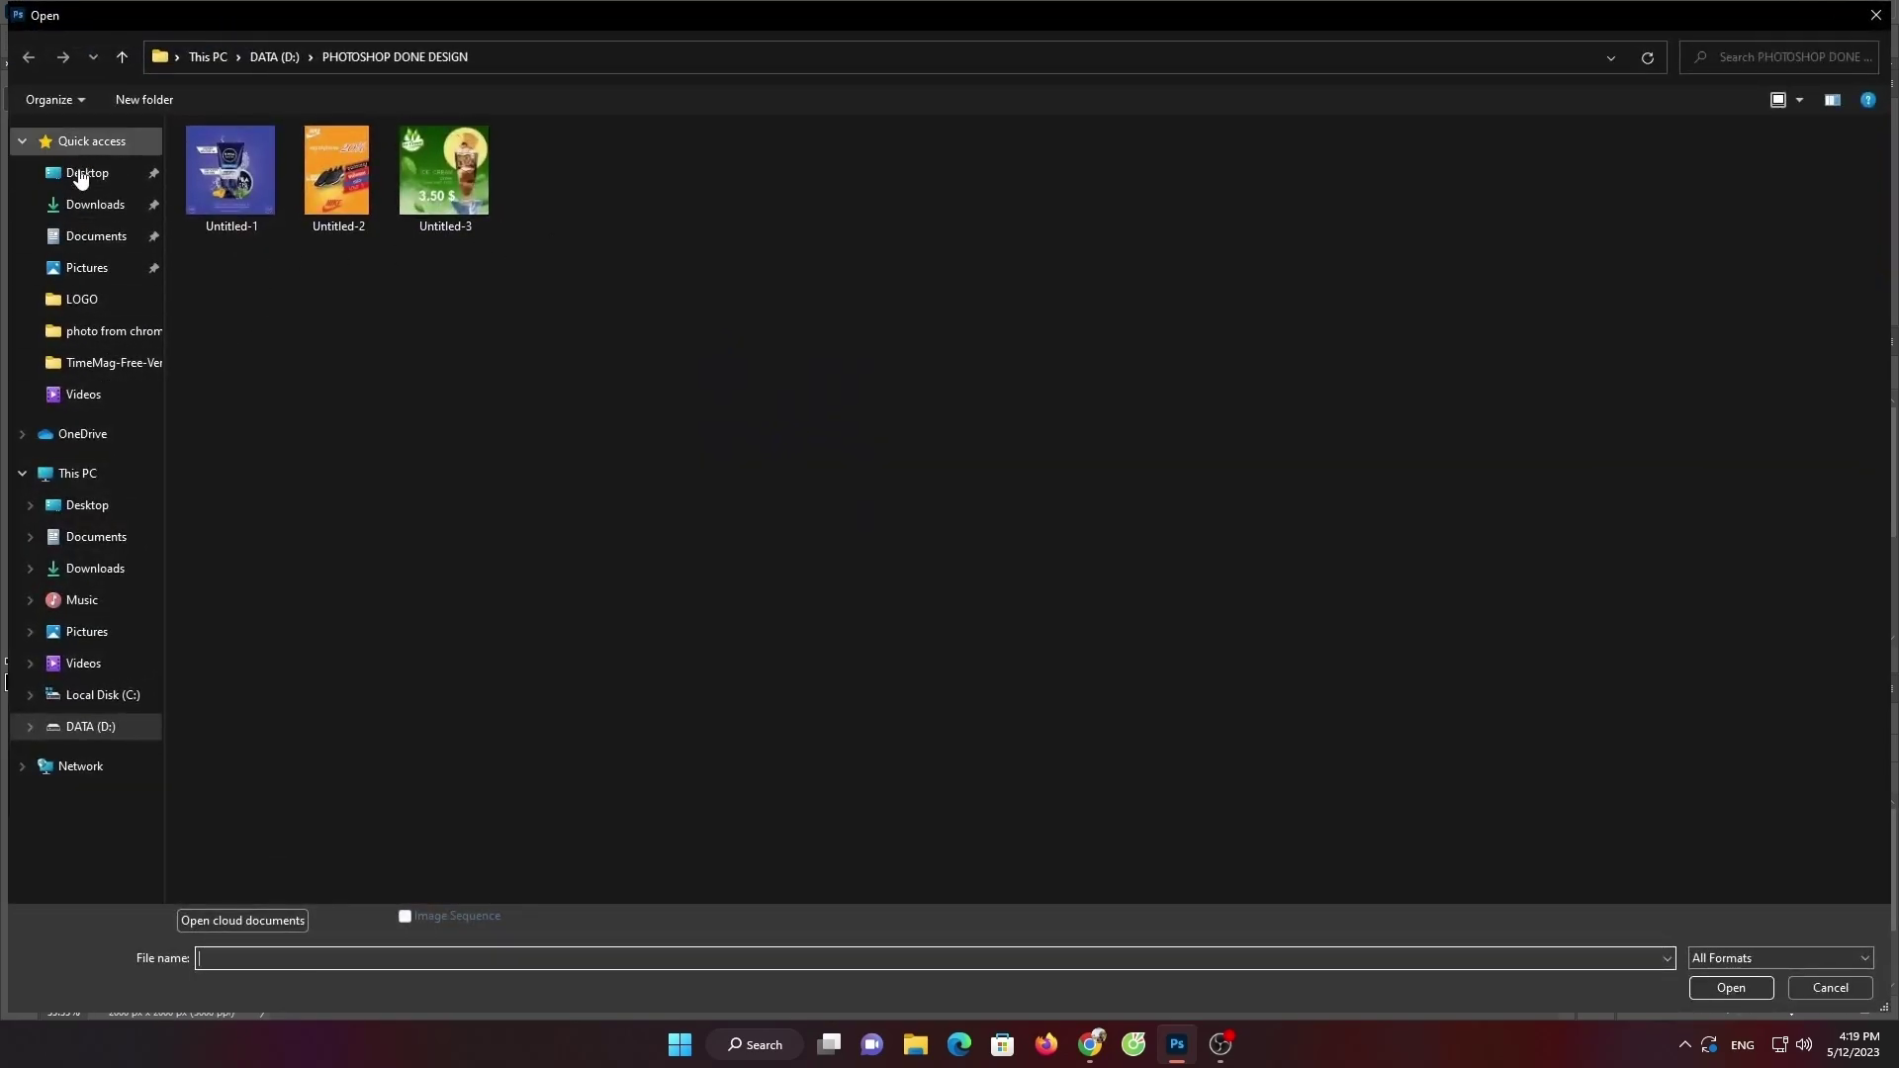
pyautogui.click(90, 726)
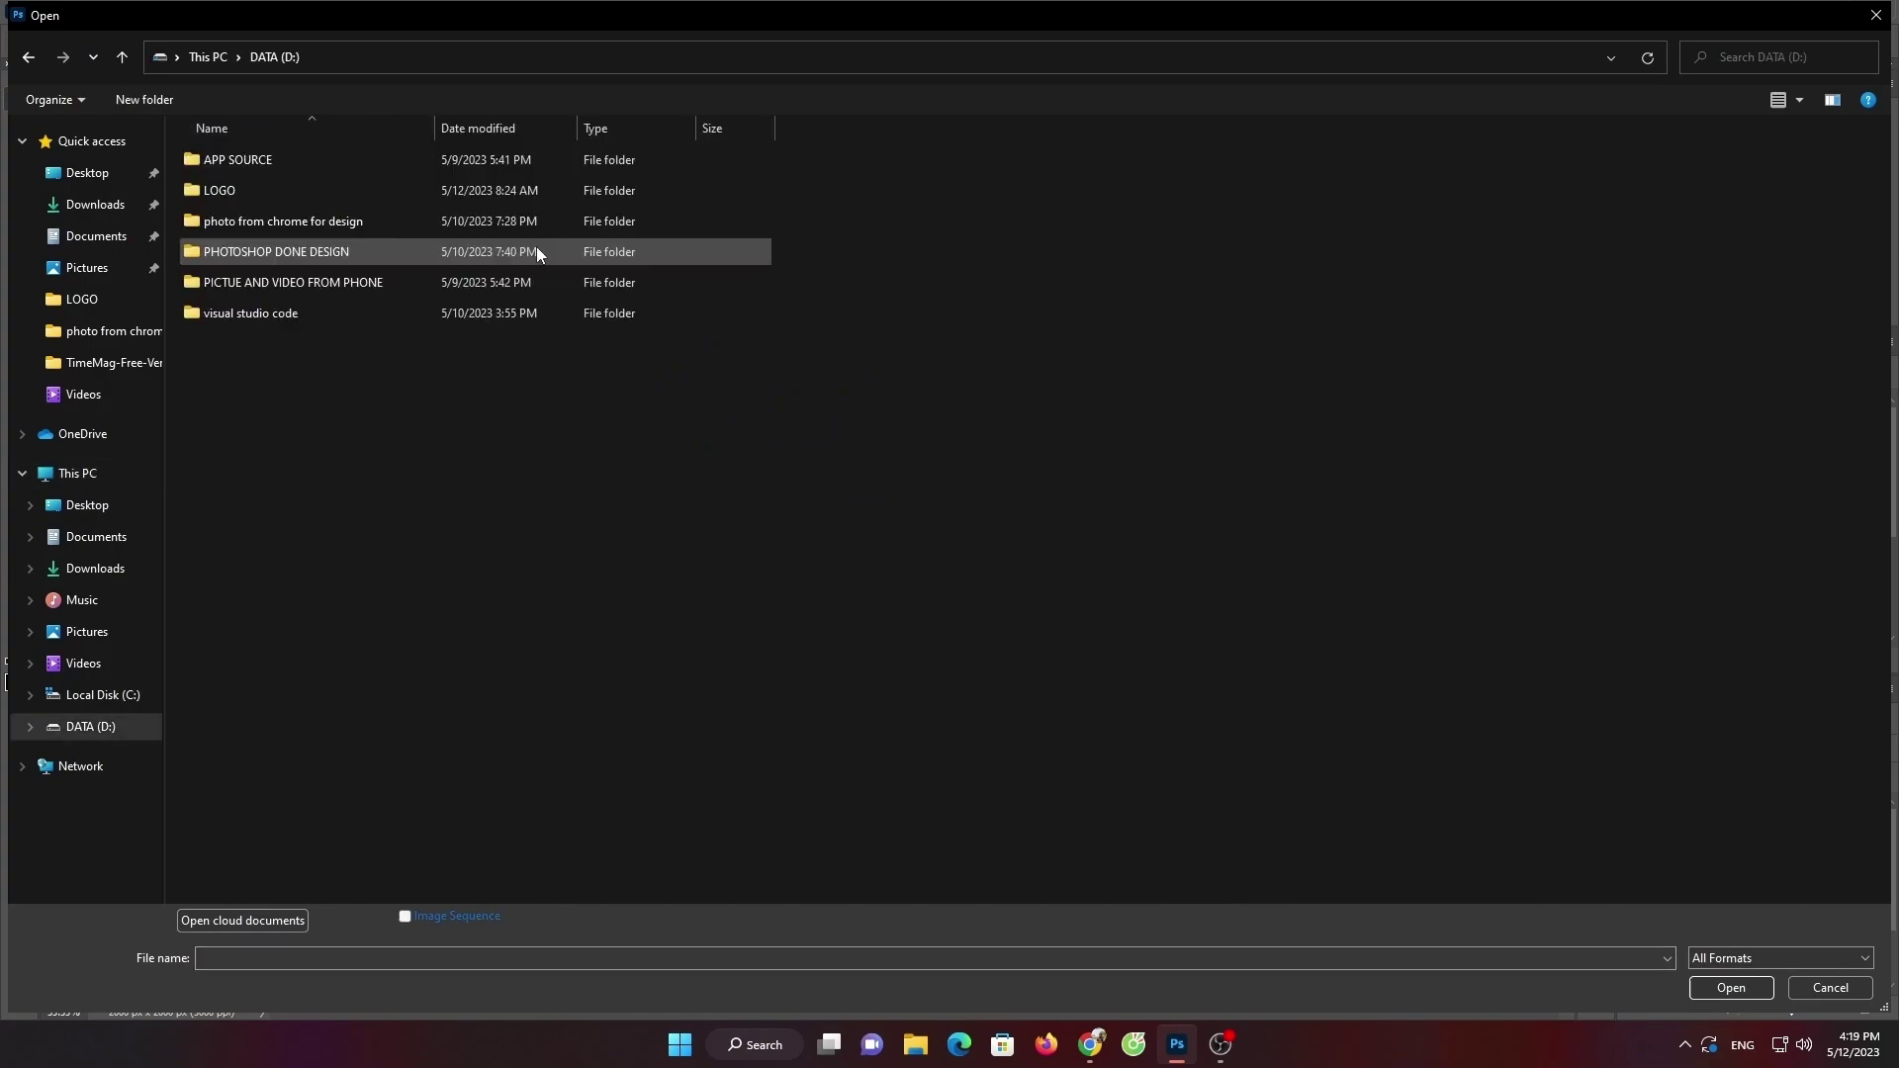
pyautogui.doubleClick(321, 221)
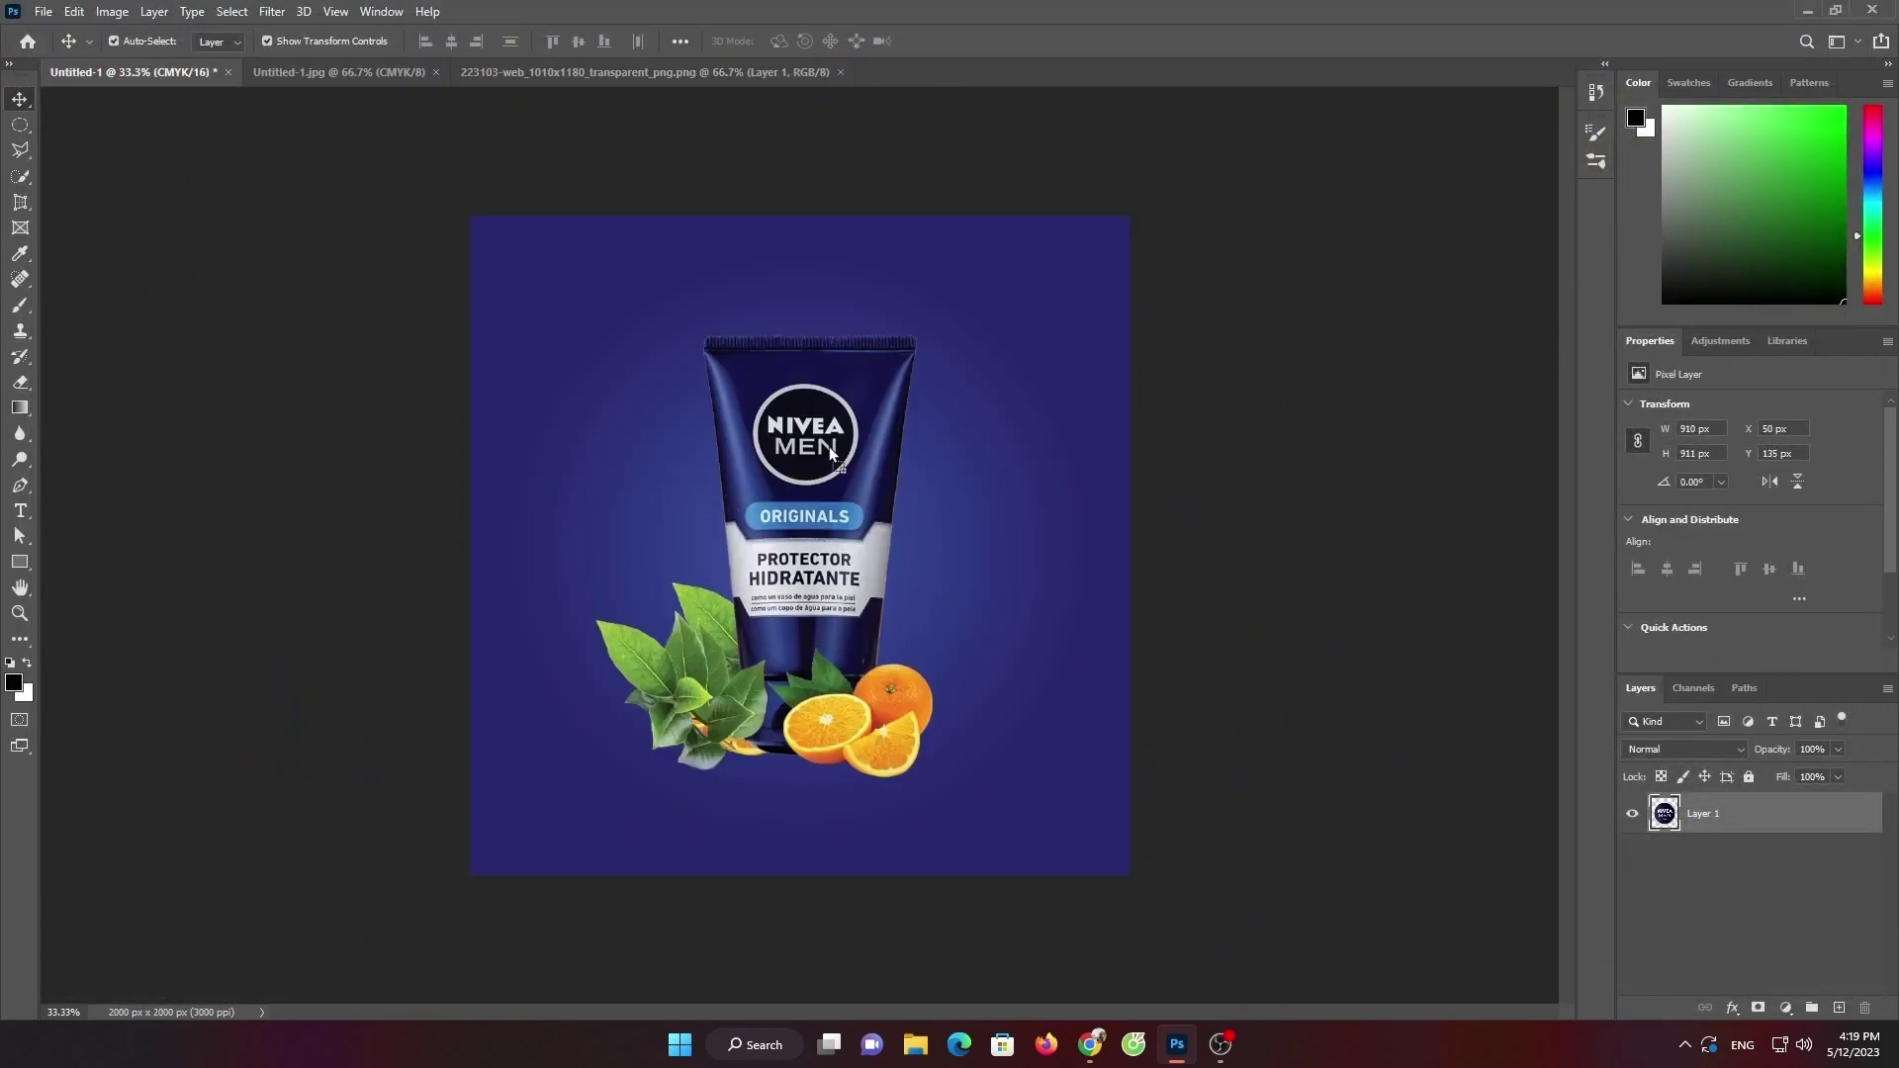
pyautogui.moveTo(688, 425); pyautogui.dragTo(877, 644)
pyautogui.click(935, 403)
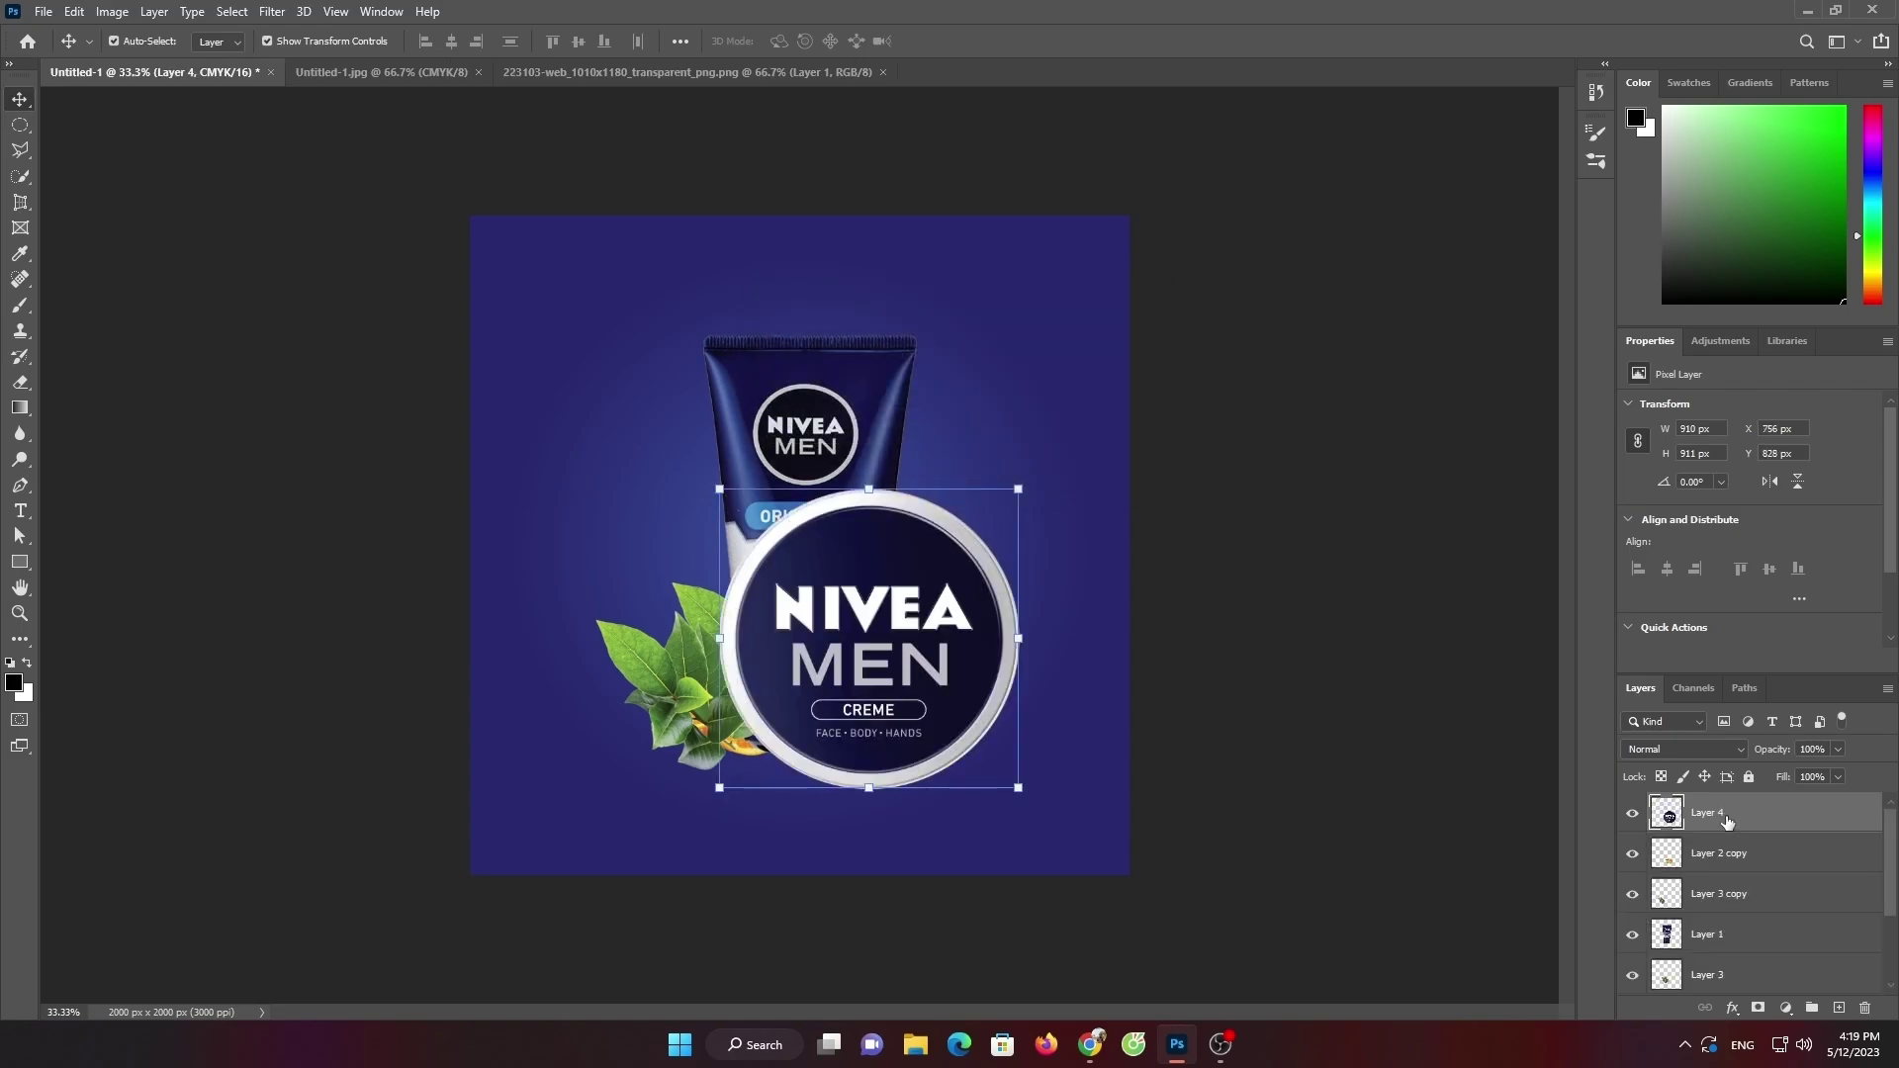
# Put the tin just above the background, scaled to about 74%, behind the tube's right side
pyautogui.moveTo(1726, 821)
pyautogui.mouseDown()
pyautogui.moveTo(1745, 955)
pyautogui.moveTo(1777, 979)
pyautogui.mouseUp()
pyautogui.moveTo(944, 614); pyautogui.dragTo(945, 586)
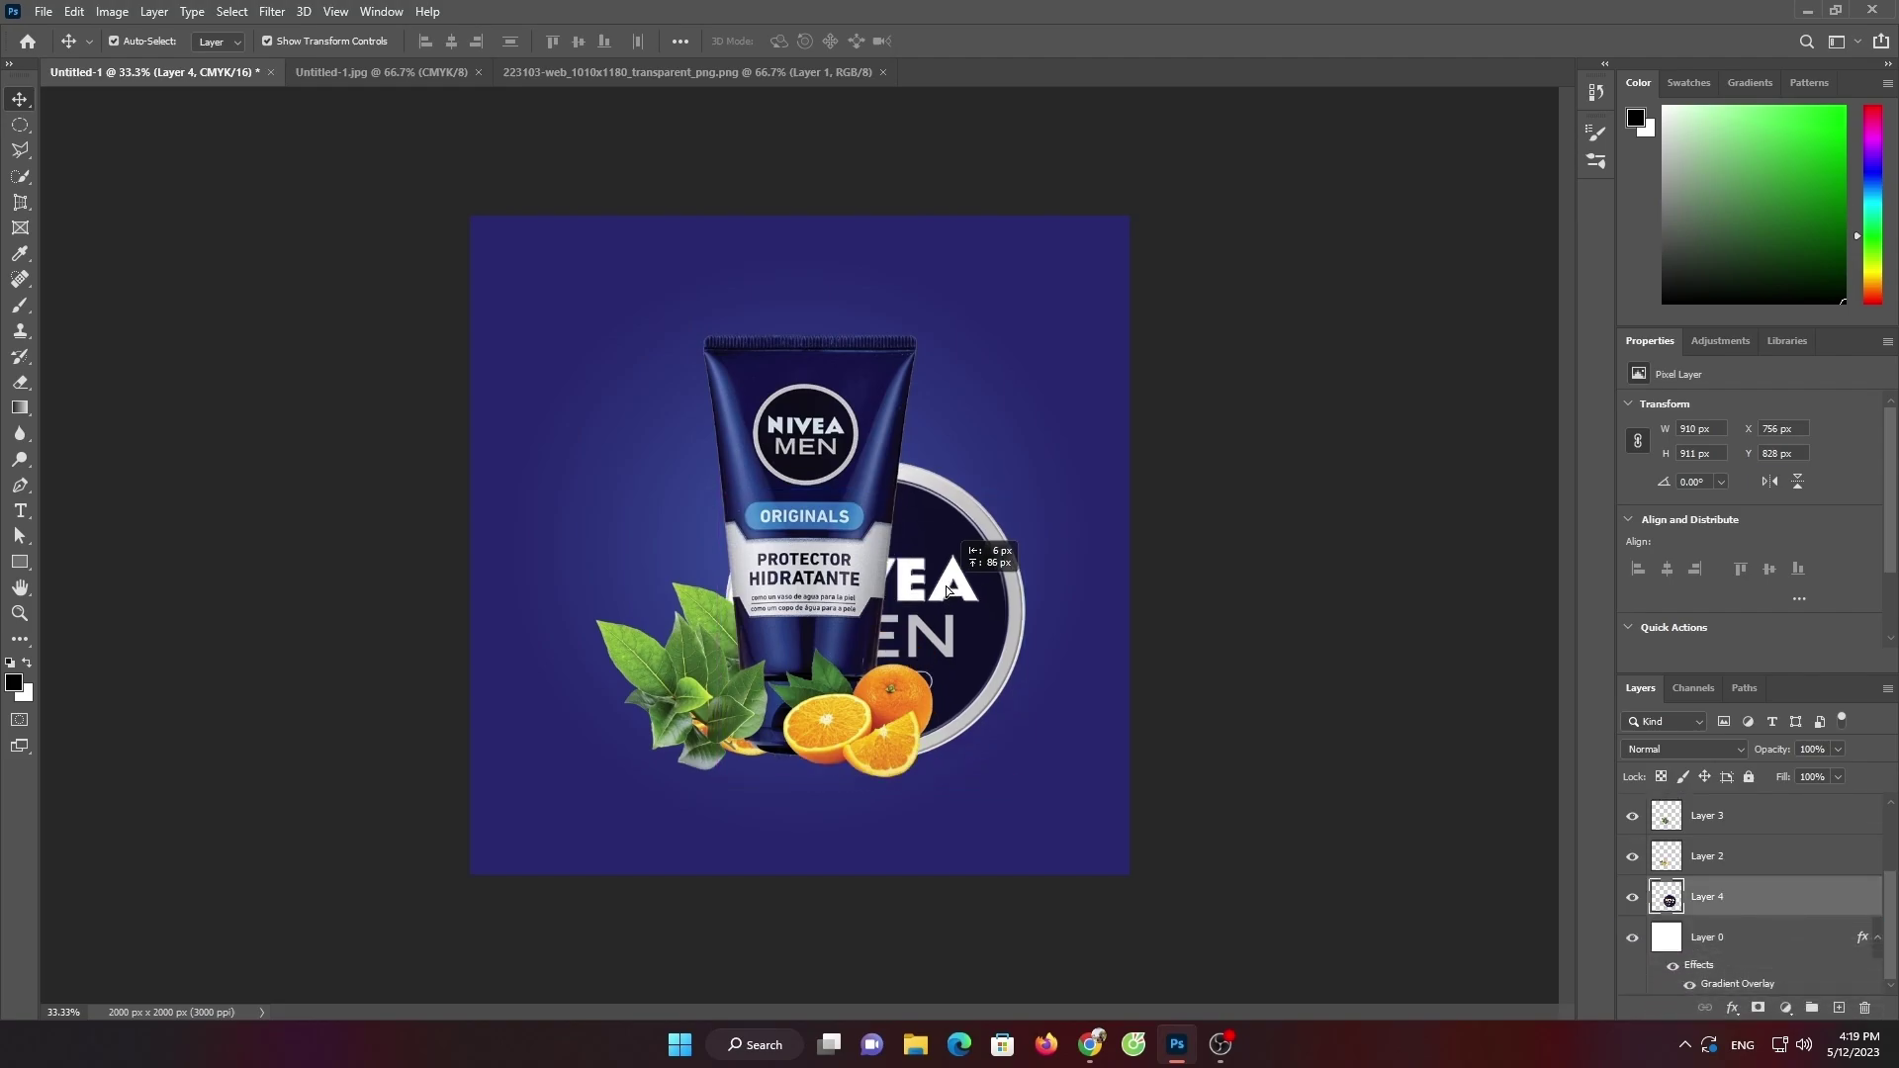
pyautogui.hotkey('ctrl', 't')
pyautogui.moveTo(730, 463); pyautogui.dragTo(782, 515)
pyautogui.moveTo(908, 613); pyautogui.dragTo(1004, 643)
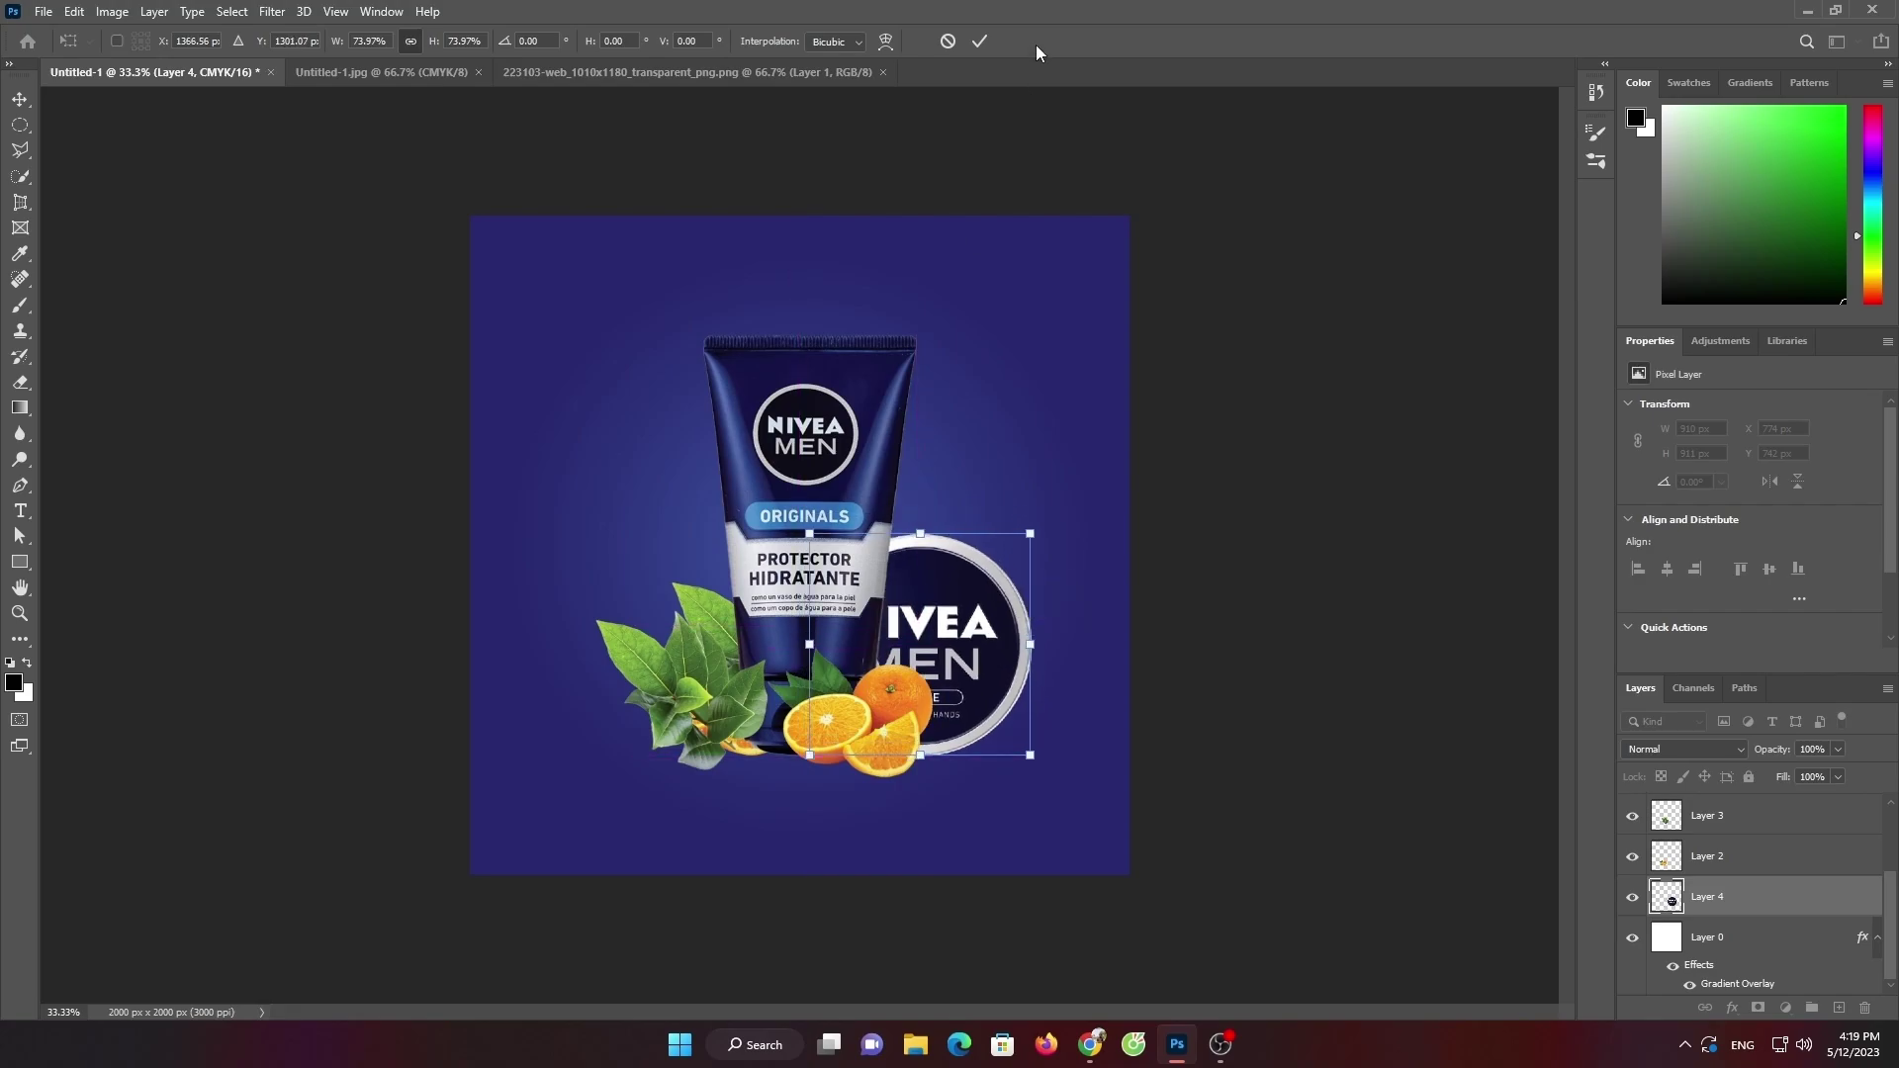
# Commit the tin, then scale the tube to about 115% and lower it about 26 px
pyautogui.click(979, 41)
pyautogui.click(721, 437)
pyautogui.hotkey('ctrl', 't')
pyautogui.moveTo(810, 341); pyautogui.dragTo(798, 229)
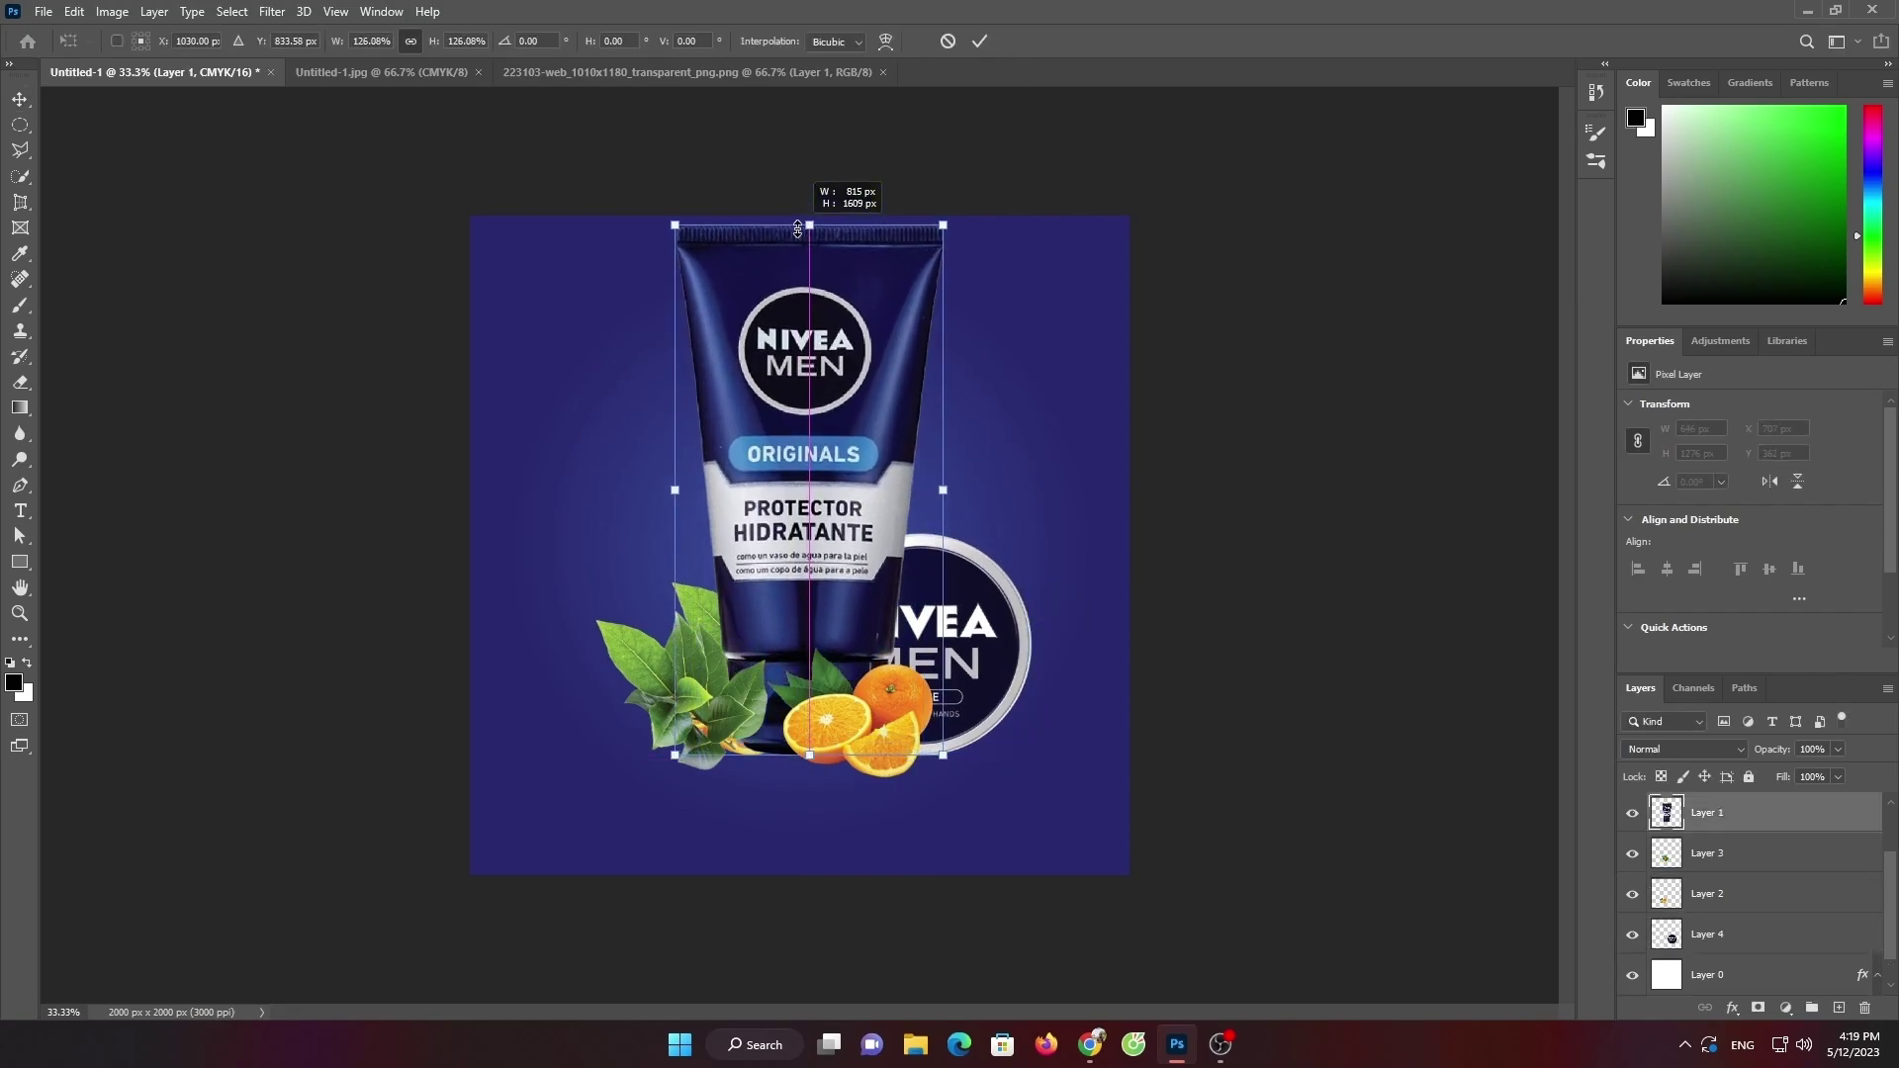
pyautogui.moveTo(849, 319); pyautogui.dragTo(837, 334)
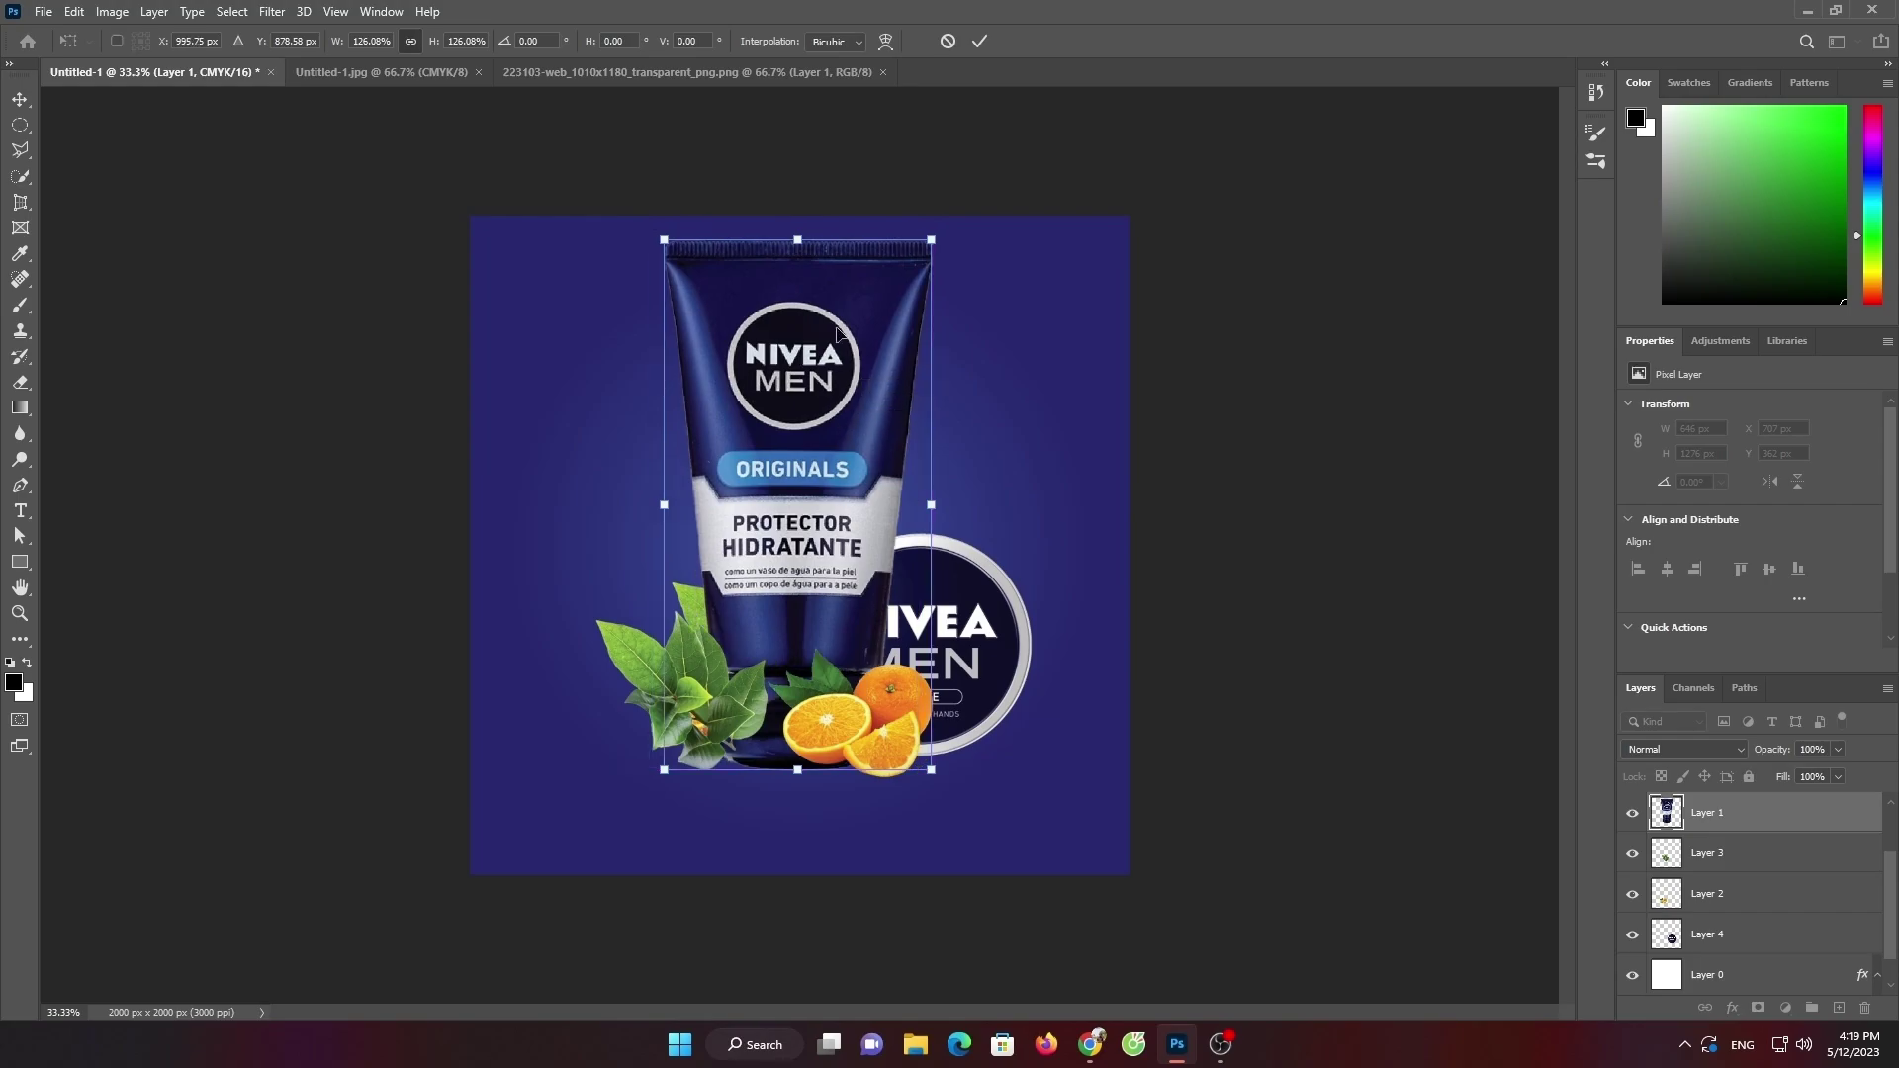
pyautogui.moveTo(799, 234); pyautogui.dragTo(800, 281)
pyautogui.moveTo(800, 400); pyautogui.dragTo(796, 425)
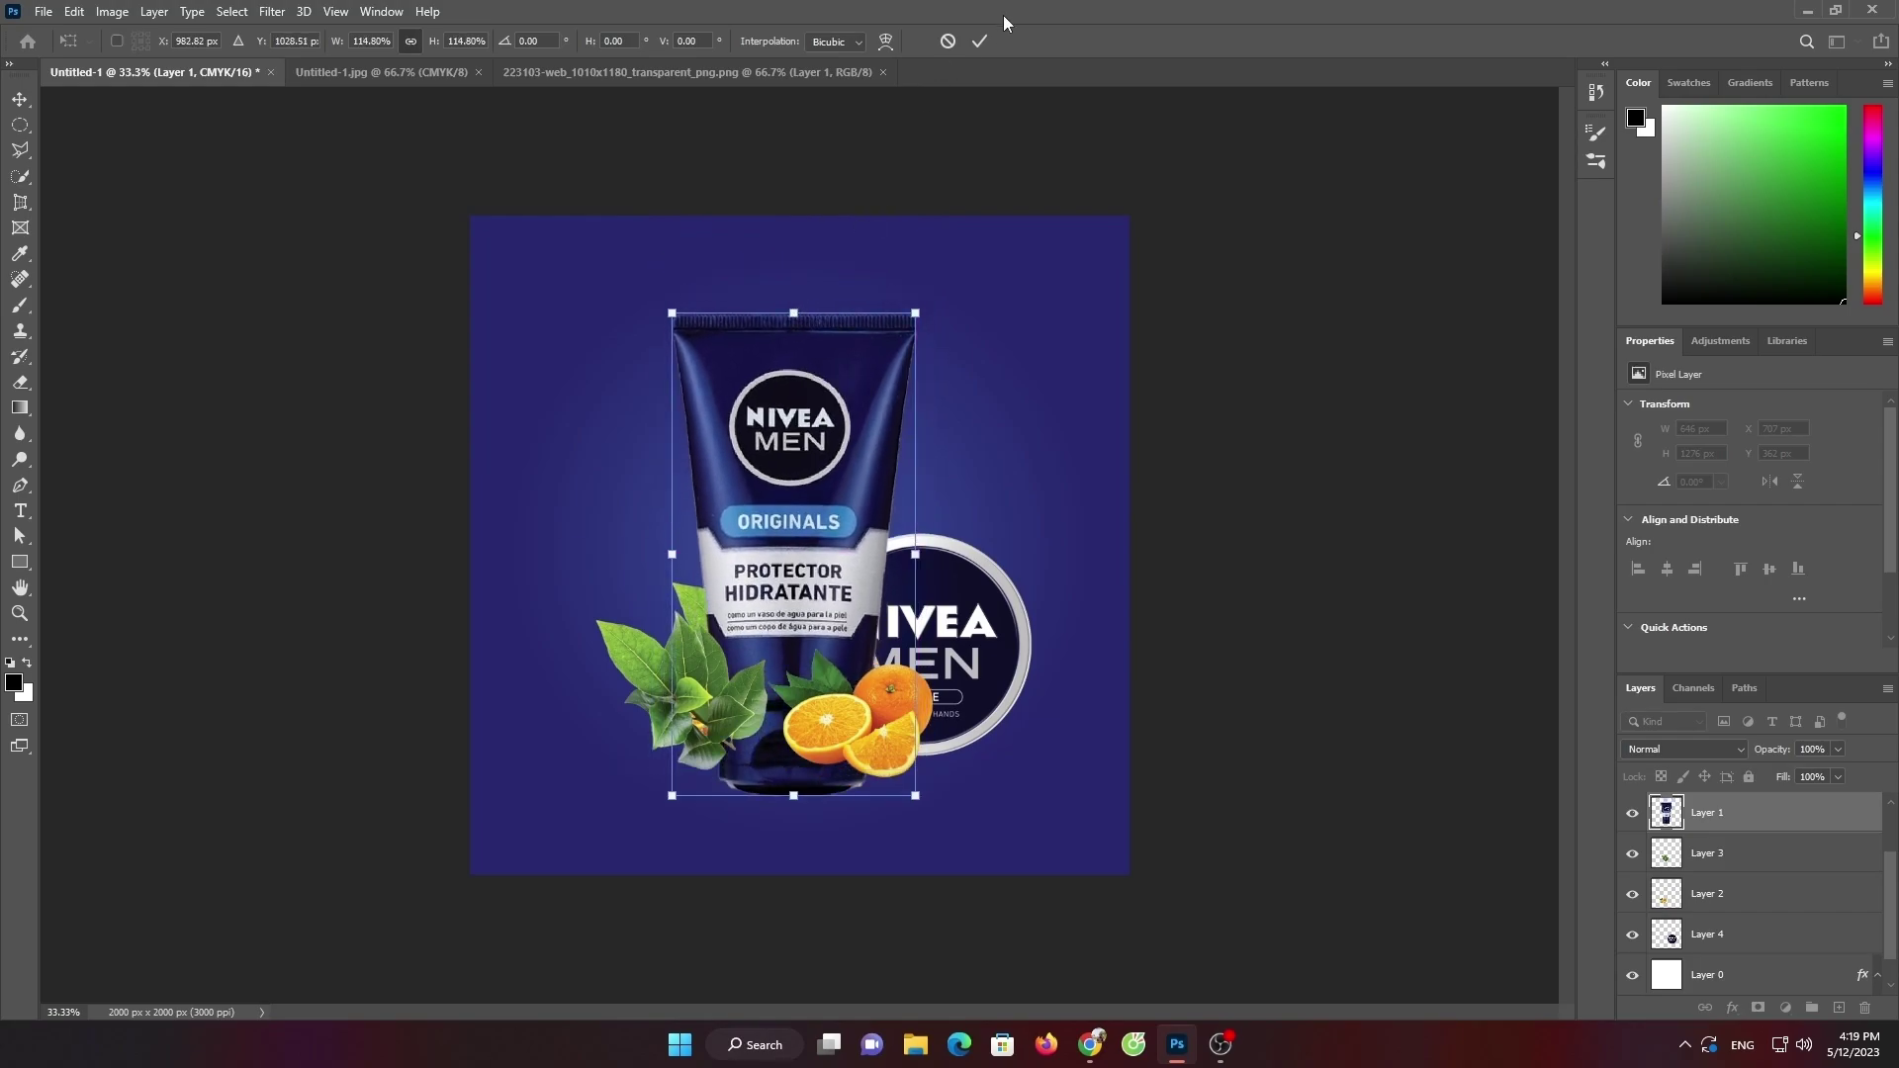
pyautogui.click(1202, 584)
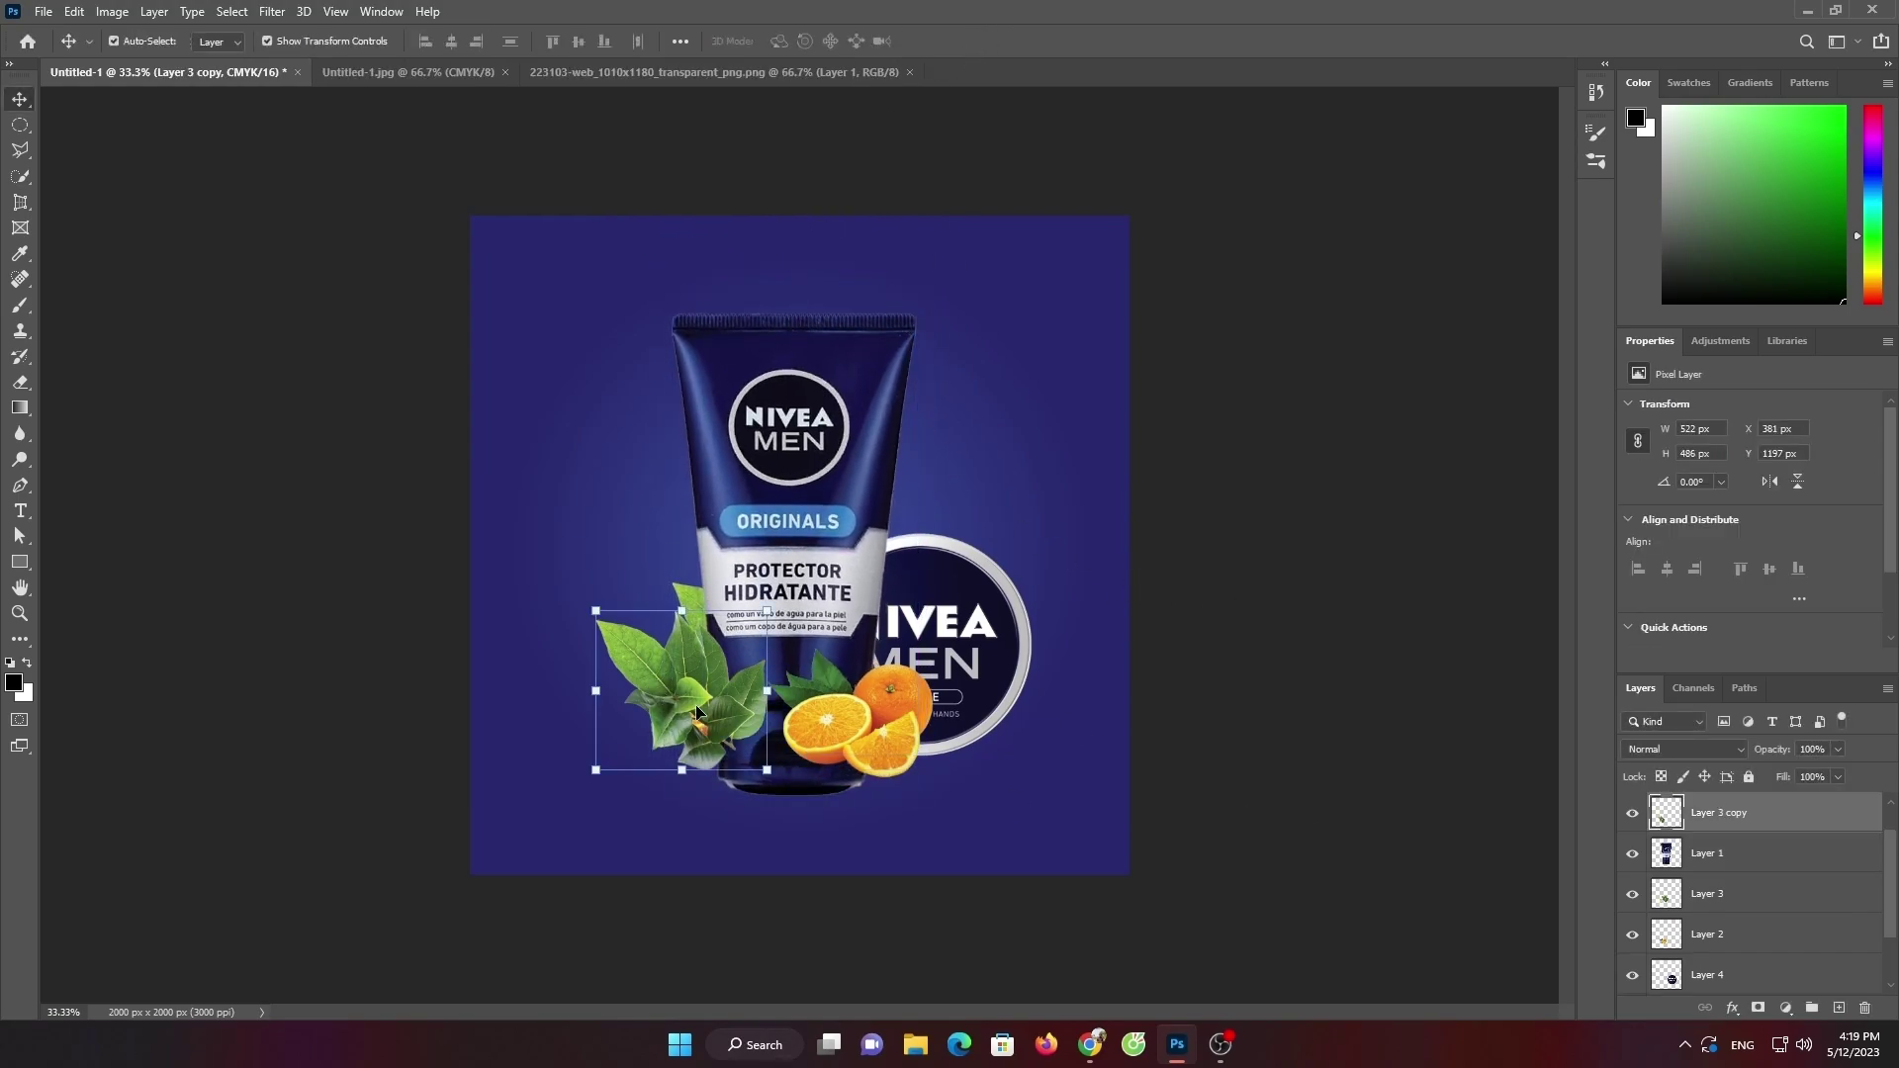
# Bring the leaves copy and oranges copy in front of the tube's base
pyautogui.moveTo(665, 689); pyautogui.dragTo(696, 746)
pyautogui.moveTo(851, 722); pyautogui.dragTo(875, 751)
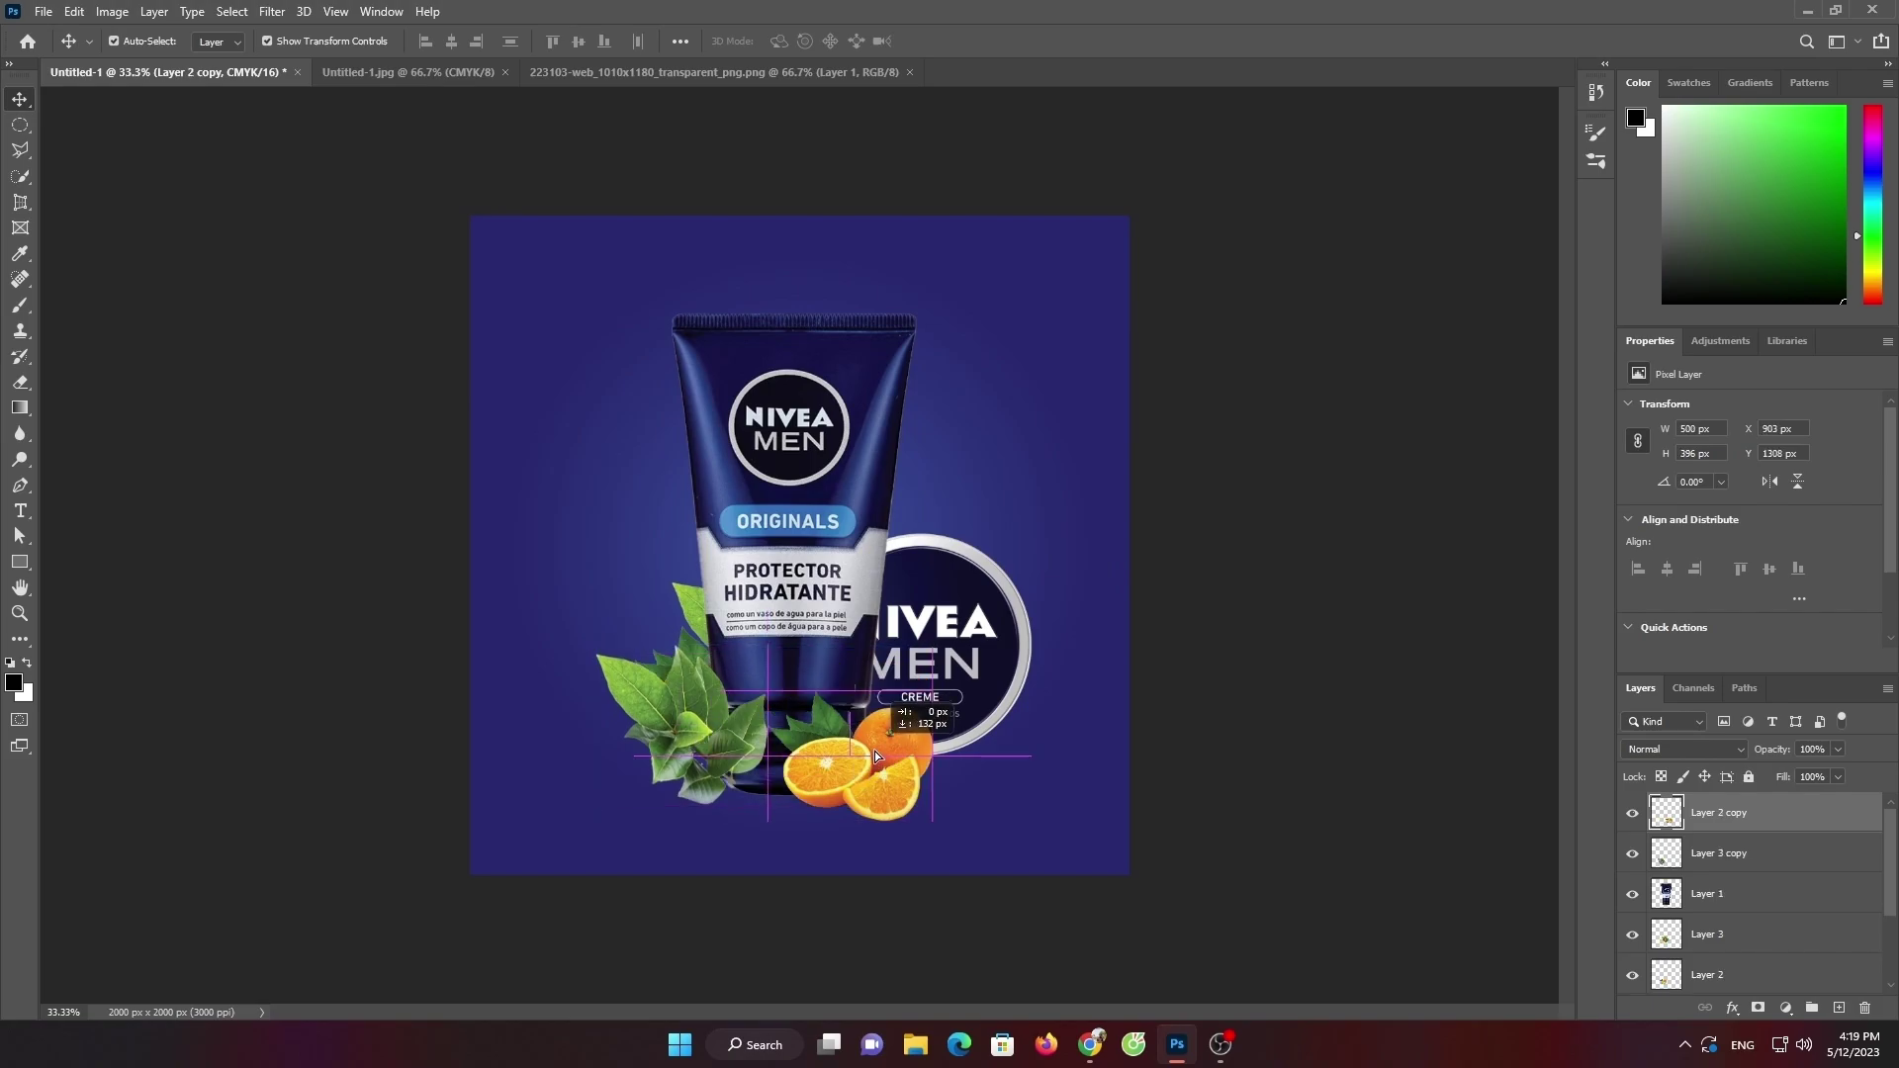
pyautogui.click(1171, 649)
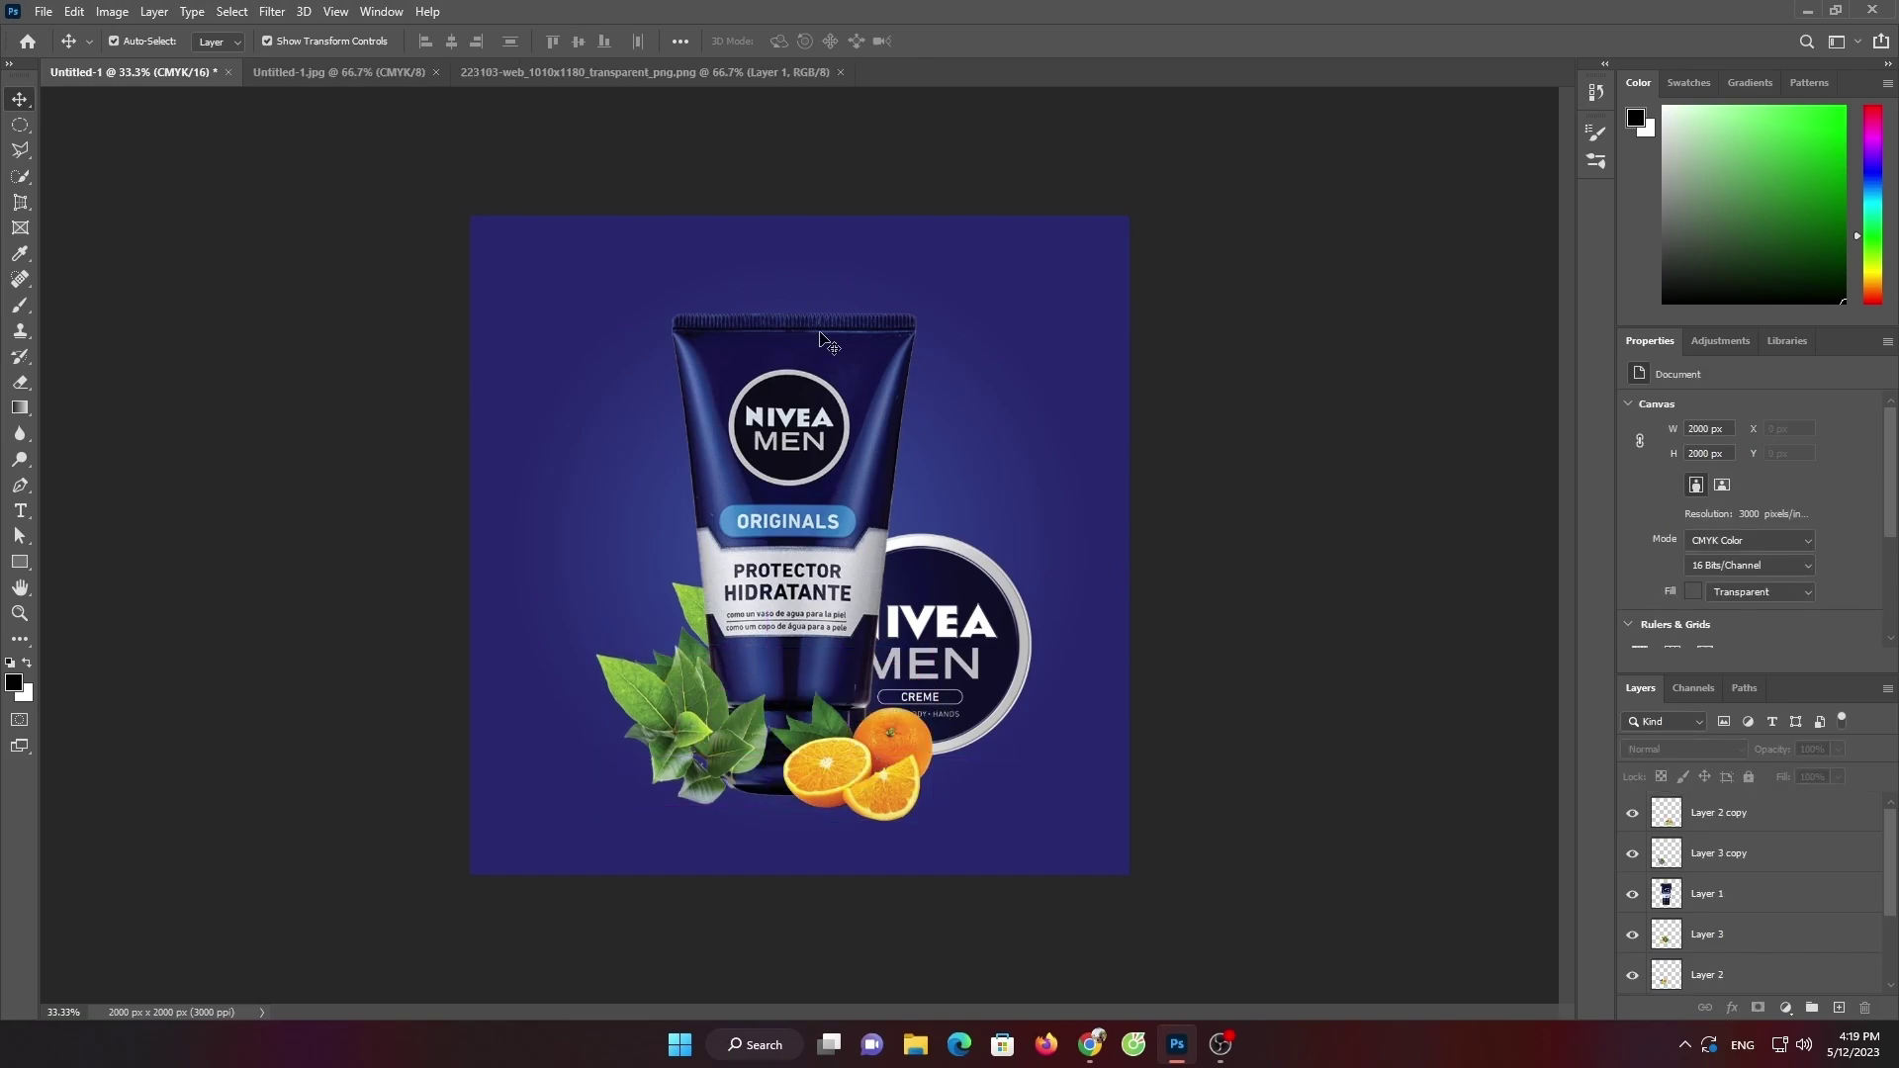
# Close the creme tin image and open pngwing.com (1).png from Downloads using large-icon view
pyautogui.click(734, 70)
pyautogui.click(841, 72)
pyautogui.hotkey('ctrl', 'o')
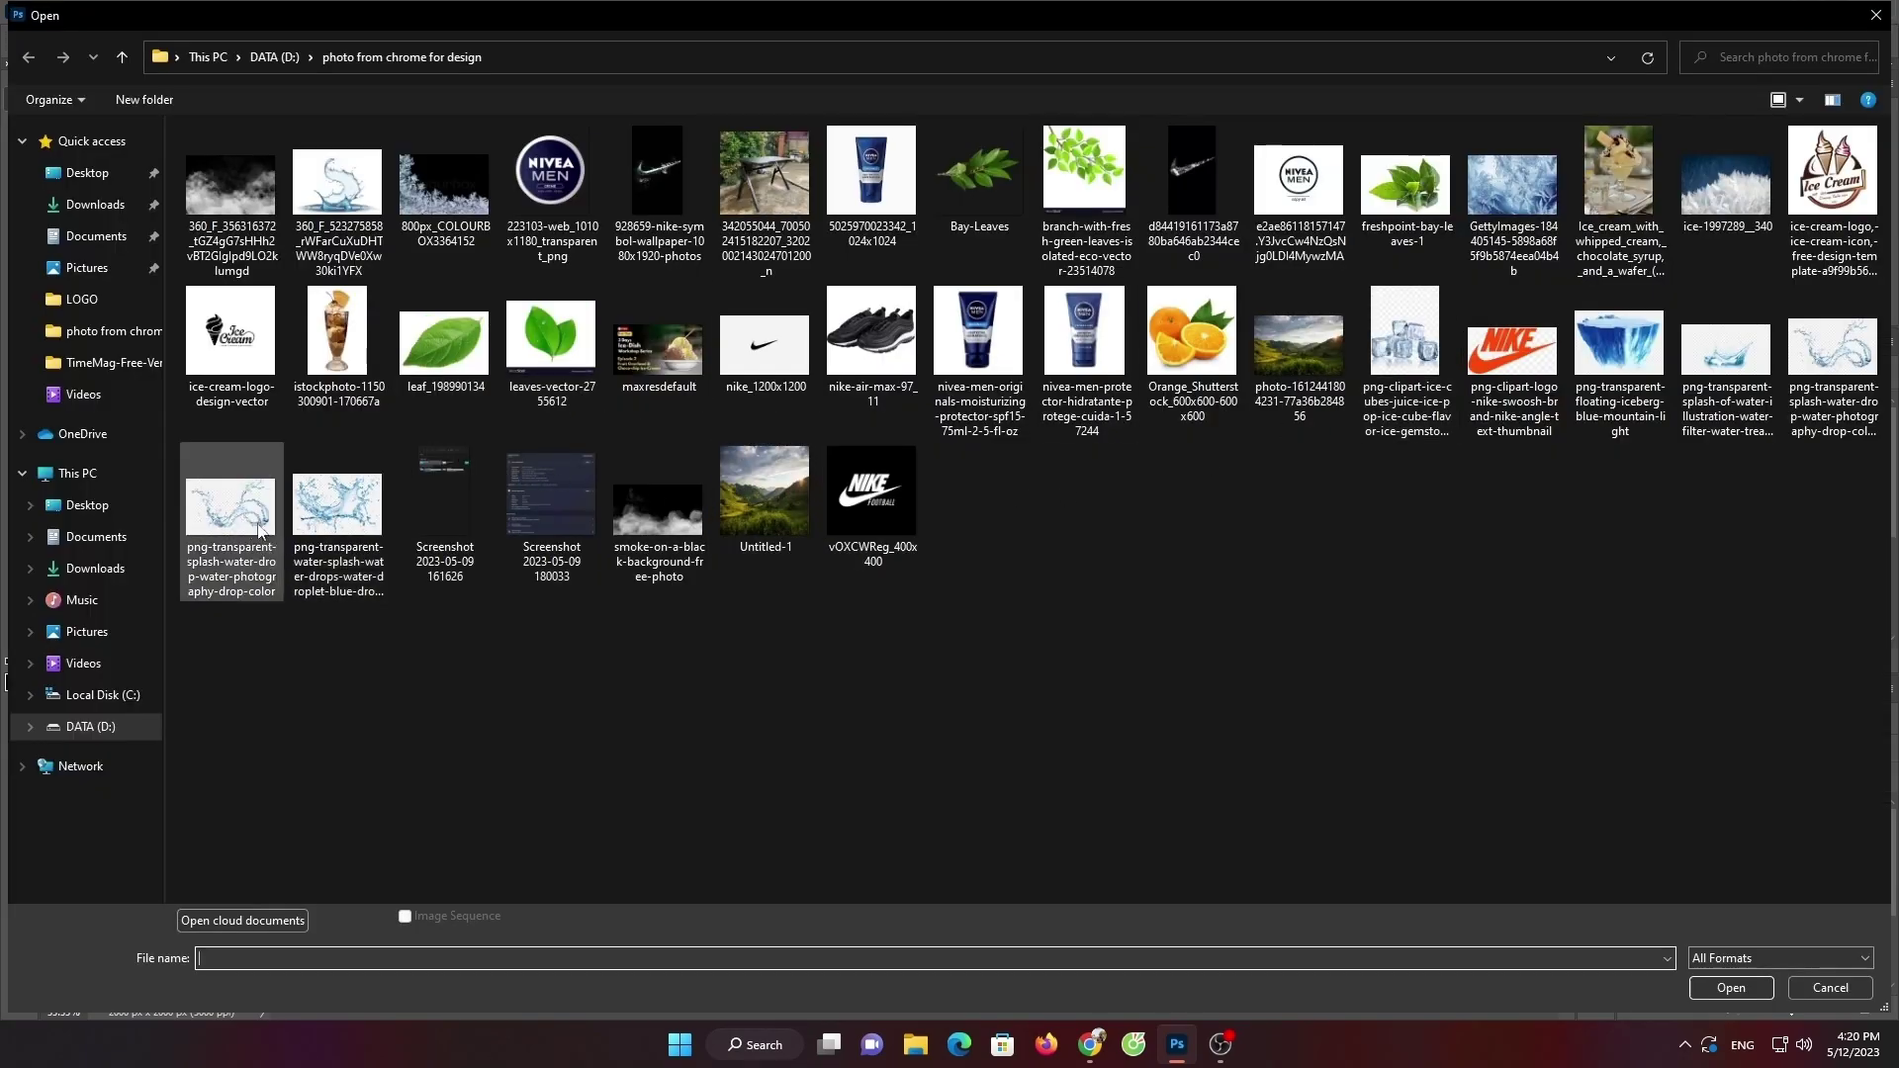
pyautogui.click(95, 203)
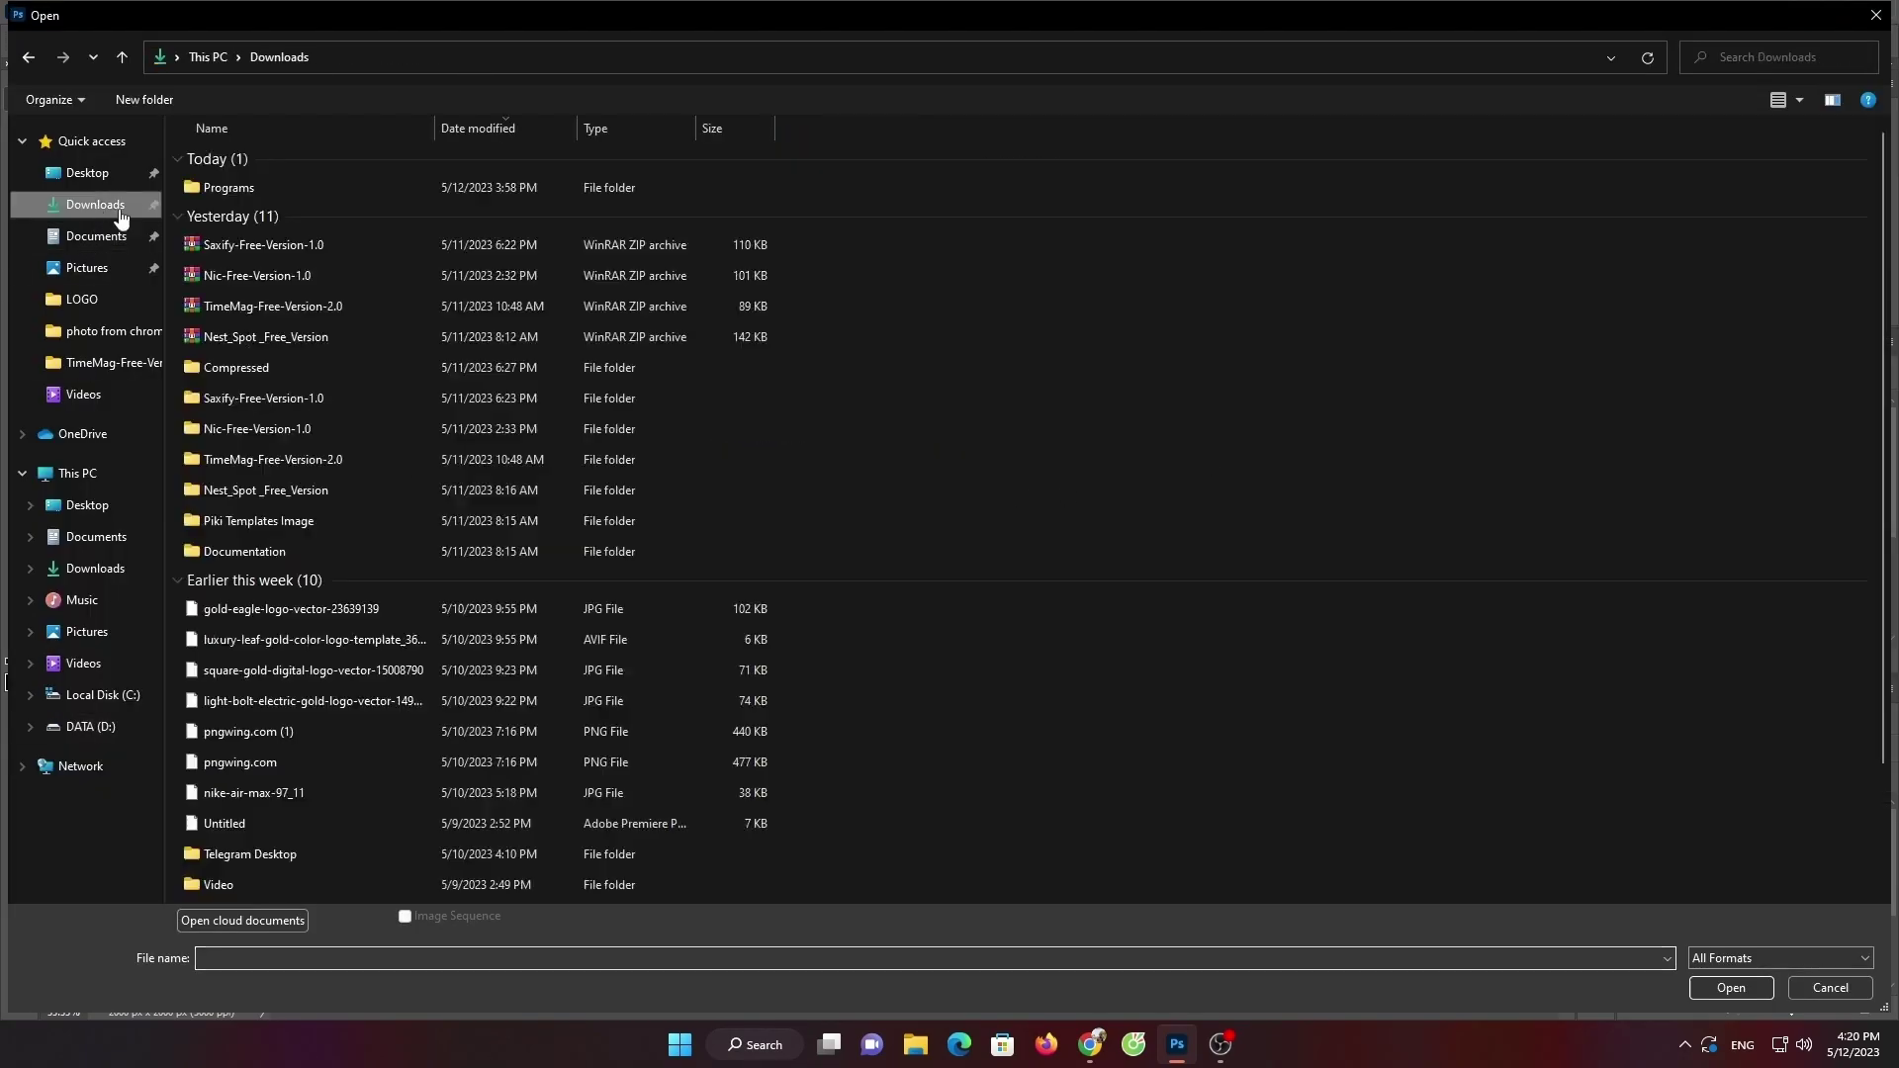
pyautogui.rightClick(1133, 300)
pyautogui.click(1390, 324)
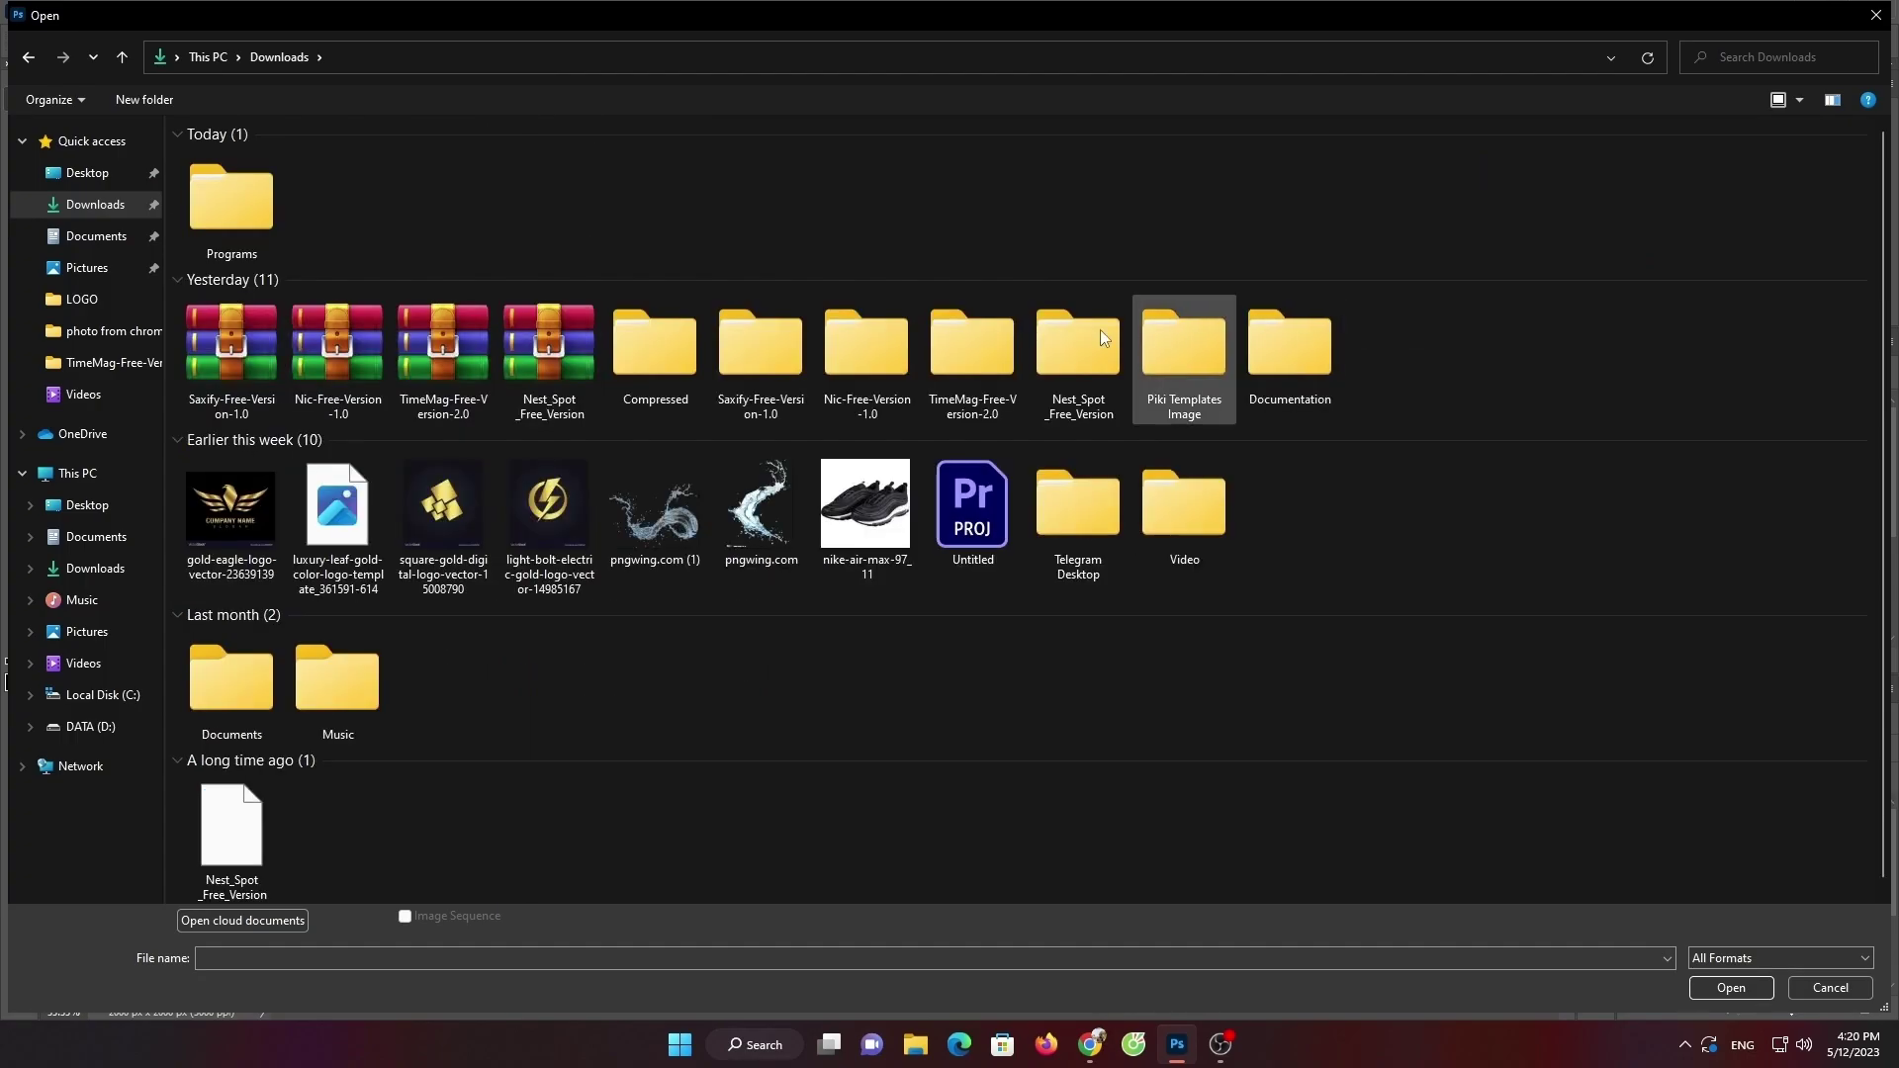
pyautogui.doubleClick(659, 537)
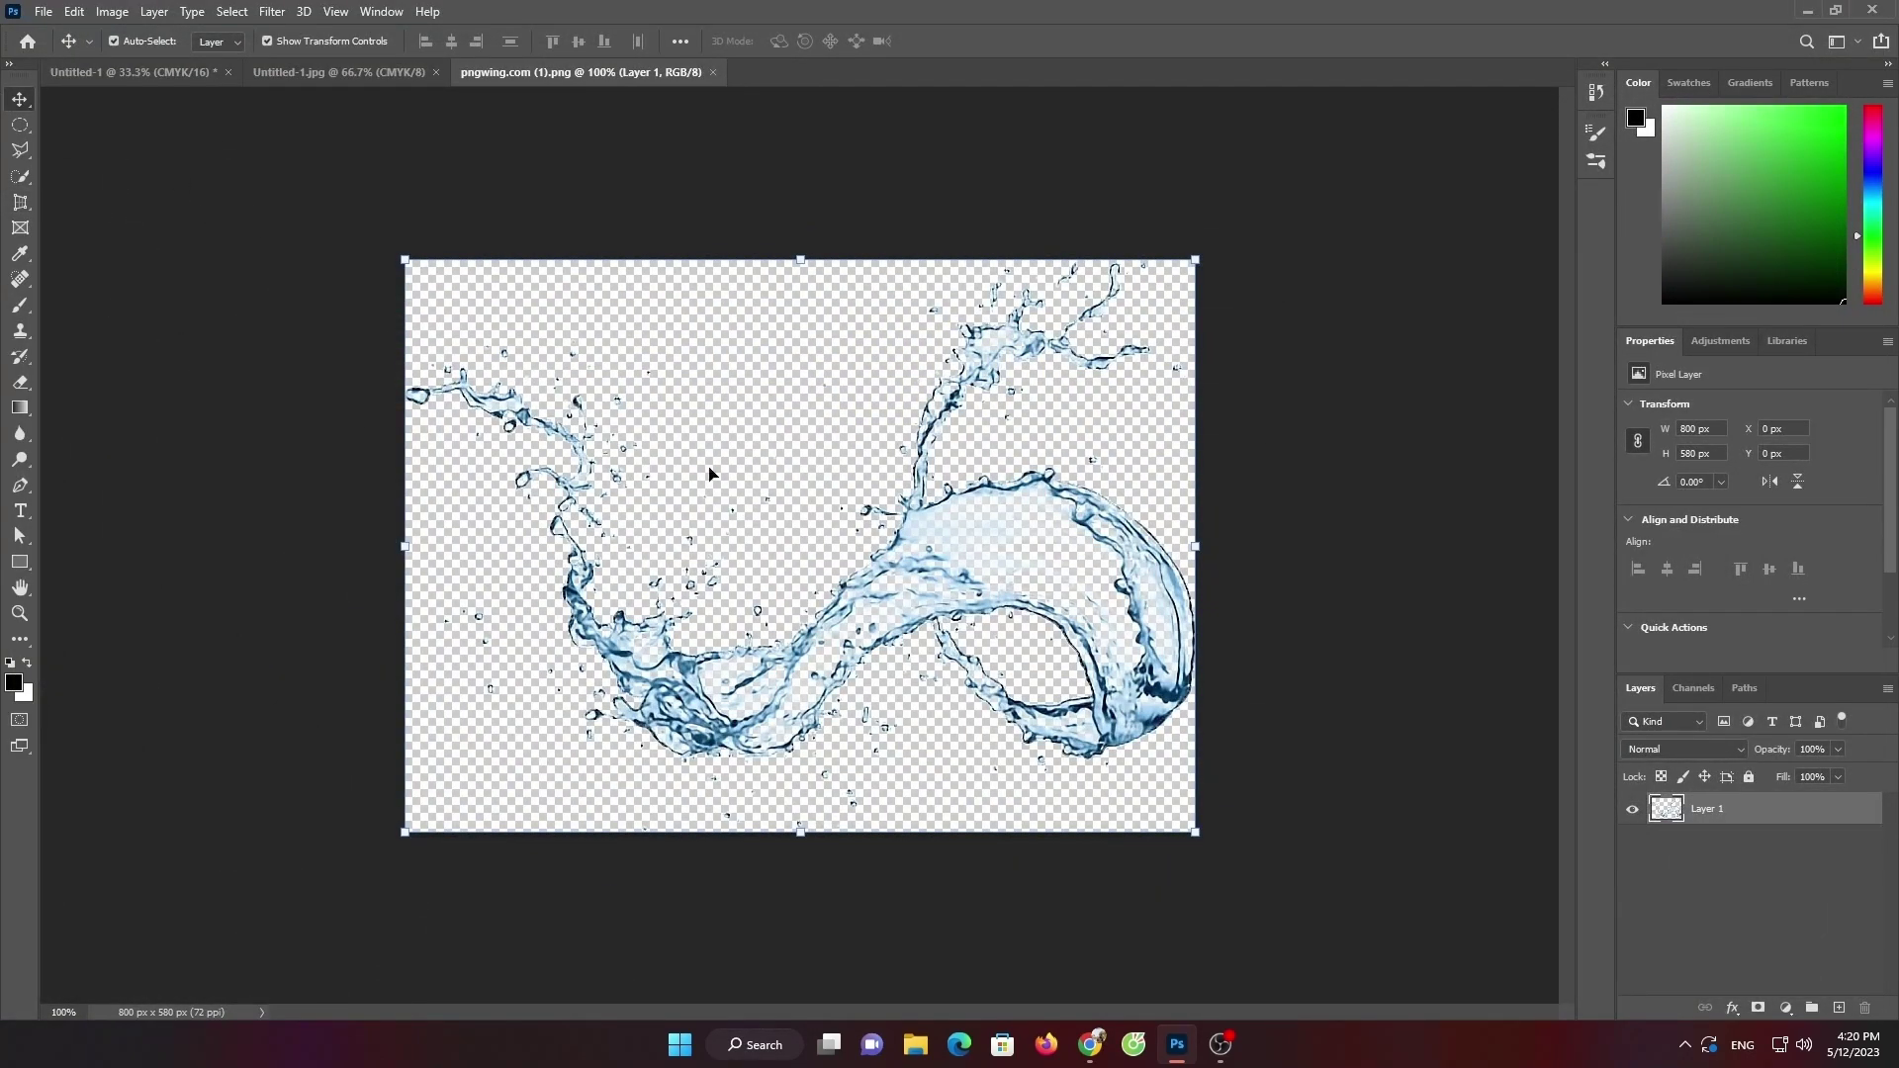
pyautogui.moveTo(709, 474); pyautogui.dragTo(166, 71)
# Bring the water splash into the ad, accepting the bit-depth warning, and enlarge it over the tube
pyautogui.moveTo(691, 454); pyautogui.dragTo(692, 455)
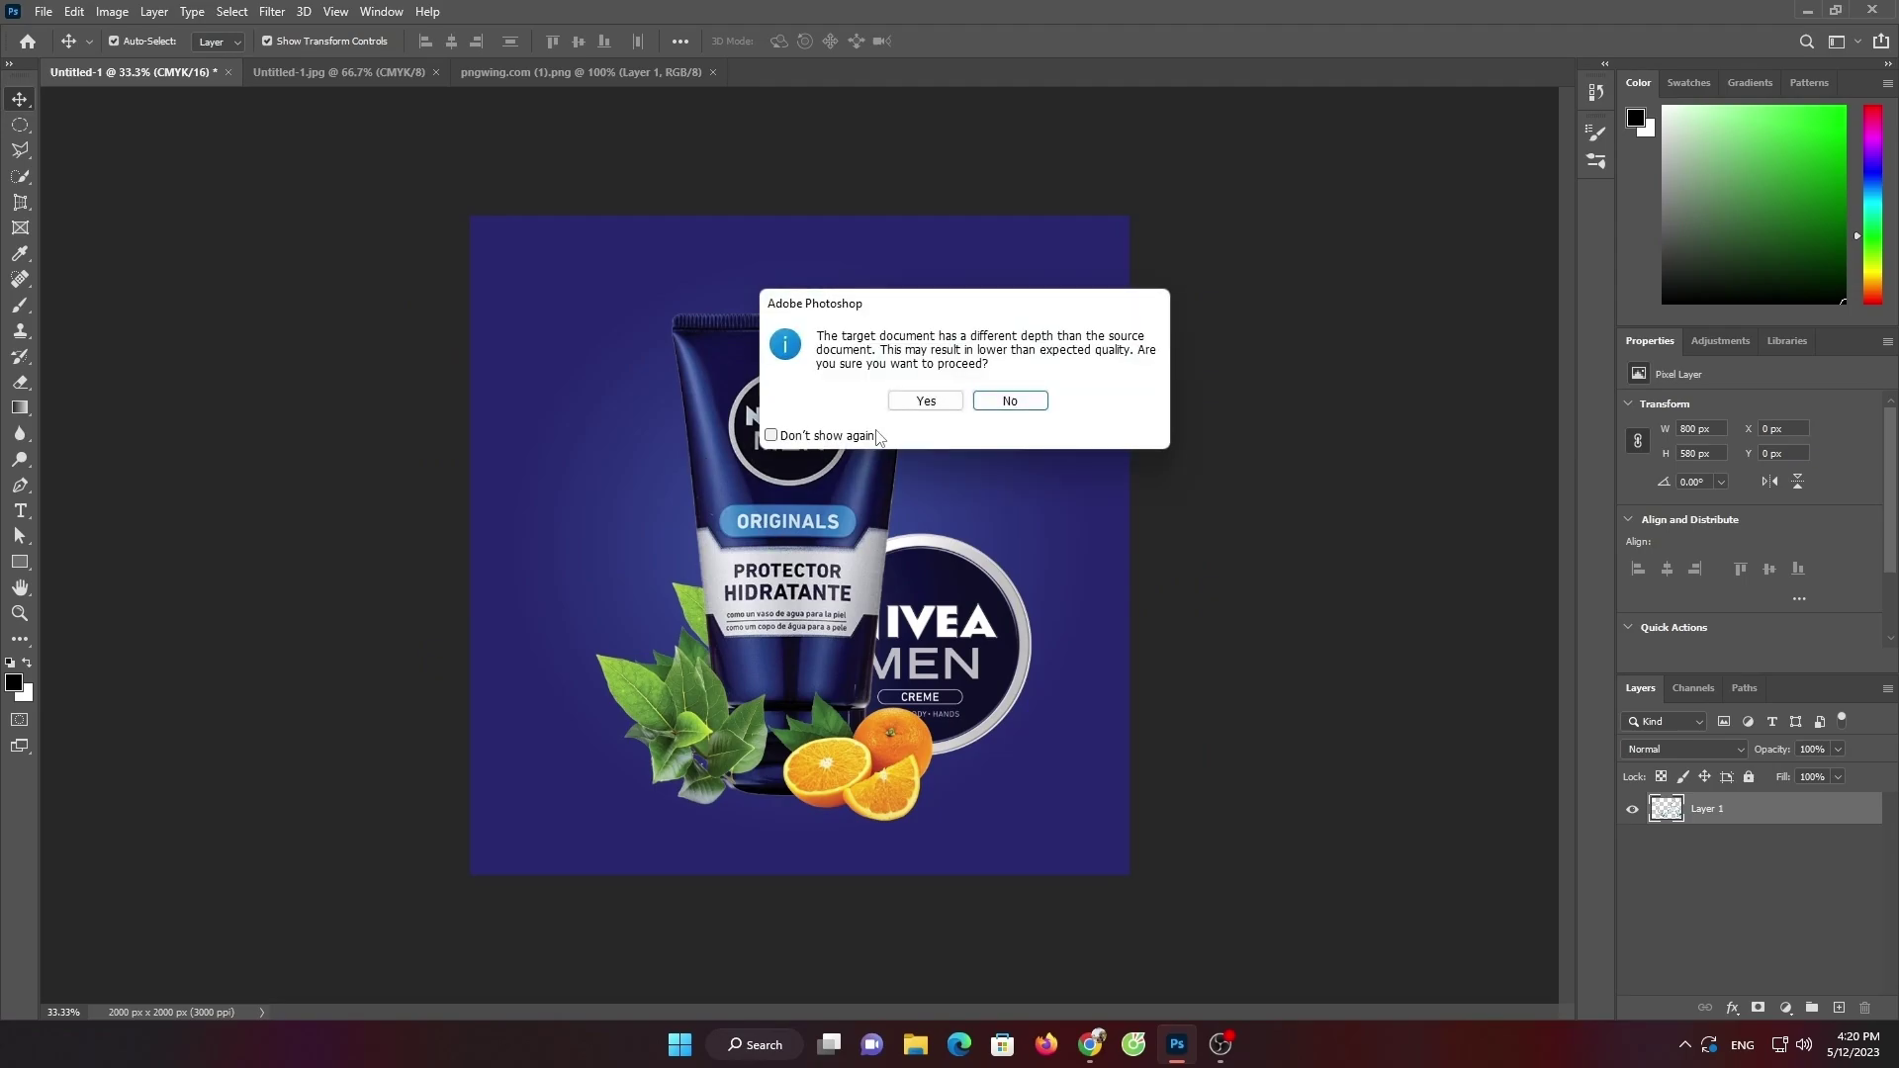
pyautogui.click(925, 401)
pyautogui.moveTo(937, 411)
pyautogui.mouseDown()
pyautogui.moveTo(869, 516)
pyautogui.moveTo(1088, 353)
pyautogui.mouseUp()
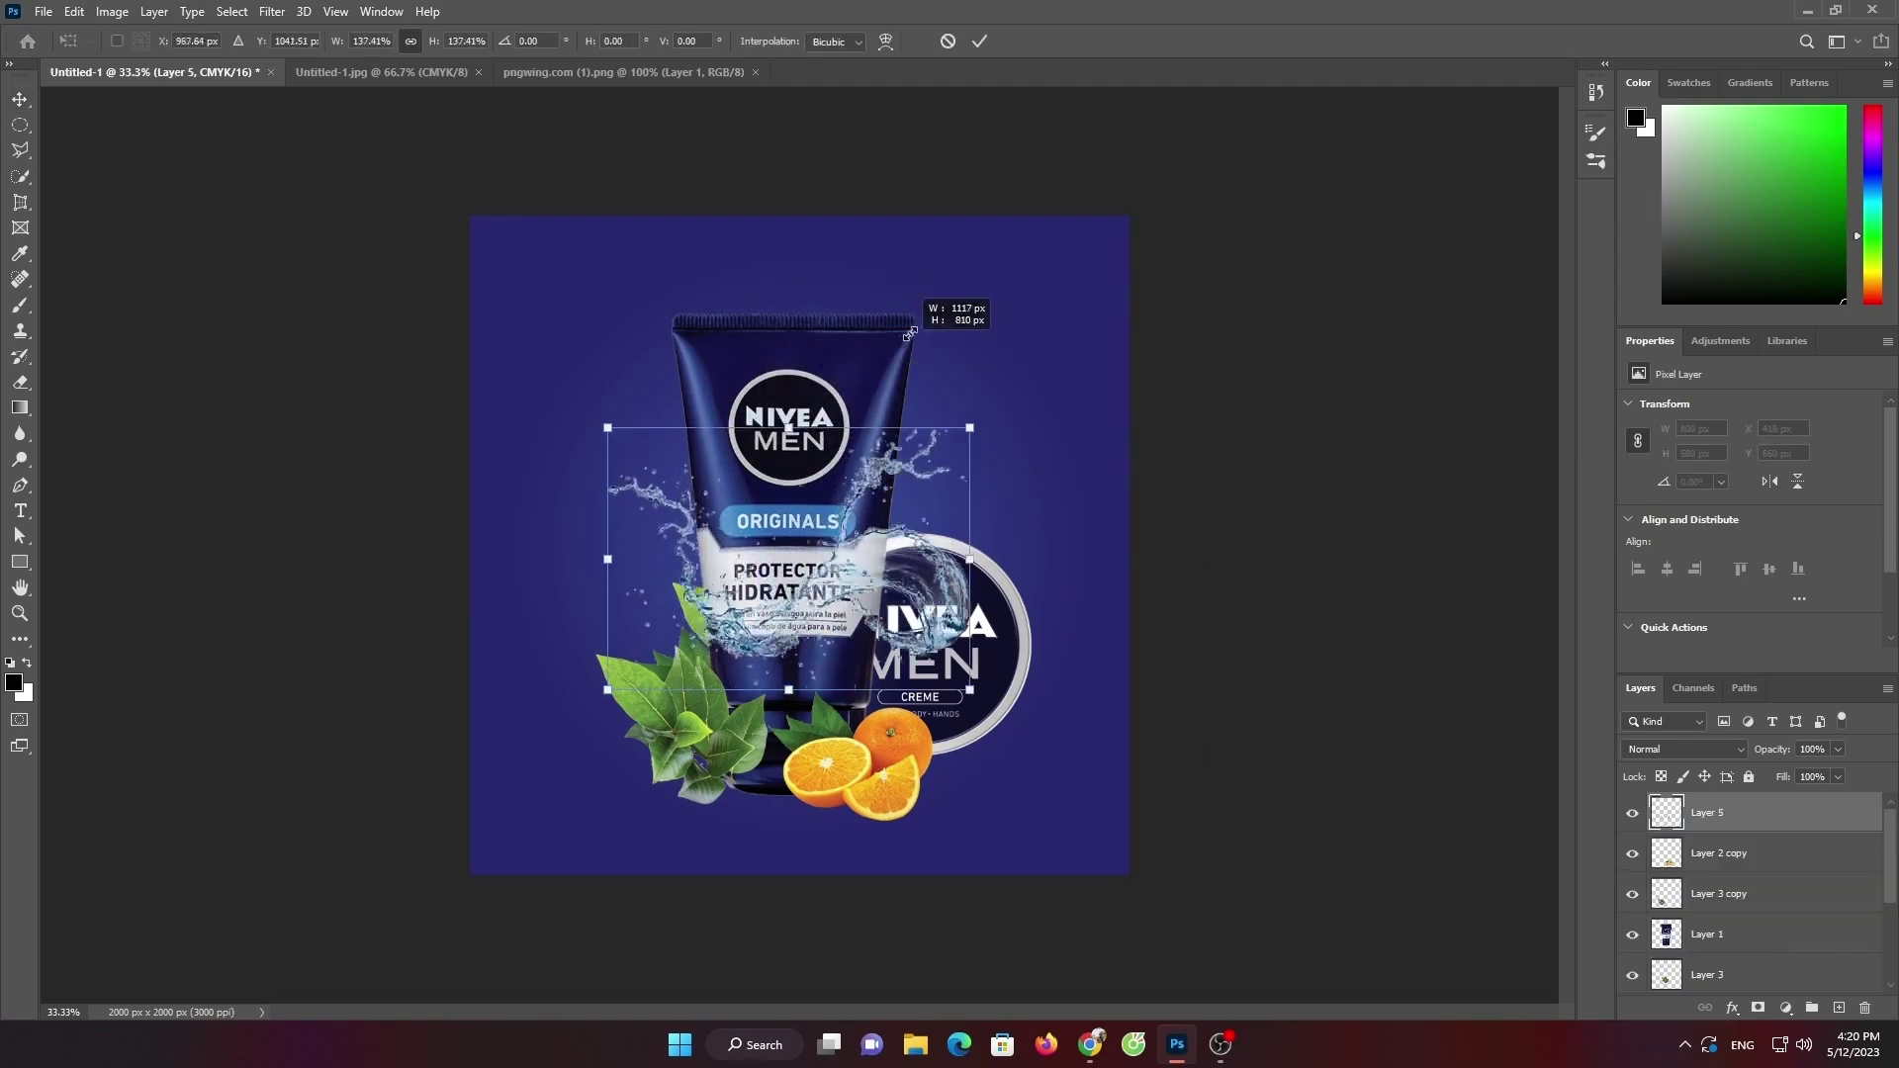
pyautogui.moveTo(989, 445); pyautogui.dragTo(825, 498)
pyautogui.moveTo(940, 762); pyautogui.dragTo(524, 742)
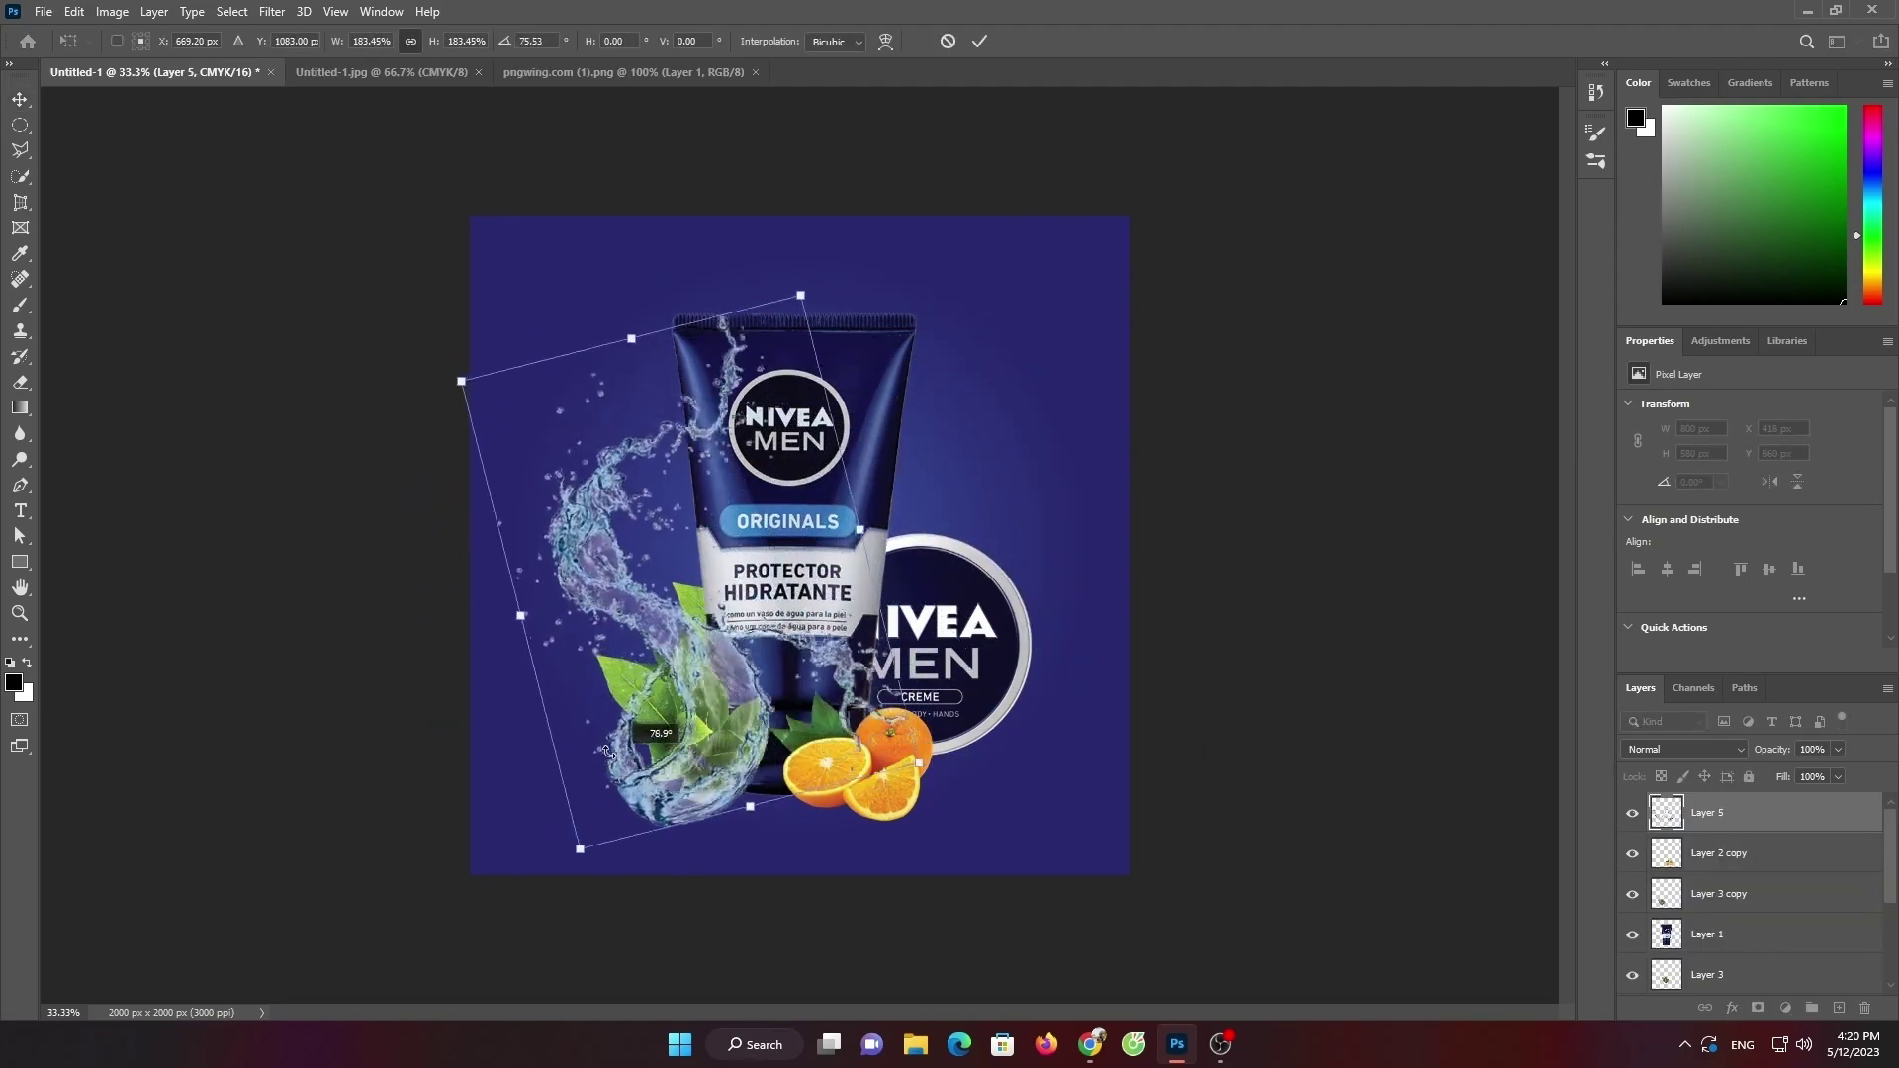
# Flip the splash horizontally, stretch it taller, tilt it to about 87.5°, and centre it over the tube
pyautogui.rightClick(692, 655)
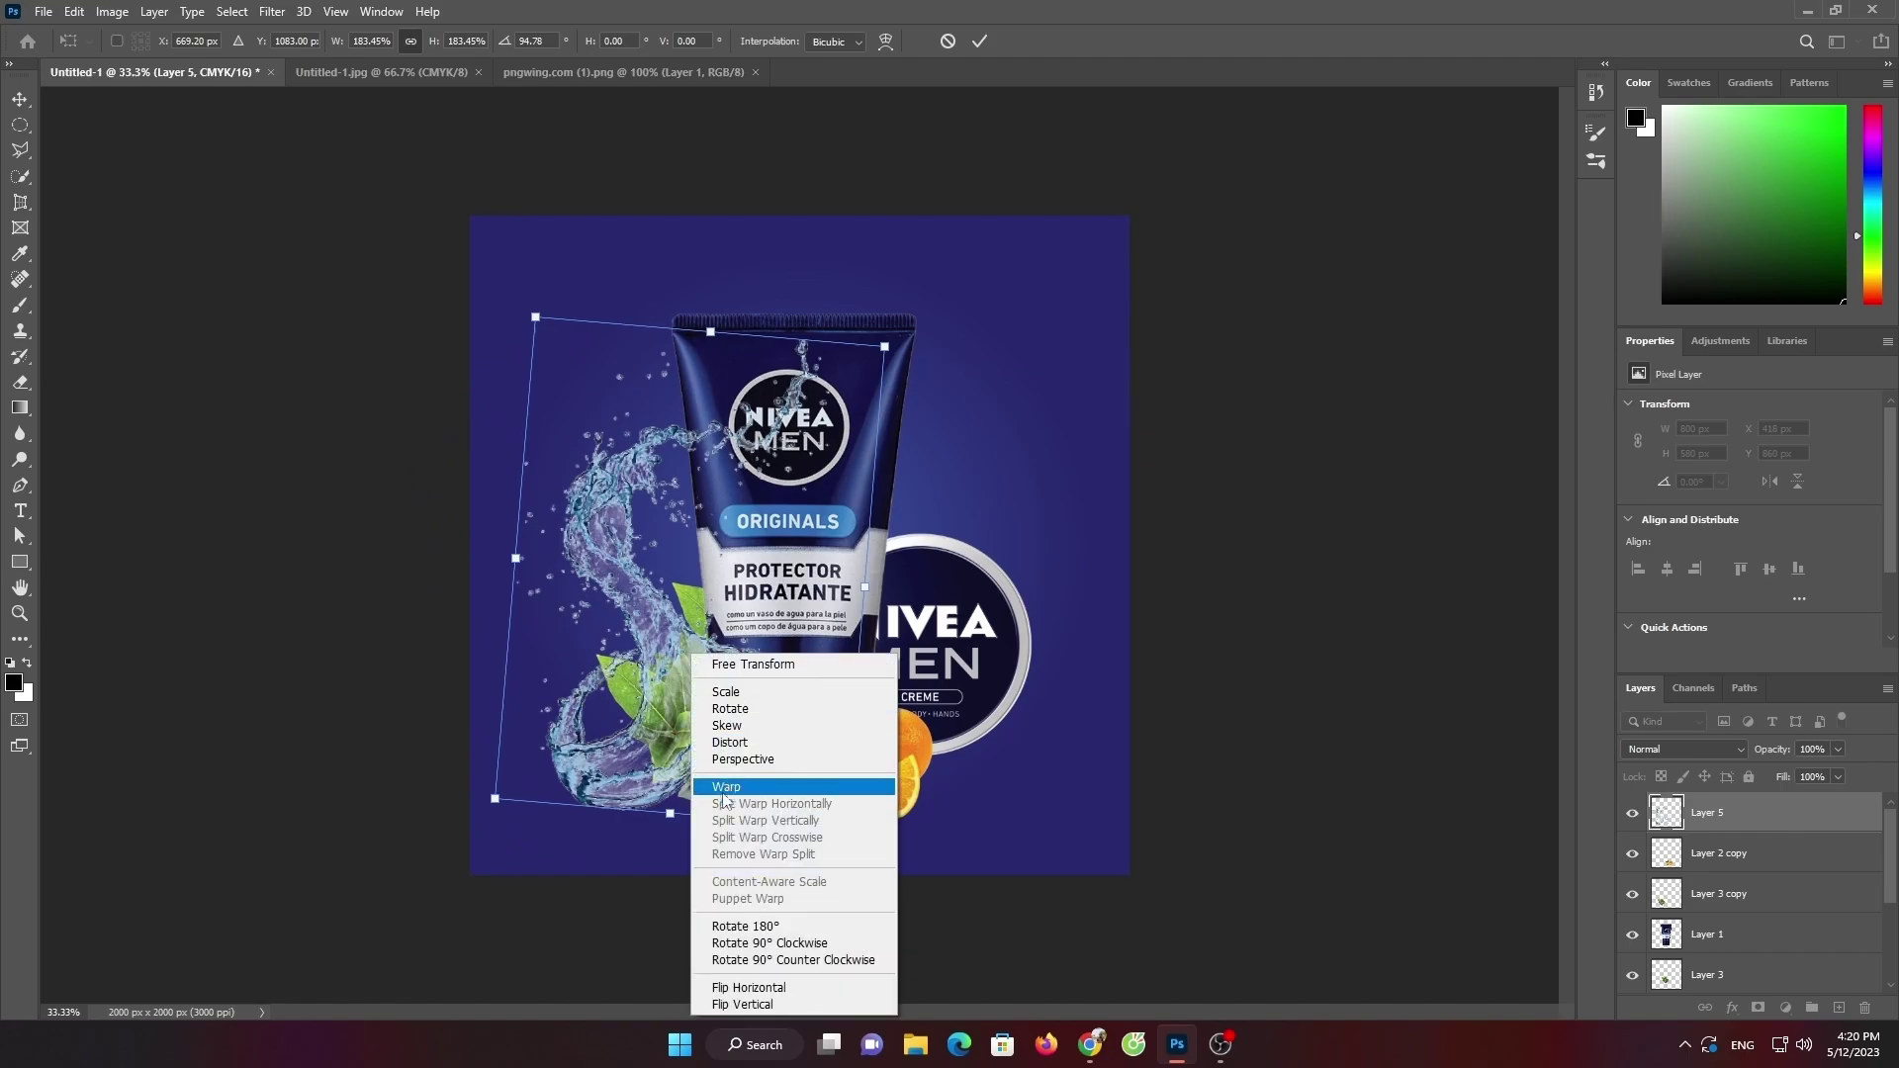
pyautogui.click(748, 987)
pyautogui.moveTo(954, 814); pyautogui.dragTo(935, 831)
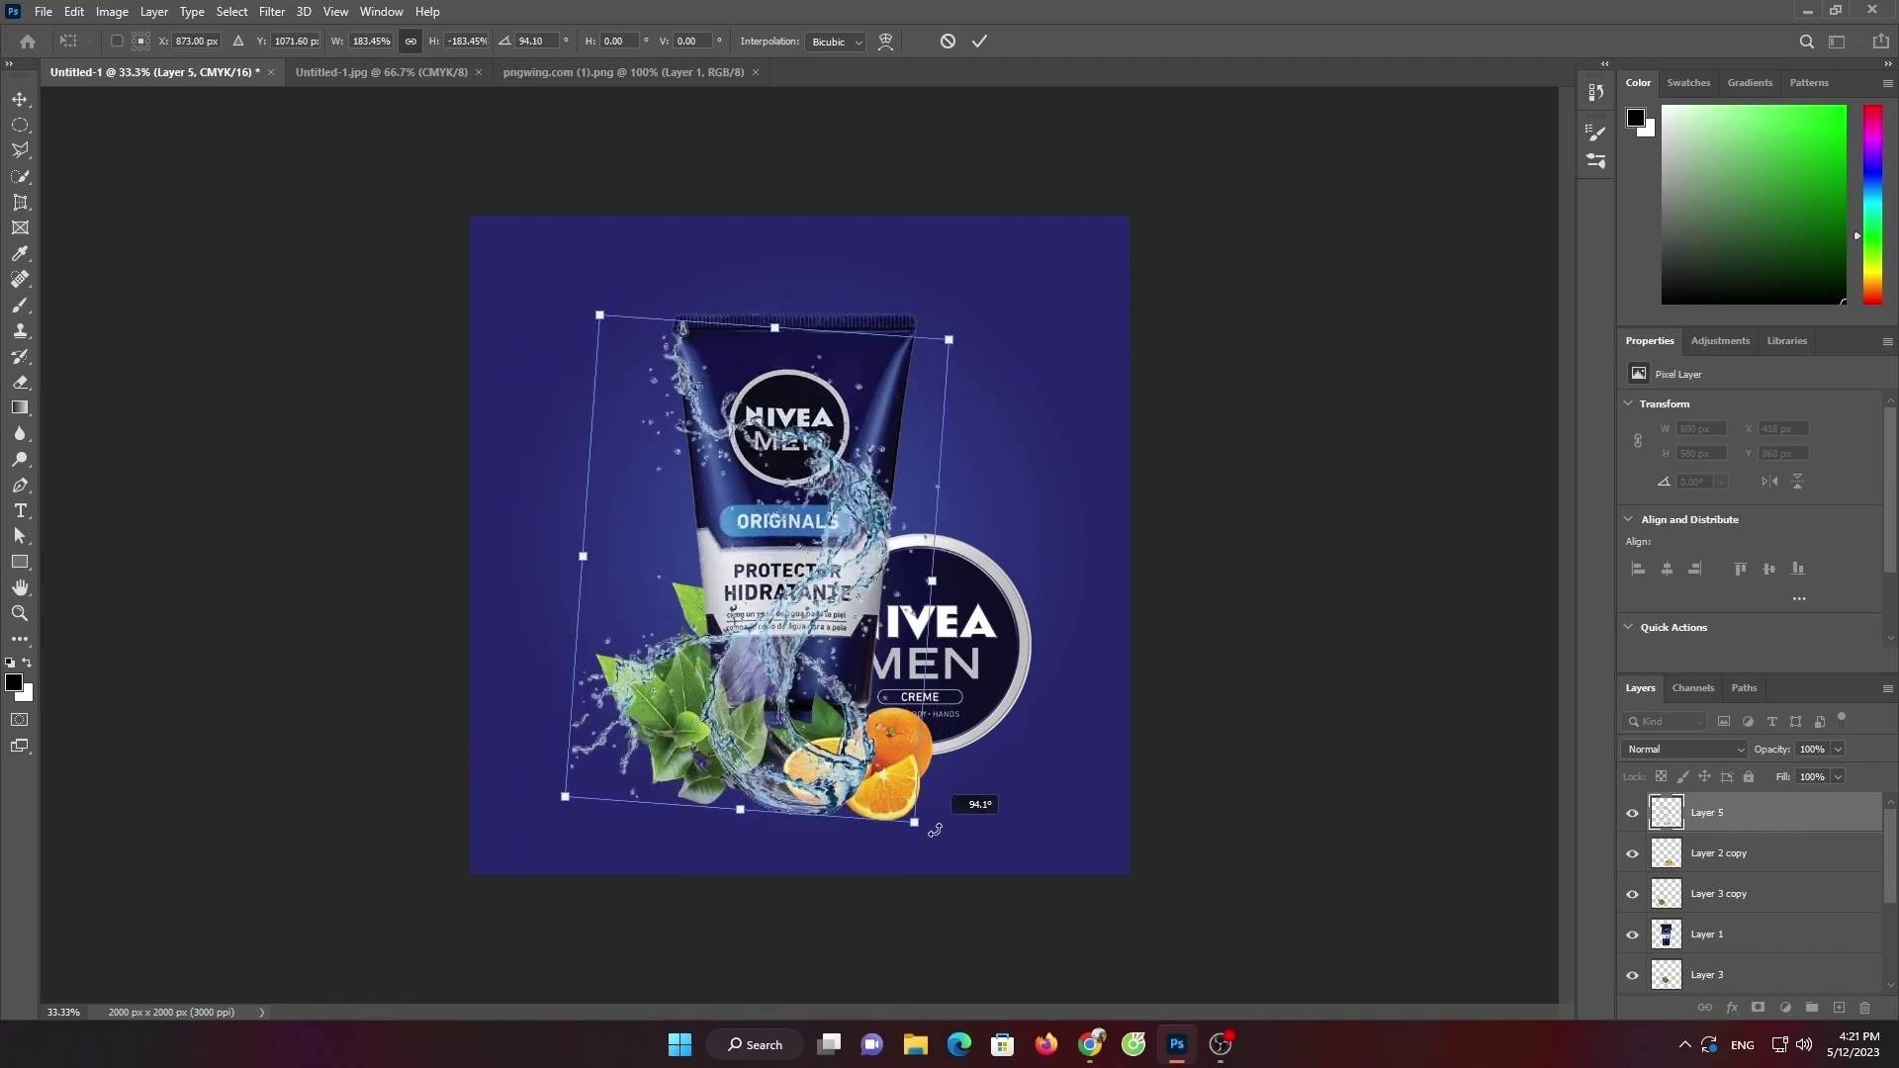
pyautogui.moveTo(775, 324); pyautogui.dragTo(779, 162)
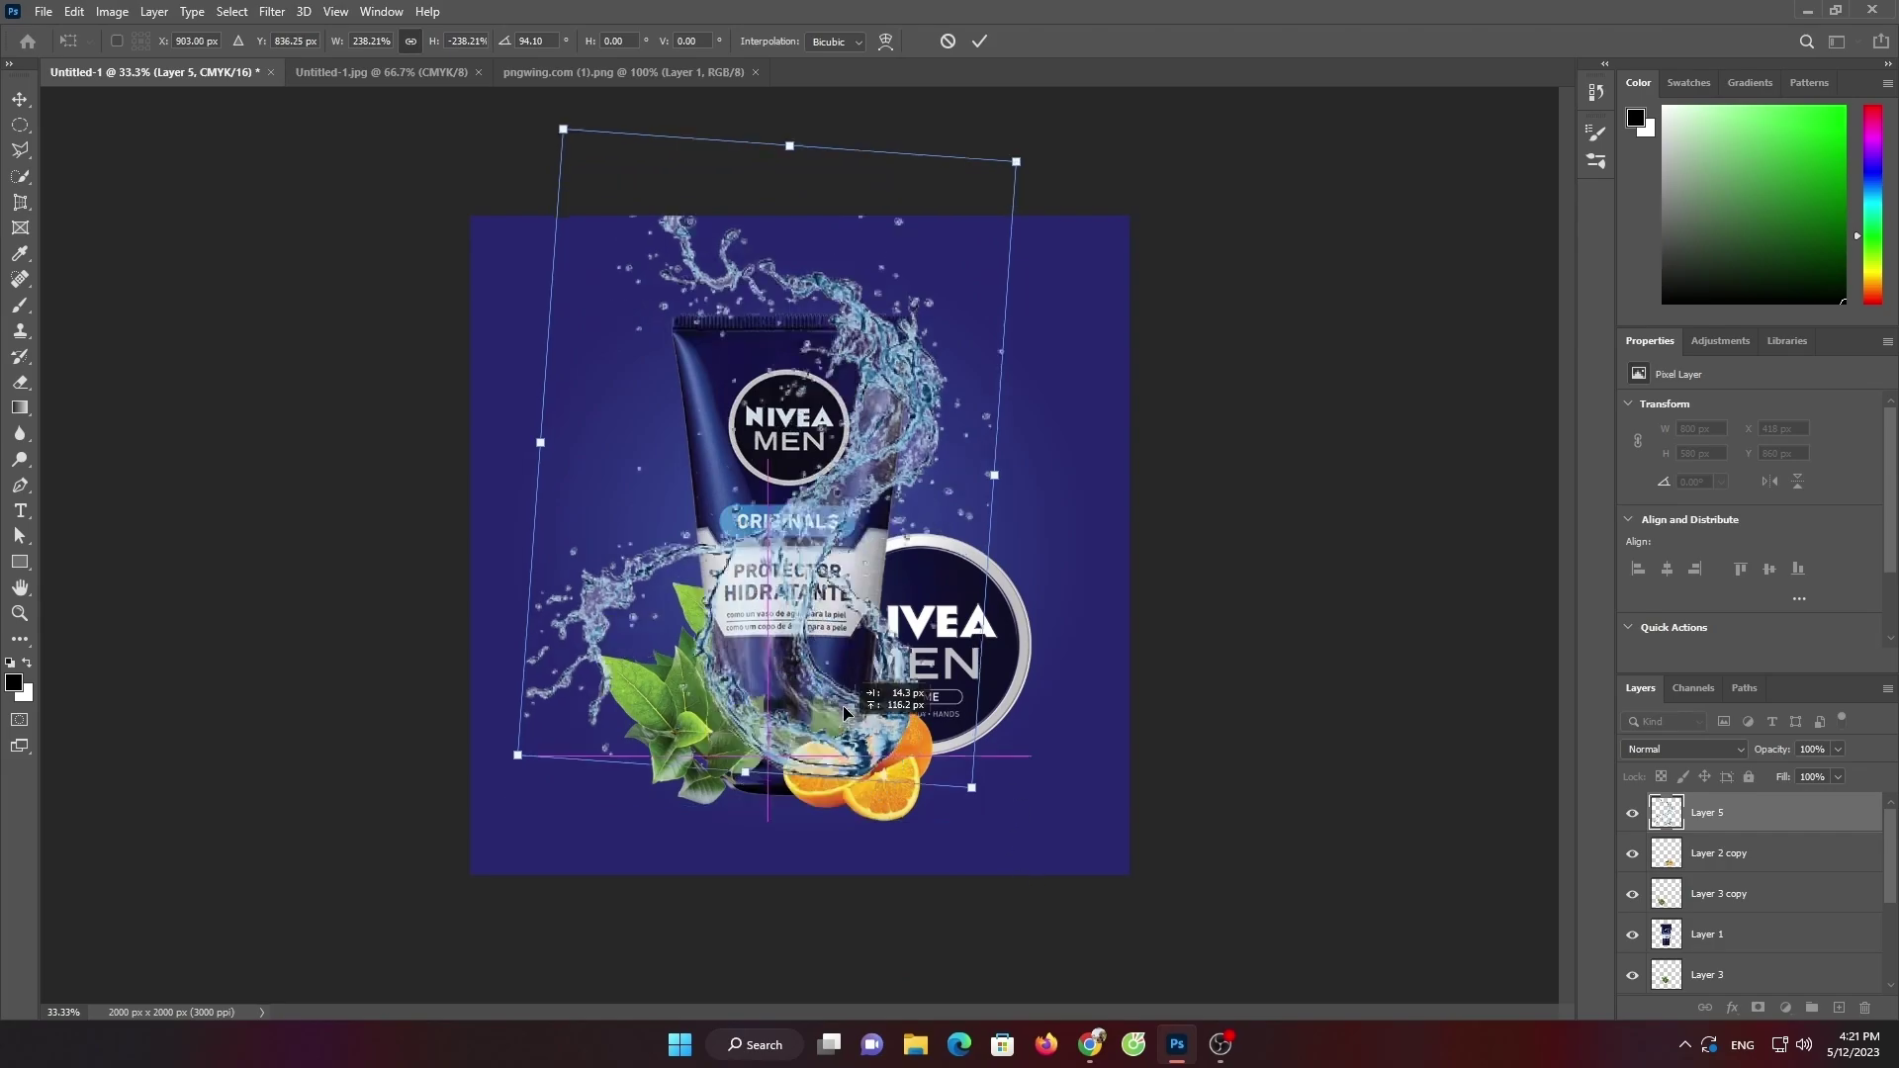
pyautogui.moveTo(1024, 174); pyautogui.dragTo(1019, 128)
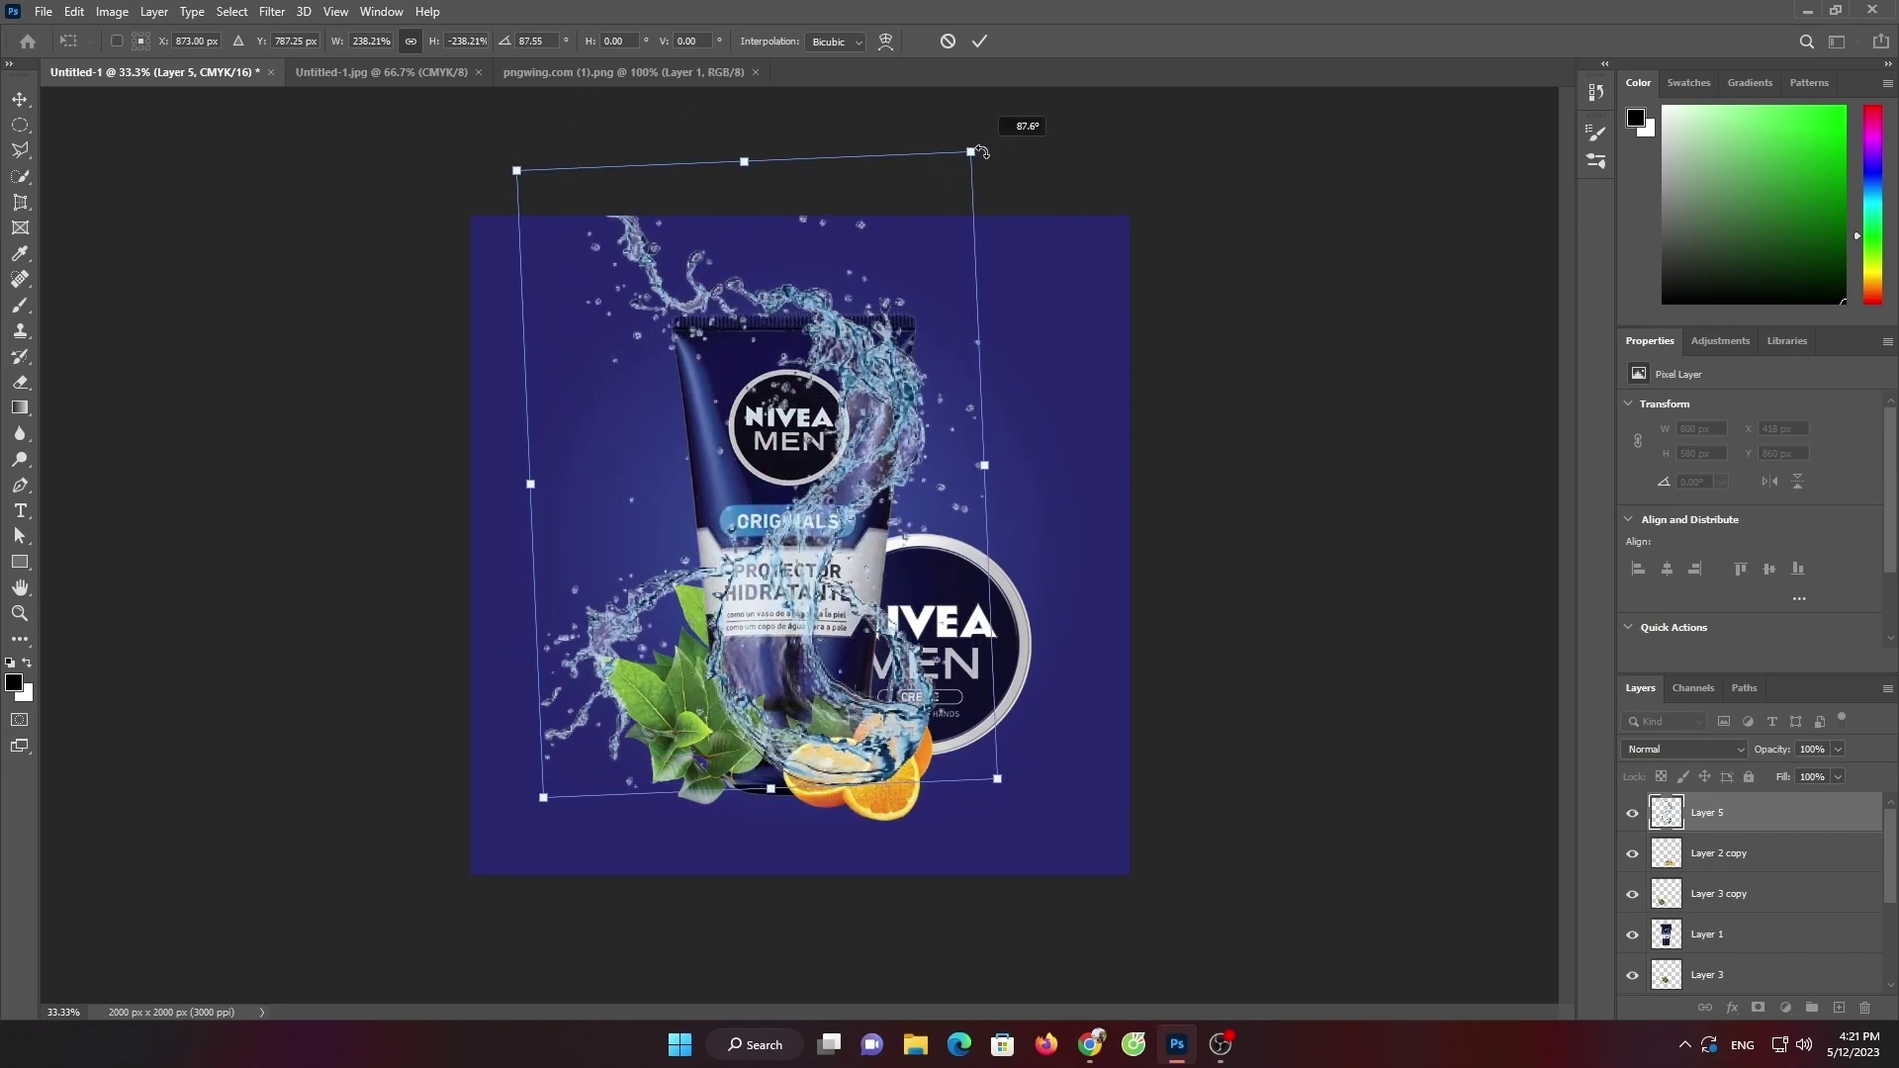
pyautogui.moveTo(584, 201)
pyautogui.mouseDown()
pyautogui.moveTo(557, 198)
pyautogui.moveTo(623, 282)
pyautogui.mouseUp()
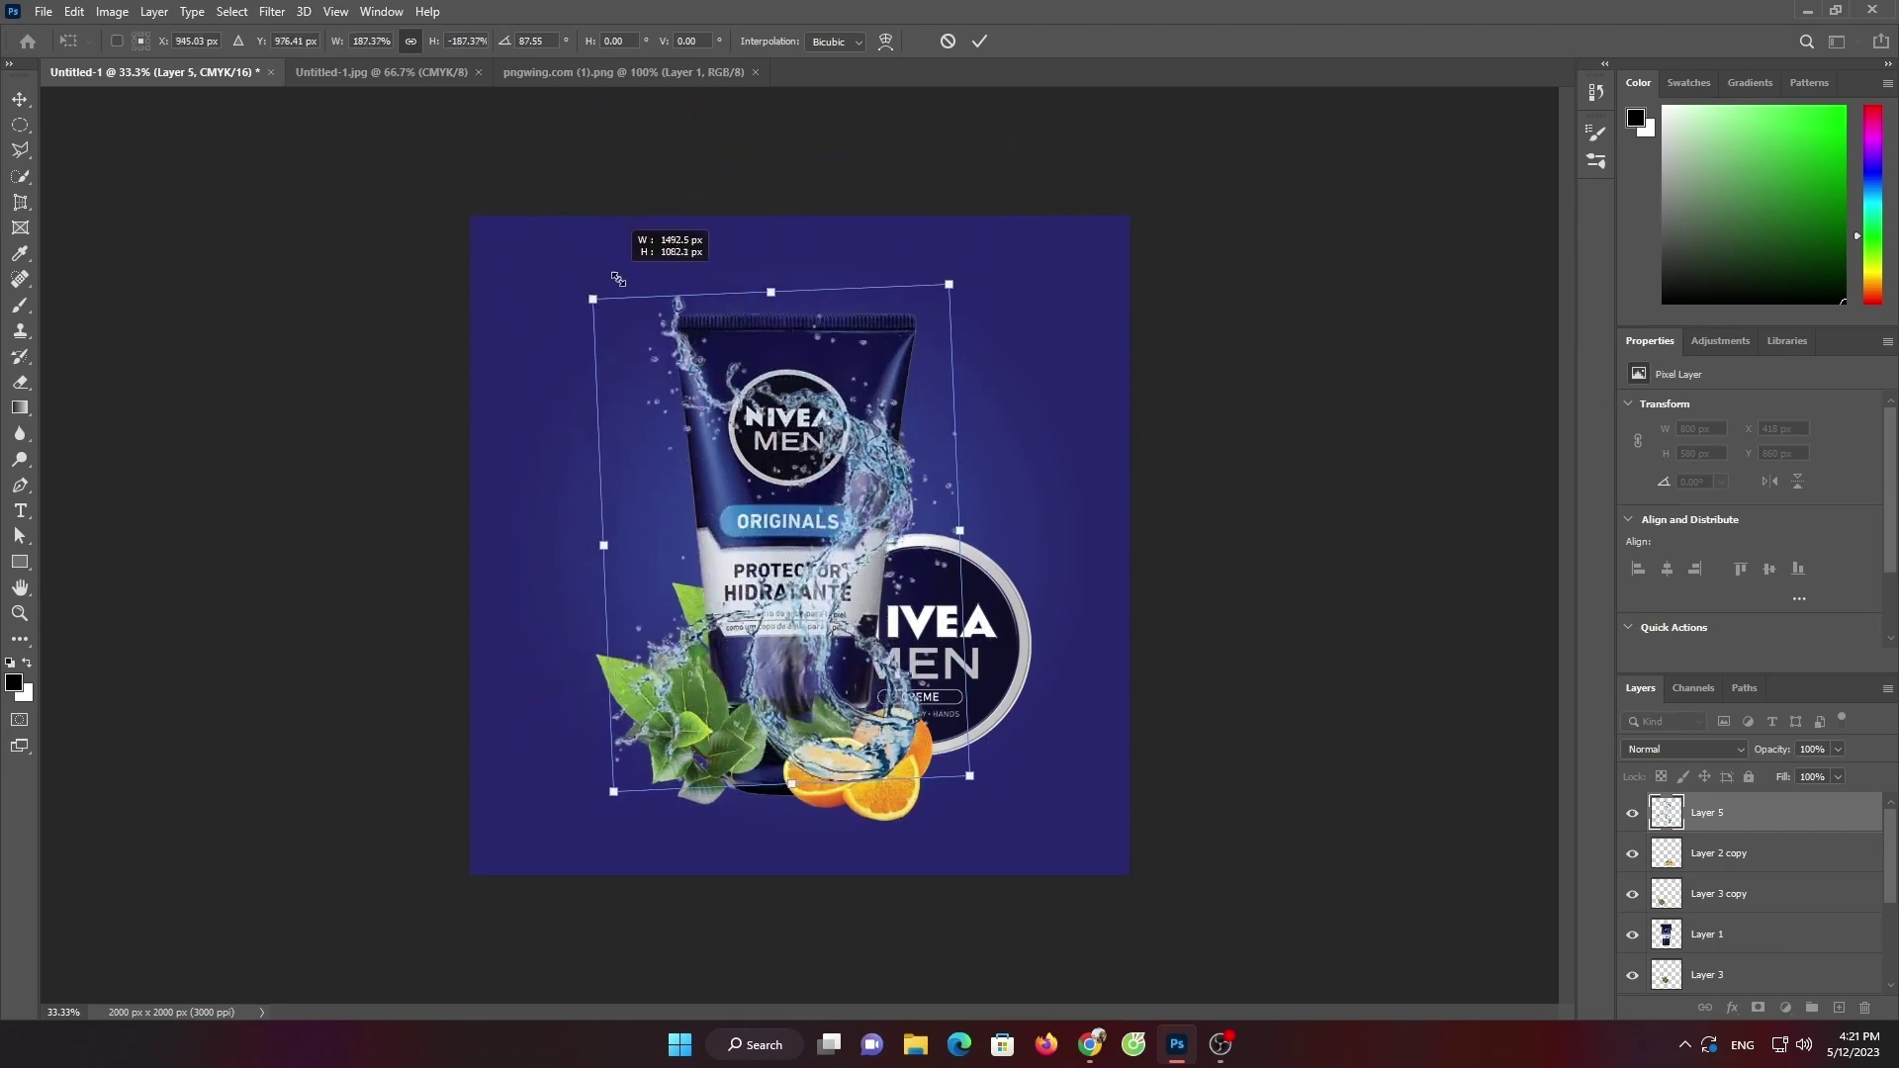
pyautogui.moveTo(871, 592)
pyautogui.mouseDown()
pyautogui.moveTo(821, 613)
pyautogui.moveTo(825, 660)
pyautogui.mouseUp()
pyautogui.click(979, 40)
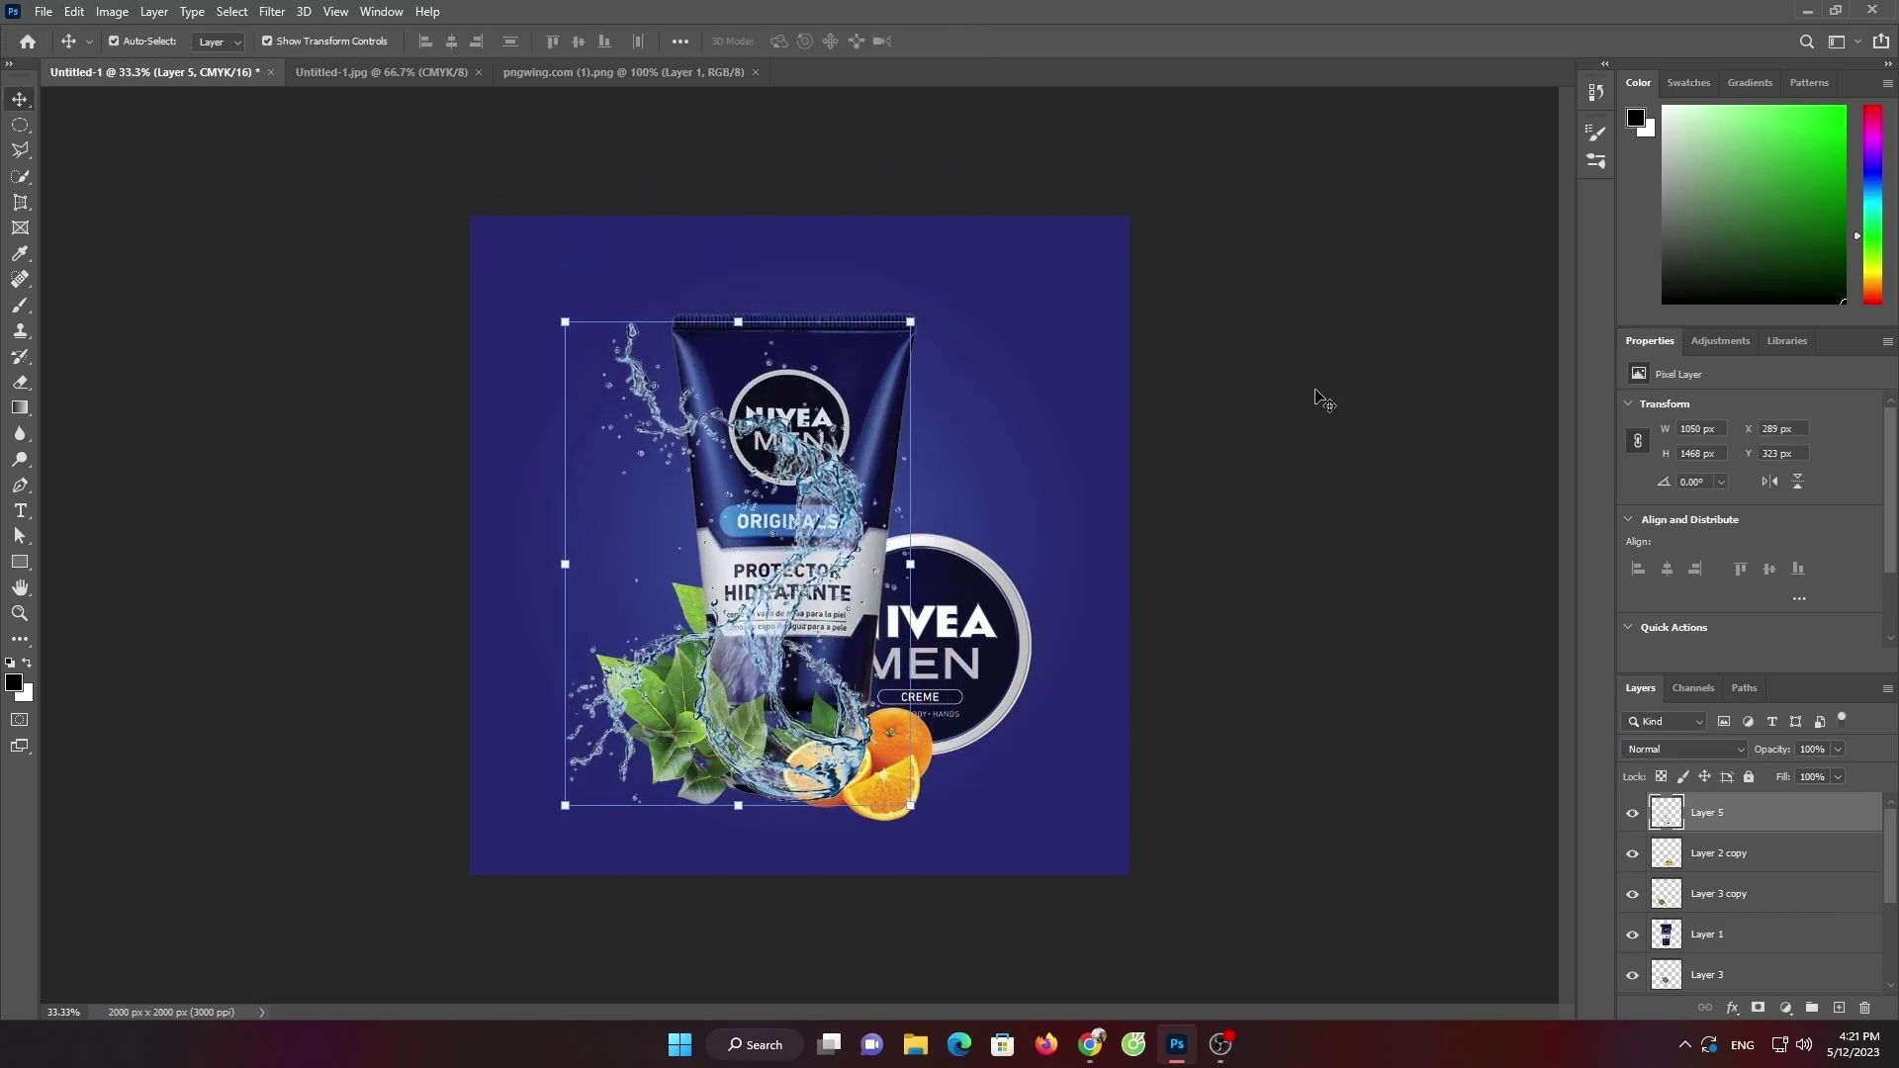
# Move splash Layer 5 below the Layer 3 copy leaves and oranges
pyautogui.moveTo(1710, 819); pyautogui.dragTo(1710, 915)
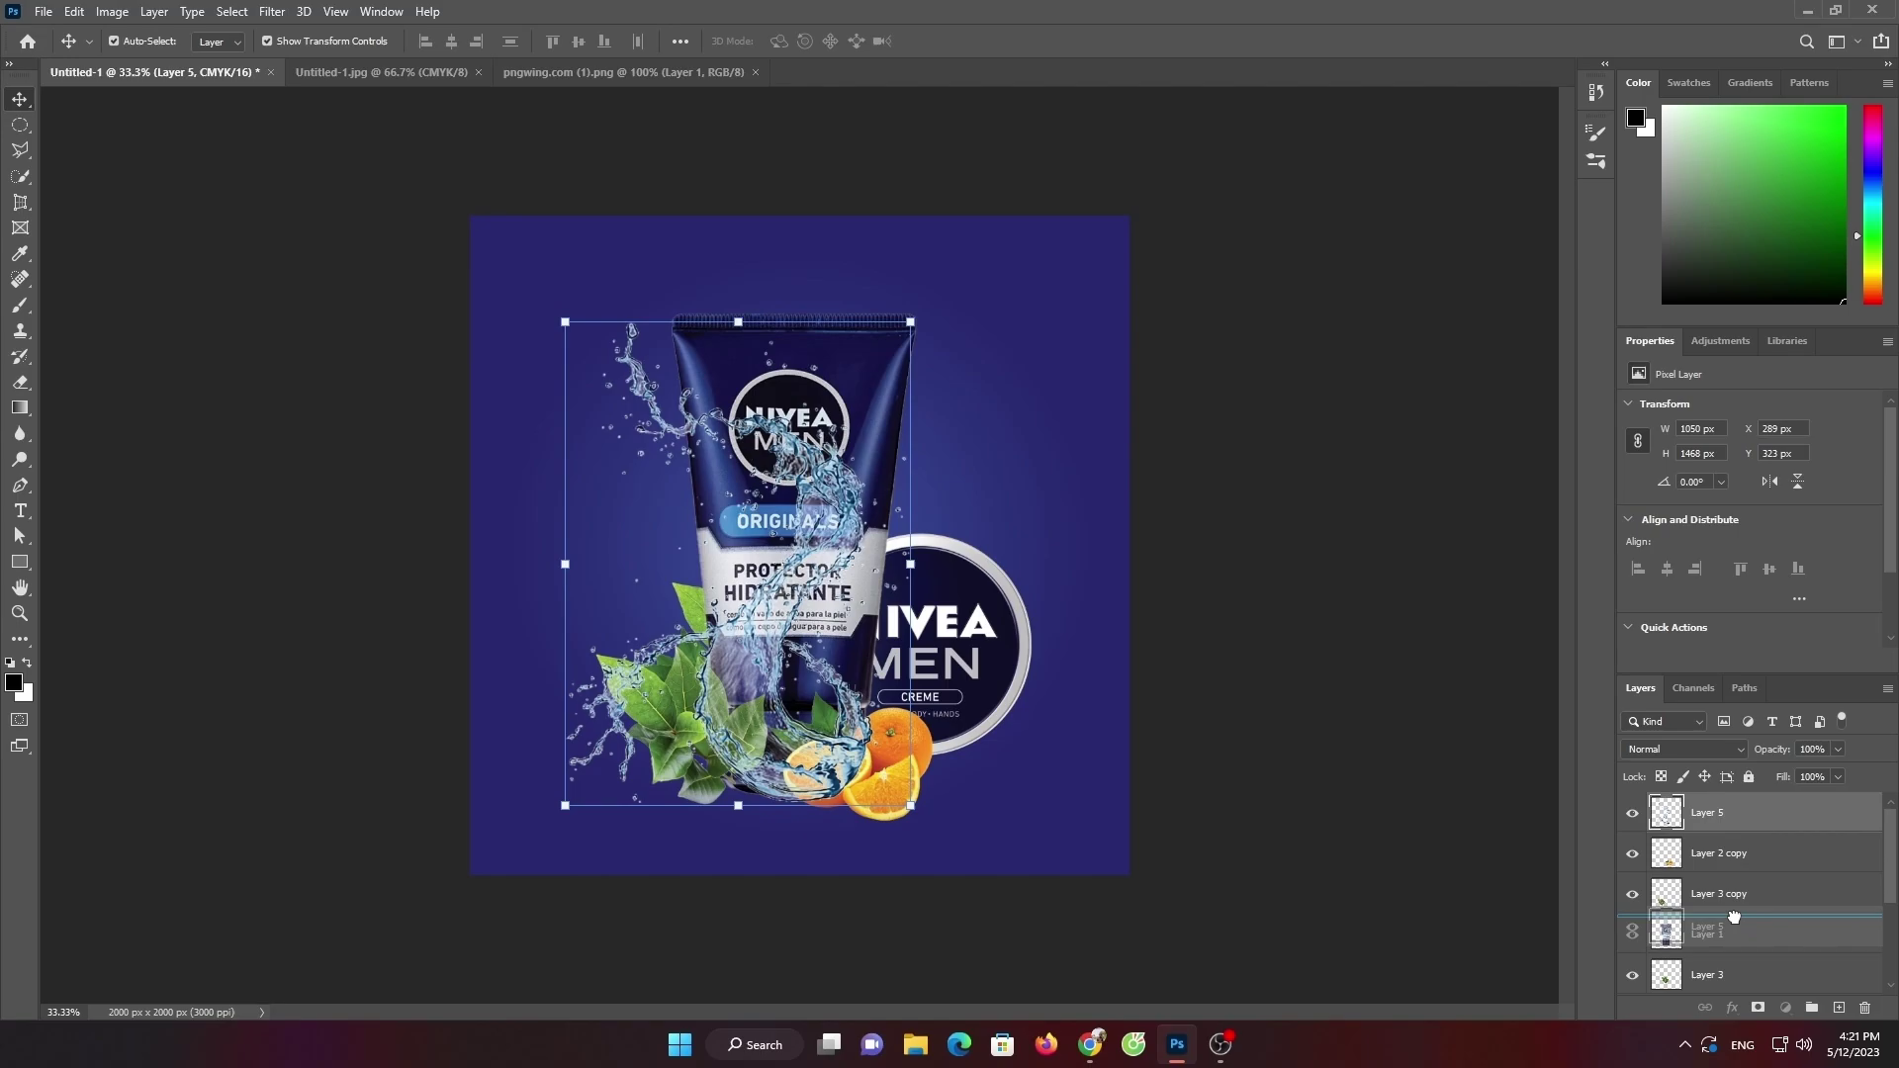
pyautogui.click(1306, 658)
pyautogui.click(805, 534)
# Set Layer 5's Blend If to This Layer 3/81 and Underlying Layer 0/17
pyautogui.rightClick(1733, 911)
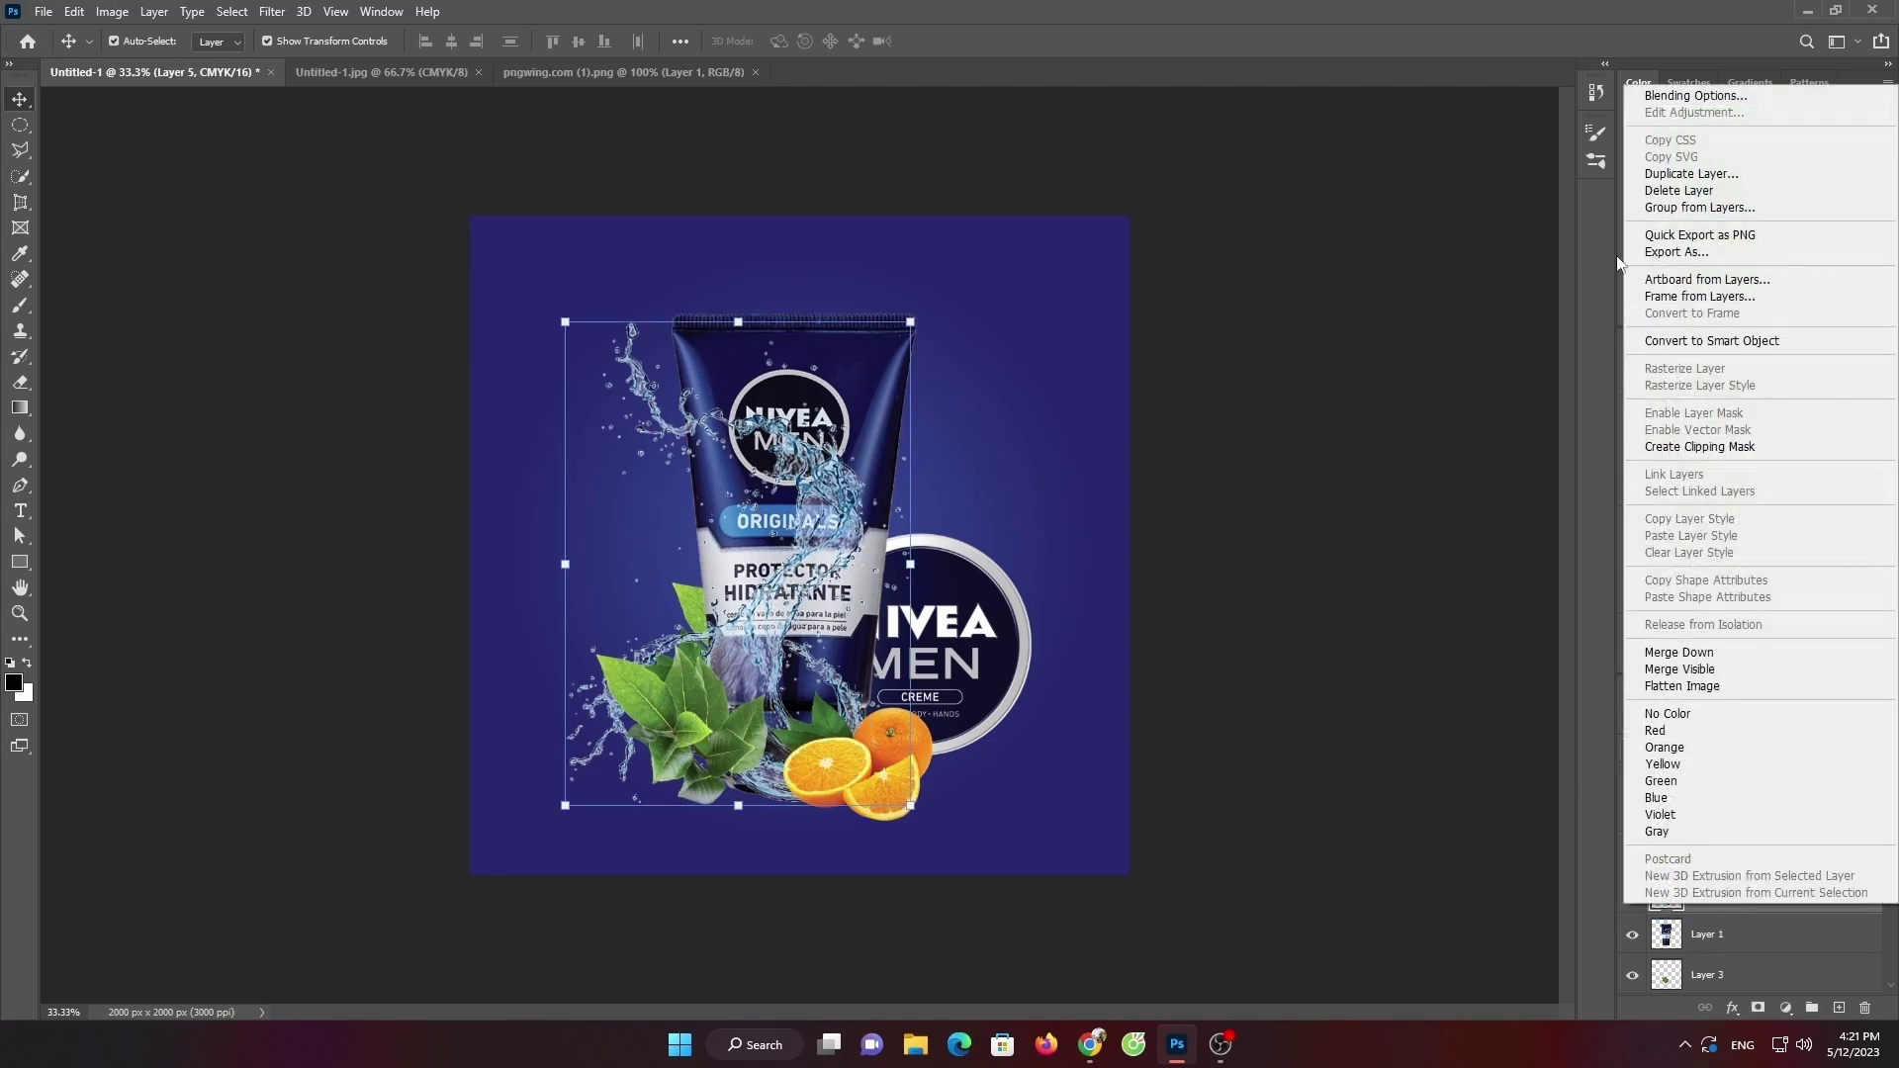
pyautogui.click(1672, 81)
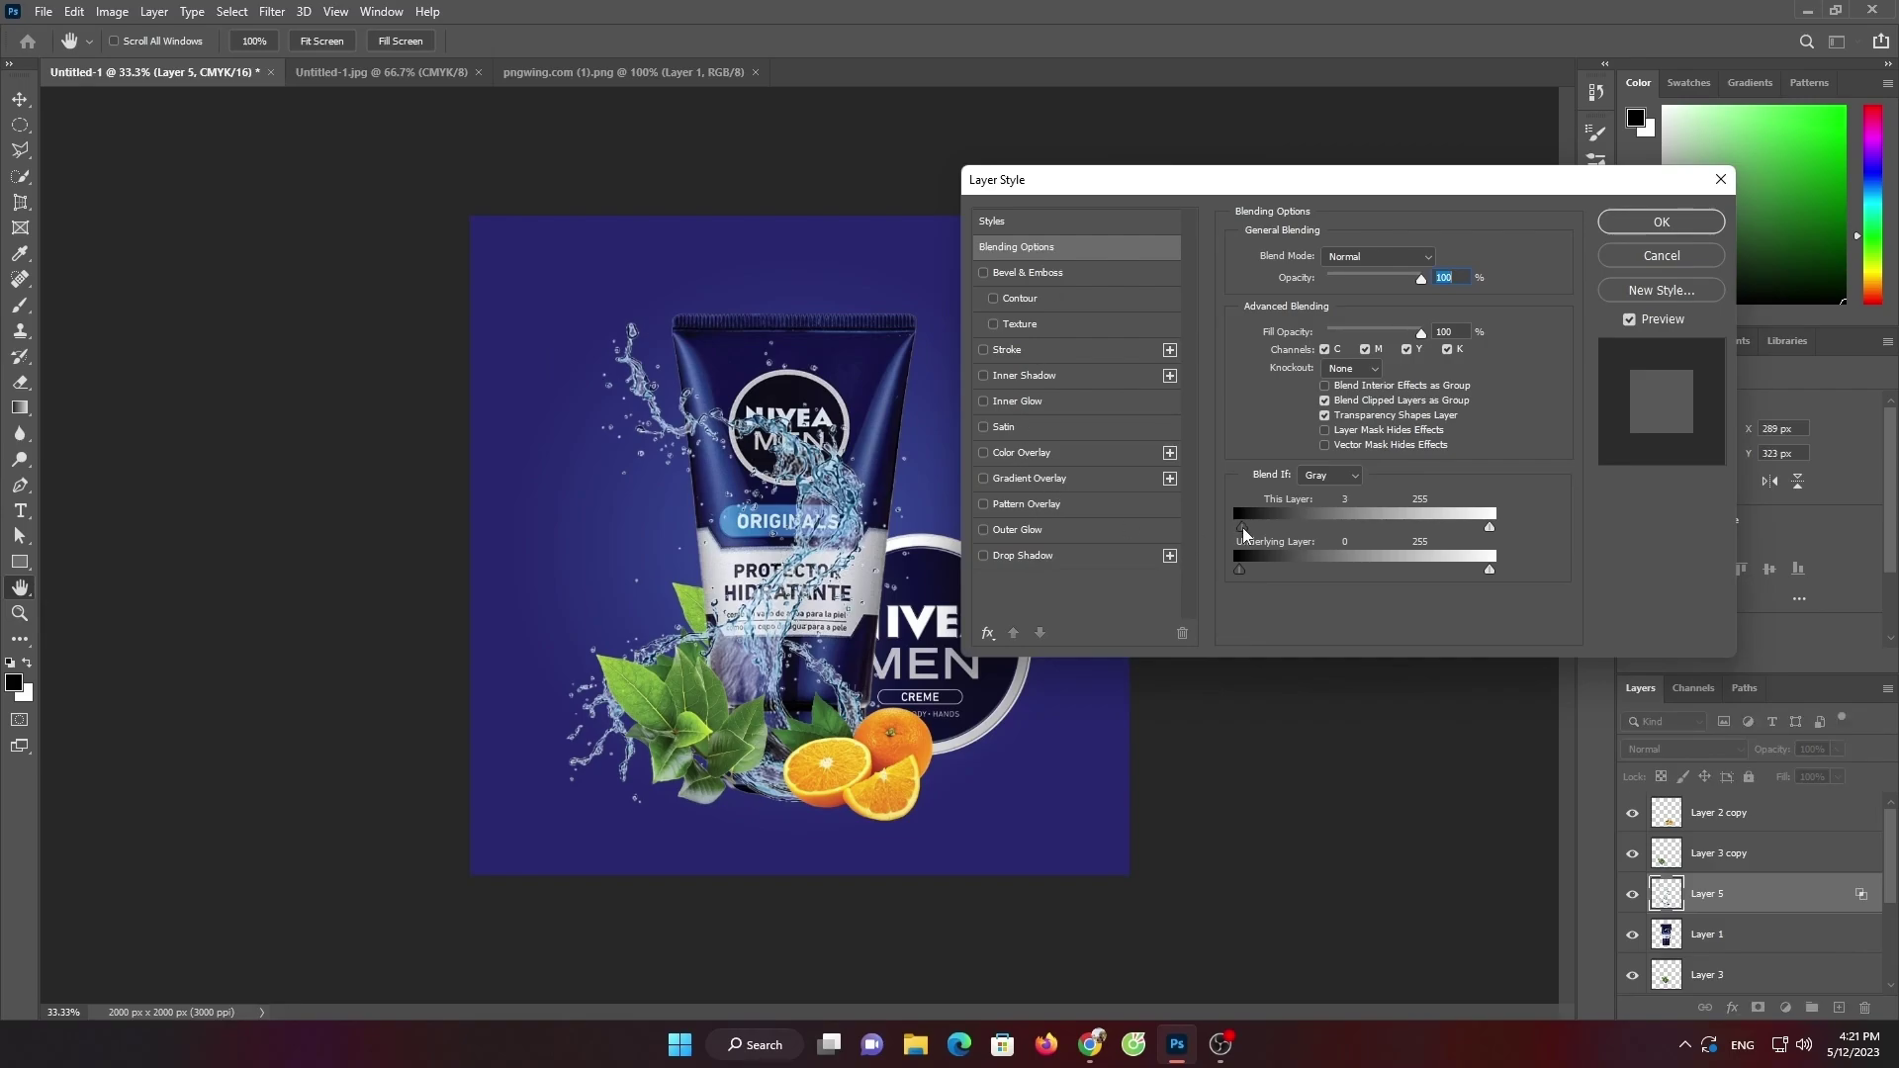
pyautogui.moveTo(1242, 526)
pyautogui.mouseDown()
pyautogui.moveTo(1316, 527)
pyautogui.moveTo(1260, 571)
pyautogui.mouseUp()
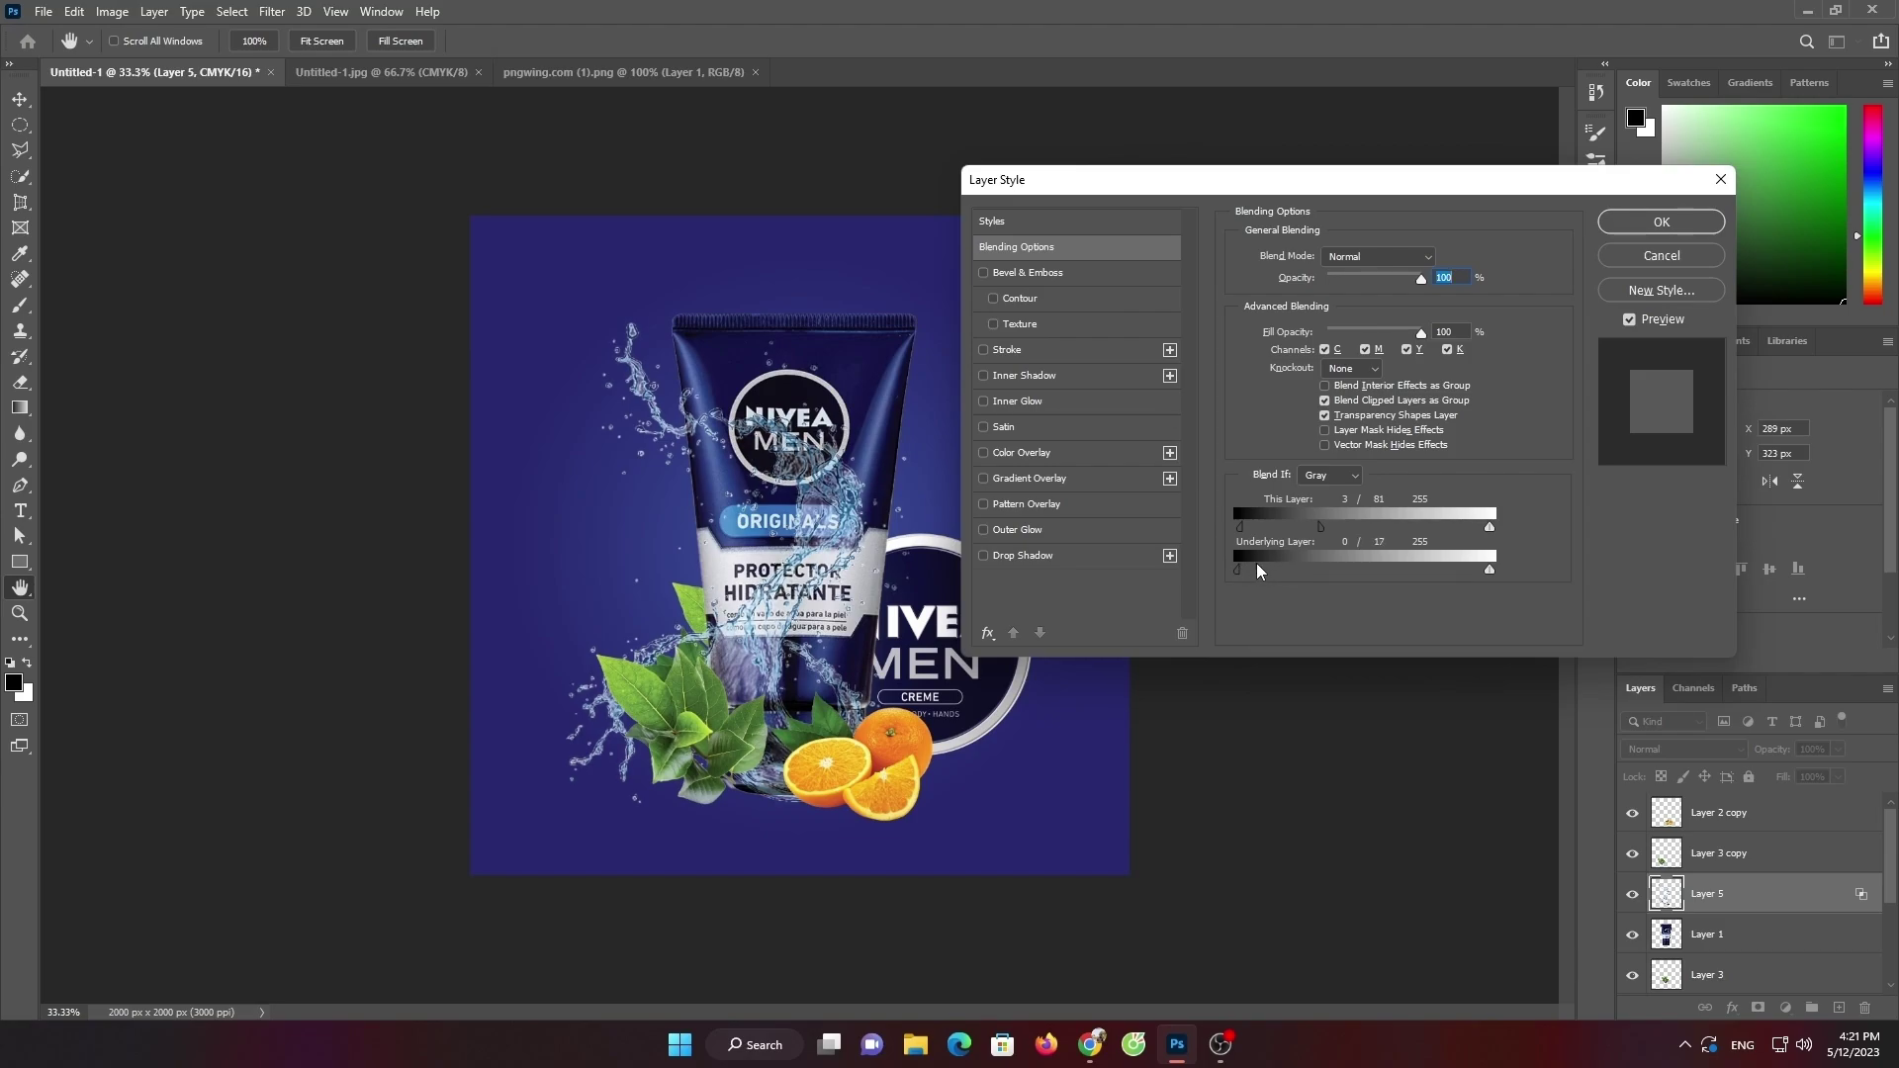
pyautogui.click(1660, 224)
pyautogui.press('v')
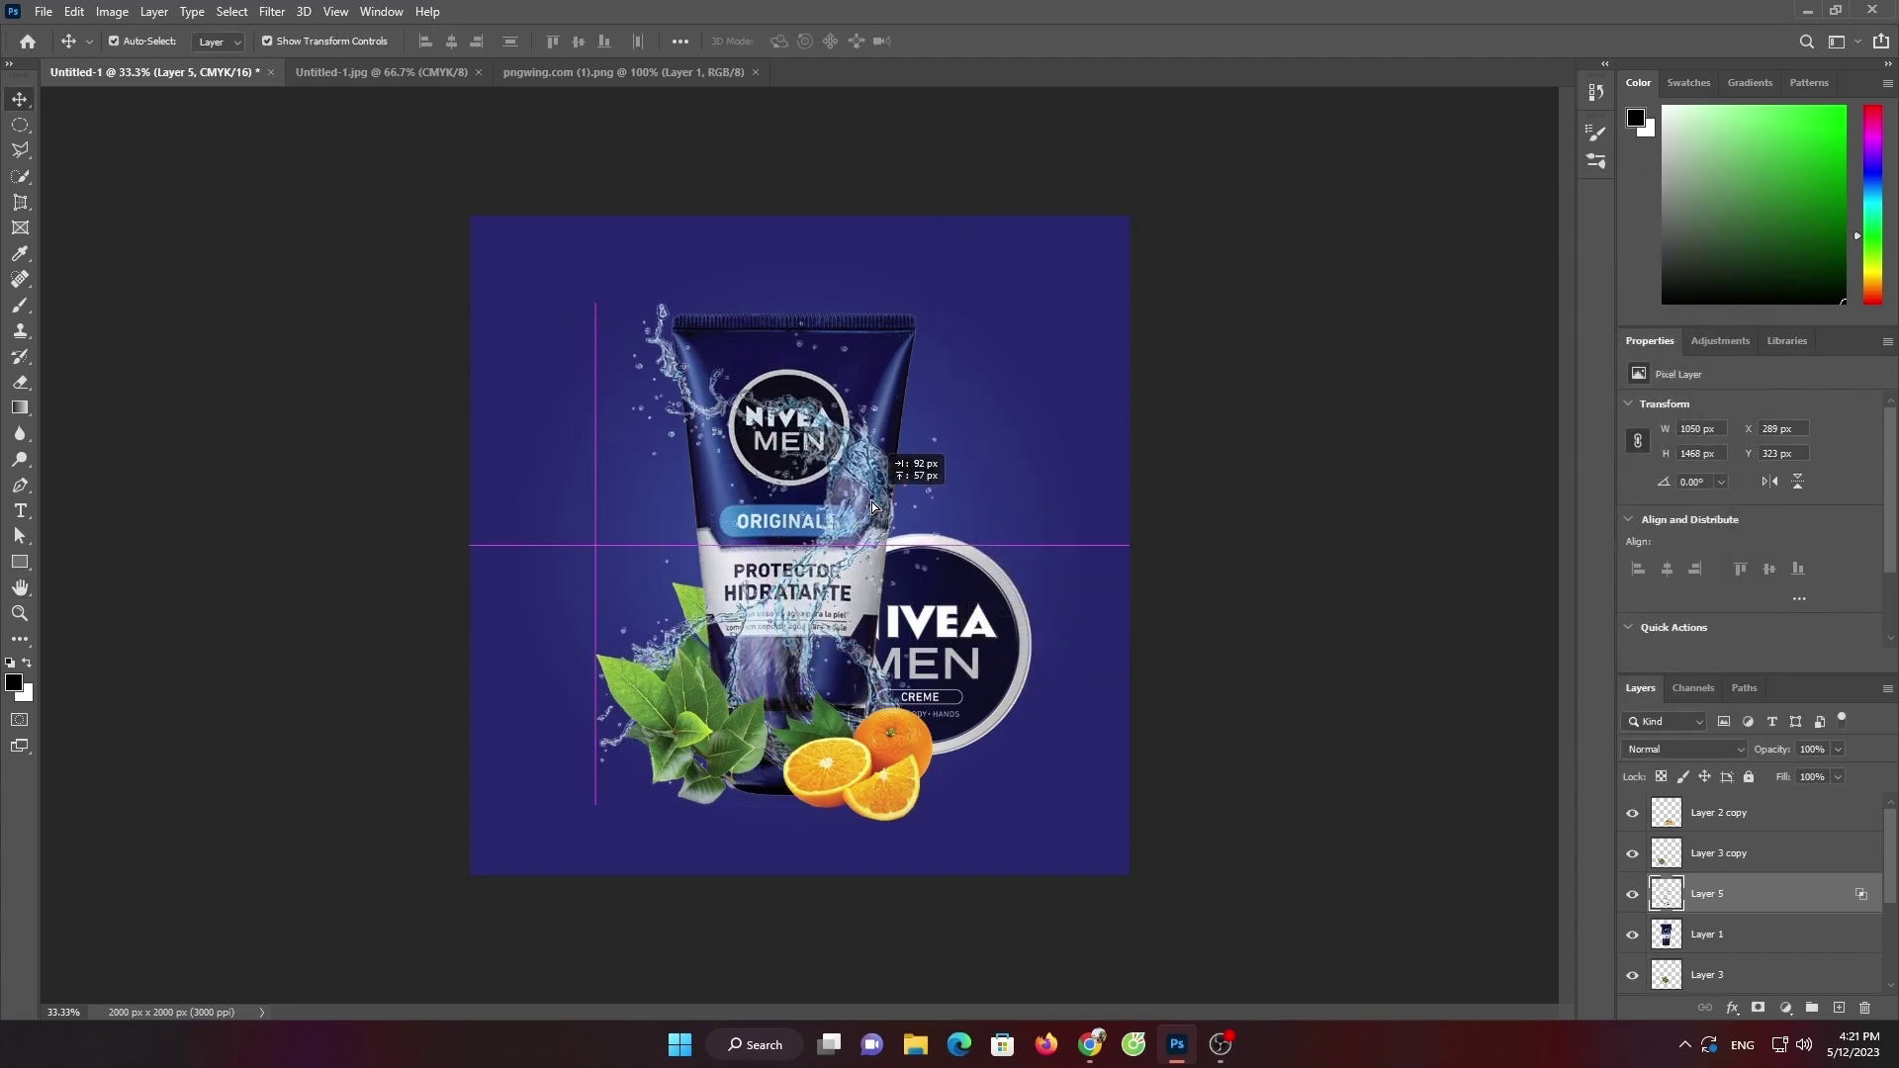
# Add a layer mask to splash Layer 5 and enlarge the splash about 114% to cover the tube
pyautogui.click(1758, 1009)
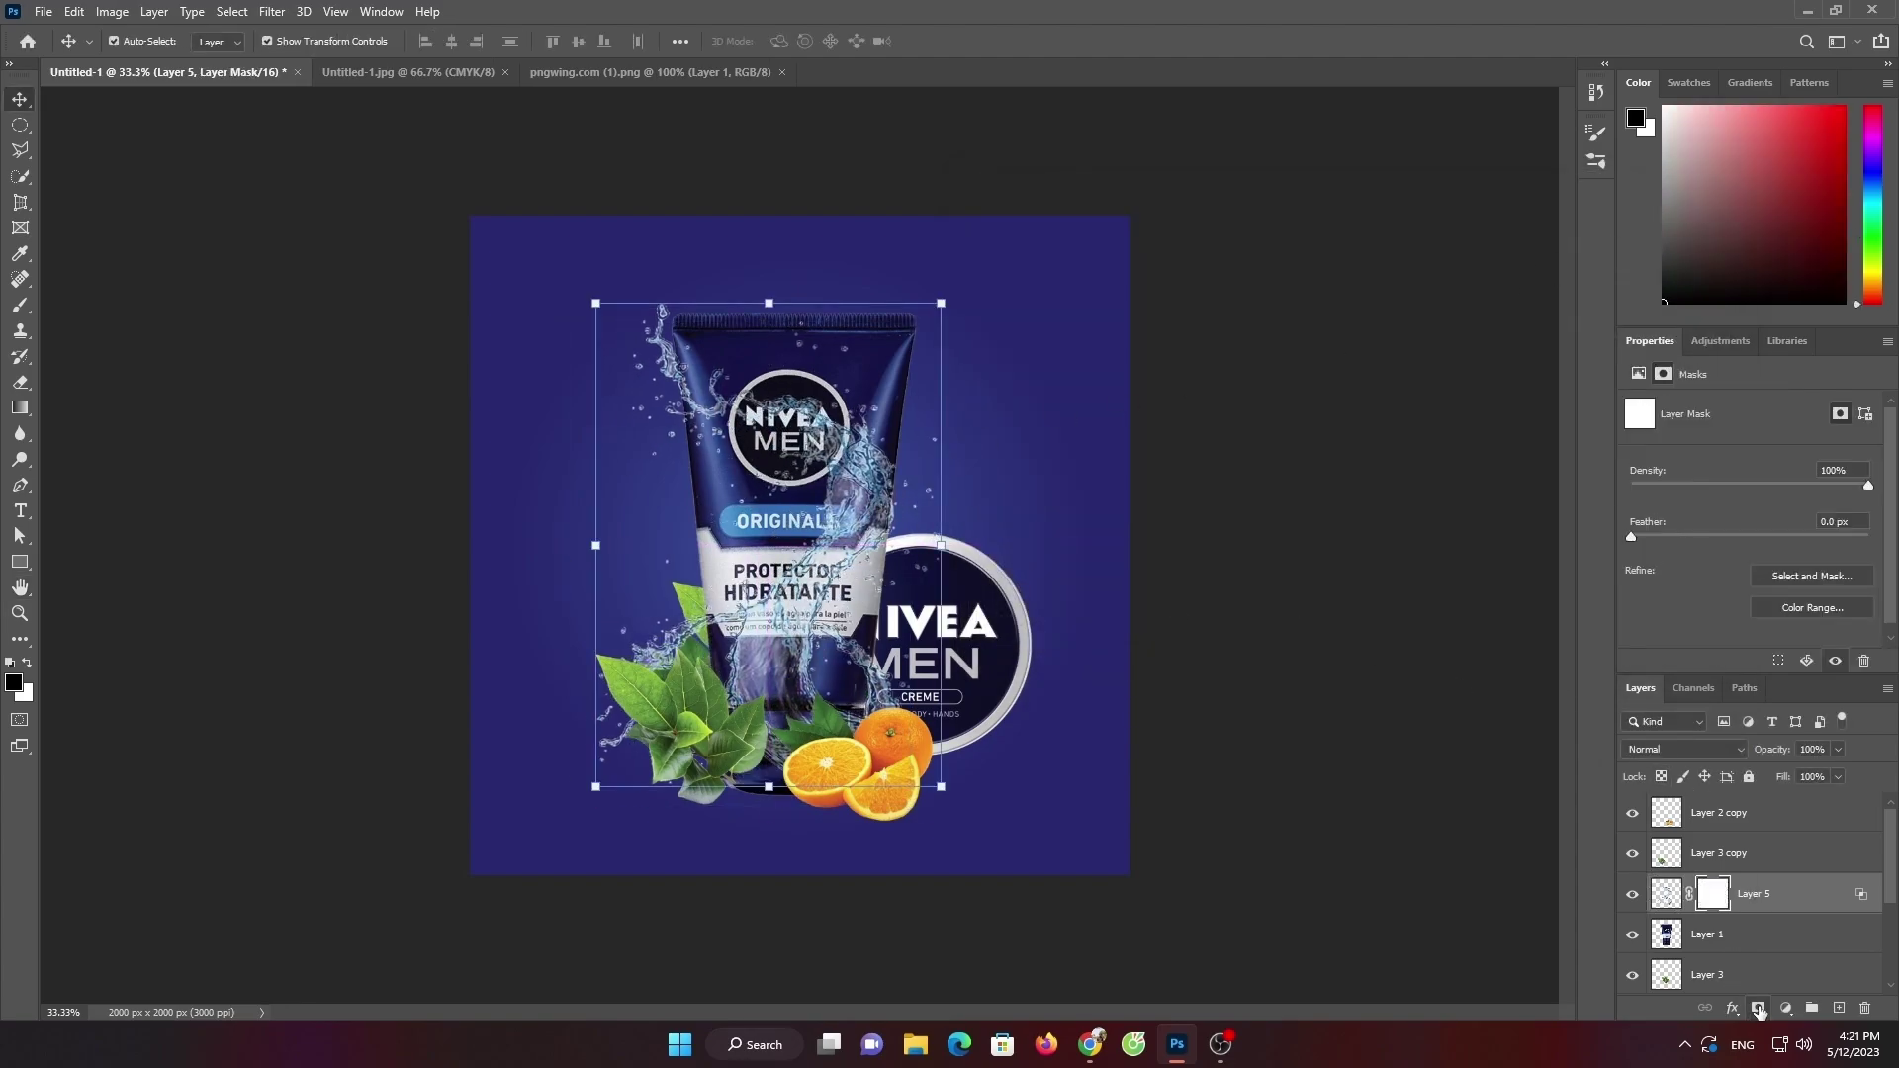
pyautogui.click(1670, 936)
pyautogui.rightClick(1671, 940)
pyautogui.click(1681, 598)
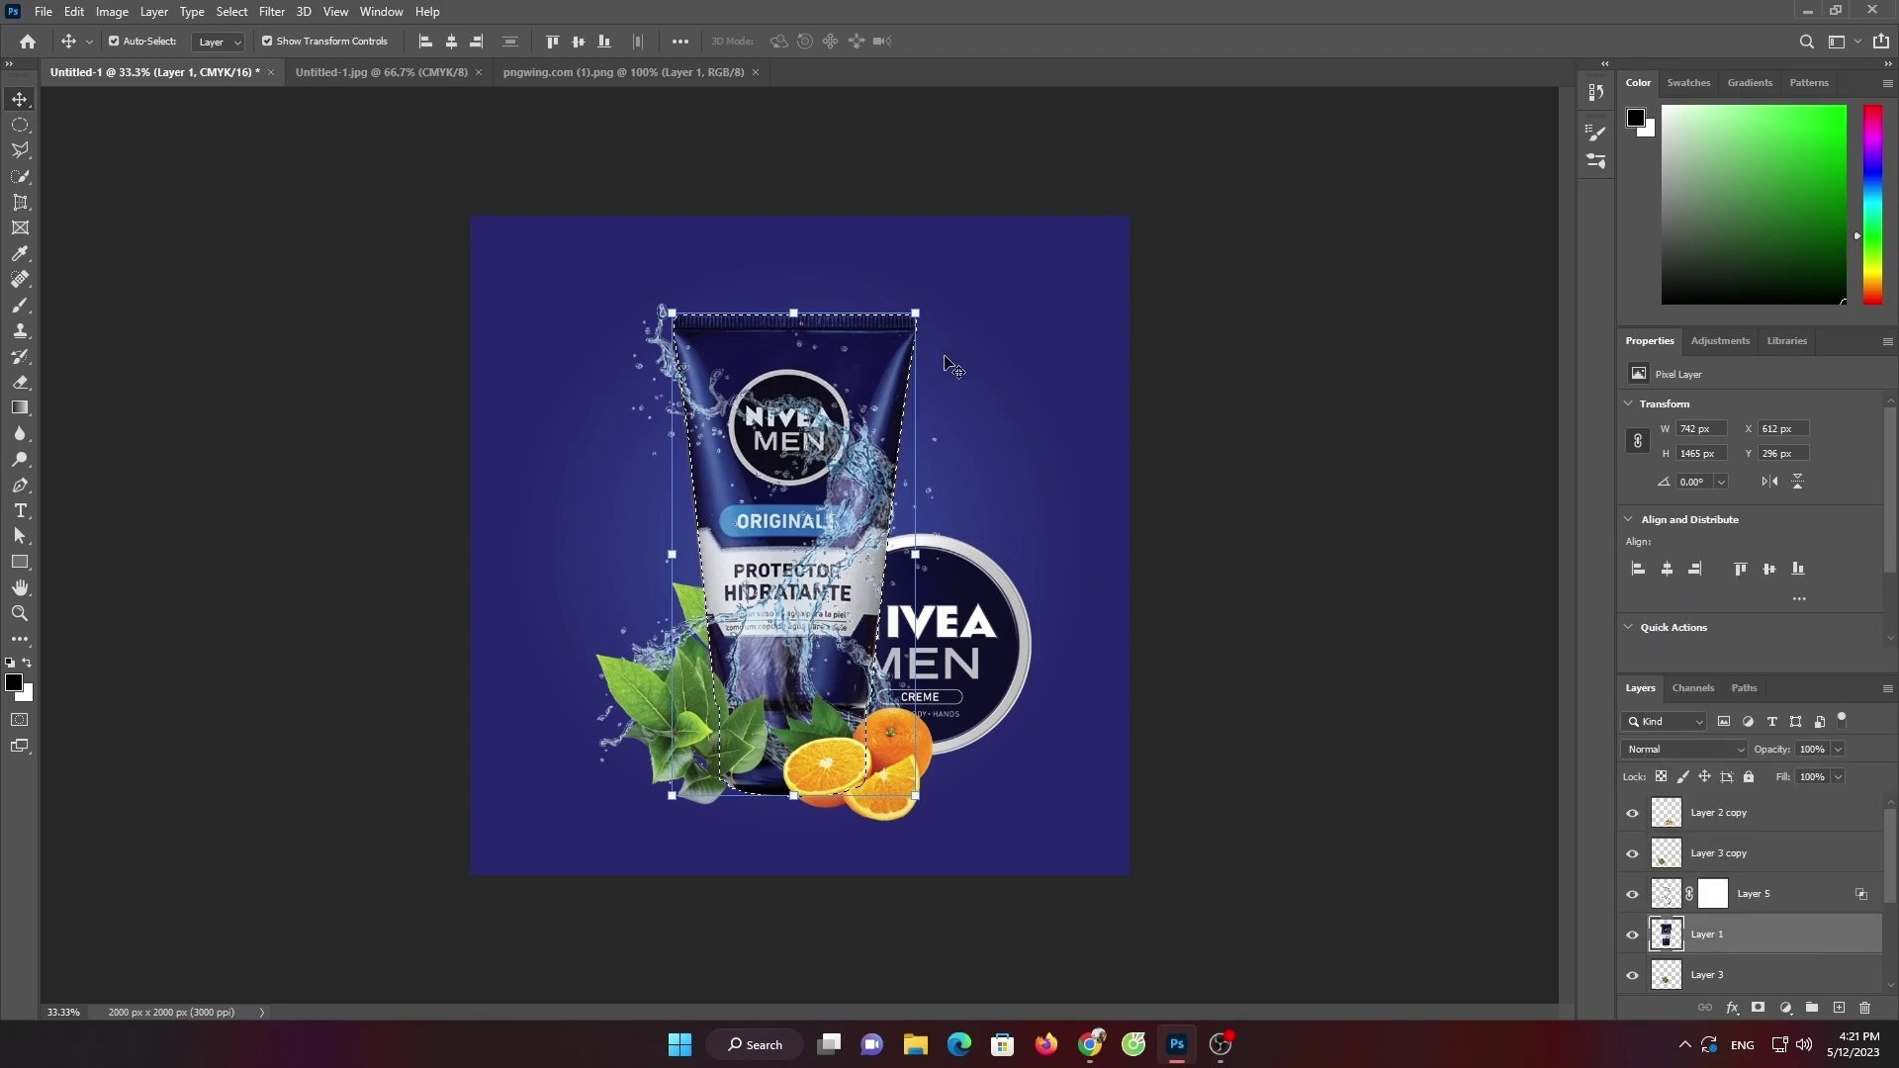
pyautogui.hotkey('ctrl', 'd')
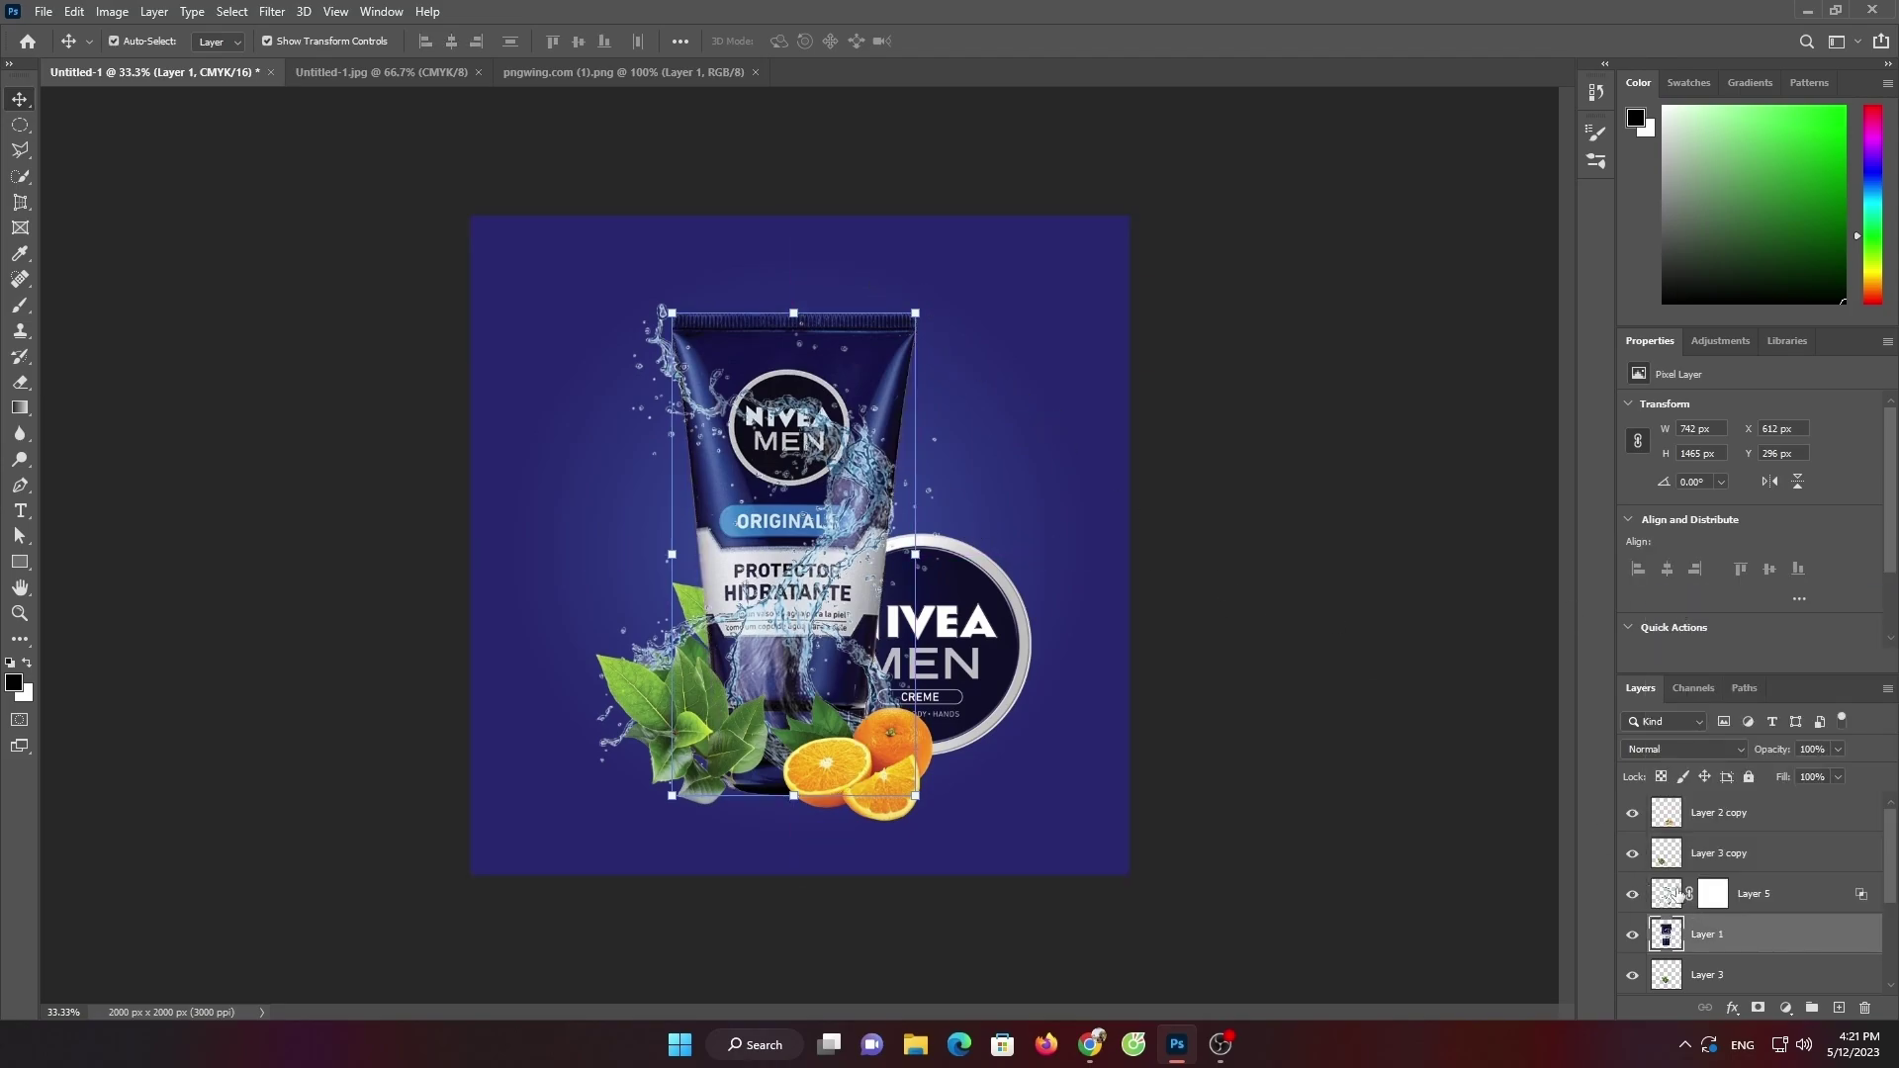
pyautogui.click(1676, 895)
pyautogui.moveTo(941, 303)
pyautogui.mouseDown()
pyautogui.moveTo(1017, 214)
pyautogui.moveTo(1004, 256)
pyautogui.mouseUp()
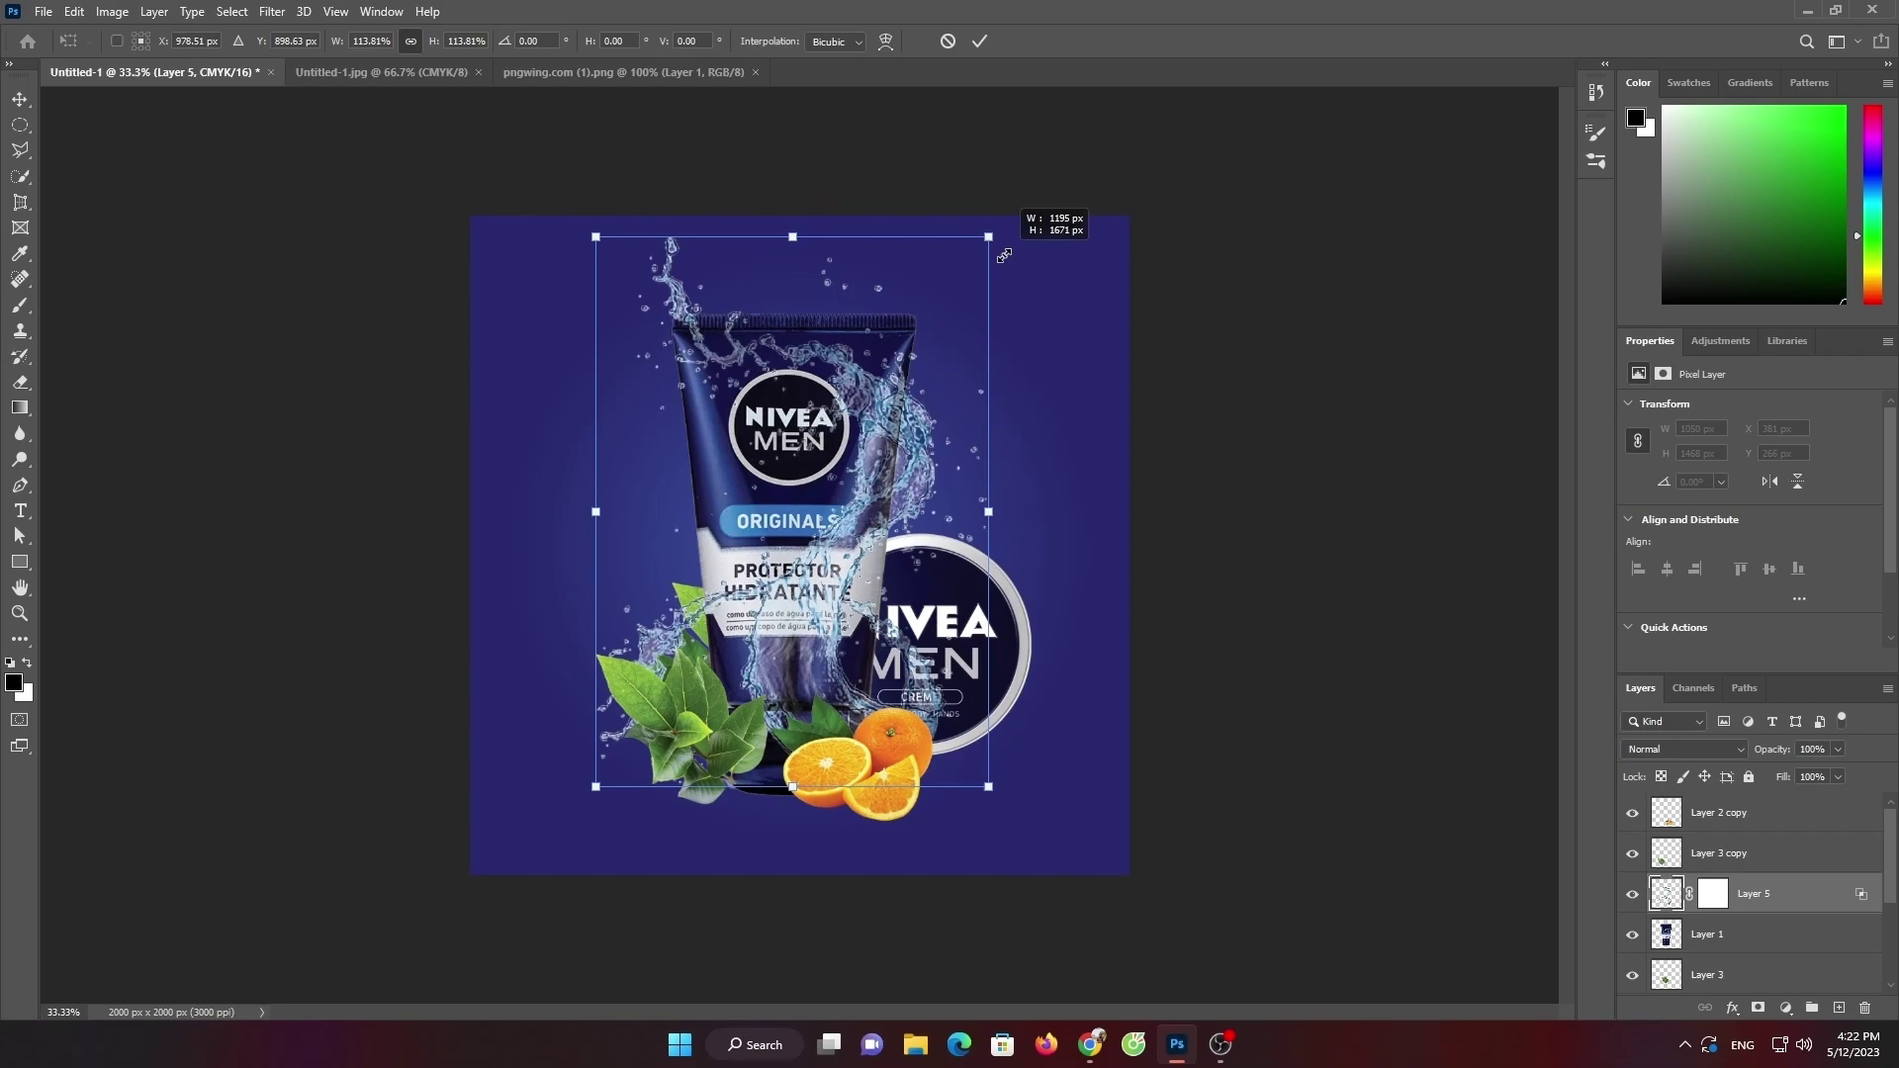
pyautogui.click(979, 41)
# Load Layer 1's tube outline as a selection and target Layer 5's mask
pyautogui.click(1191, 511)
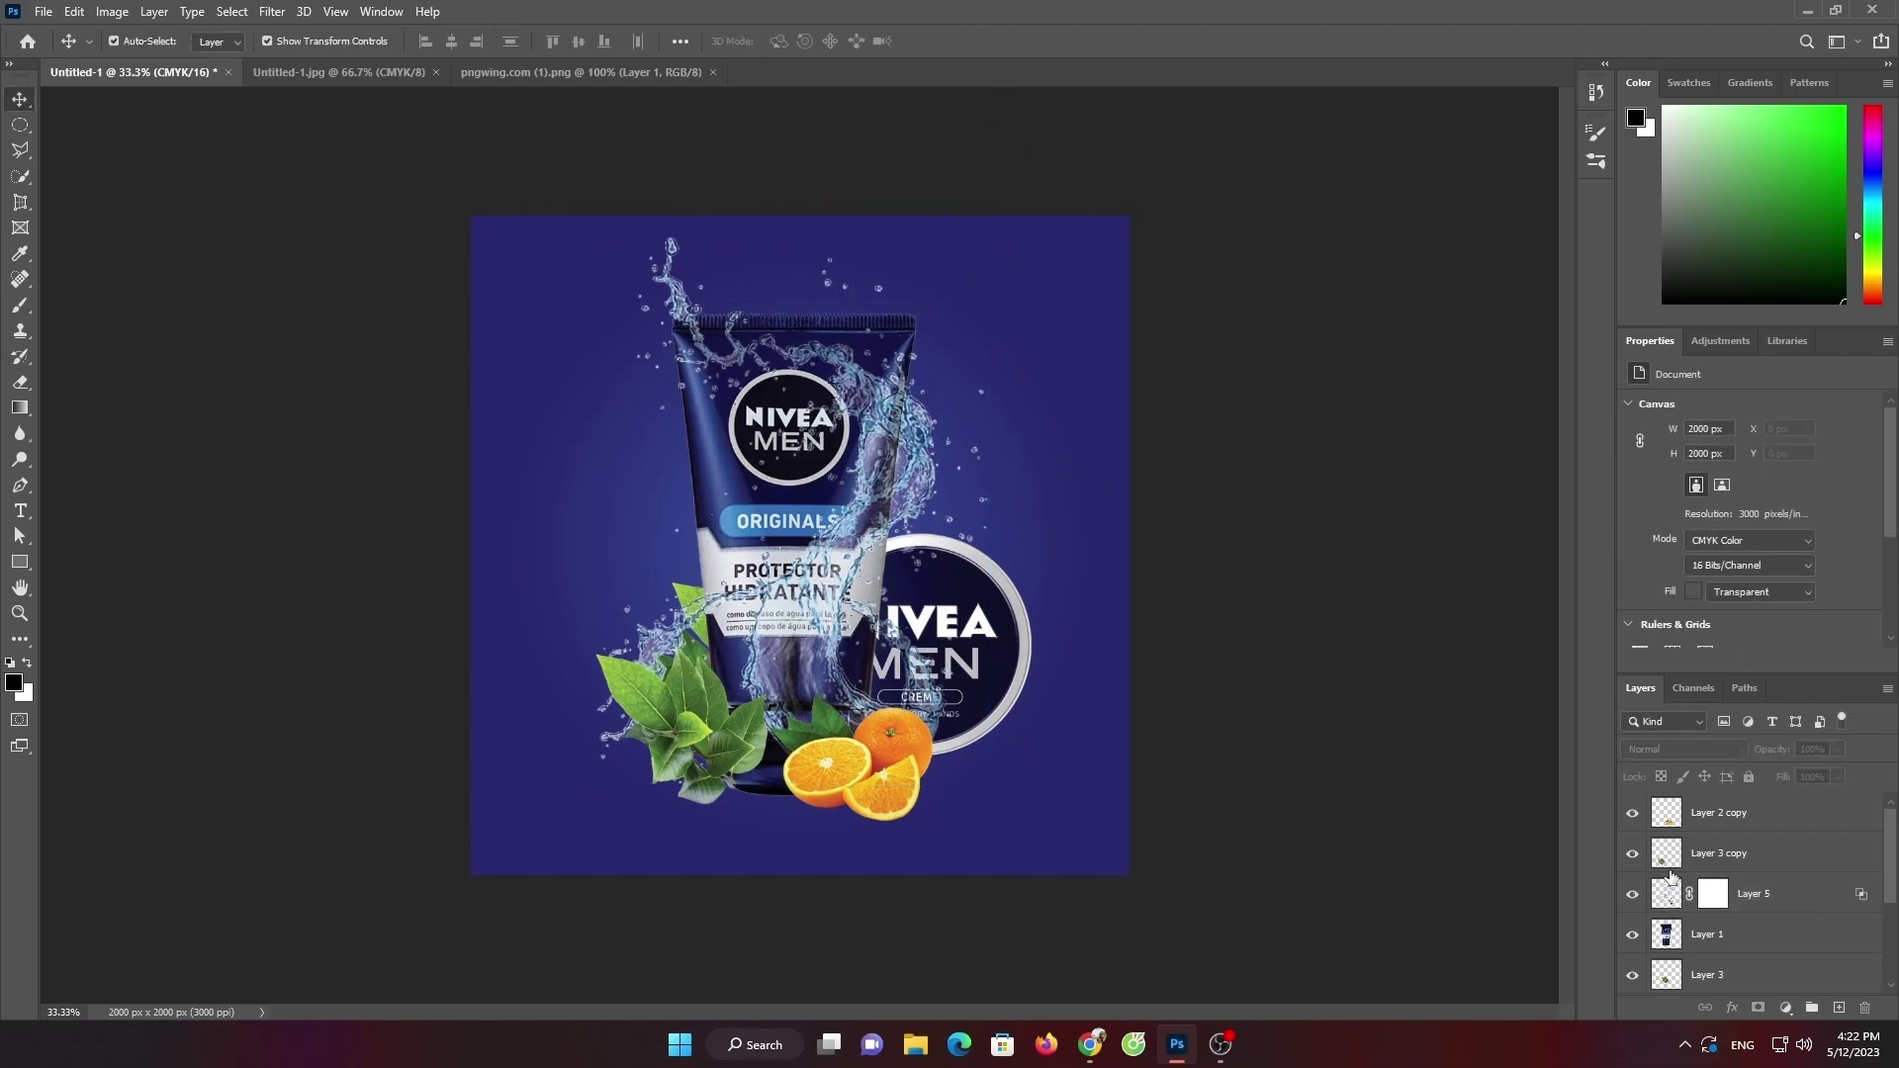
pyautogui.click(1666, 936)
pyautogui.rightClick(1700, 936)
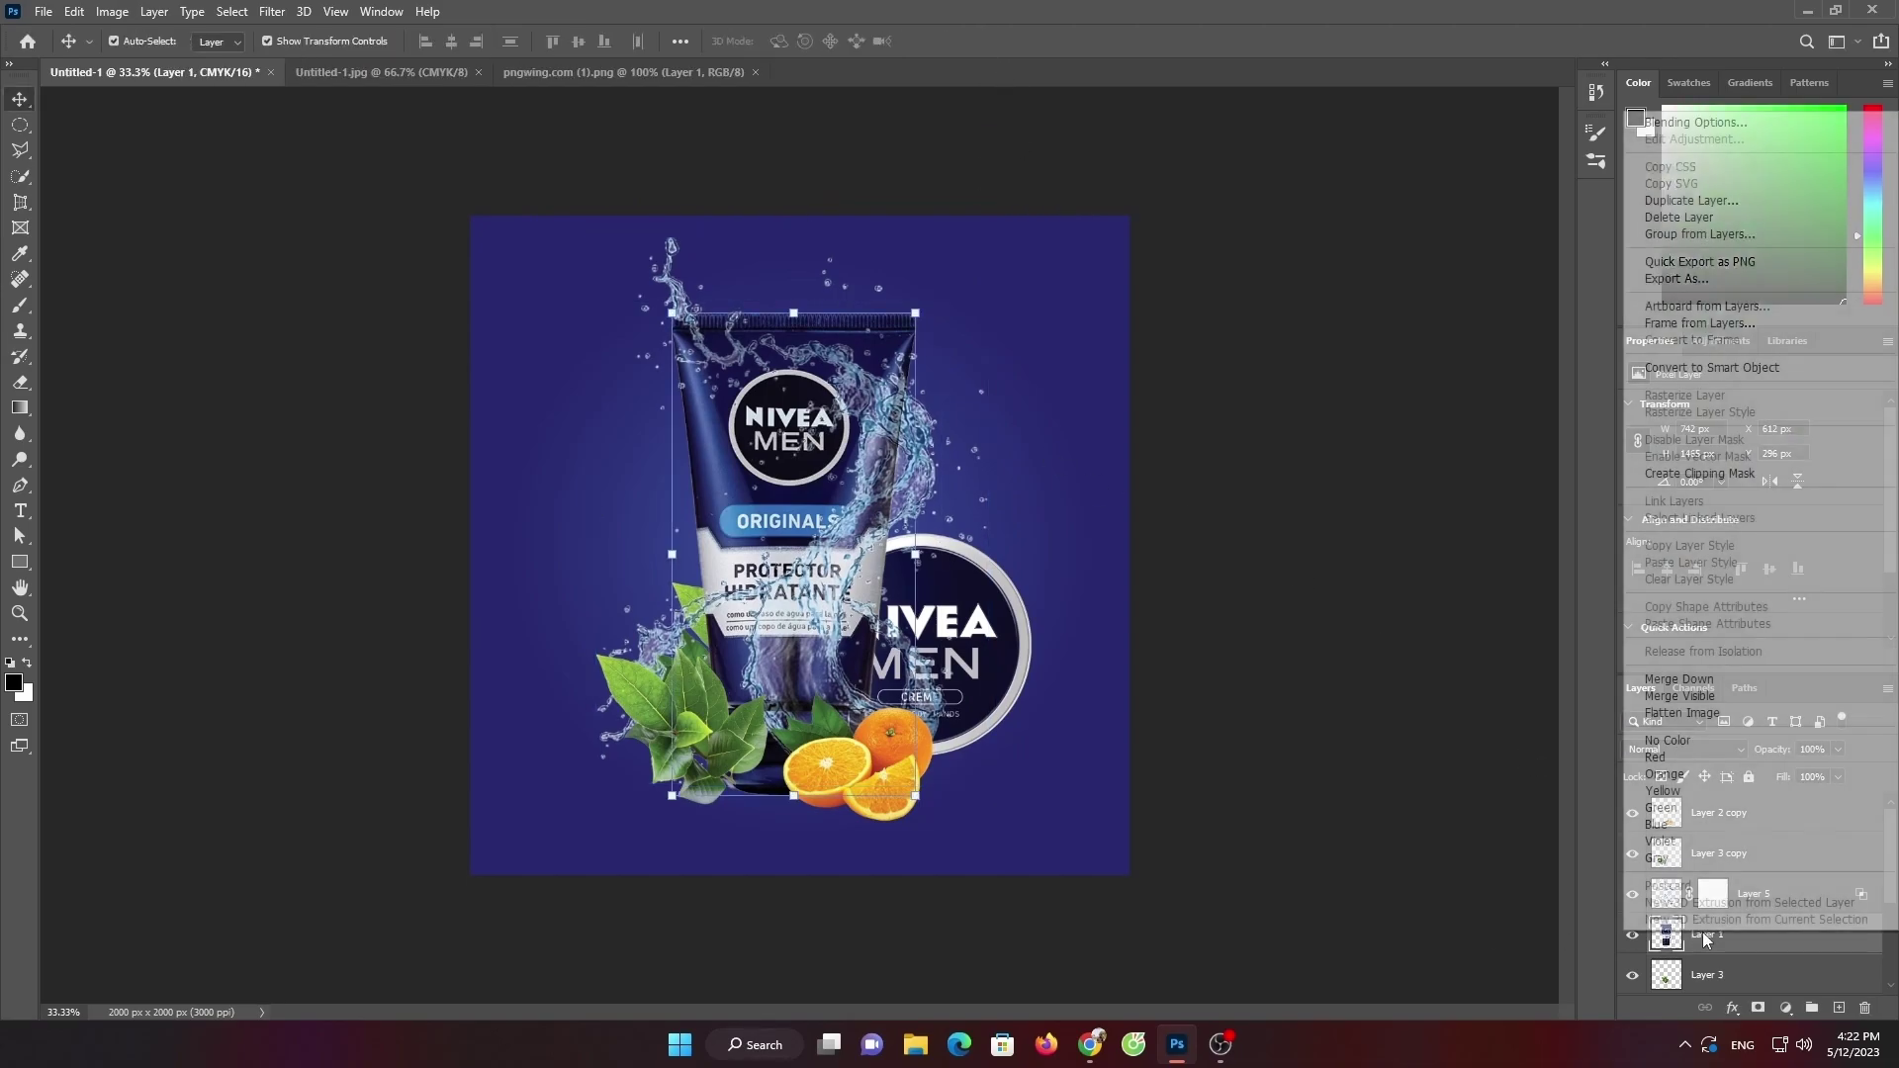
pyautogui.press('Escape')
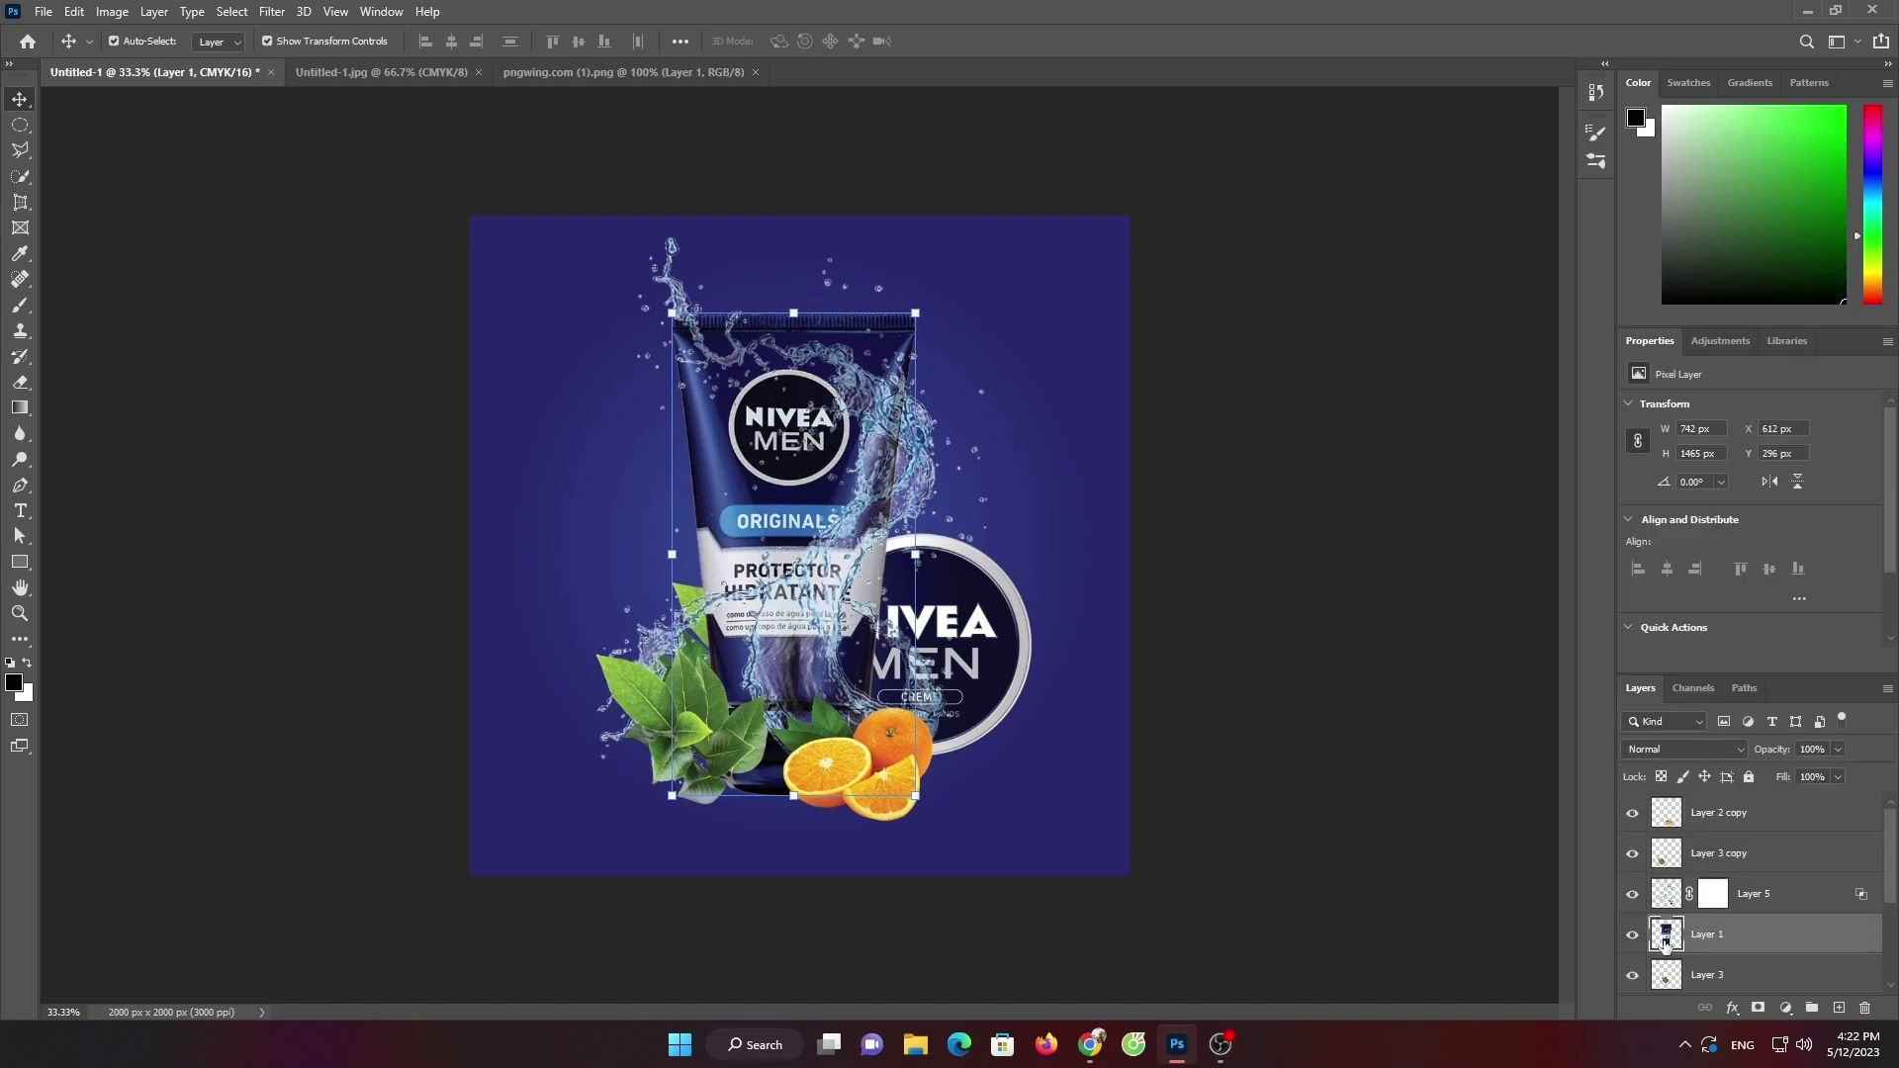
pyautogui.rightClick(1667, 936)
pyautogui.click(1682, 599)
pyautogui.click(1713, 893)
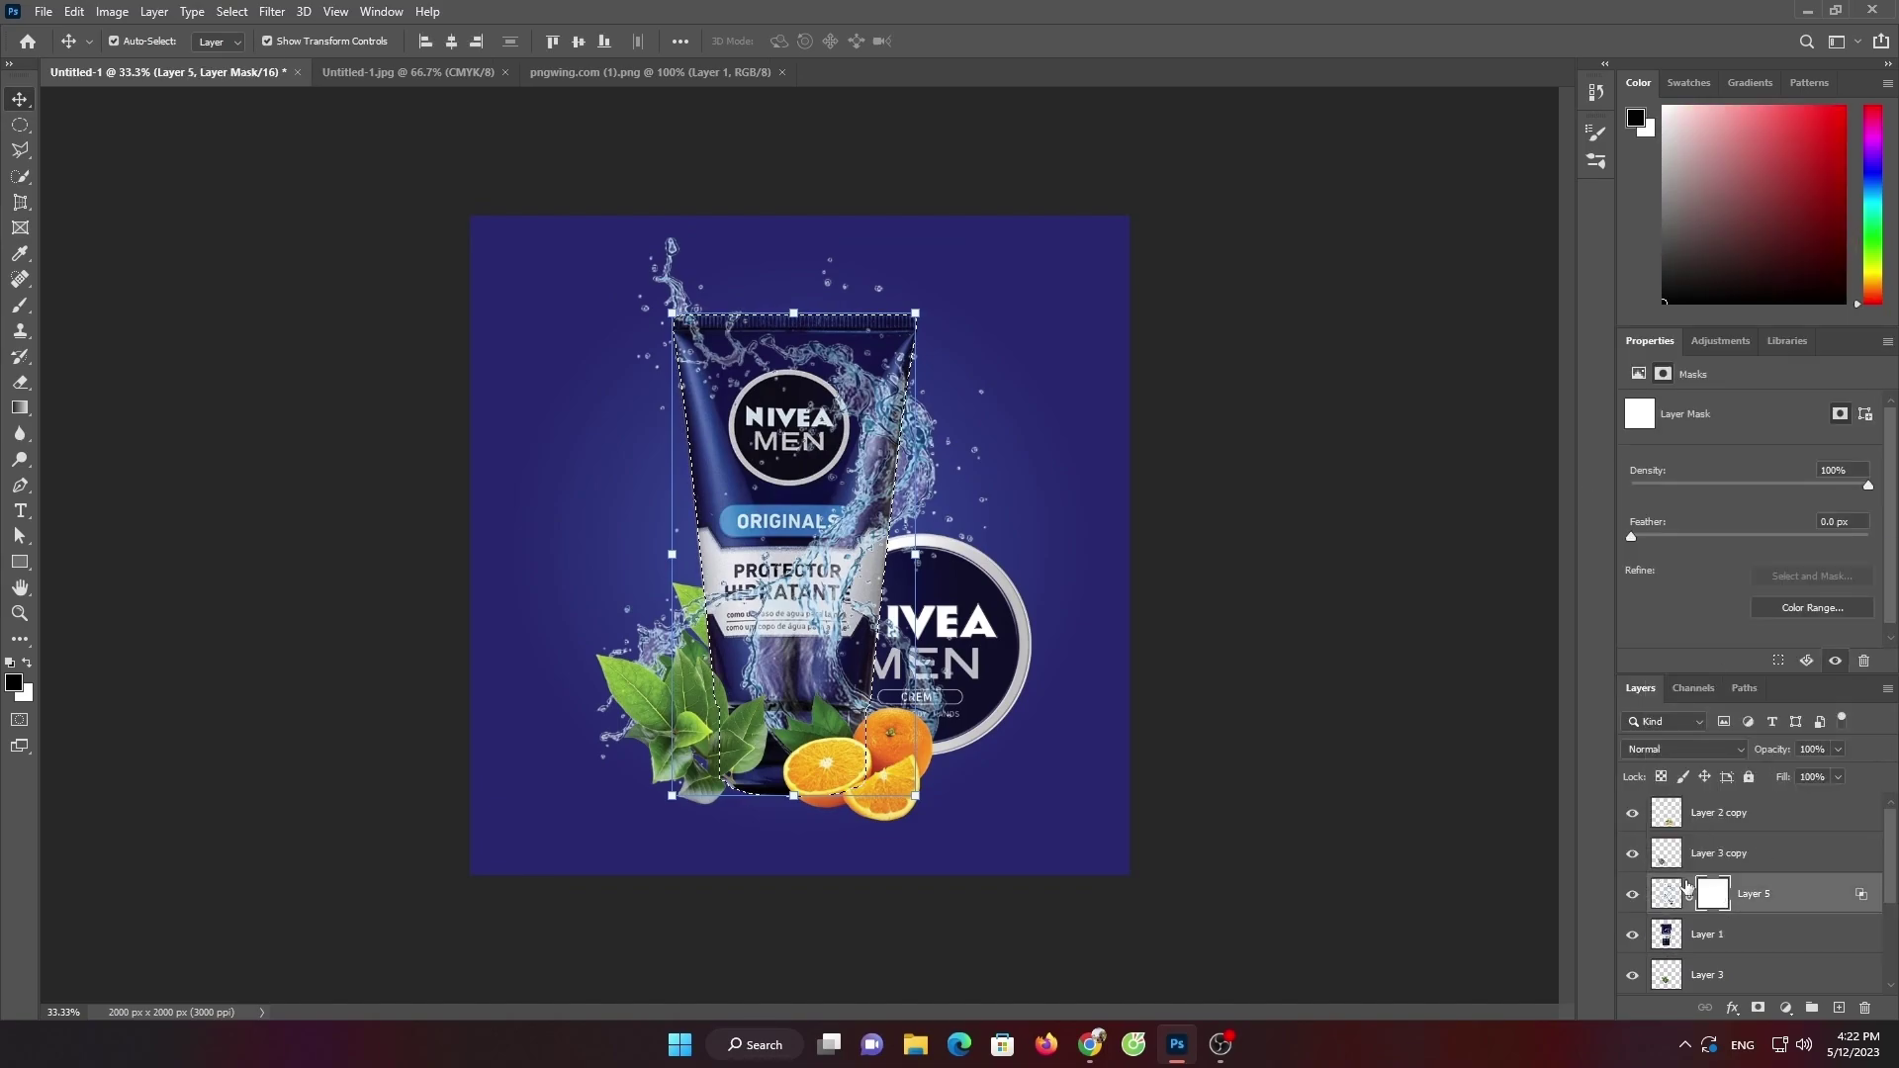
# Brush out the splash over the tube top and label corner, shrinking the brush to 90
pyautogui.click(20, 305)
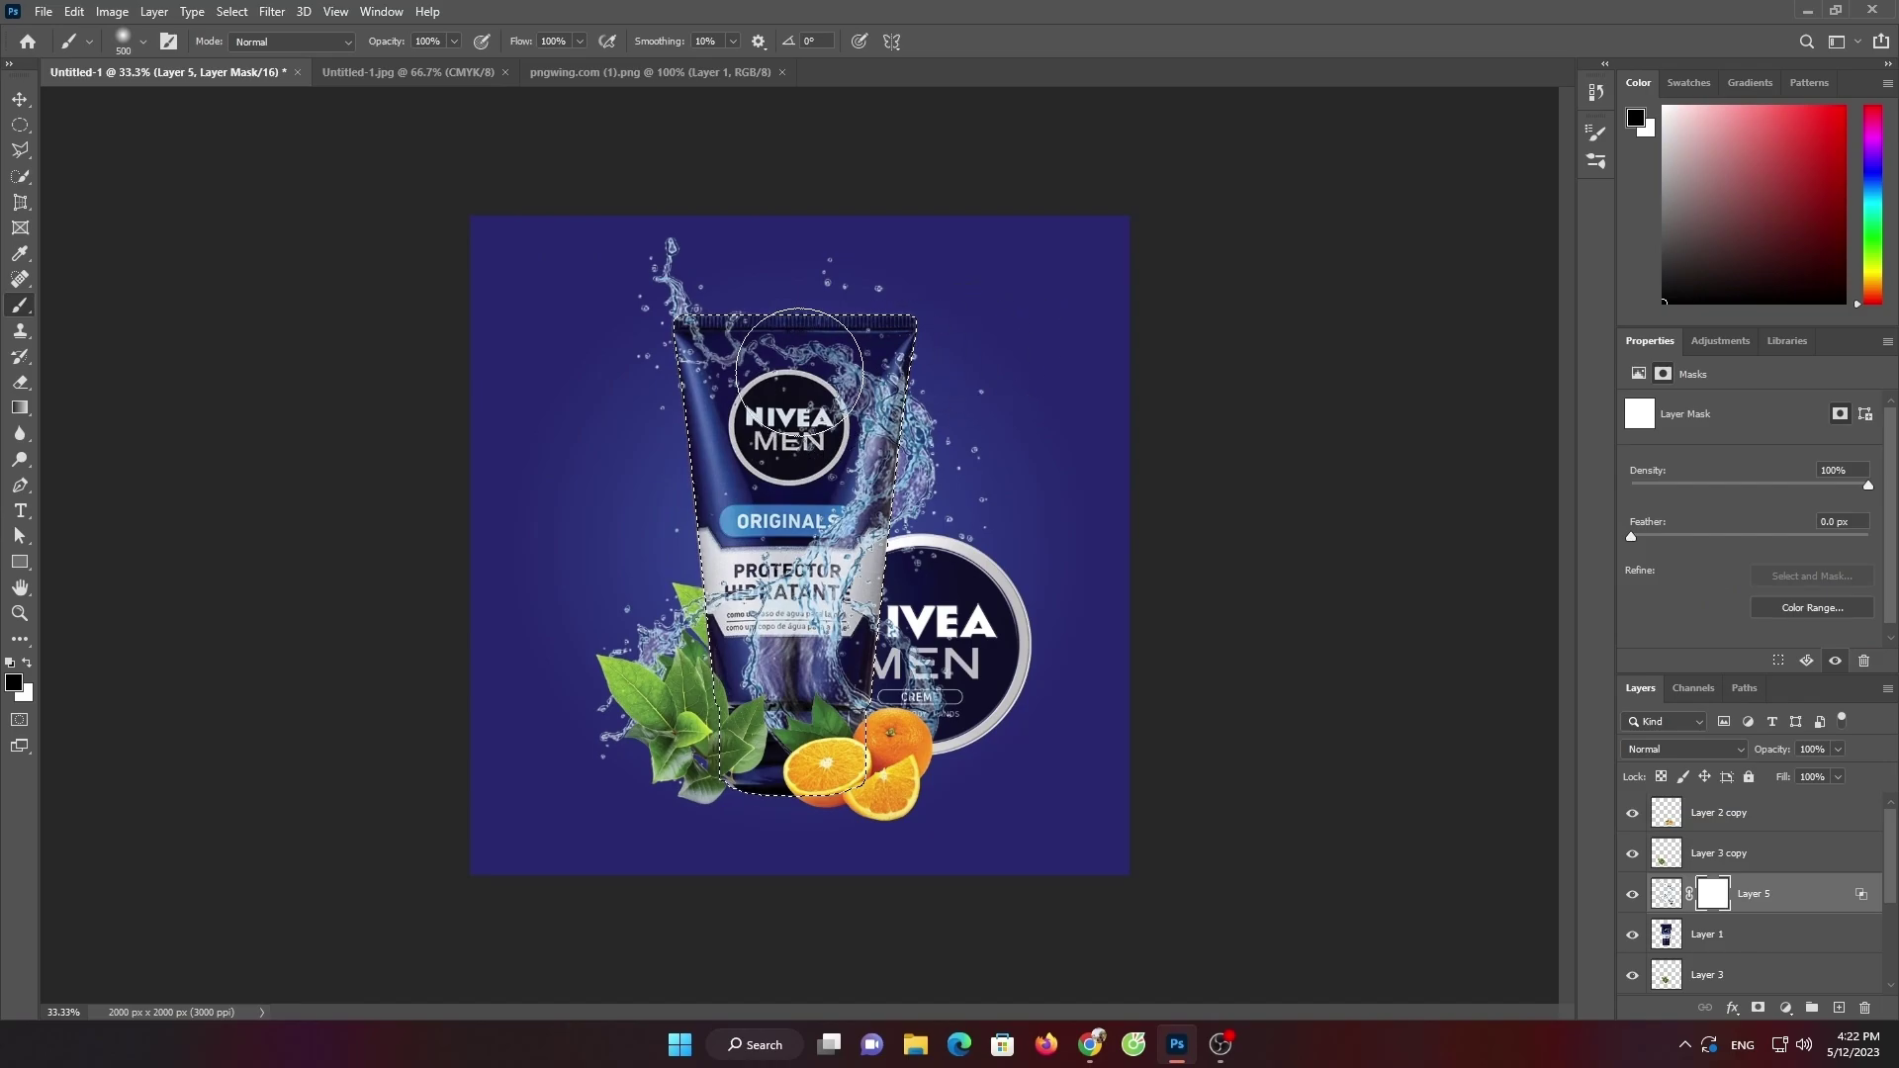
pyautogui.moveTo(796, 376)
pyautogui.mouseDown()
pyautogui.moveTo(716, 392)
pyautogui.moveTo(859, 361)
pyautogui.mouseUp()
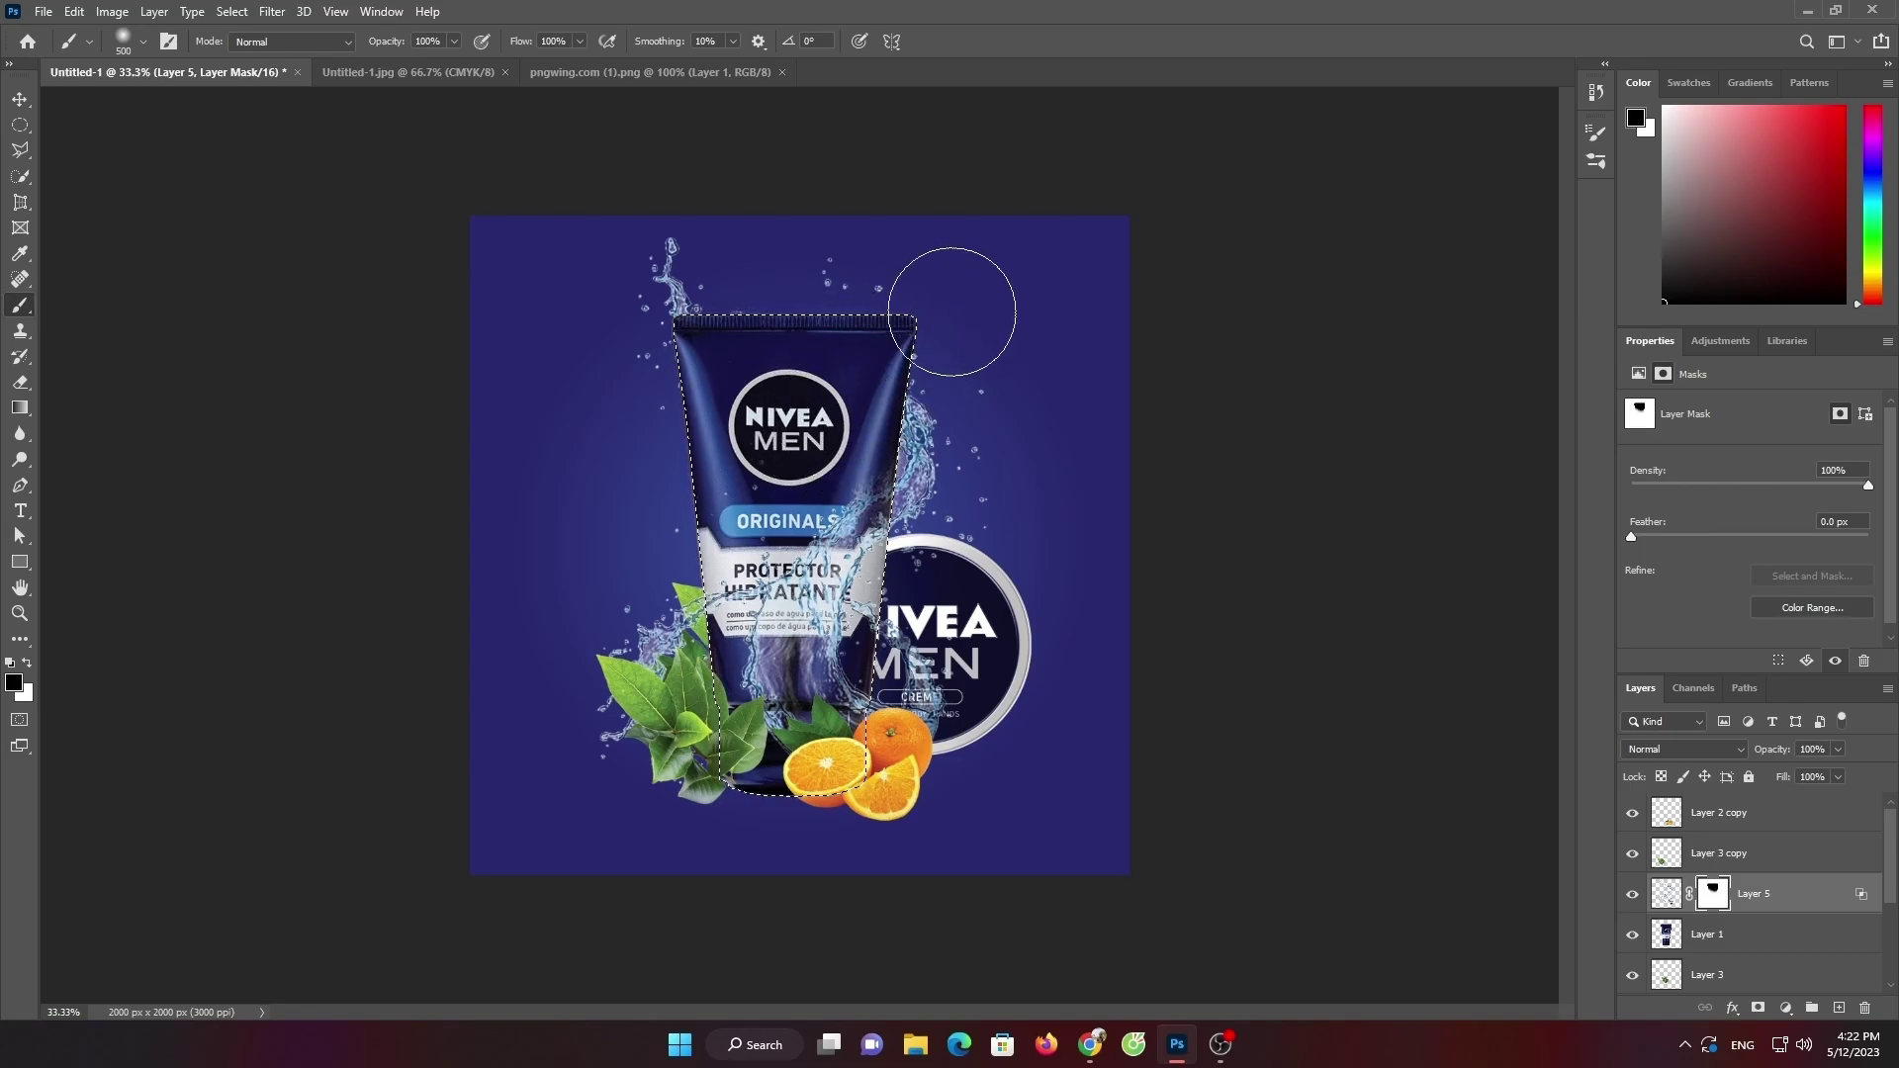
pyautogui.scroll(3, 761, 592)
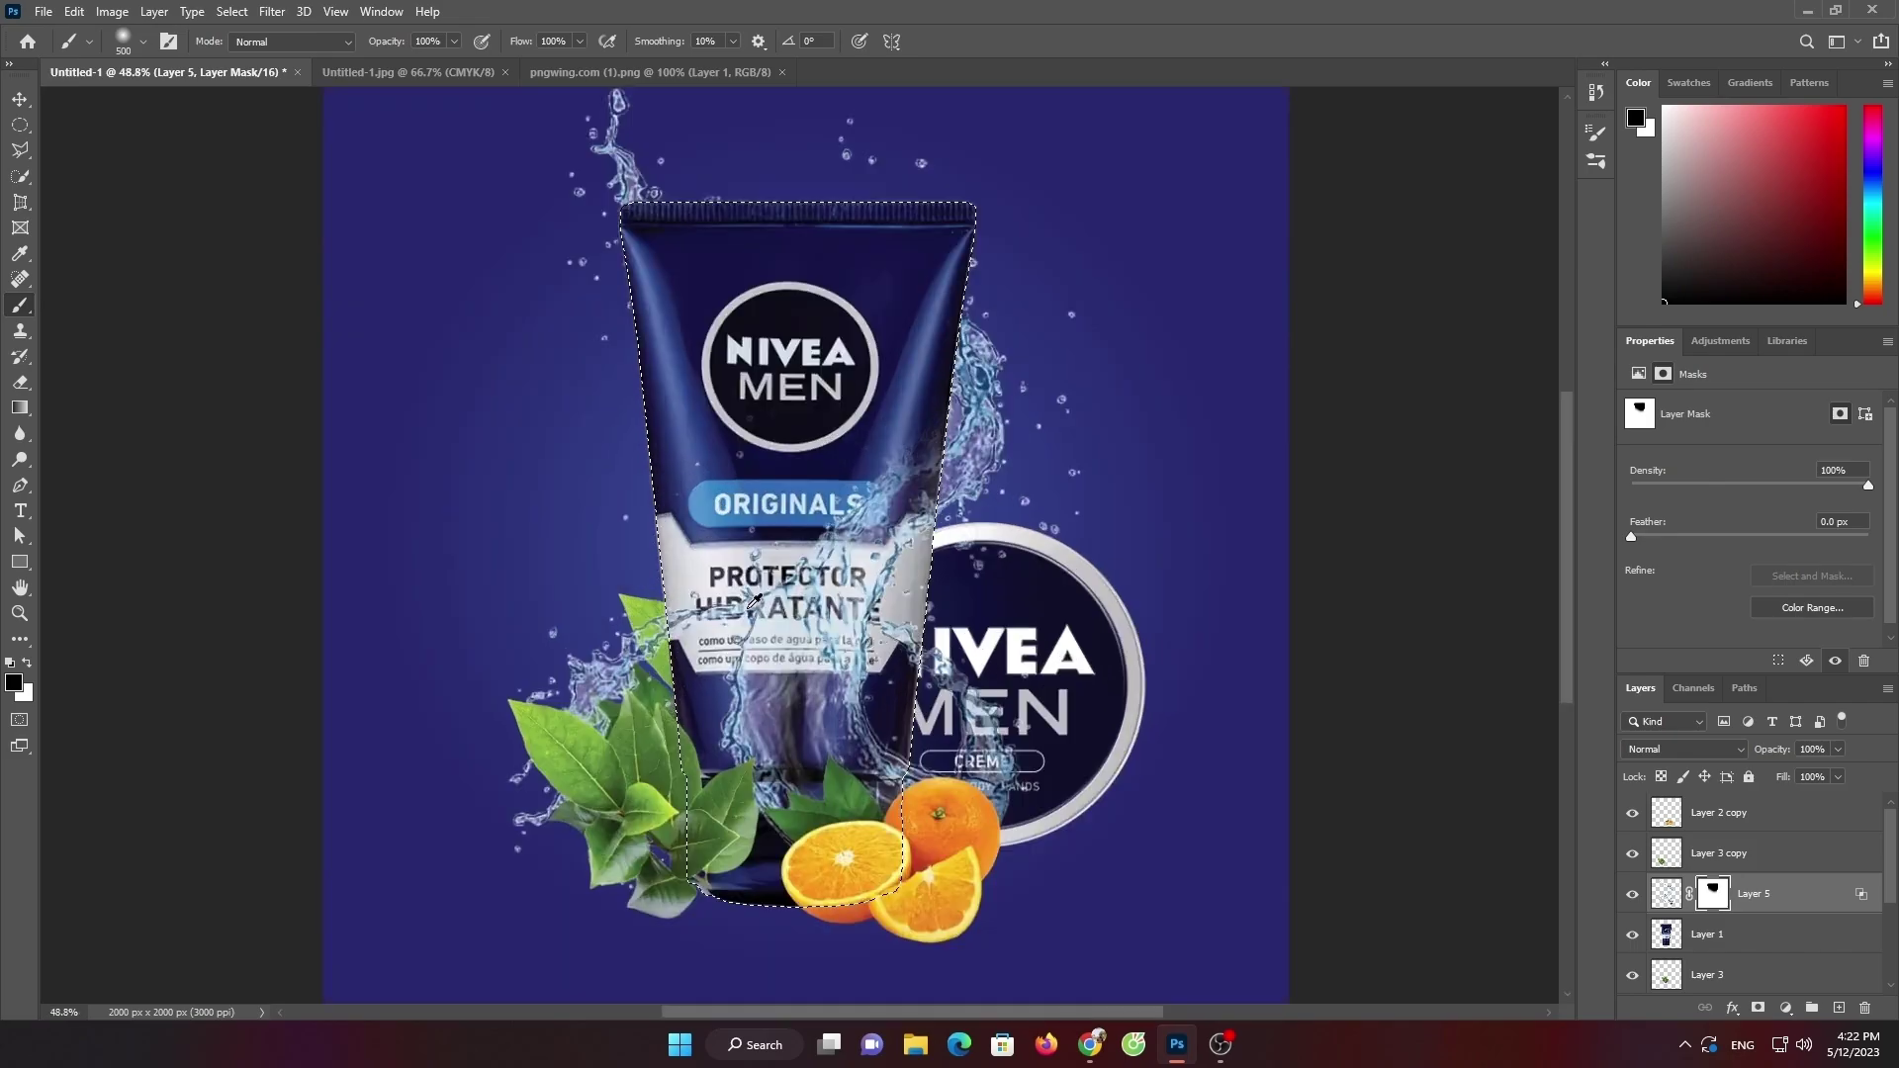
pyautogui.press('[')
pyautogui.press('[')
pyautogui.press('[')
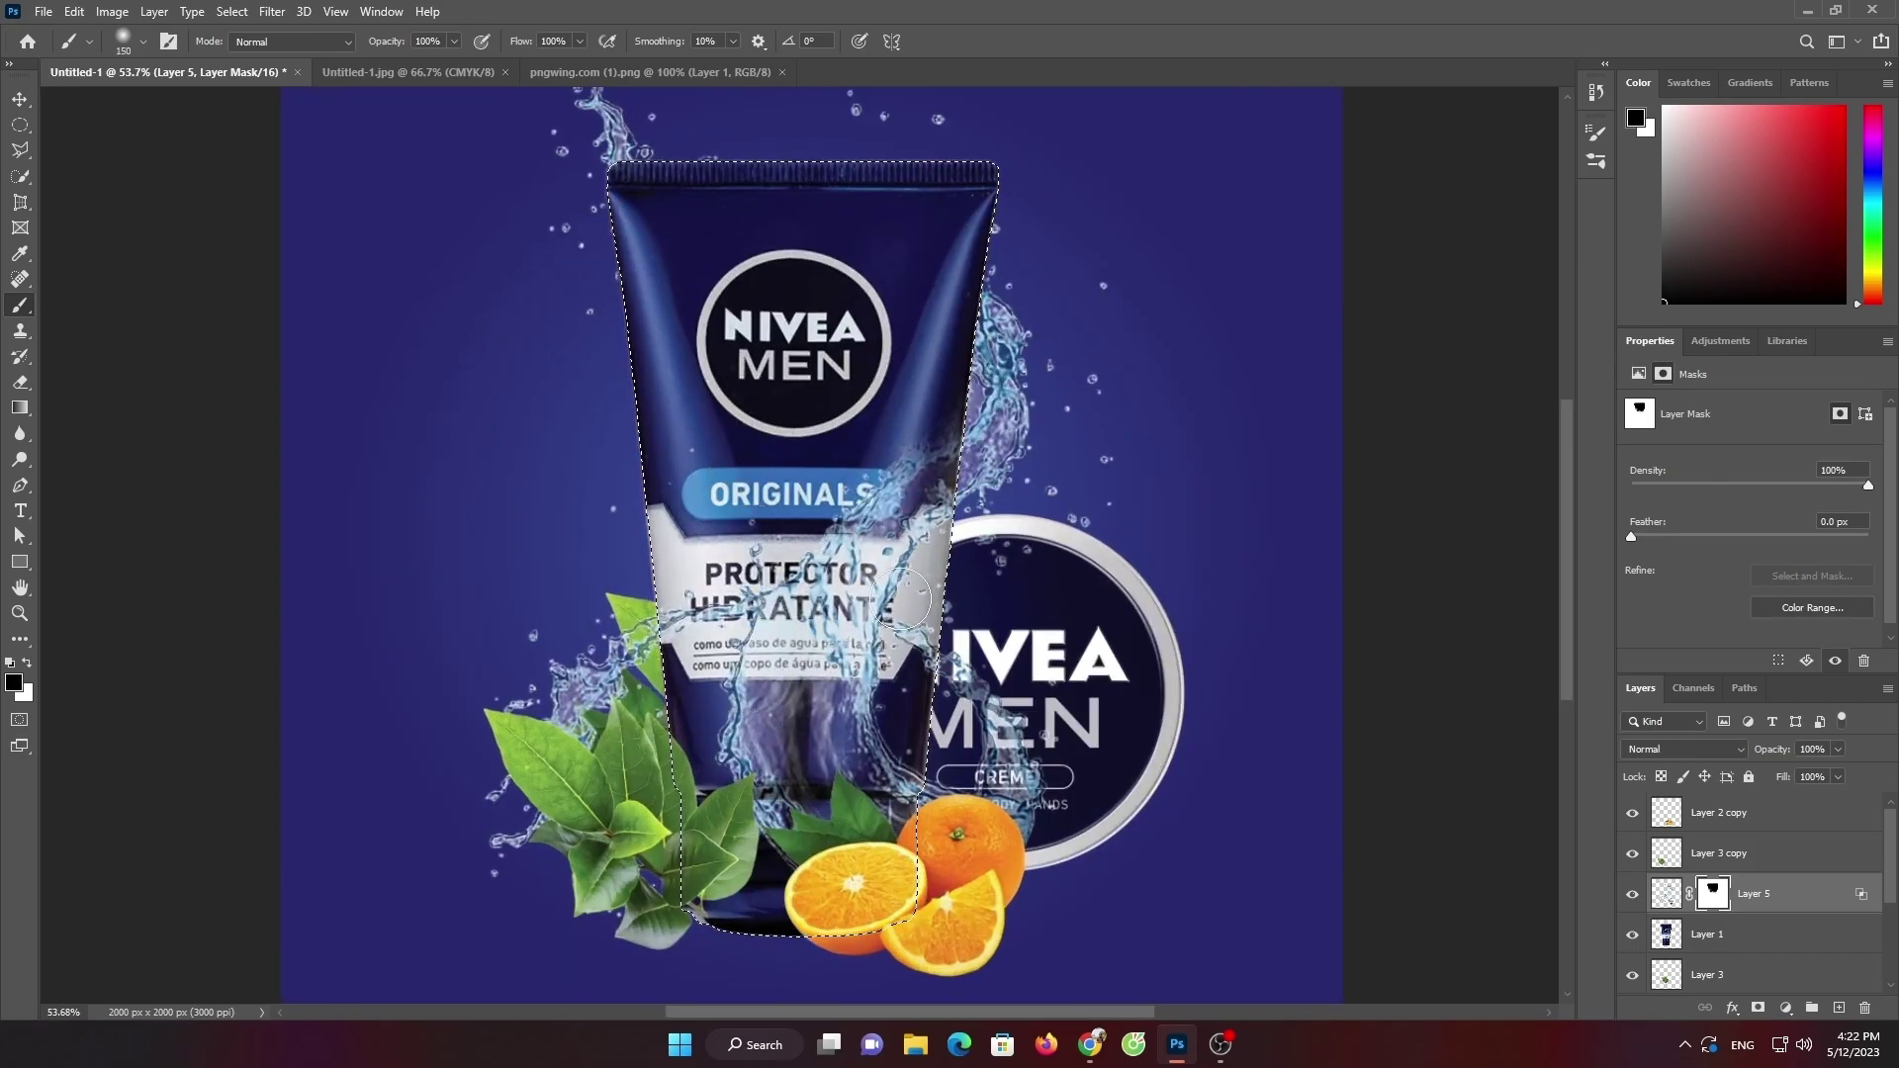
pyautogui.press('[')
pyautogui.press('[')
pyautogui.press('[')
pyautogui.scroll(3, 915, 616)
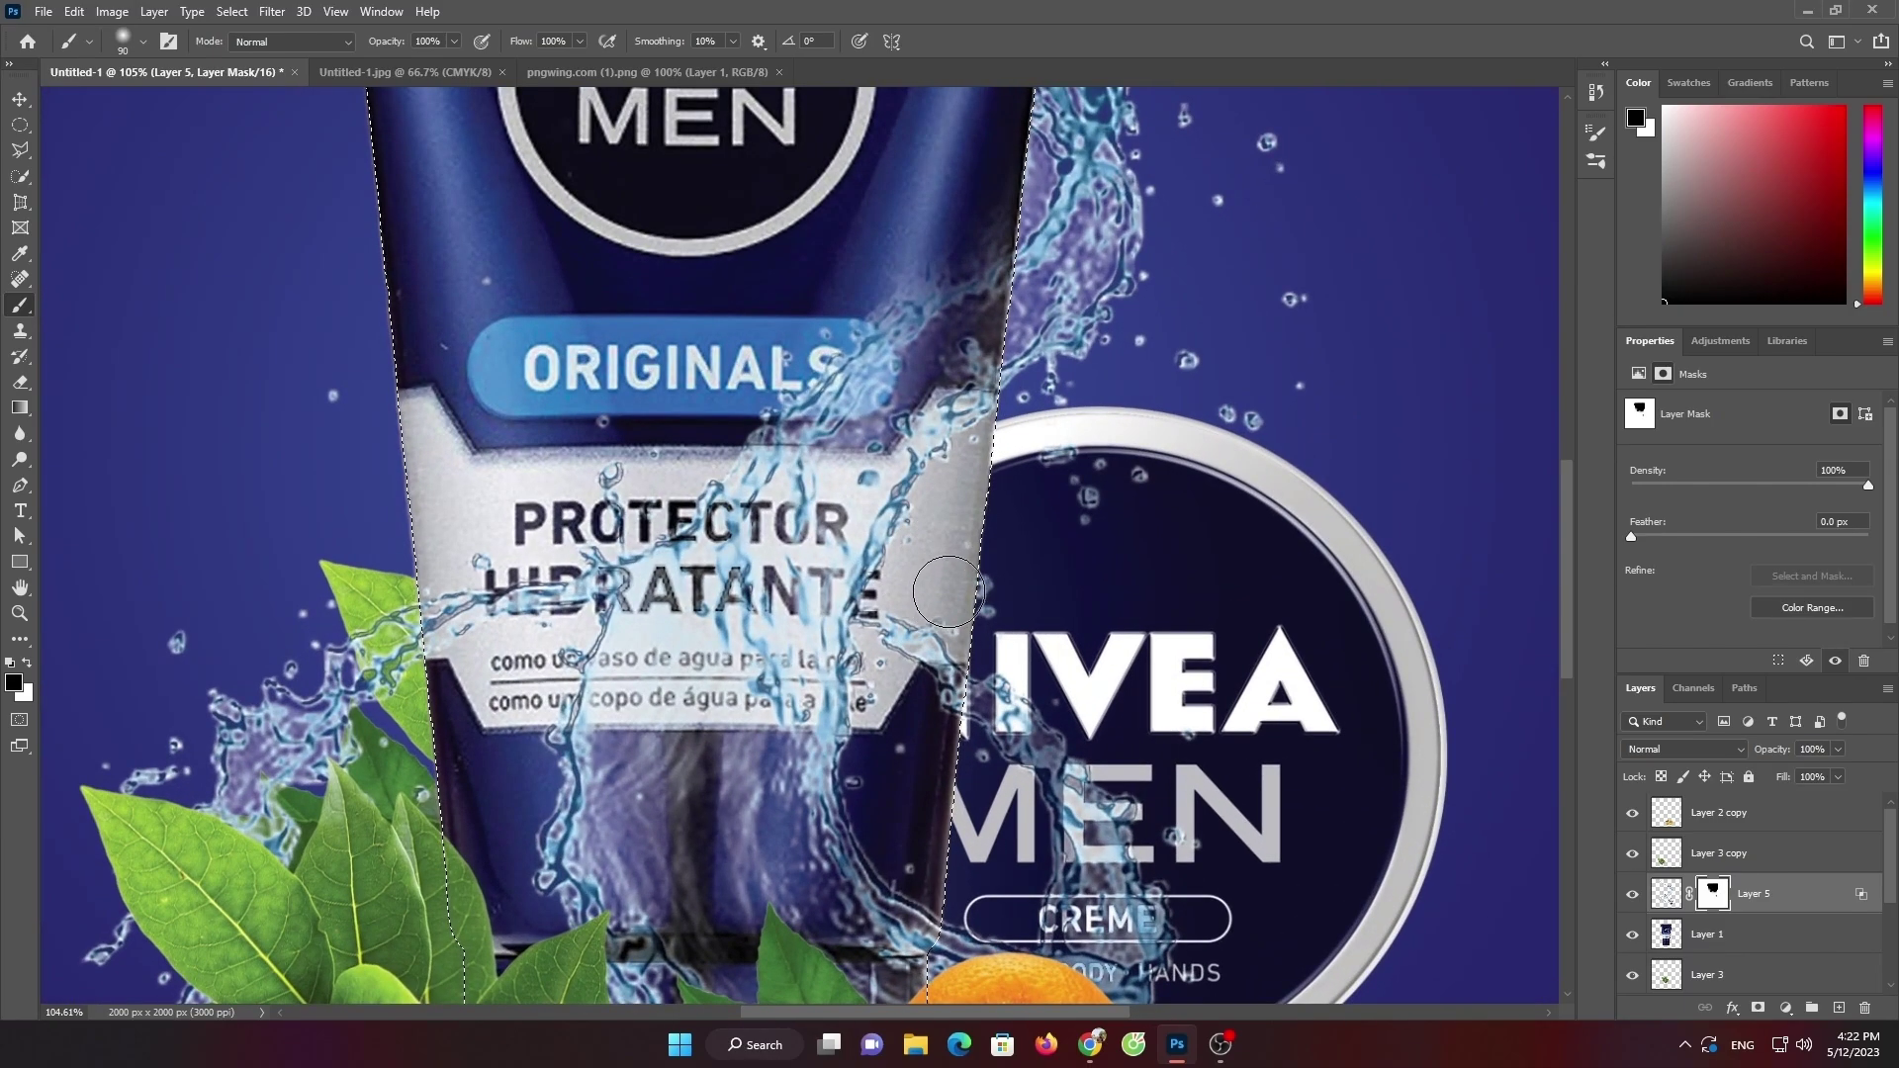
pyautogui.moveTo(915, 682); pyautogui.dragTo(985, 425)
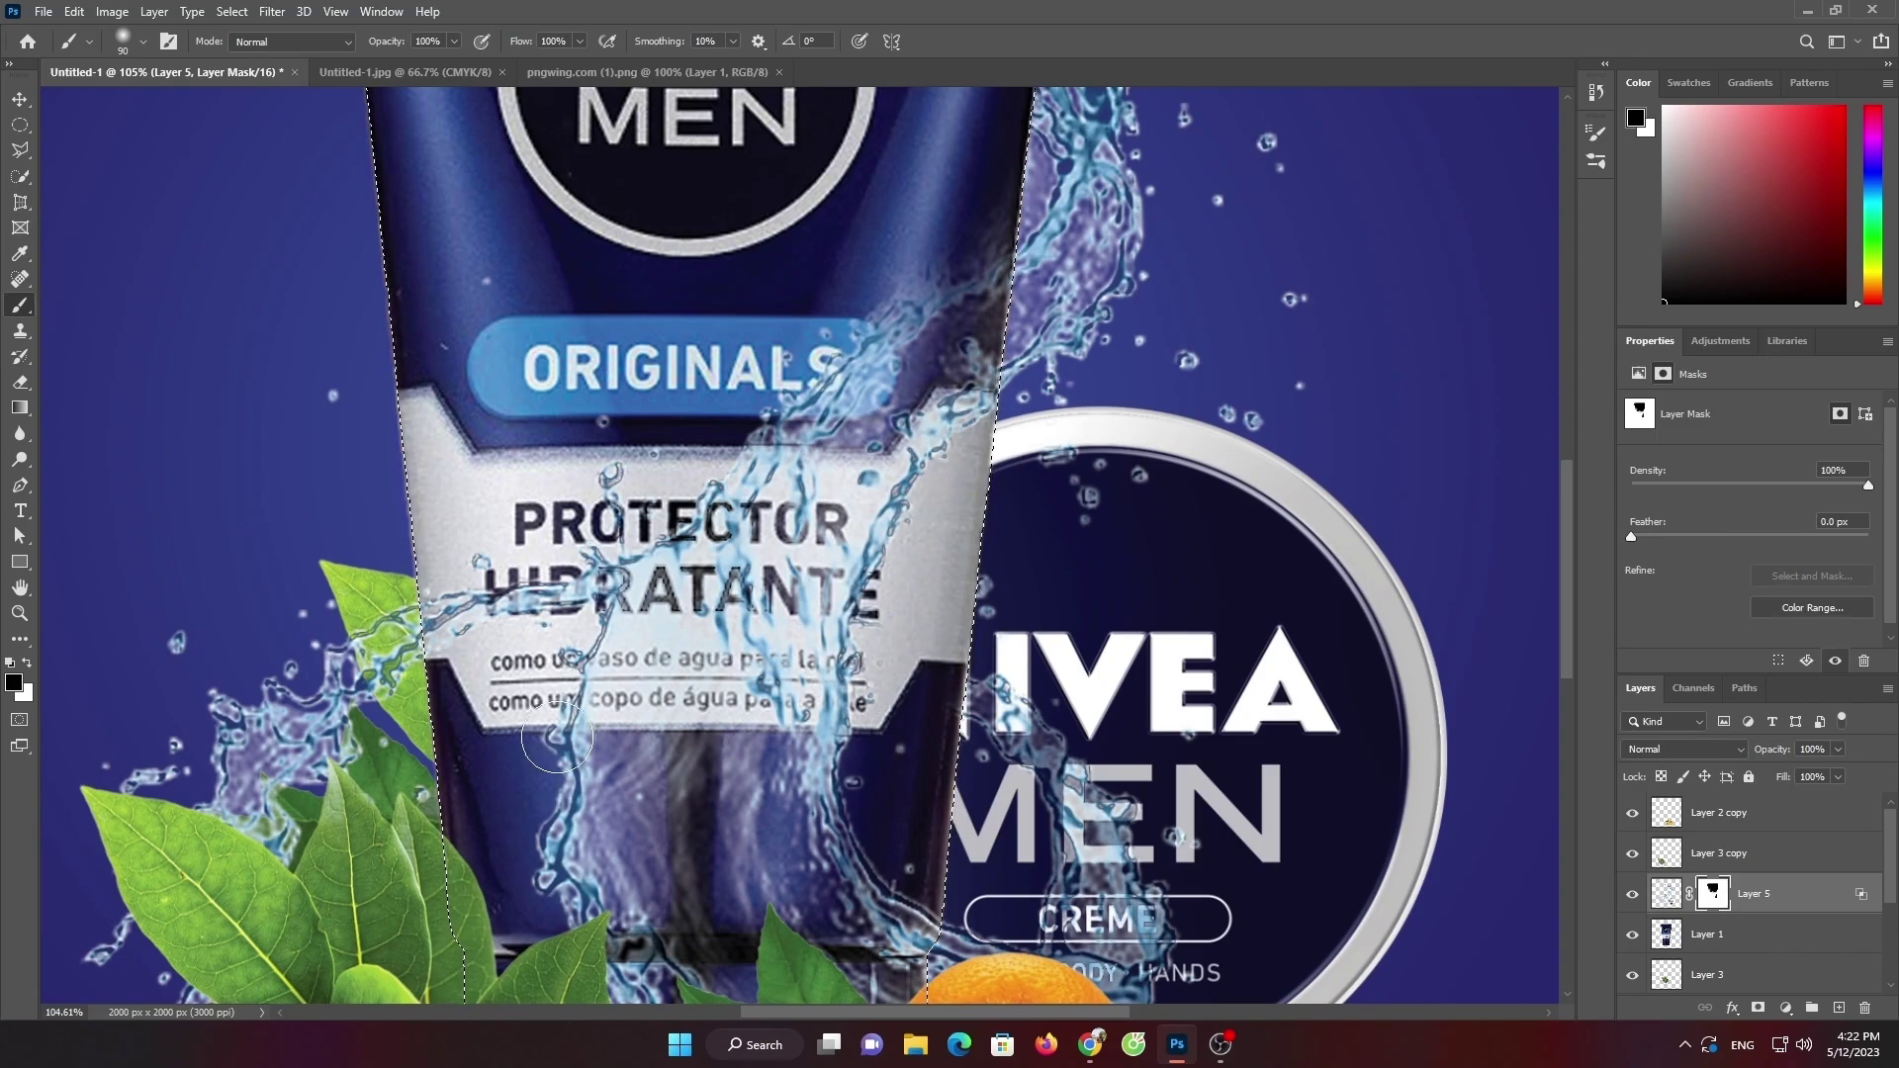
pyautogui.scroll(-3, 633, 766)
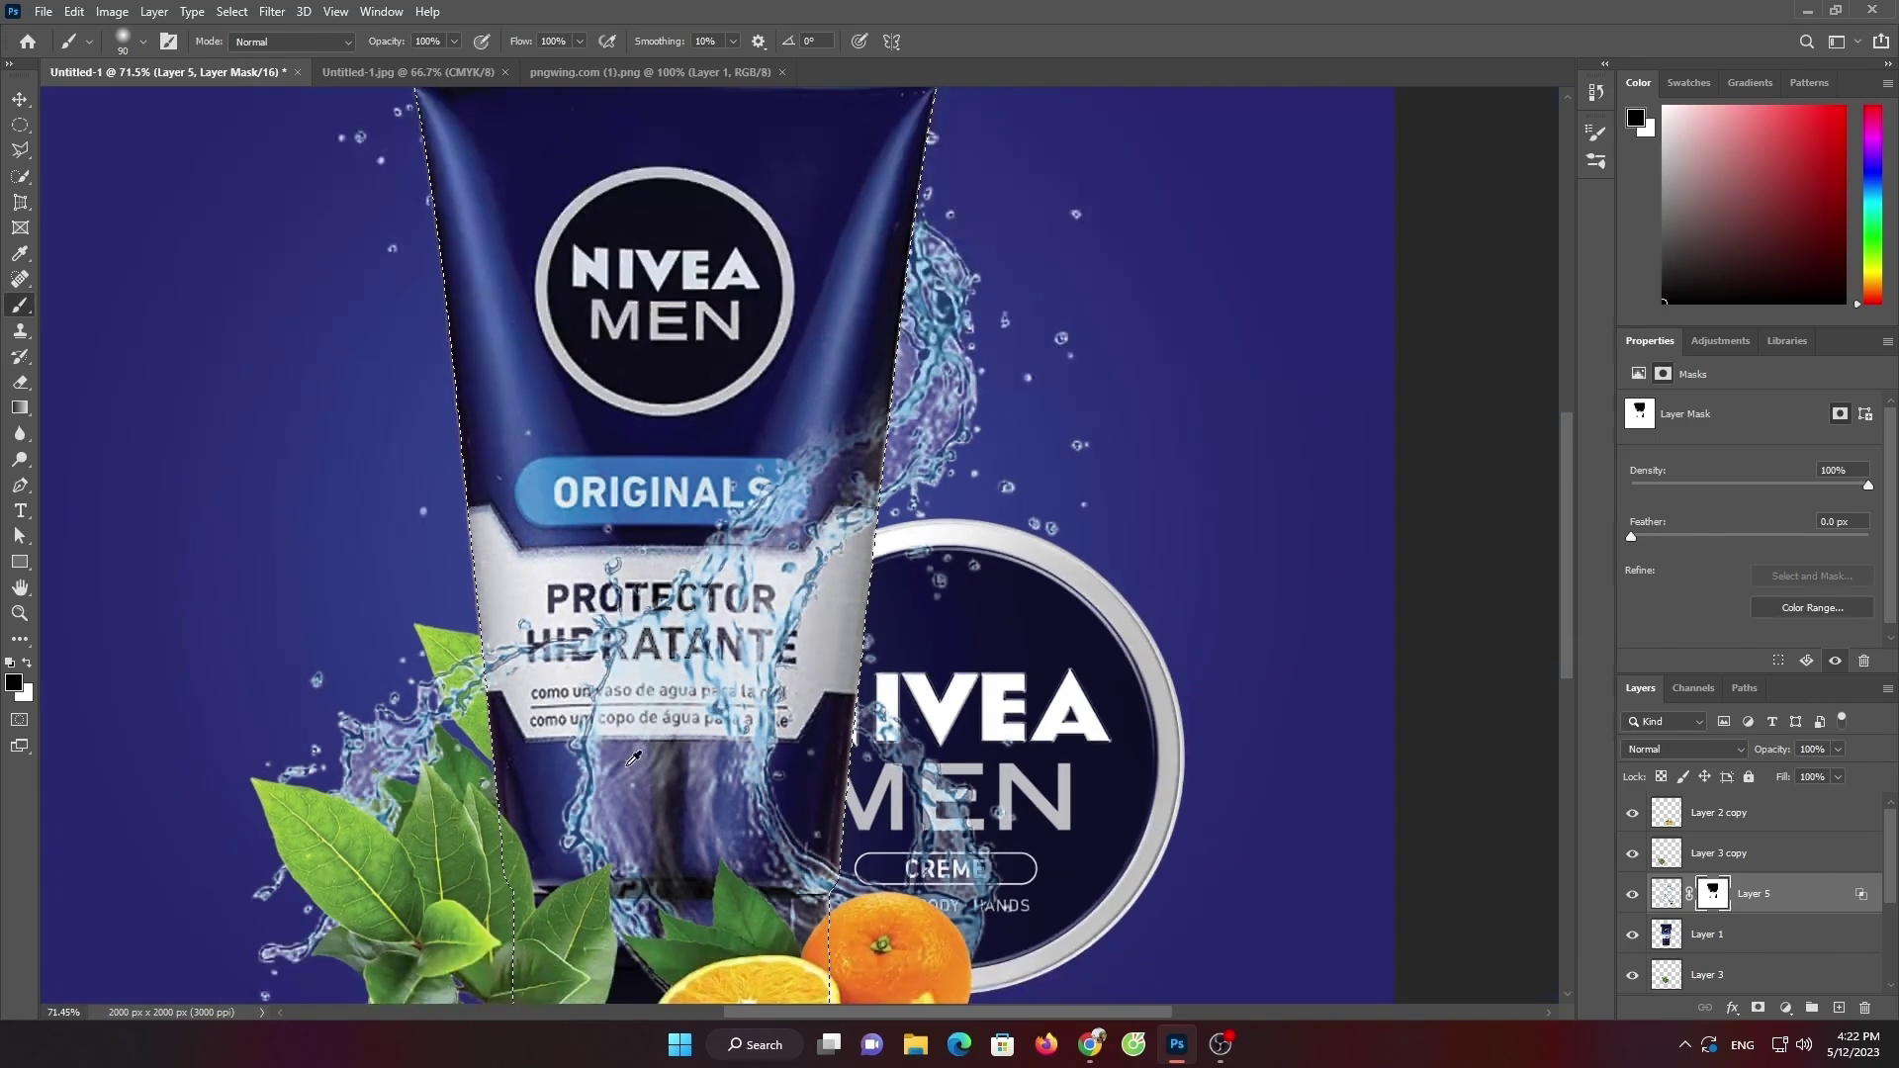
# At 9% brush flow, softly fade the splash near the tube bottom and label, then deselect
pyautogui.click(579, 40)
pyautogui.moveTo(503, 66); pyautogui.dragTo(496, 67)
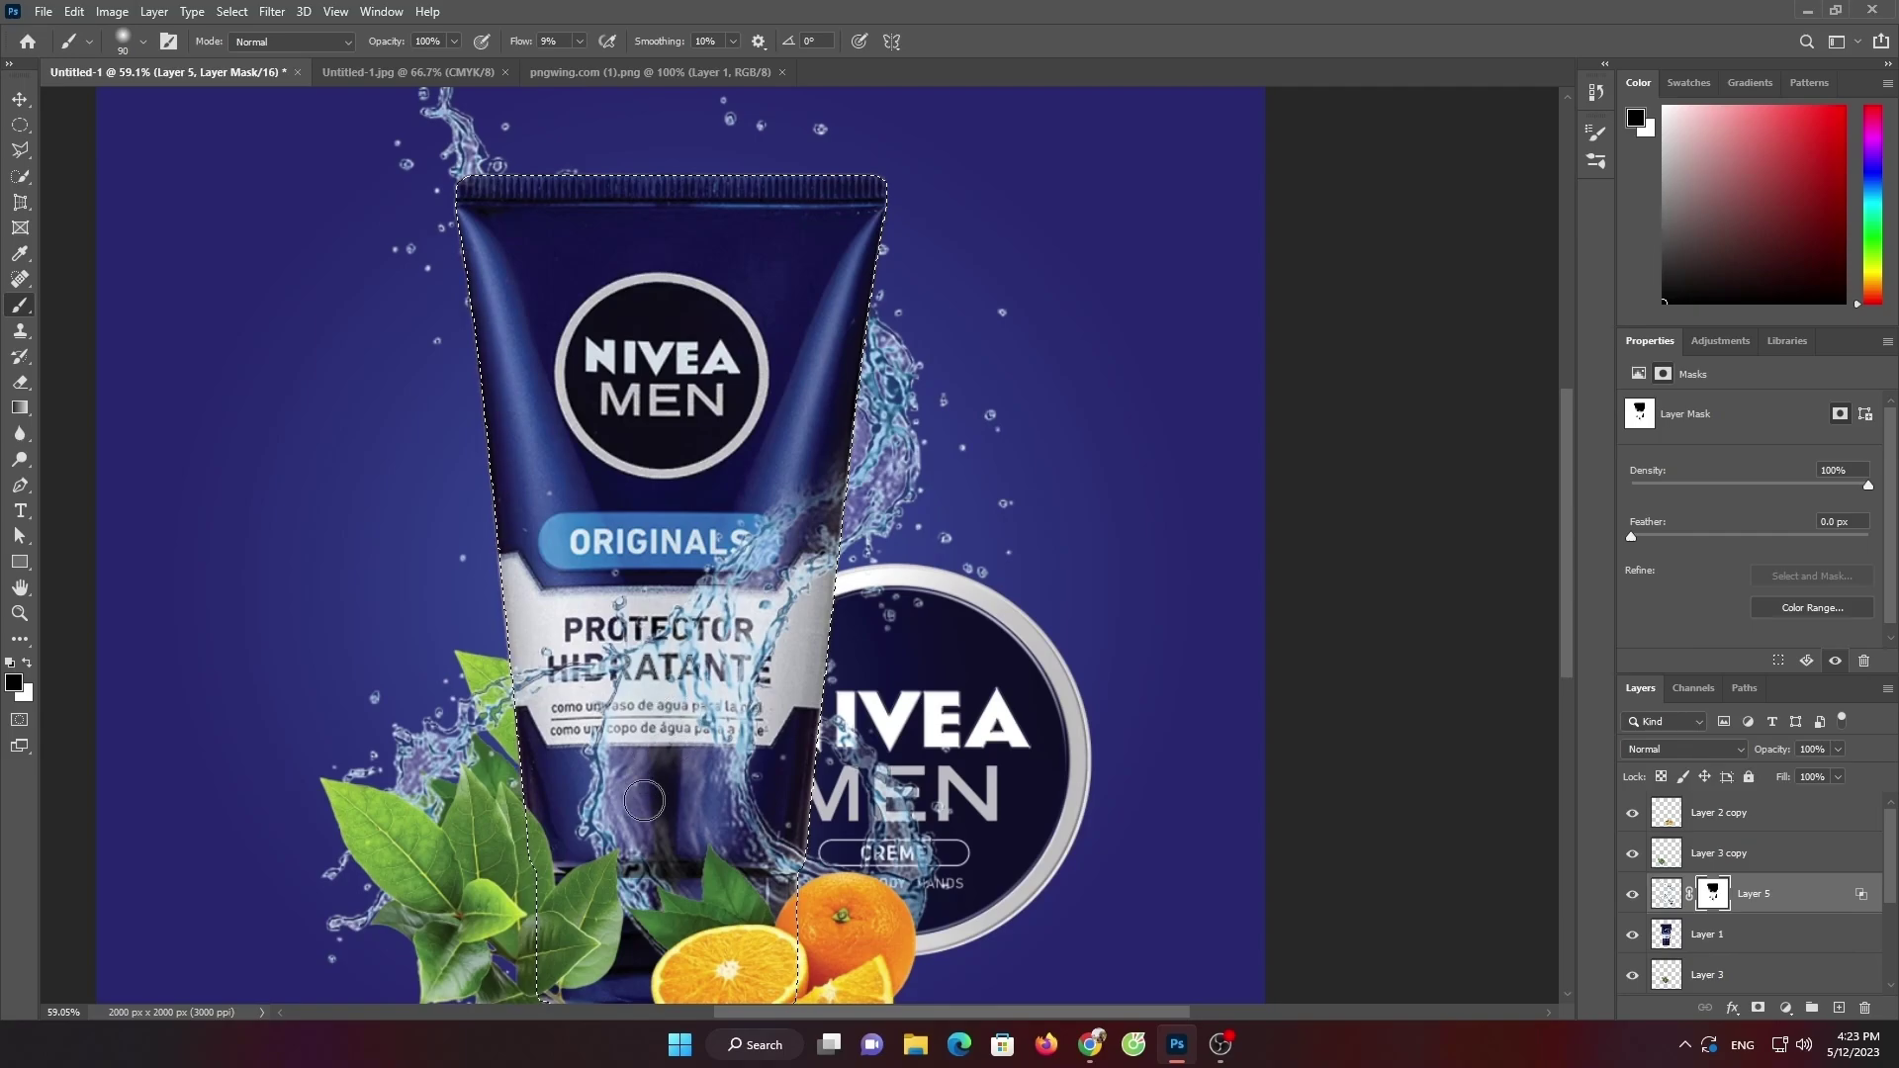
pyautogui.moveTo(674, 820); pyautogui.dragTo(605, 794)
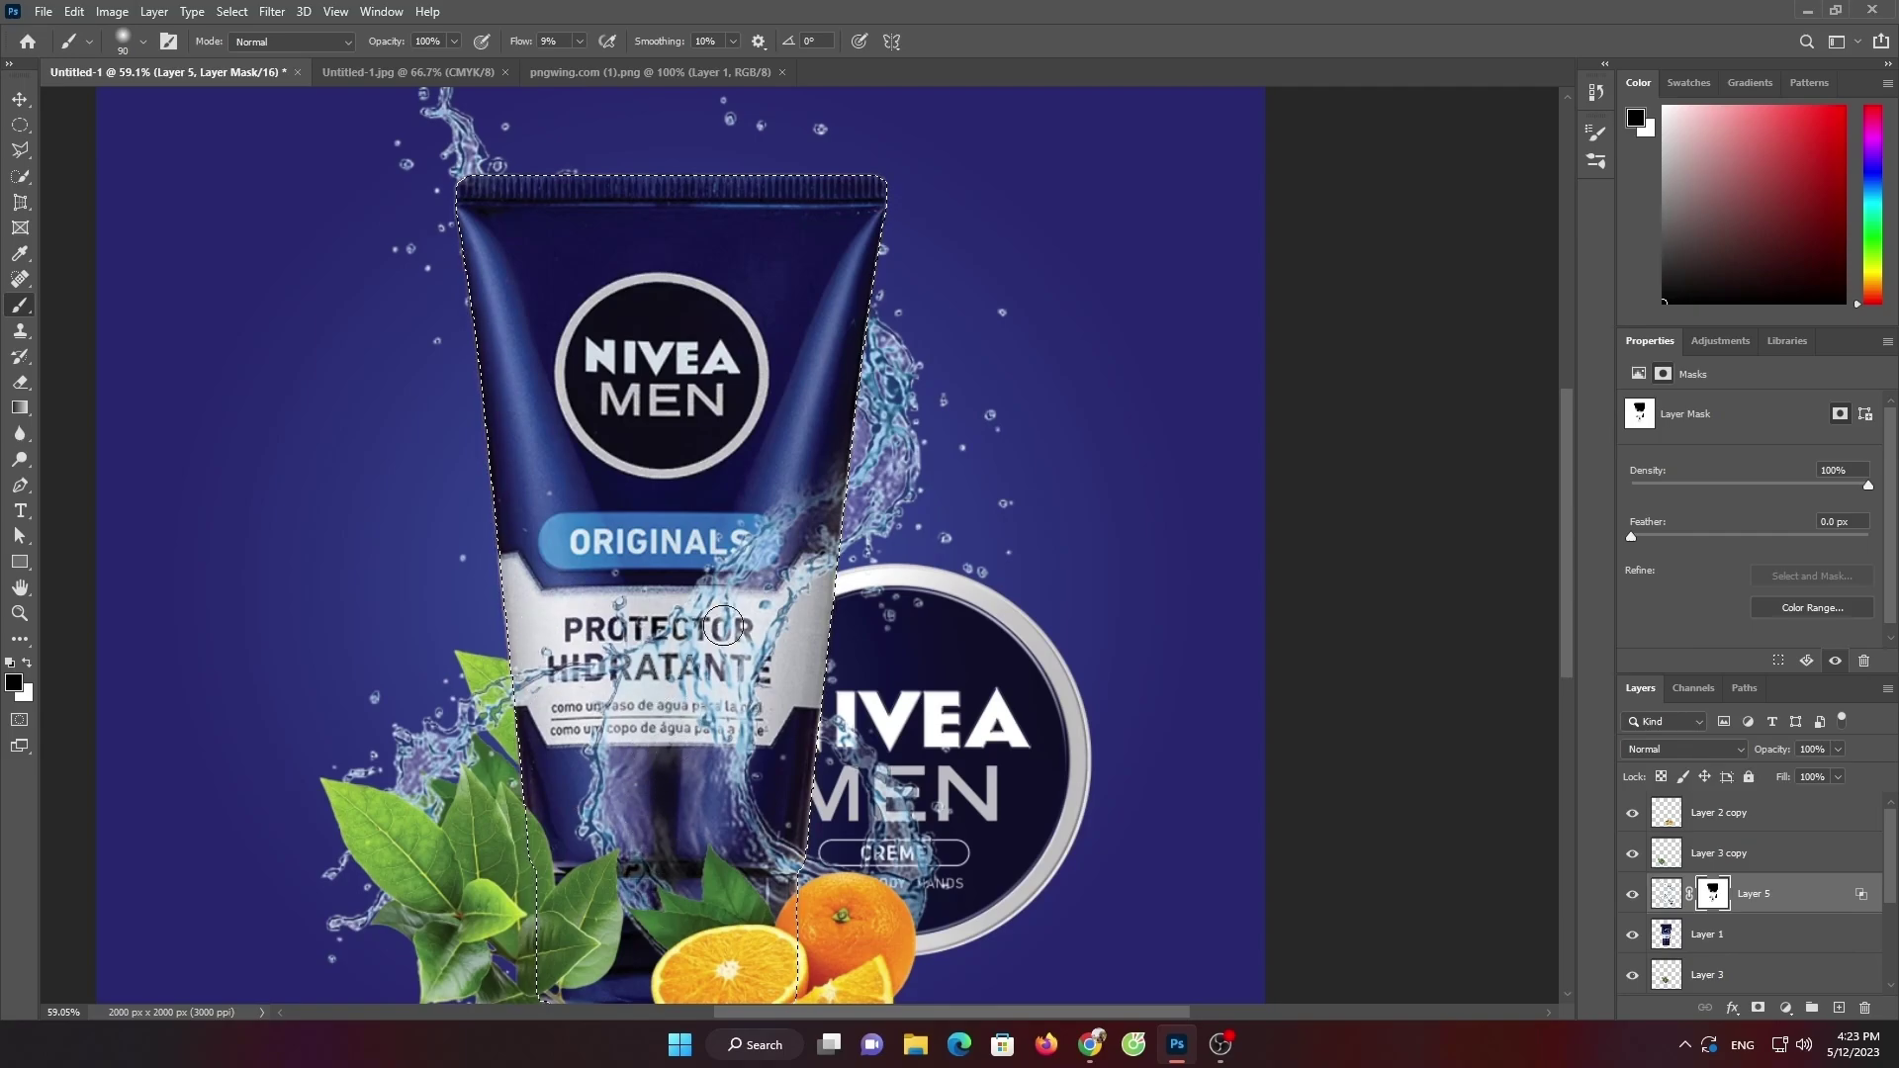
pyautogui.moveTo(758, 803); pyautogui.dragTo(661, 708)
pyautogui.hotkey('ctrl', '-')
pyautogui.hotkey('ctrl', '-')
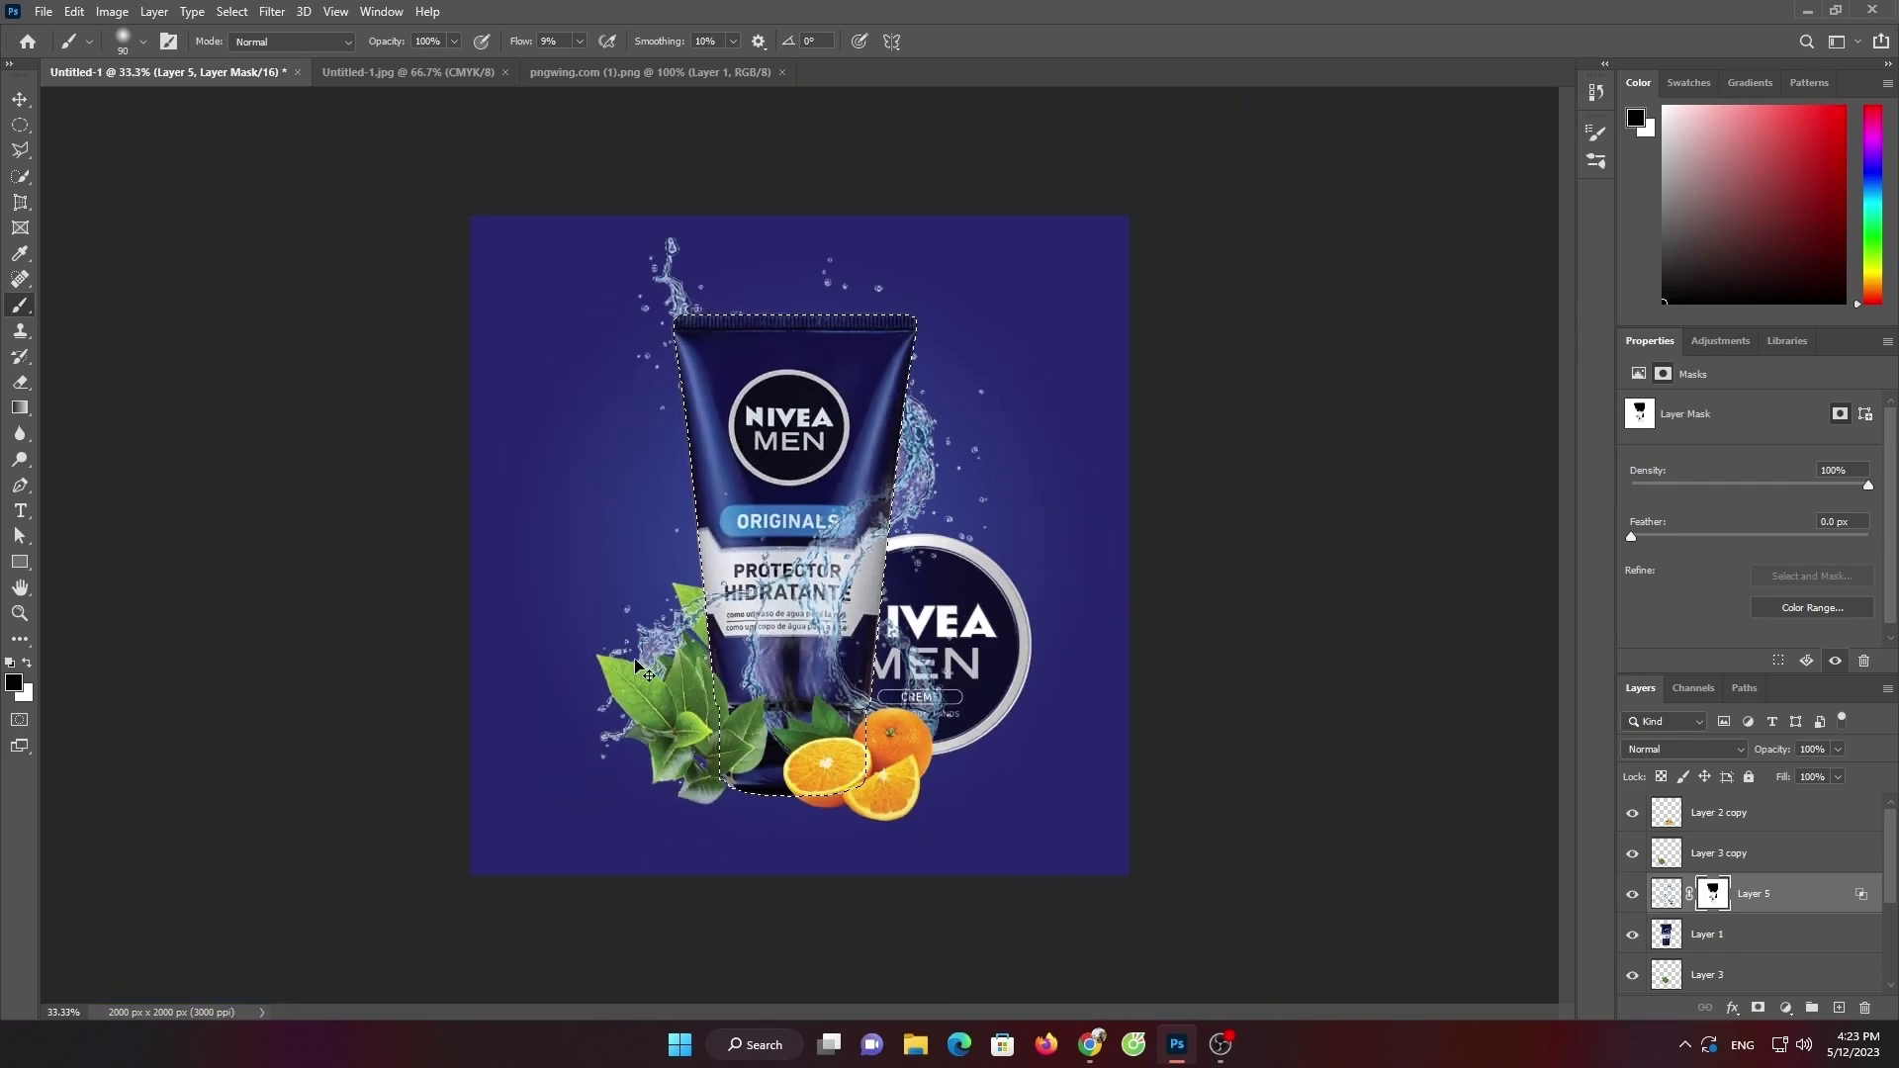
pyautogui.hotkey('ctrl', 'd')
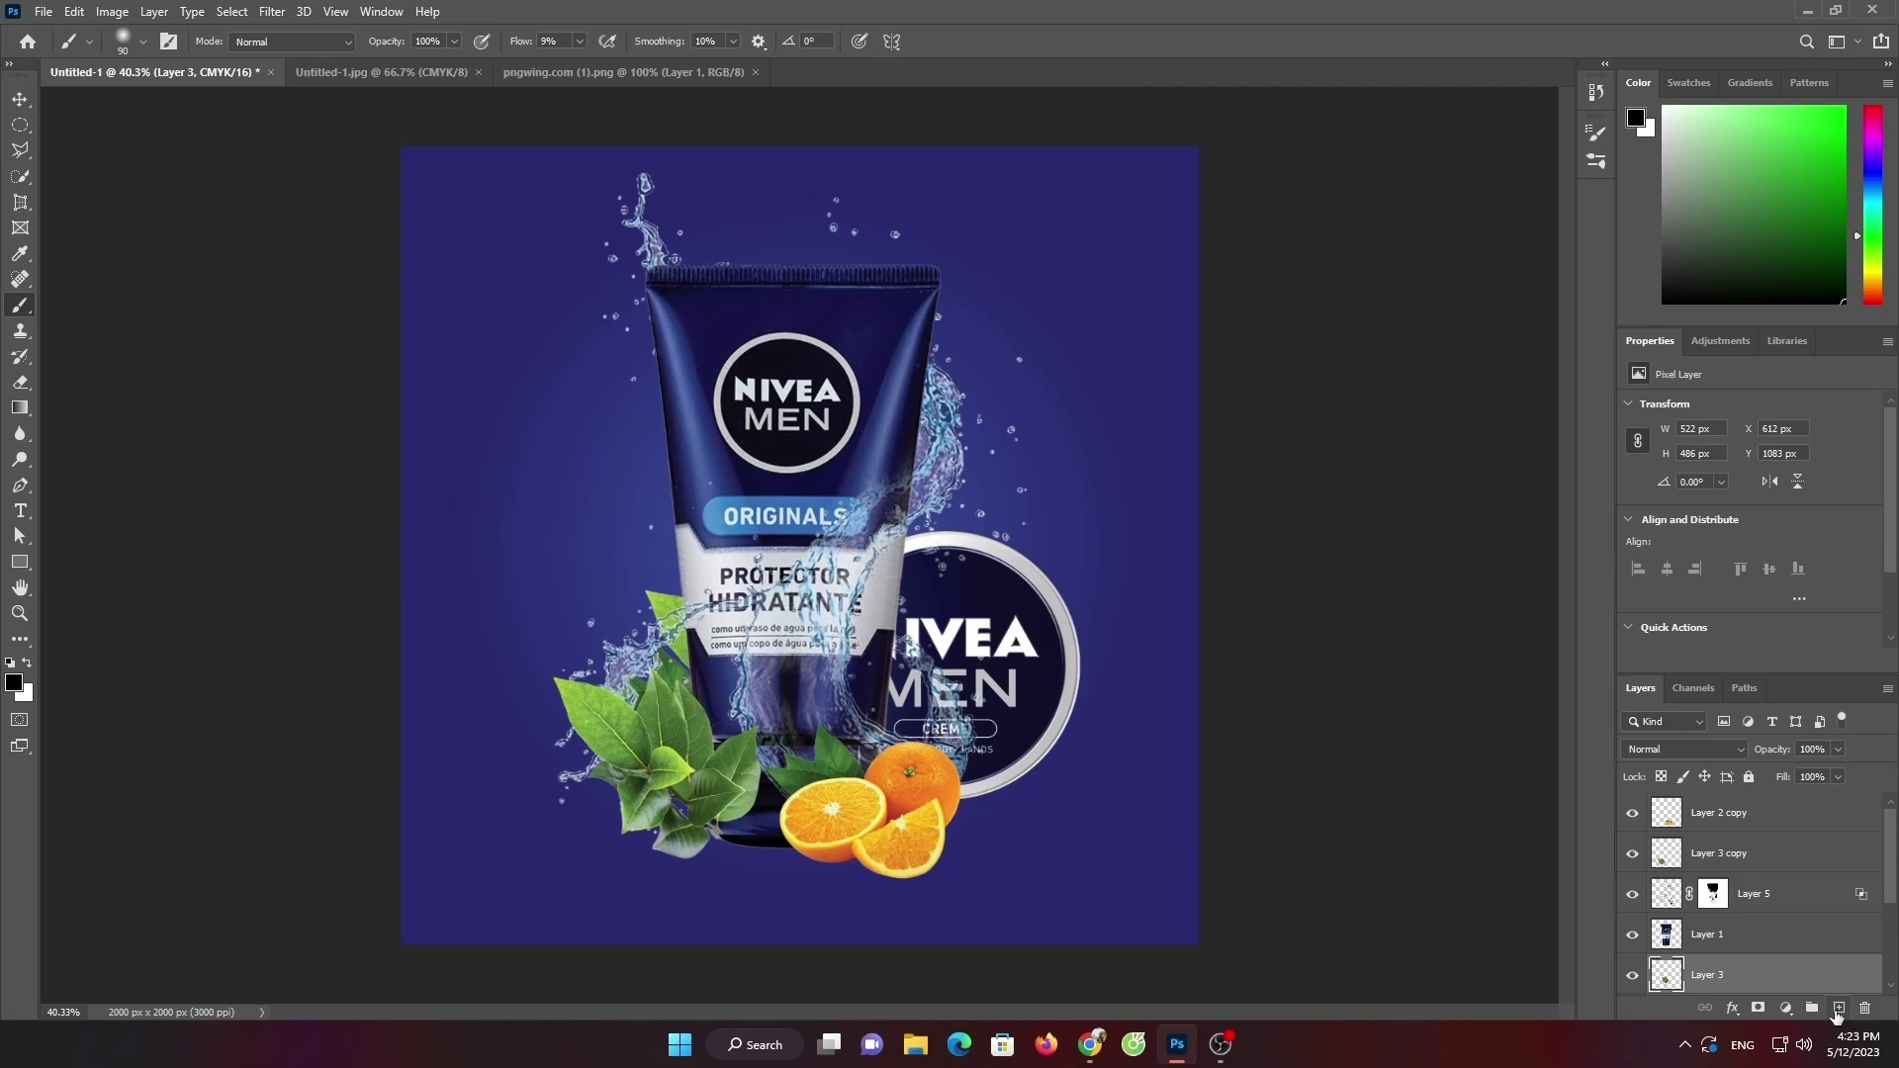
# Draw a yellow-filled rectangle bar left of the tube's top and shift it further left
pyautogui.rightClick(20, 561)
pyautogui.click(99, 561)
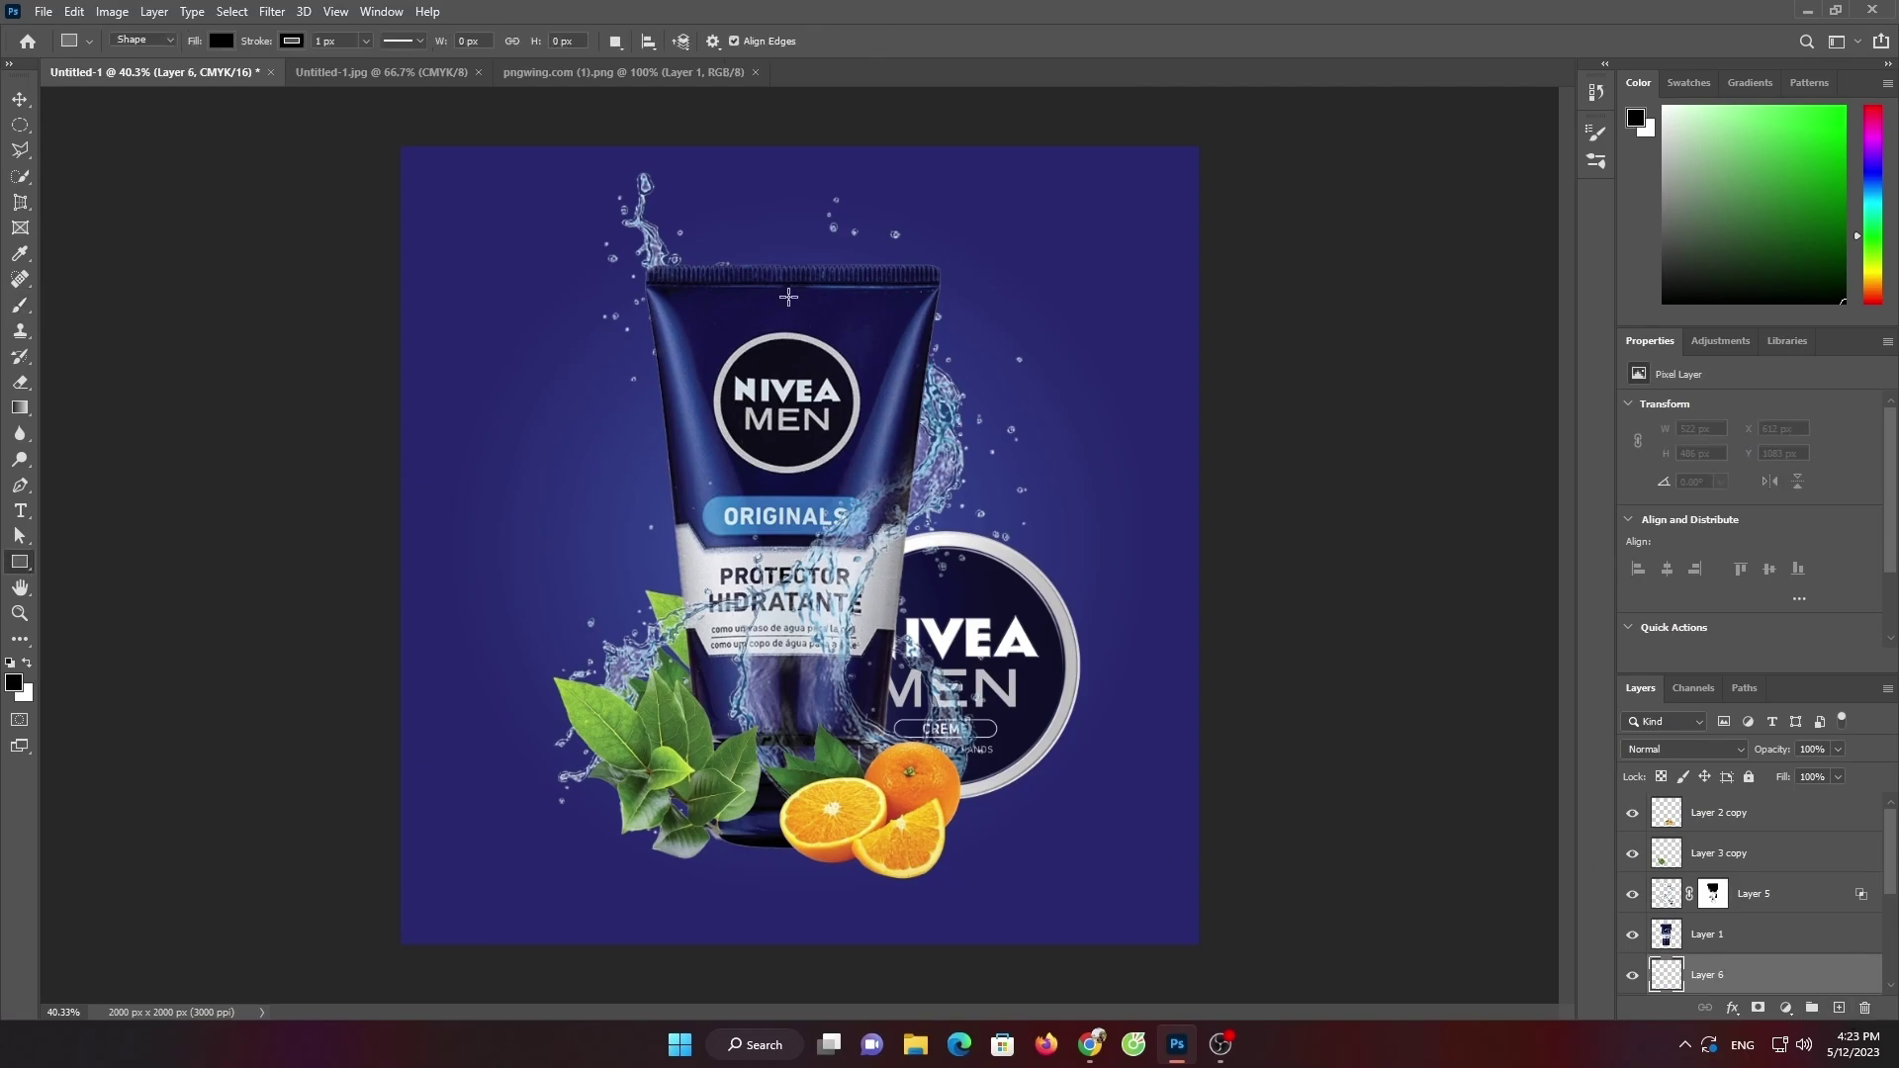
pyautogui.moveTo(524, 335); pyautogui.dragTo(734, 384)
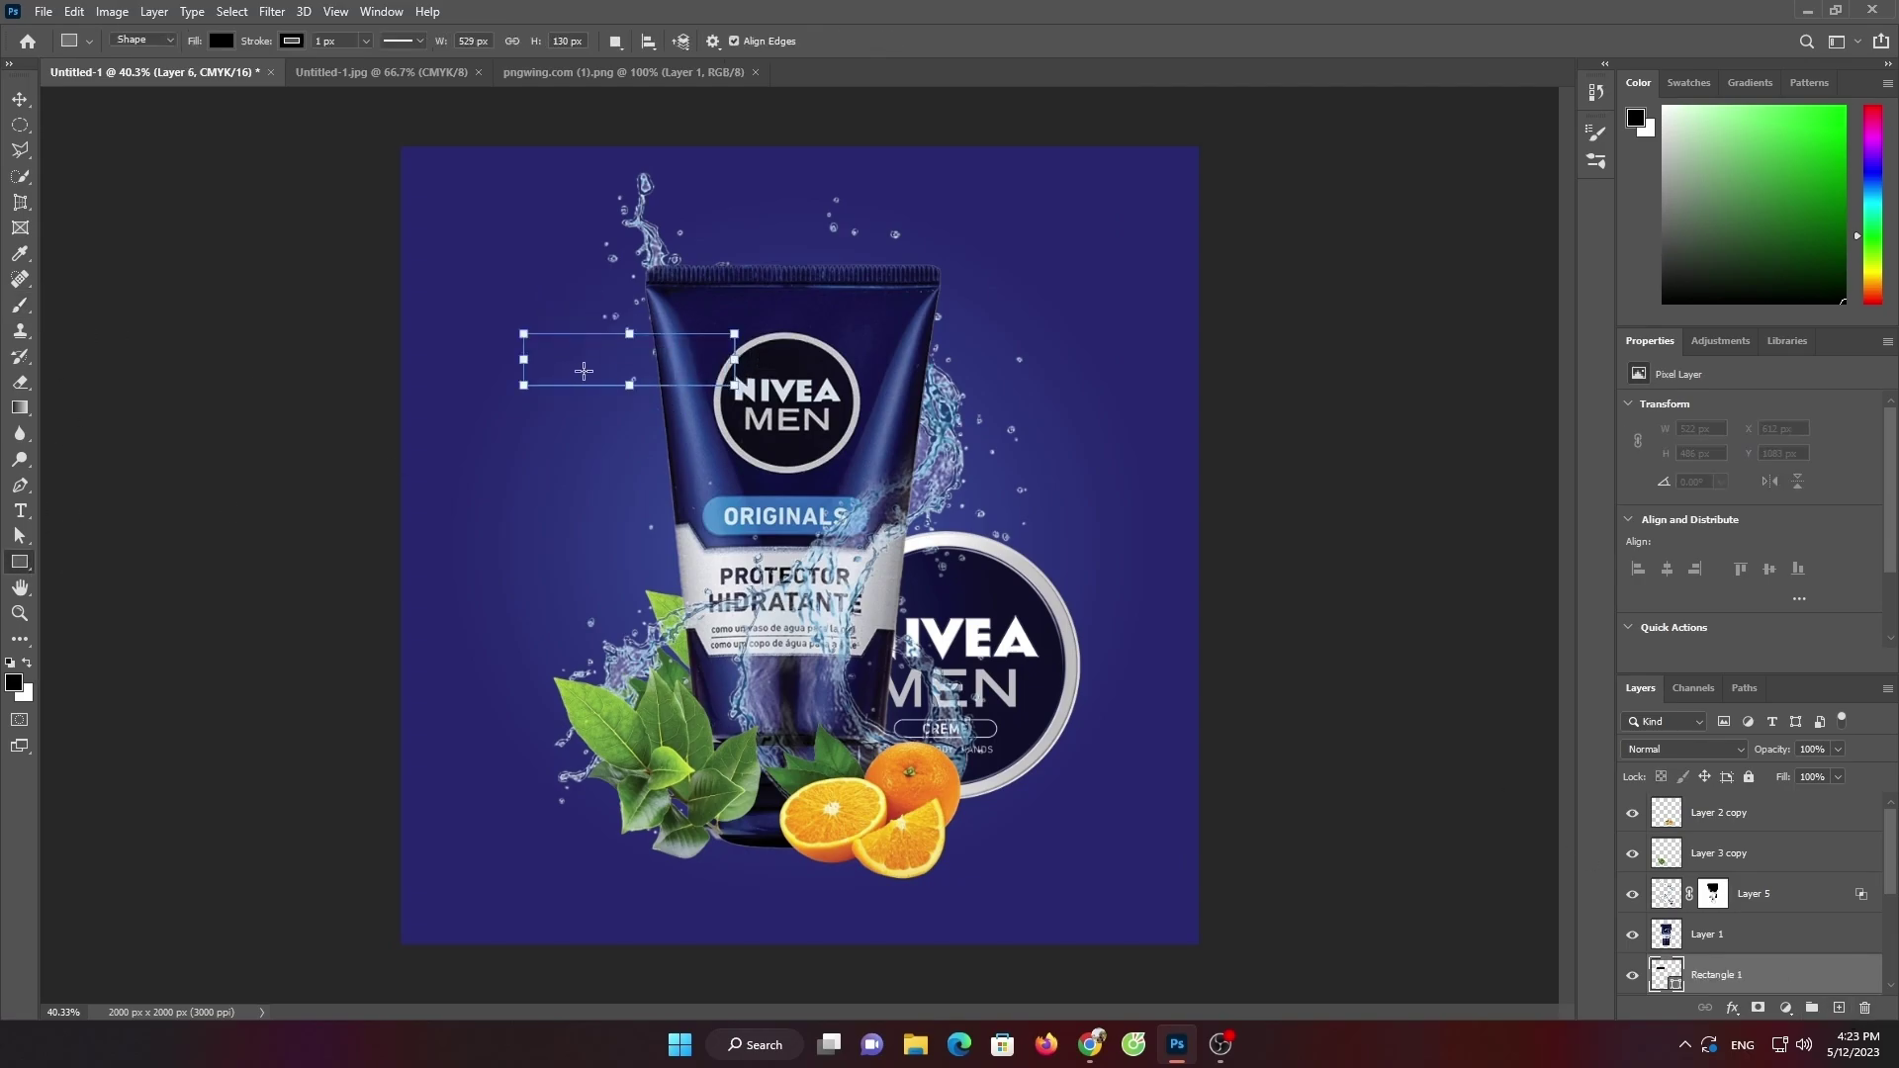
pyautogui.click(221, 41)
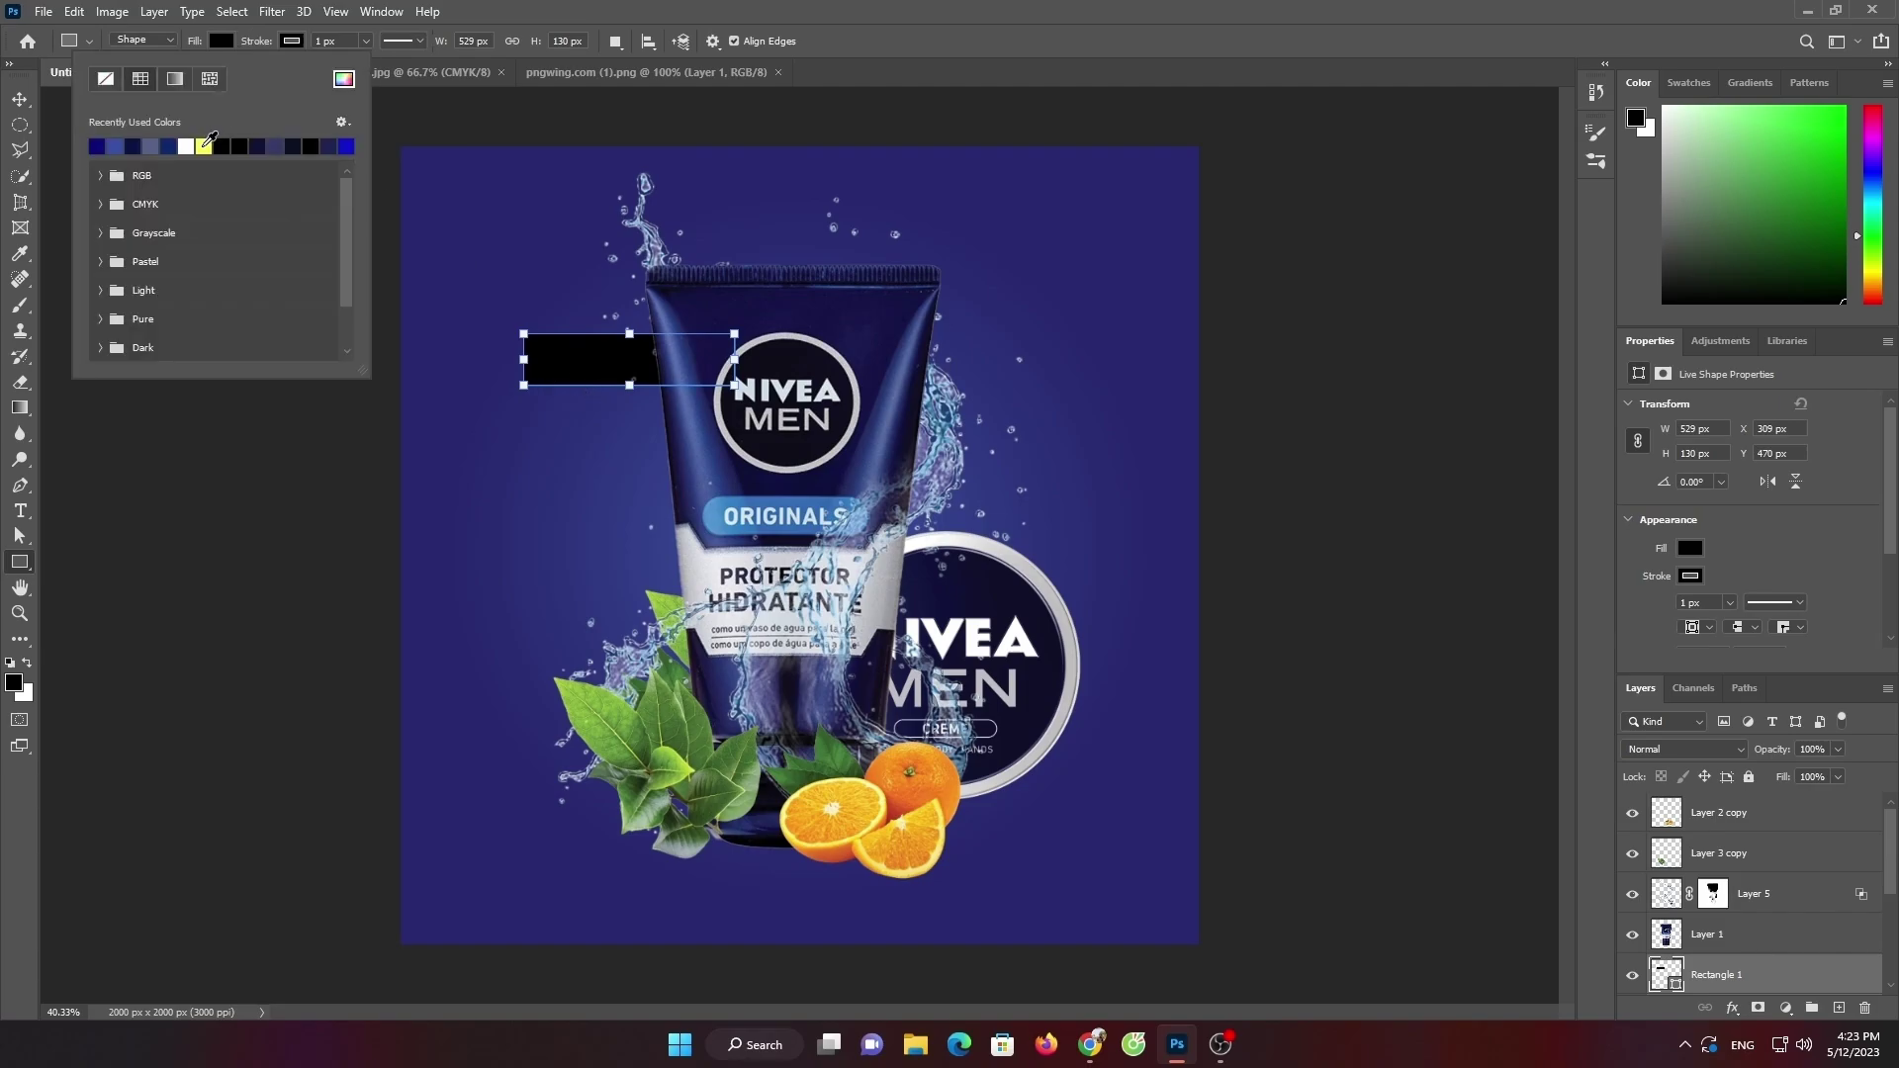
pyautogui.click(205, 146)
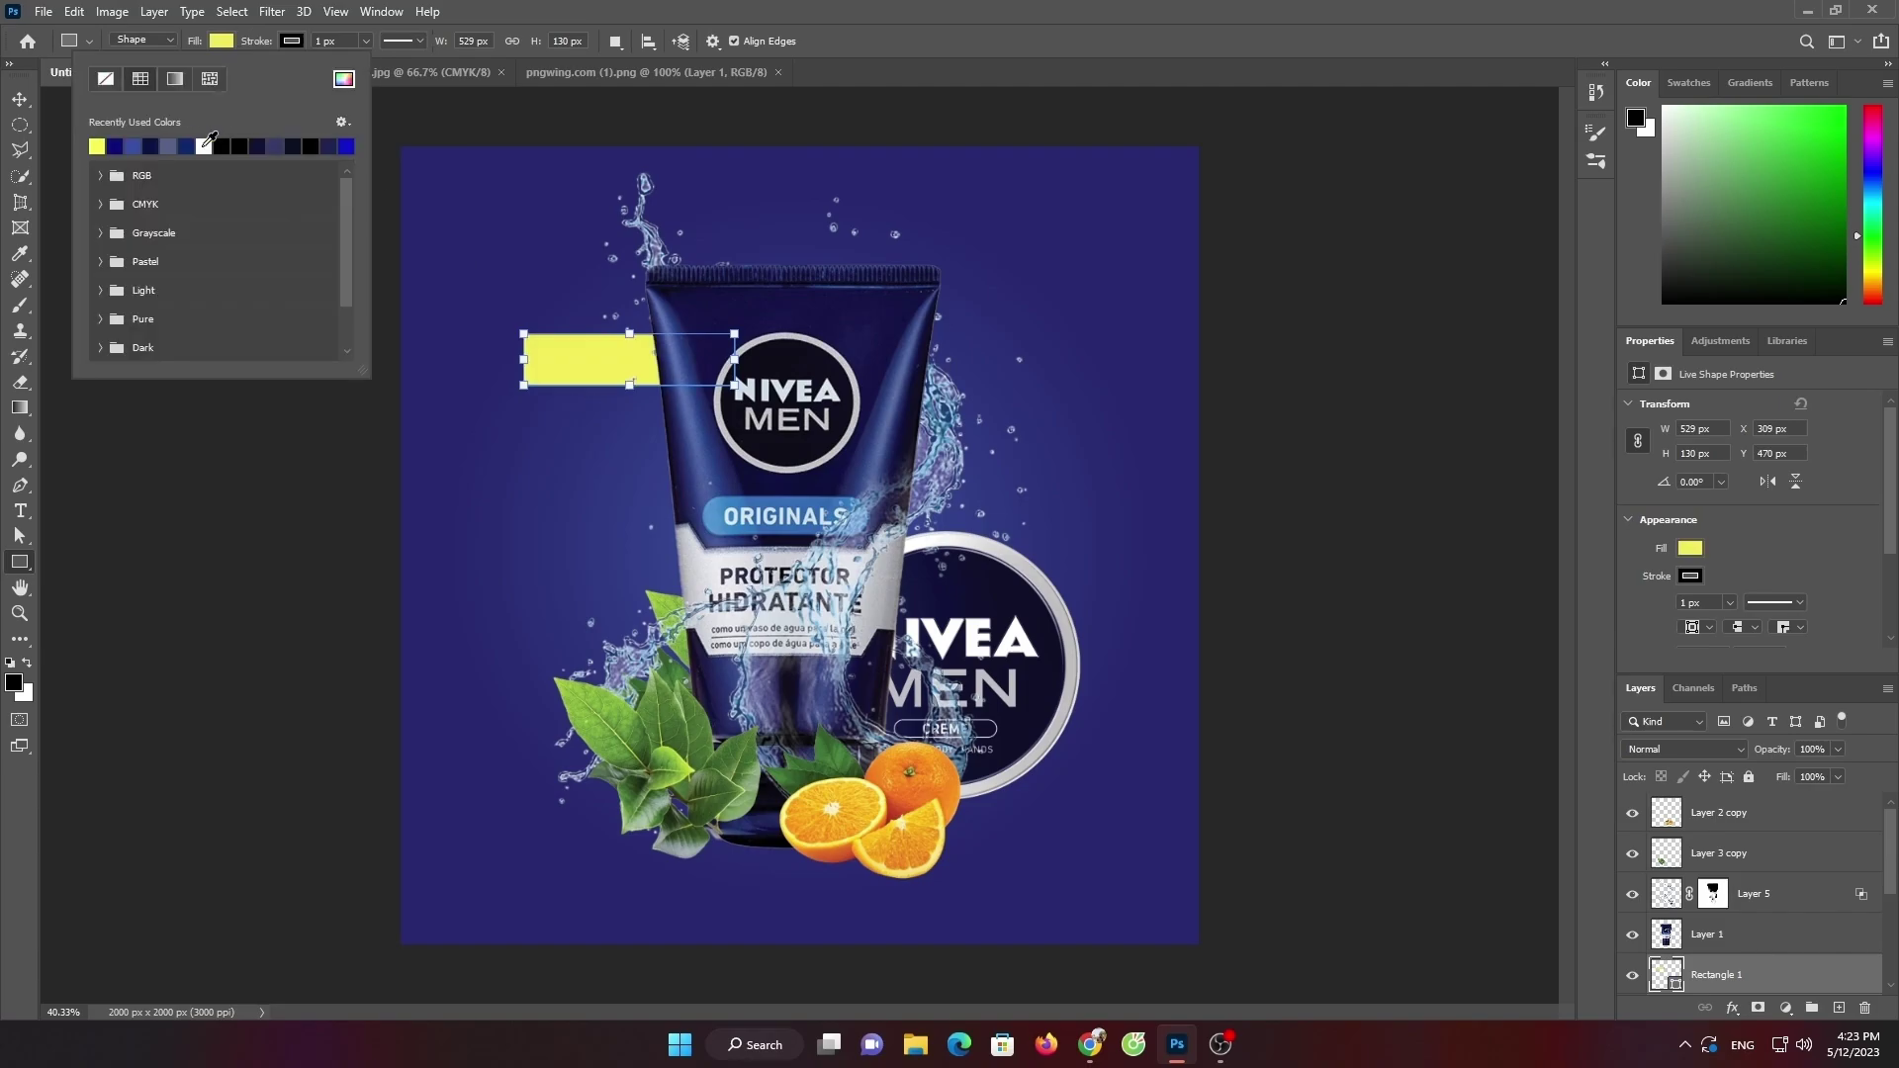
pyautogui.click(19, 95)
pyautogui.moveTo(593, 372); pyautogui.dragTo(556, 373)
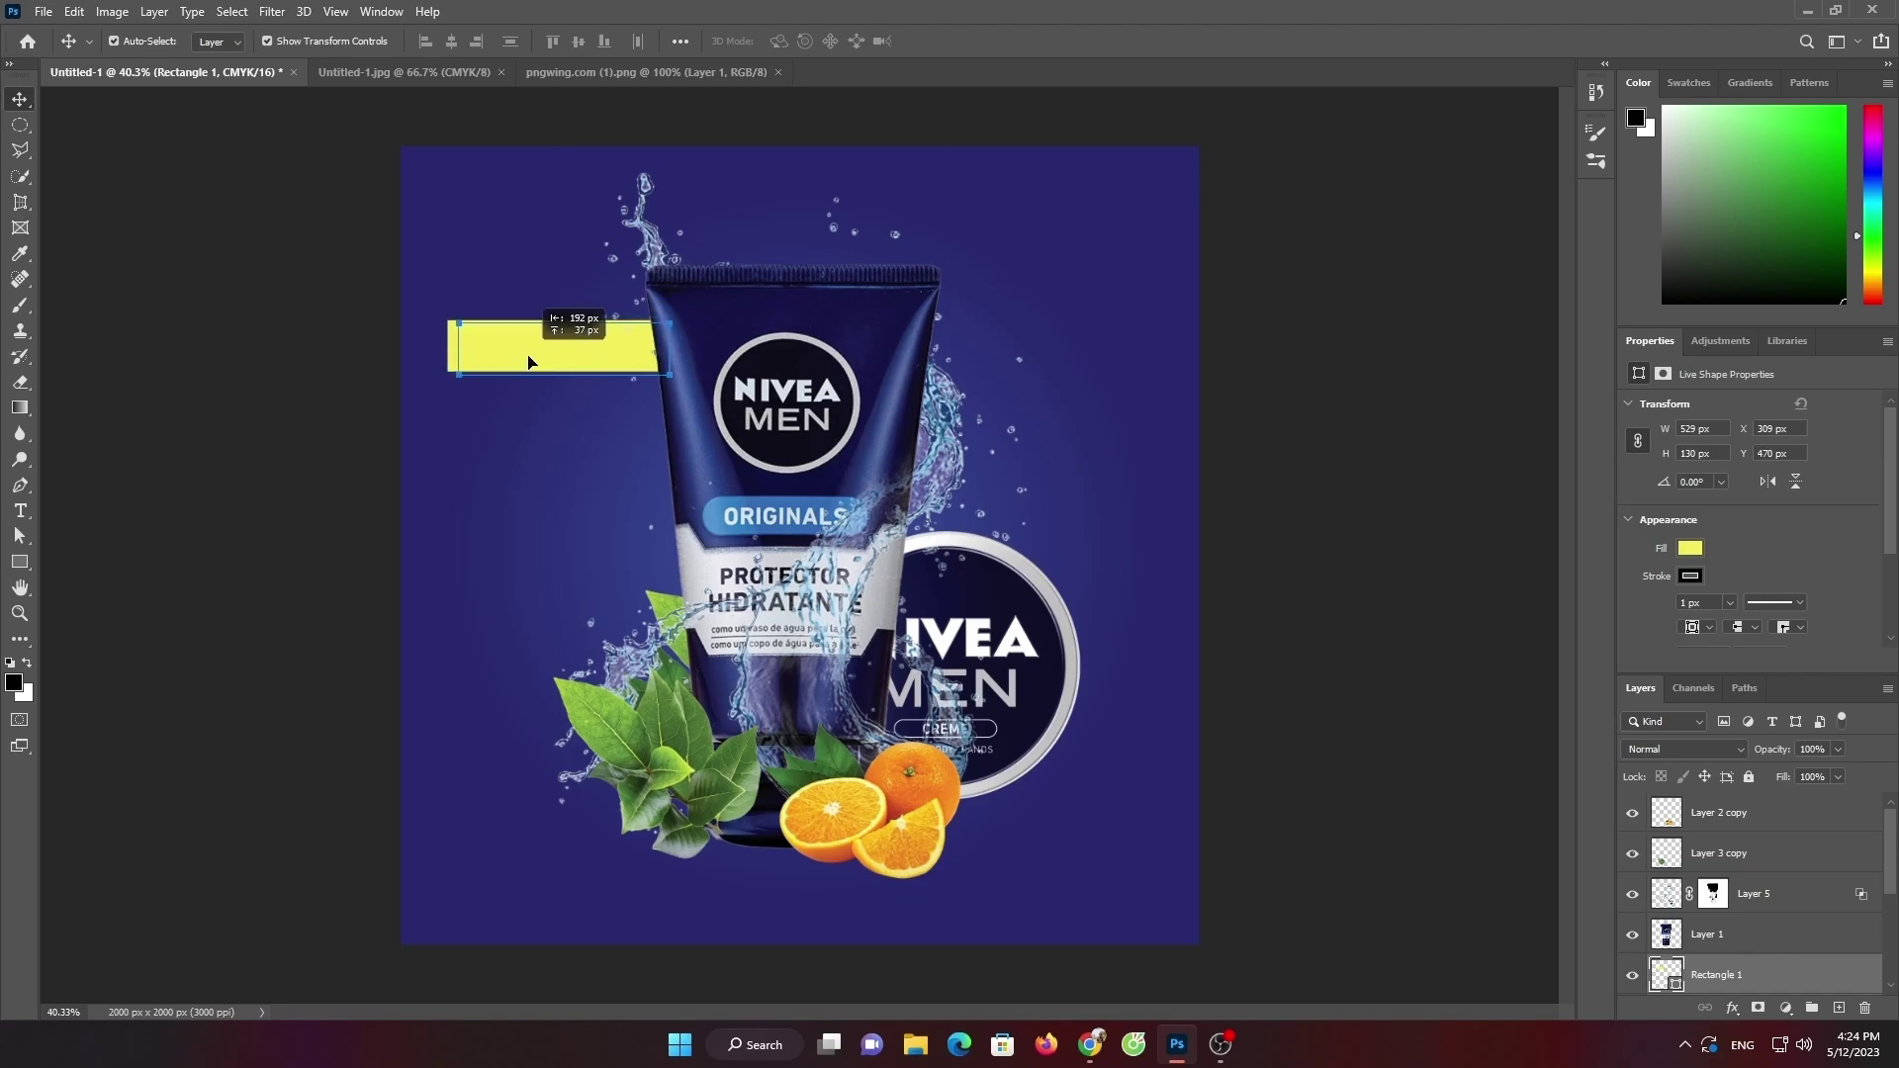
# Slide the bar's bottom-left anchor right to slant its left edge, converting it to a path
pyautogui.rightClick(20, 535)
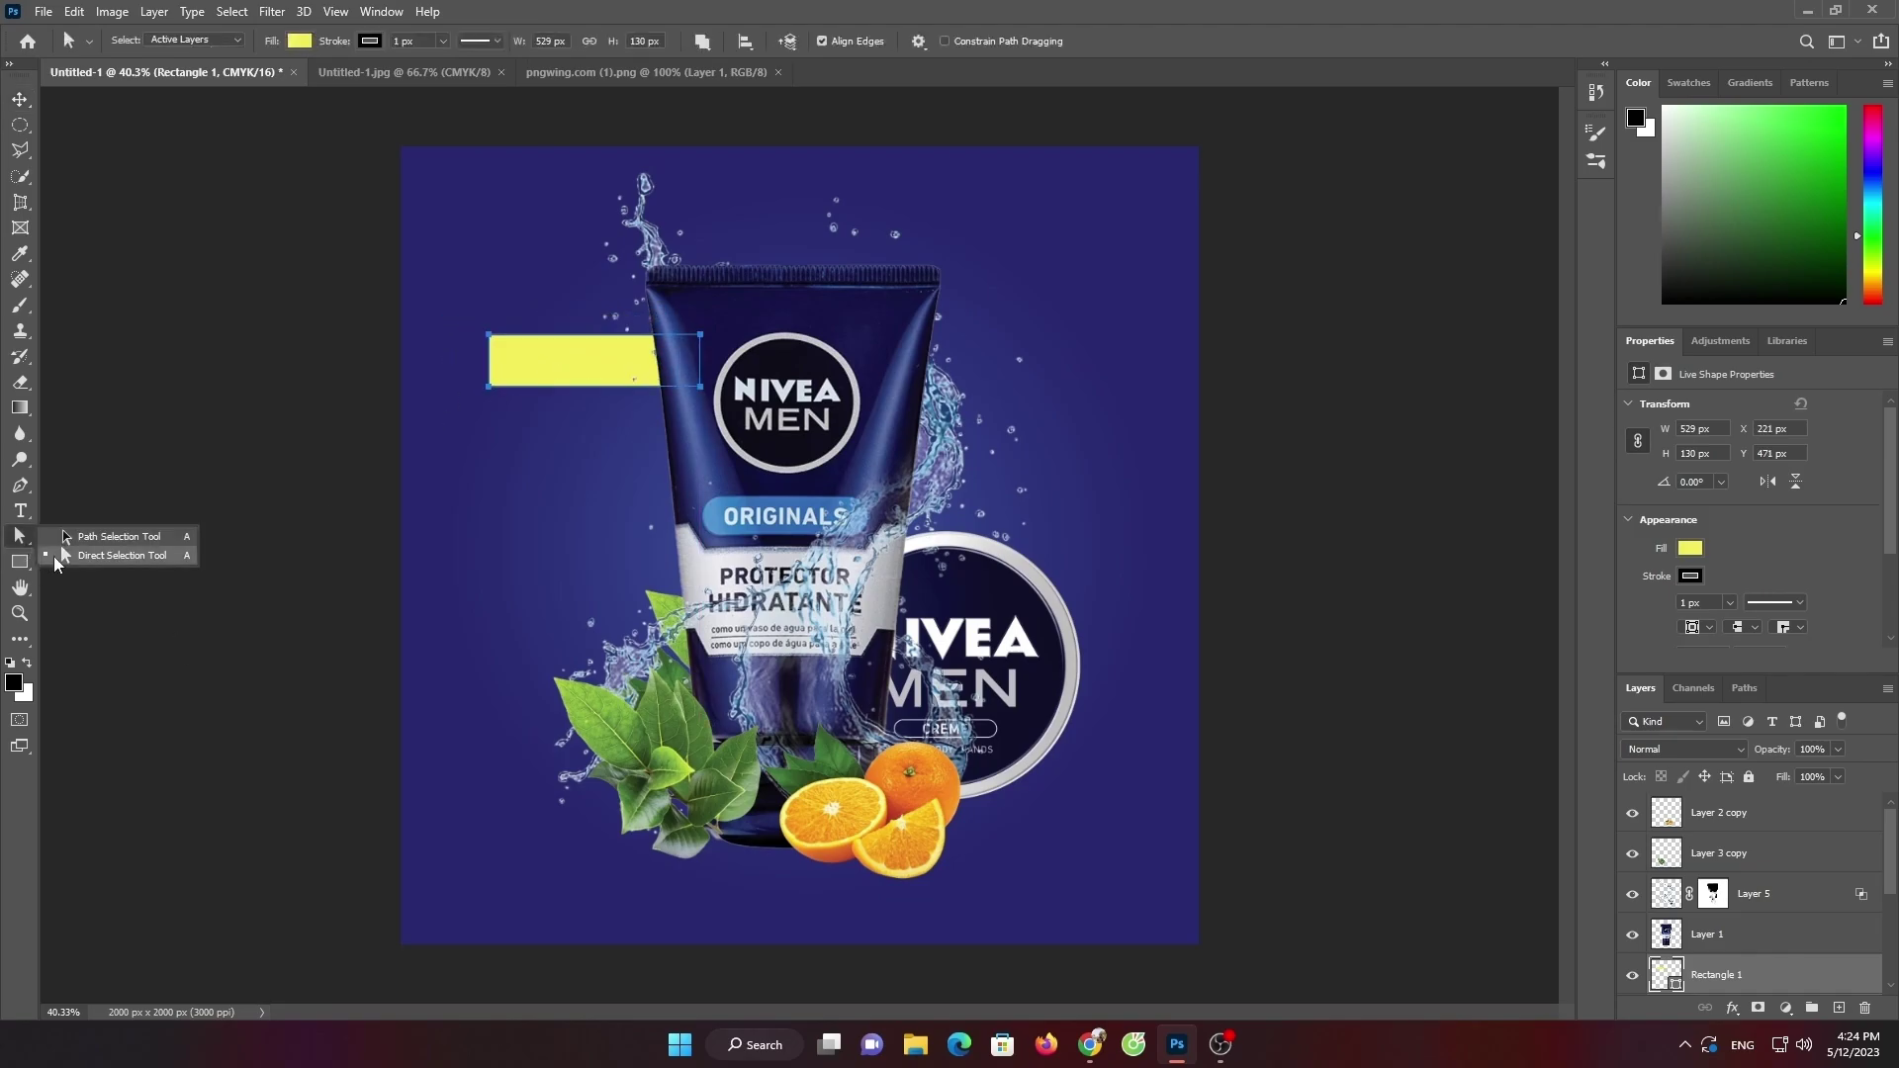
pyautogui.click(109, 562)
pyautogui.moveTo(496, 391); pyautogui.dragTo(496, 396)
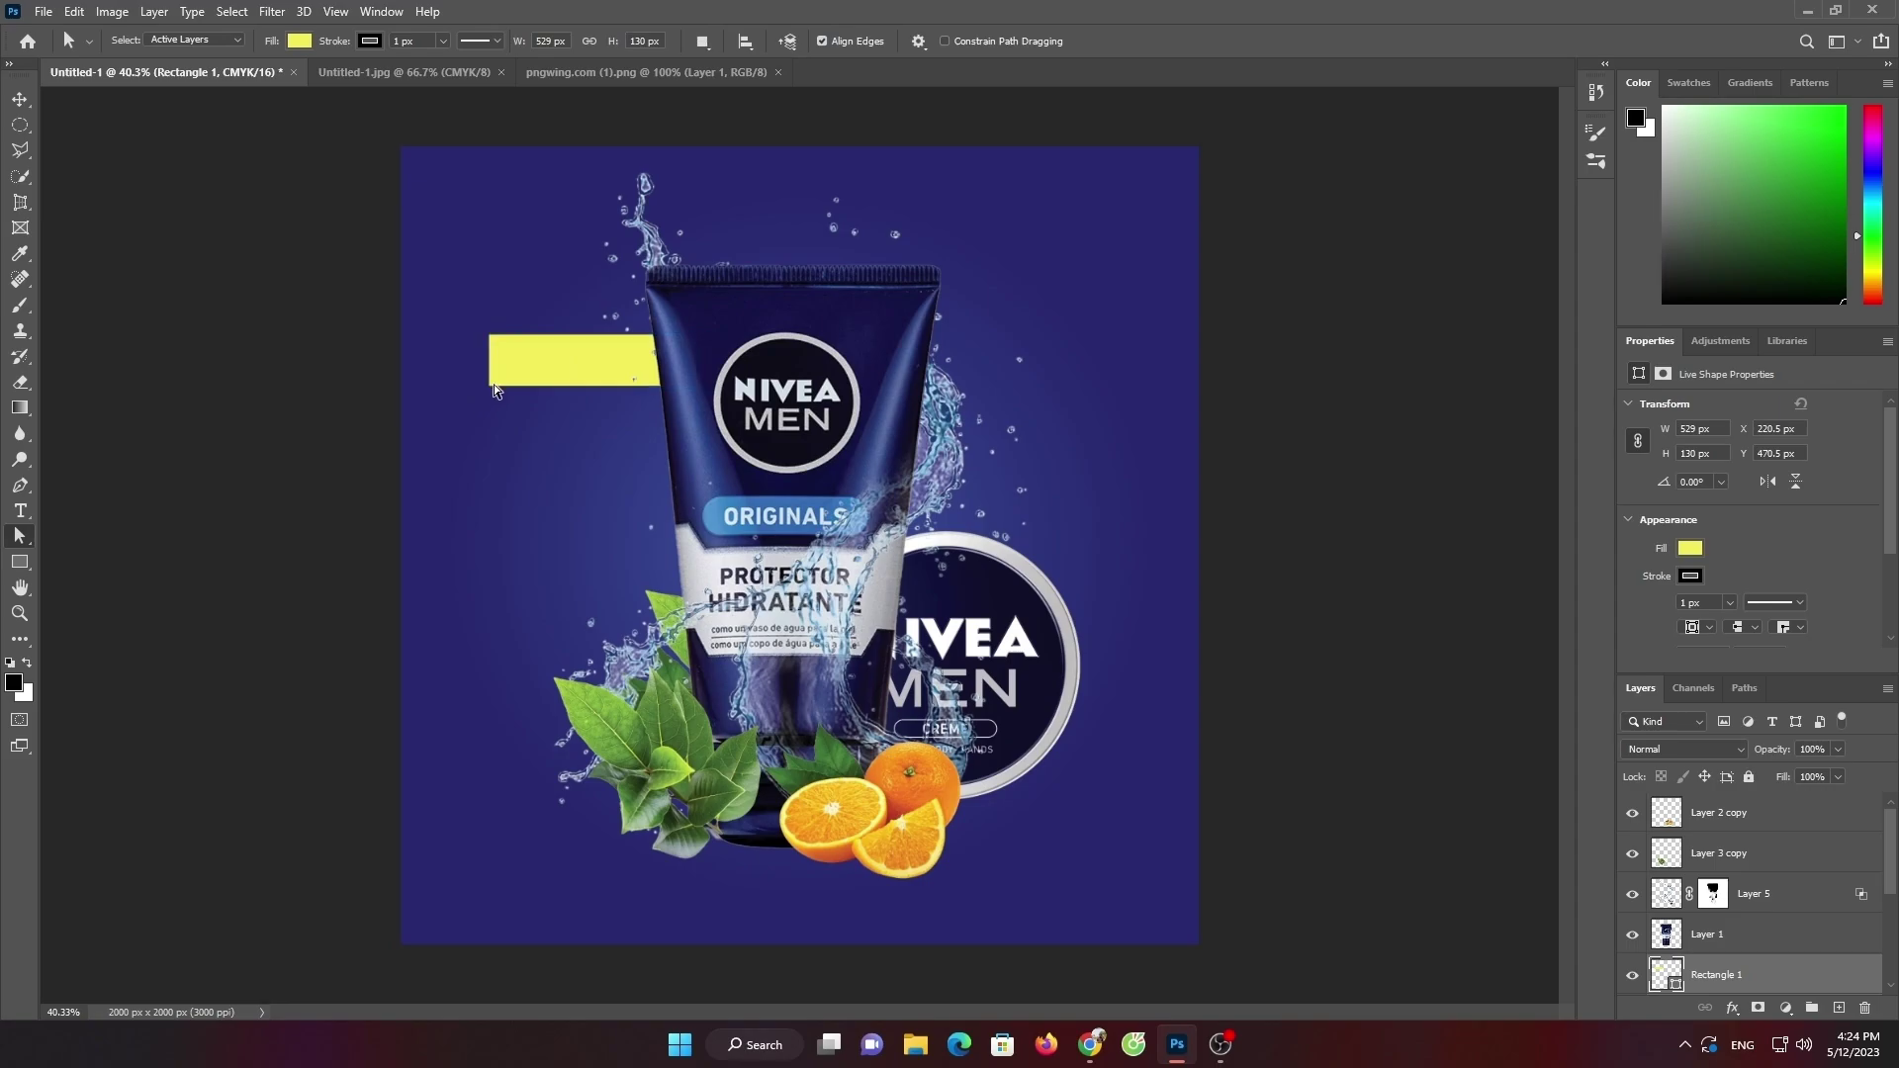
pyautogui.moveTo(488, 387); pyautogui.dragTo(545, 390)
pyautogui.click(870, 396)
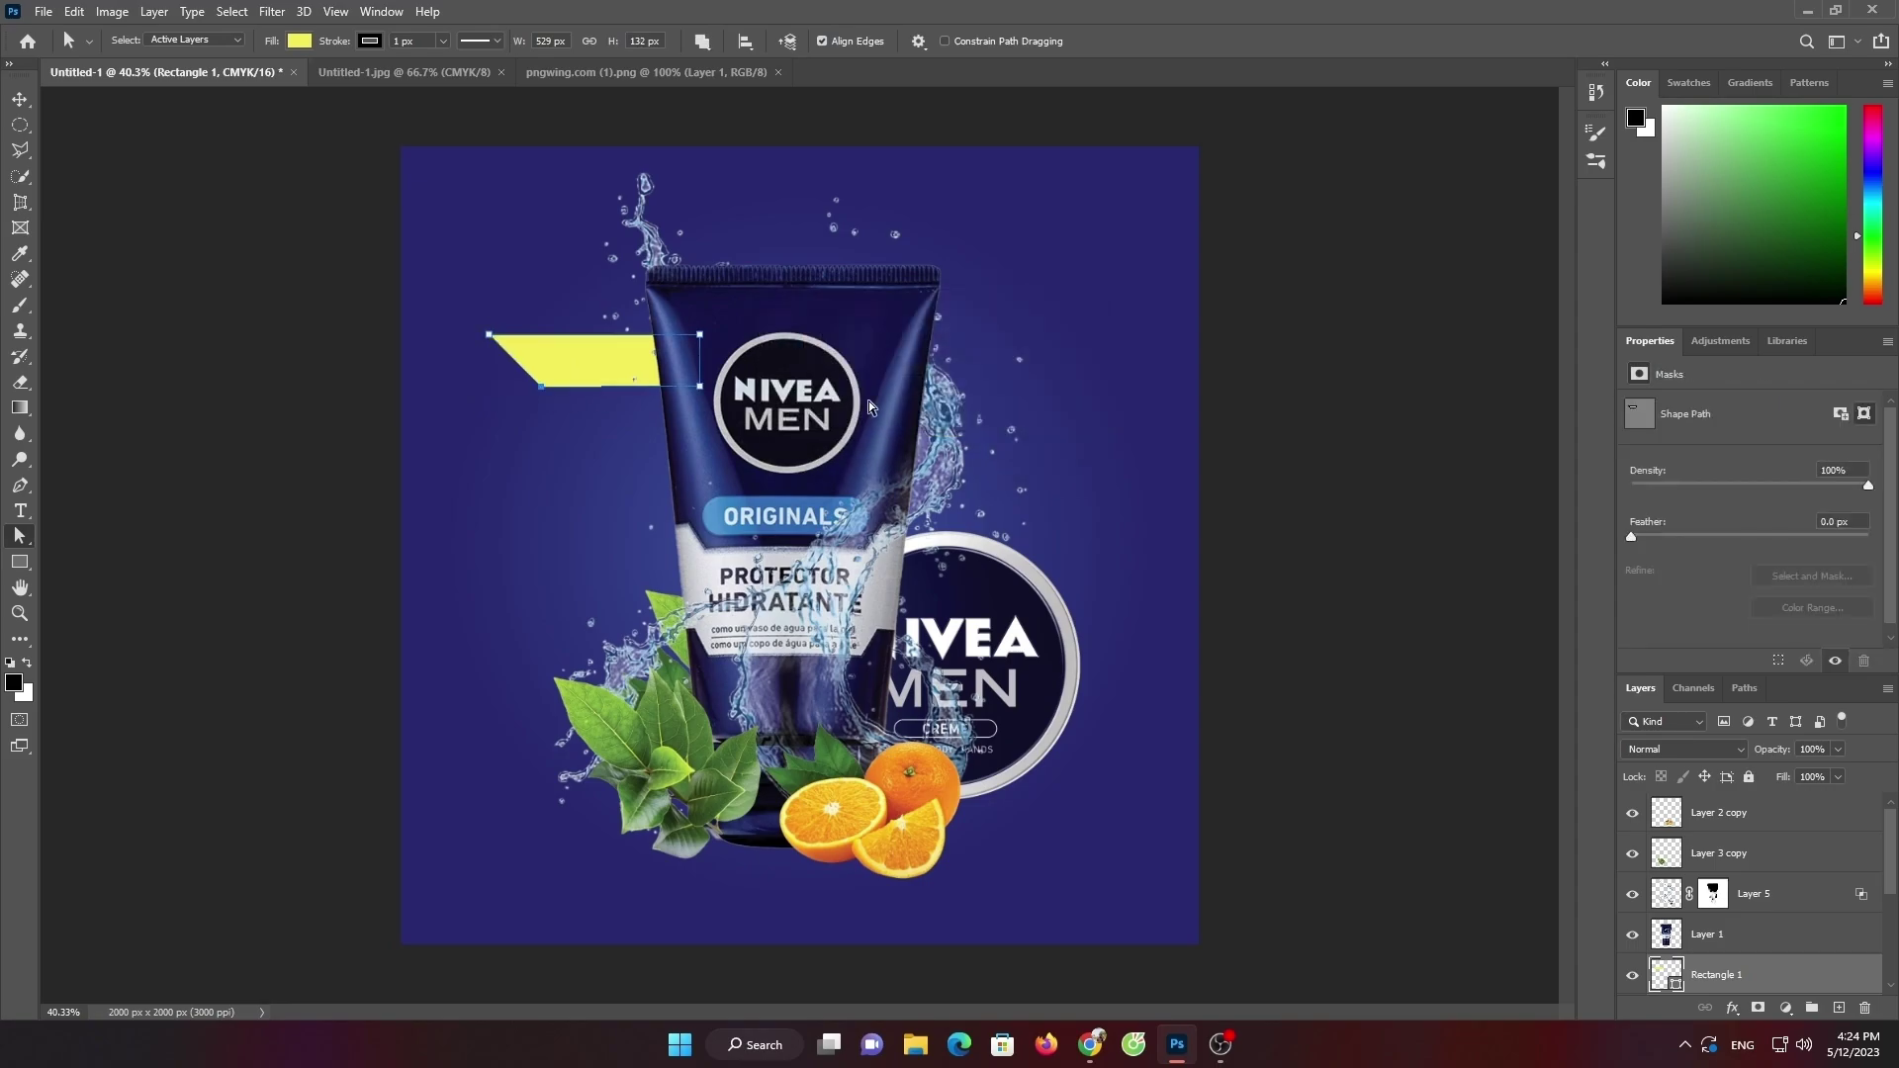
pyautogui.click(19, 103)
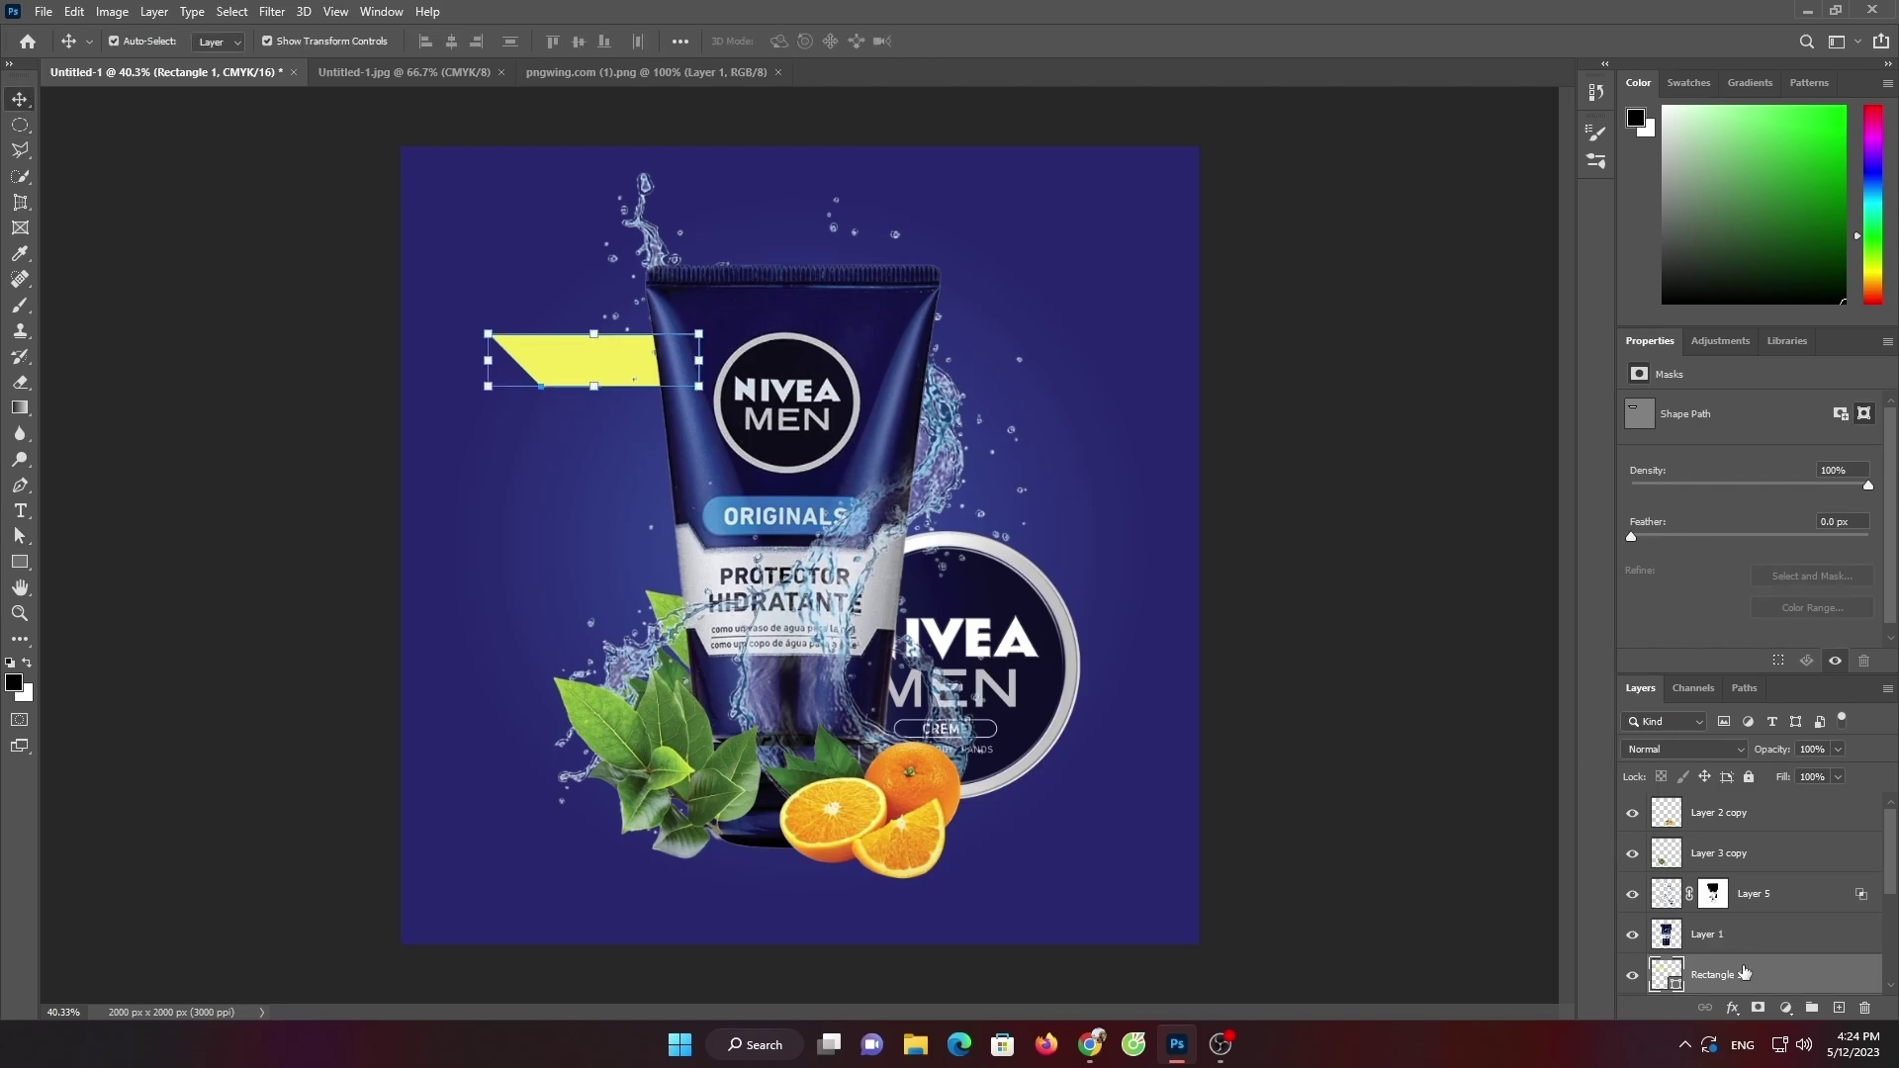
# Duplicate the yellow banner, make the copy white and move it, then delete that copy
pyautogui.hotkey('ctrl', 'j')
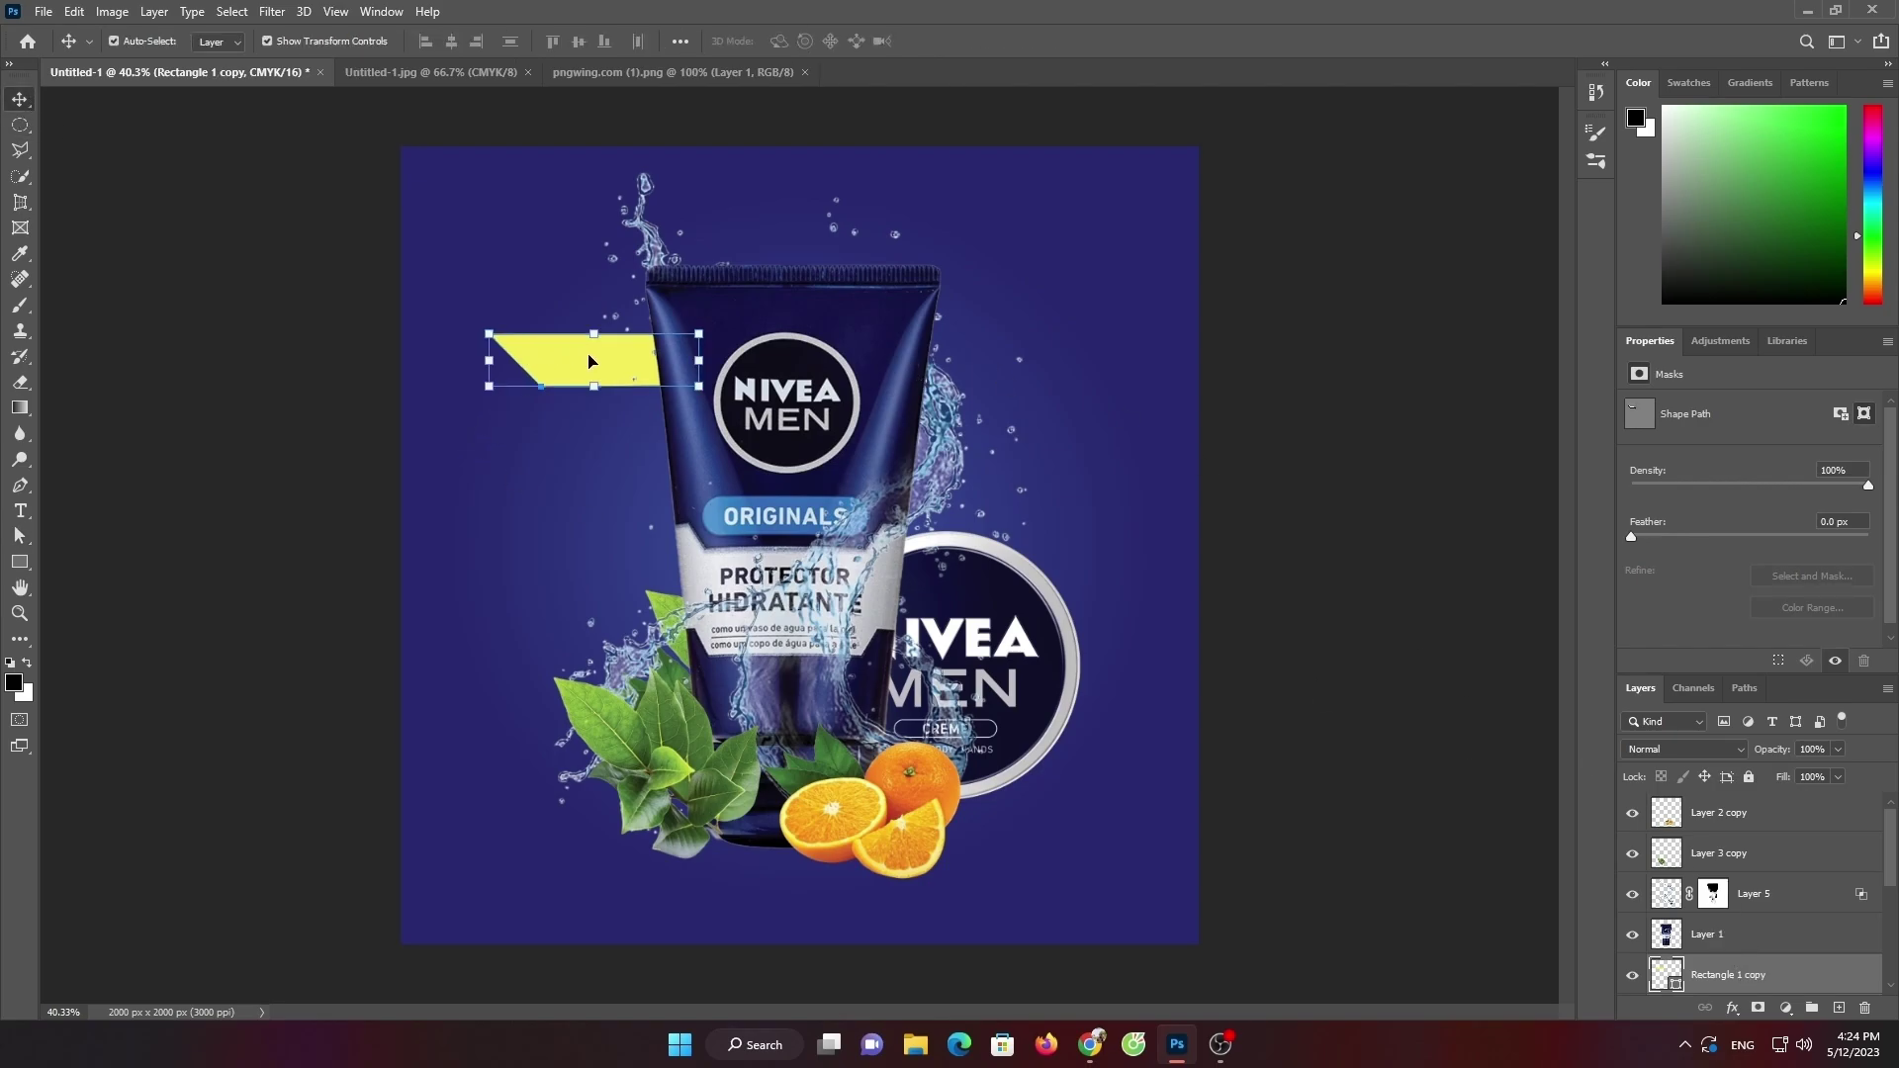
pyautogui.scroll(-1, 1821, 880)
pyautogui.click(1718, 978)
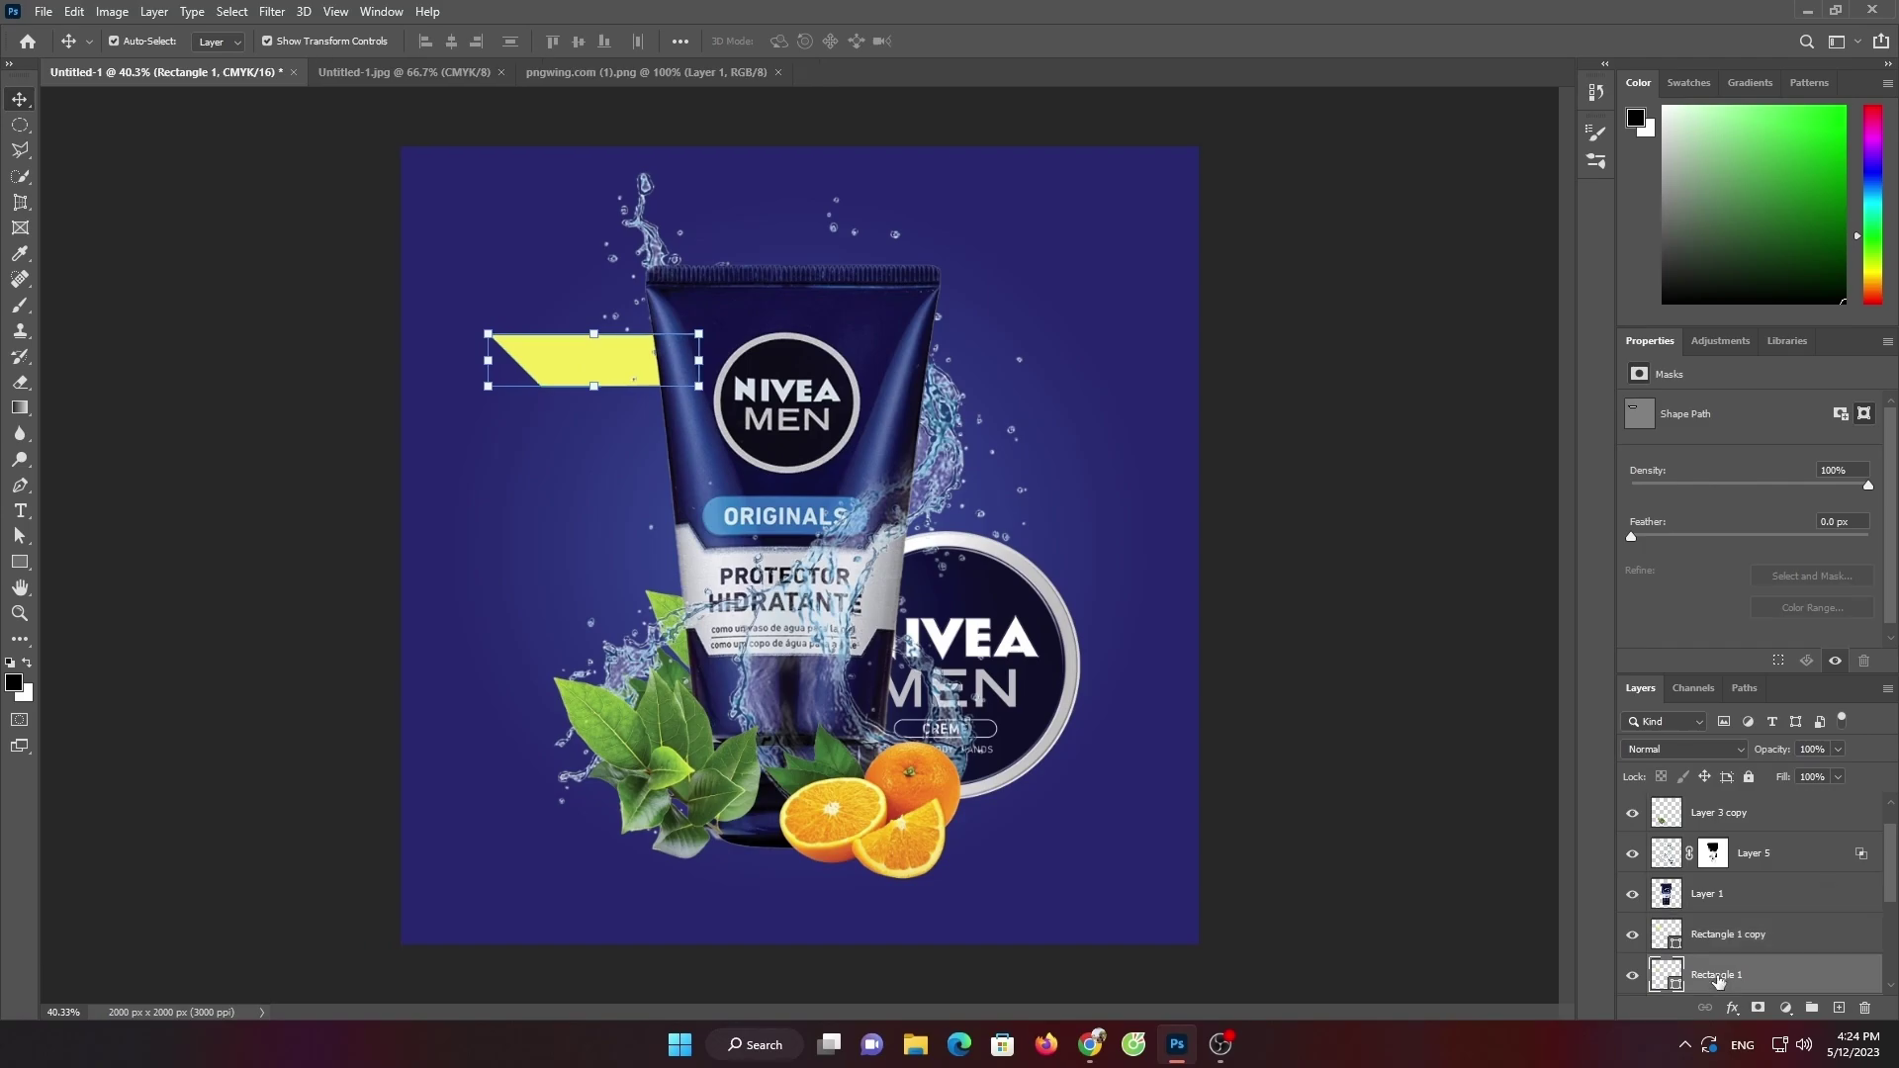
pyautogui.click(1664, 938)
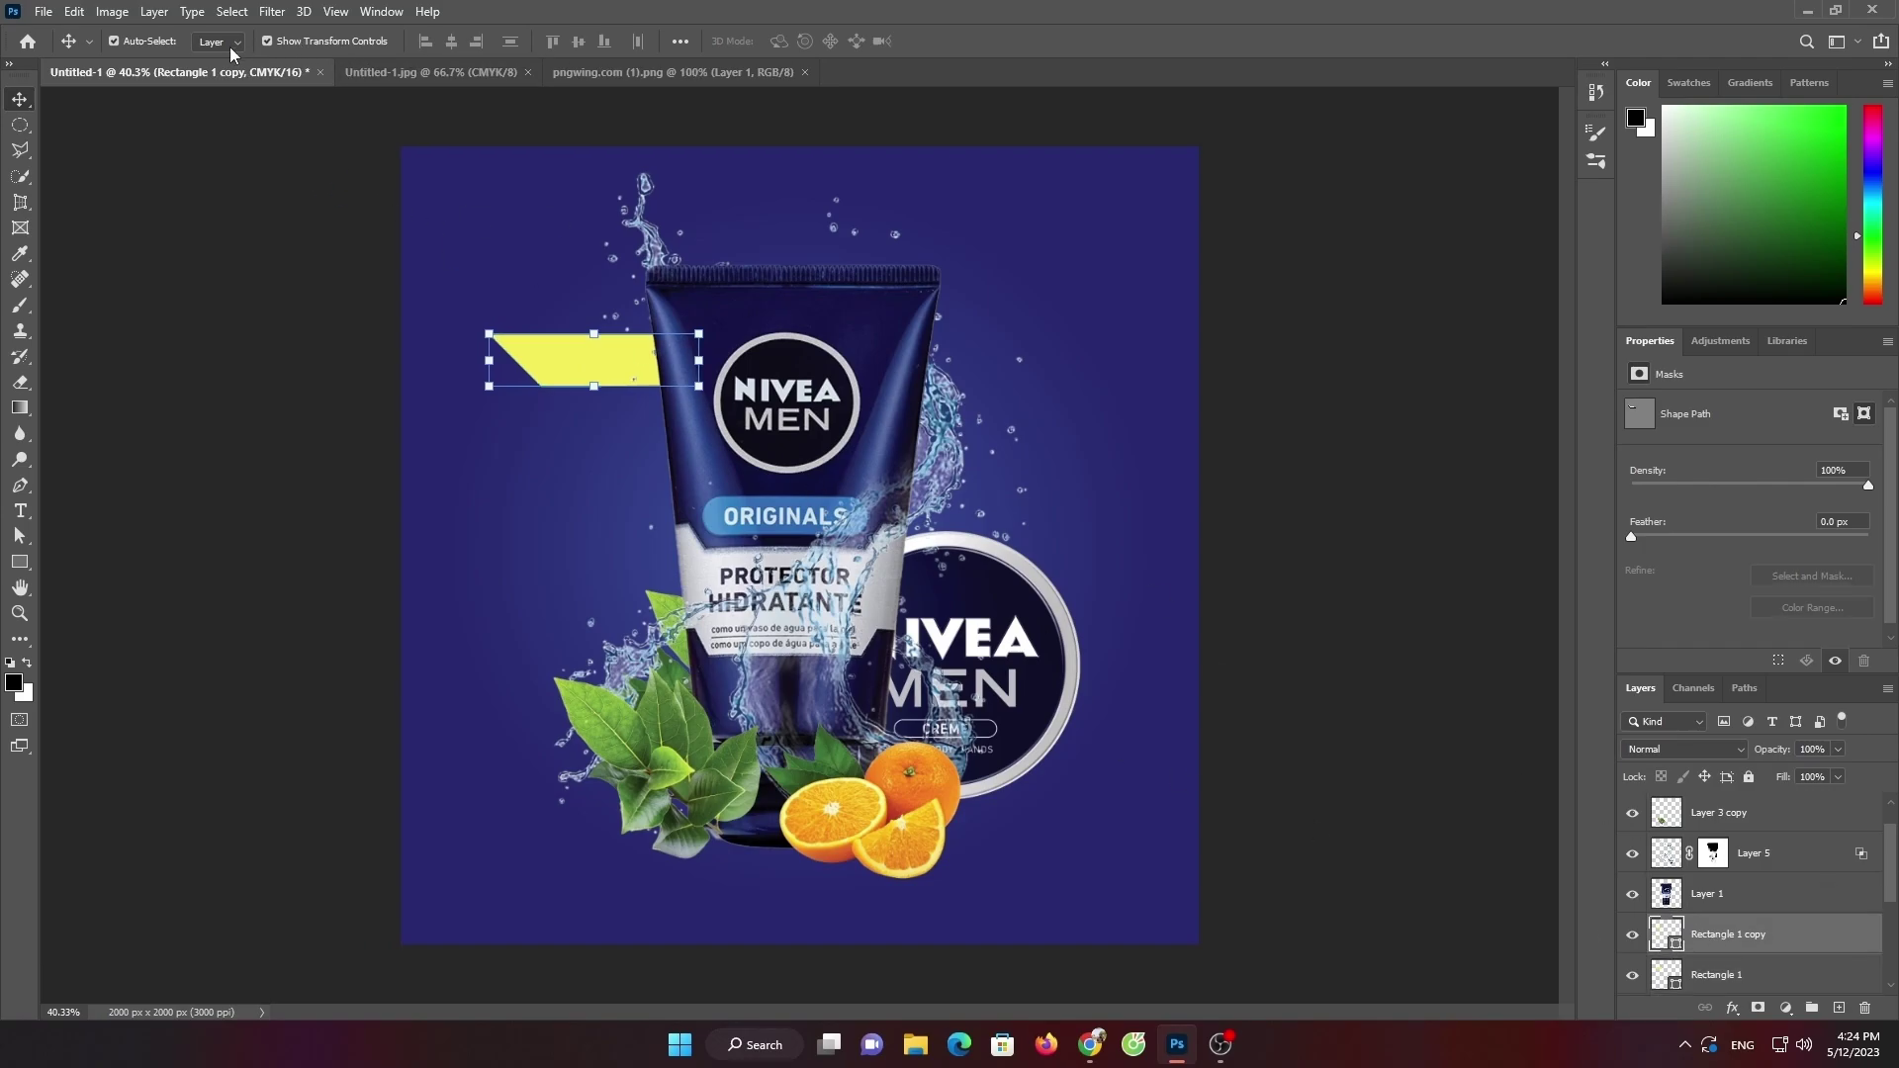
pyautogui.click(20, 562)
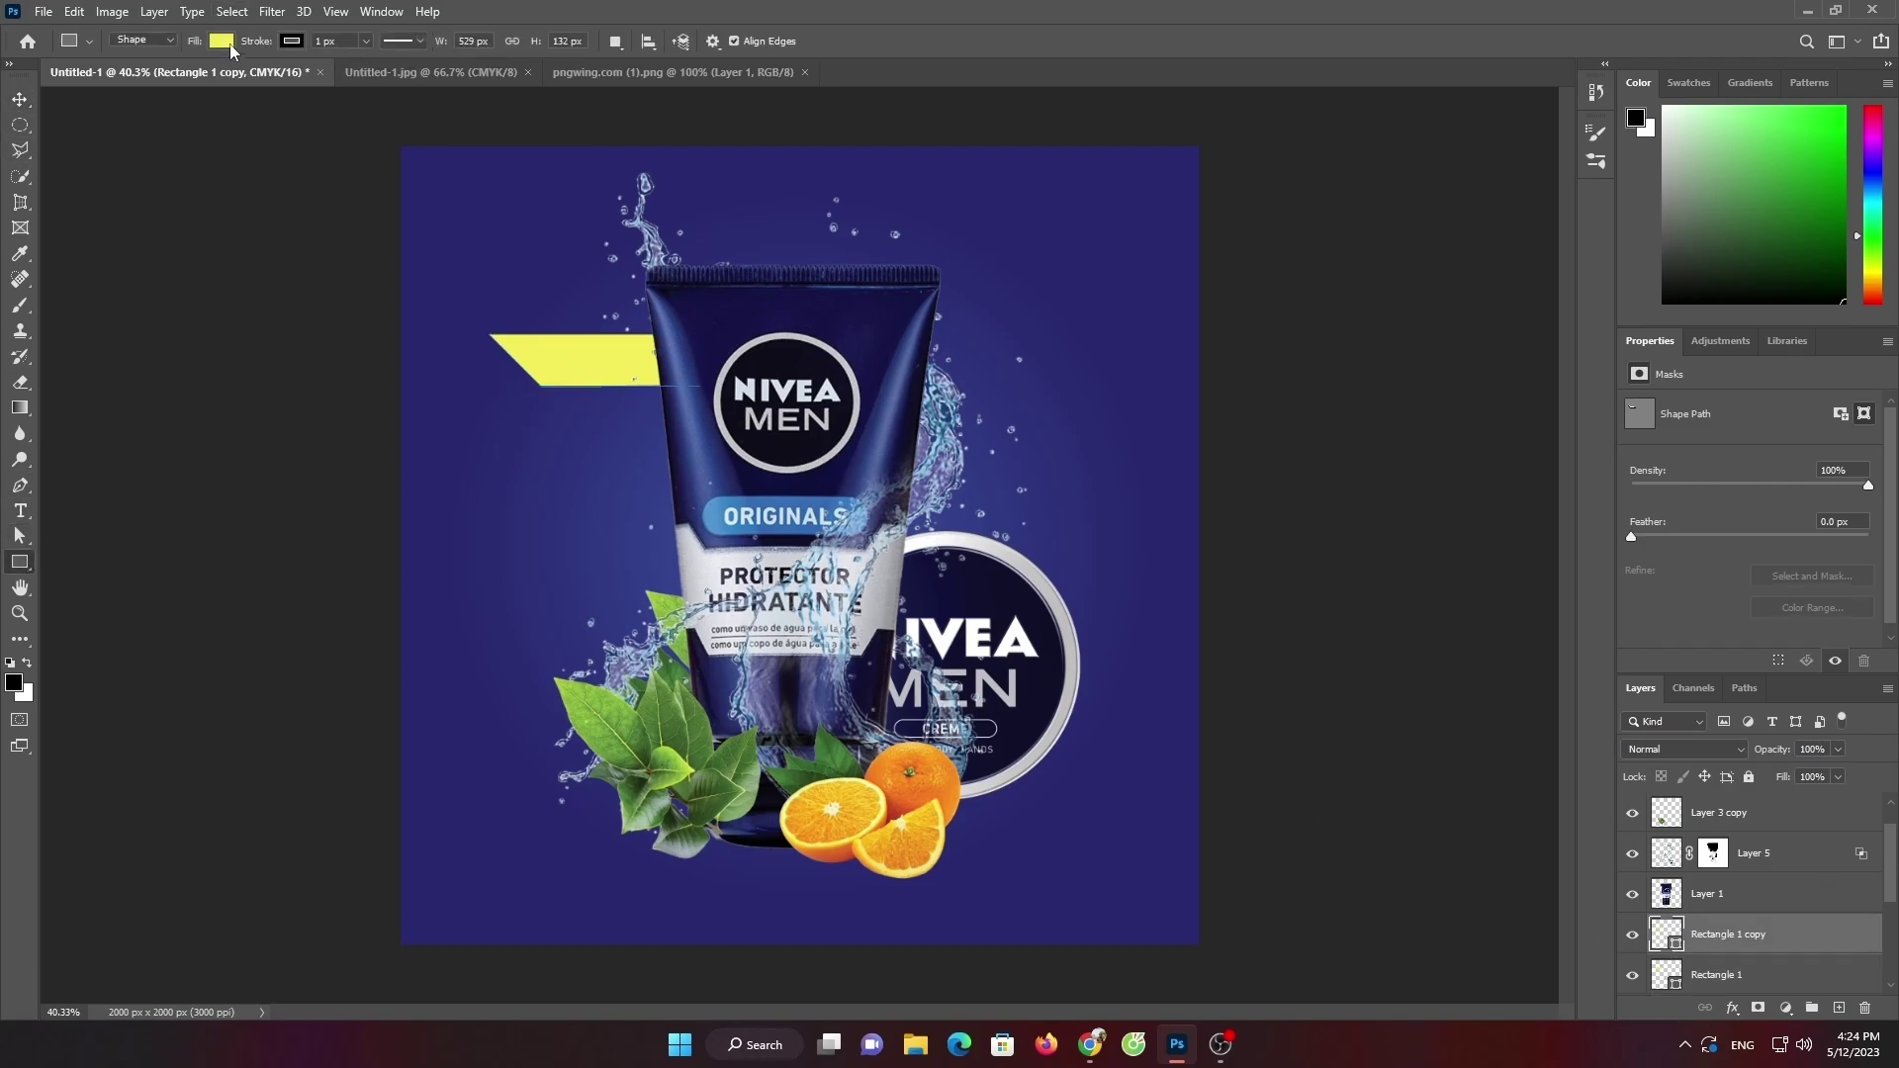
pyautogui.click(221, 41)
pyautogui.click(203, 146)
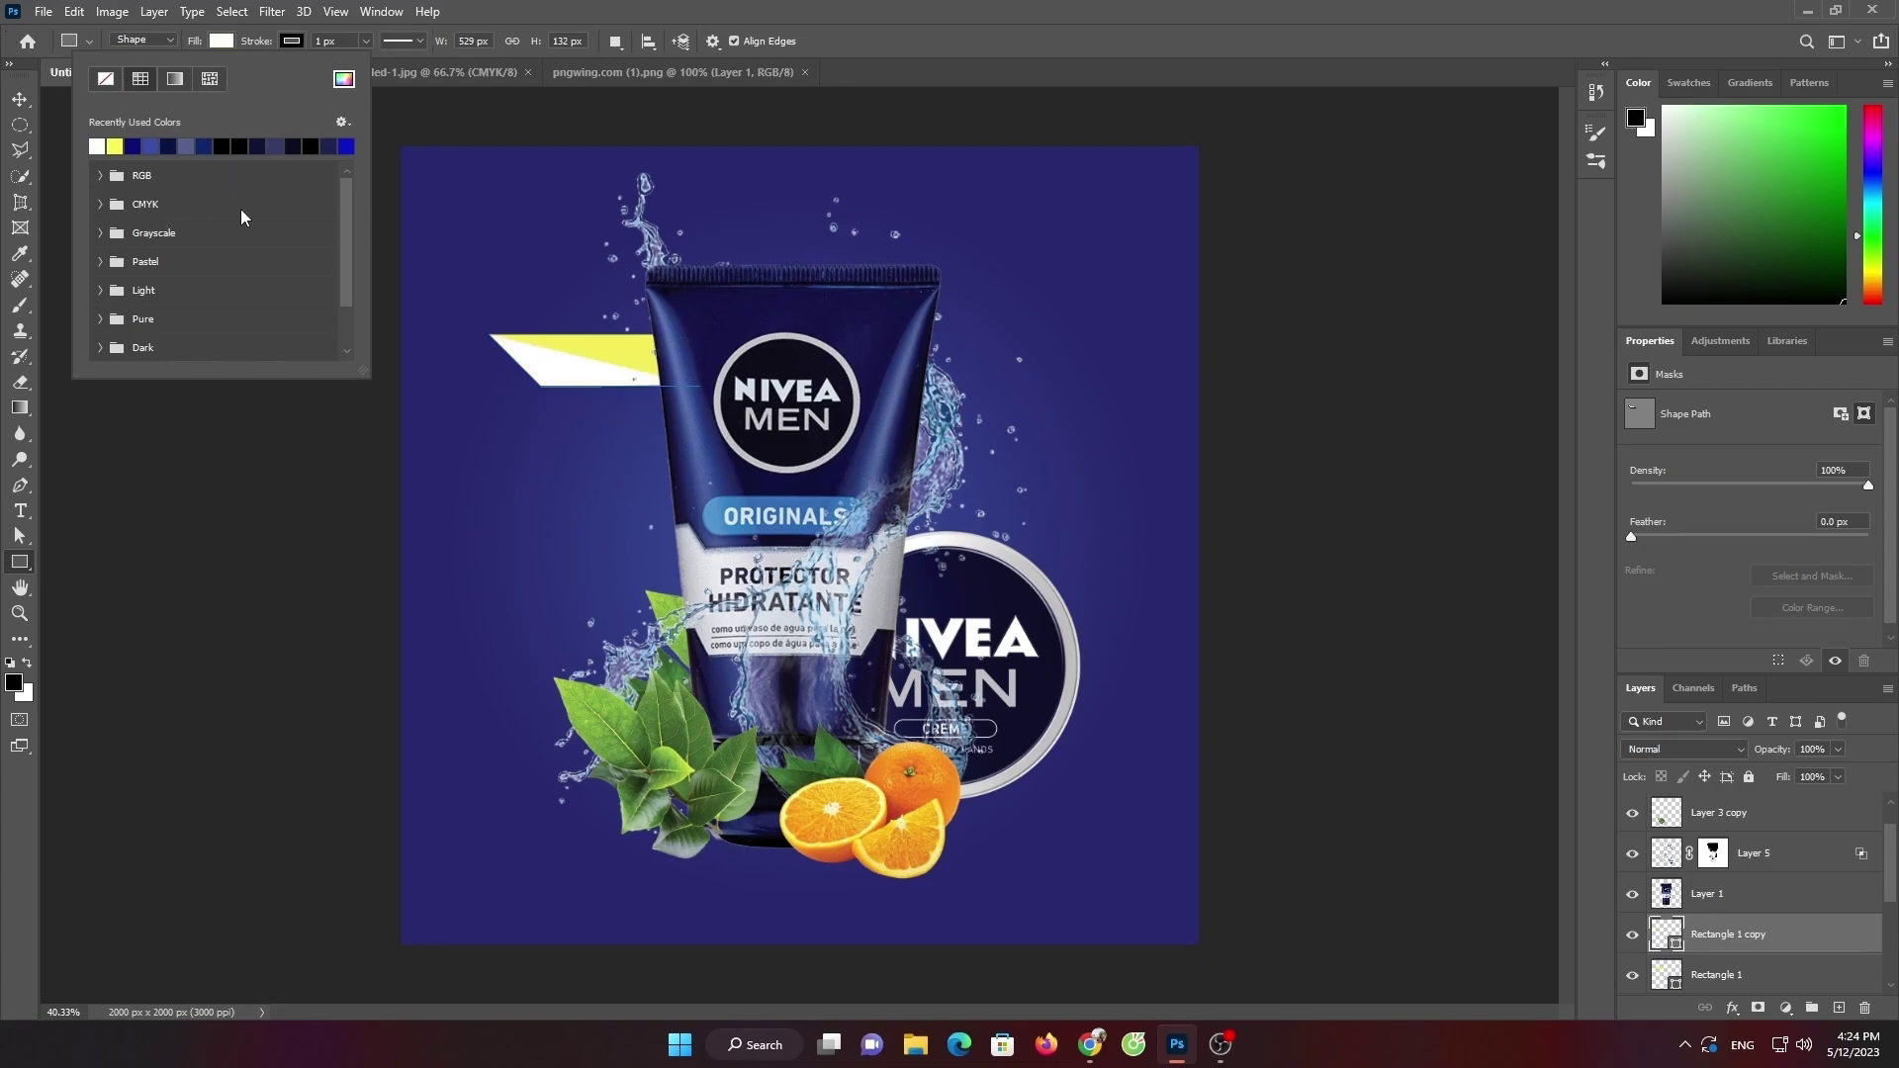
pyautogui.click(20, 100)
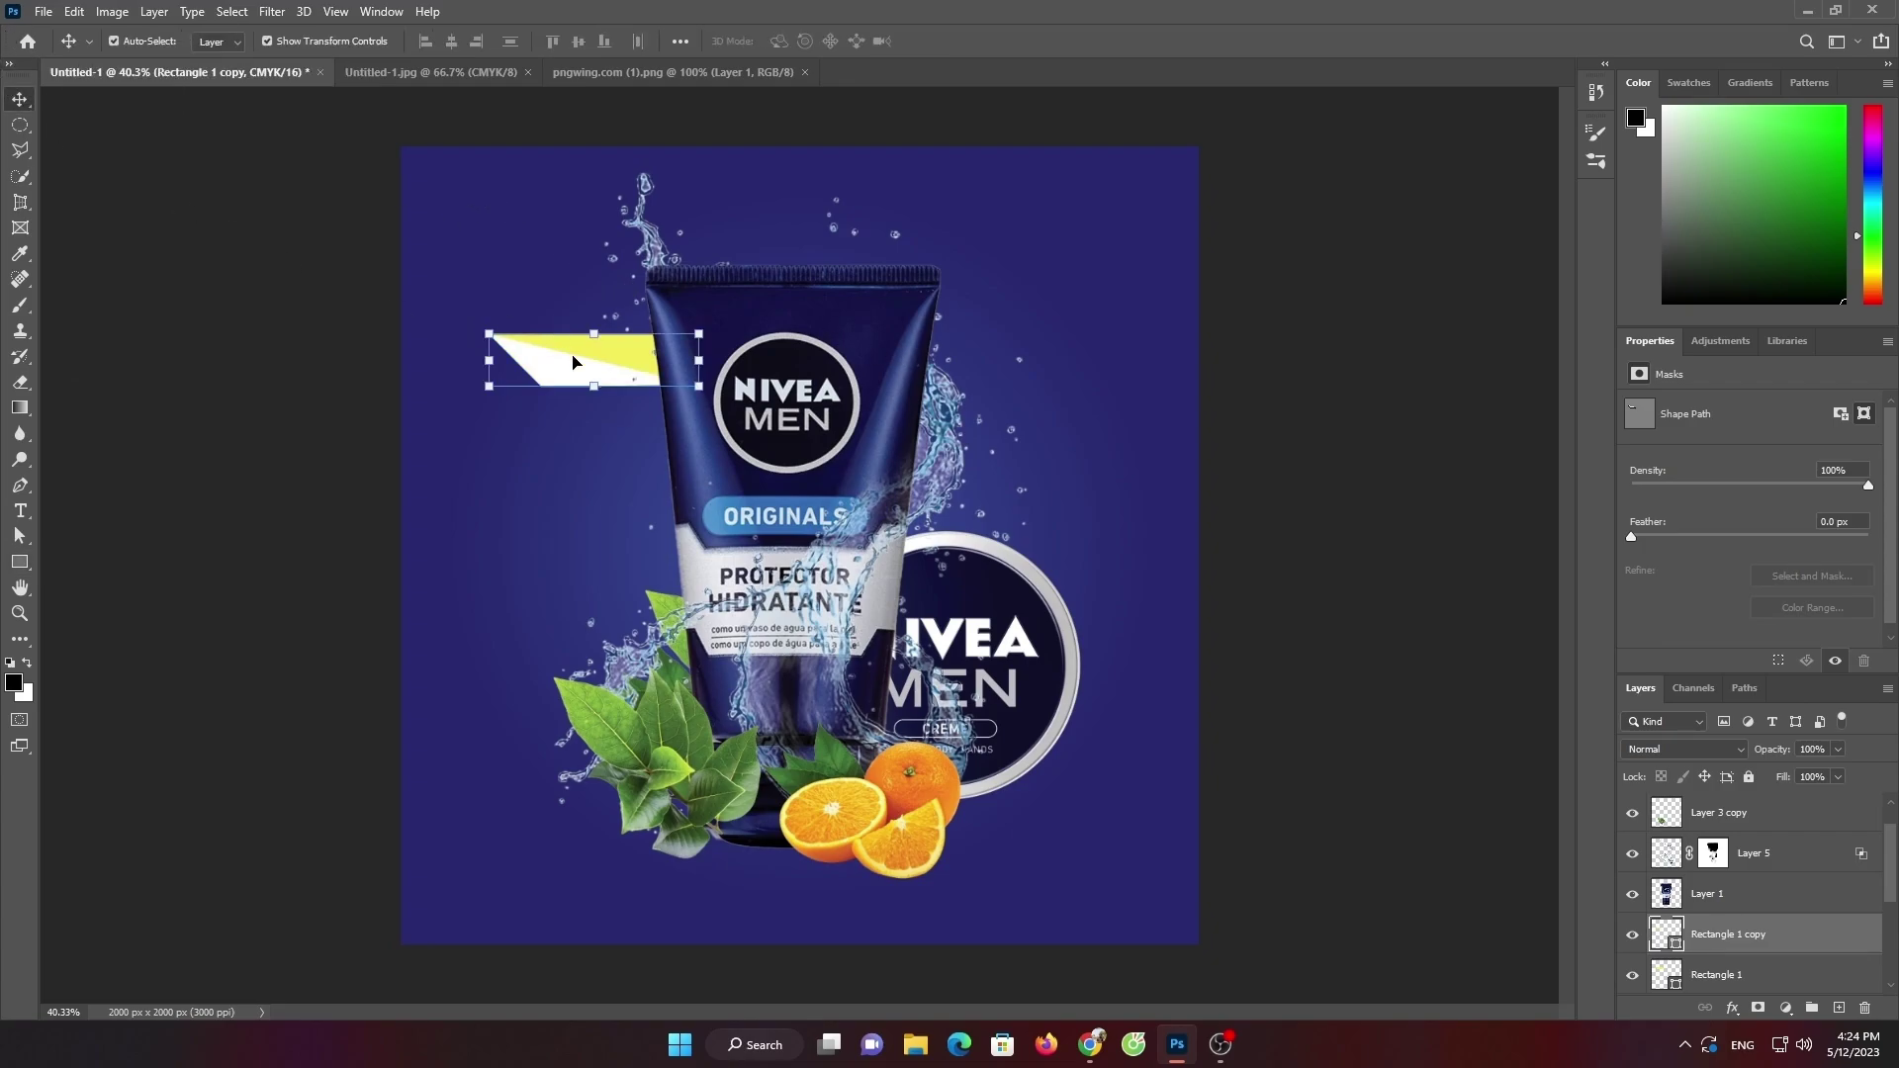
pyautogui.moveTo(583, 373)
pyautogui.mouseDown()
pyautogui.moveTo(468, 399)
pyautogui.moveTo(450, 433)
pyautogui.mouseUp()
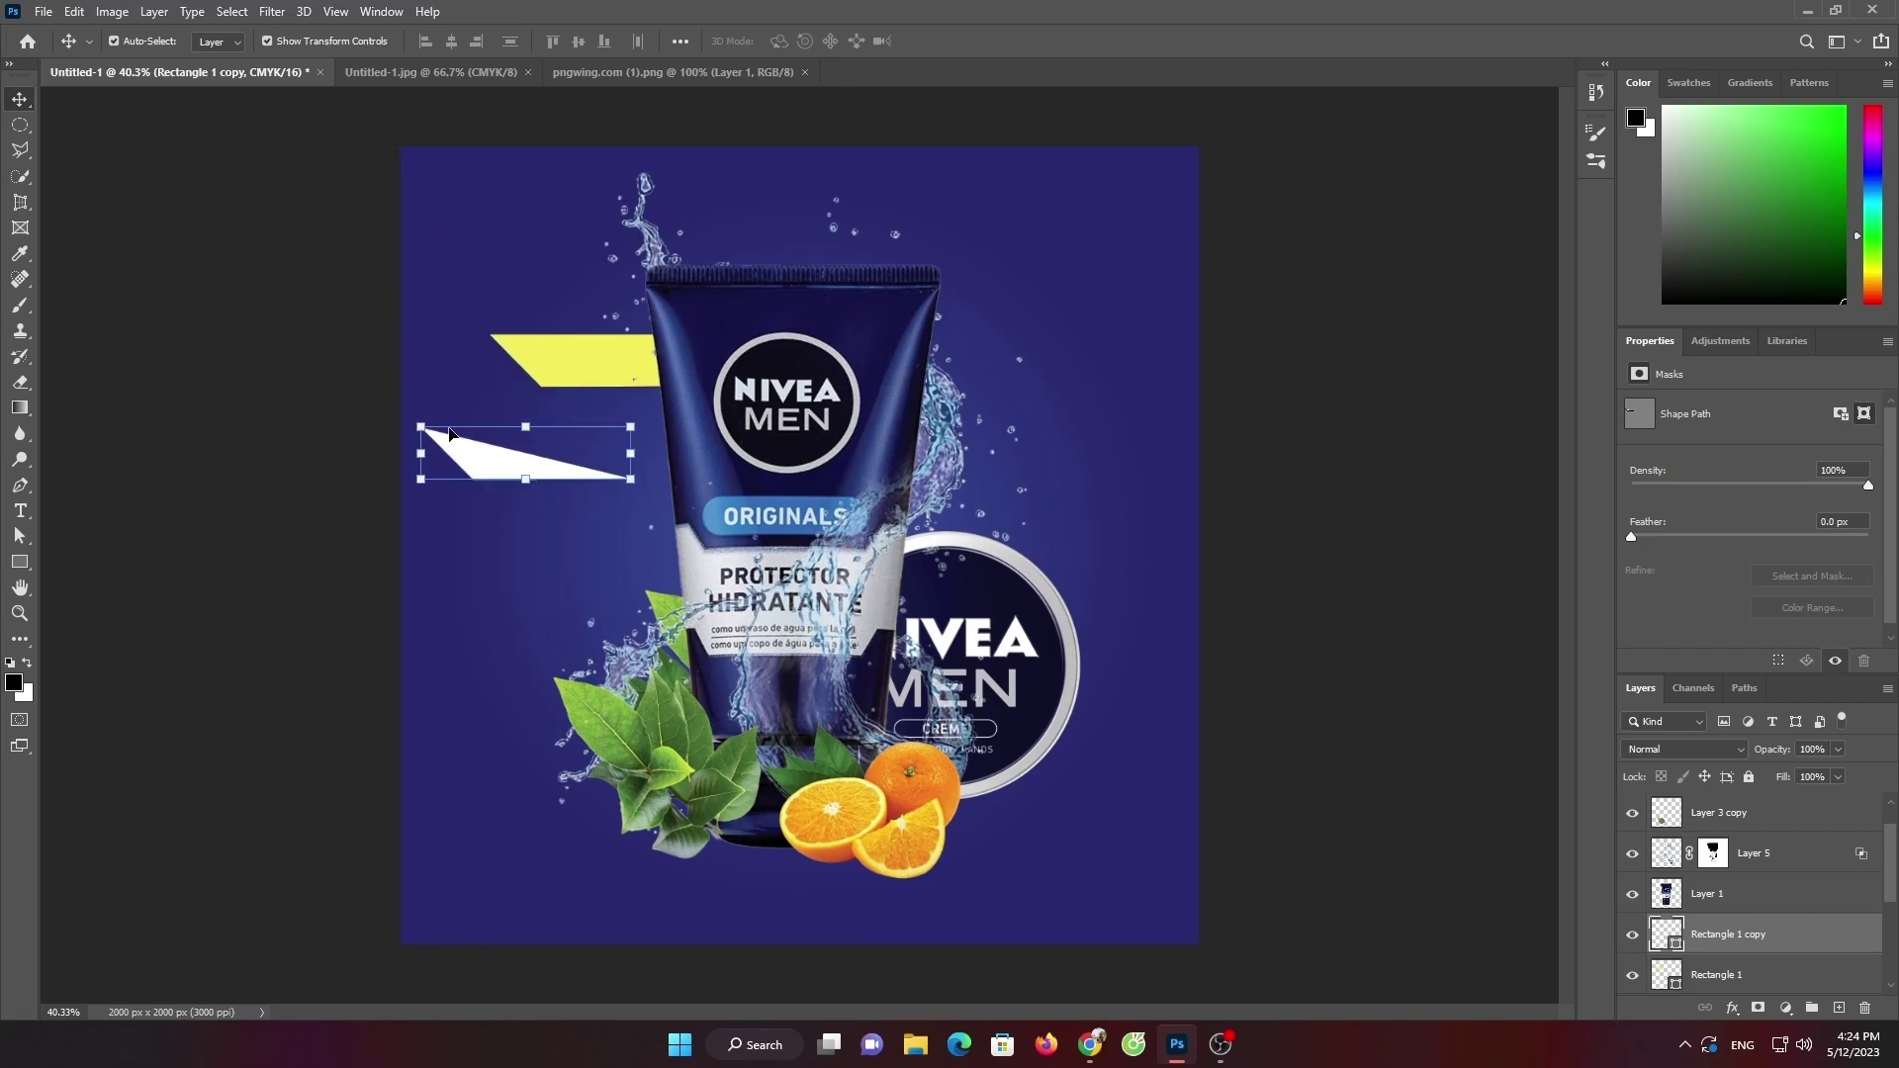
pyautogui.press('Delete')
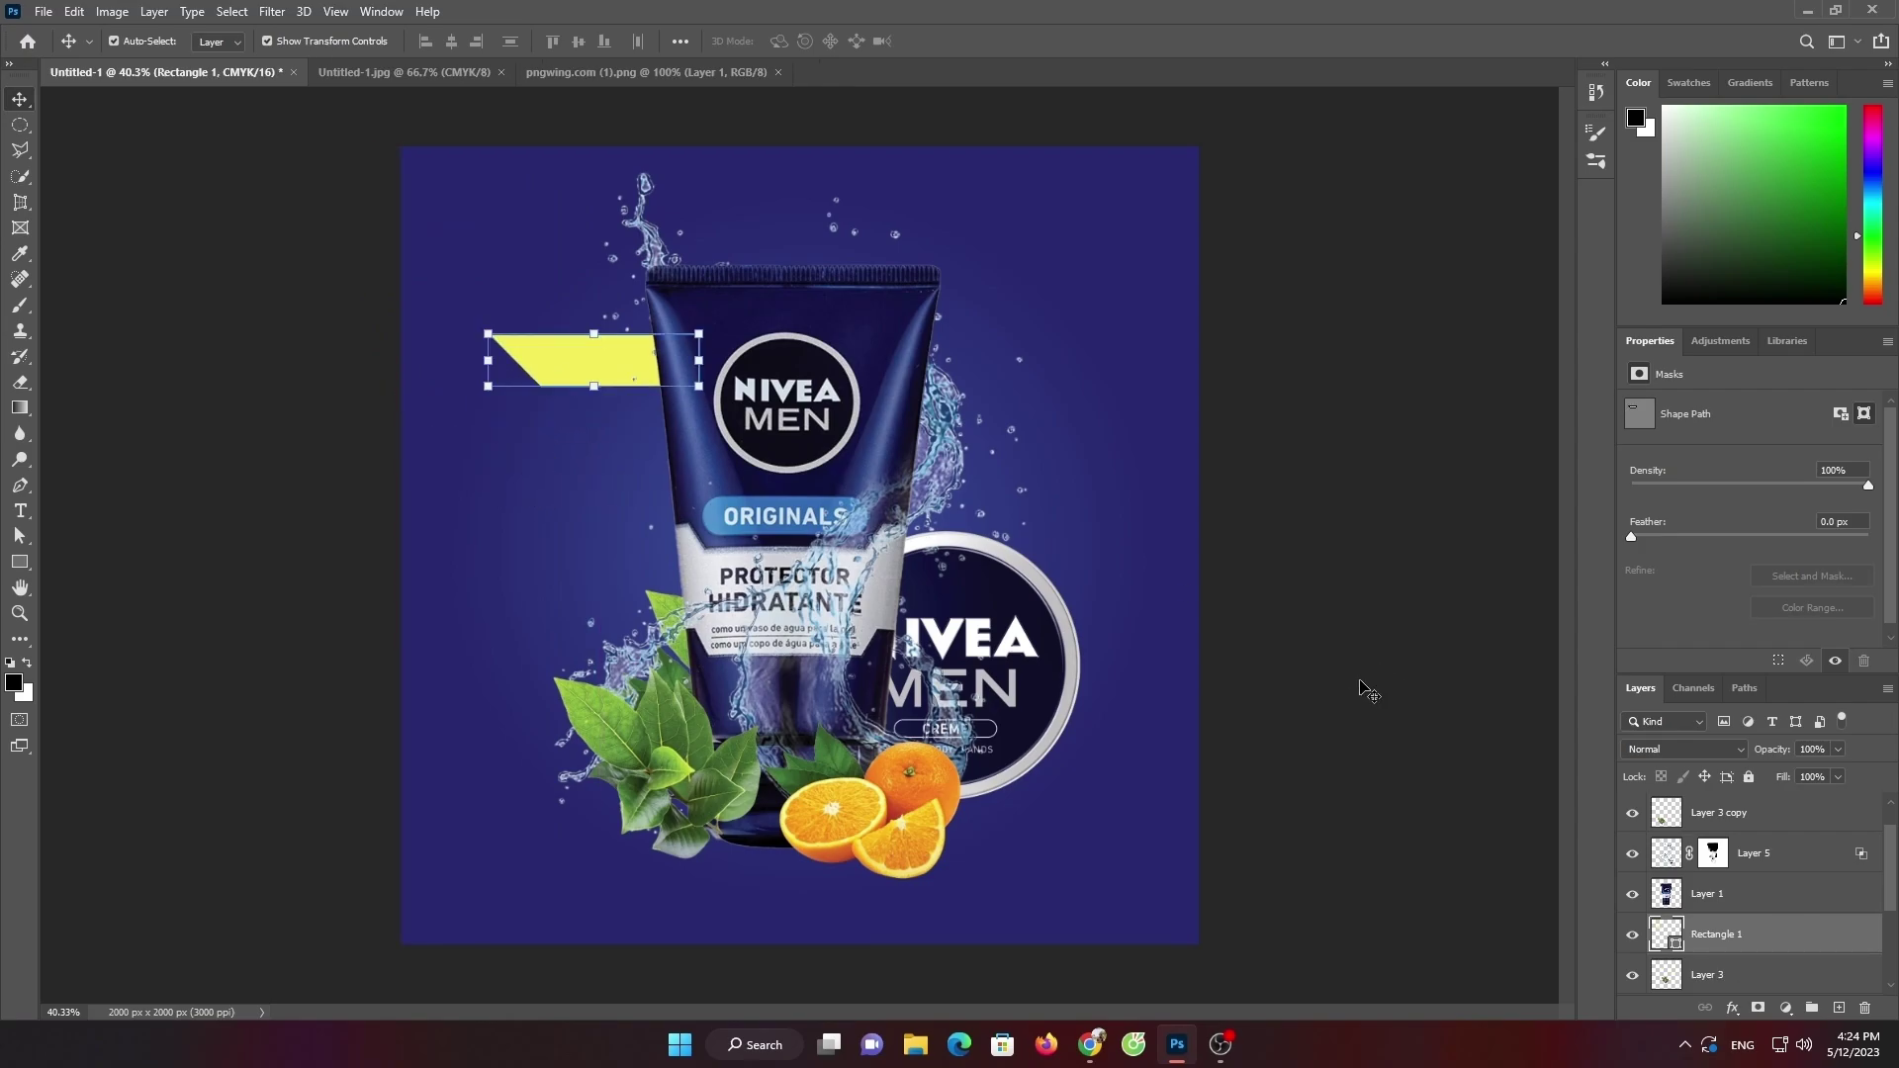
# Duplicate the yellow banner again and fill the copy white
pyautogui.hotkey('ctrl', 'j')
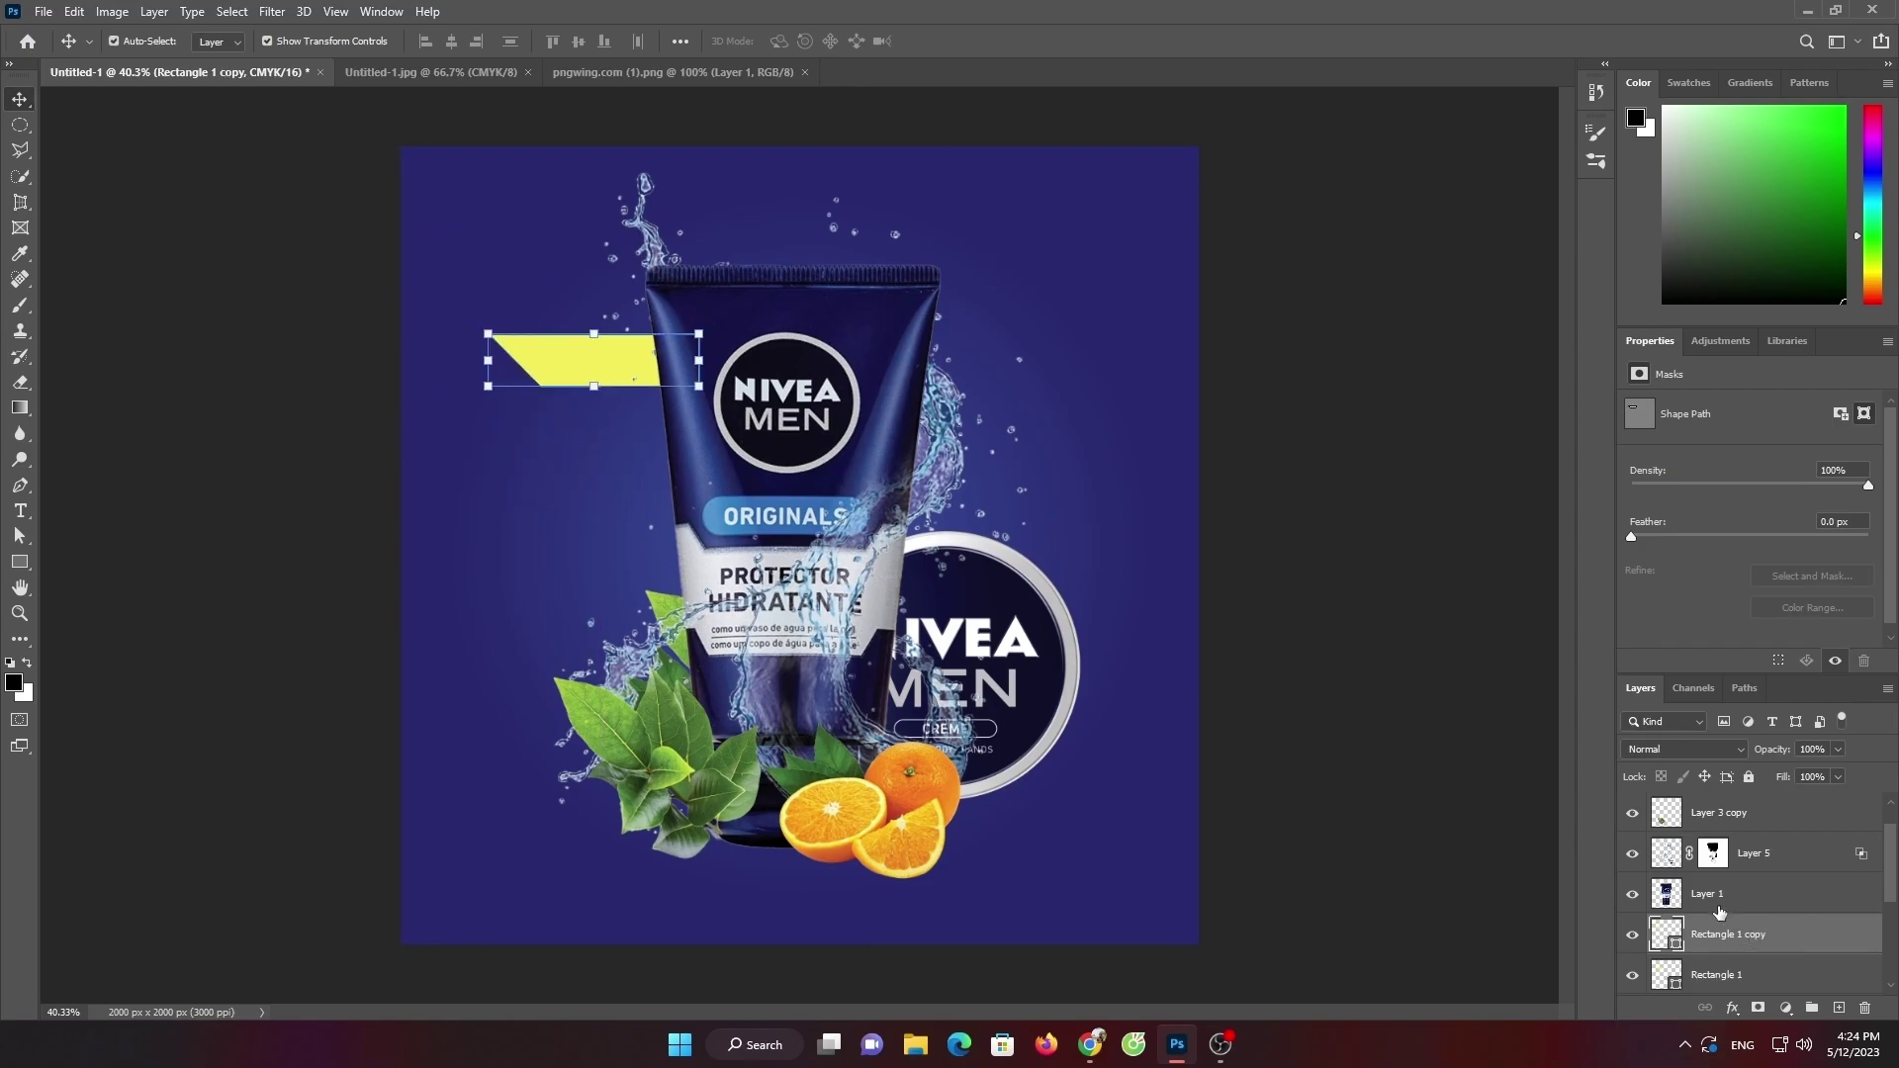
pyautogui.click(19, 407)
pyautogui.click(187, 47)
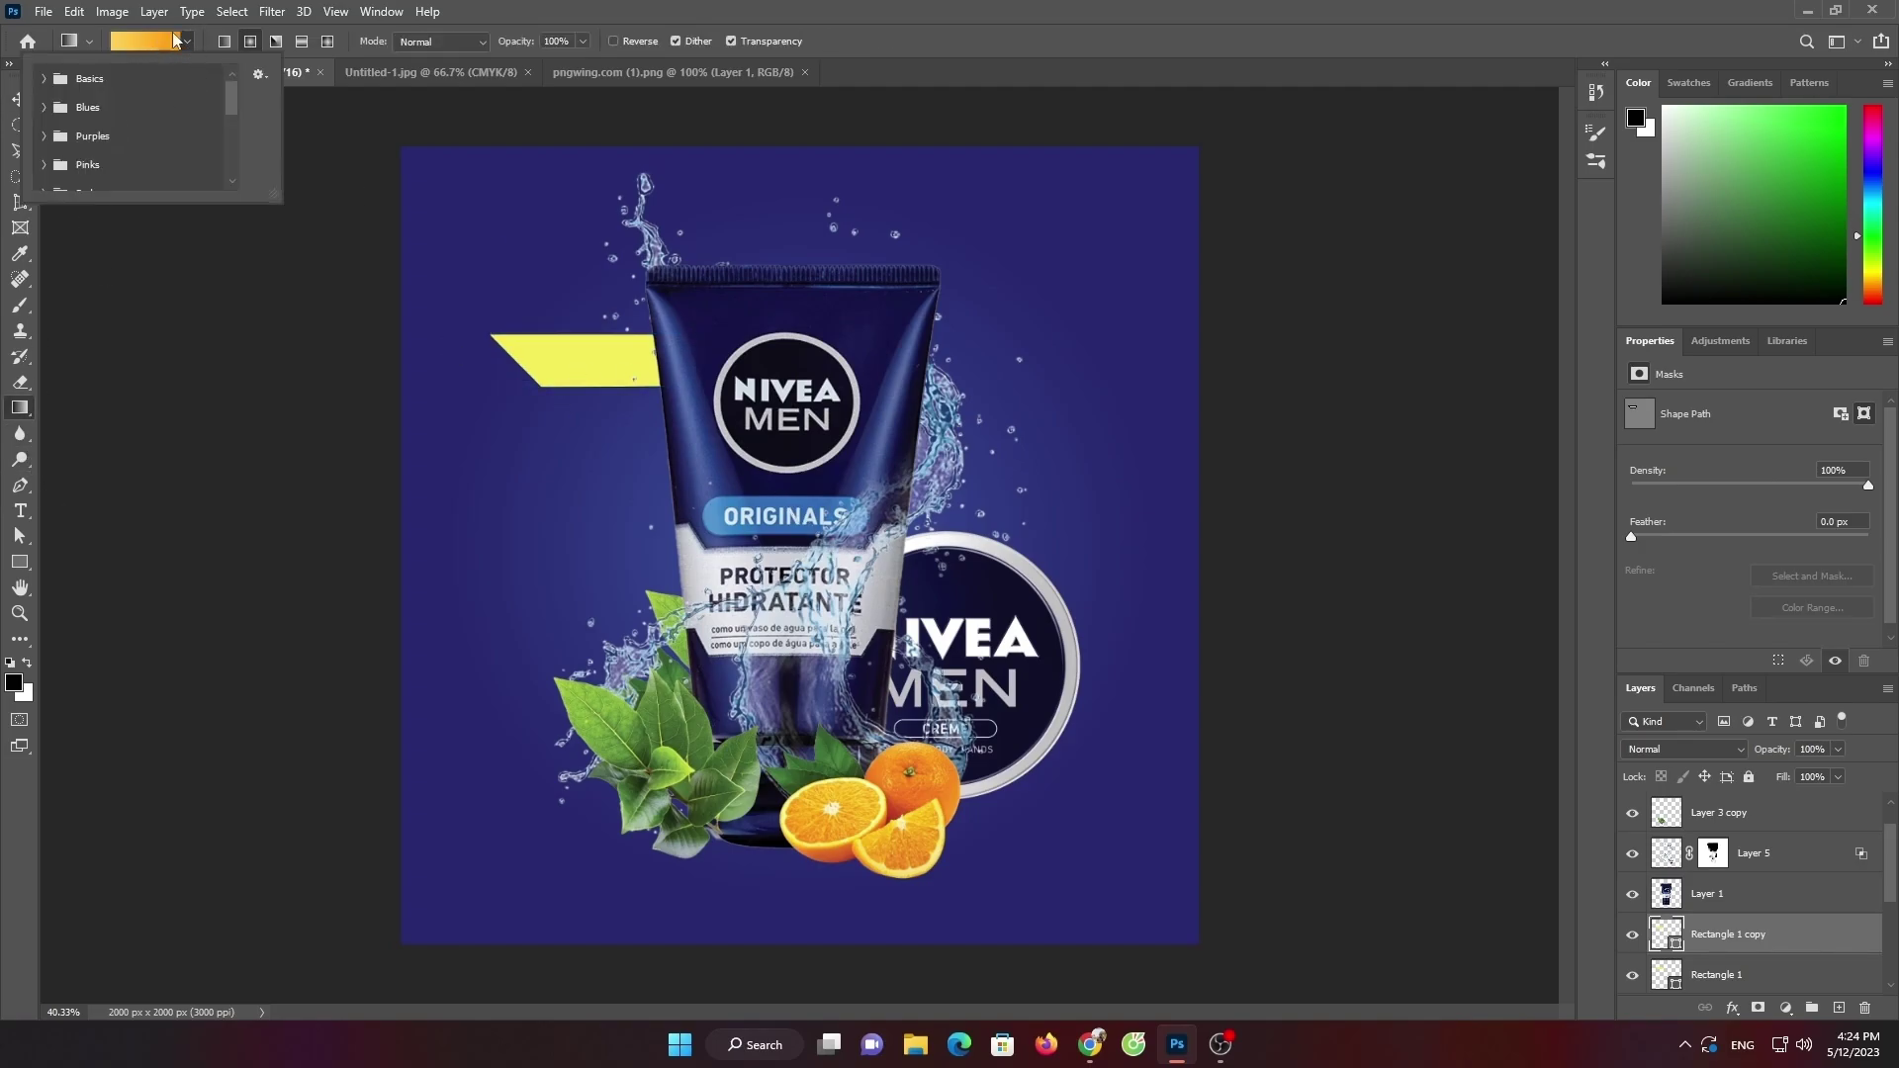
pyautogui.click(20, 562)
pyautogui.click(220, 40)
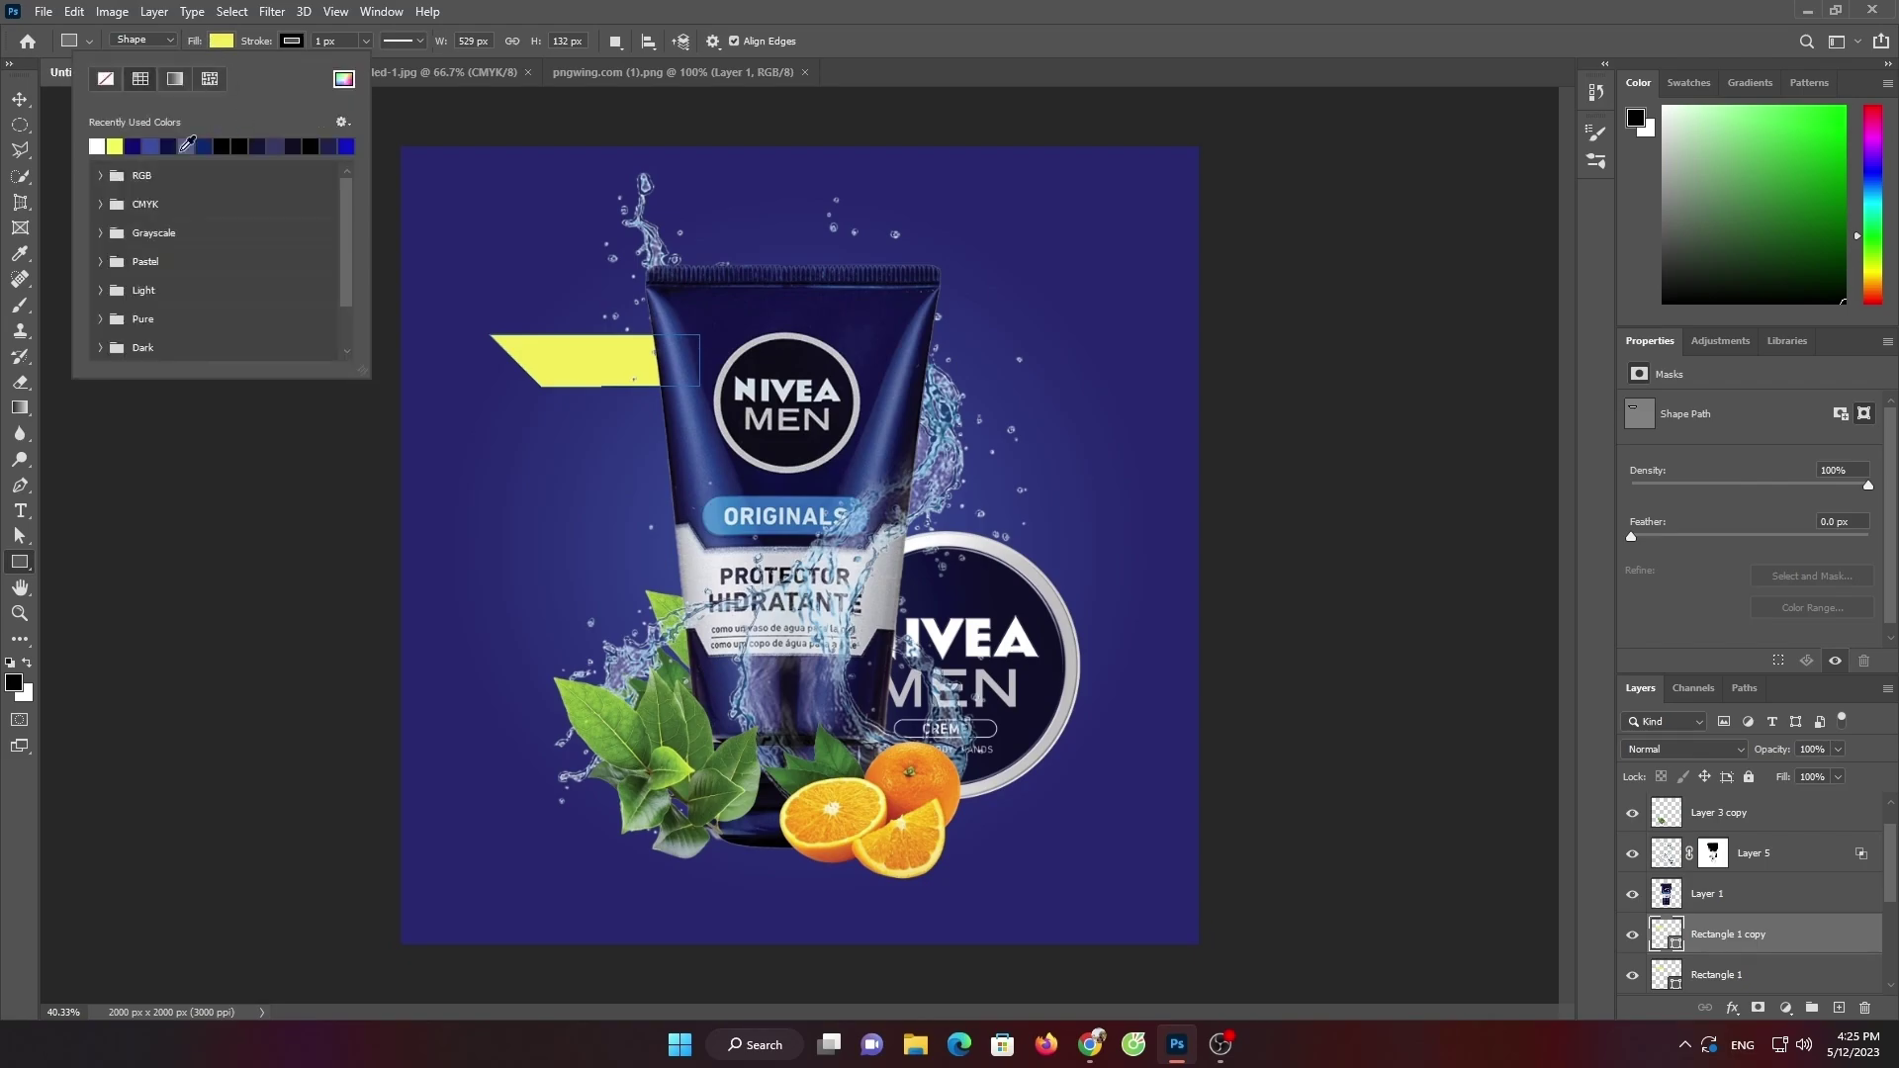
pyautogui.click(98, 145)
pyautogui.click(21, 98)
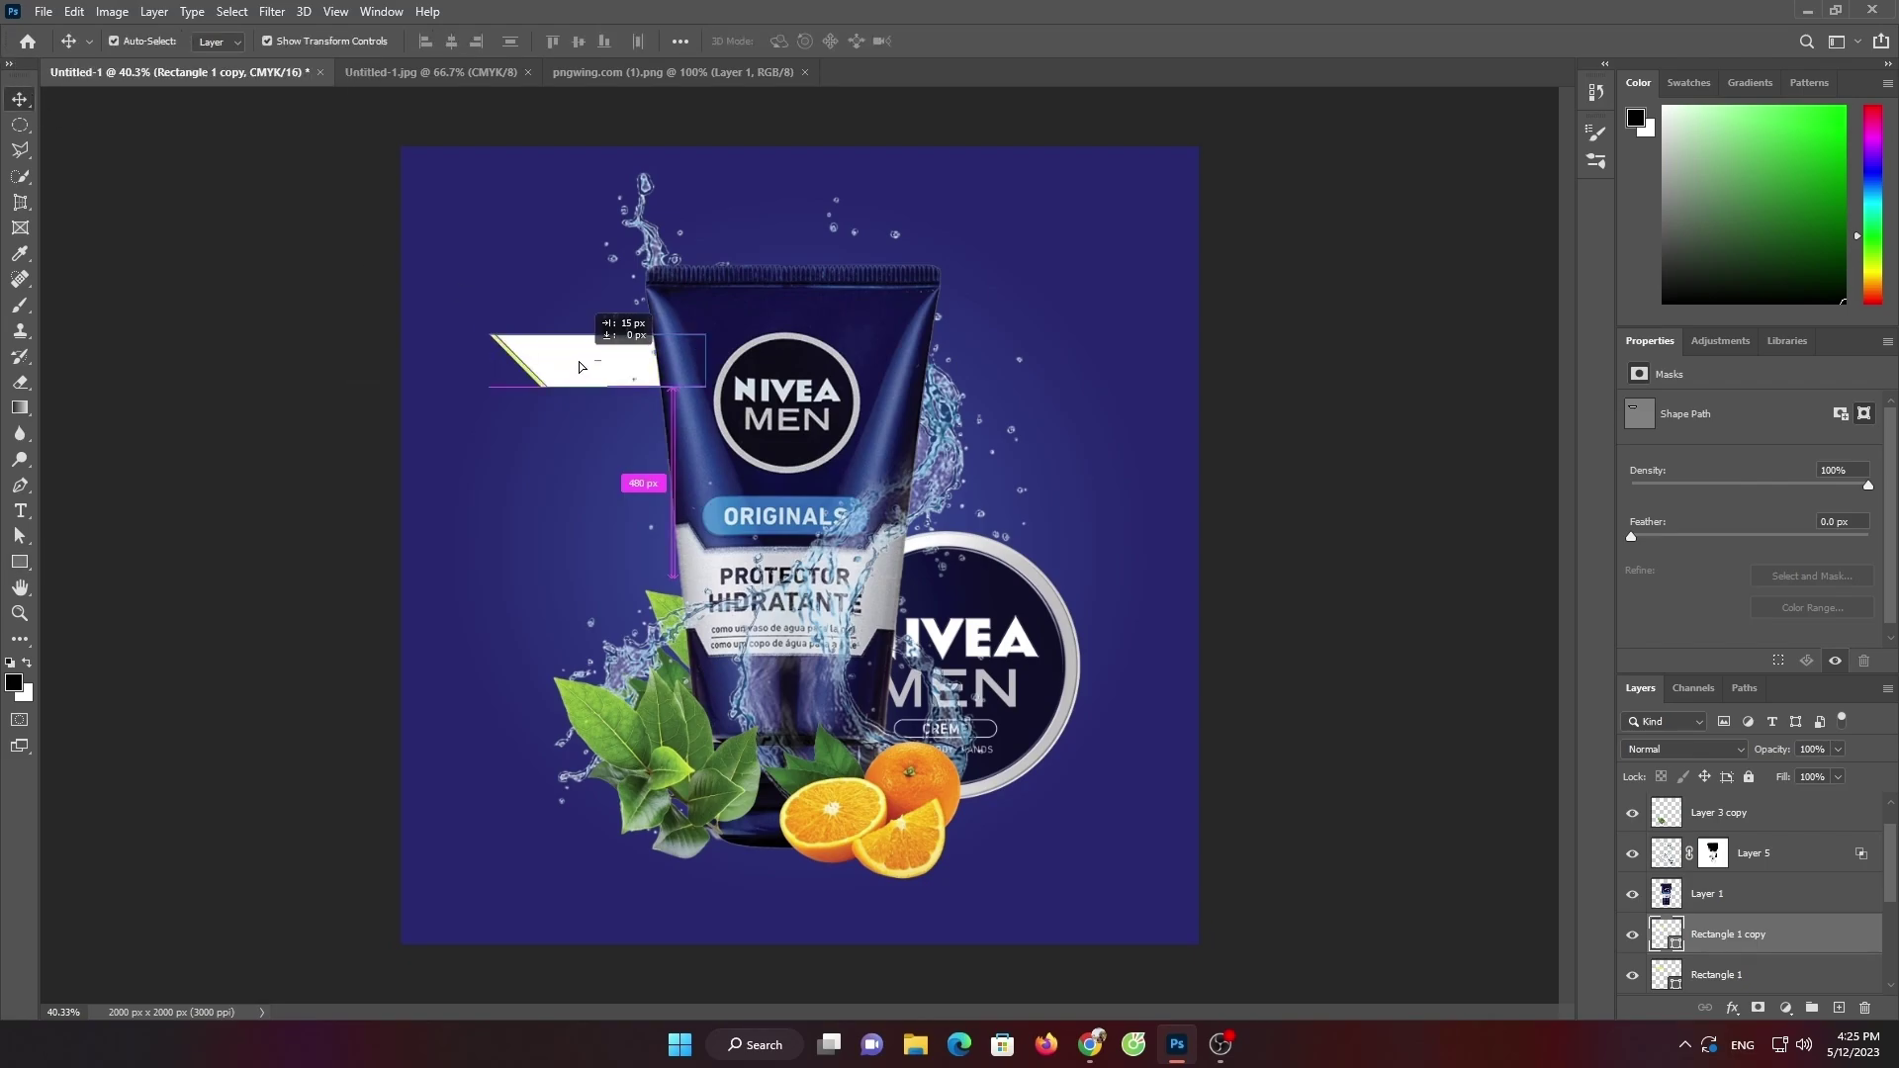
pyautogui.click(295, 366)
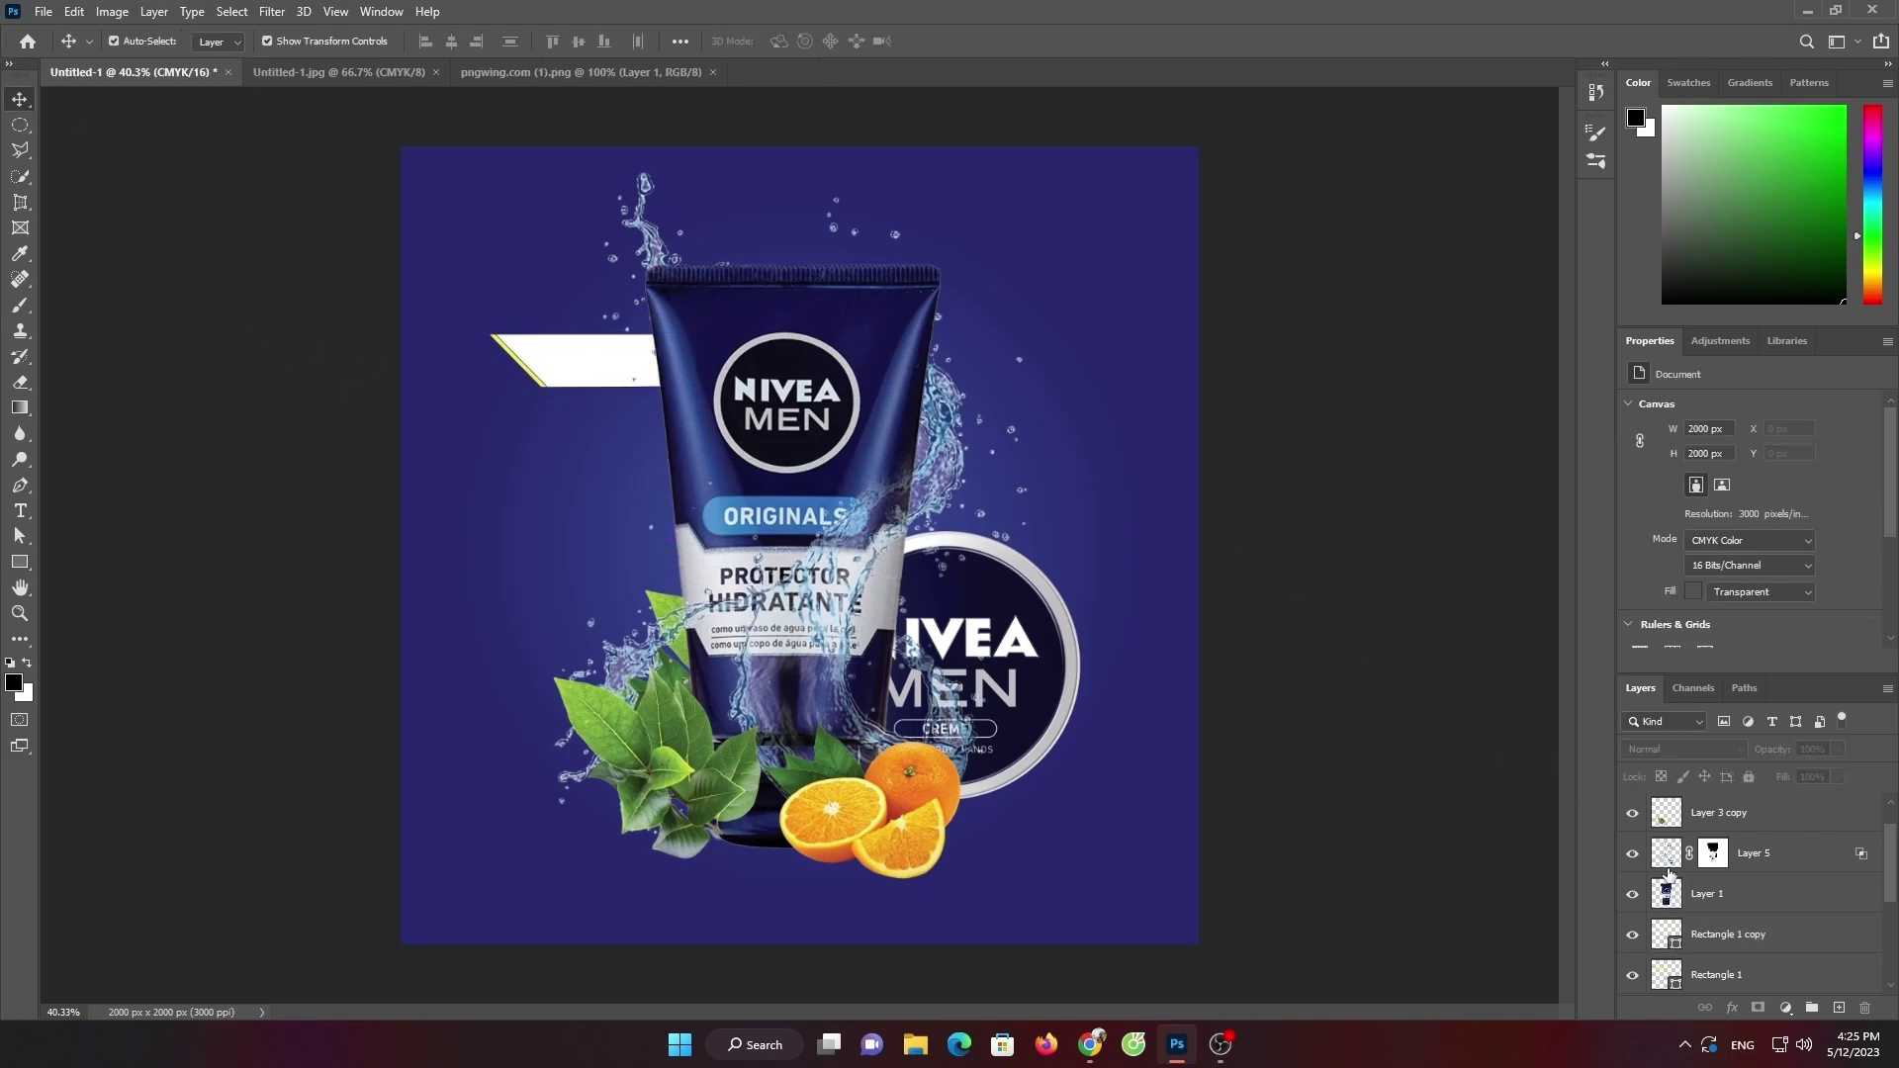
pyautogui.scroll(-1, 1746, 864)
pyautogui.click(1710, 908)
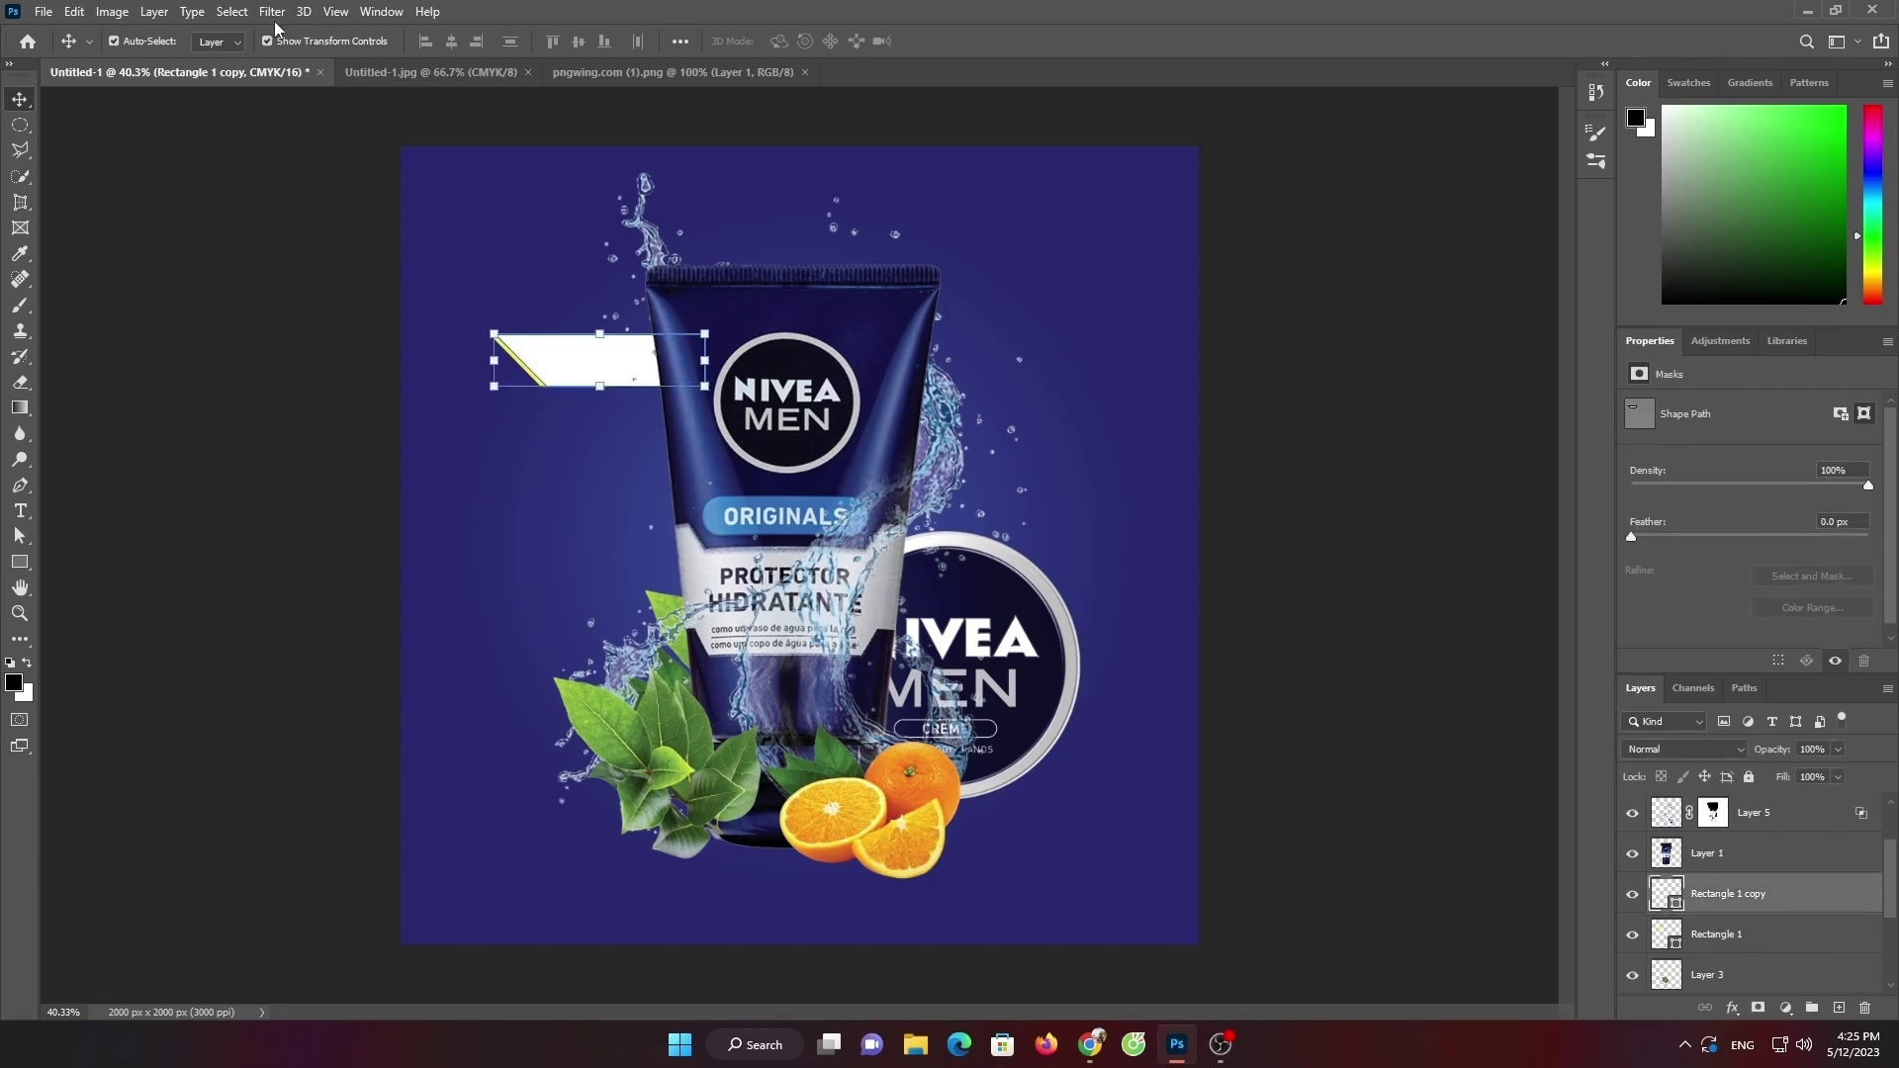
# Give the white copy a white stroke and the yellow banner a yellow stroke
pyautogui.click(20, 562)
pyautogui.click(290, 41)
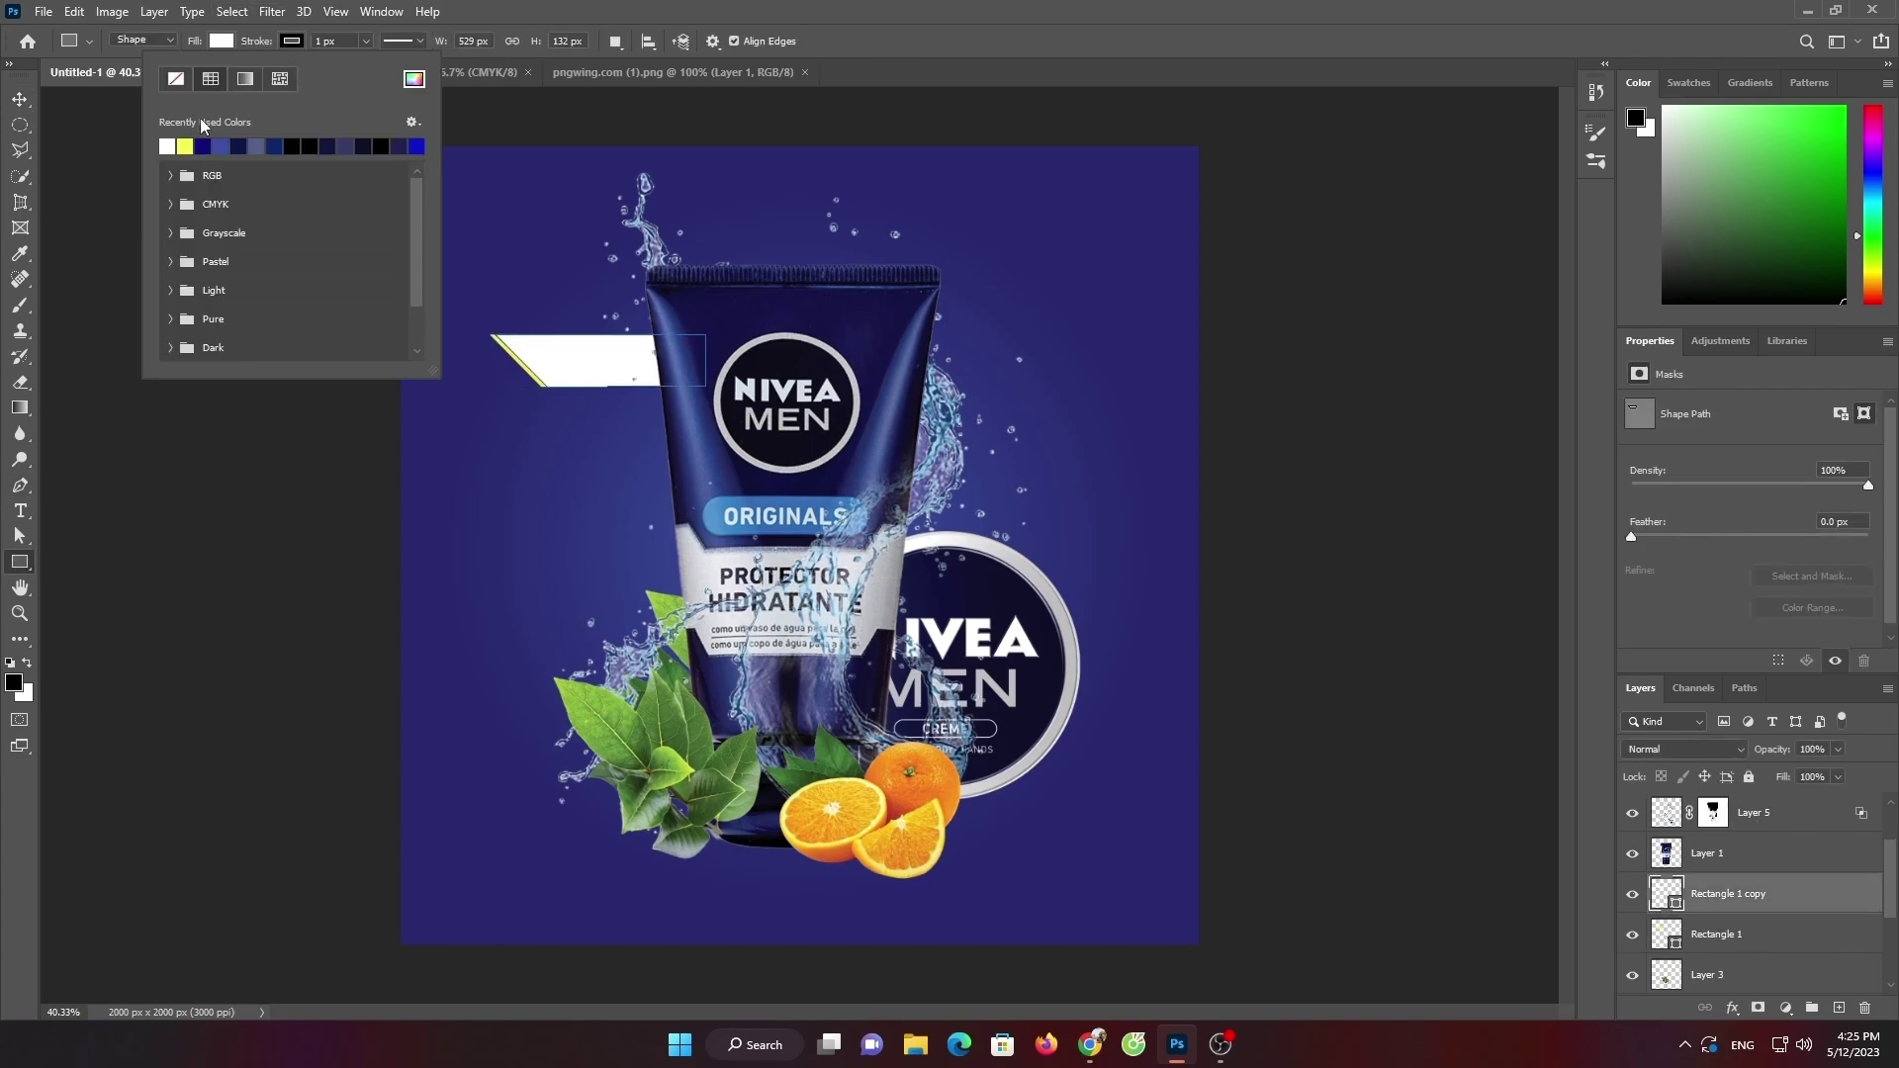
pyautogui.click(168, 145)
pyautogui.click(1701, 920)
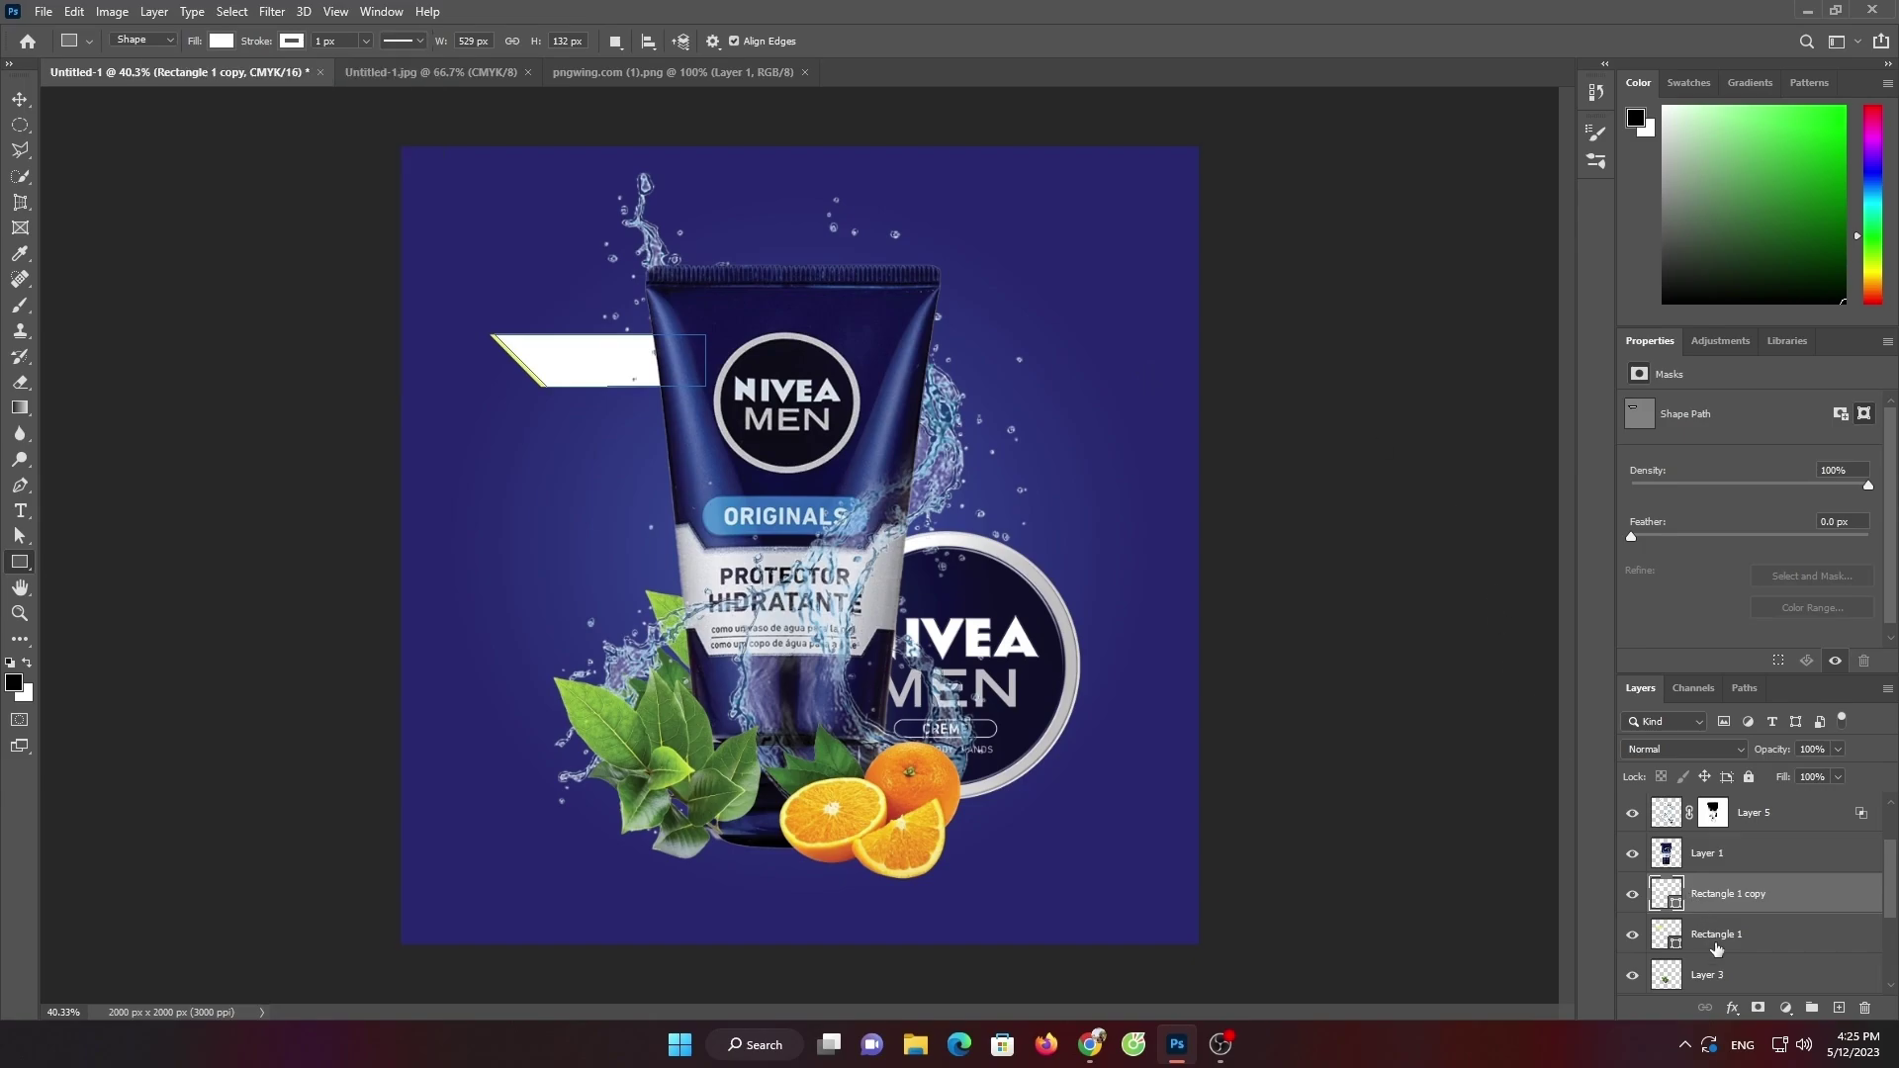
pyautogui.click(292, 40)
pyautogui.click(167, 145)
pyautogui.click(1050, 43)
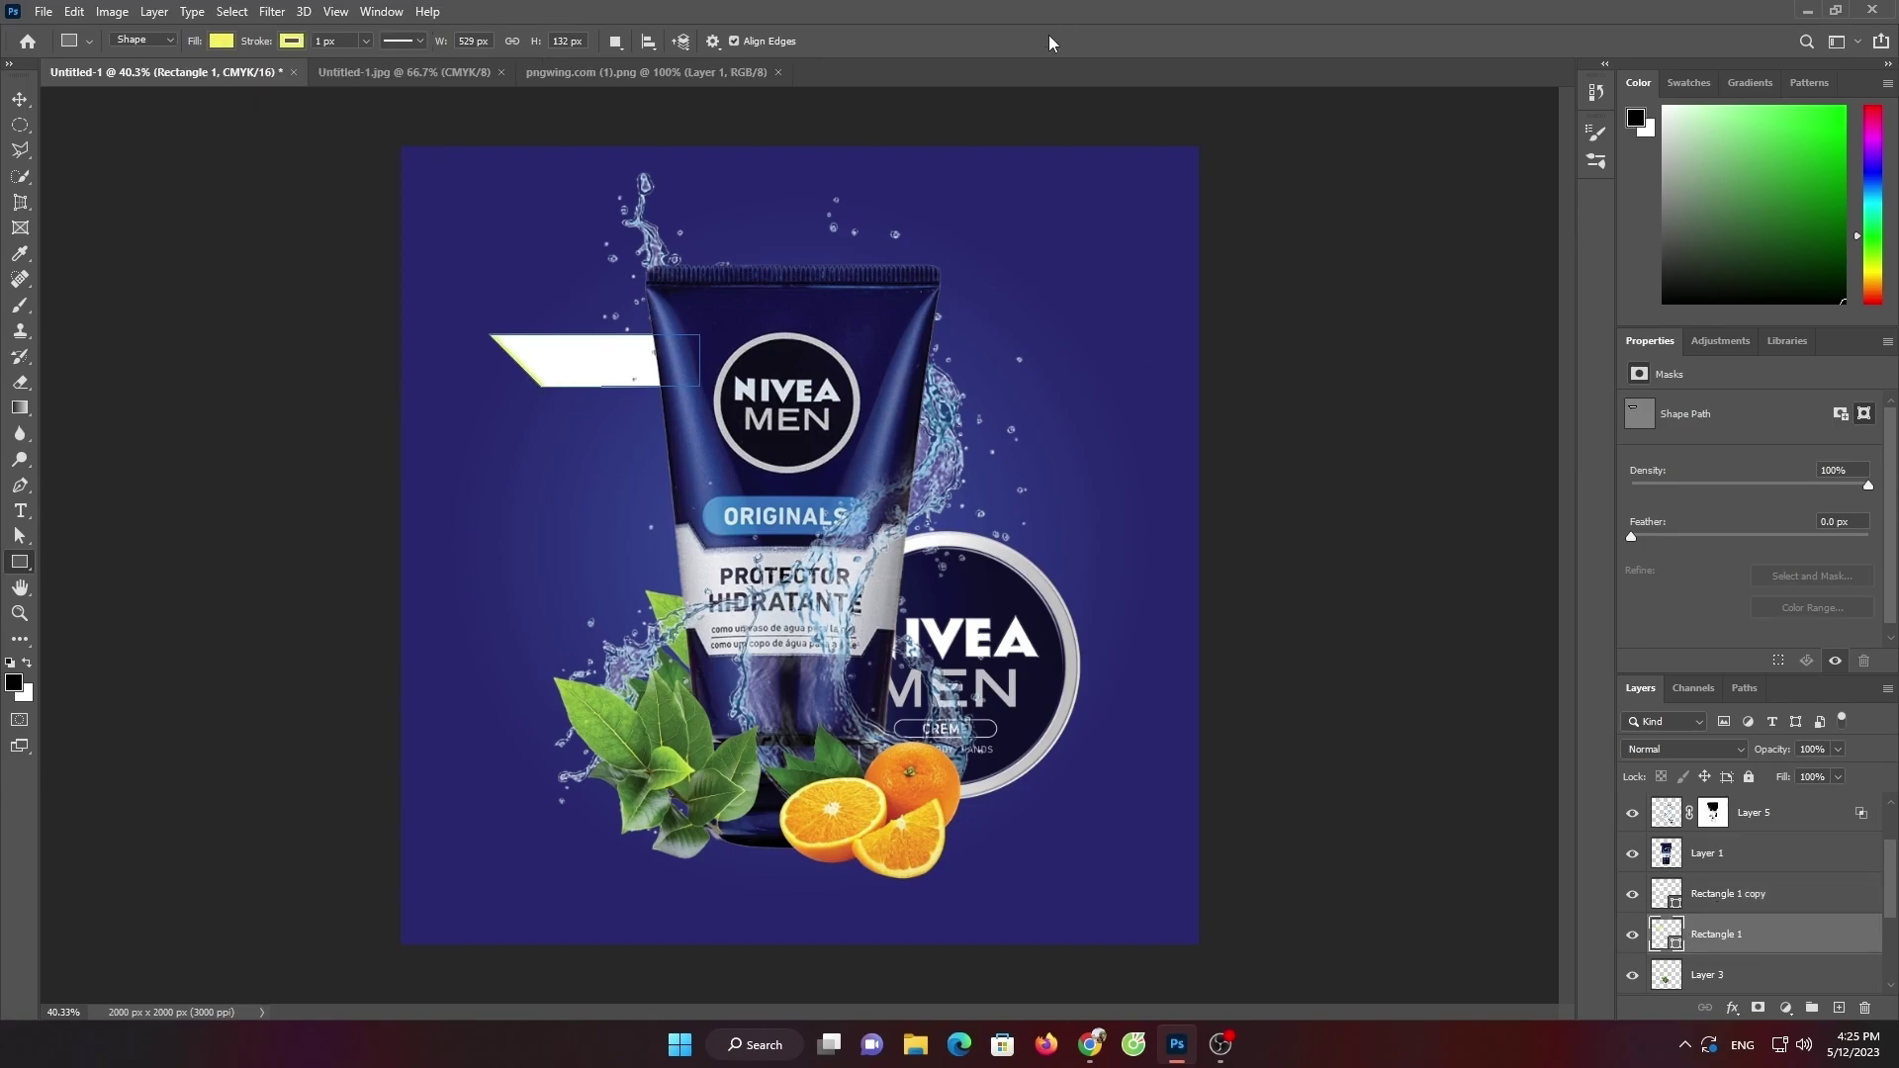
pyautogui.press('v')
pyautogui.click(567, 359)
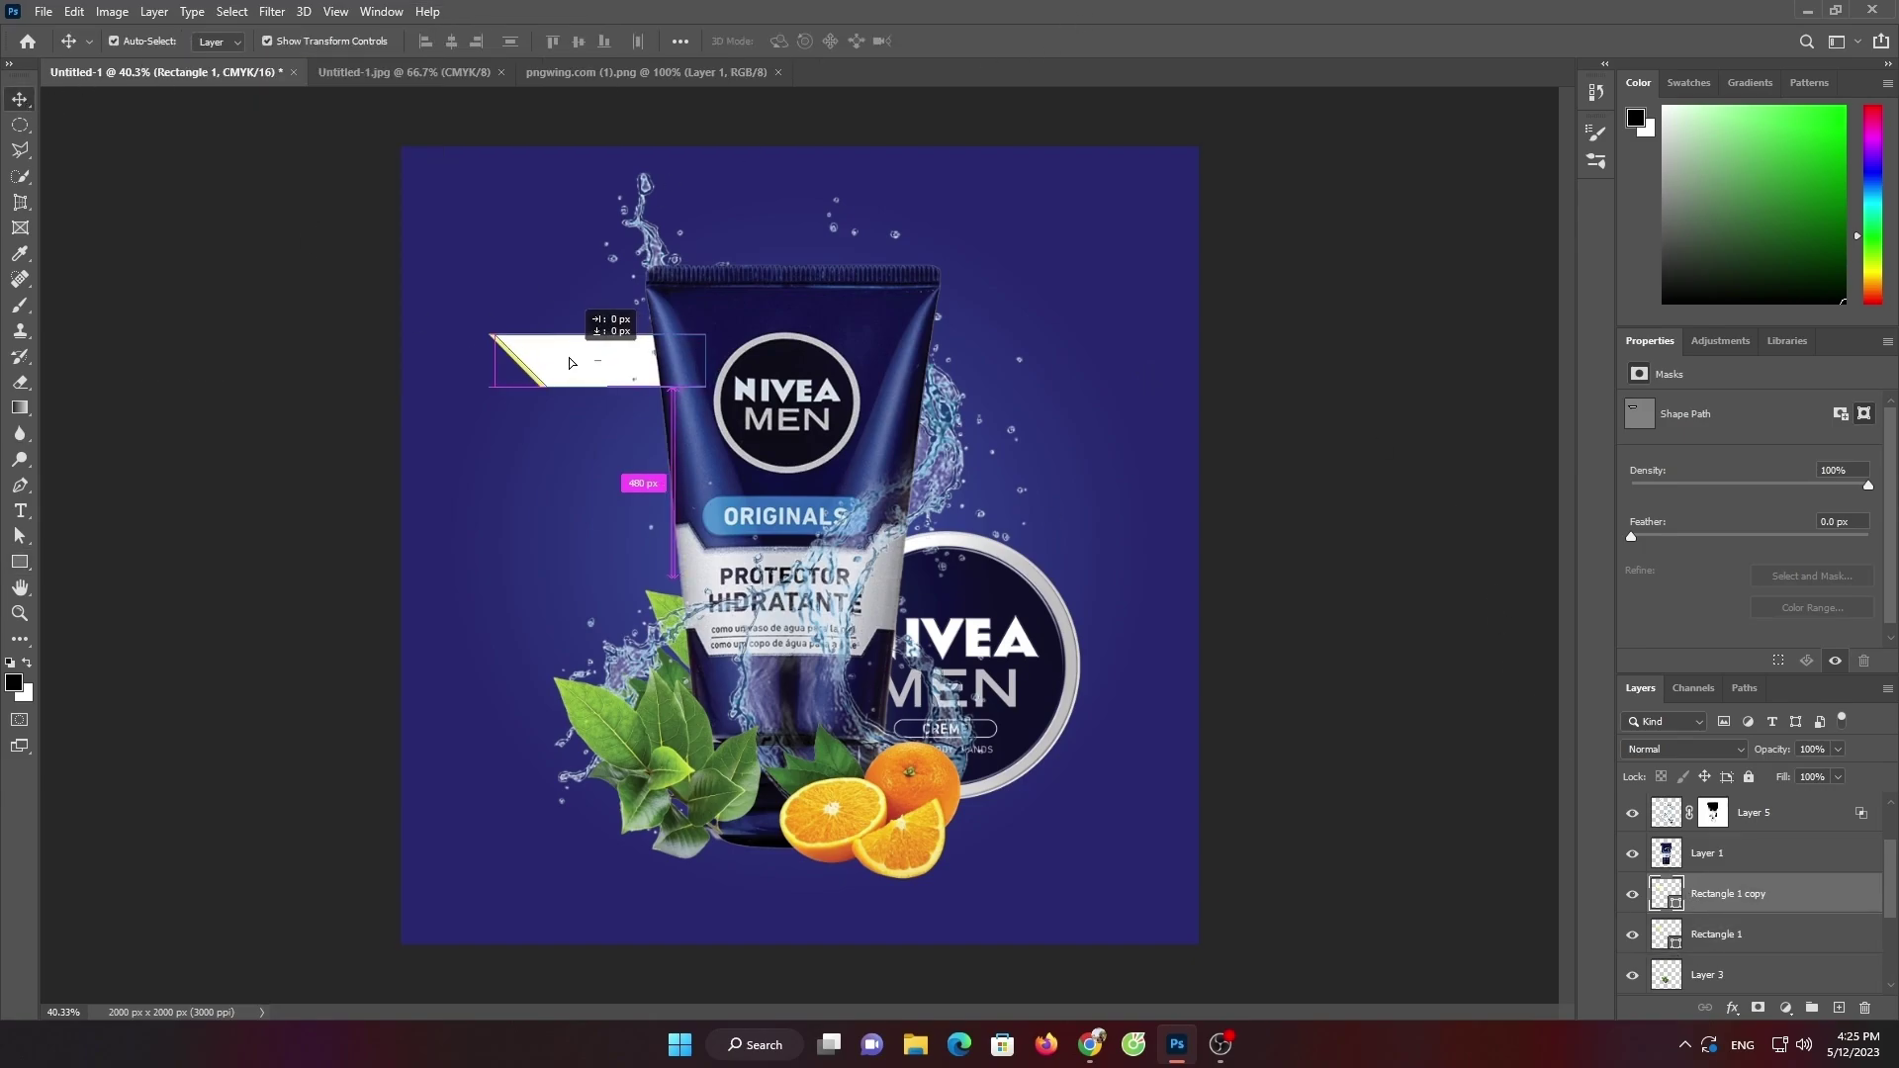
pyautogui.click(326, 412)
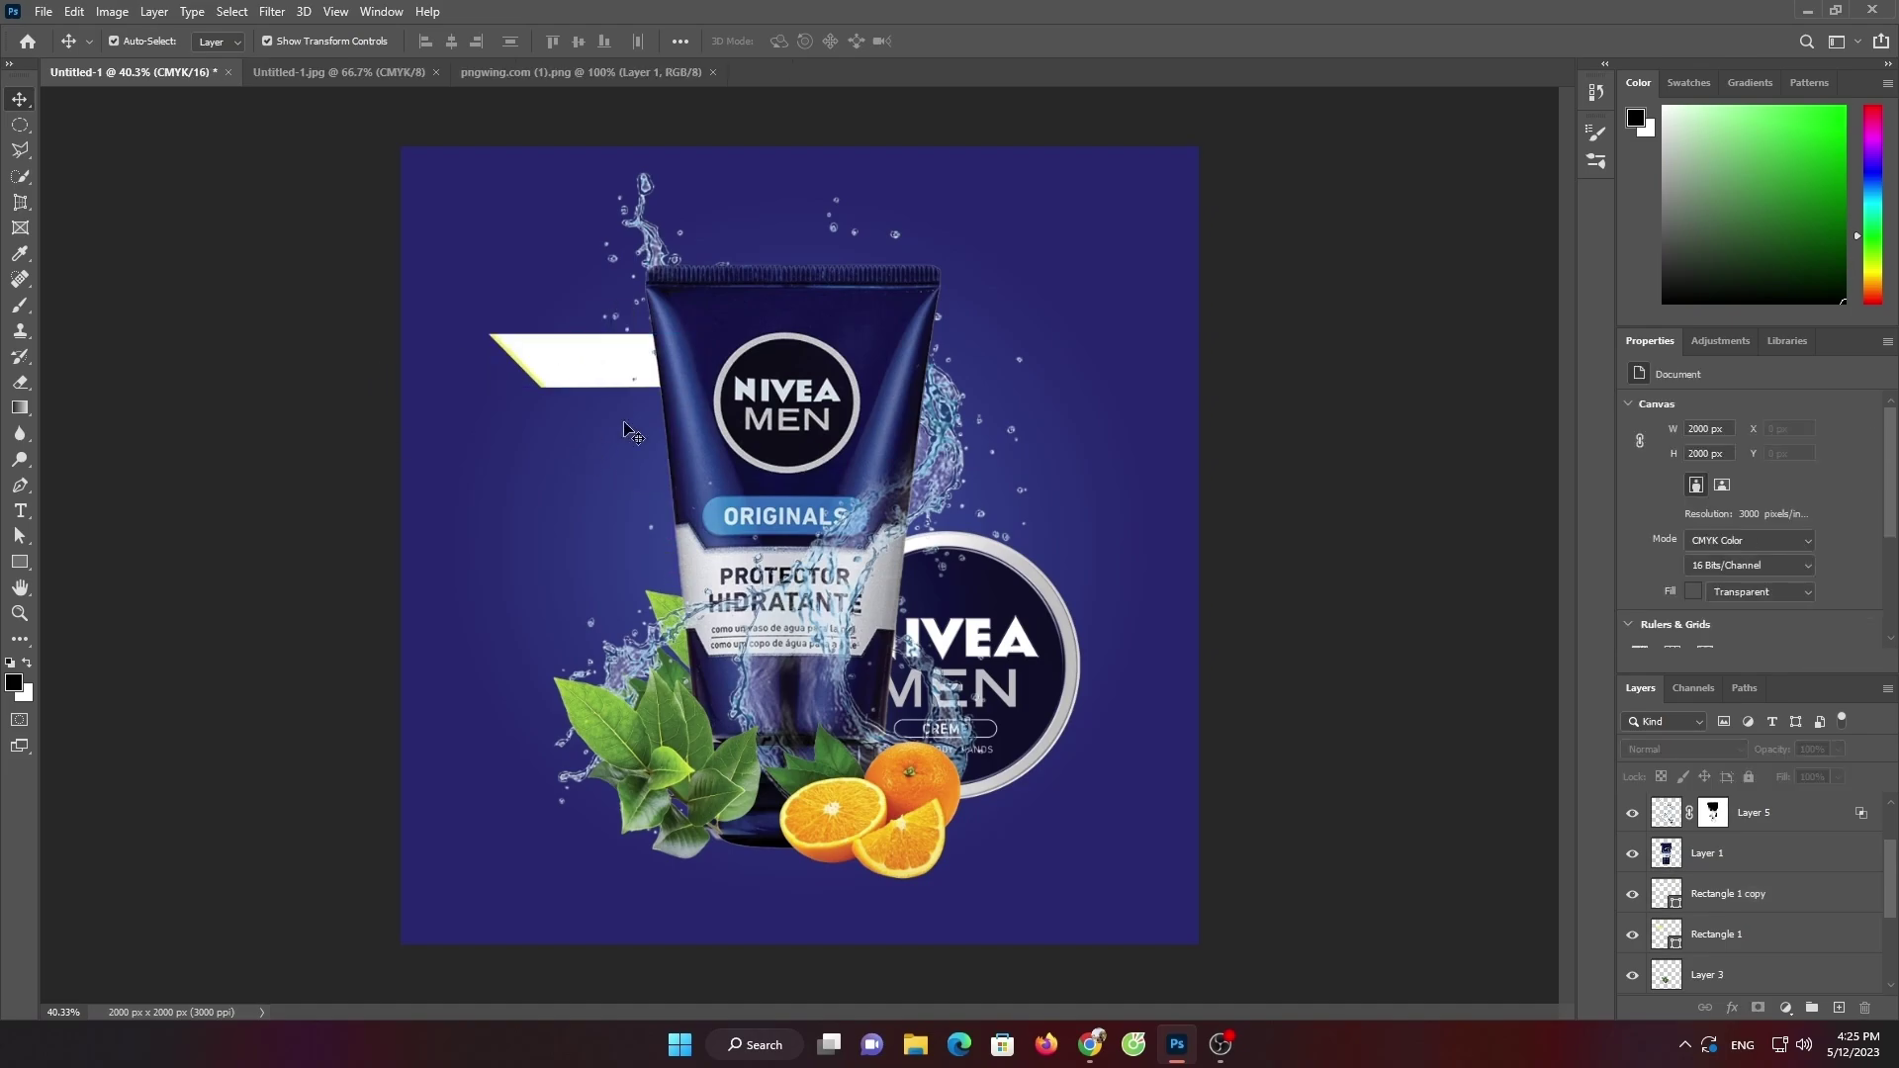
pyautogui.click(1723, 933)
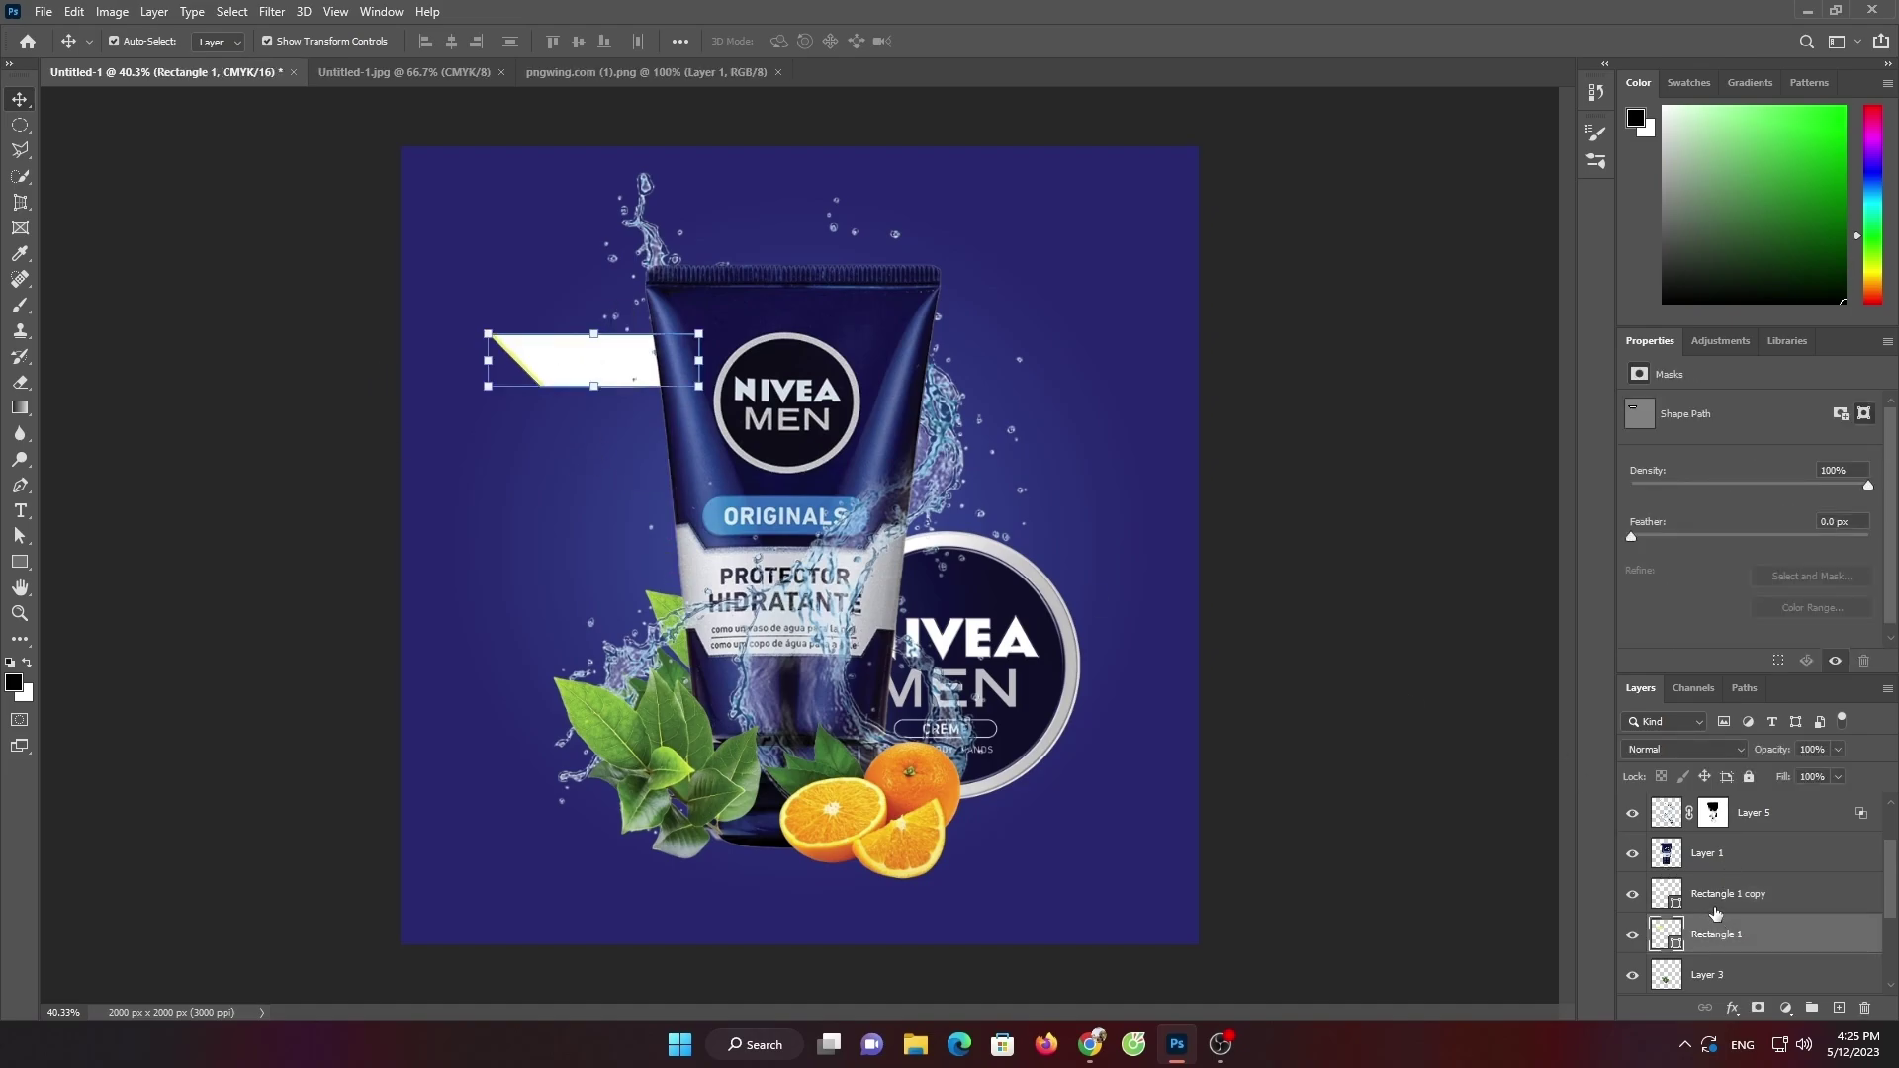
# Duplicate both top banner pieces and move the copies down below the first banner
pyautogui.keyDown('shift'); pyautogui.click(1729, 895); pyautogui.keyUp('shift')
pyautogui.hotkey('alt', 'Down')
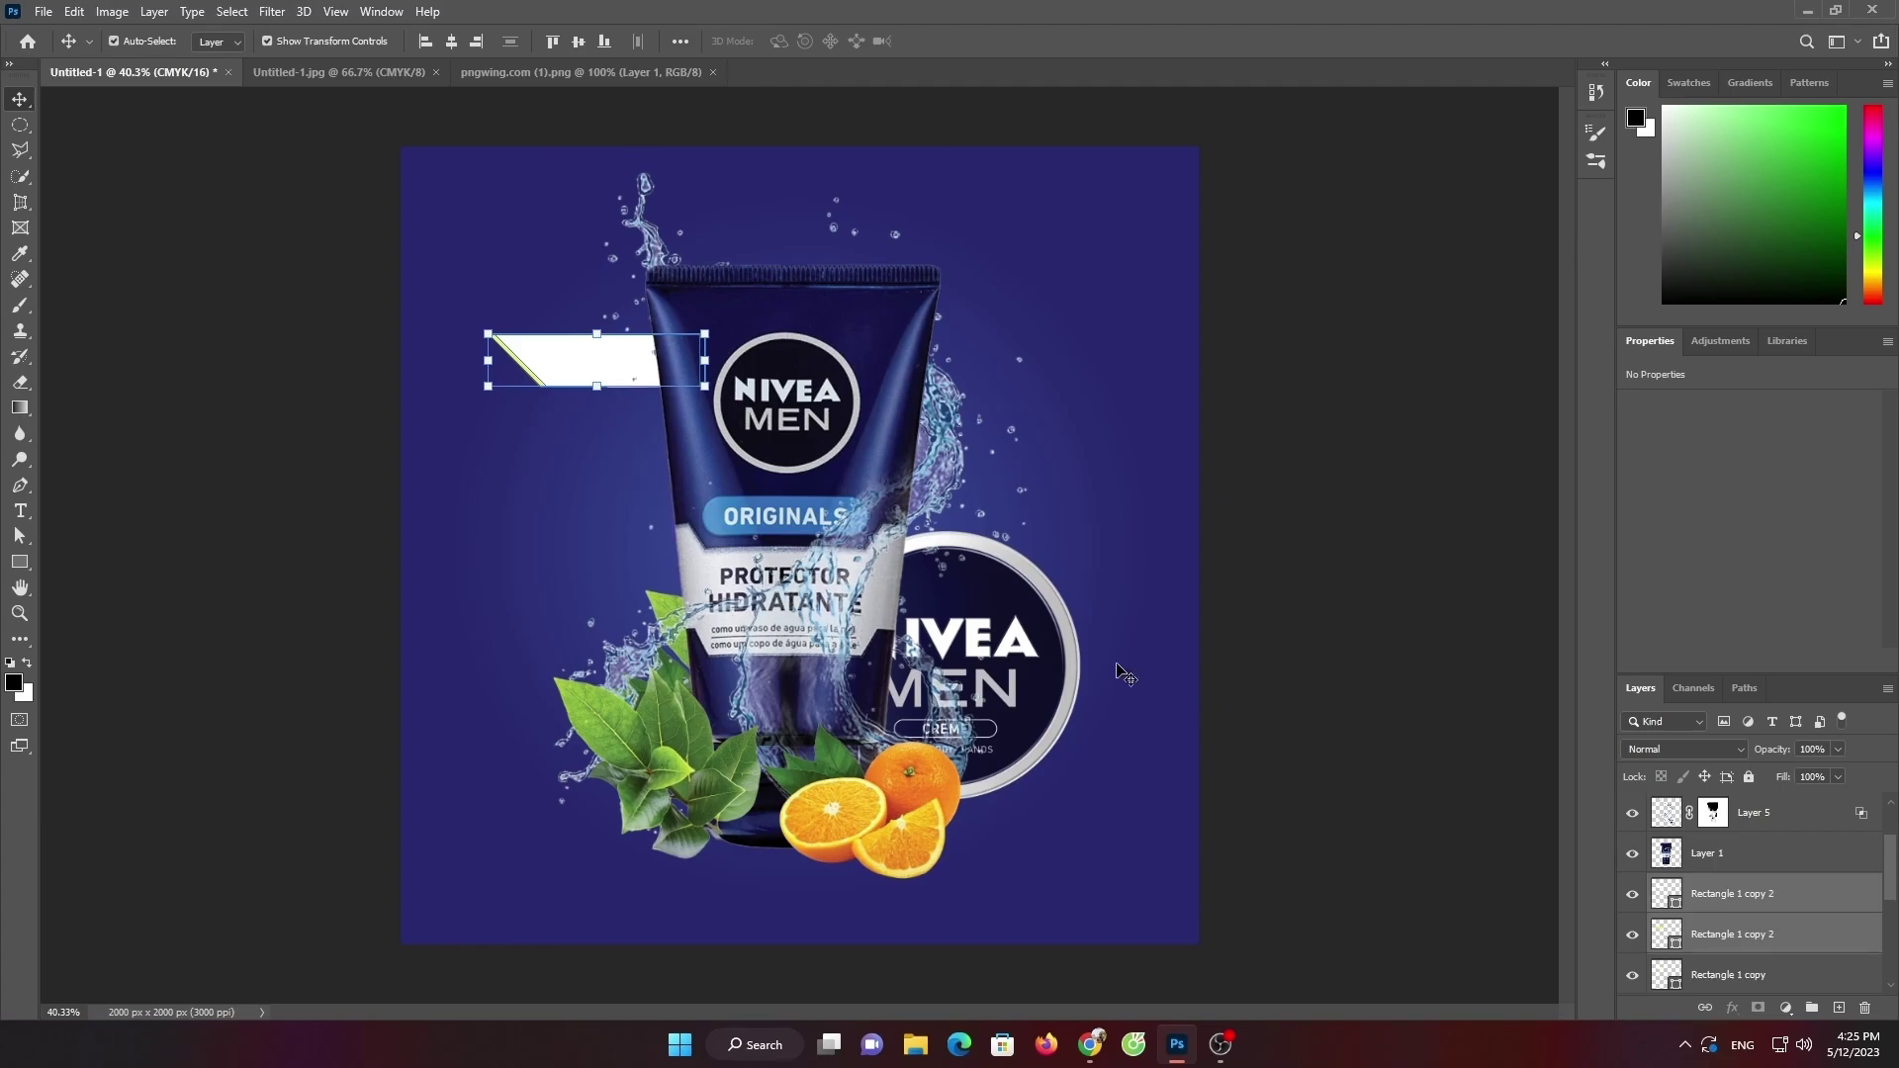
pyautogui.moveTo(581, 373); pyautogui.dragTo(594, 561)
pyautogui.click(267, 453)
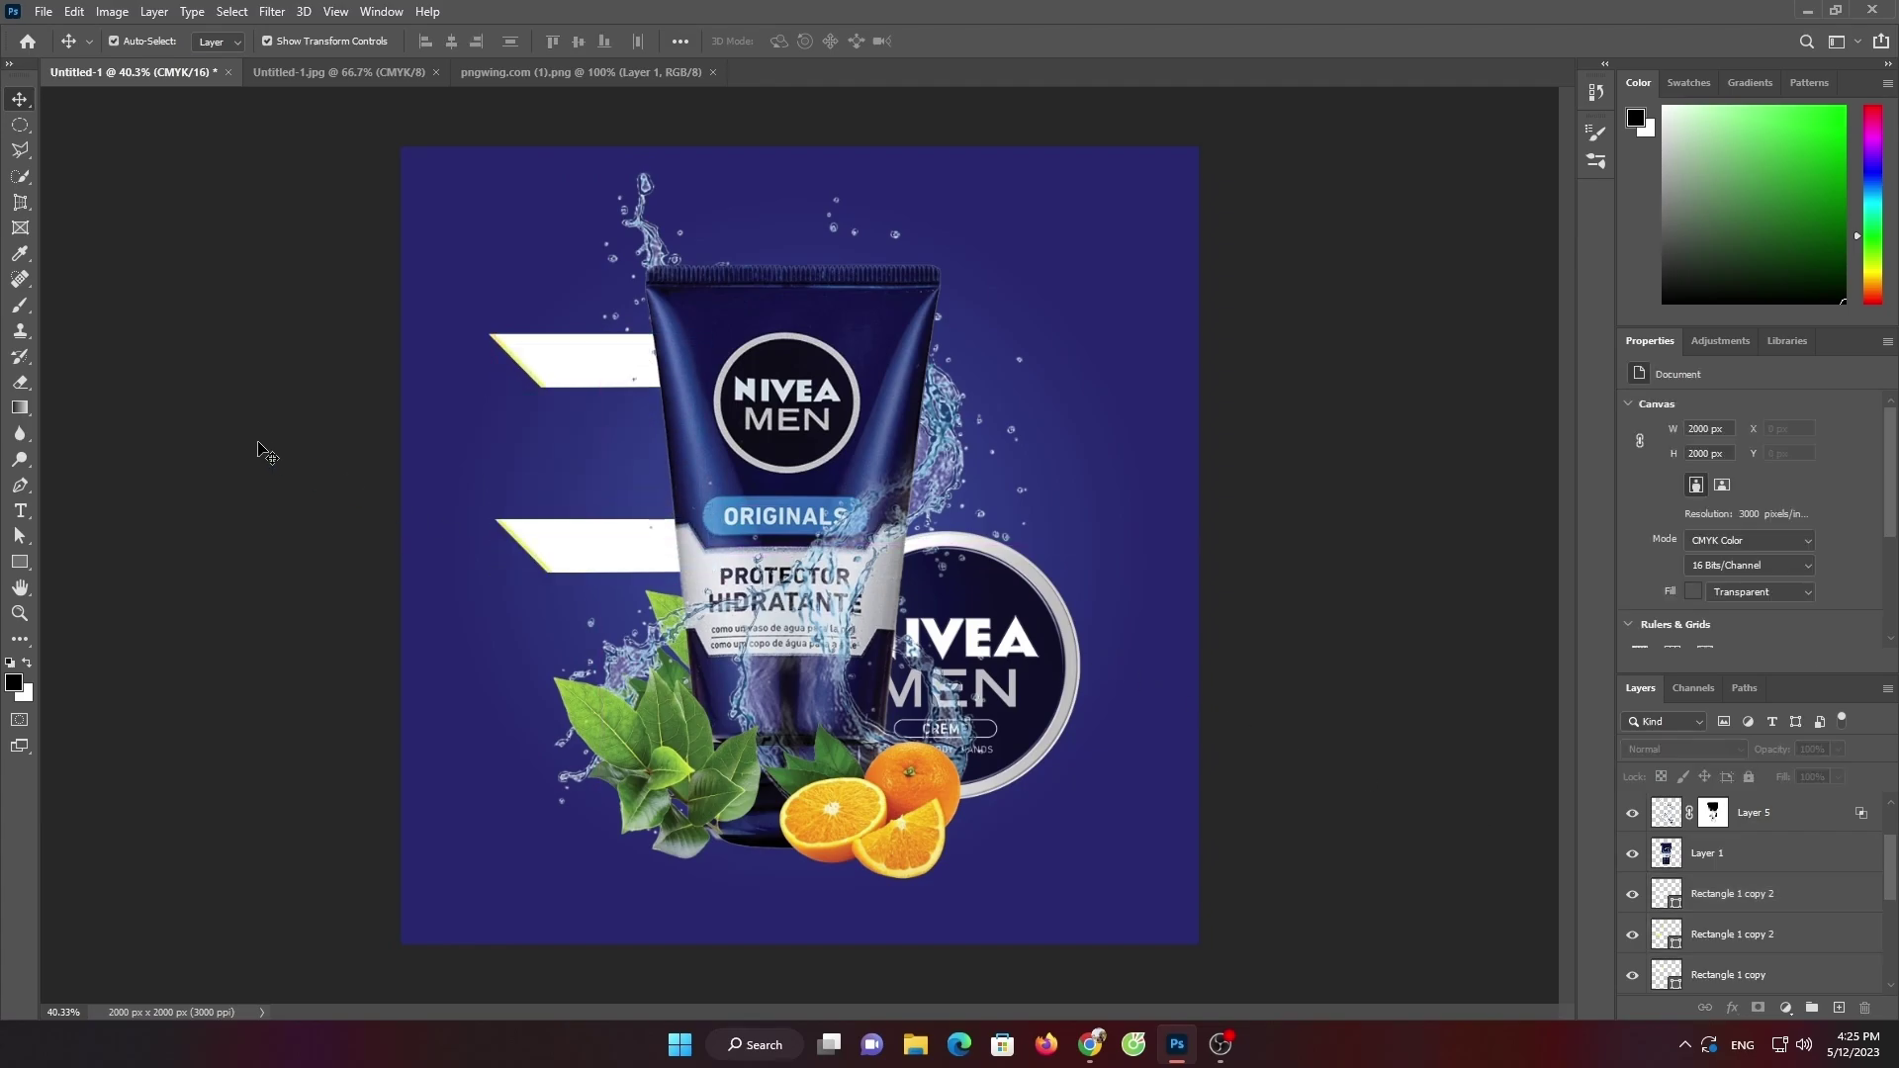
pyautogui.moveTo(583, 361); pyautogui.dragTo(575, 363)
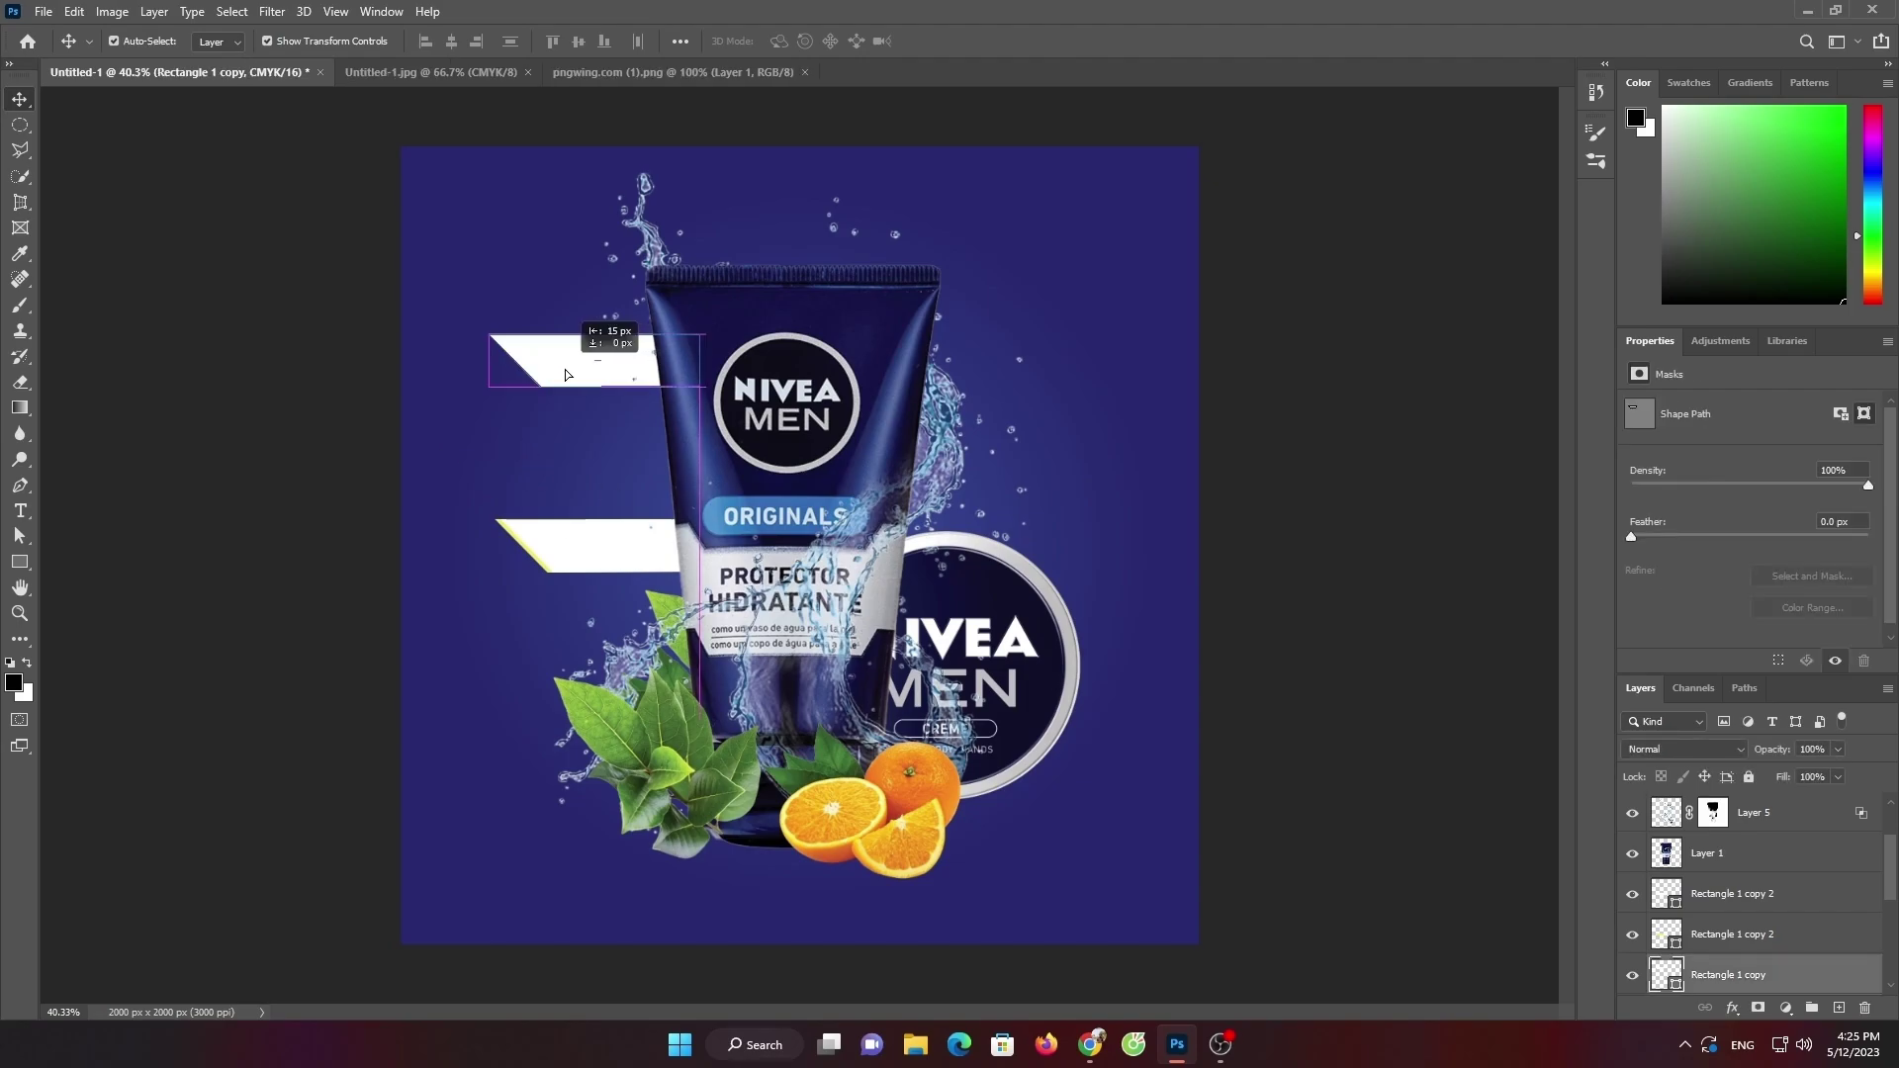
pyautogui.click(264, 408)
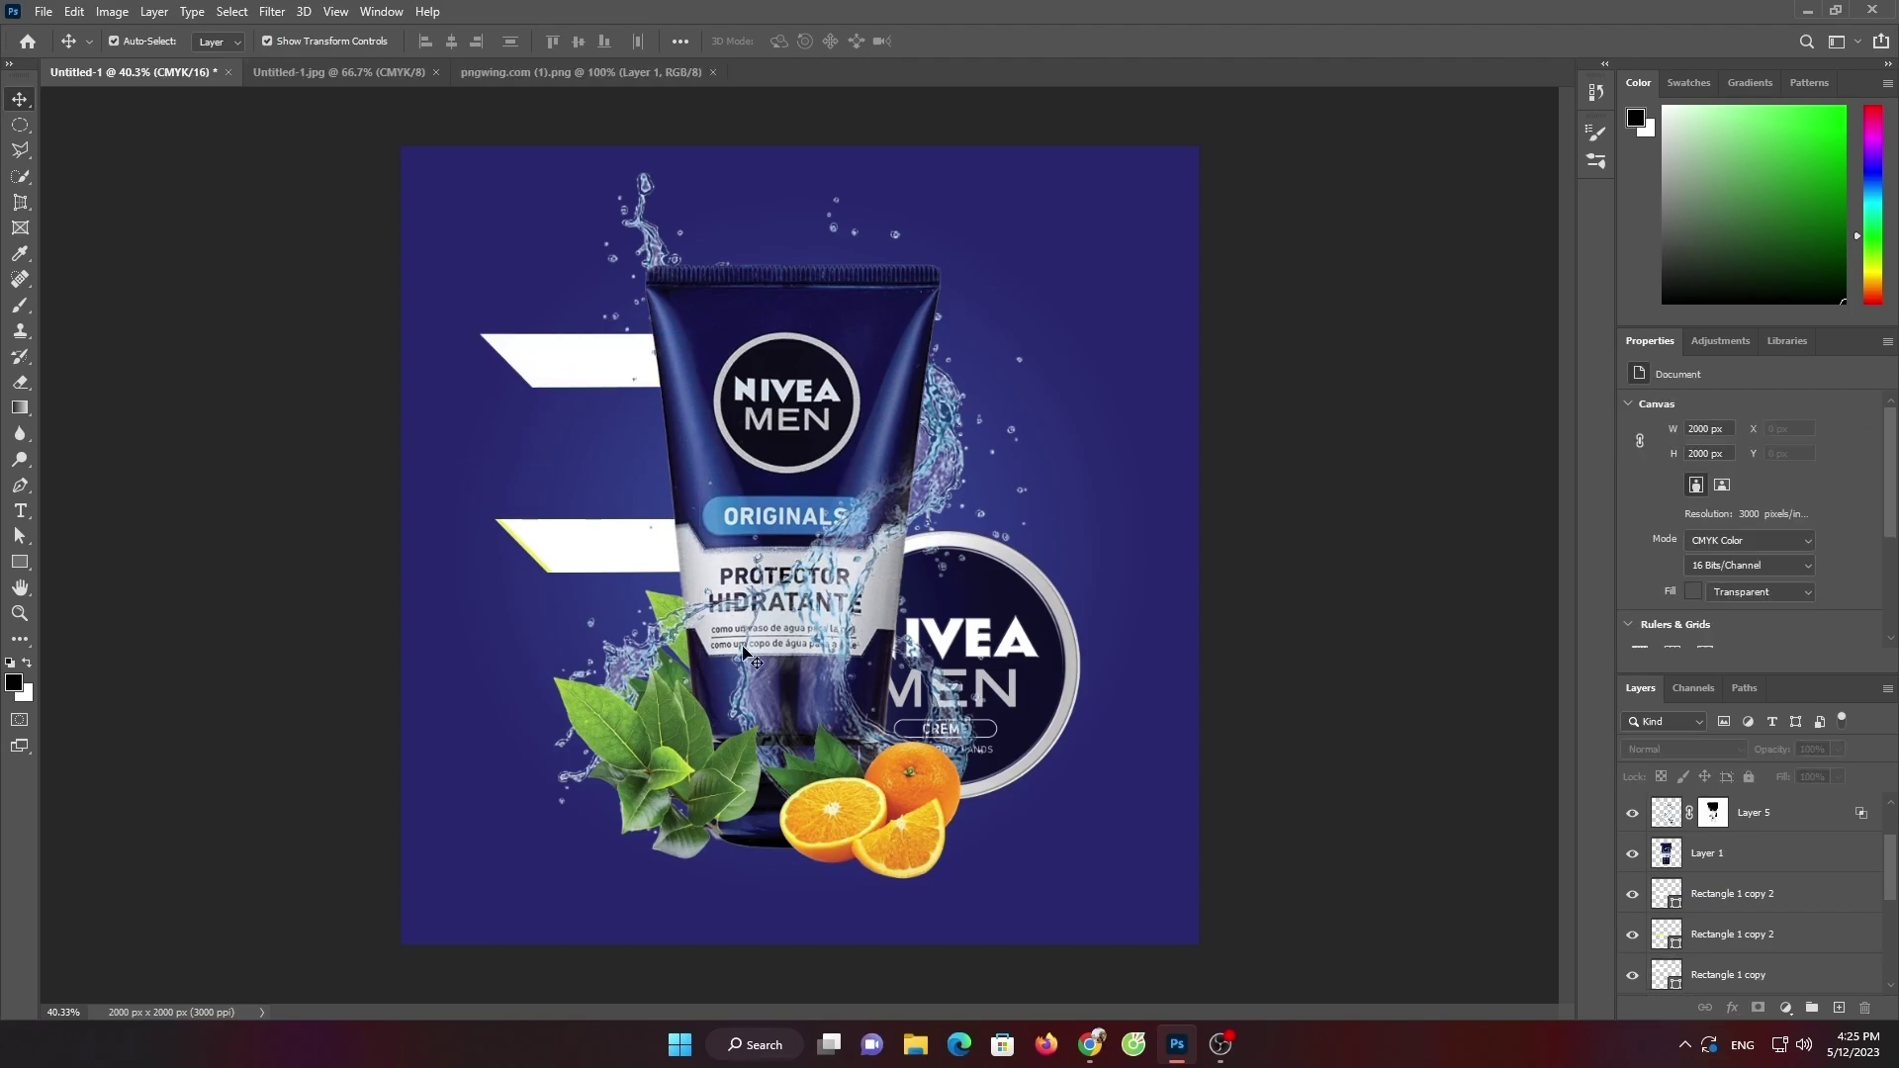
# Realign the top banner by nudging Rectangle 1 and Rectangle 1 copy with arrow keys
pyautogui.scroll(-1, 1710, 928)
pyautogui.click(1705, 939)
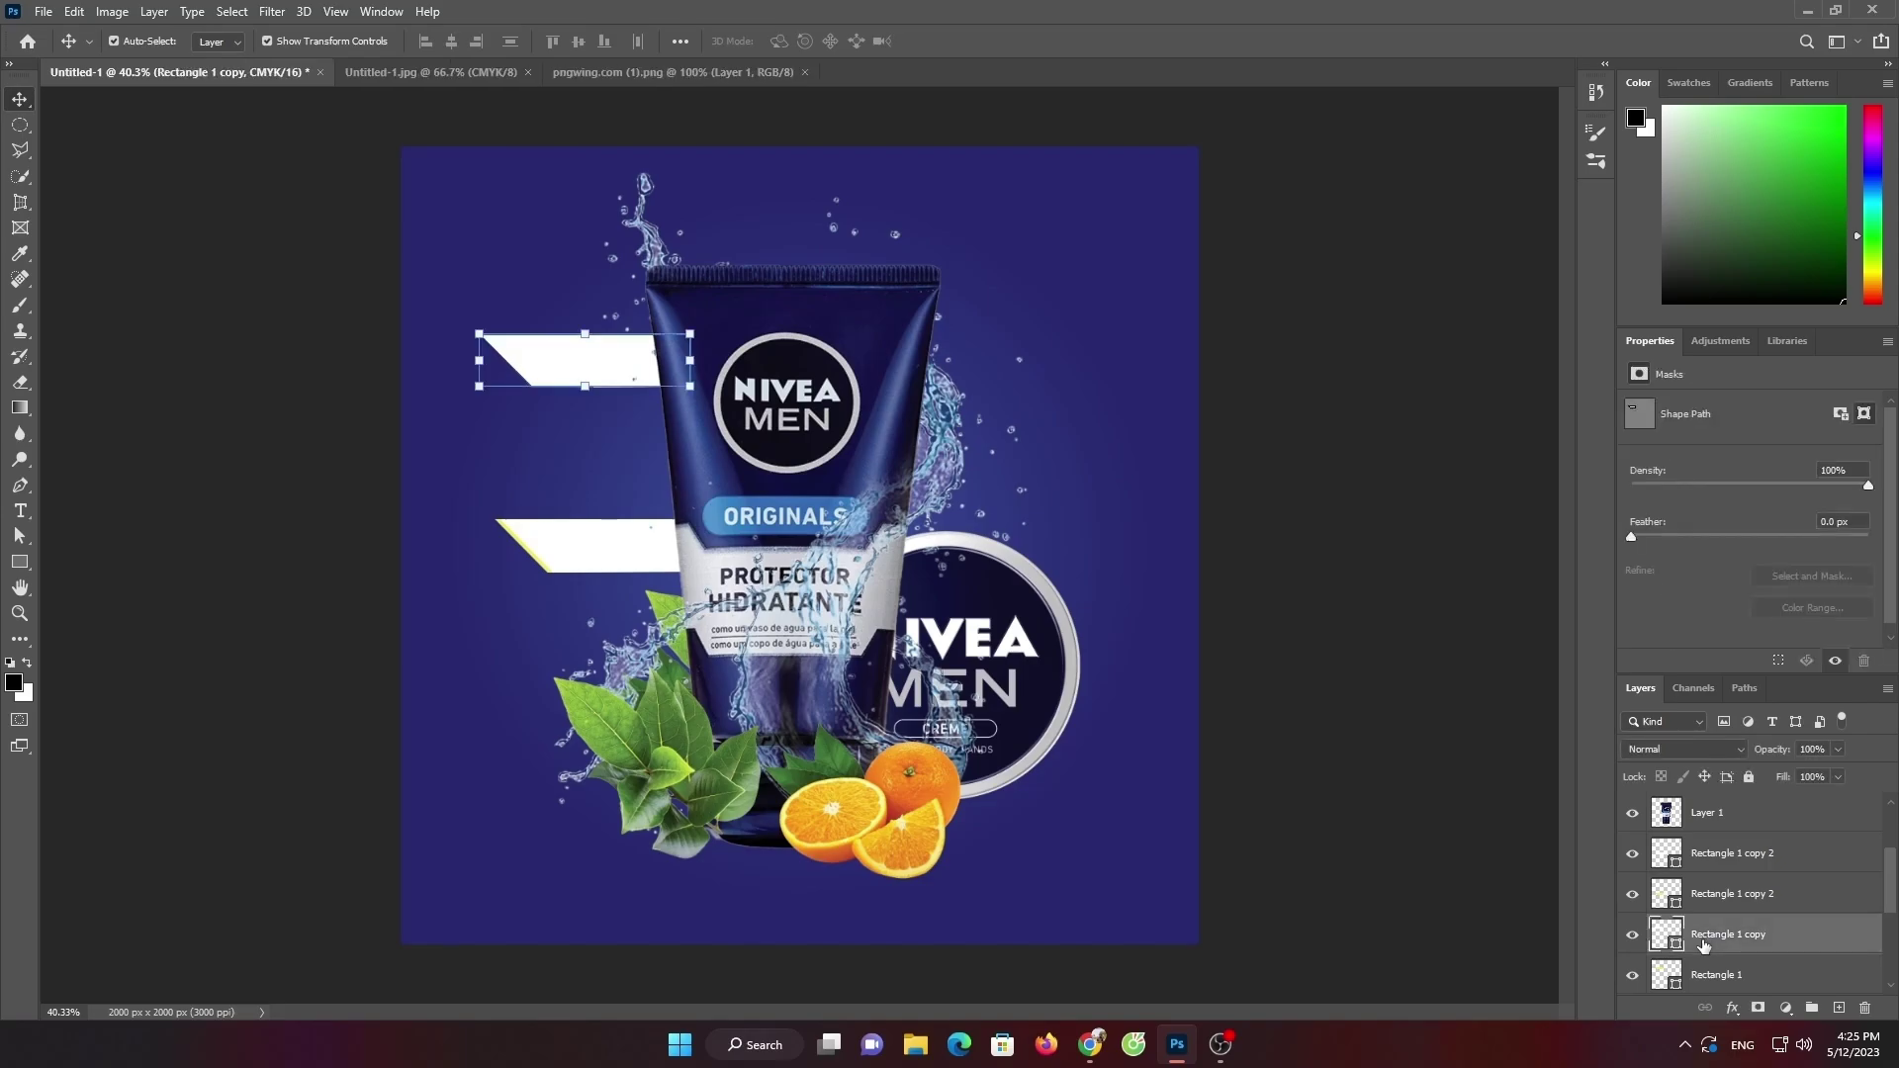
pyautogui.scroll(-1, 1730, 933)
pyautogui.click(1722, 938)
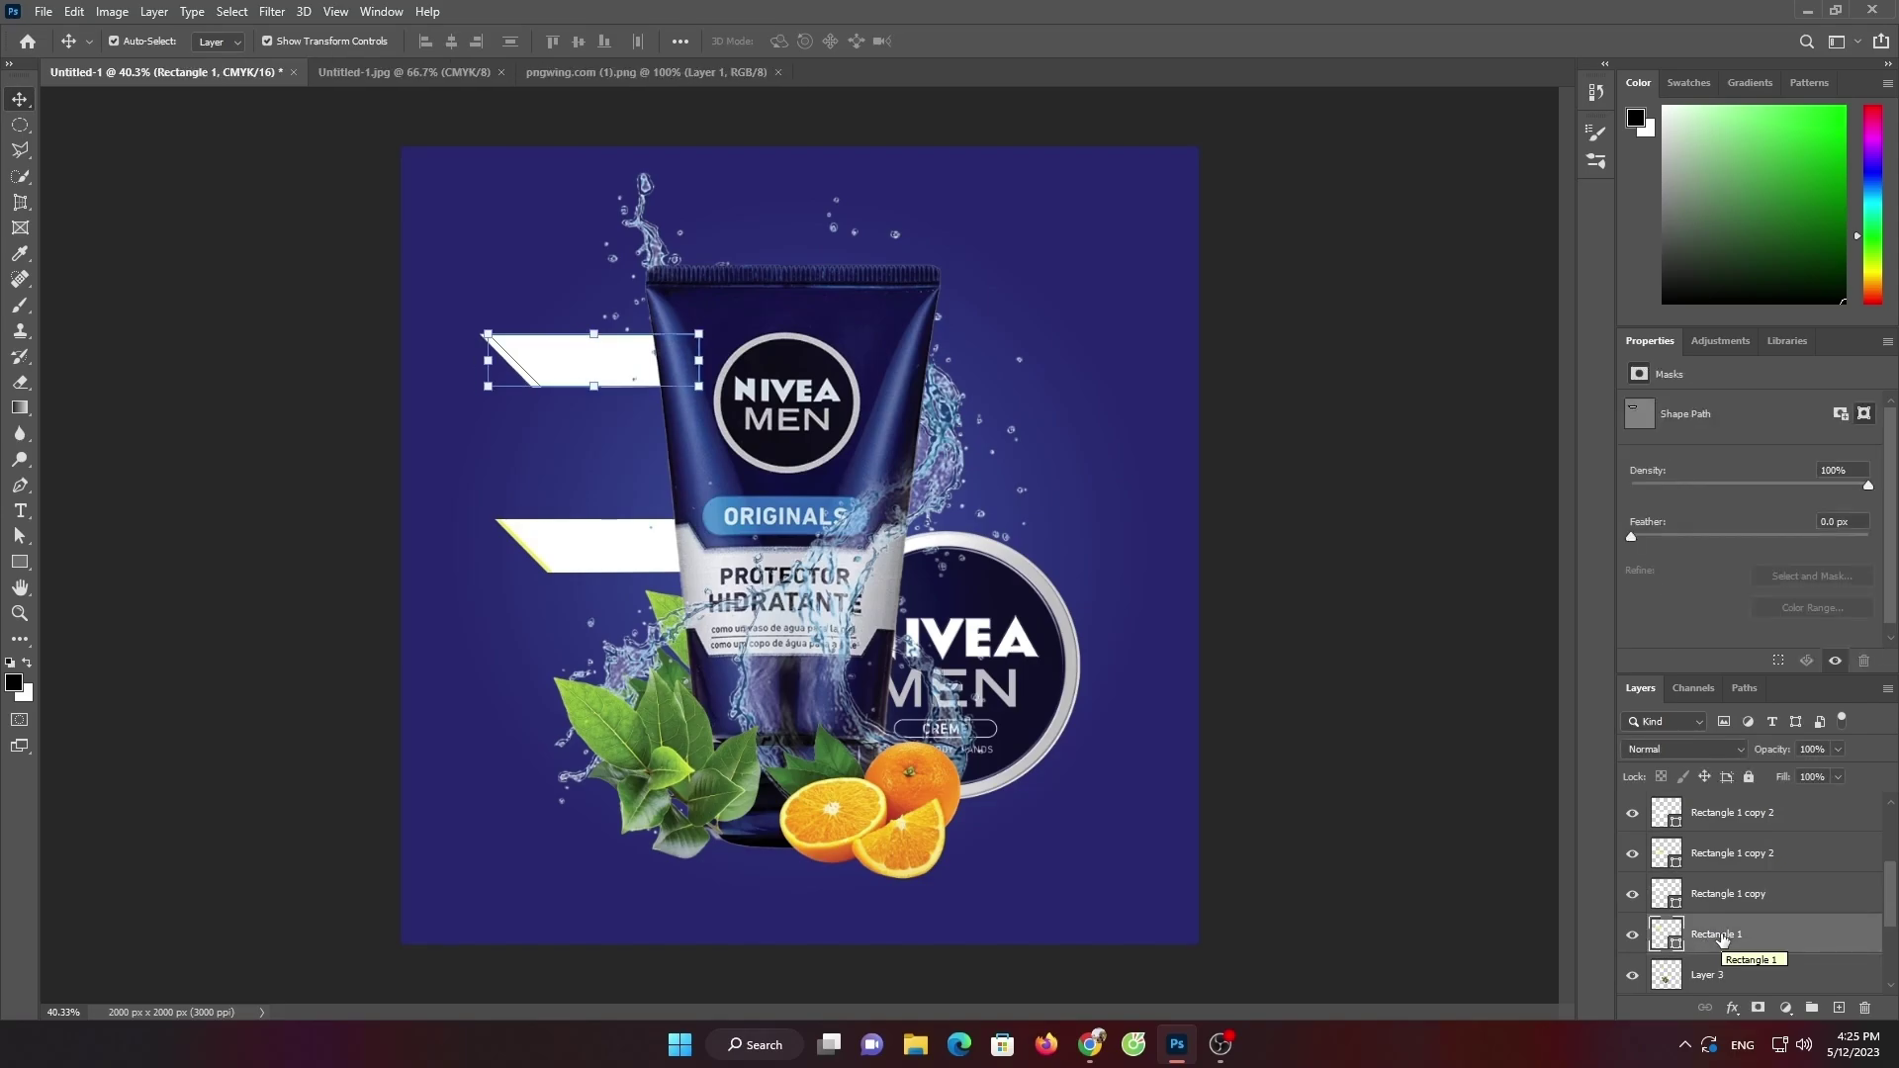
pyautogui.press('Right')
pyautogui.press('Right')
pyautogui.press('Right')
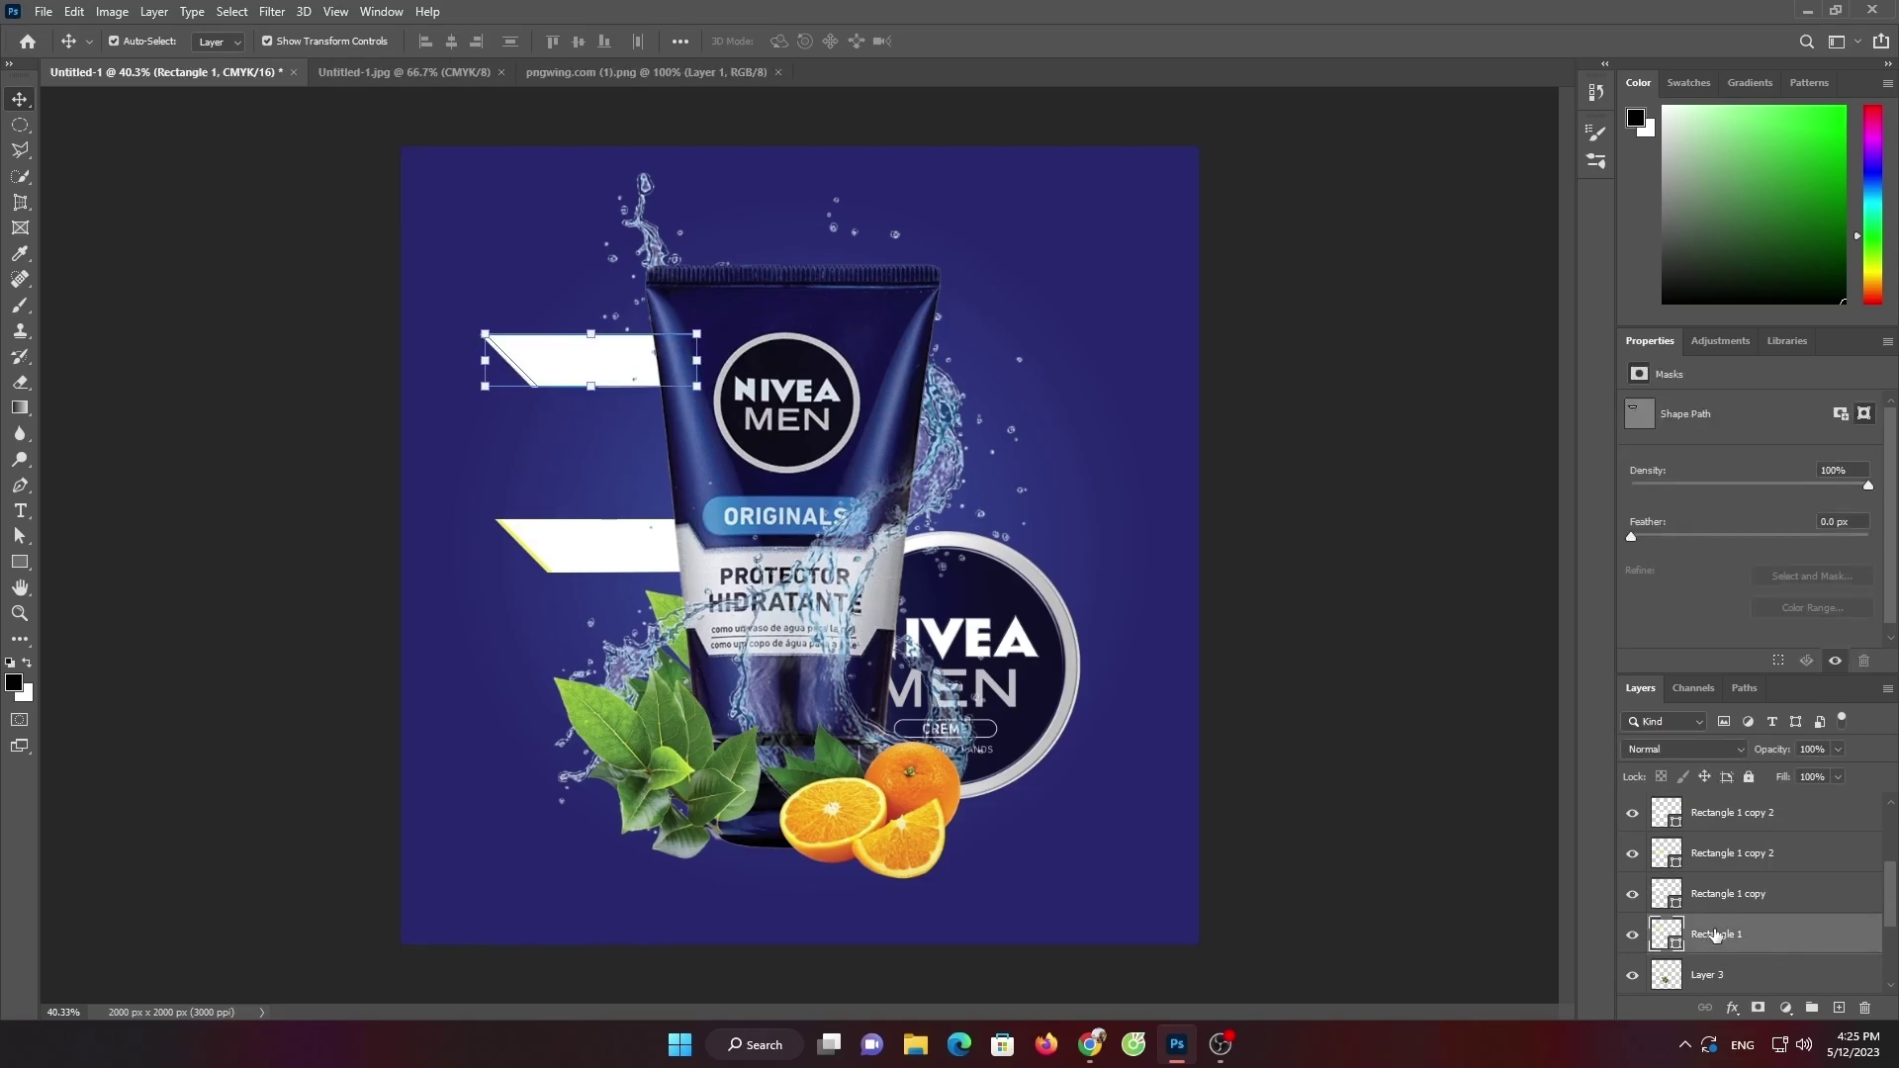
pyautogui.press('Left')
pyautogui.press('Left')
pyautogui.press('Left')
pyautogui.press('Right')
pyautogui.press('Right')
pyautogui.press('Right')
pyautogui.click(1714, 900)
pyautogui.press('Right')
pyautogui.press('Right')
pyautogui.press('Right')
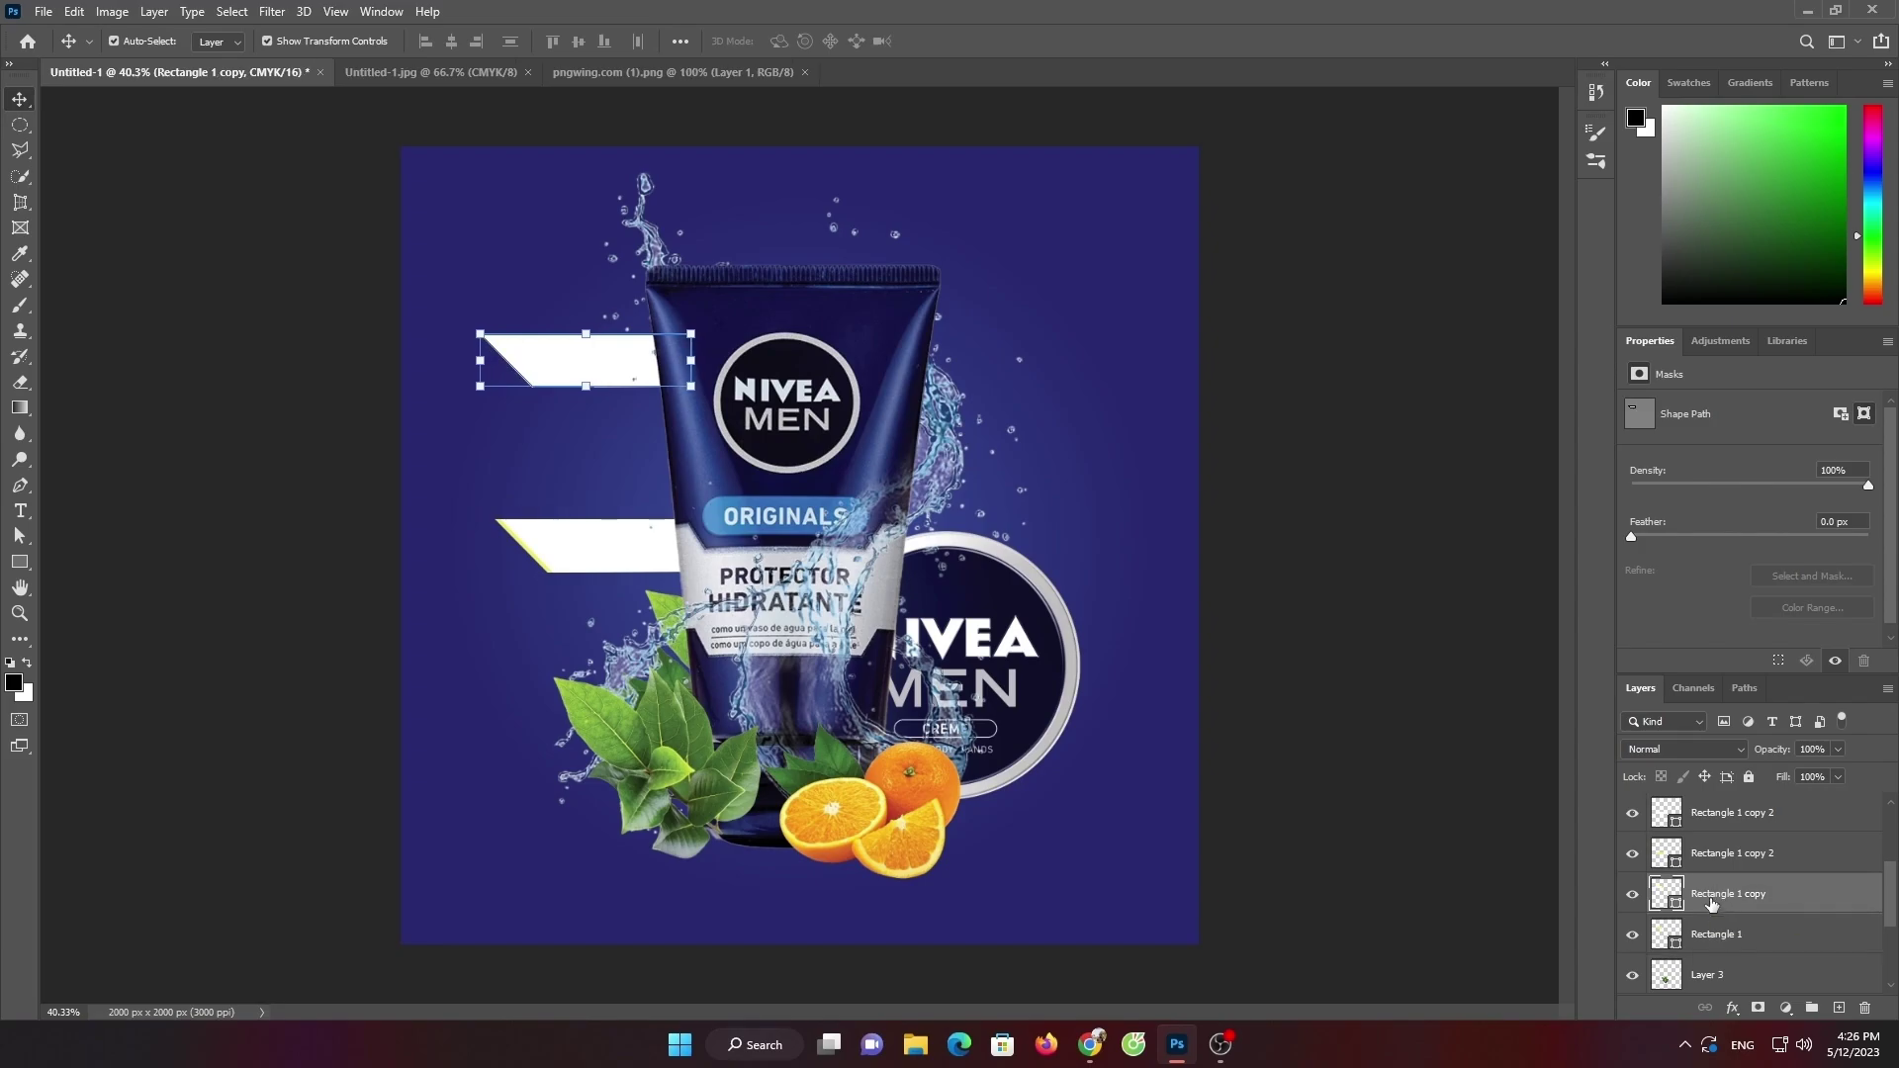
pyautogui.press('Right')
pyautogui.press('Right')
pyautogui.press('Right')
pyautogui.press('Right')
pyautogui.press('Right')
pyautogui.press('Right')
pyautogui.press('Right')
pyautogui.press('Right')
pyautogui.press('Right')
pyautogui.press('Right')
pyautogui.press('Right')
pyautogui.press('Right')
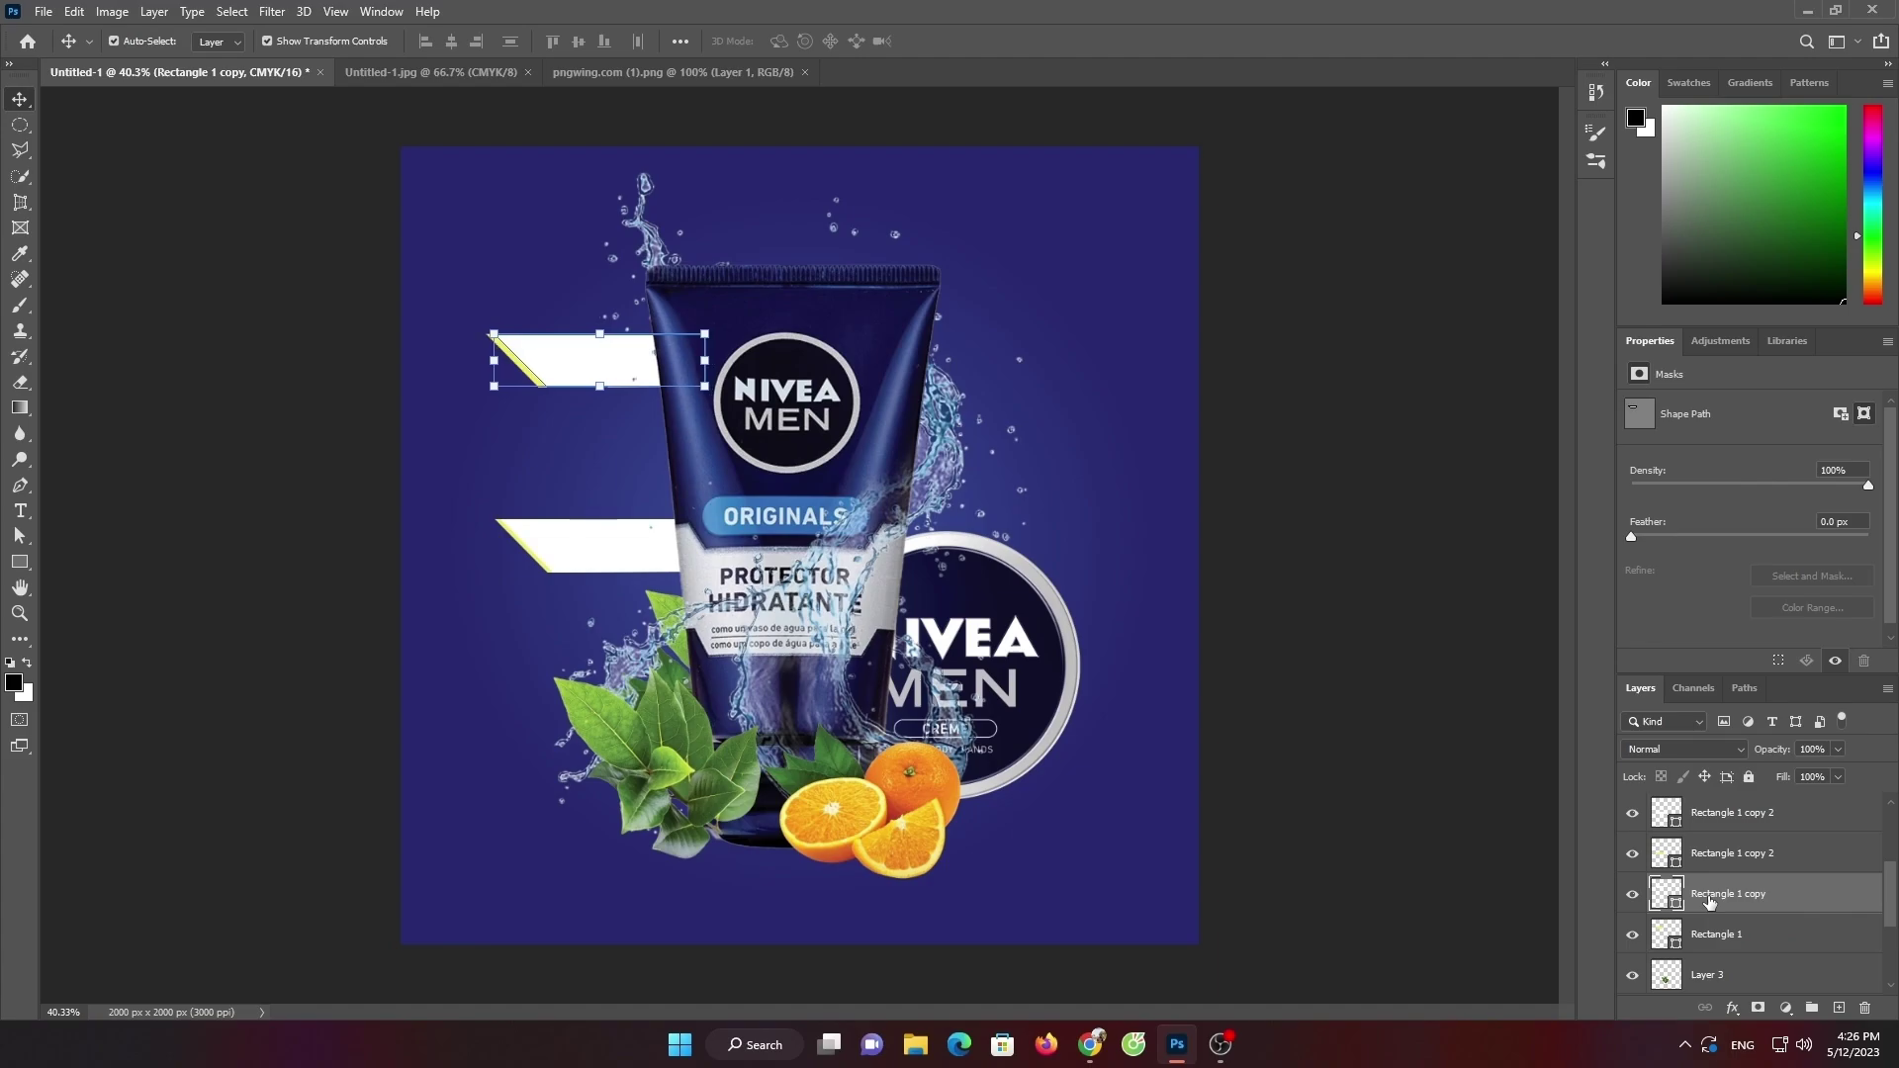
pyautogui.press('Left')
# Reselect the top banner pieces, then start a horizontal text layer near the top-left
pyautogui.keyDown('ctrl'); pyautogui.click(1725, 933); pyautogui.keyUp('ctrl')
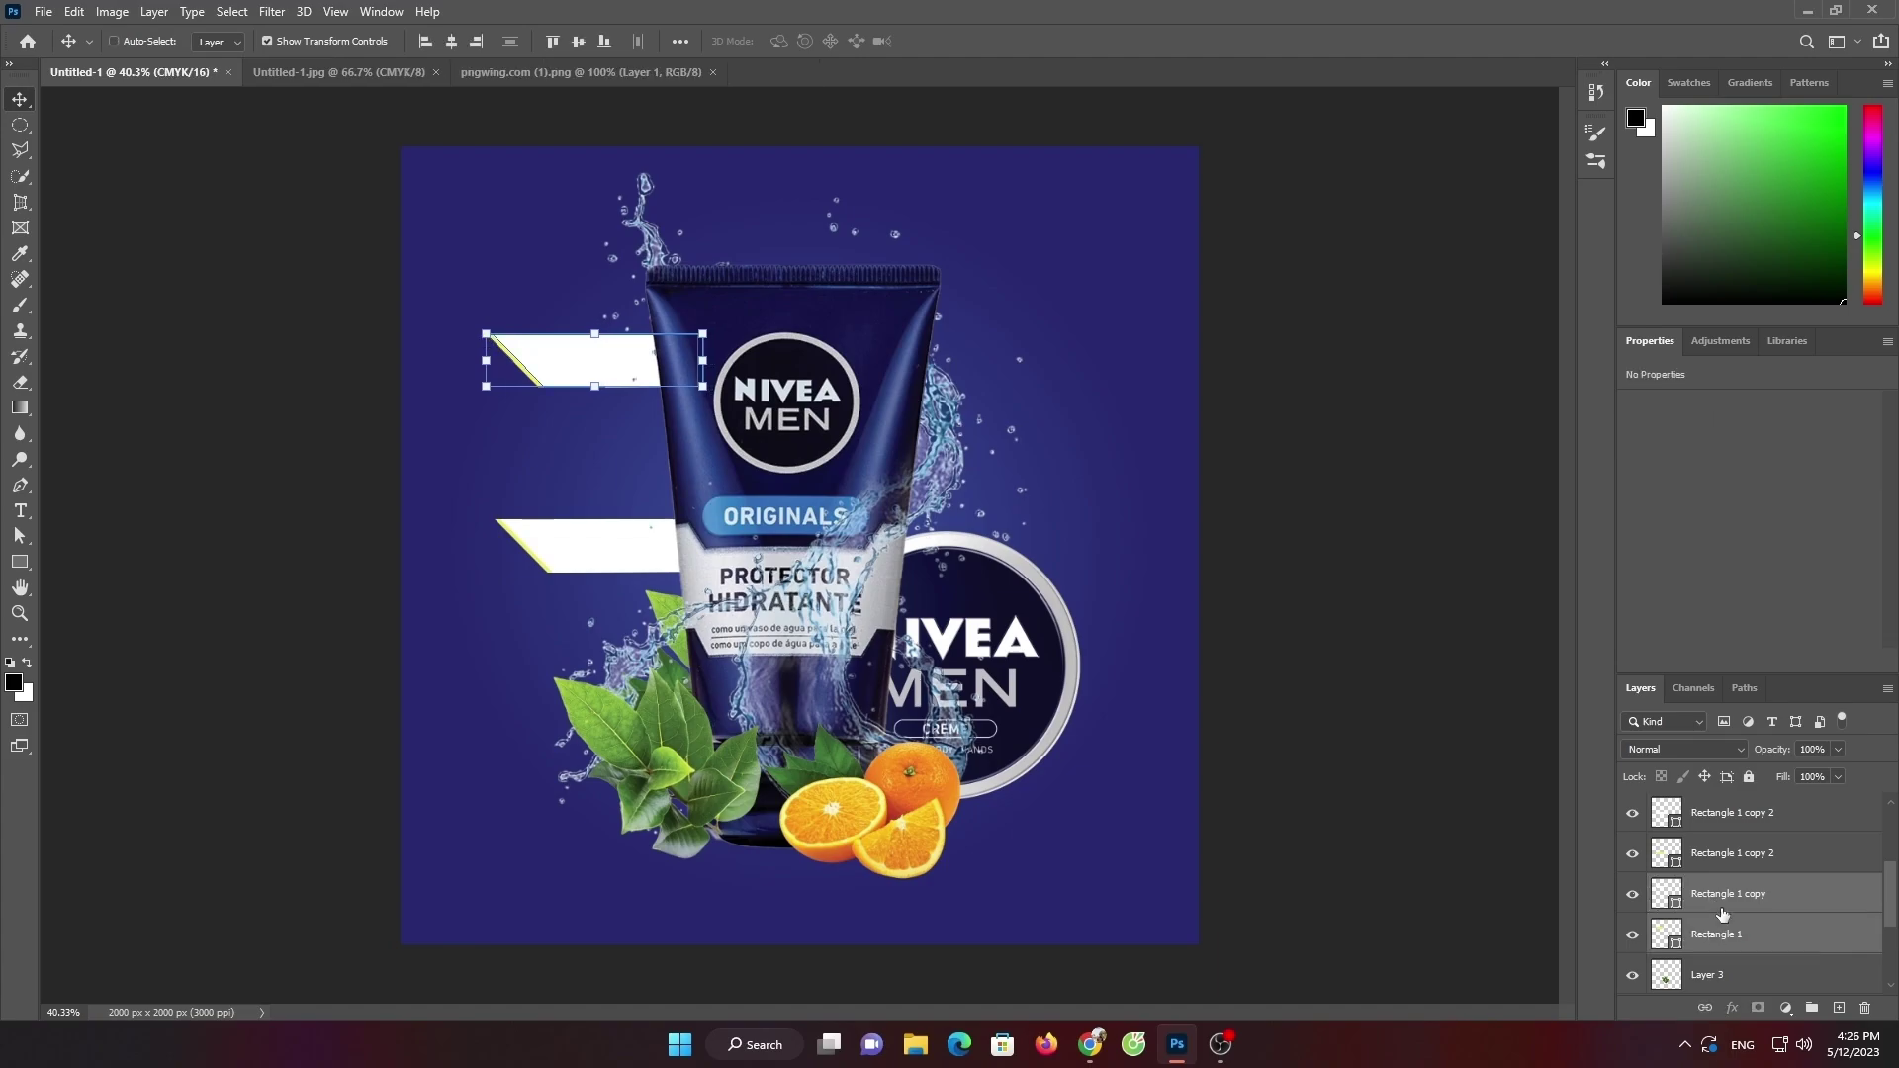
pyautogui.keyDown('ctrl'); pyautogui.click(1716, 857); pyautogui.keyUp('ctrl')
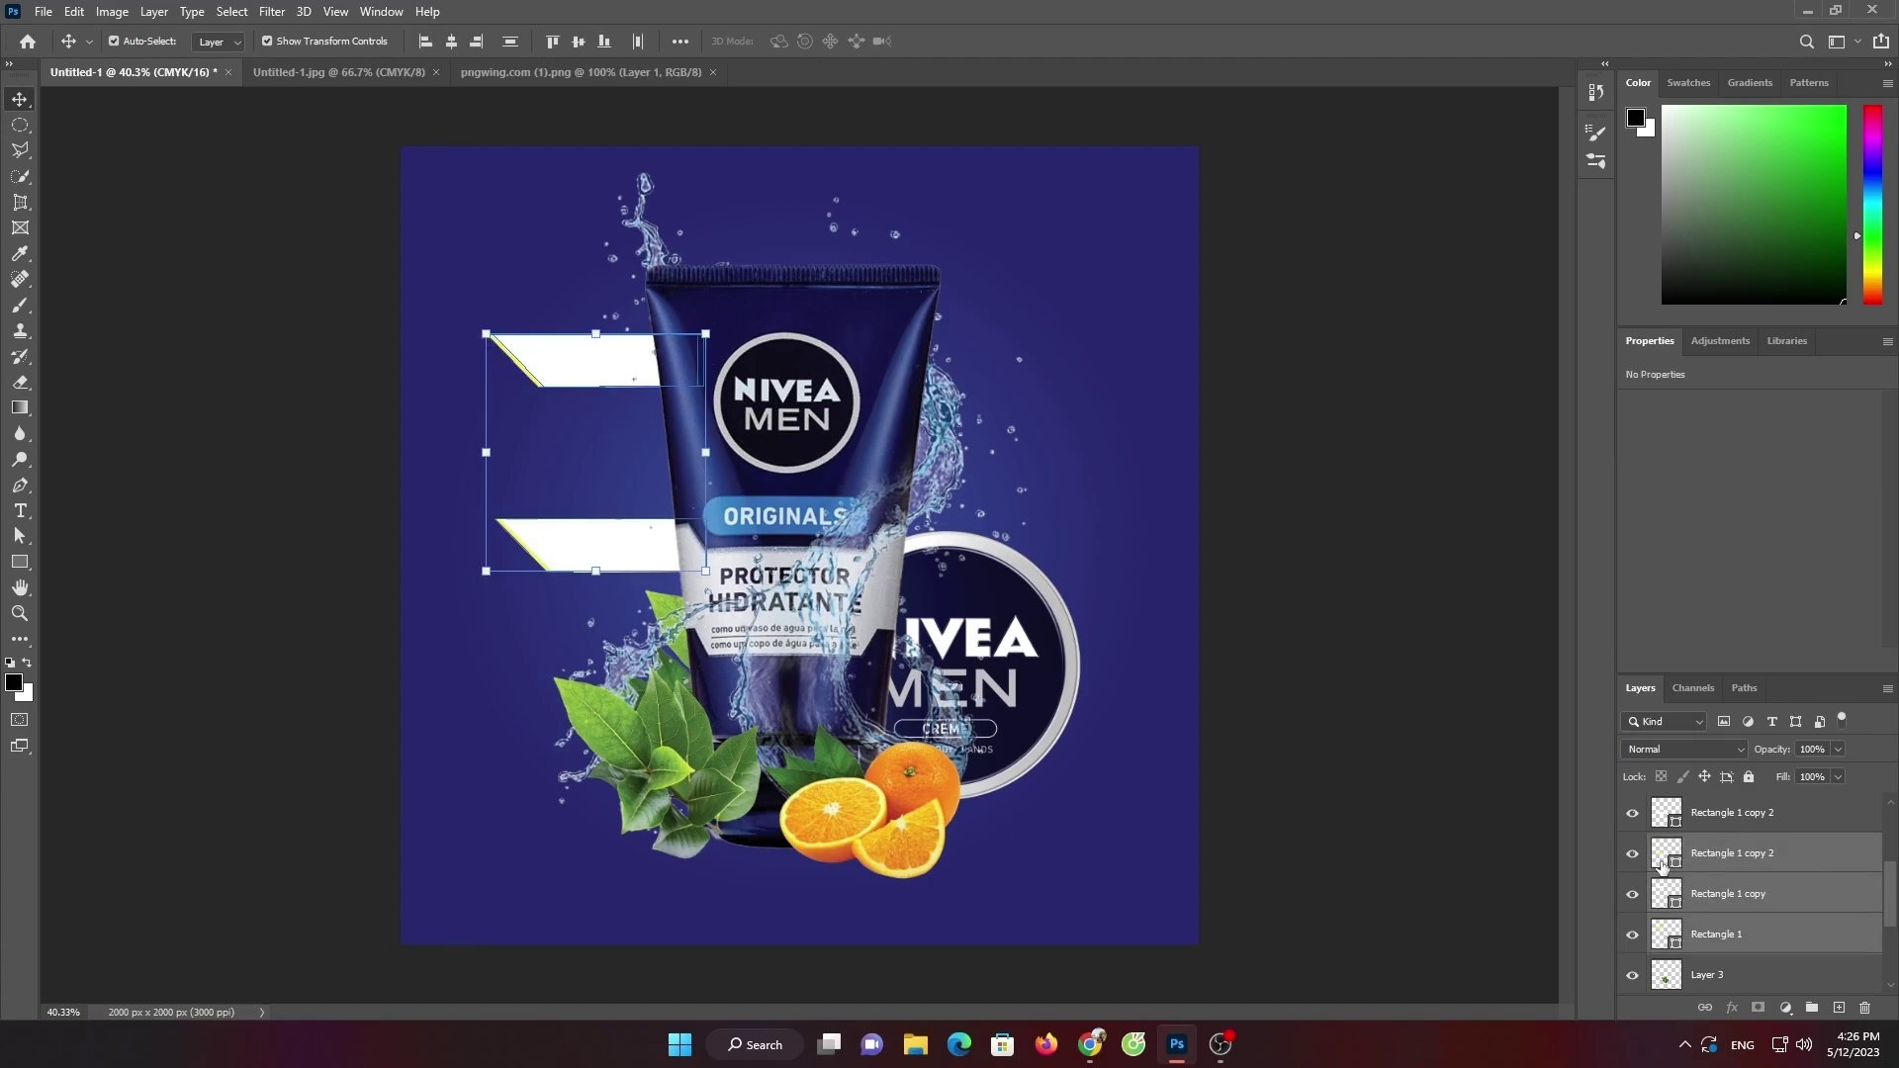
pyautogui.click(1661, 863)
pyautogui.click(1726, 934)
pyautogui.keyDown('ctrl'); pyautogui.click(1726, 894); pyautogui.keyUp('ctrl')
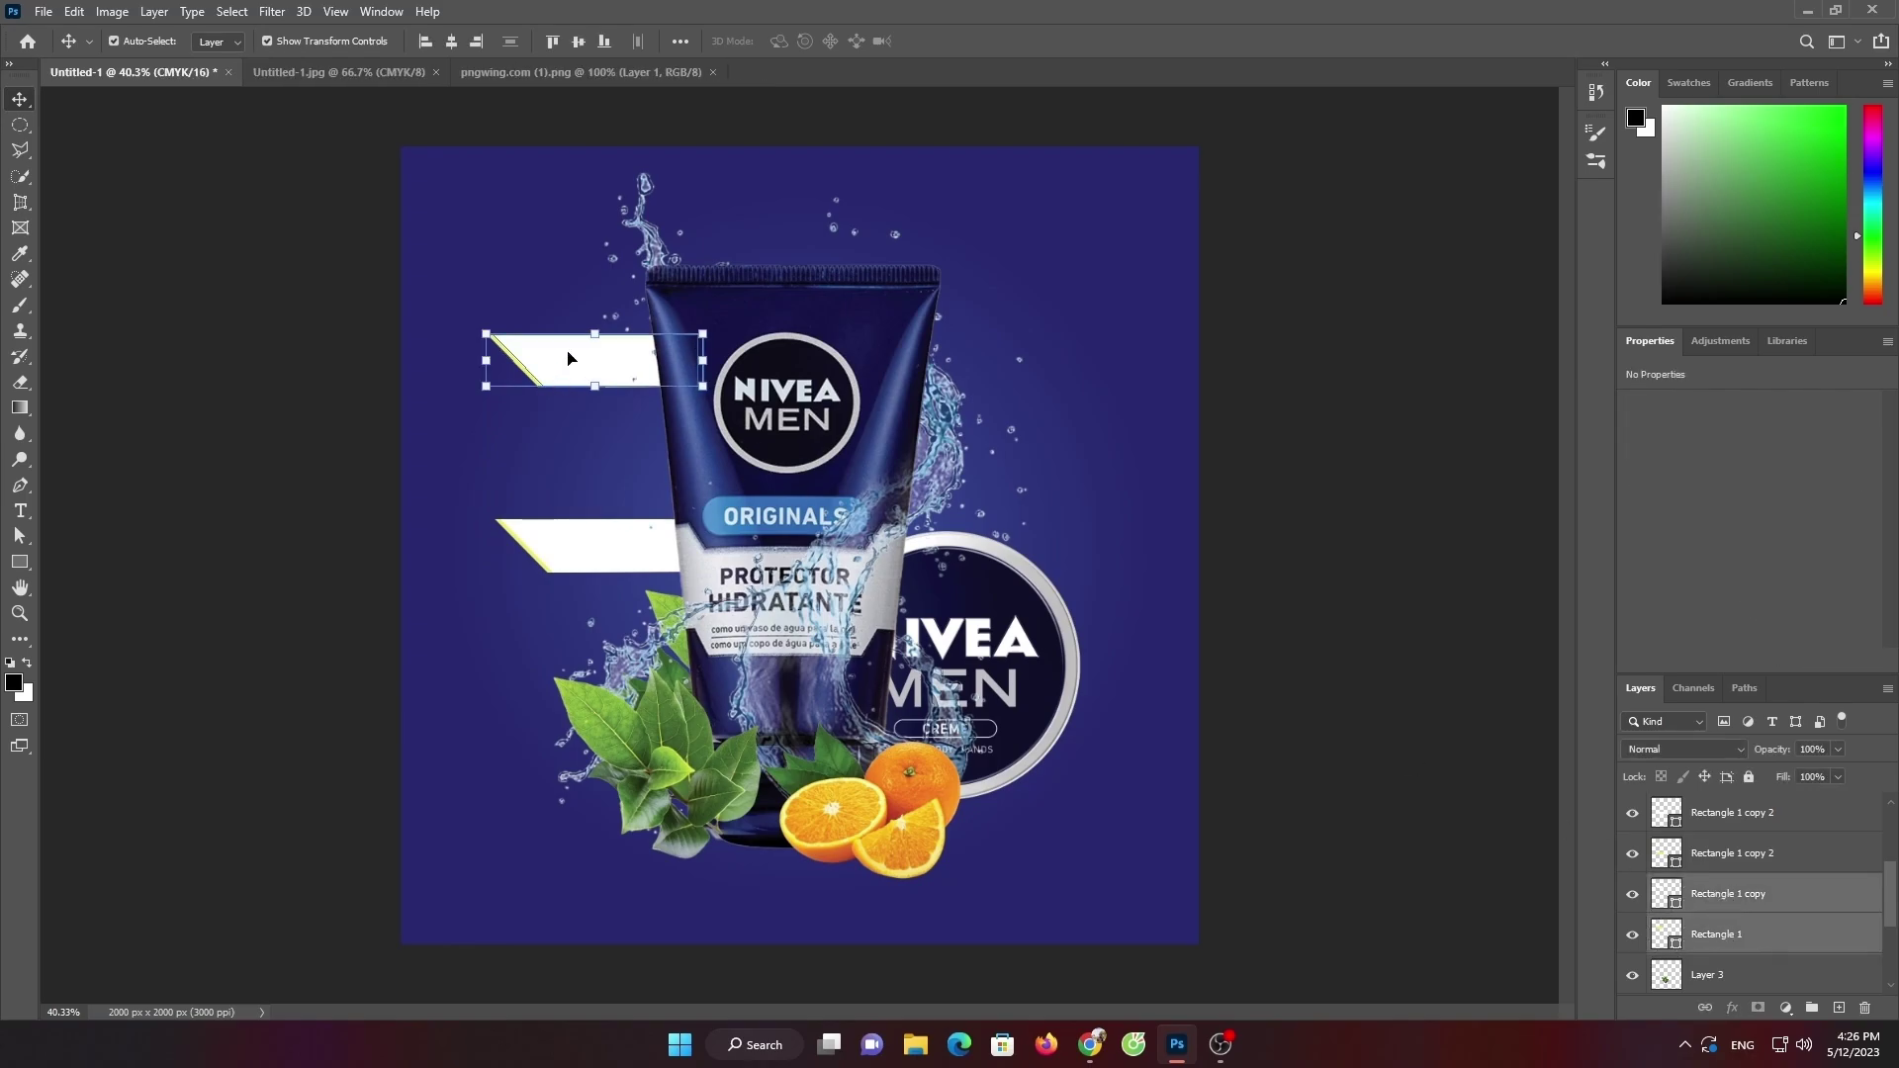
pyautogui.rightClick(19, 510)
pyautogui.click(119, 510)
pyautogui.click(450, 243)
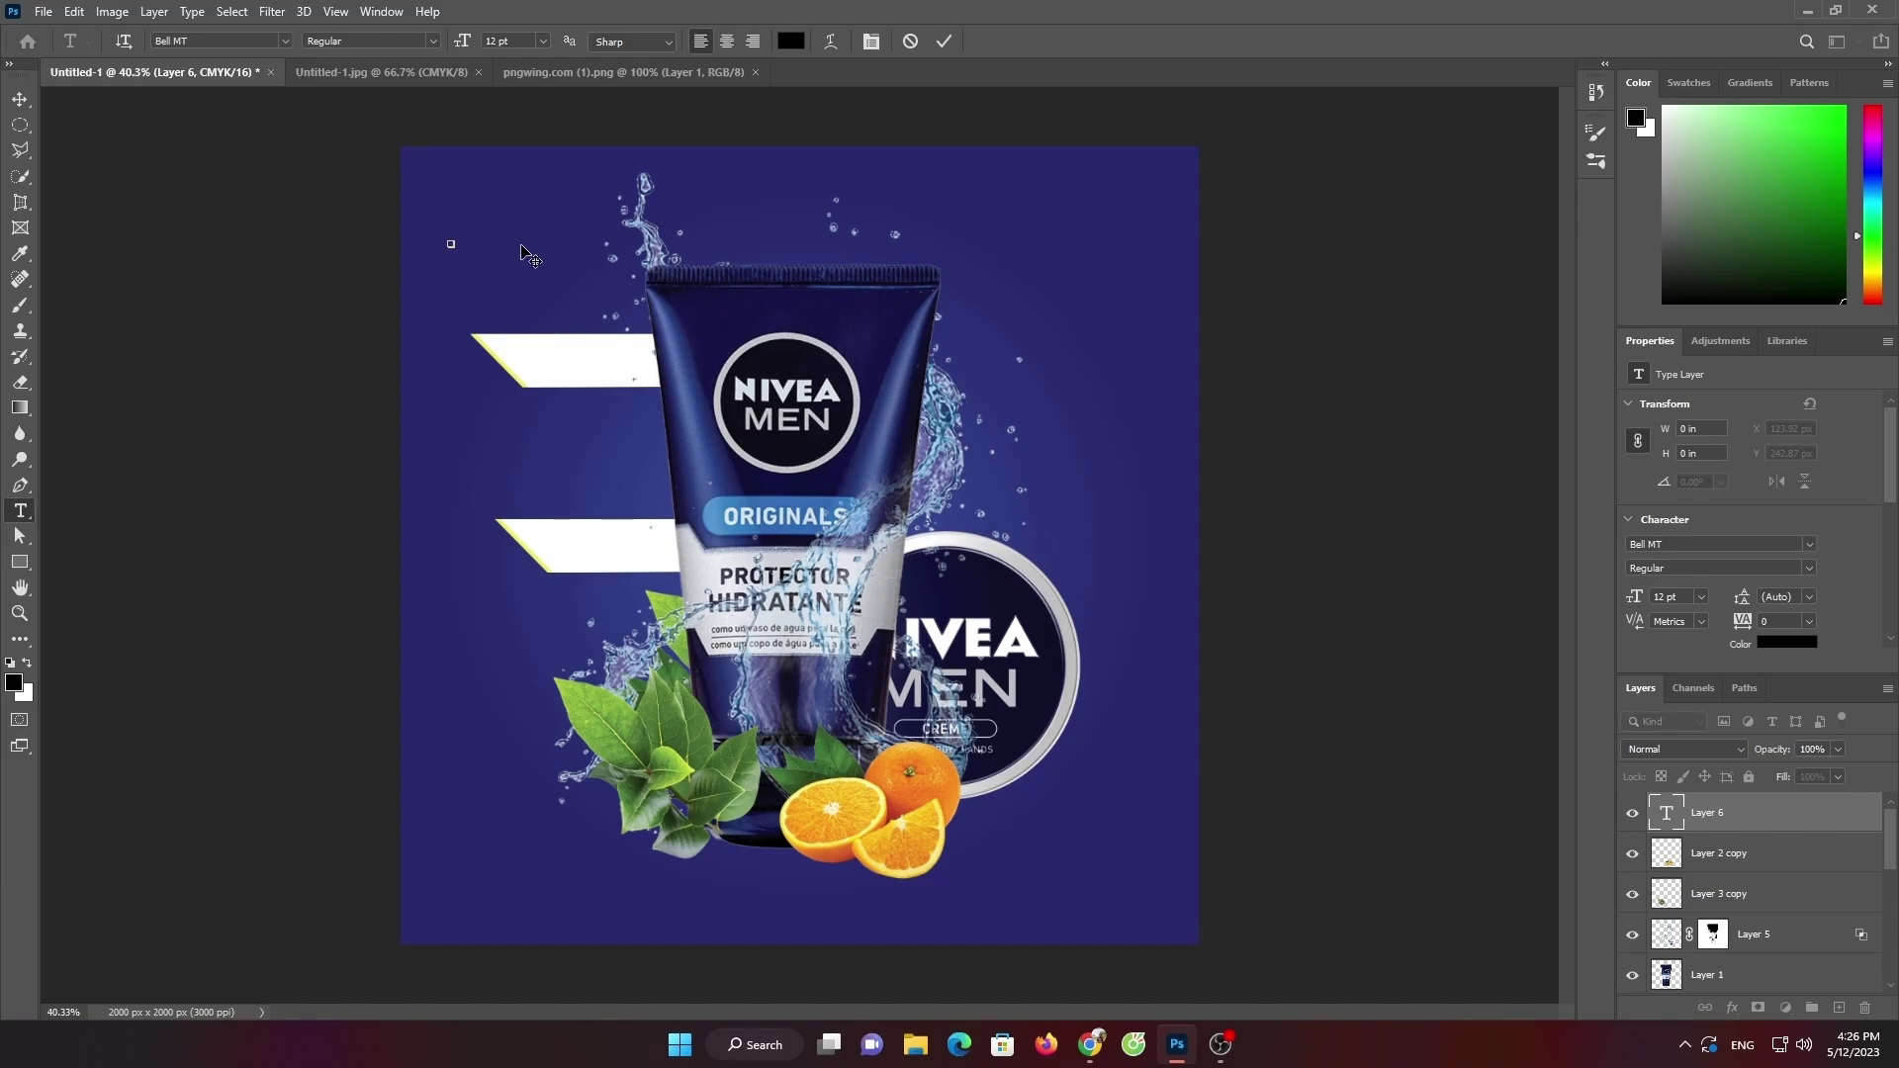
# Commit the first text, scale it up greatly and move it down
pyautogui.click(941, 42)
pyautogui.click(20, 99)
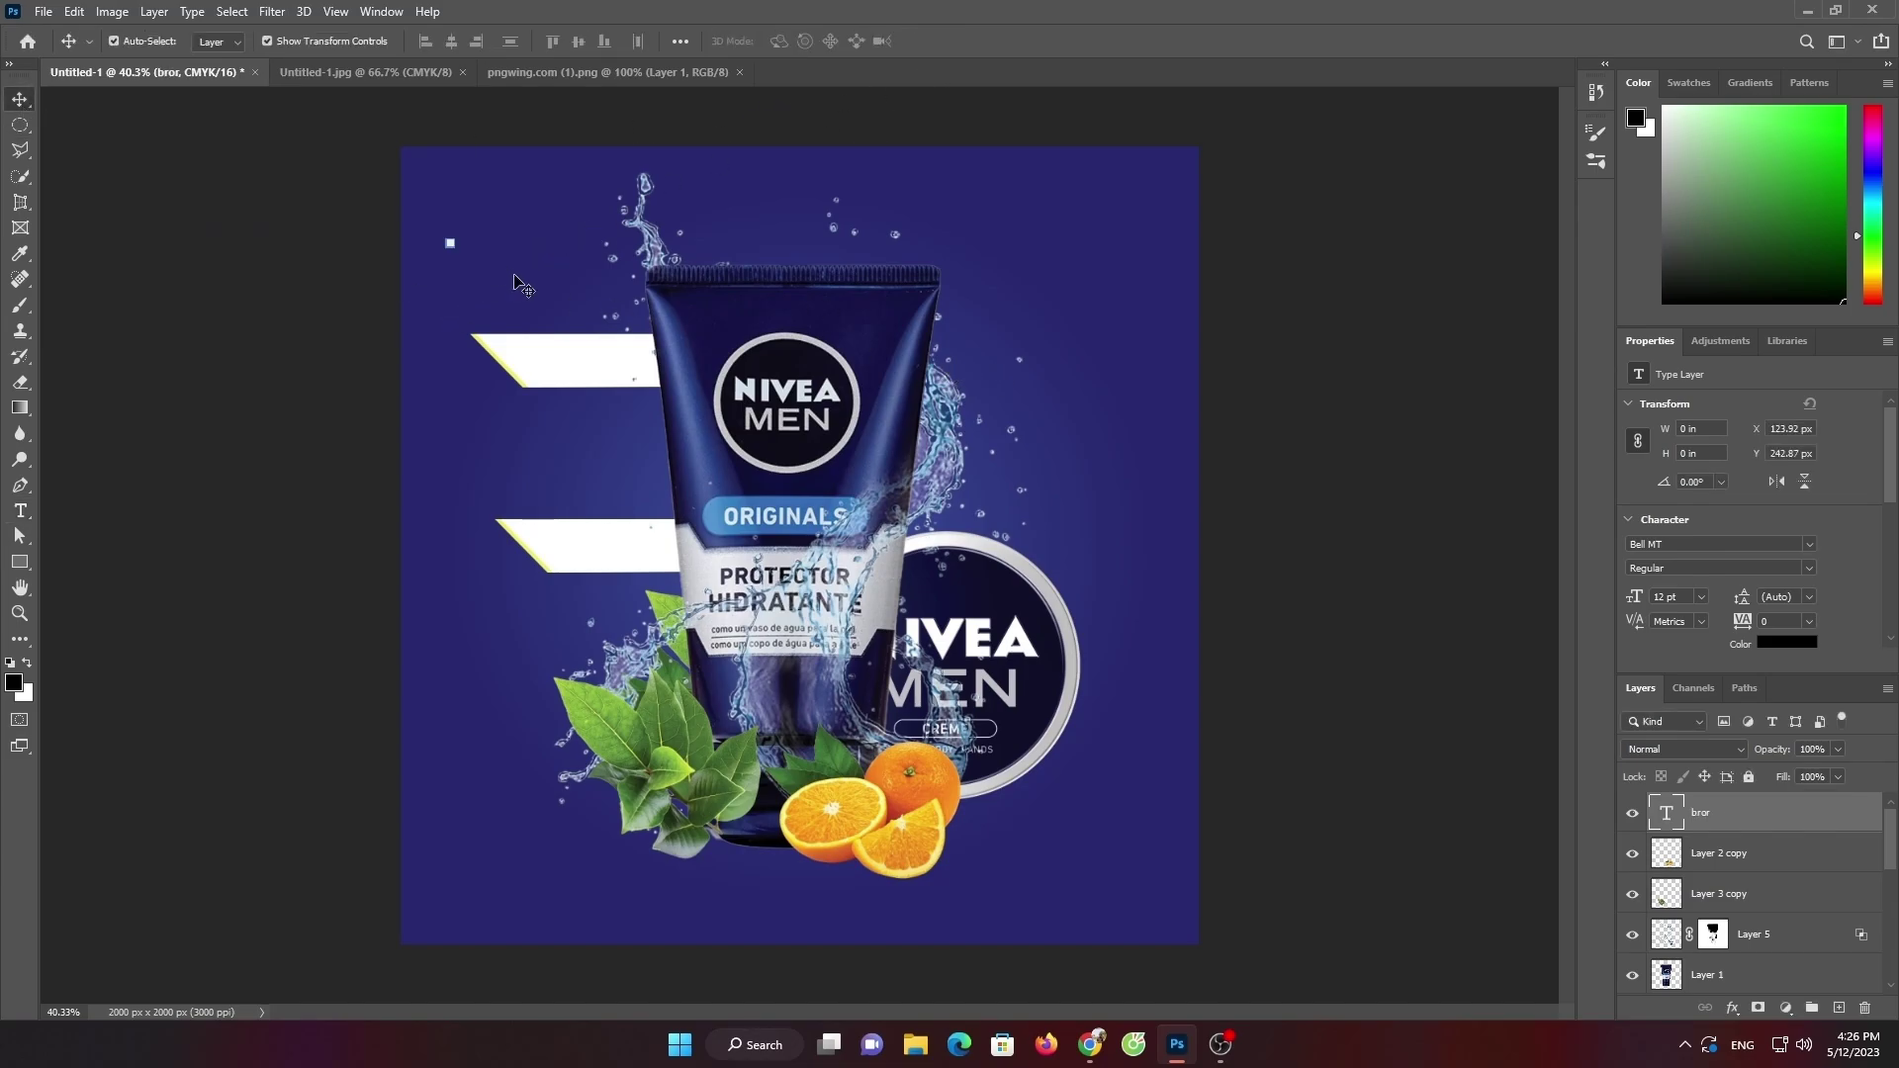
pyautogui.moveTo(452, 243); pyautogui.dragTo(576, 118)
pyautogui.moveTo(519, 181); pyautogui.dragTo(527, 224)
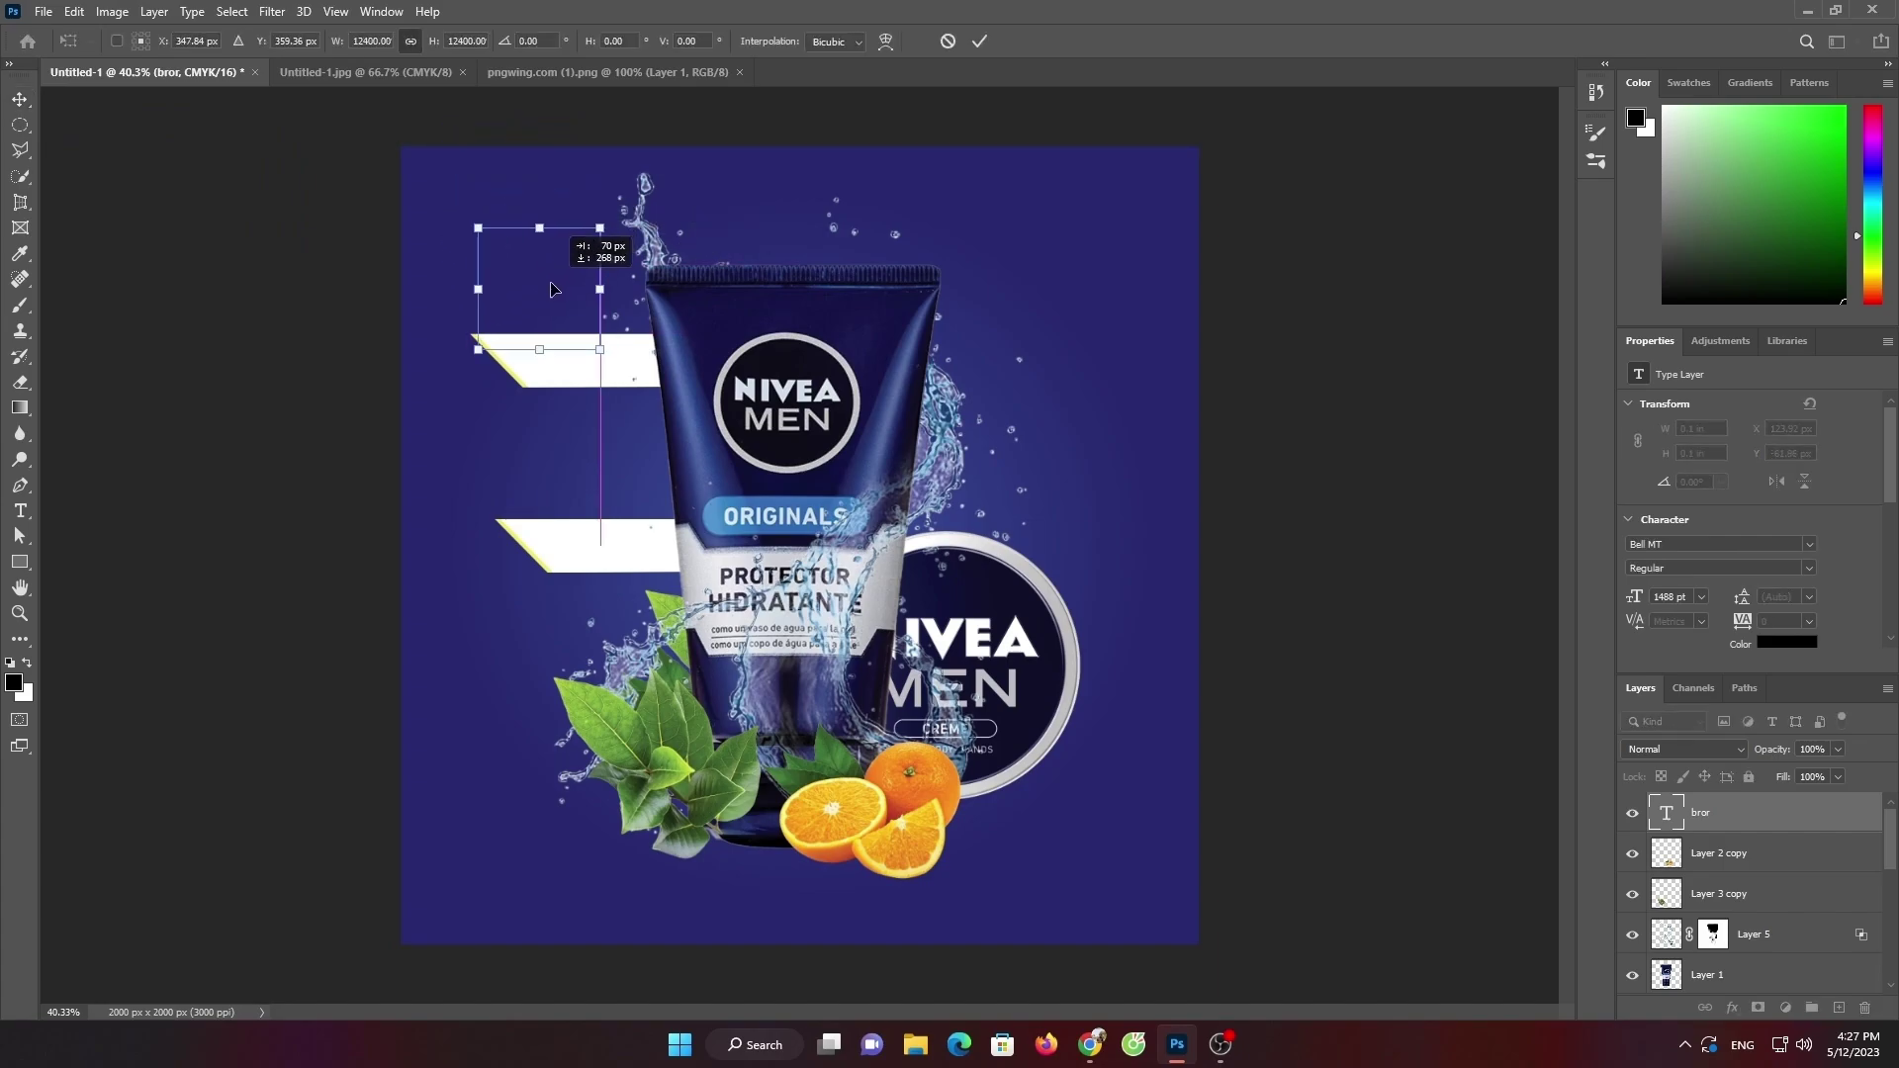
pyautogui.click(24, 512)
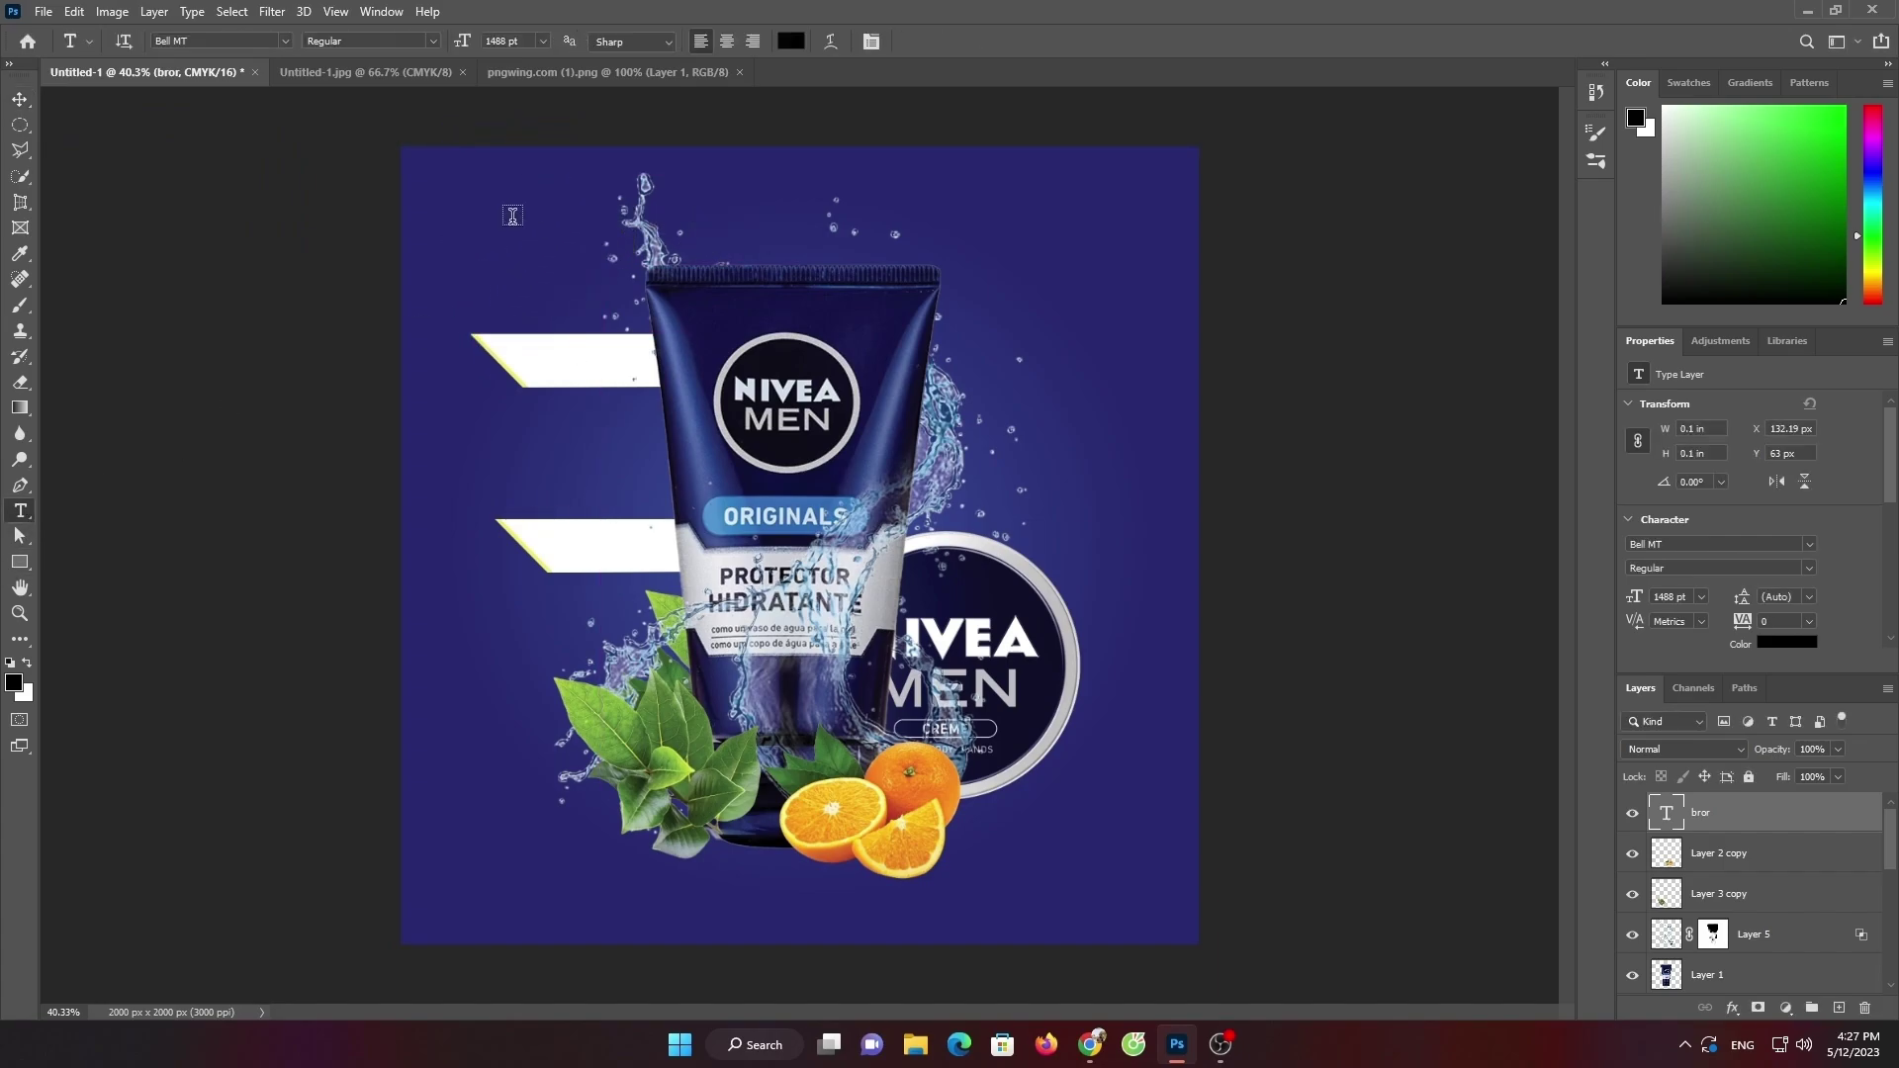
# Add a placeholder Lorem Ipsum text layer and move it to the poster's middle
pyautogui.click(483, 227)
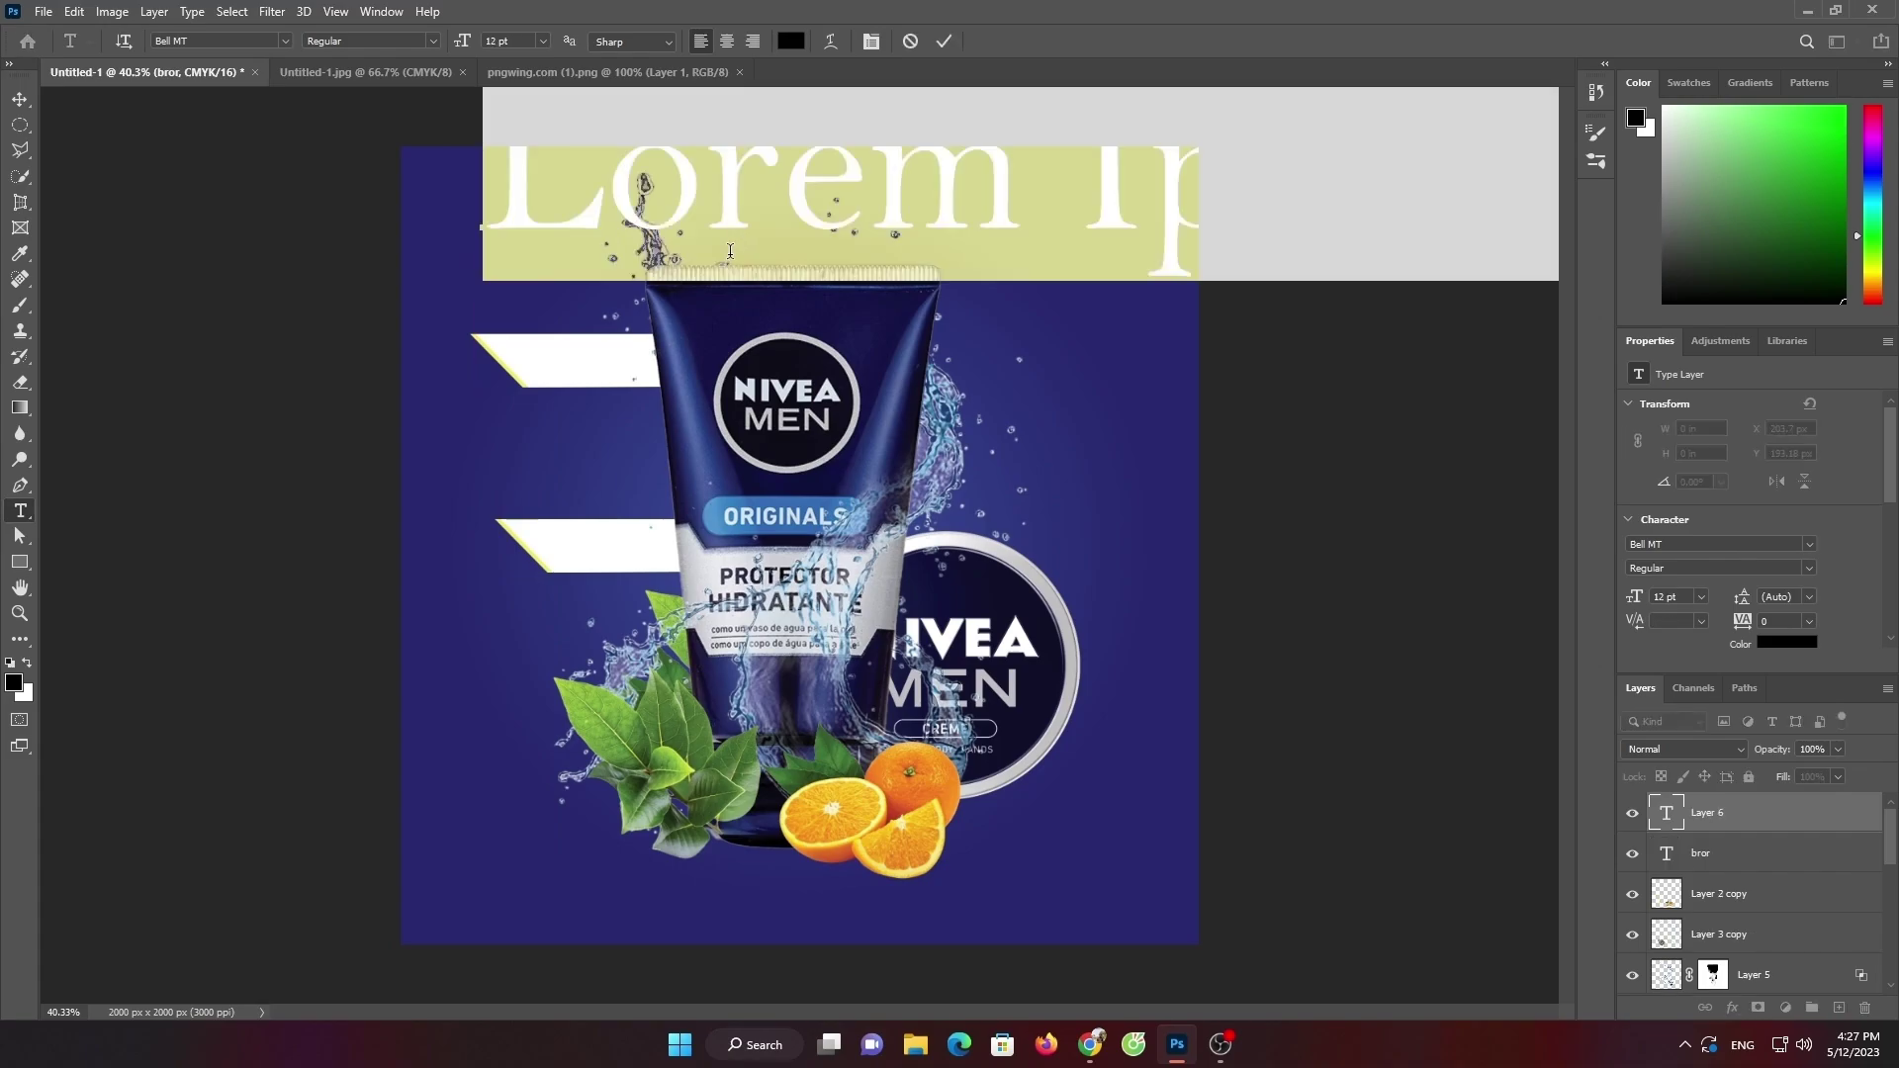
pyautogui.click(942, 42)
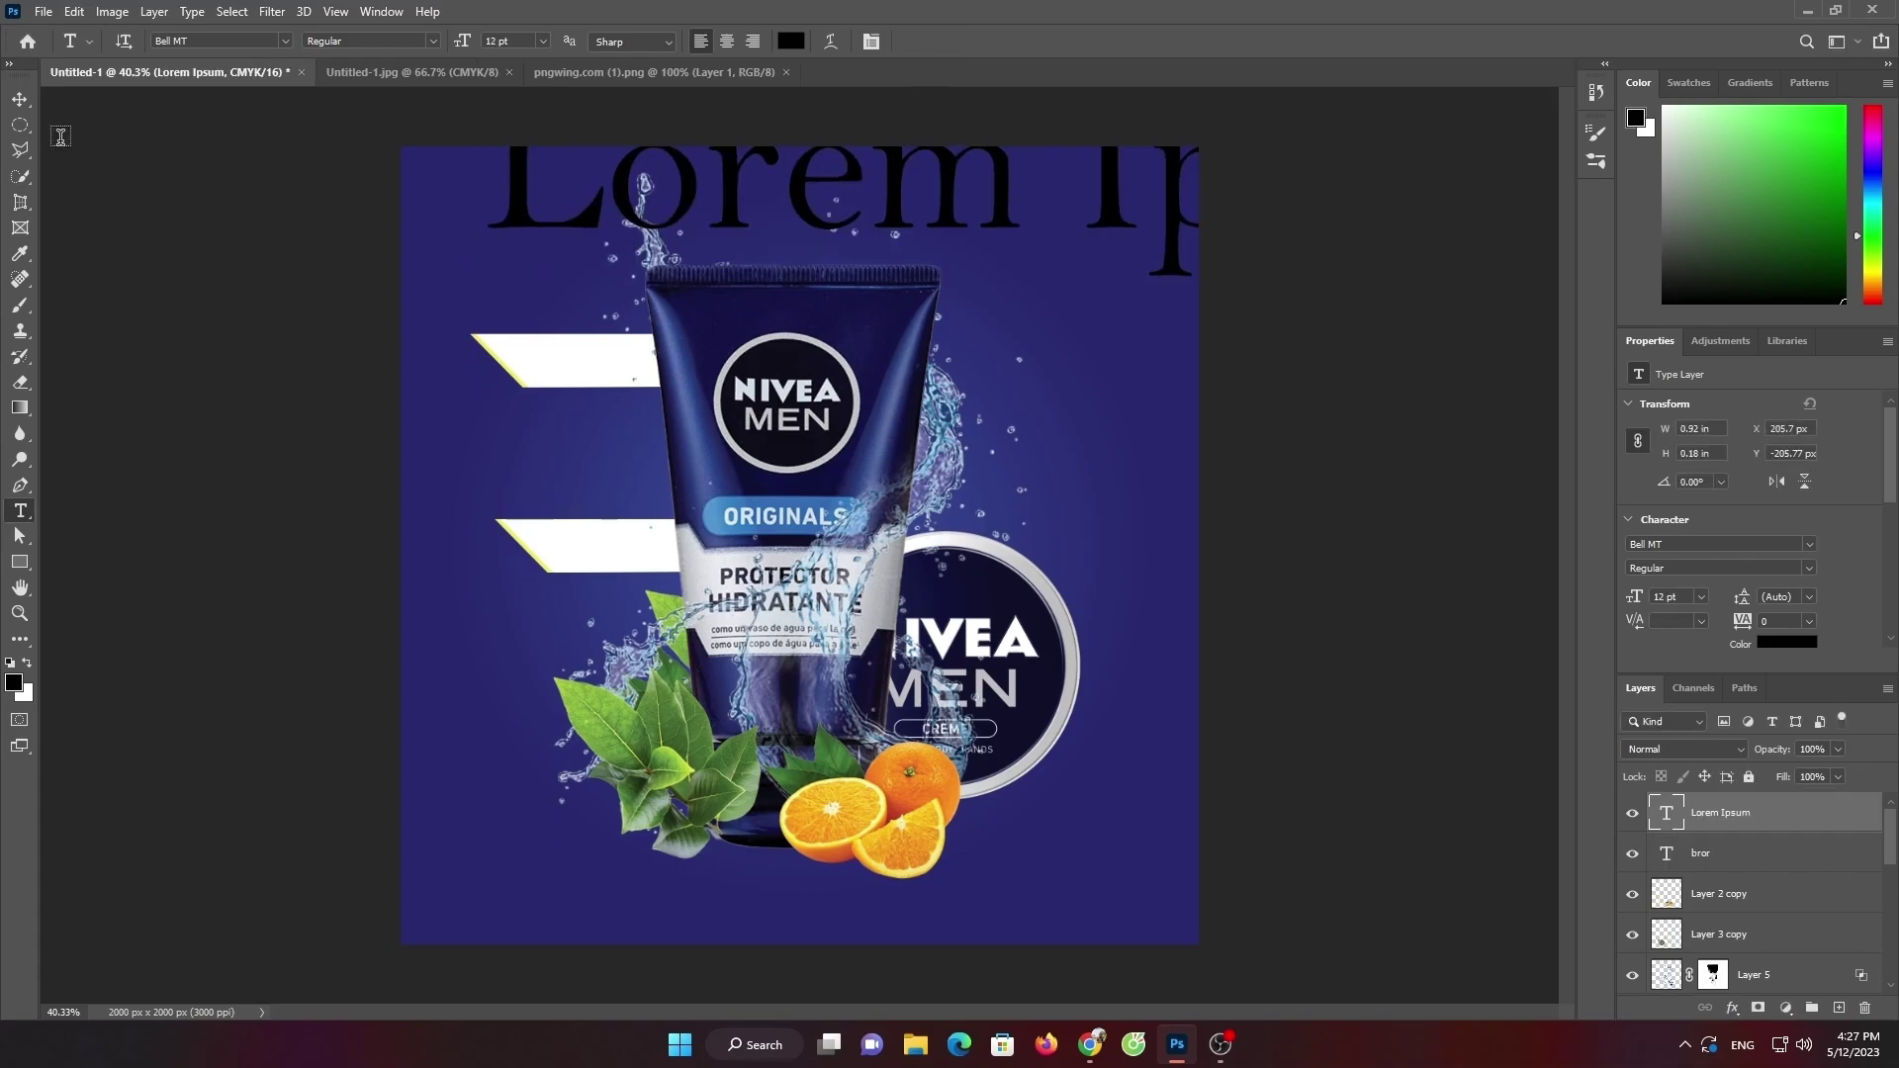
pyautogui.click(19, 99)
pyautogui.moveTo(890, 202); pyautogui.dragTo(873, 455)
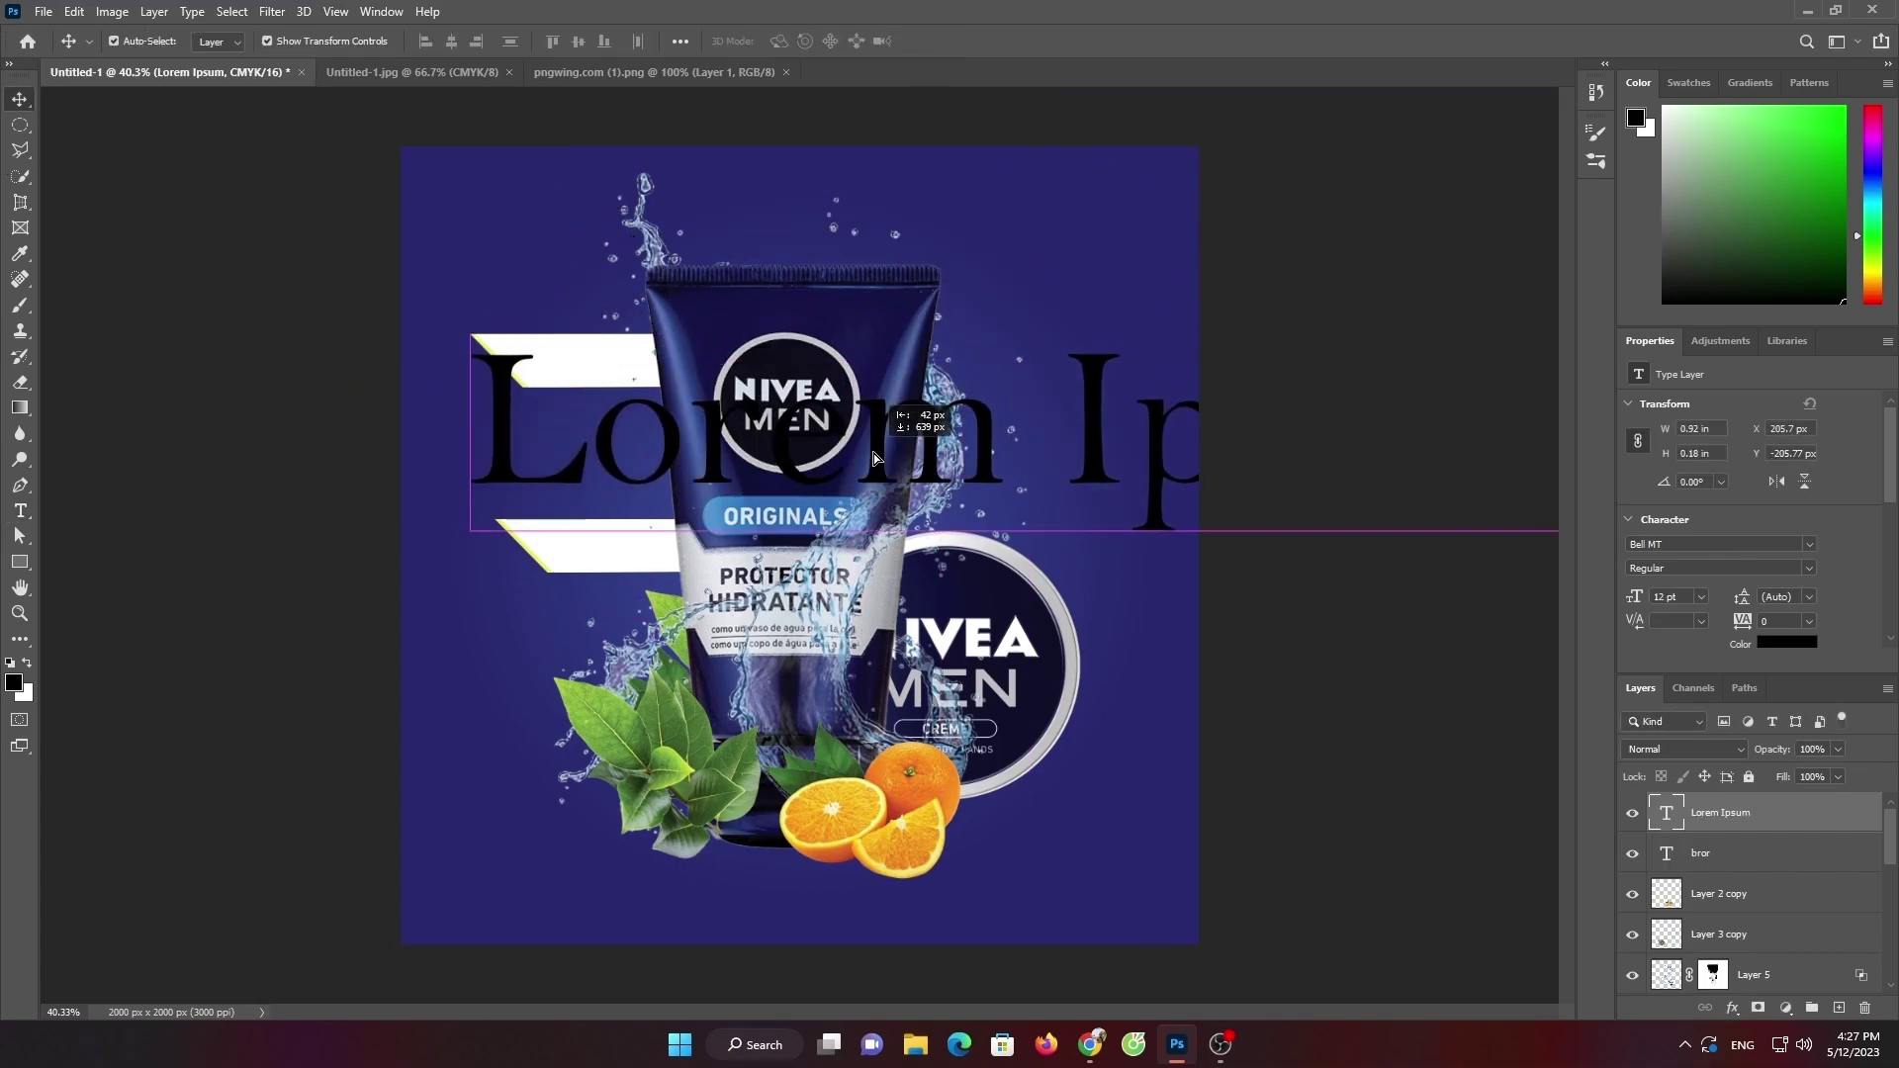
# Replace the placeholder text with the word BRAOD
pyautogui.click(21, 510)
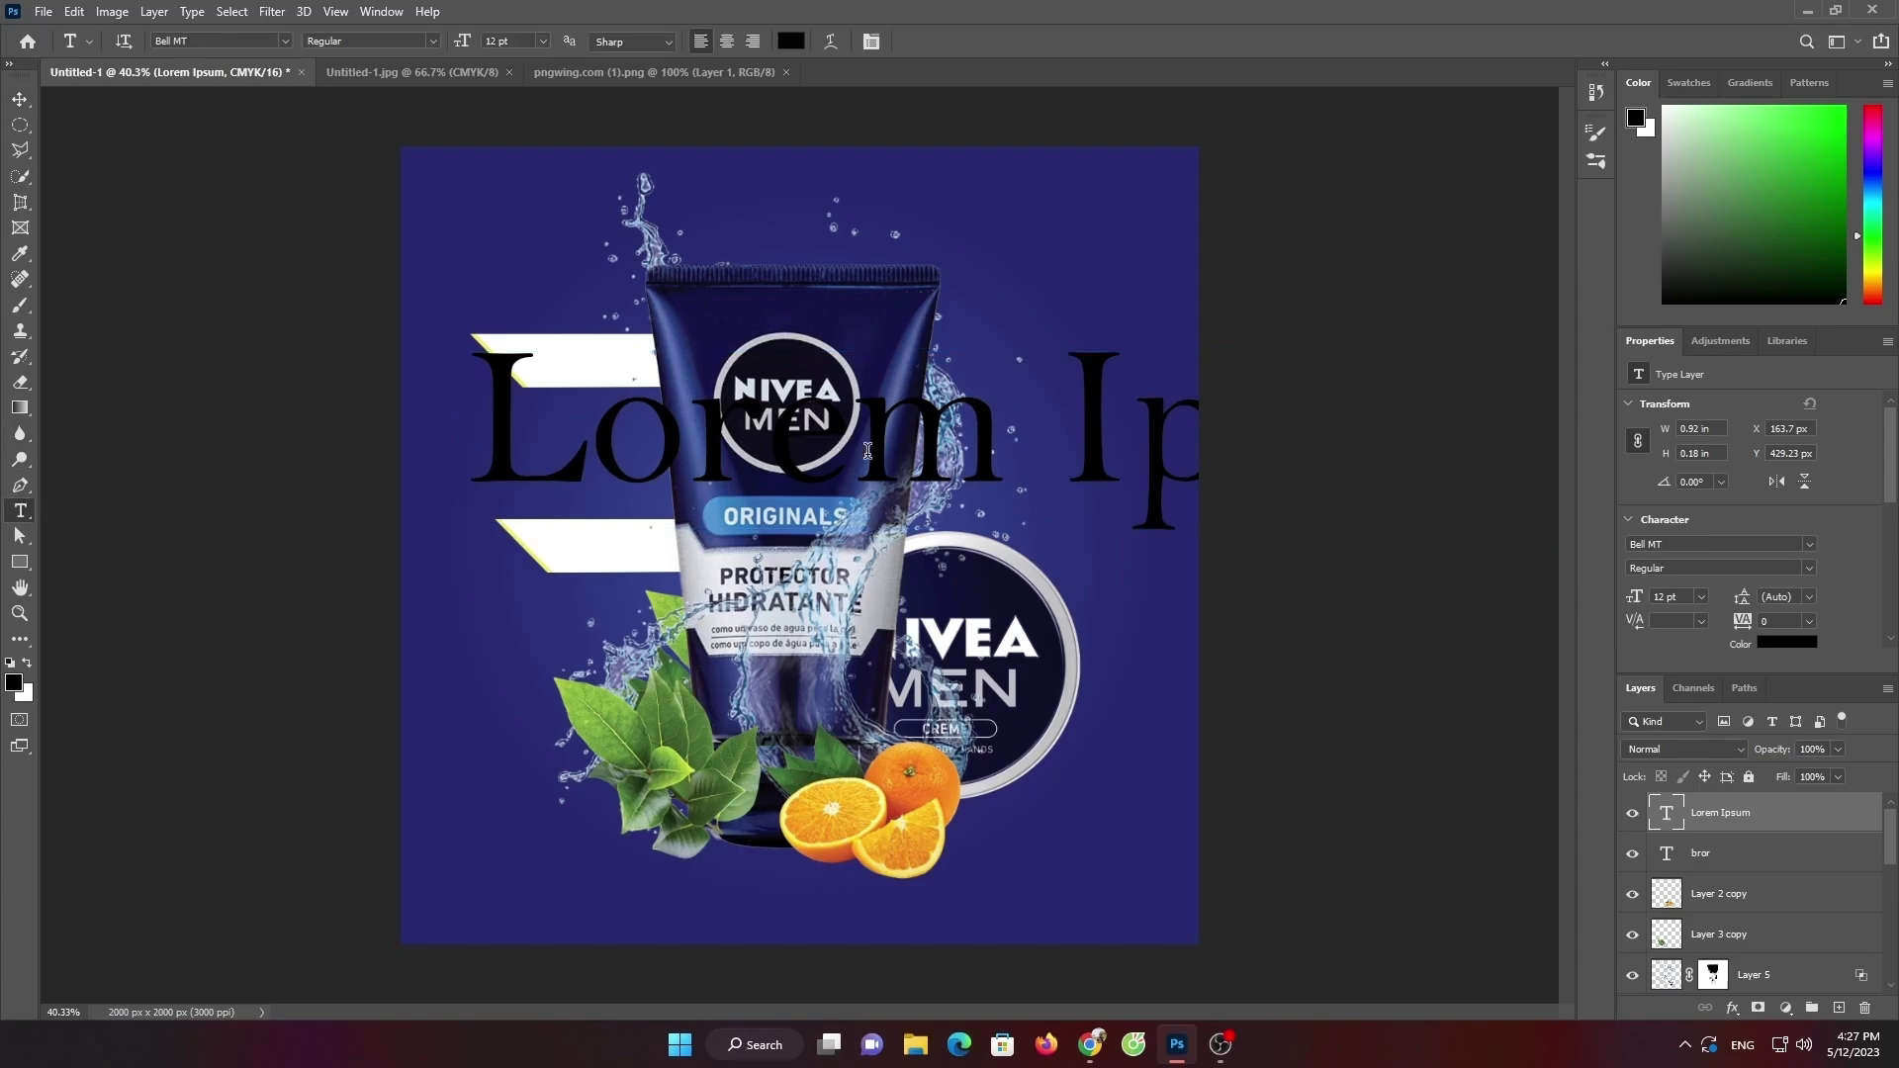
pyautogui.click(986, 462)
pyautogui.press('BackSpace')
pyautogui.press('BackSpace')
pyautogui.press('BackSpace')
pyautogui.press('BackSpace')
pyautogui.press('BackSpace')
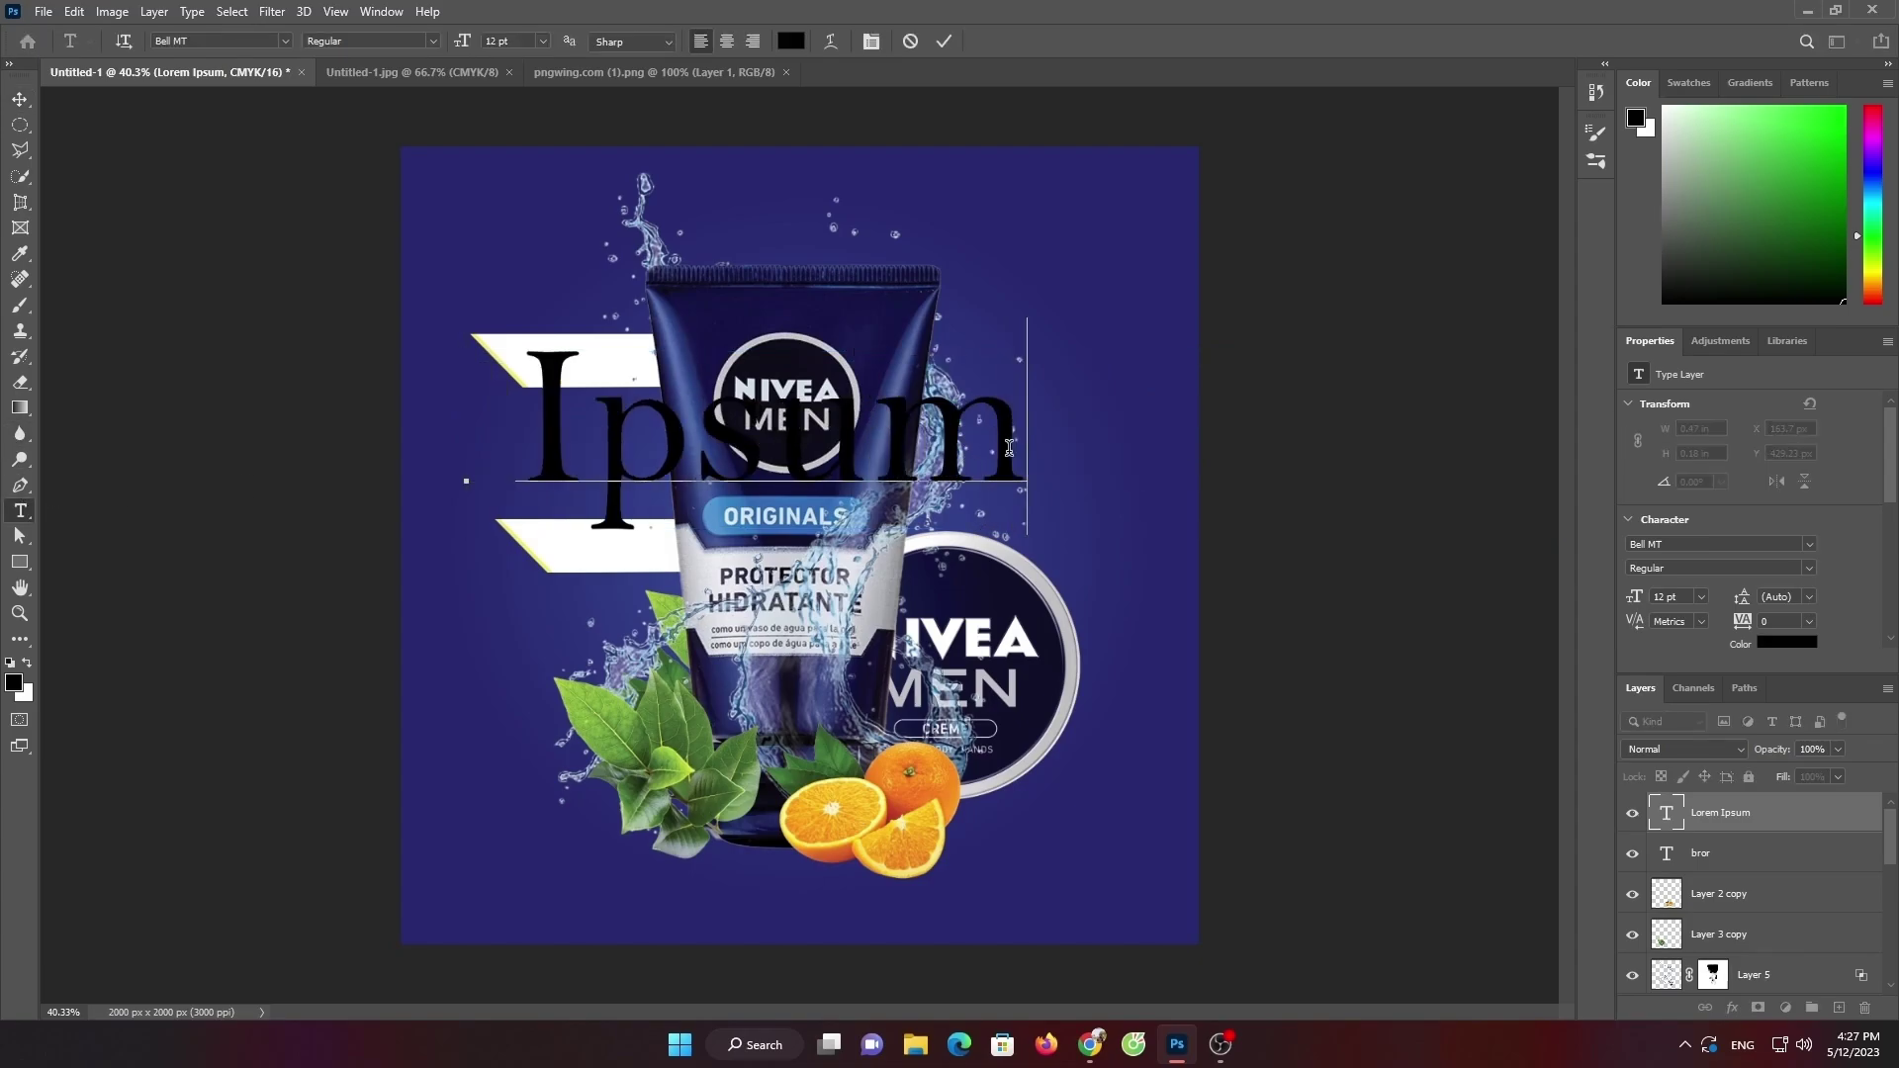
pyautogui.press('BackSpace')
pyautogui.press('BackSpace')
pyautogui.press('BackSpace')
pyautogui.press('BackSpace')
pyautogui.press('BackSpace')
pyautogui.write('b')
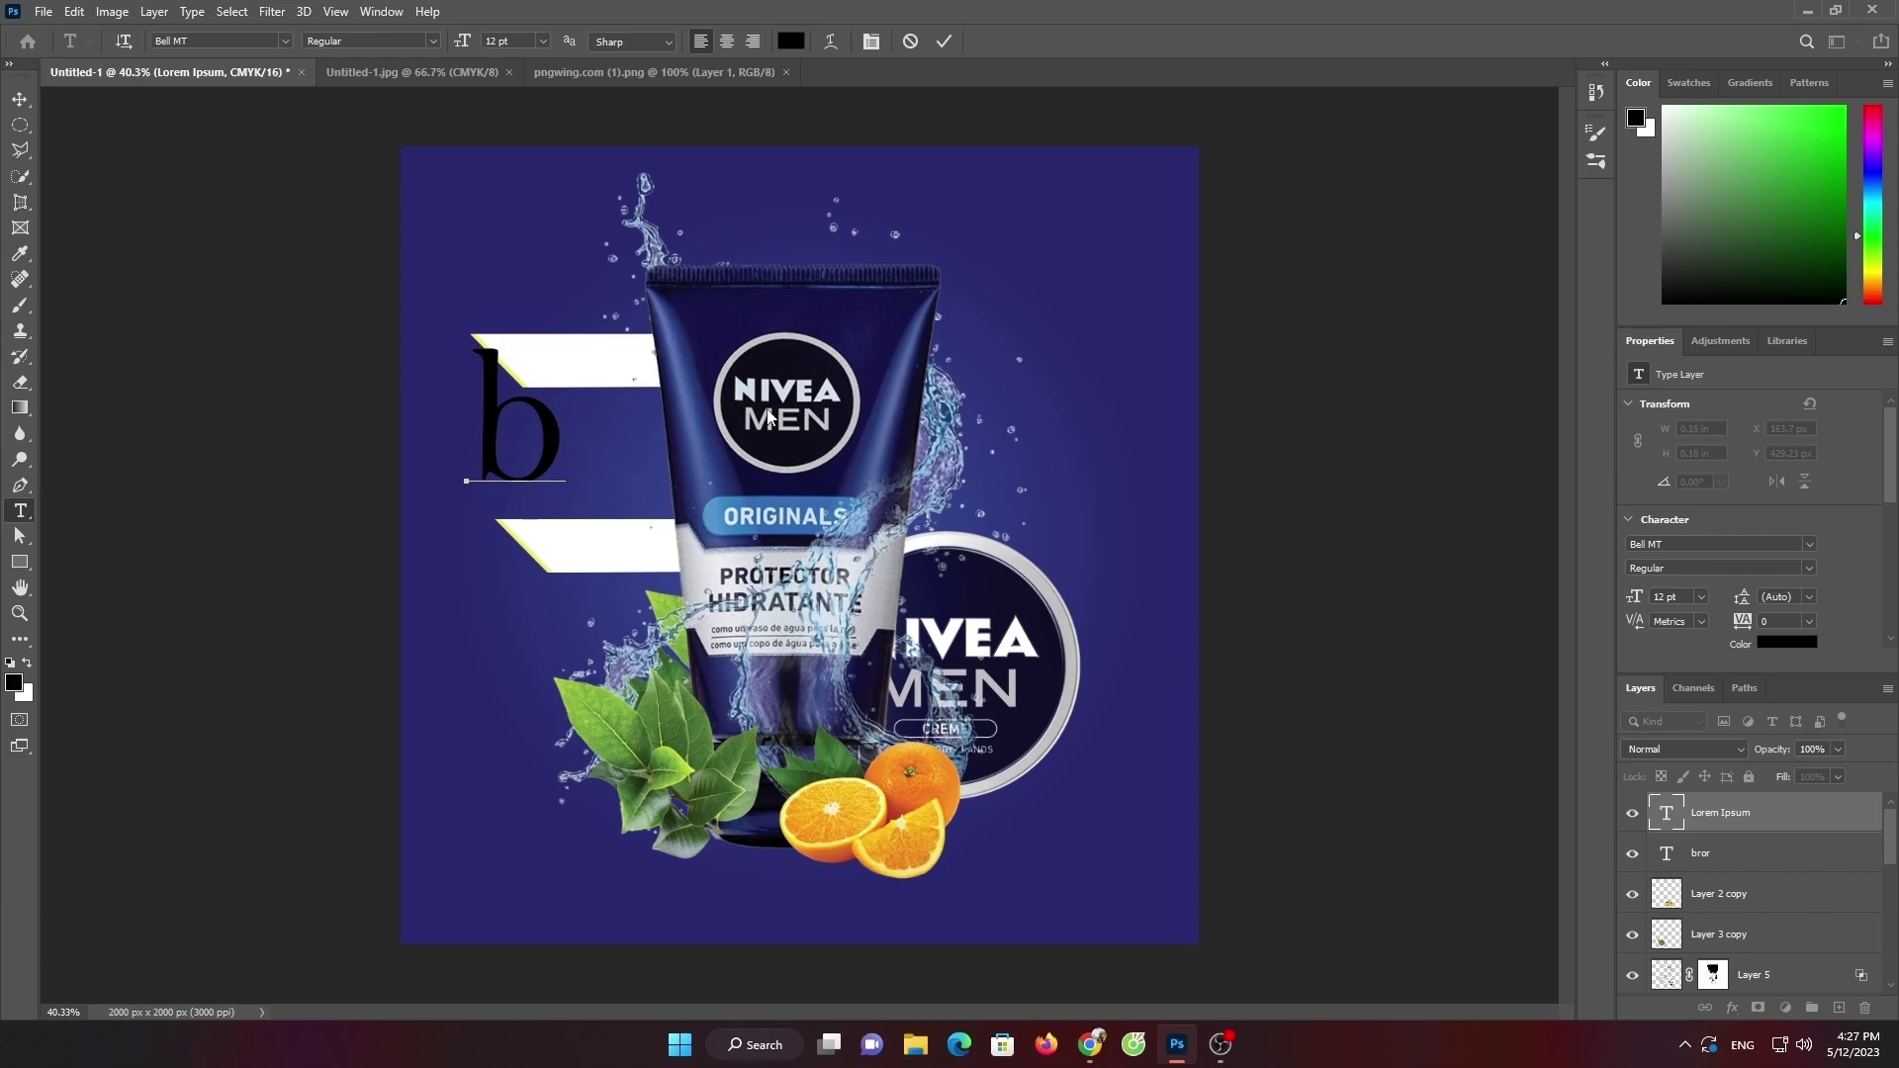
pyautogui.press('BackSpace')
pyautogui.write('BROUD')
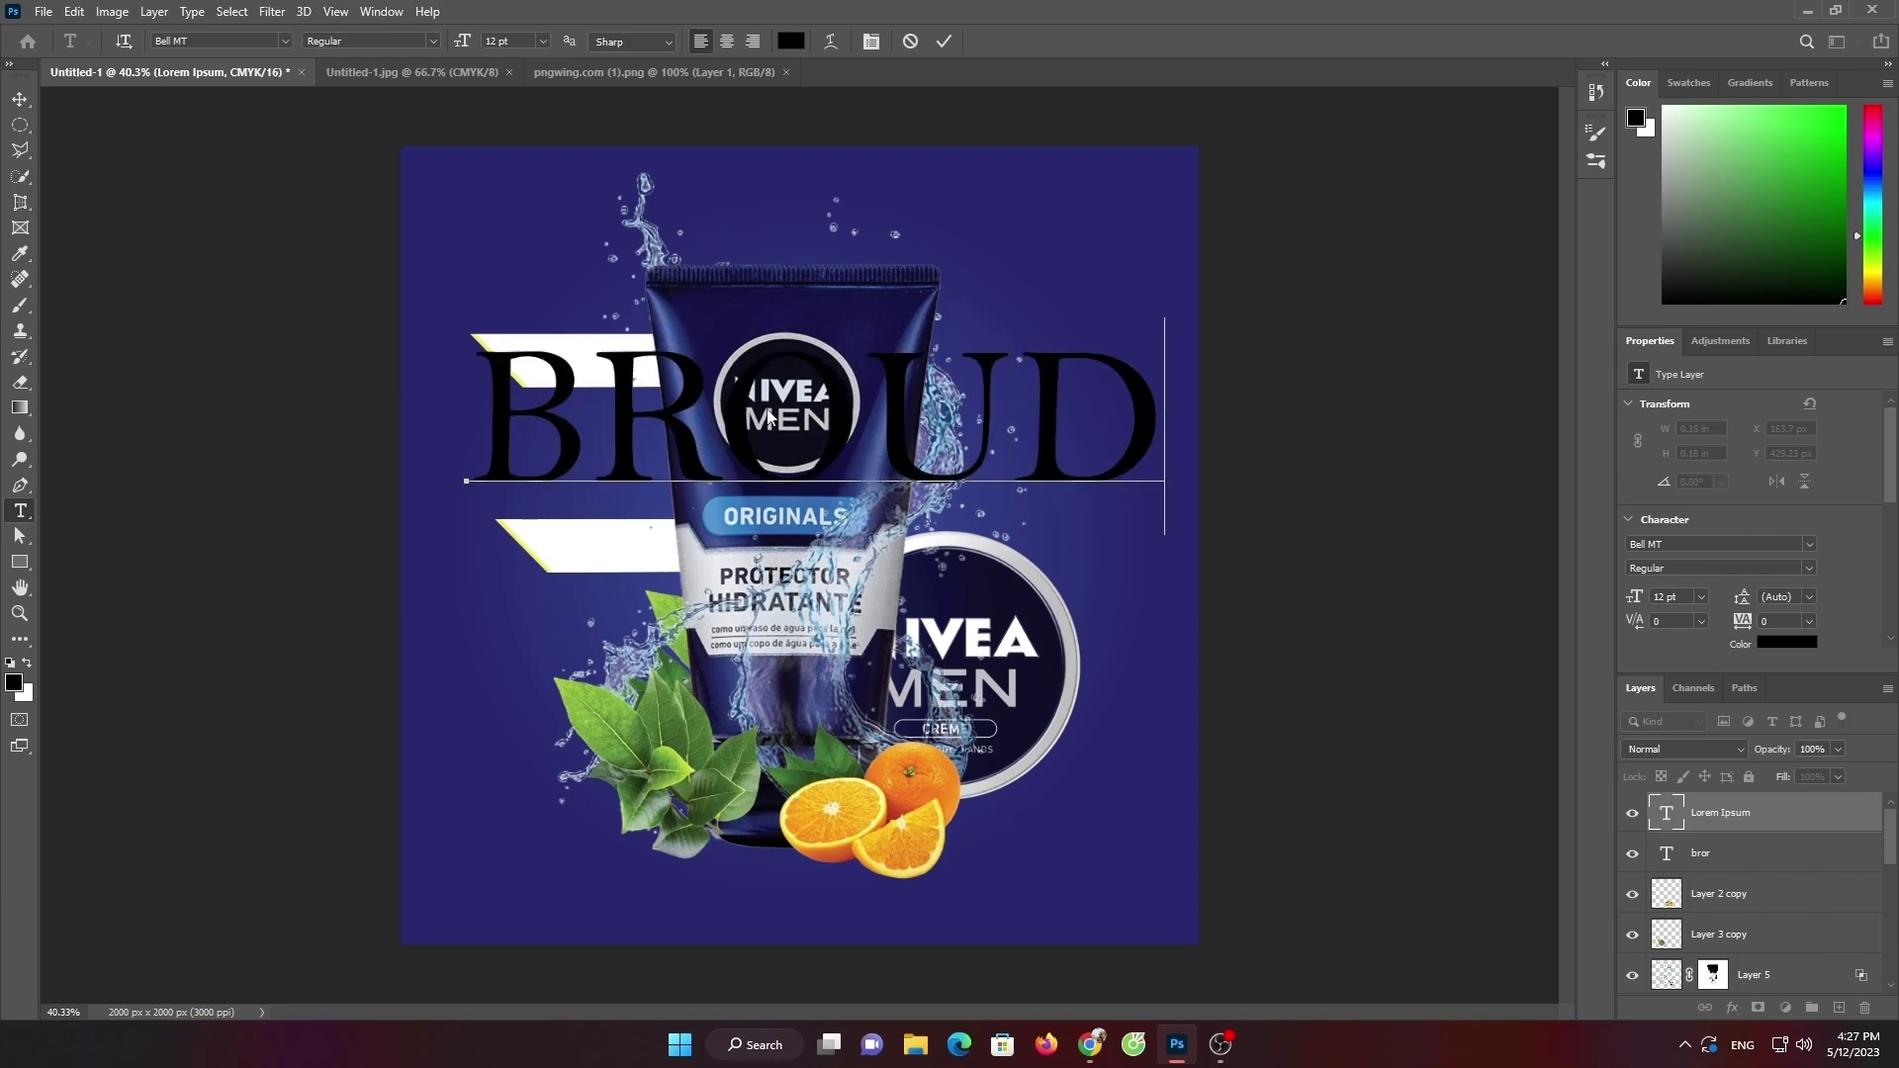
pyautogui.press('BackSpace')
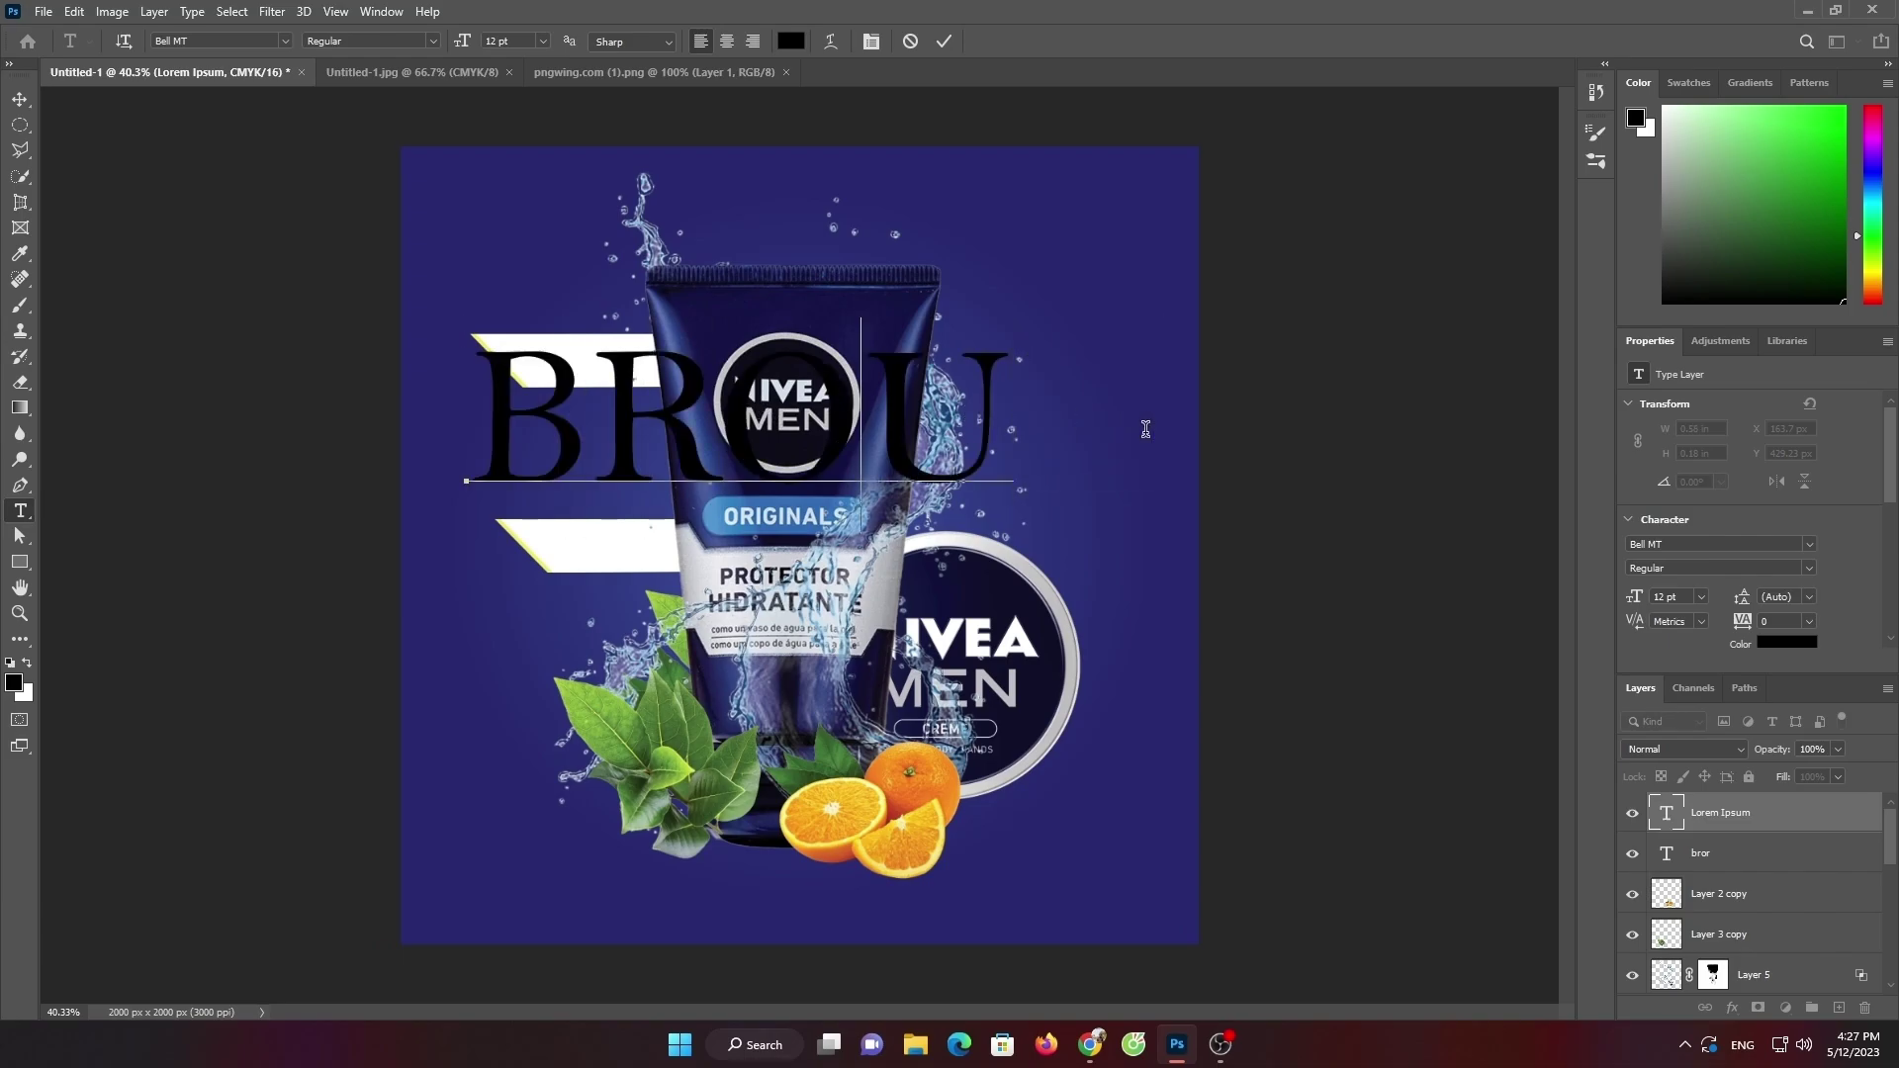
pyautogui.press('BackSpace')
pyautogui.press('BackSpace')
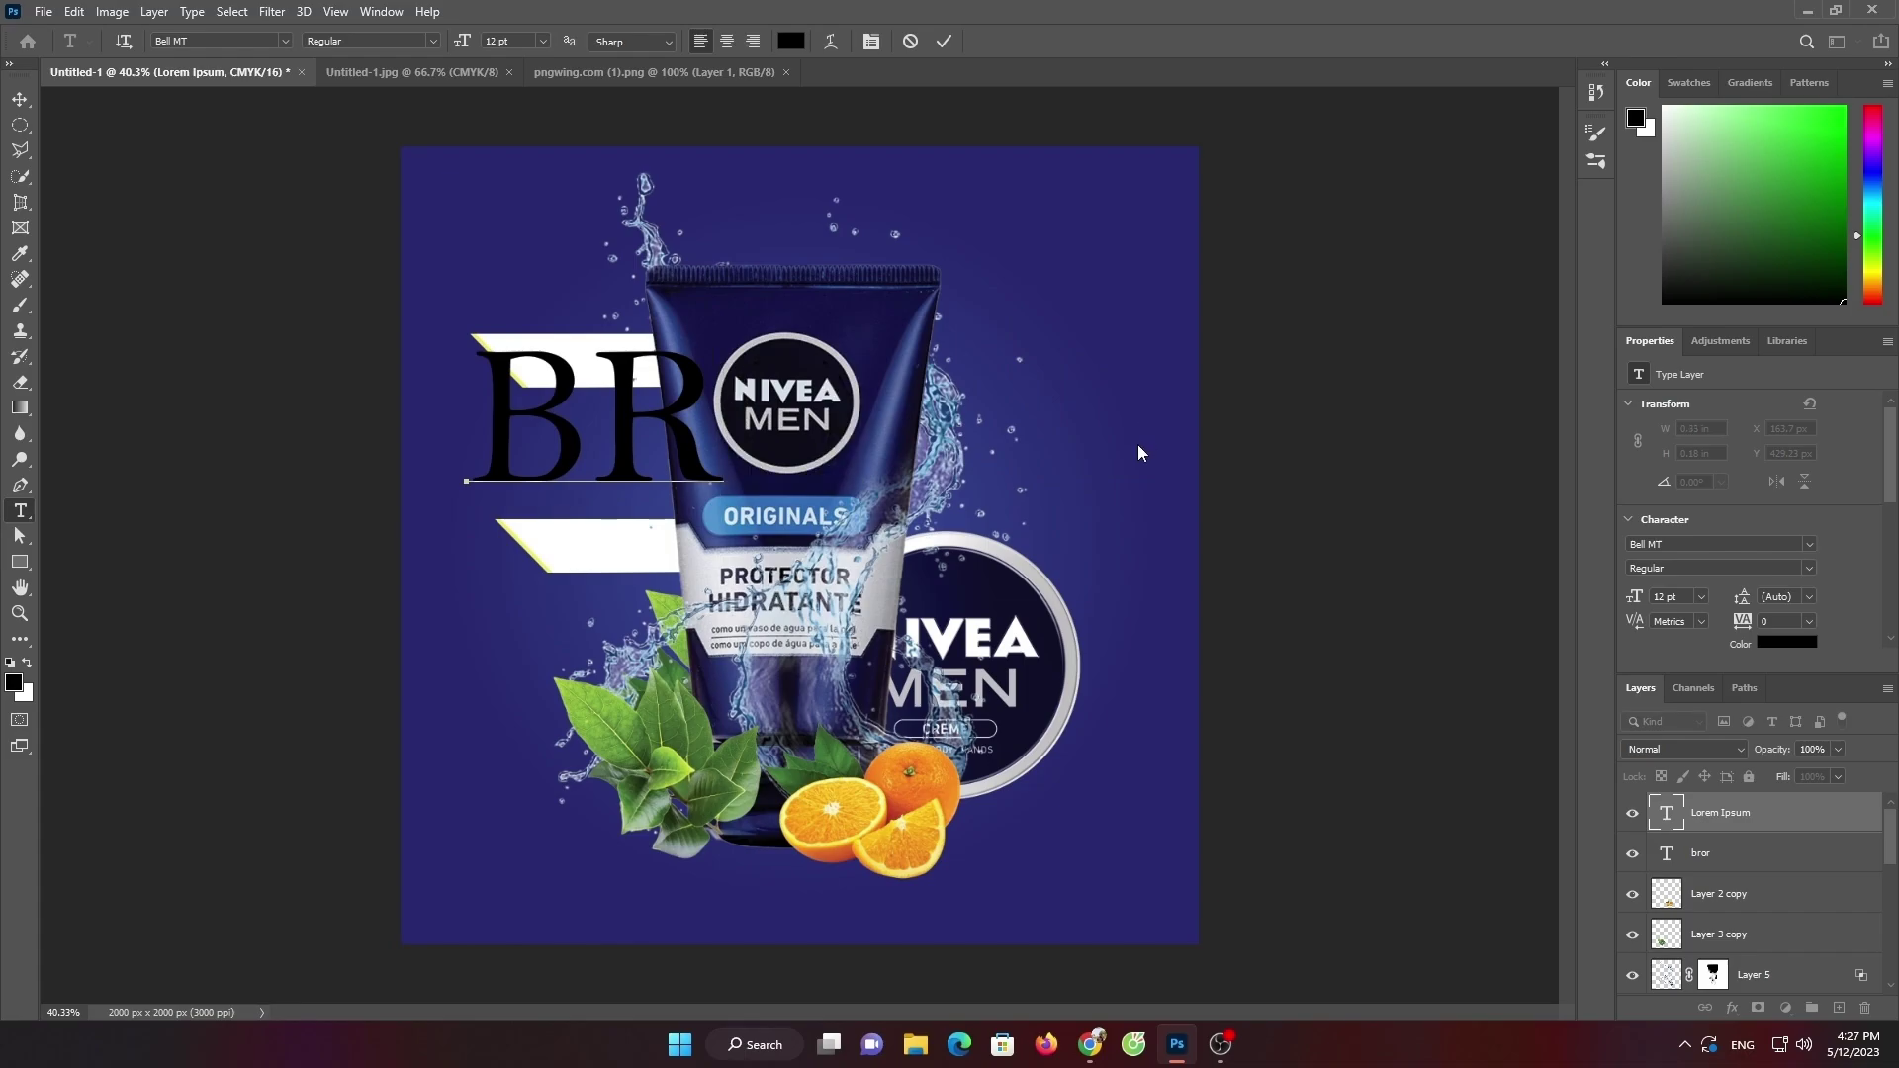
pyautogui.write('AOD')
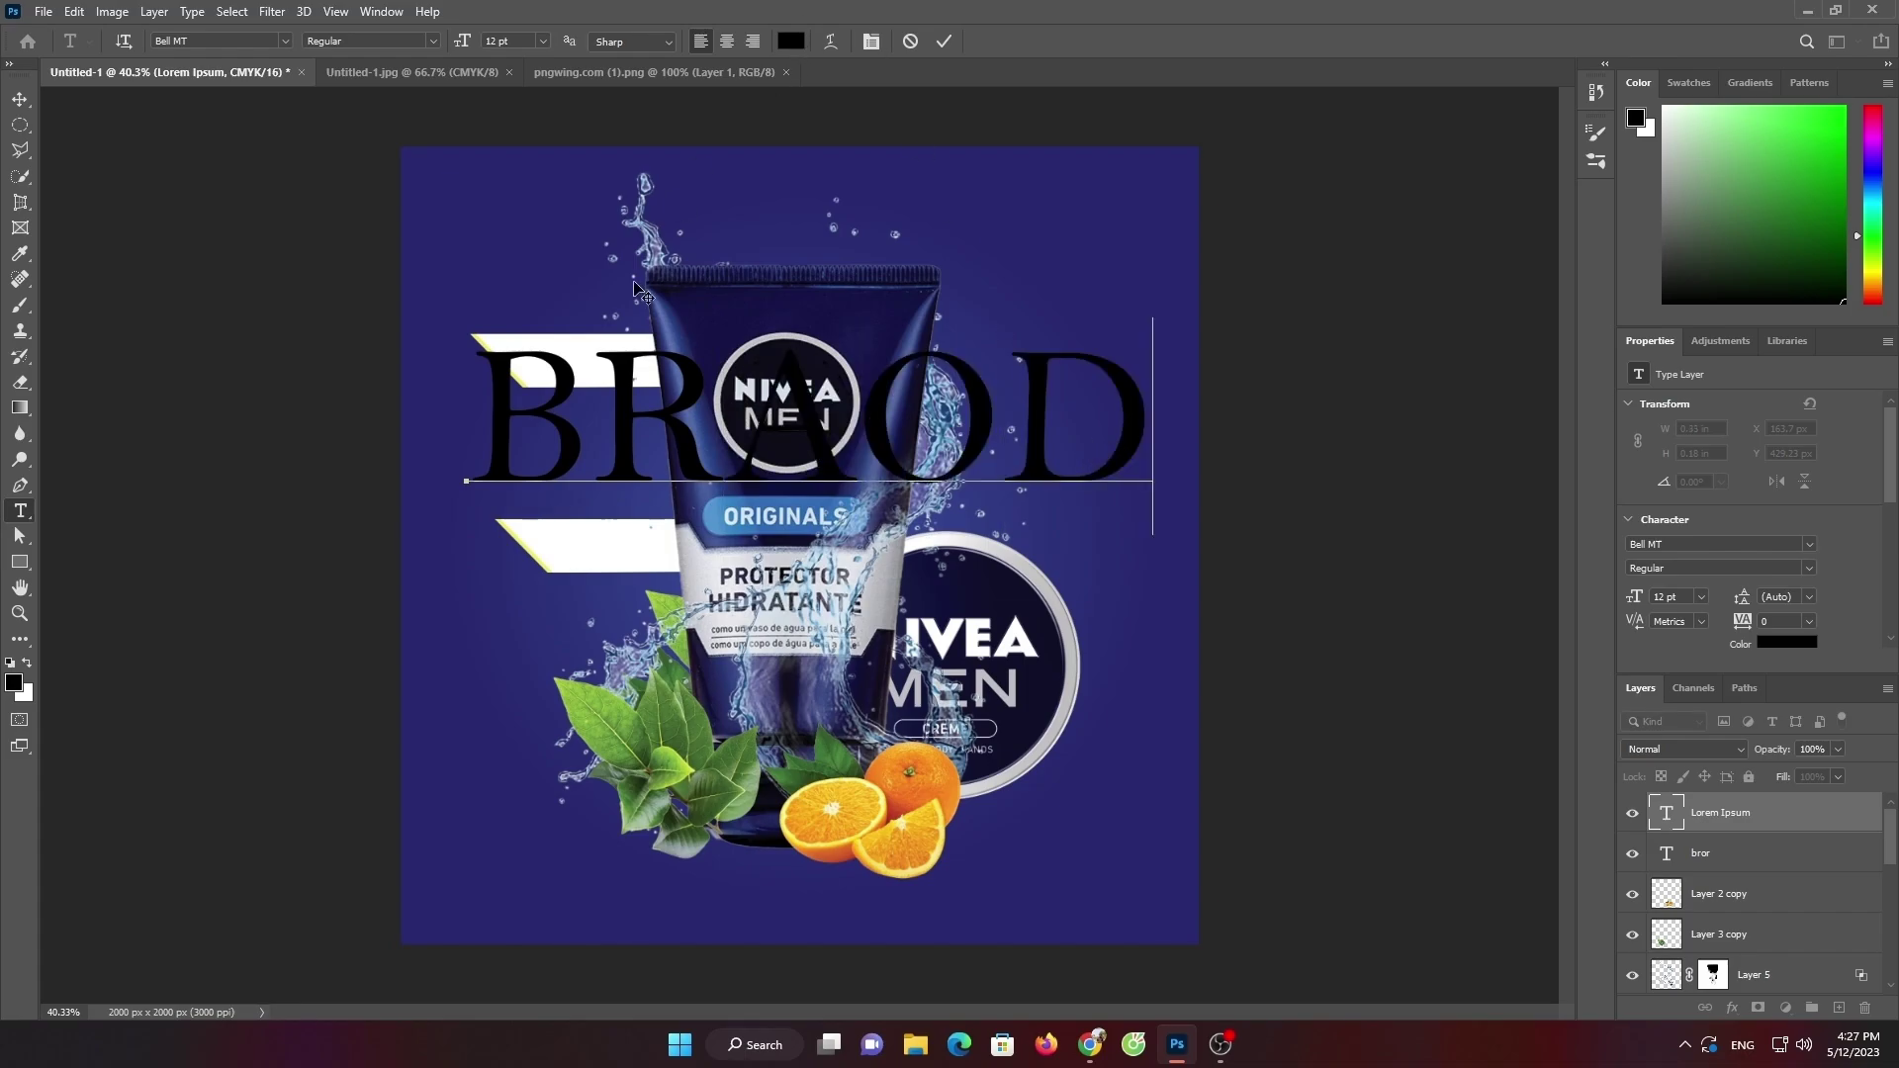
# Colour the BRAOD text bright yellow and commit it
pyautogui.hotkey('ctrl', 'a')
pyautogui.click(791, 41)
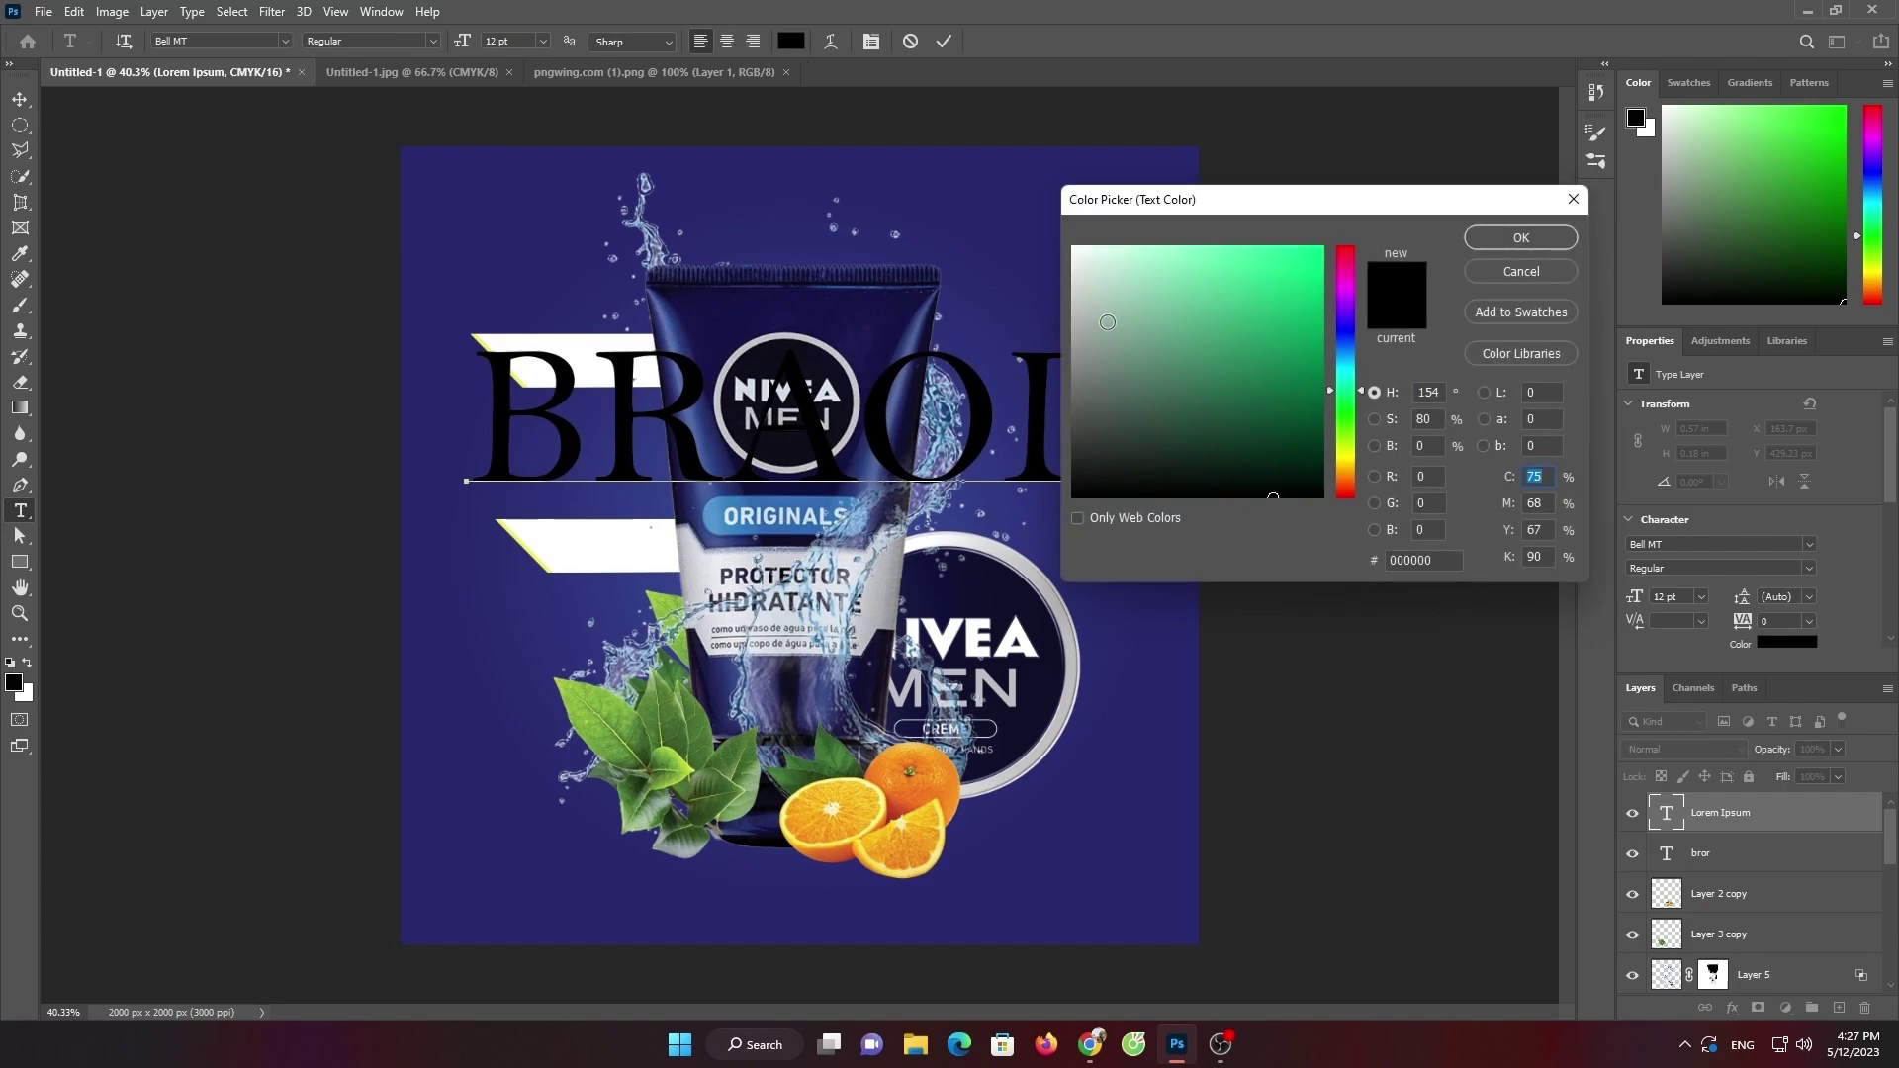
pyautogui.click(1074, 247)
pyautogui.click(1346, 461)
pyautogui.click(1302, 305)
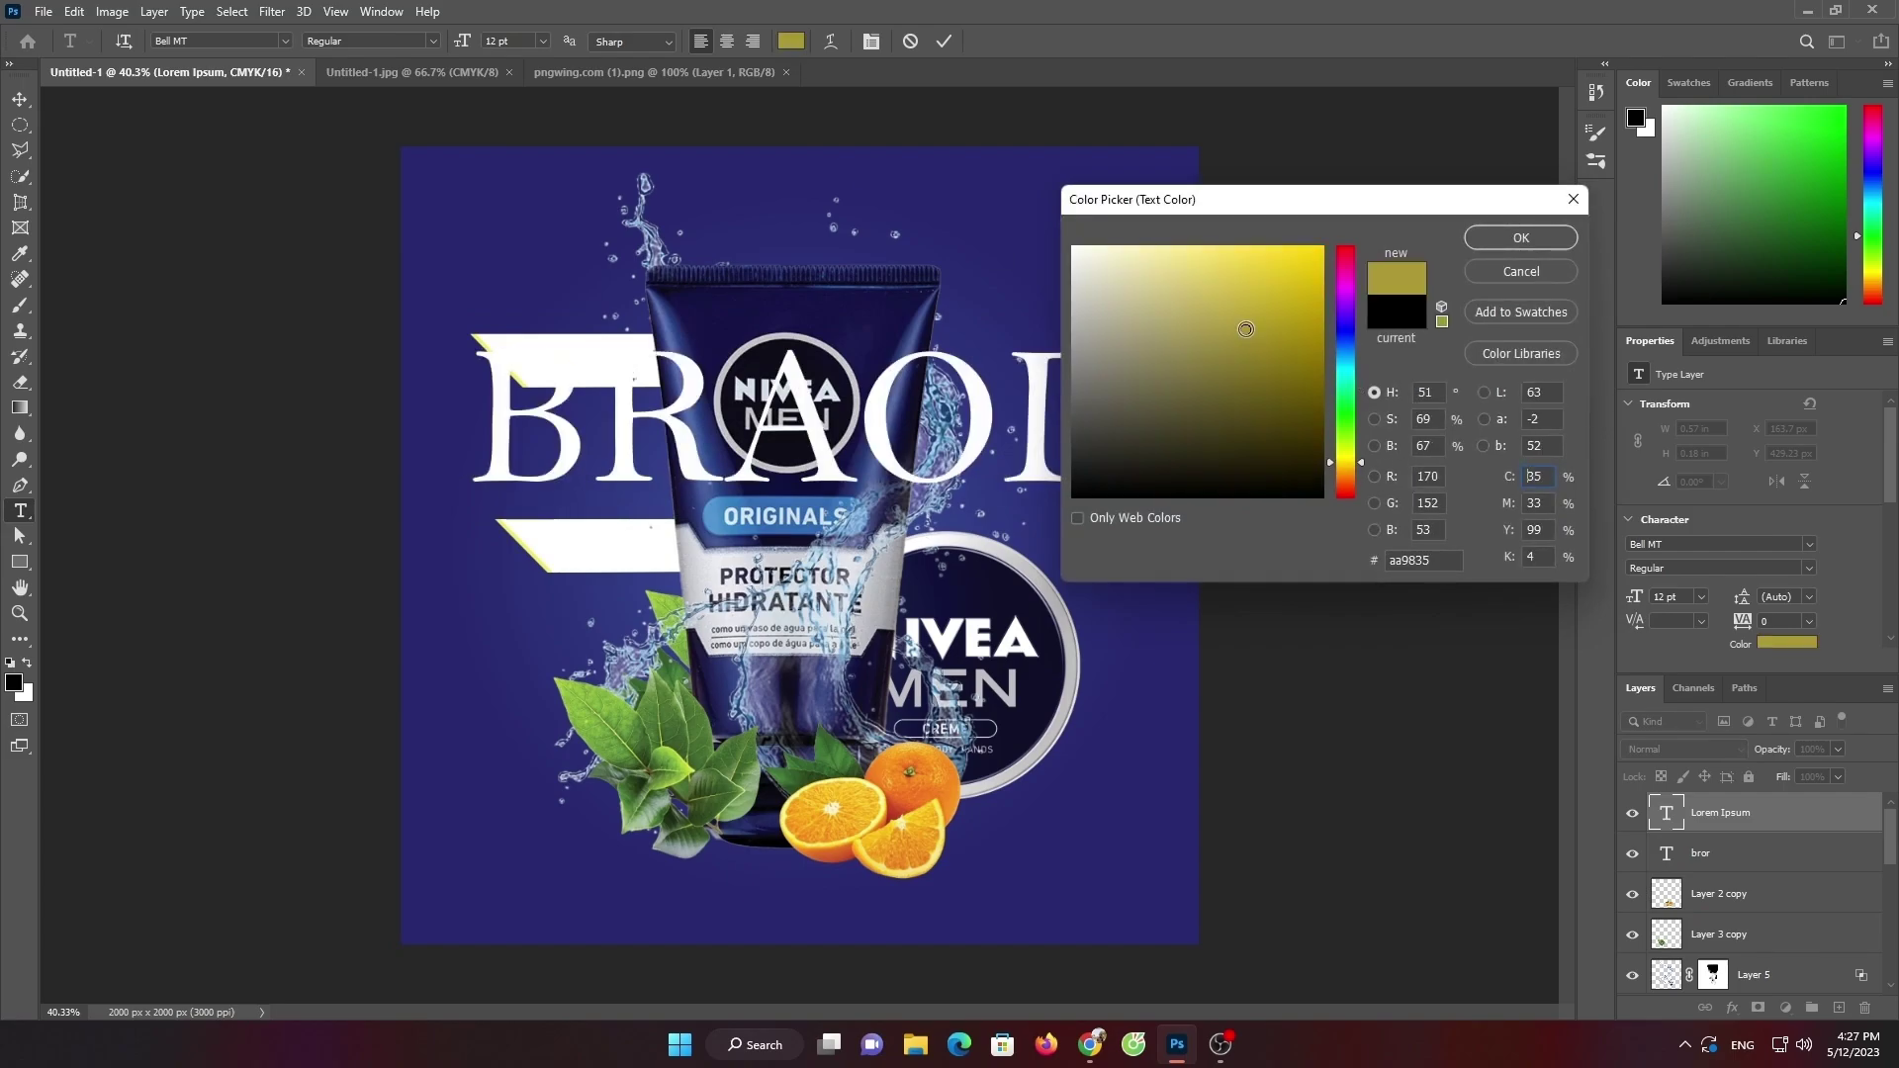
pyautogui.click(1323, 249)
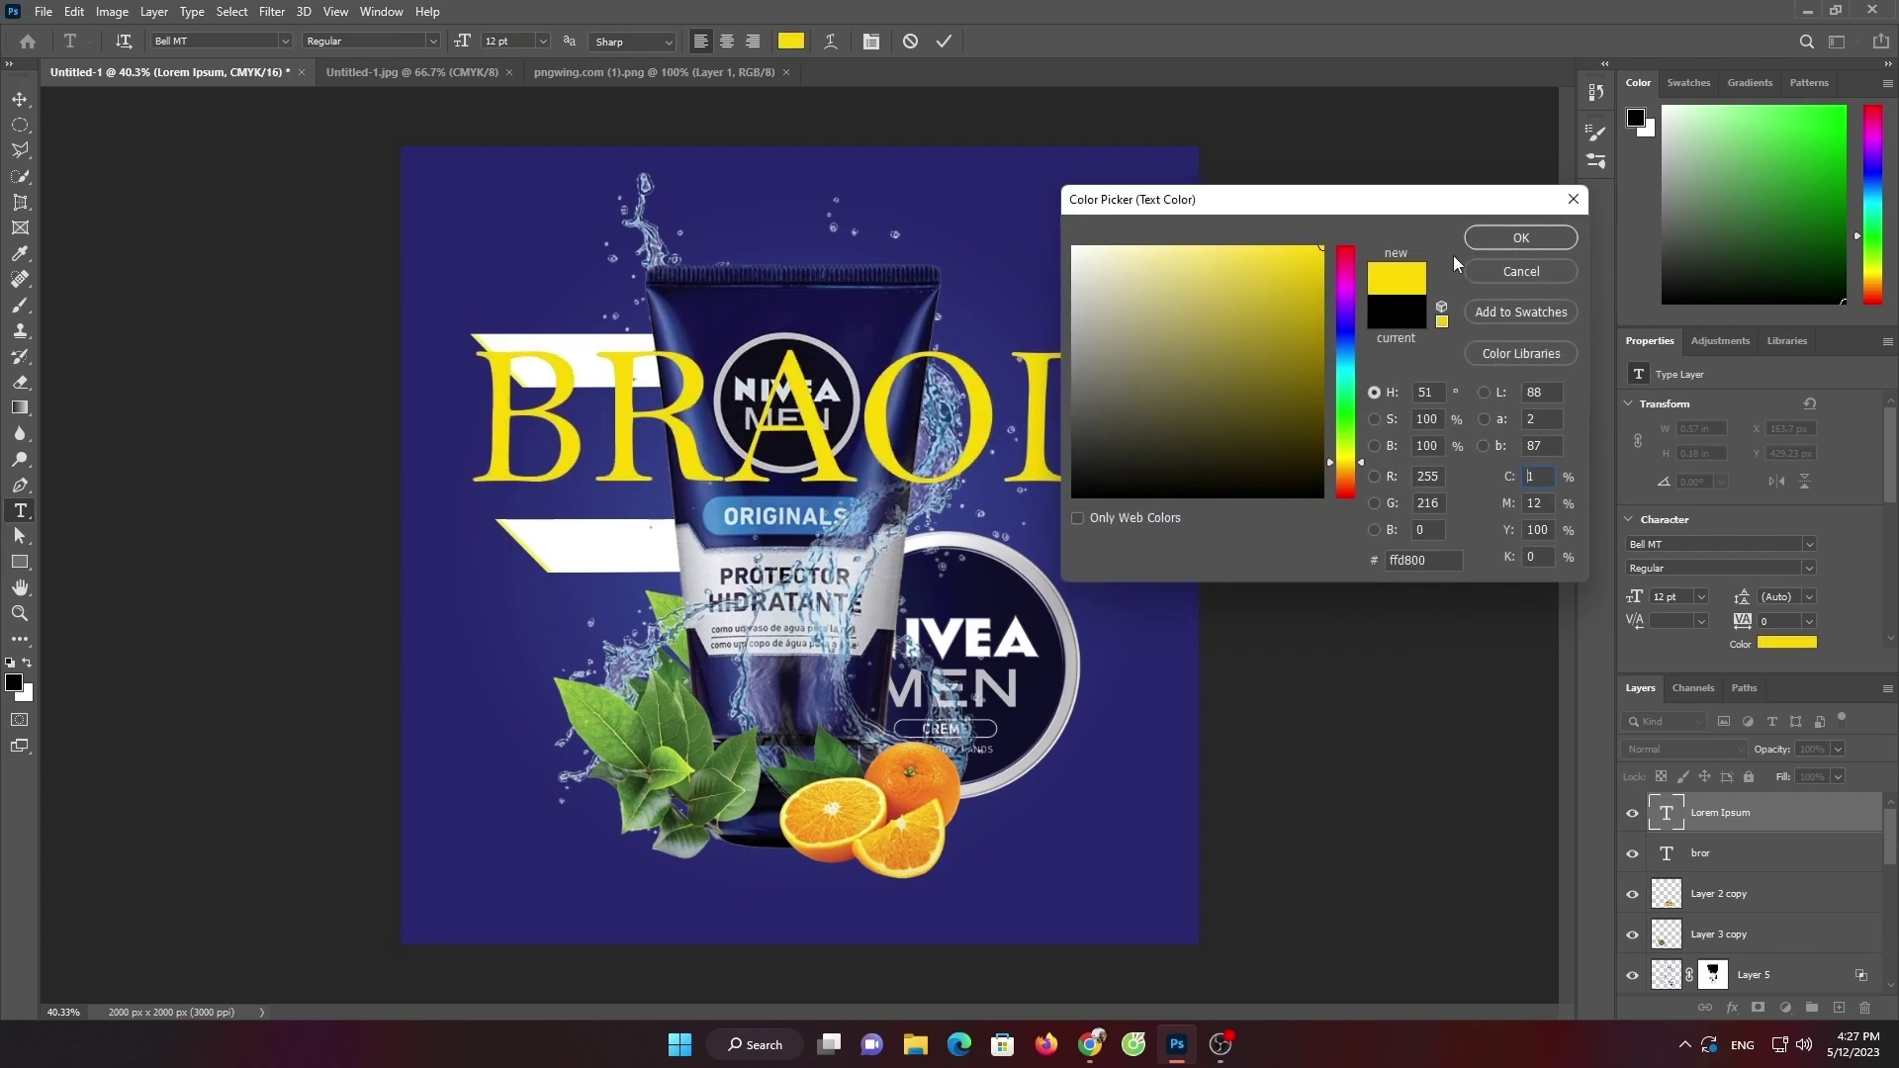
pyautogui.click(1520, 237)
pyautogui.click(944, 40)
pyautogui.click(21, 100)
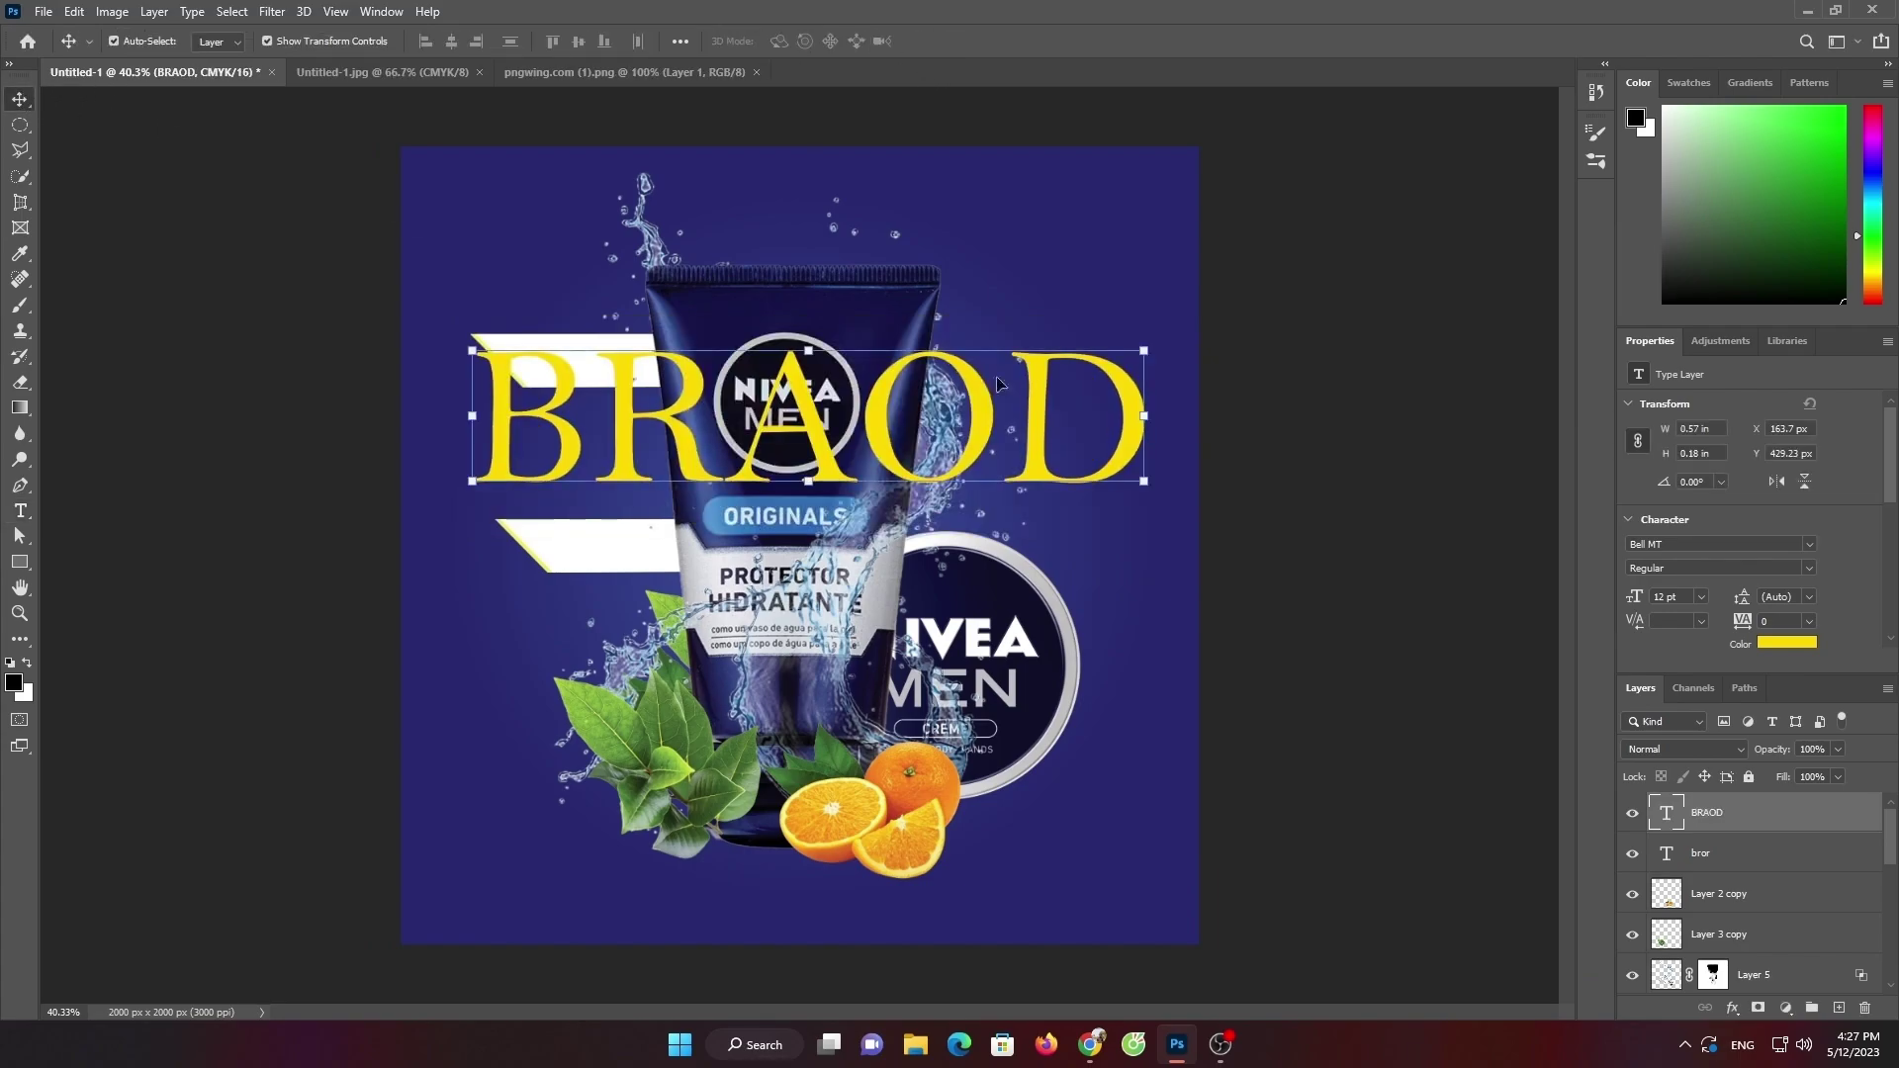
# Shrink BRAOD onto the top white banner and recolour it orange #ff9c00
pyautogui.moveTo(1147, 482); pyautogui.dragTo(560, 392)
pyautogui.moveTo(570, 373); pyautogui.dragTo(611, 360)
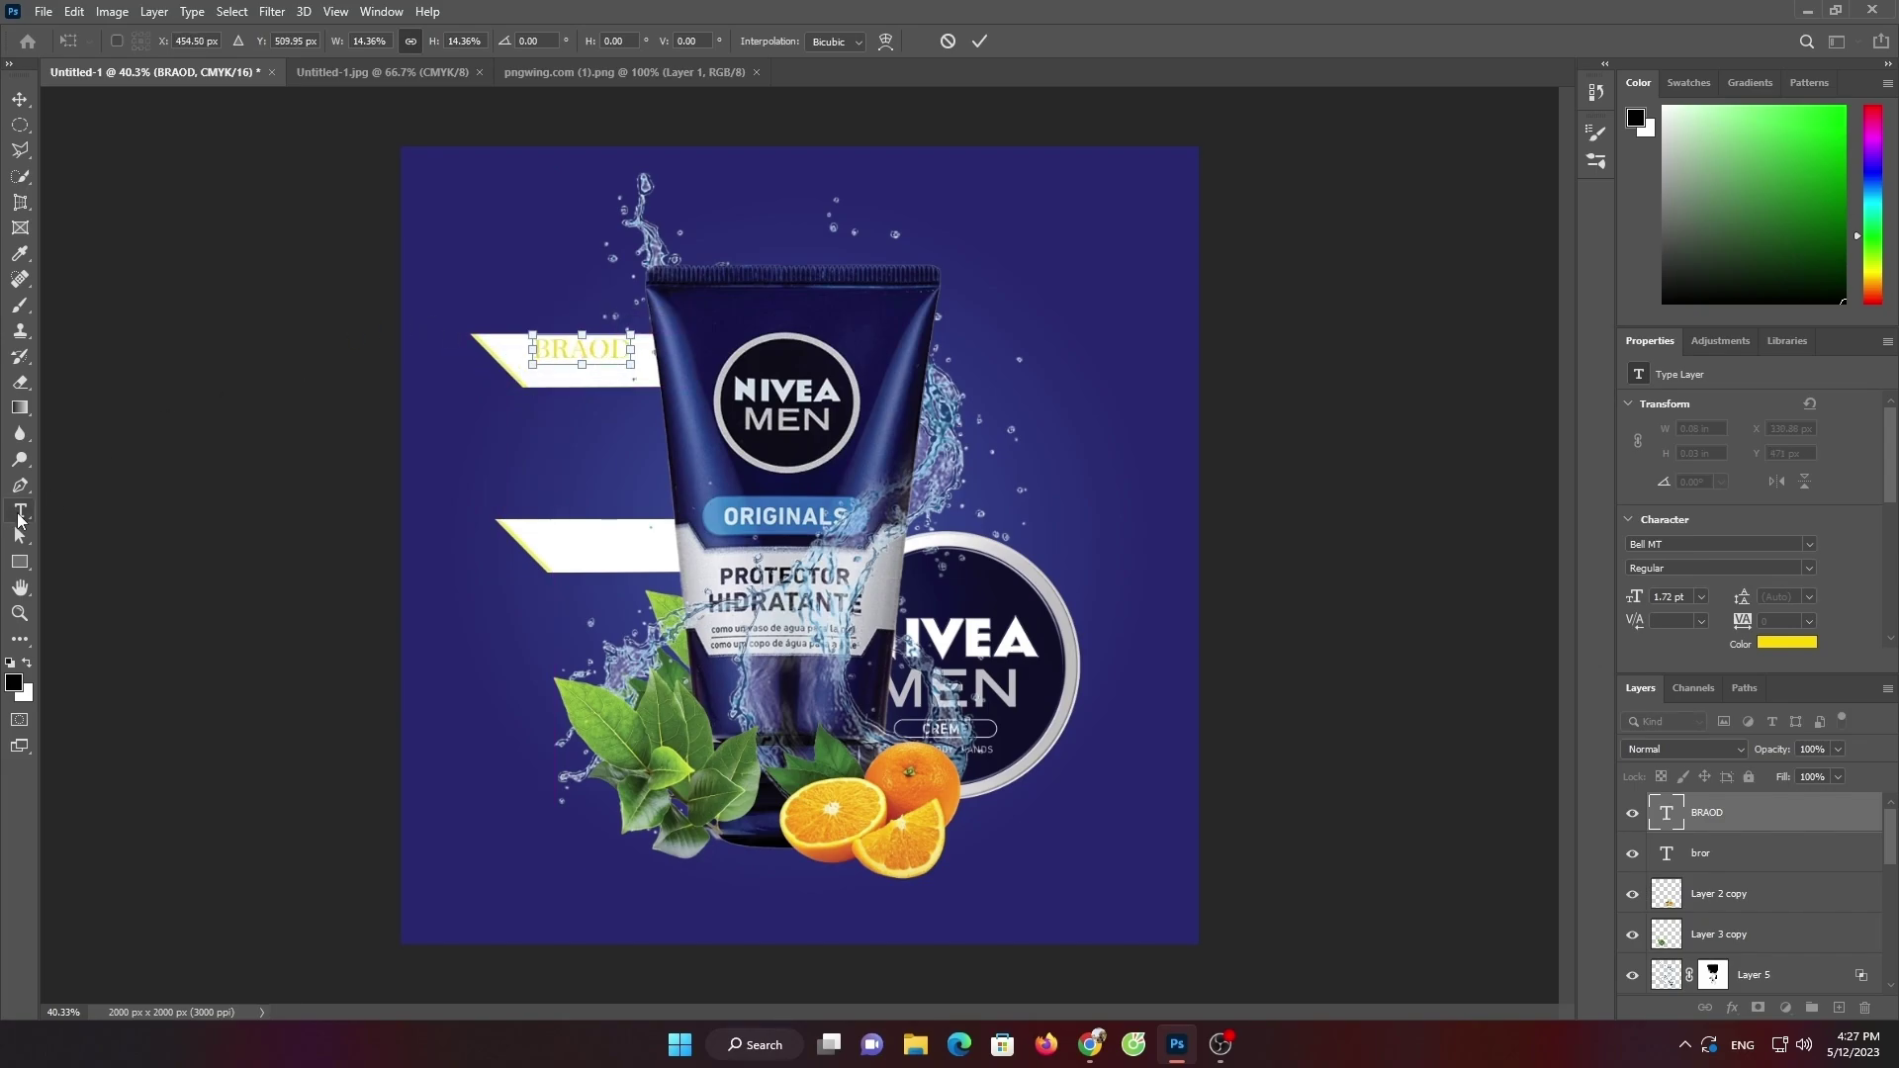
pyautogui.click(19, 514)
pyautogui.doubleClick(542, 353)
pyautogui.click(791, 40)
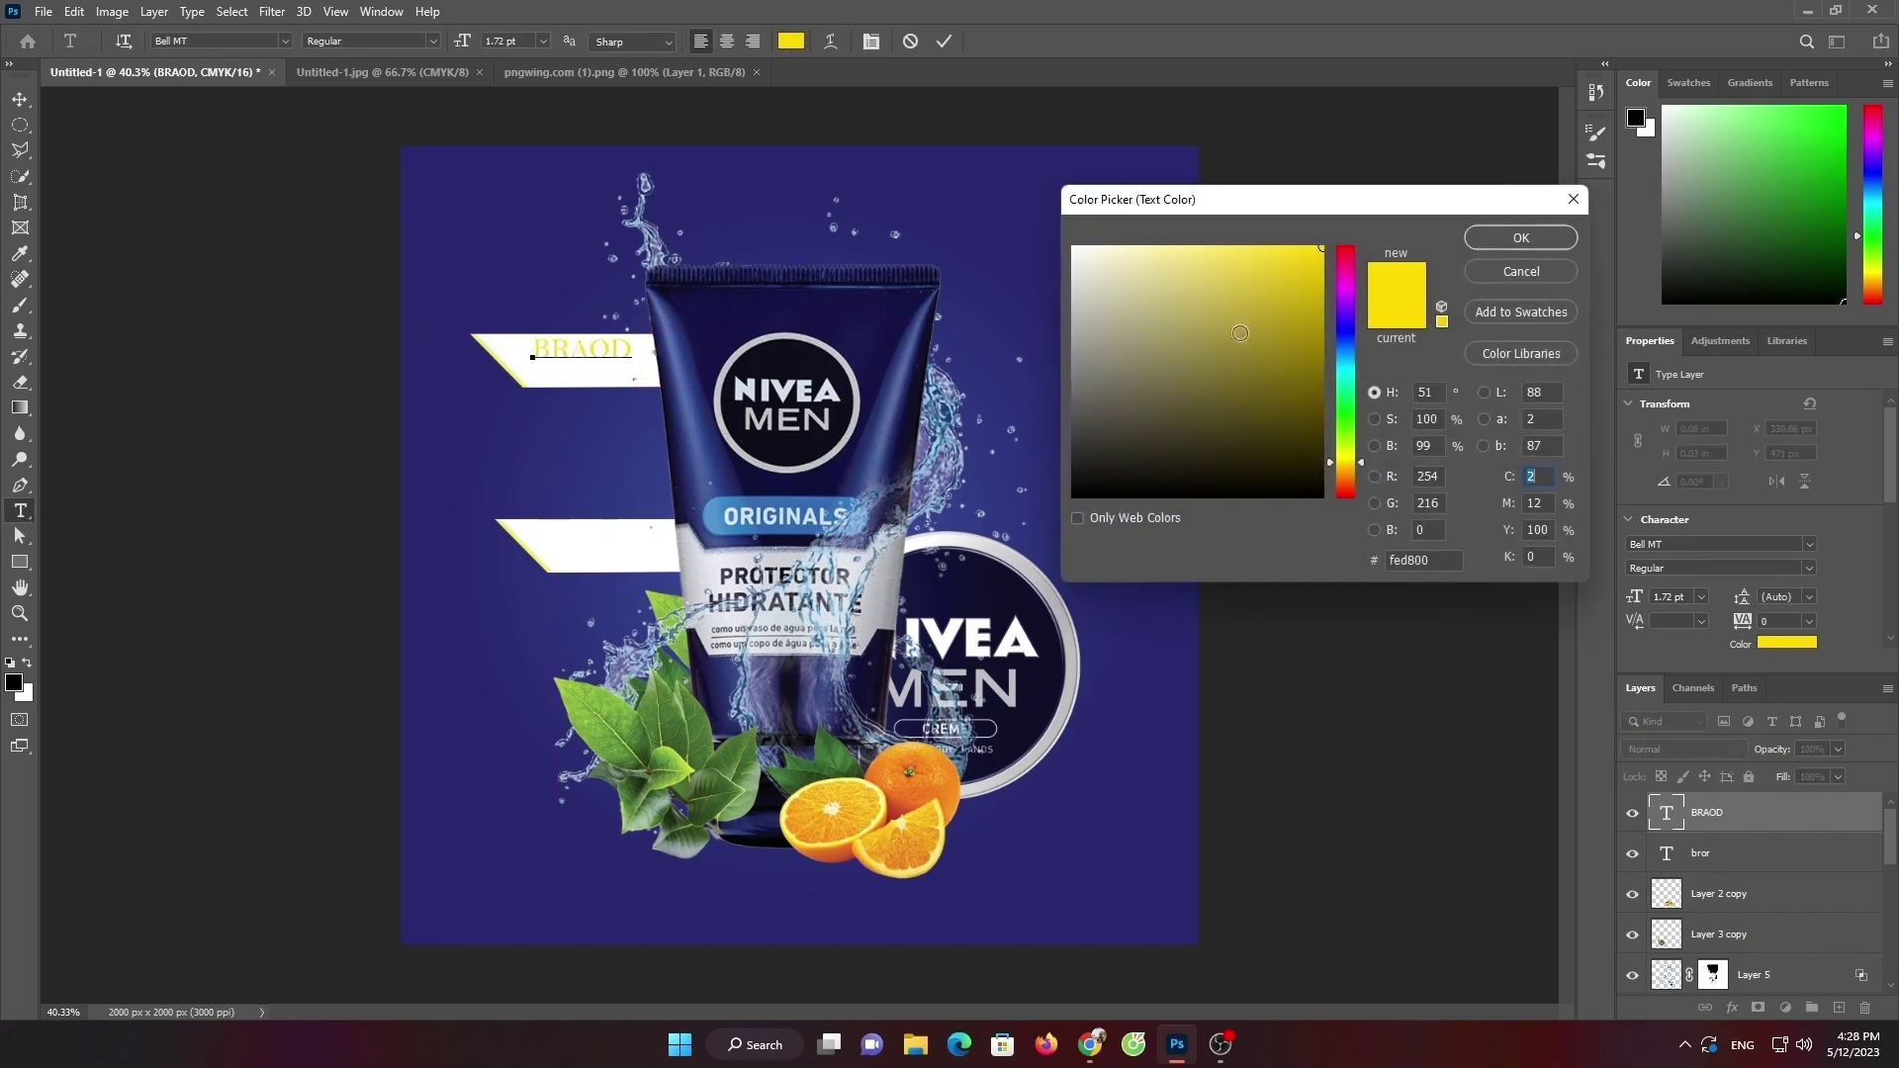
pyautogui.moveTo(1322, 409); pyautogui.dragTo(1300, 466)
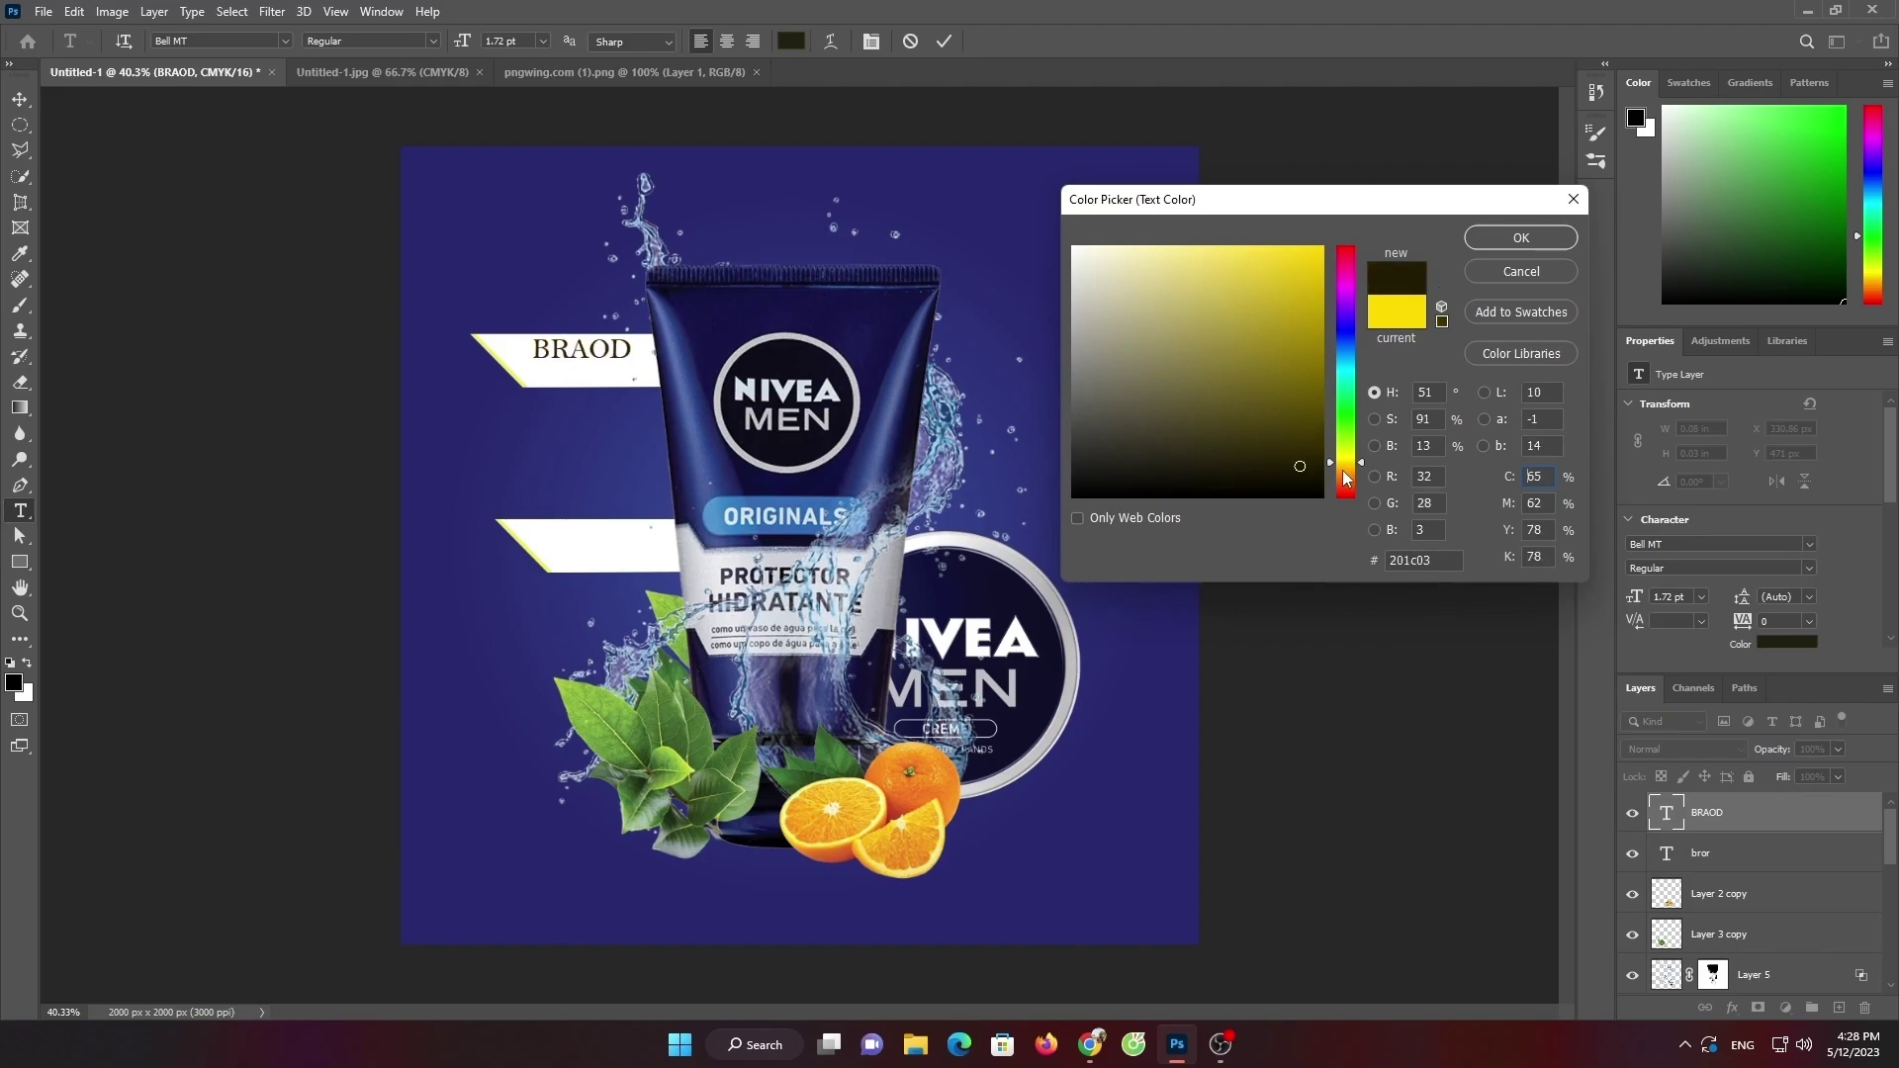
pyautogui.click(1345, 472)
pyautogui.click(1320, 247)
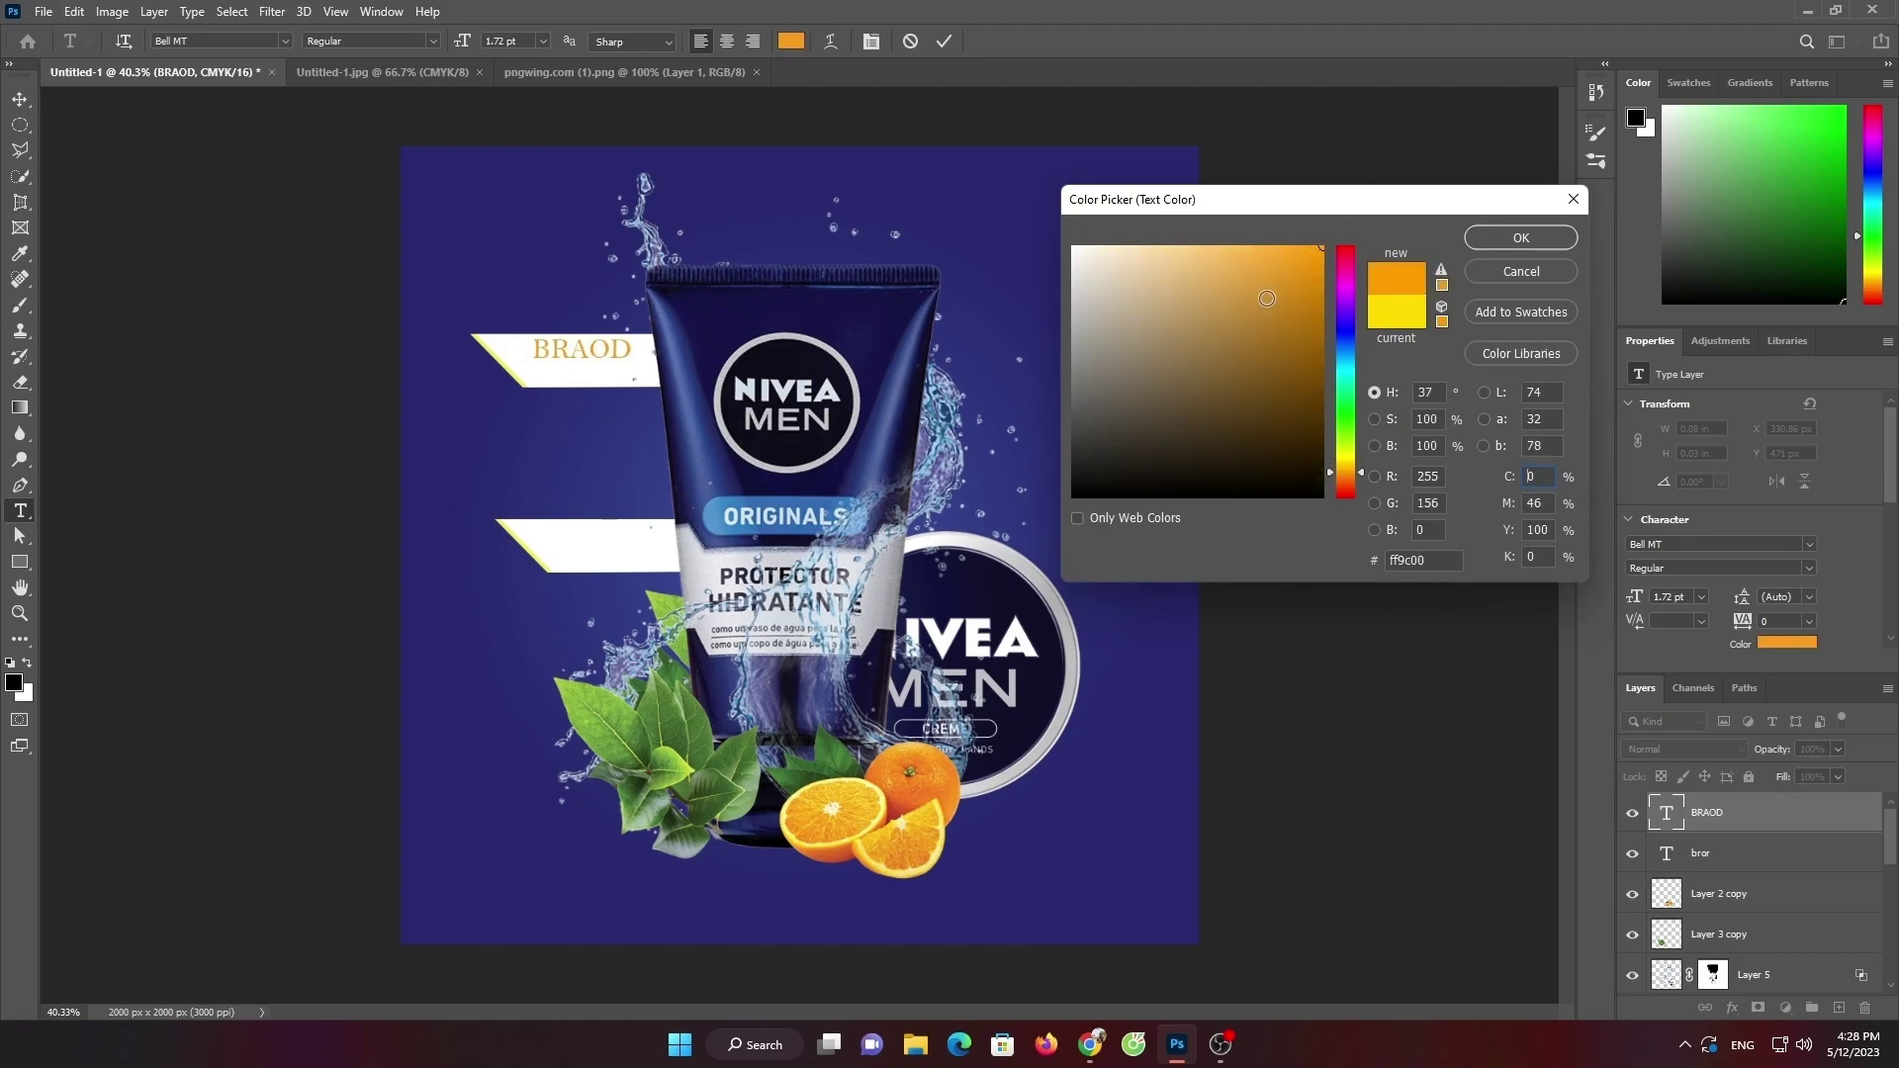
pyautogui.click(1519, 239)
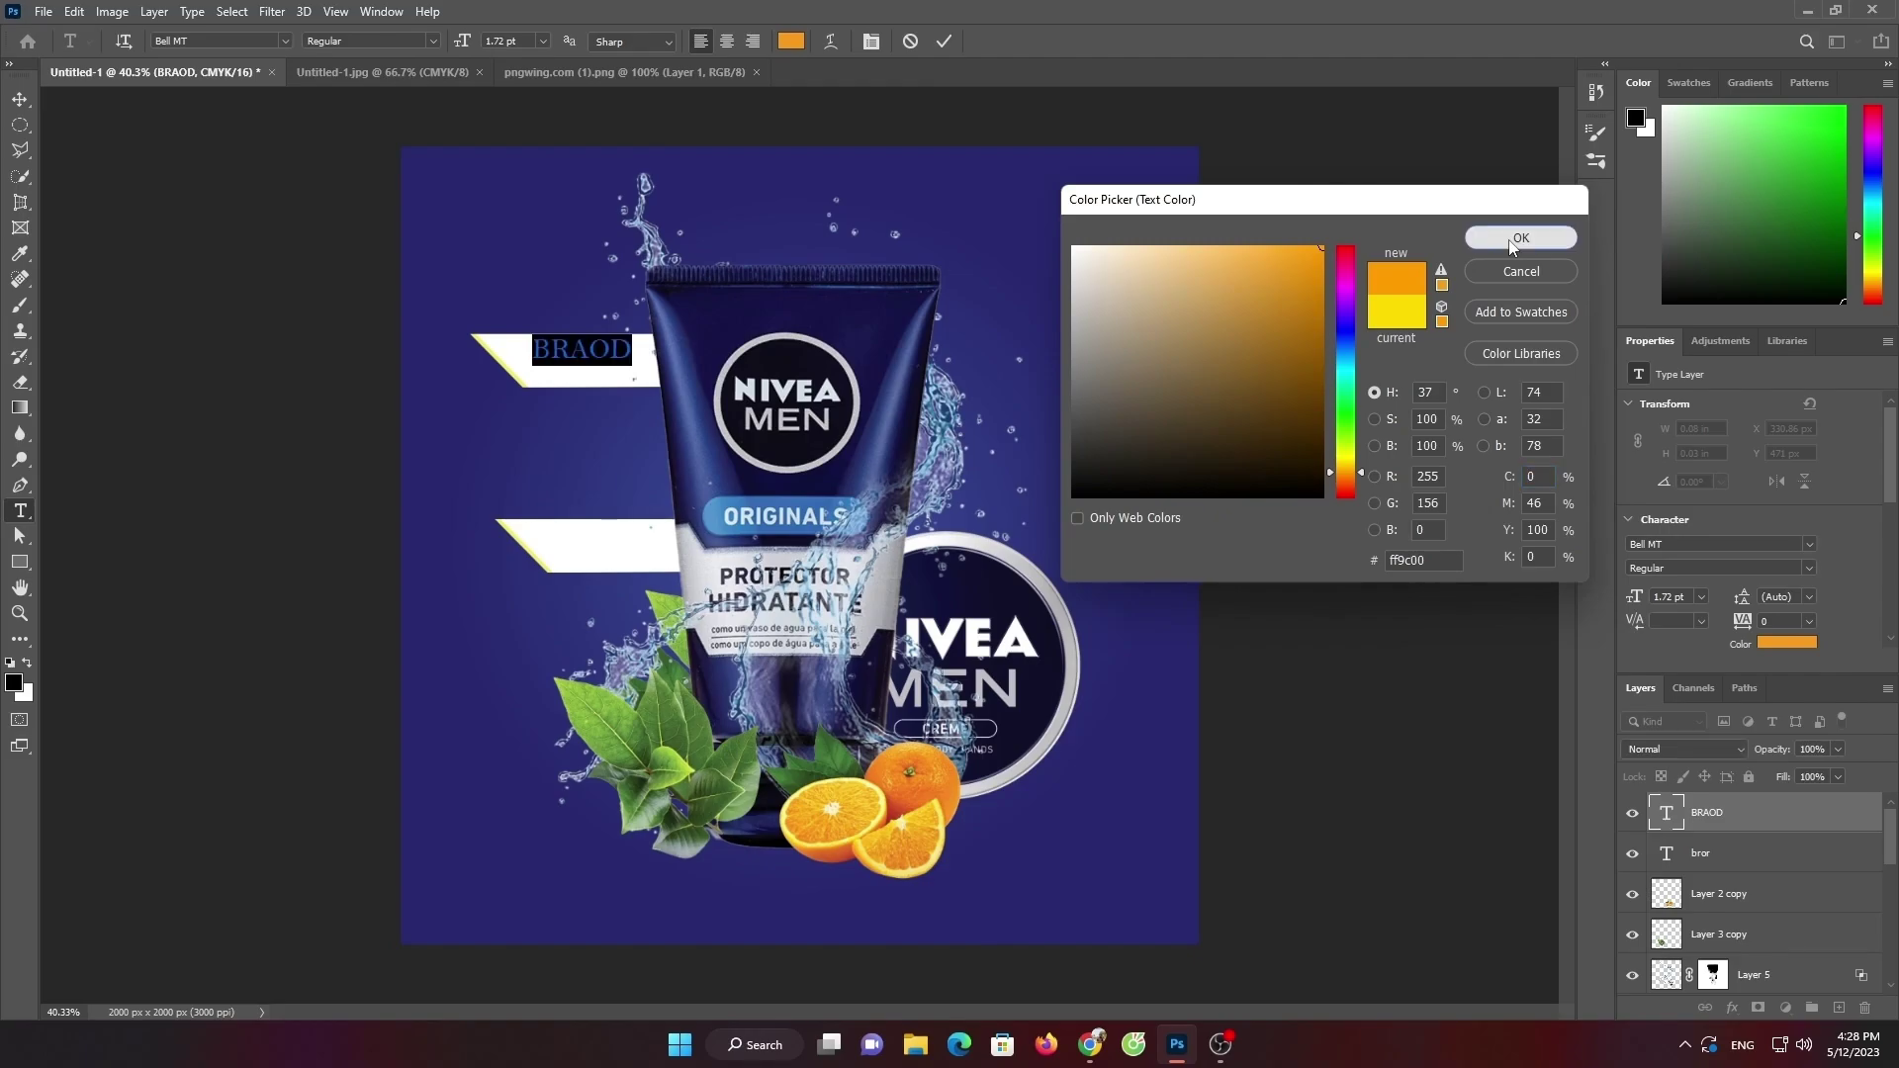
# Set the BRAOD text in the Harrington font and commit it
pyautogui.click(285, 41)
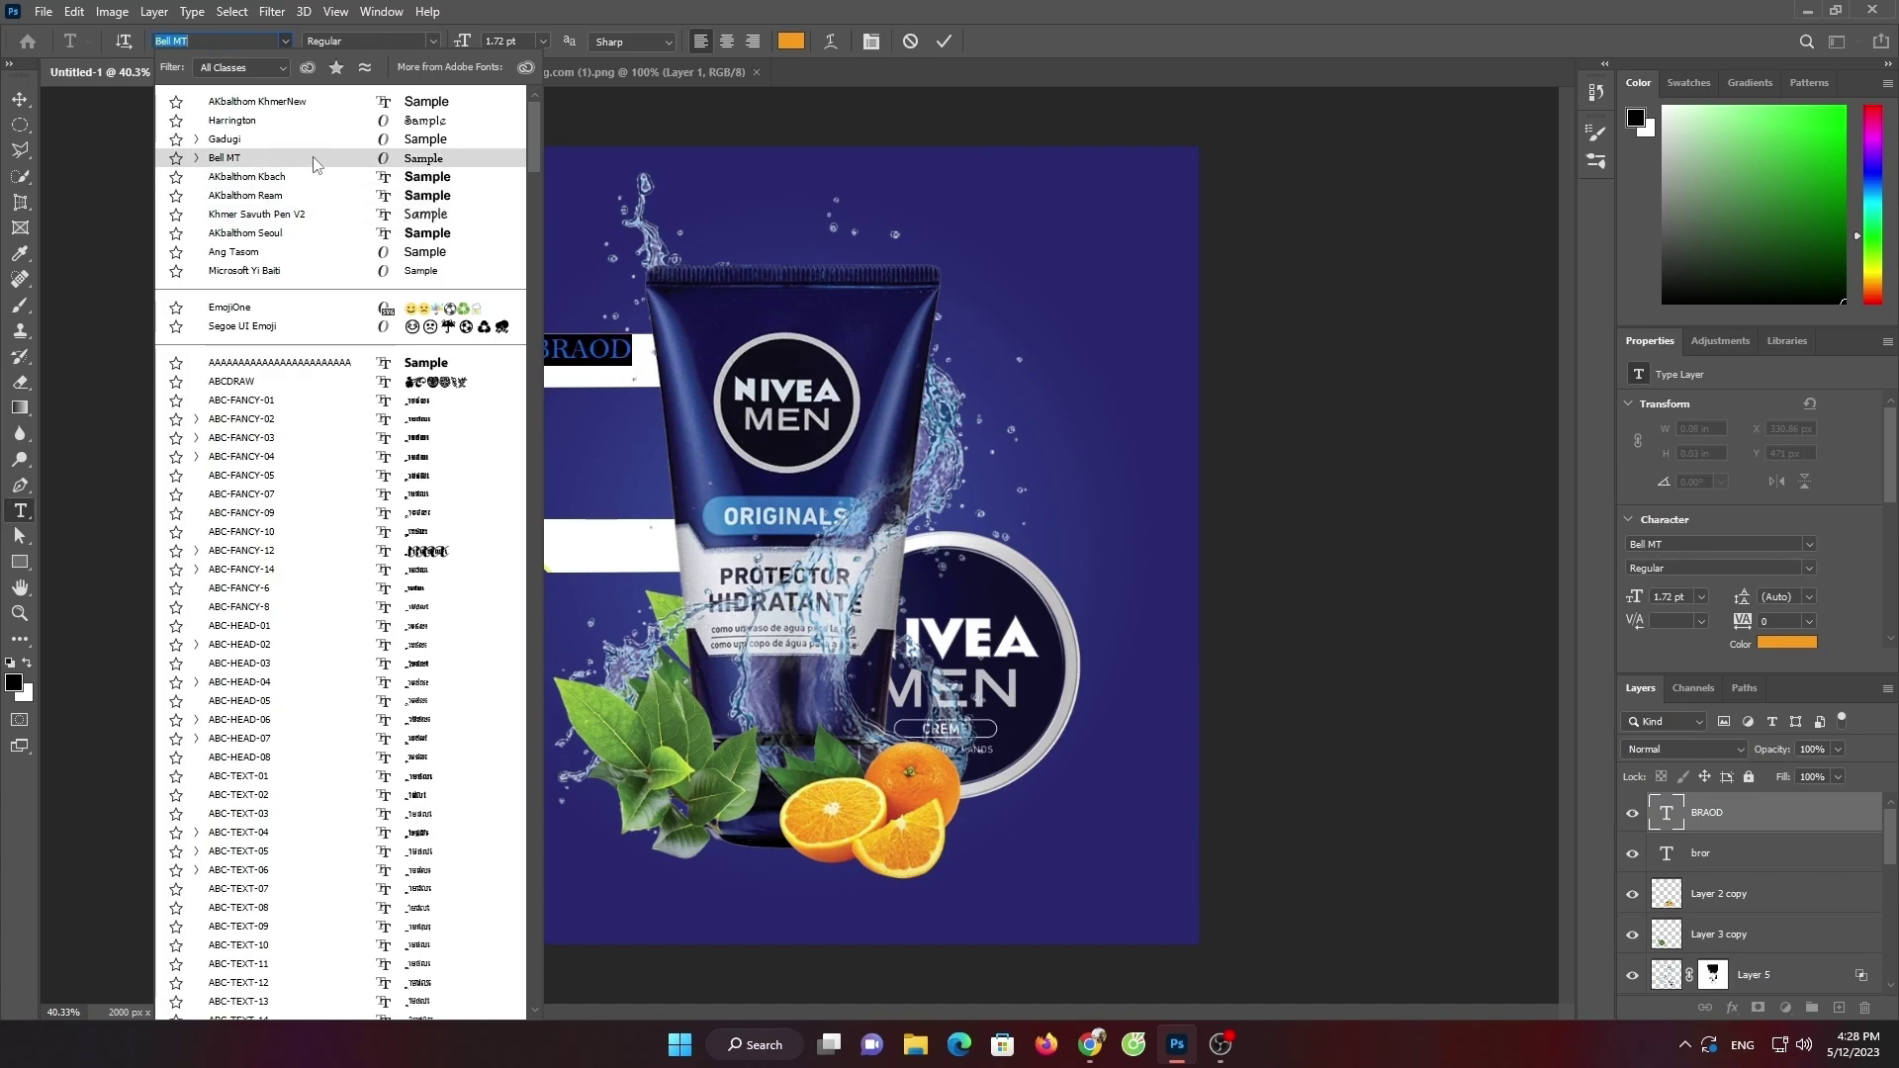
pyautogui.click(322, 120)
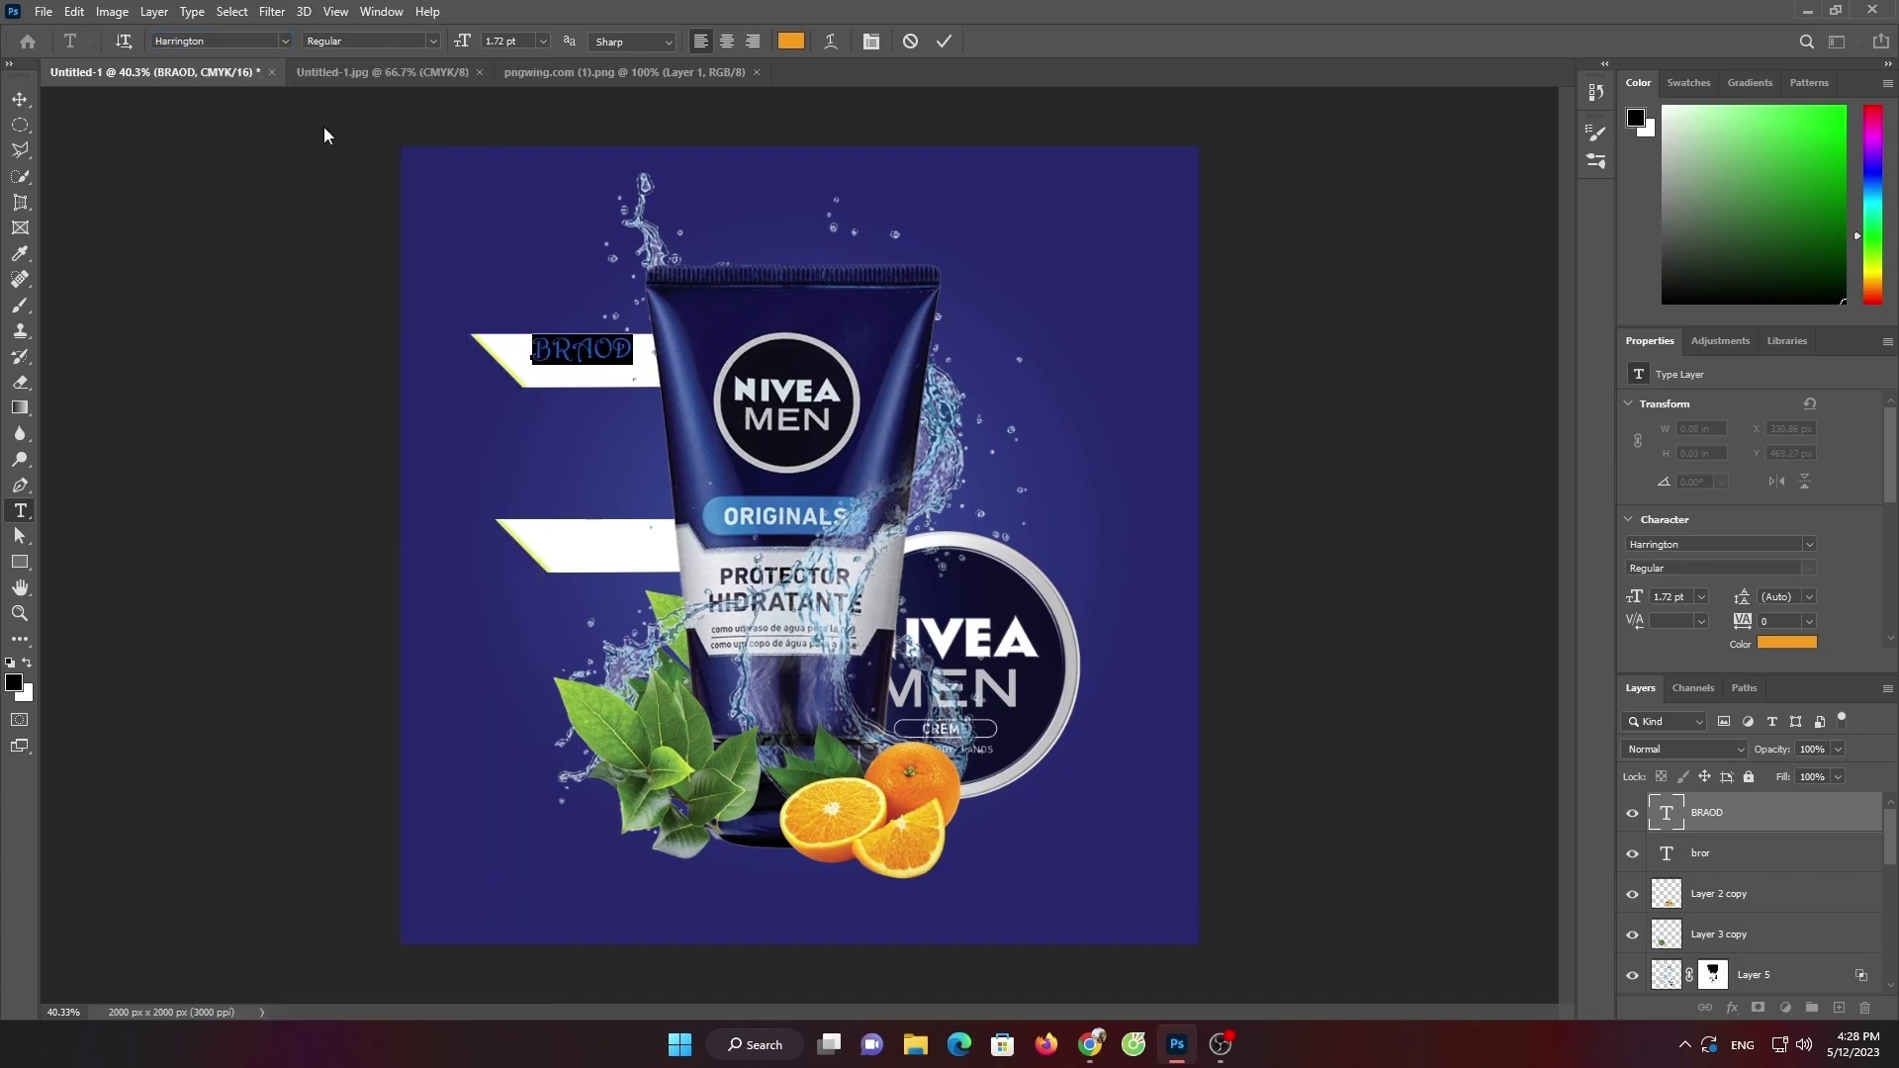
pyautogui.click(944, 41)
pyautogui.click(21, 96)
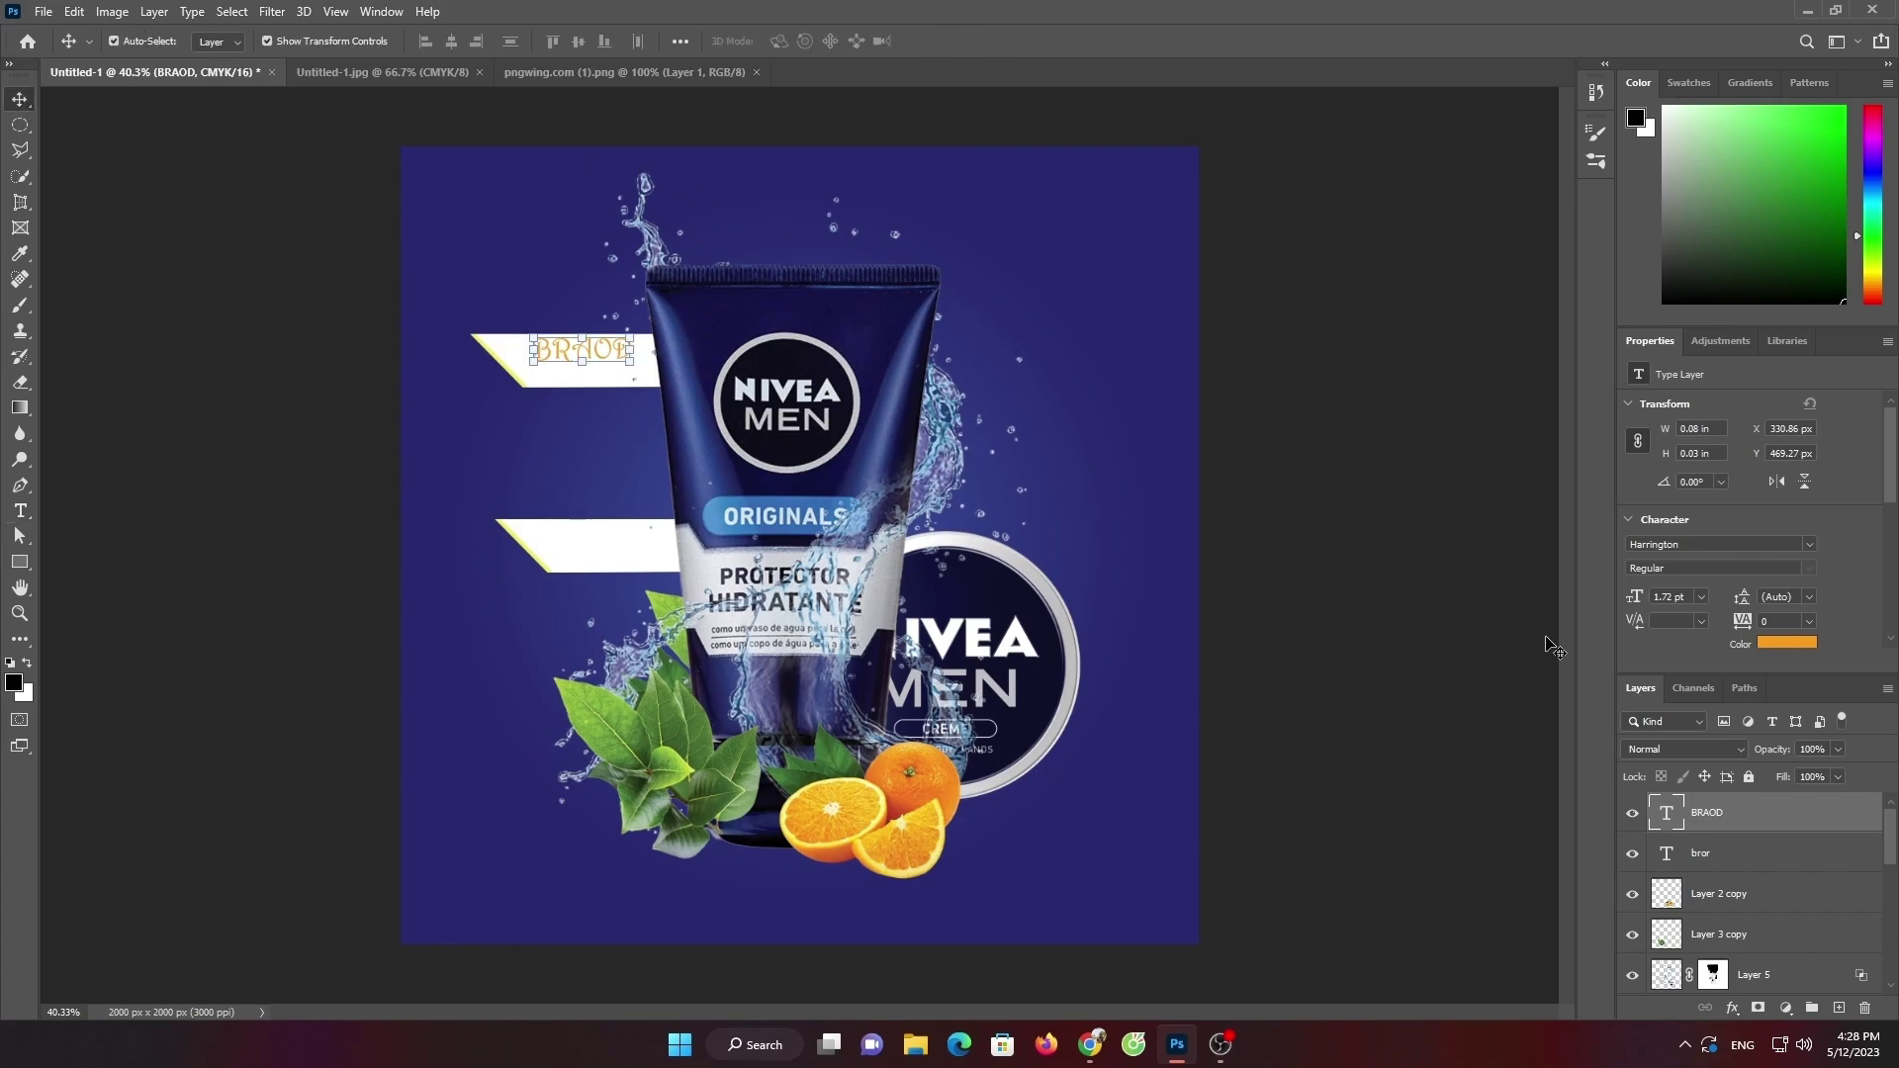
# Duplicate BRAOD just below itself and retype the copy as SPECTRUM in Bell MT
pyautogui.hotkey('ctrl', 'j')
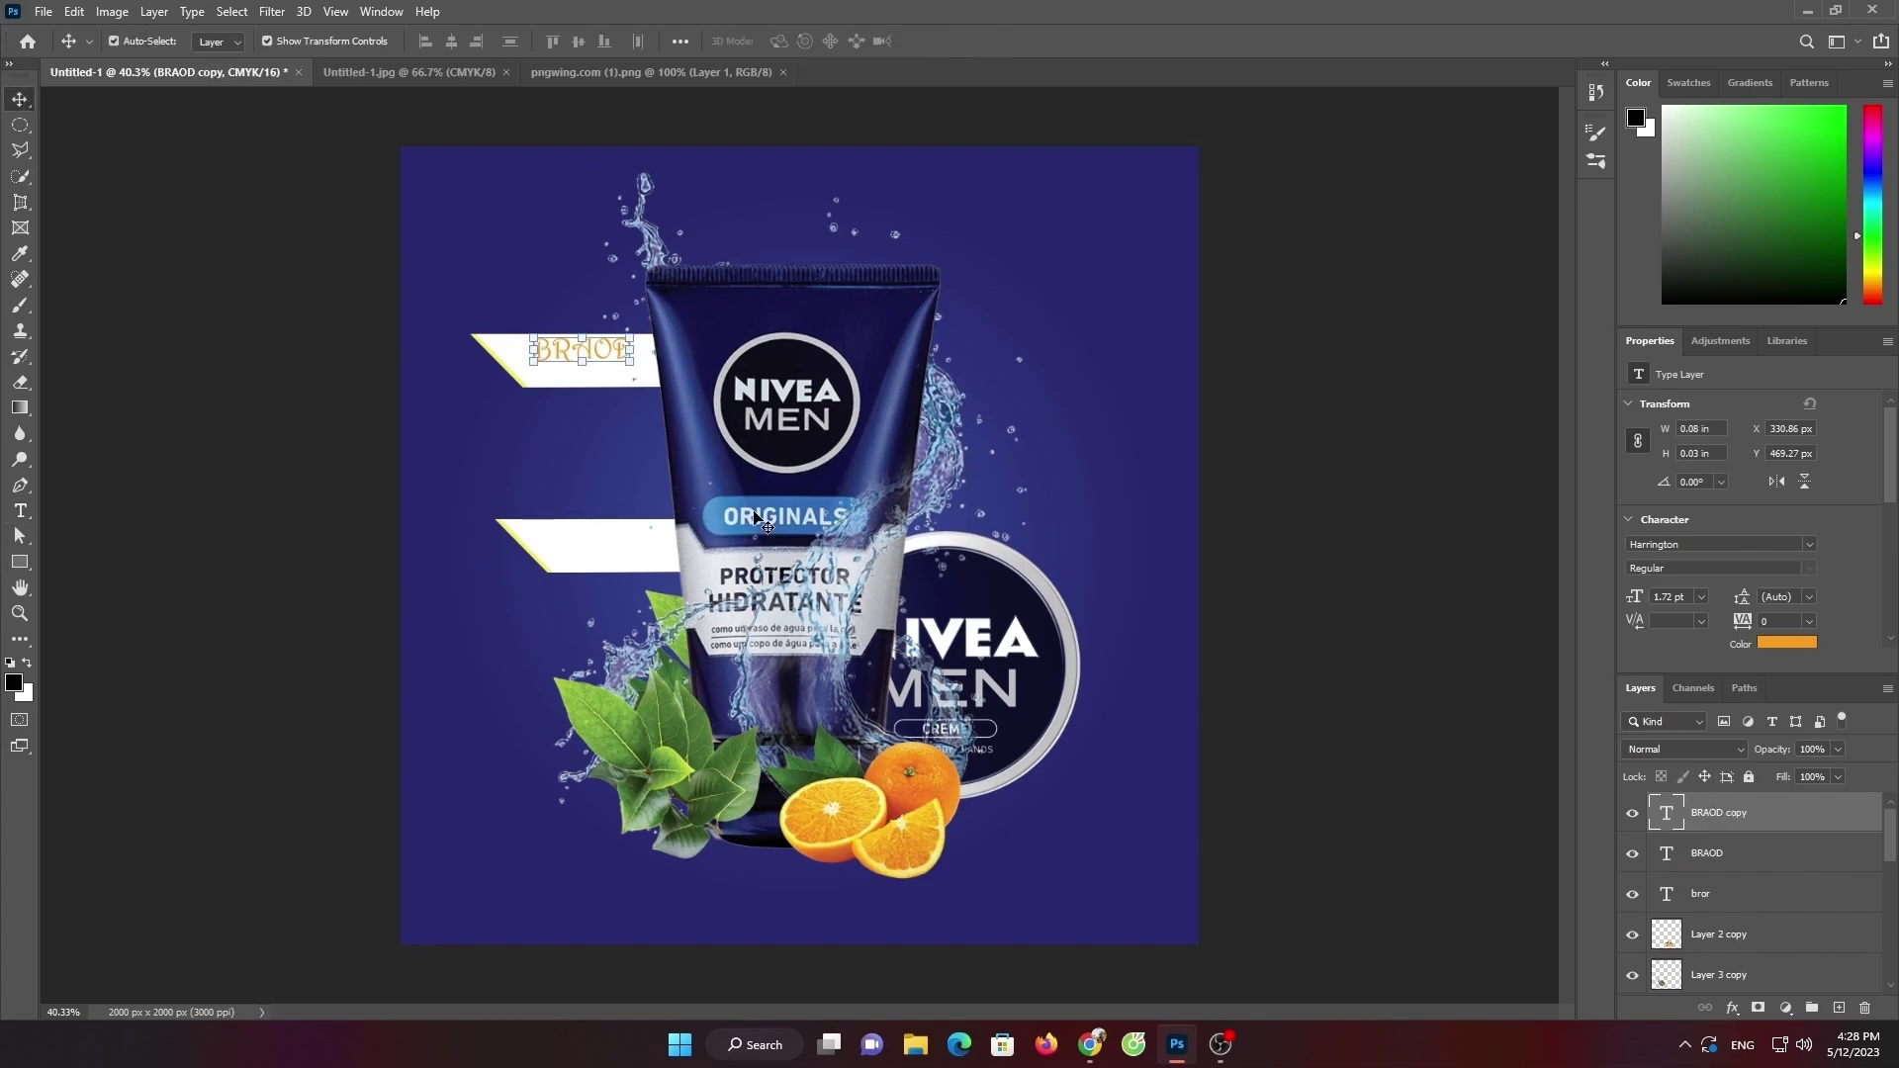
pyautogui.moveTo(601, 380); pyautogui.dragTo(602, 384)
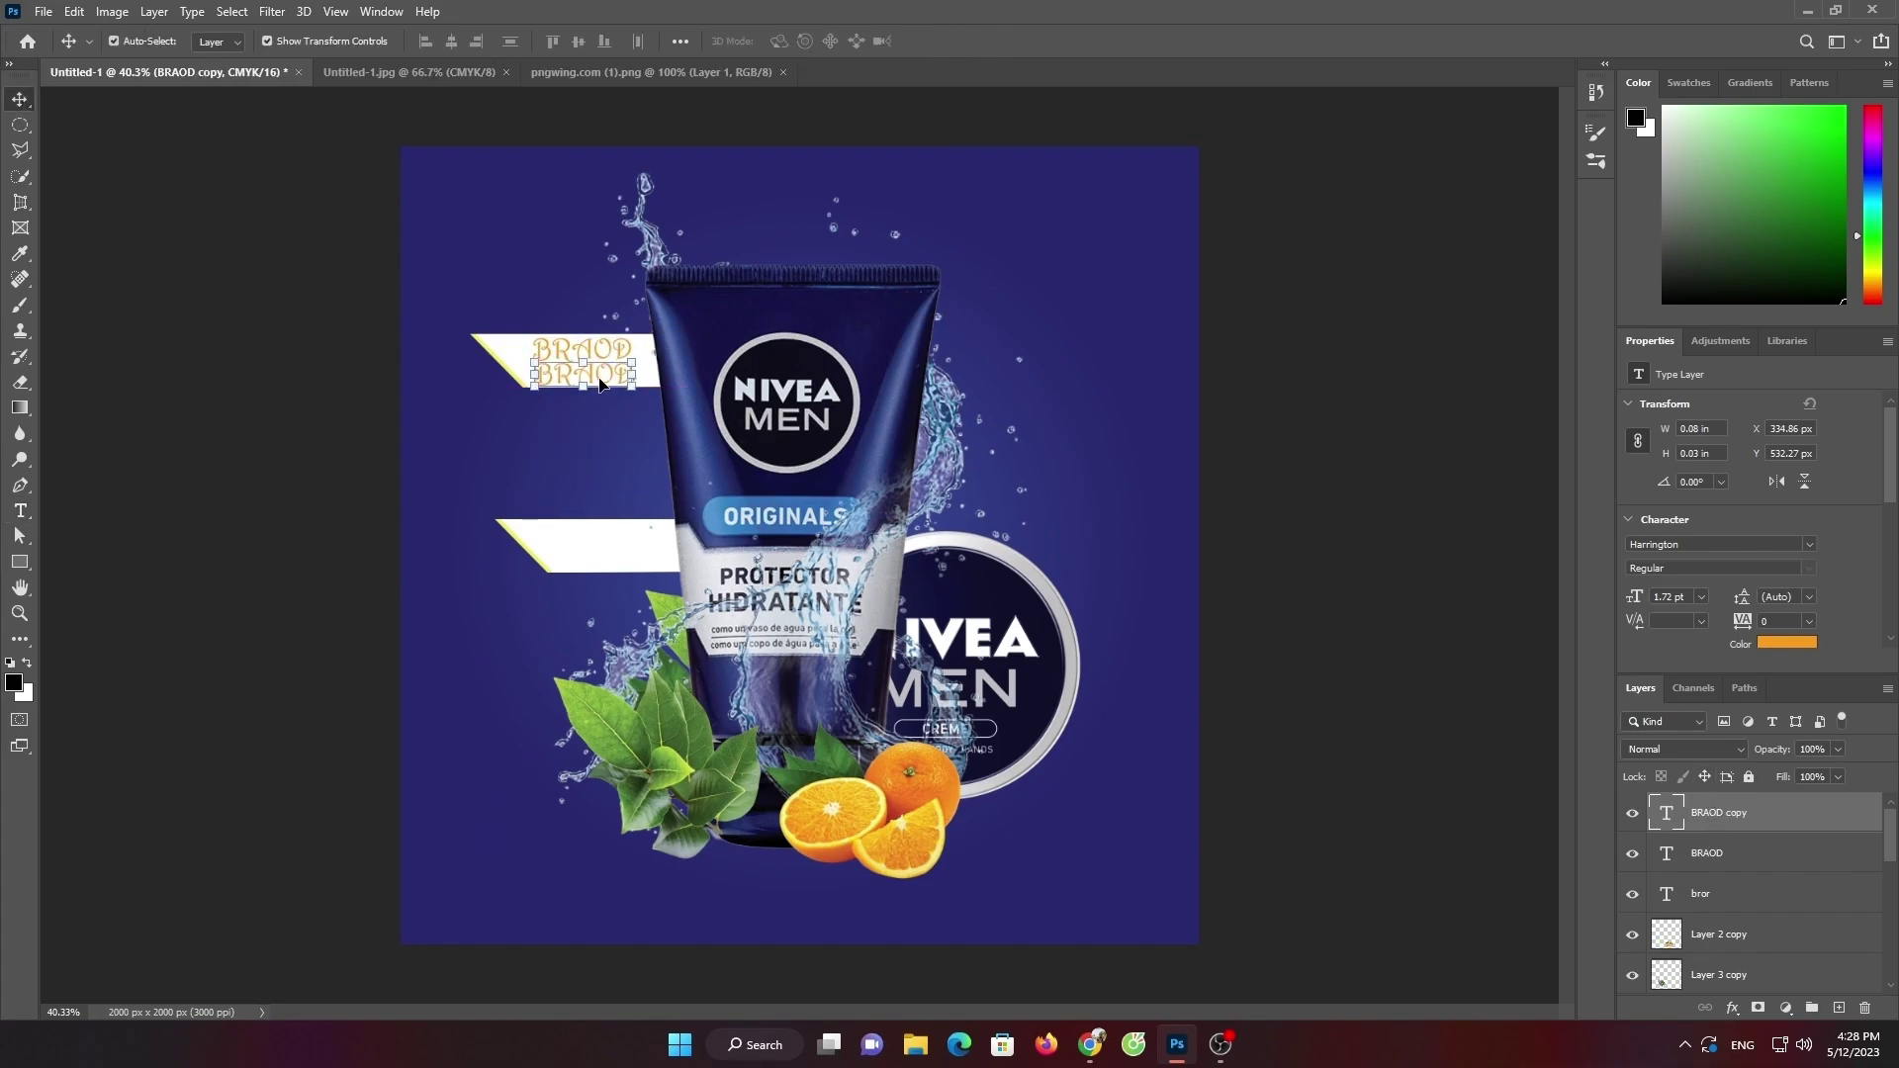
pyautogui.press('t')
pyautogui.click(627, 374)
pyautogui.write('SPECTRUM')
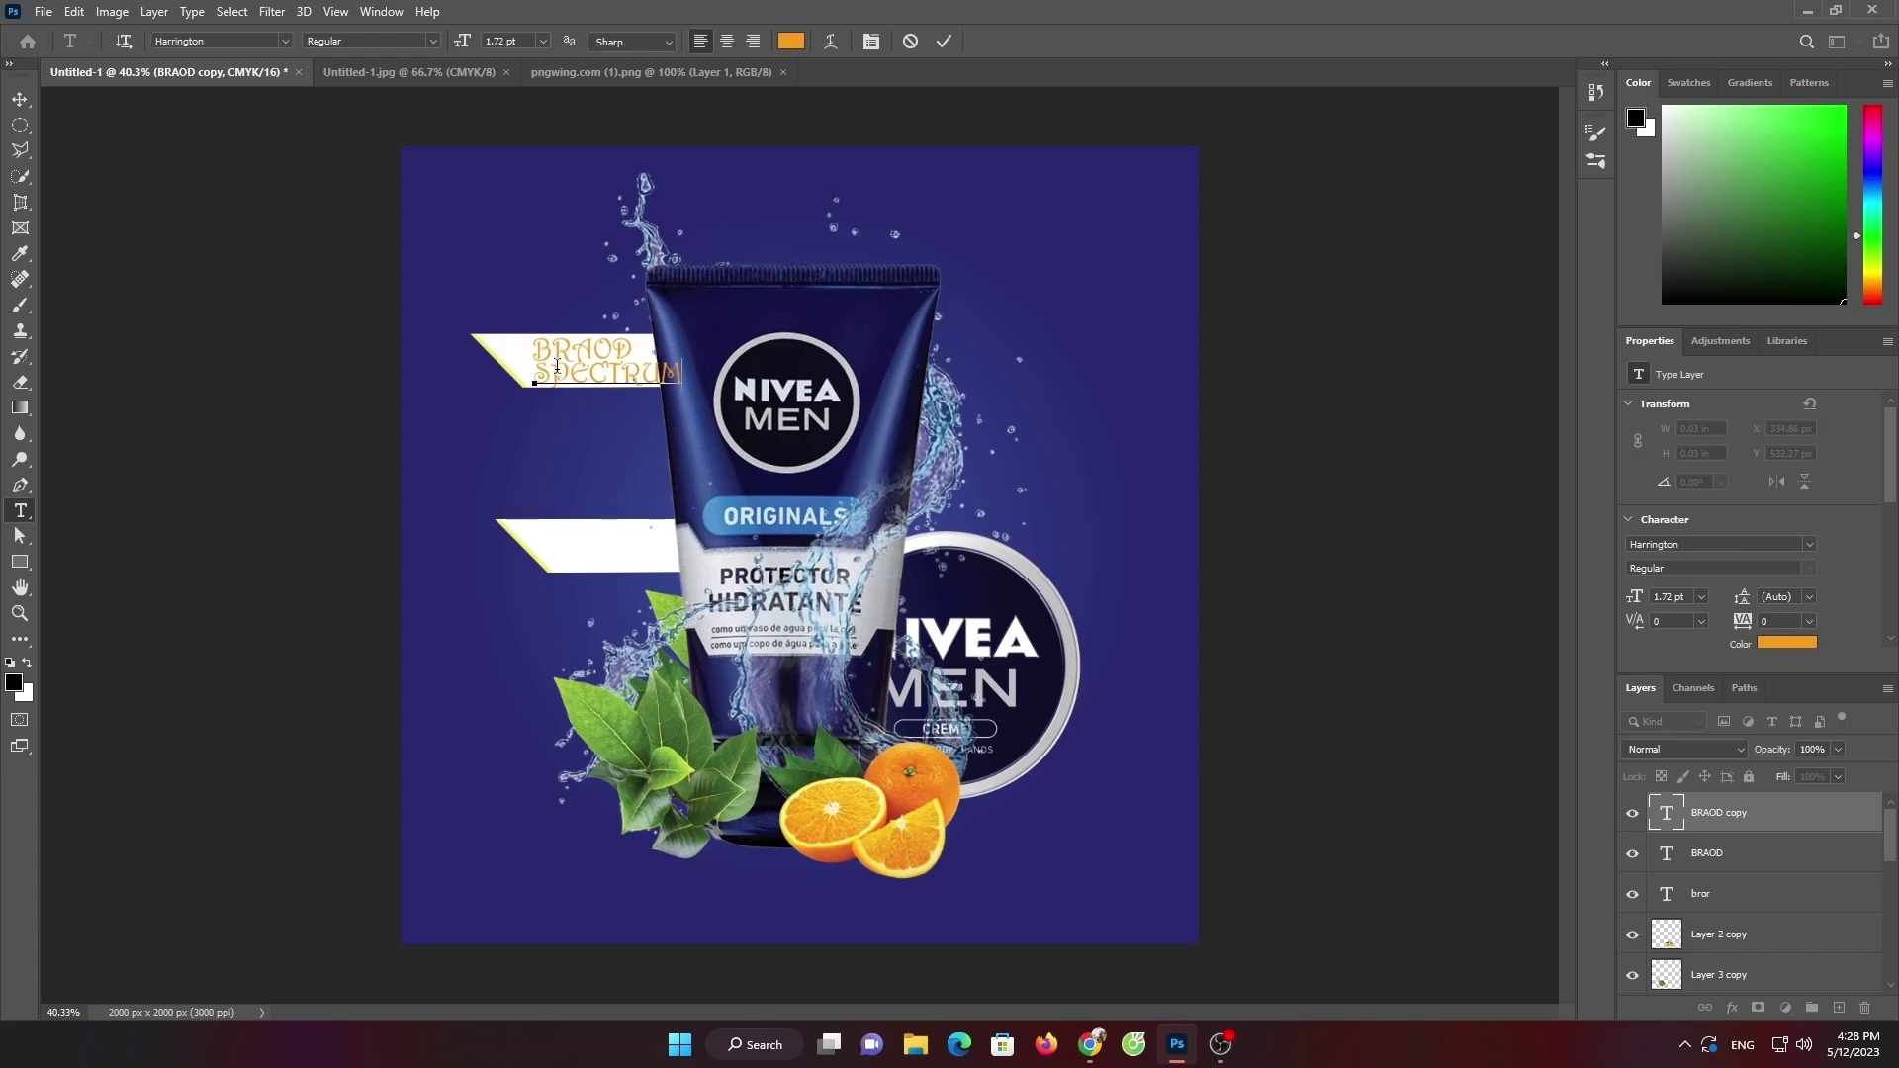
pyautogui.moveTo(539, 372); pyautogui.dragTo(683, 373)
pyautogui.click(284, 41)
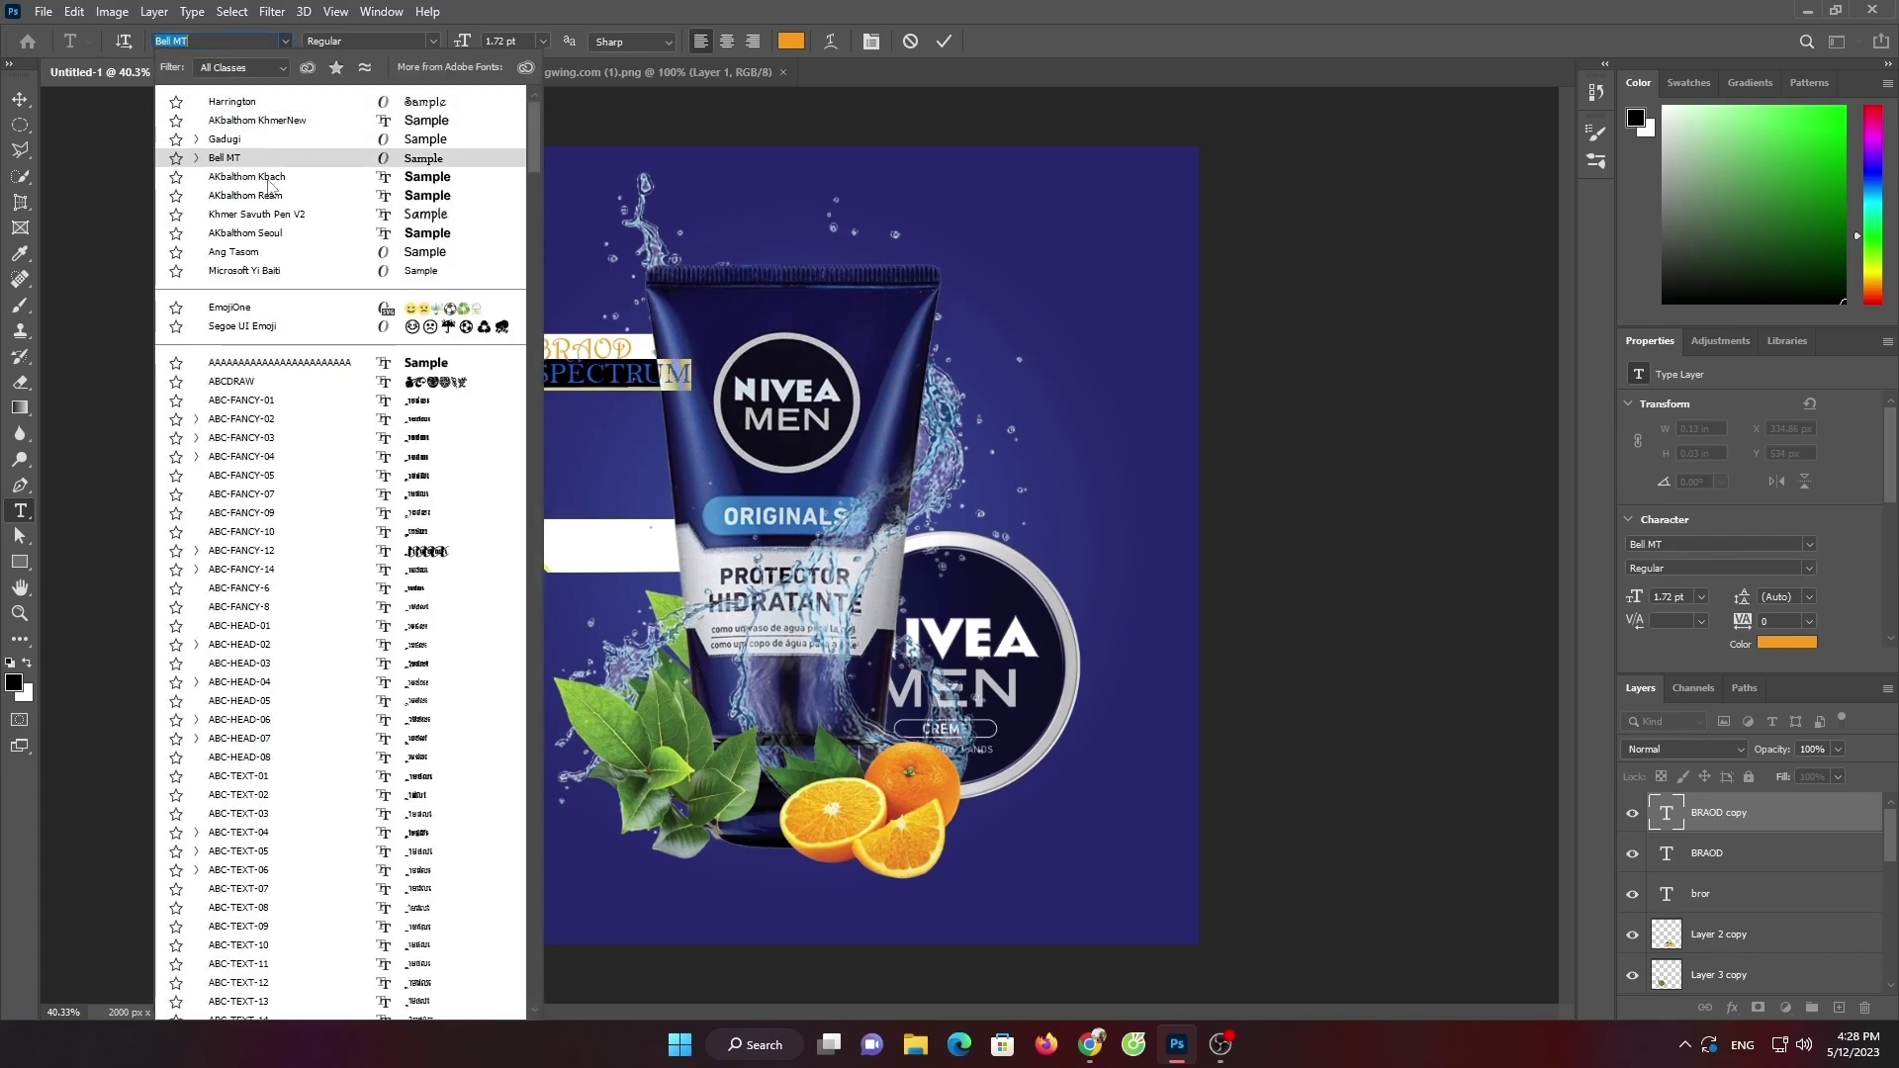
pyautogui.click(318, 131)
pyautogui.click(944, 40)
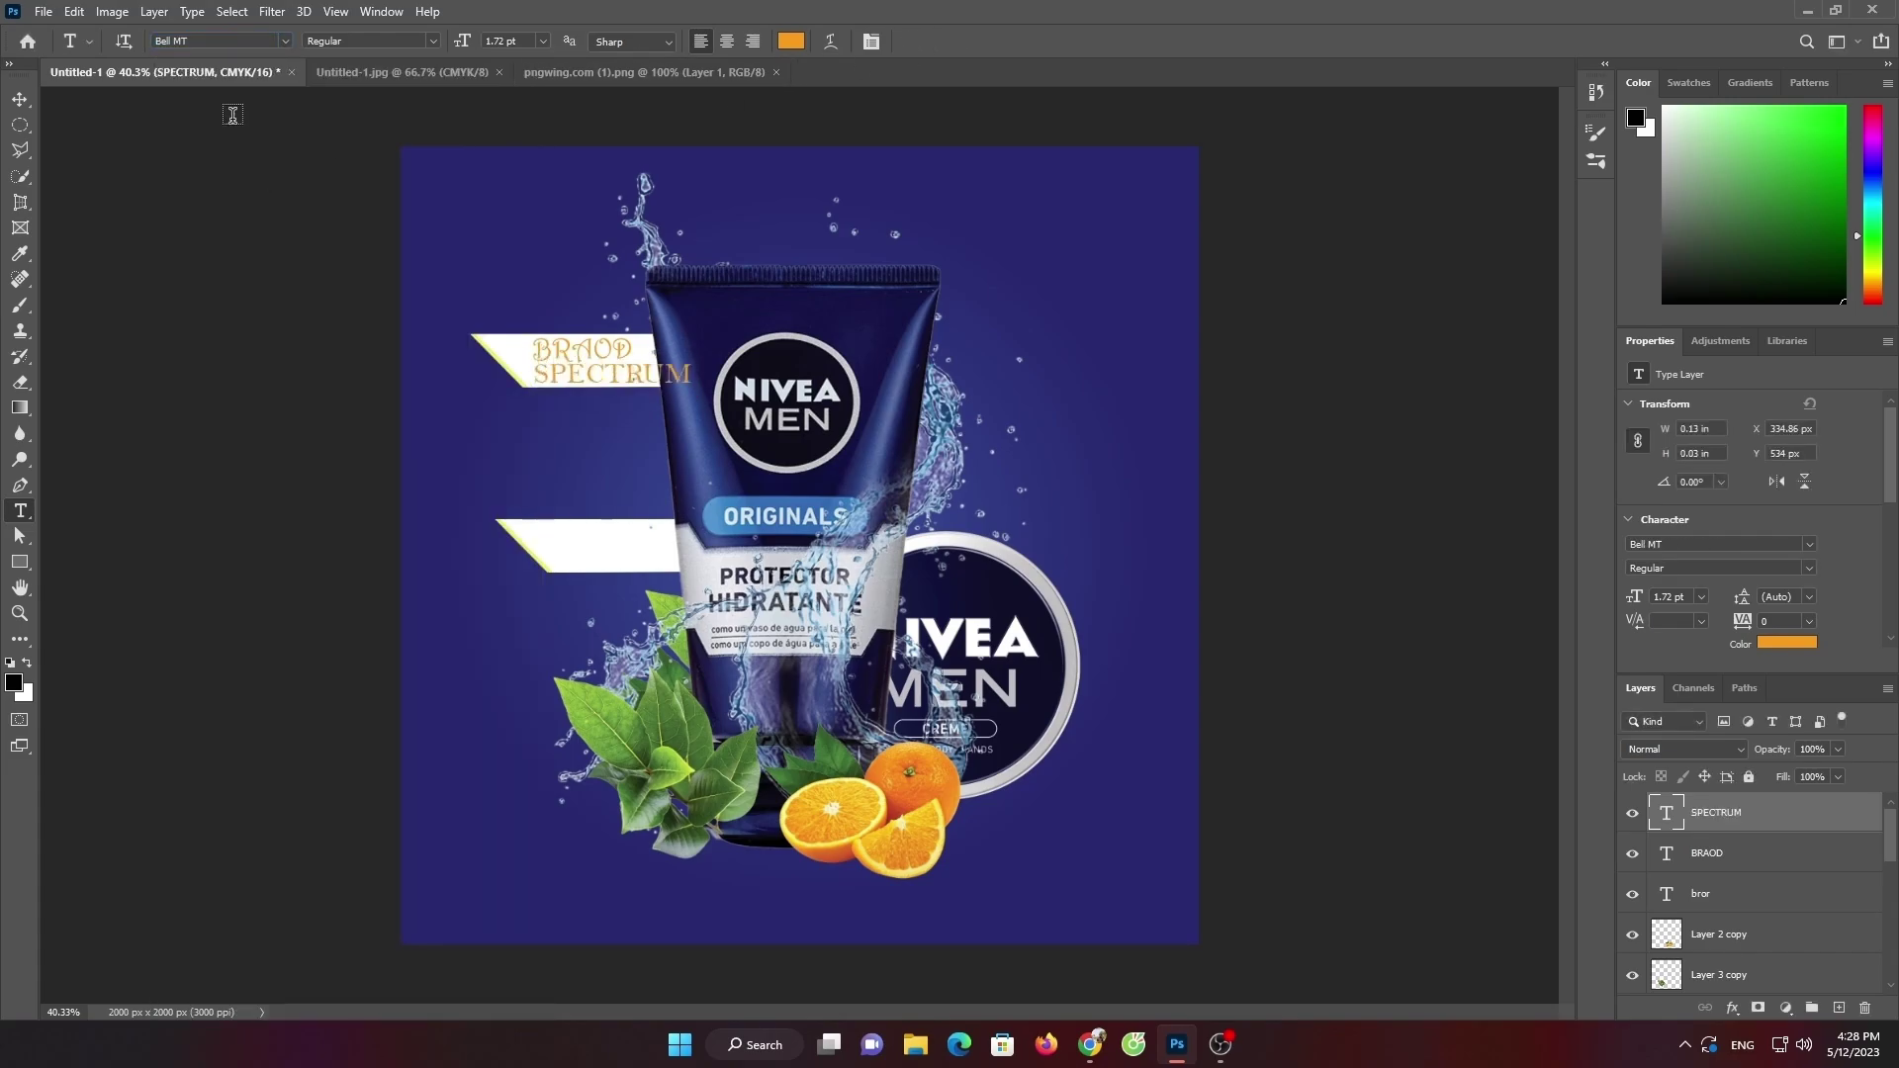
# Scale SPECTRUM down to about 69% and apply the resize
pyautogui.click(30, 99)
pyautogui.moveTo(690, 386); pyautogui.dragTo(609, 379)
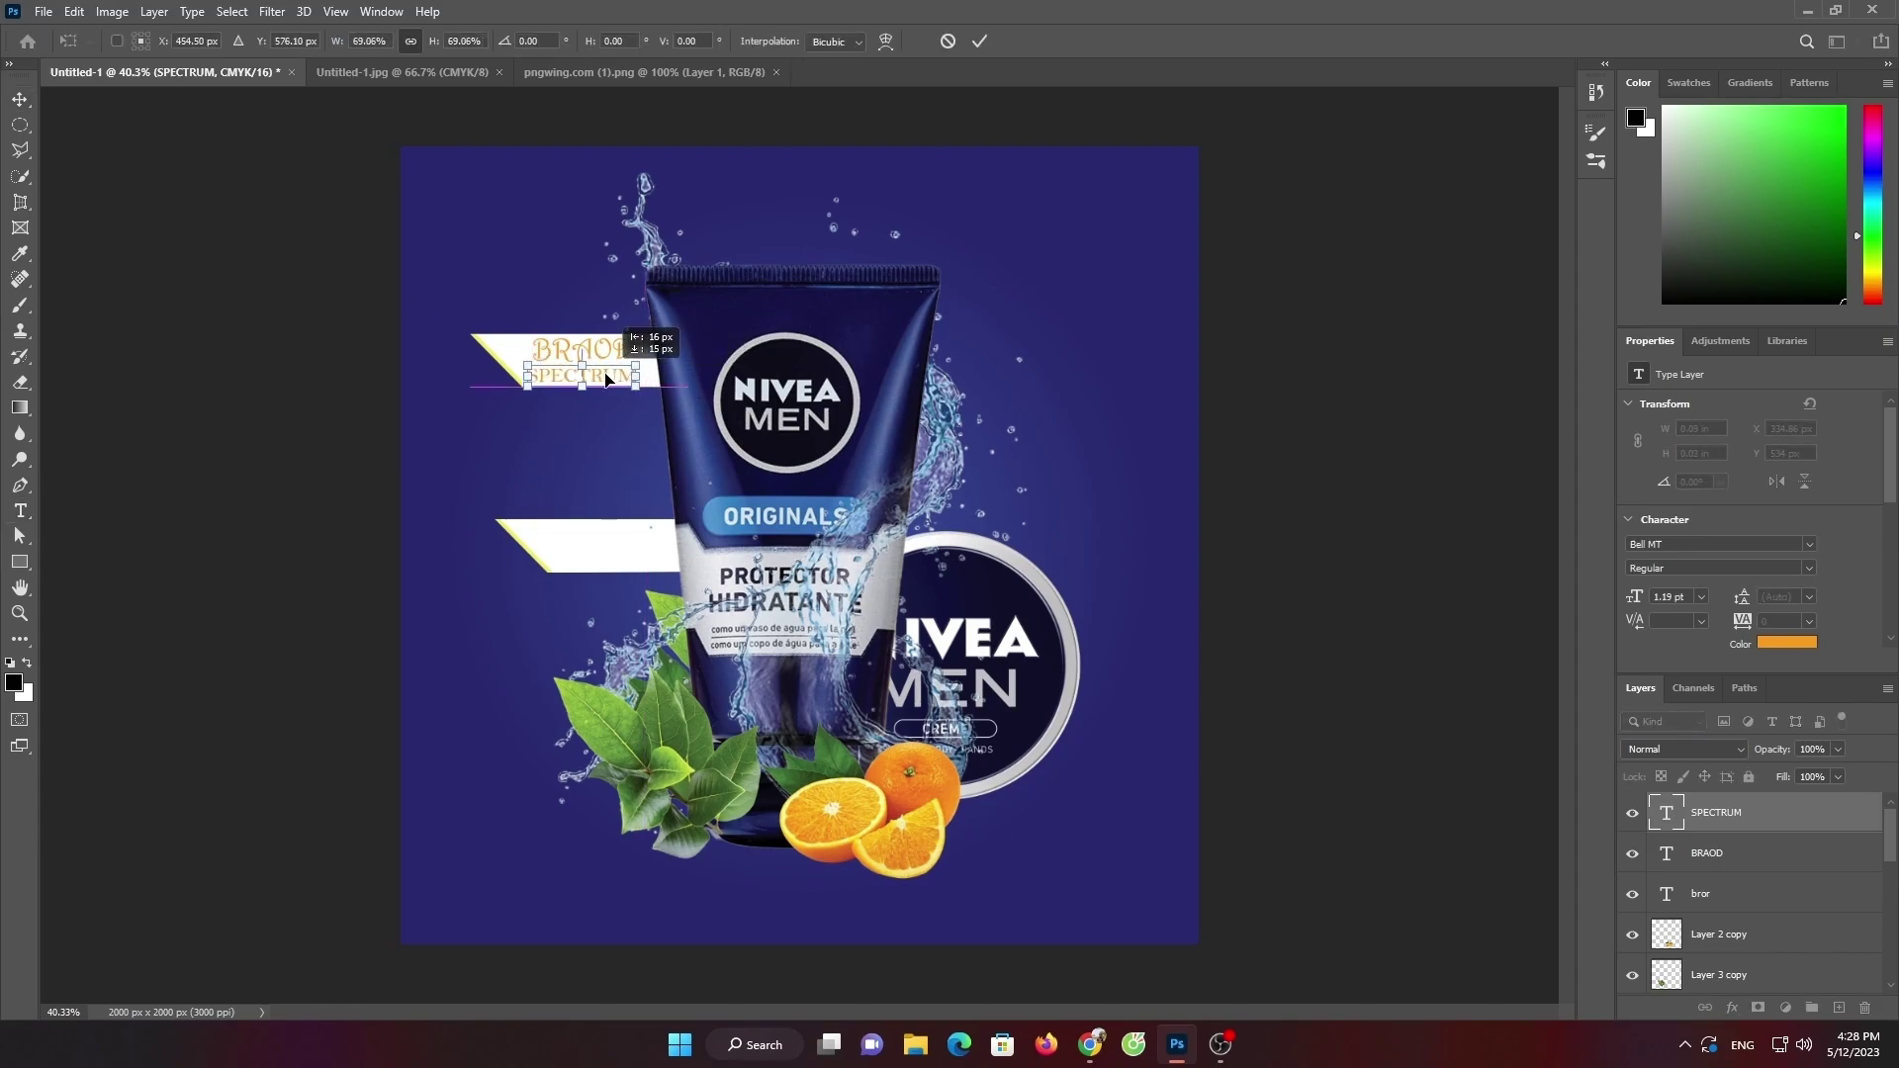
pyautogui.click(979, 41)
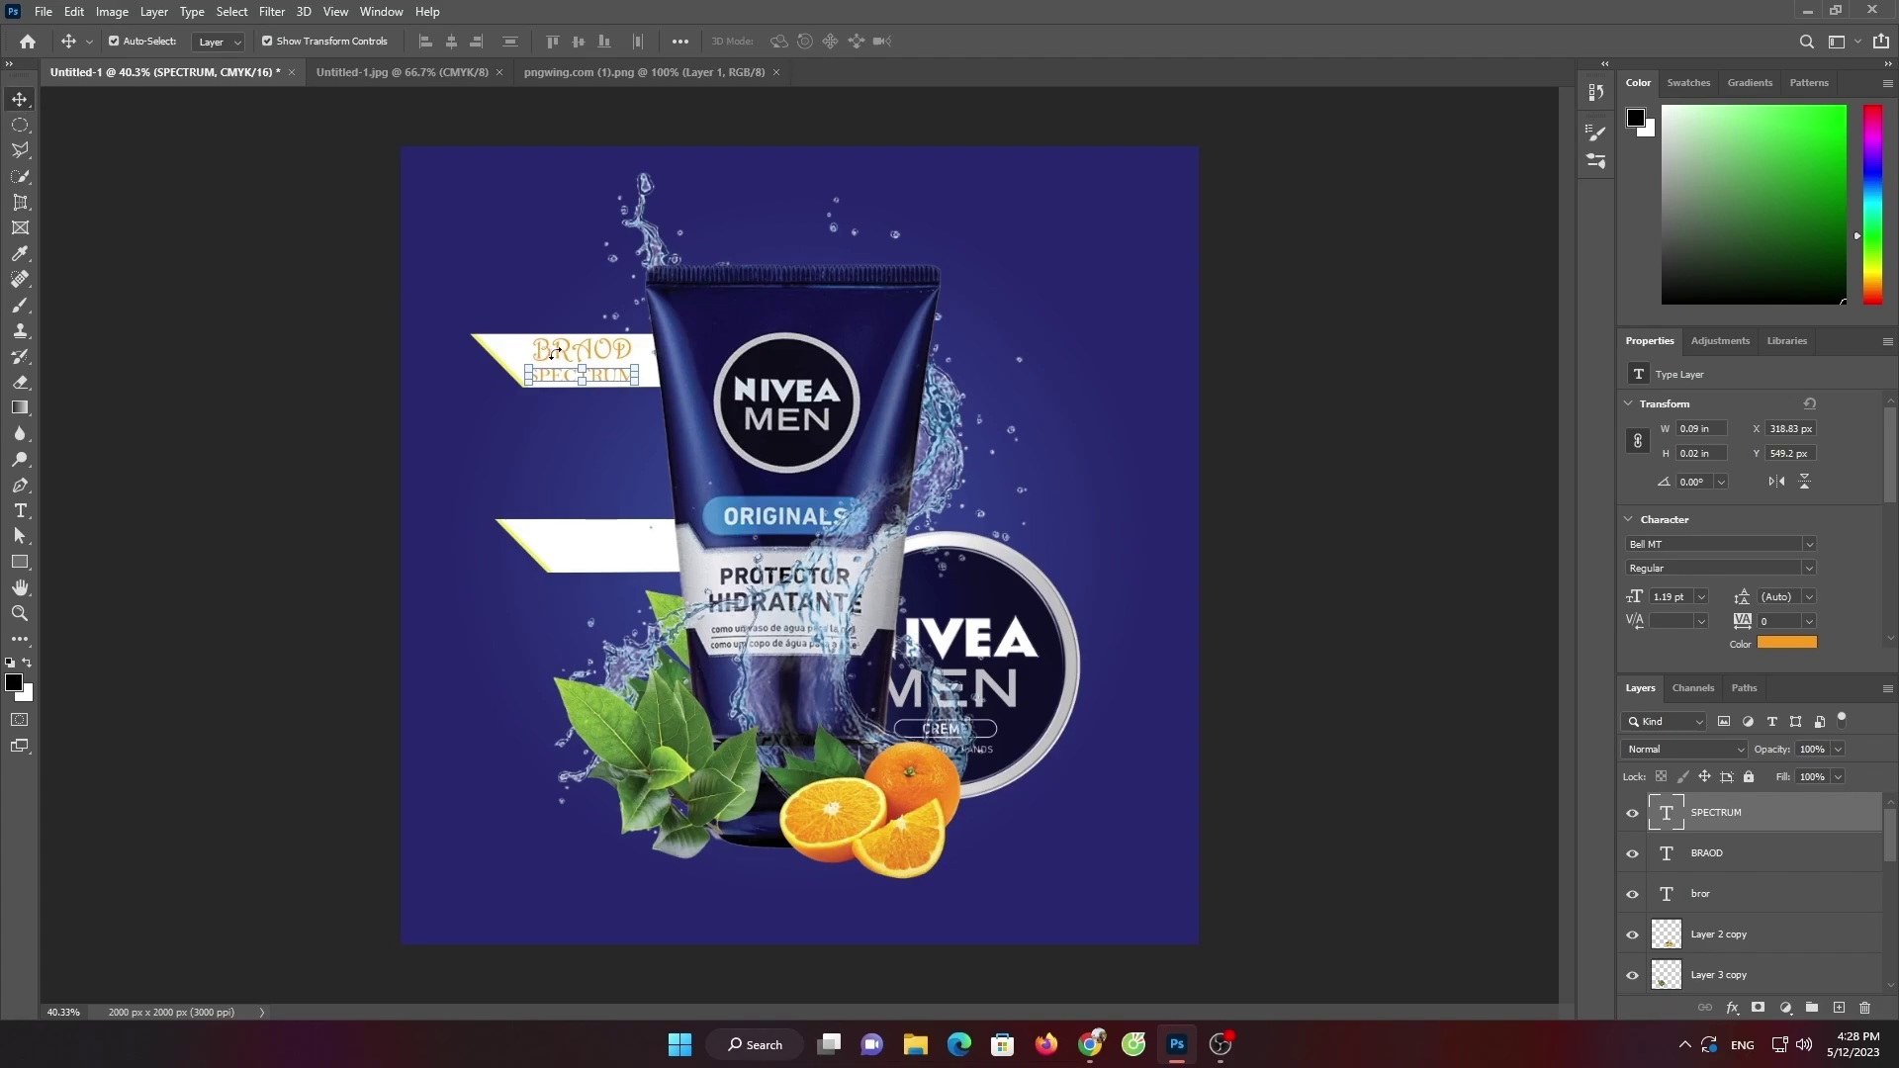
# Nudge BRAOD slightly, then duplicate it onto the lower white banner
pyautogui.moveTo(565, 350); pyautogui.dragTo(574, 354)
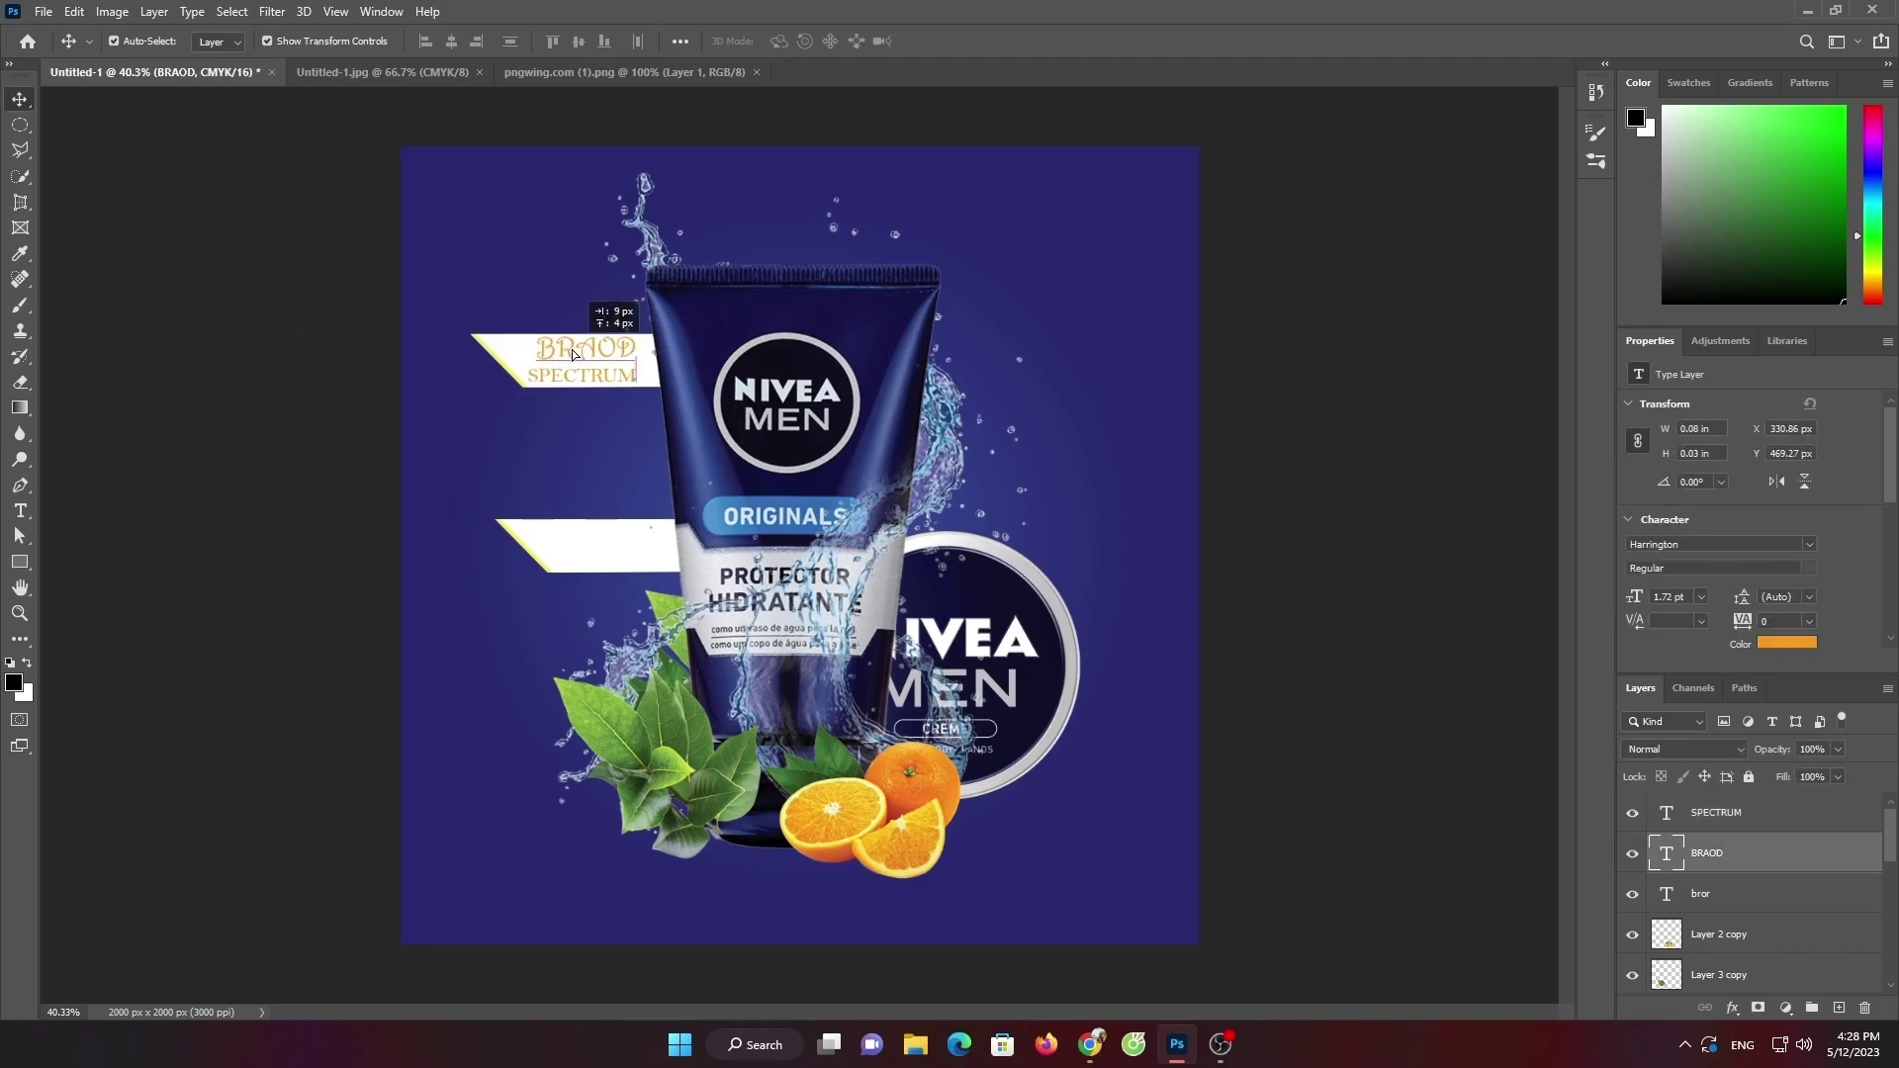
pyautogui.click(720, 410)
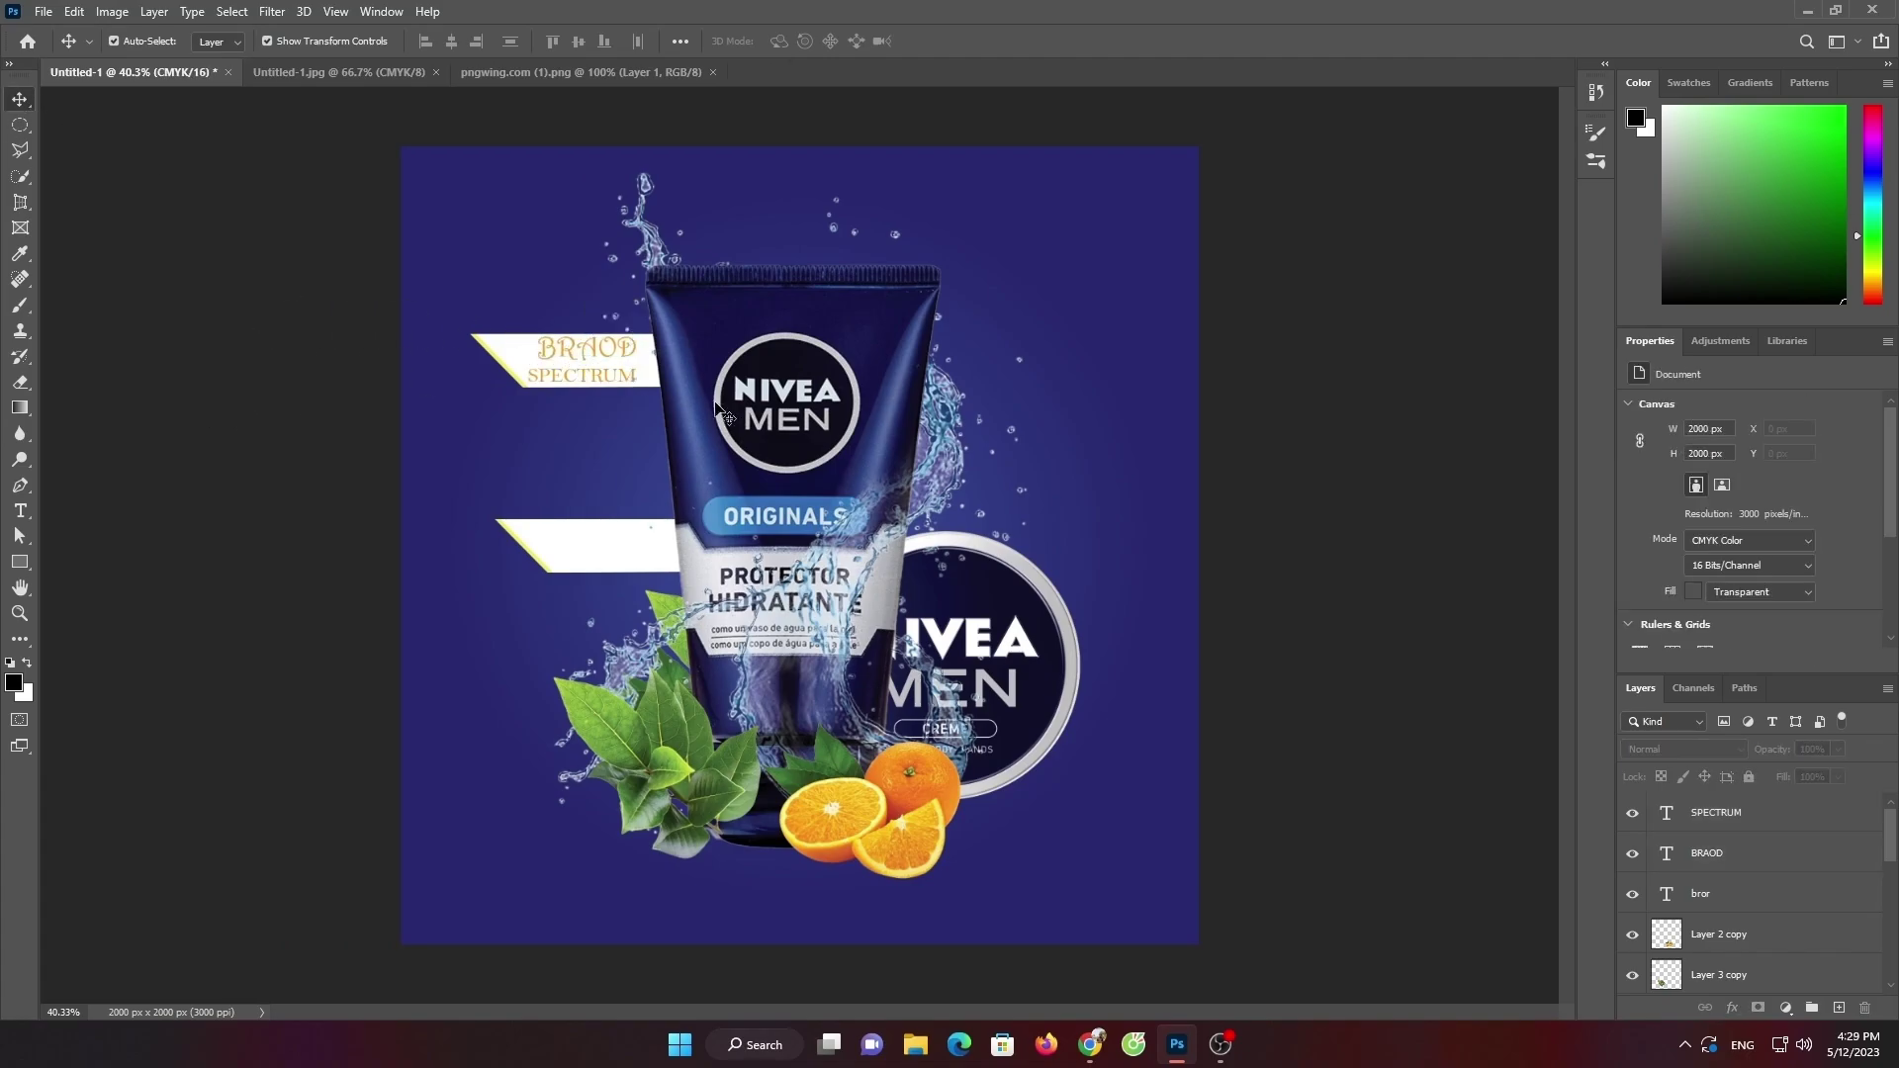
pyautogui.click(1734, 858)
pyautogui.hotkey('ctrl', 'j')
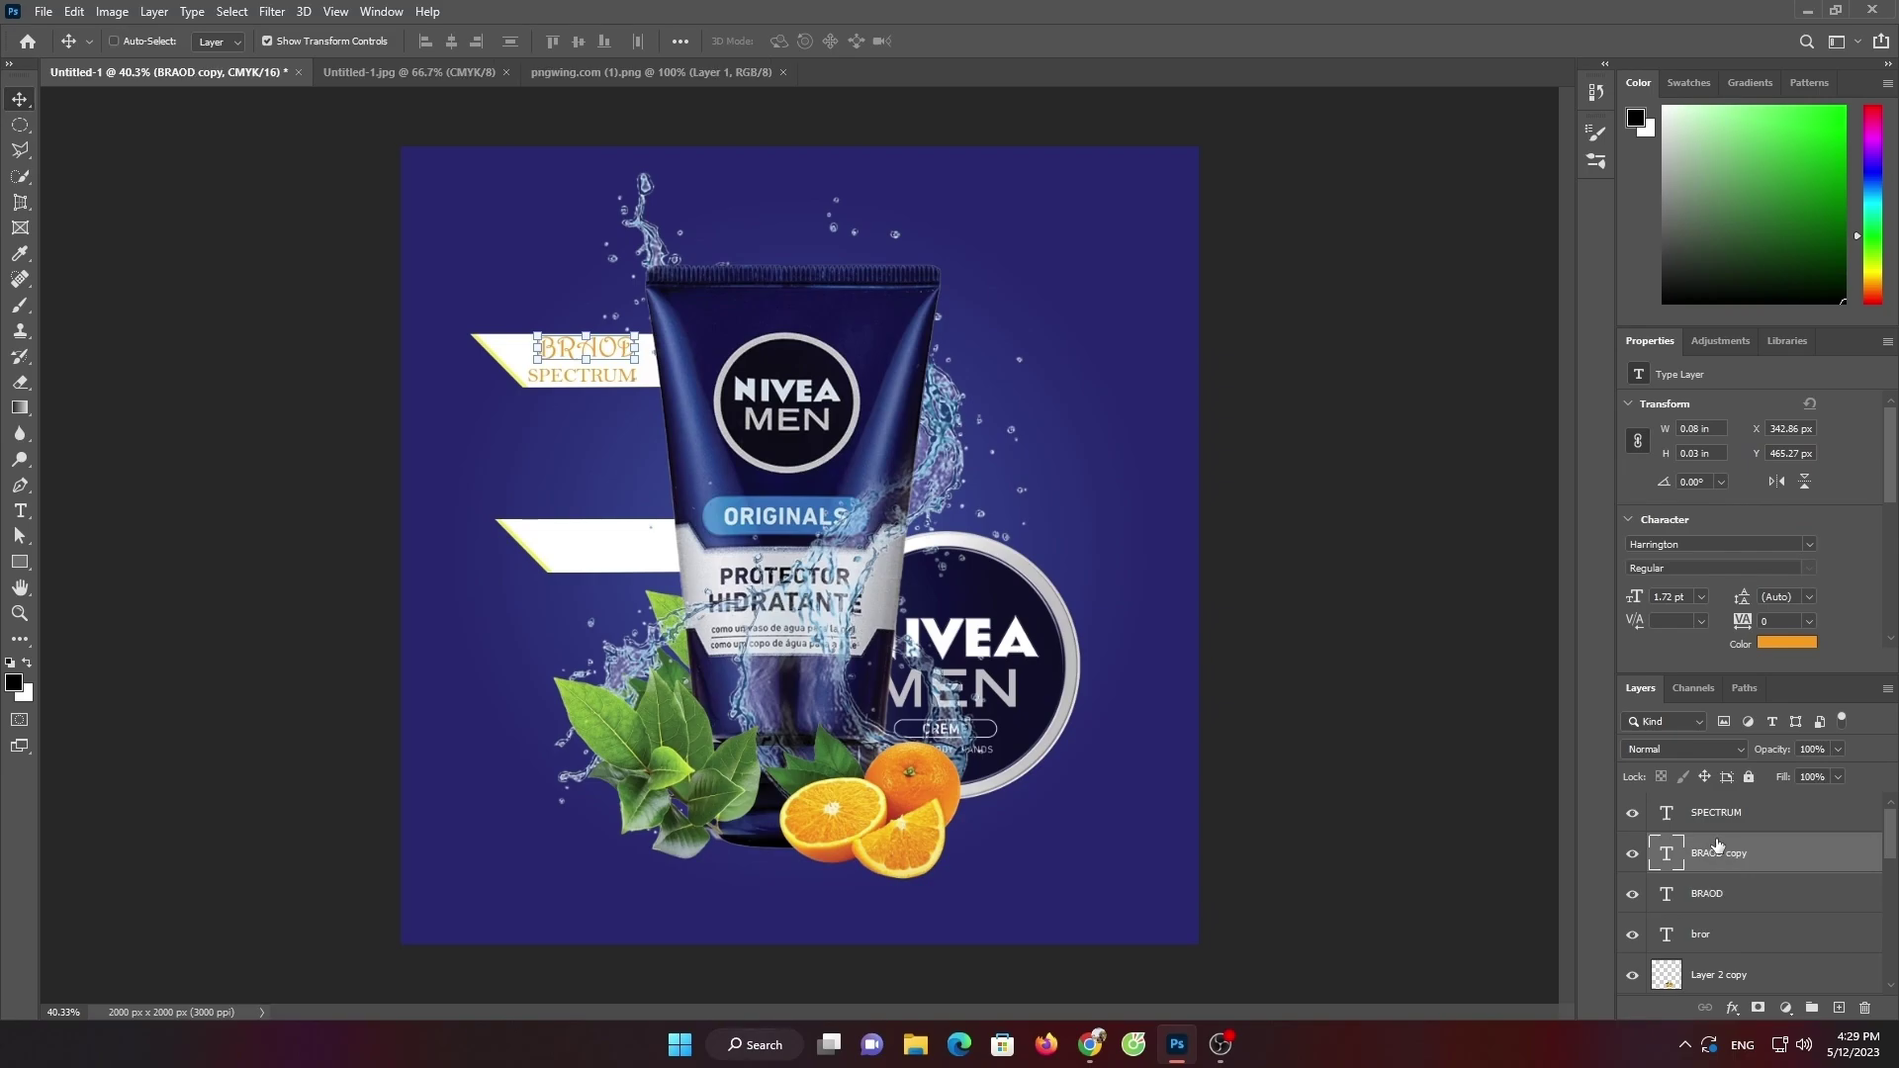
pyautogui.moveTo(564, 351); pyautogui.dragTo(585, 540)
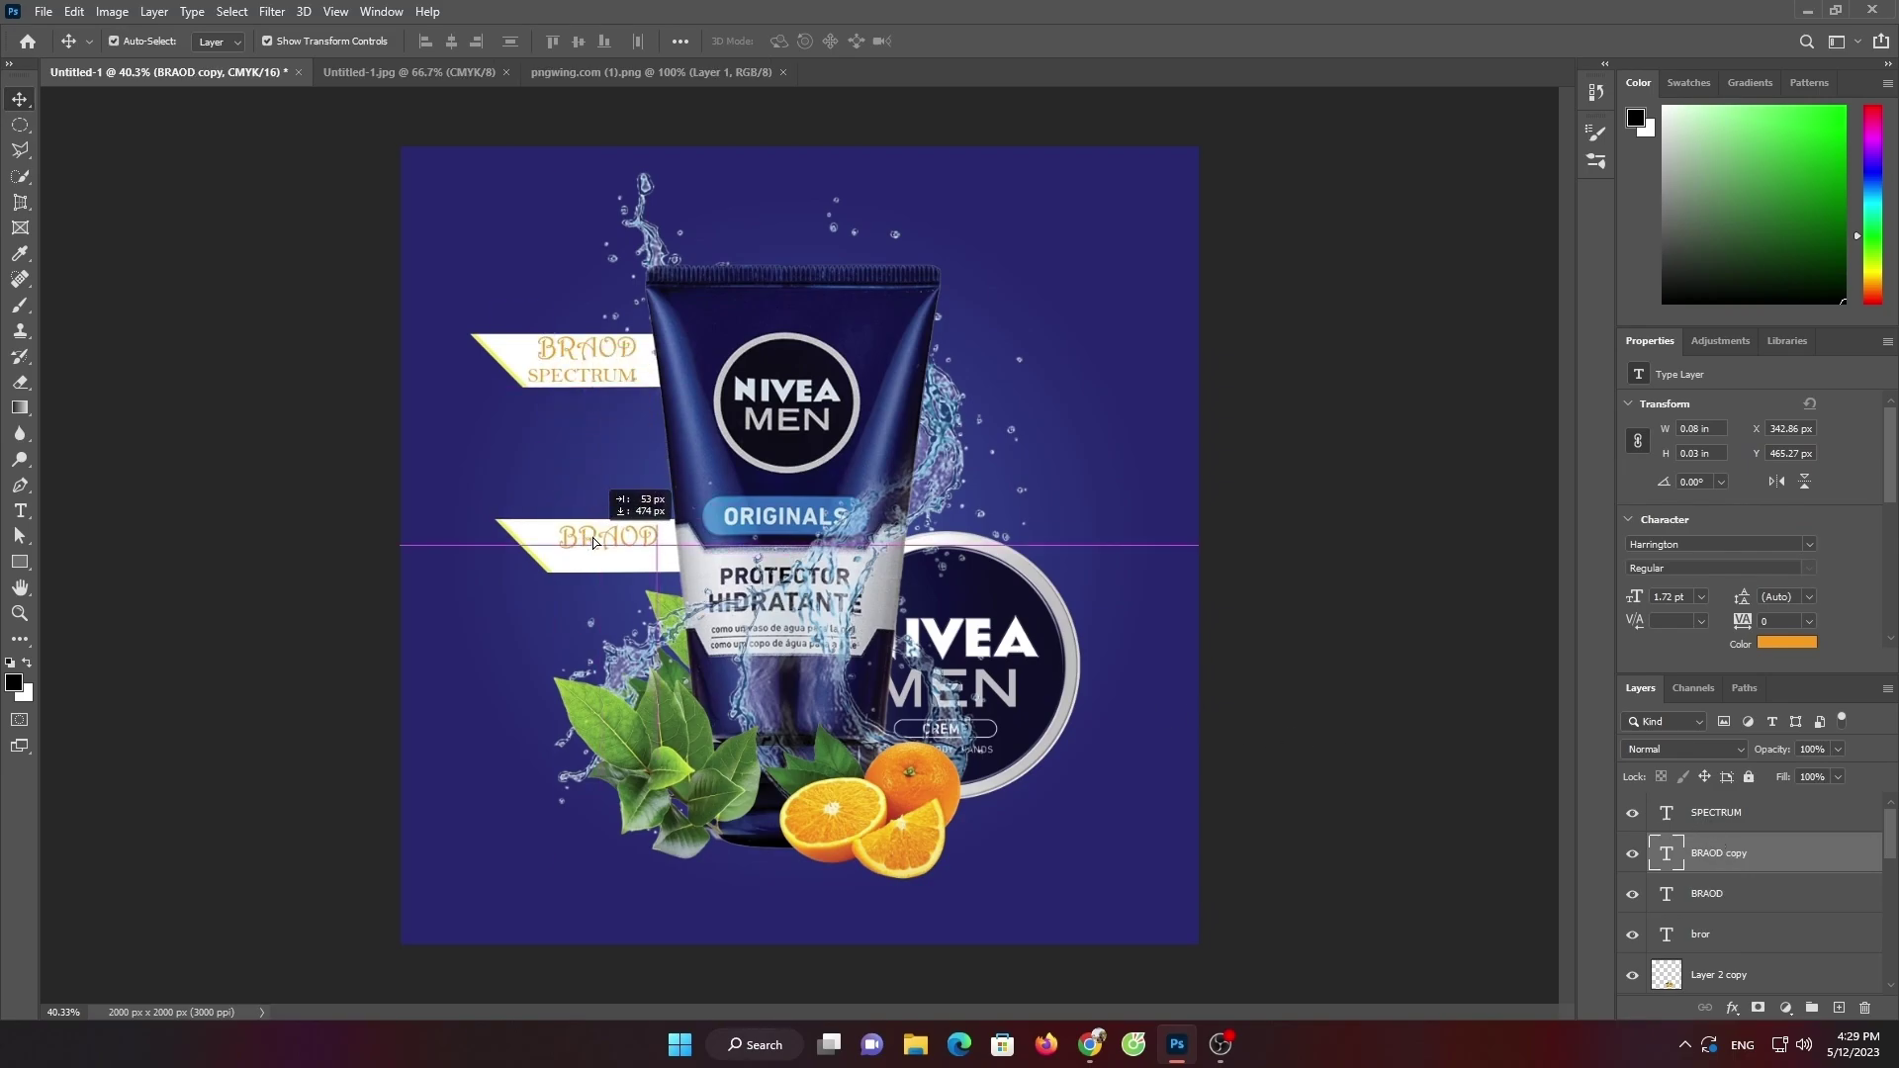
# Retype the banner copy as PROTECTIVE and begin scaling it to about 72%
pyautogui.click(19, 515)
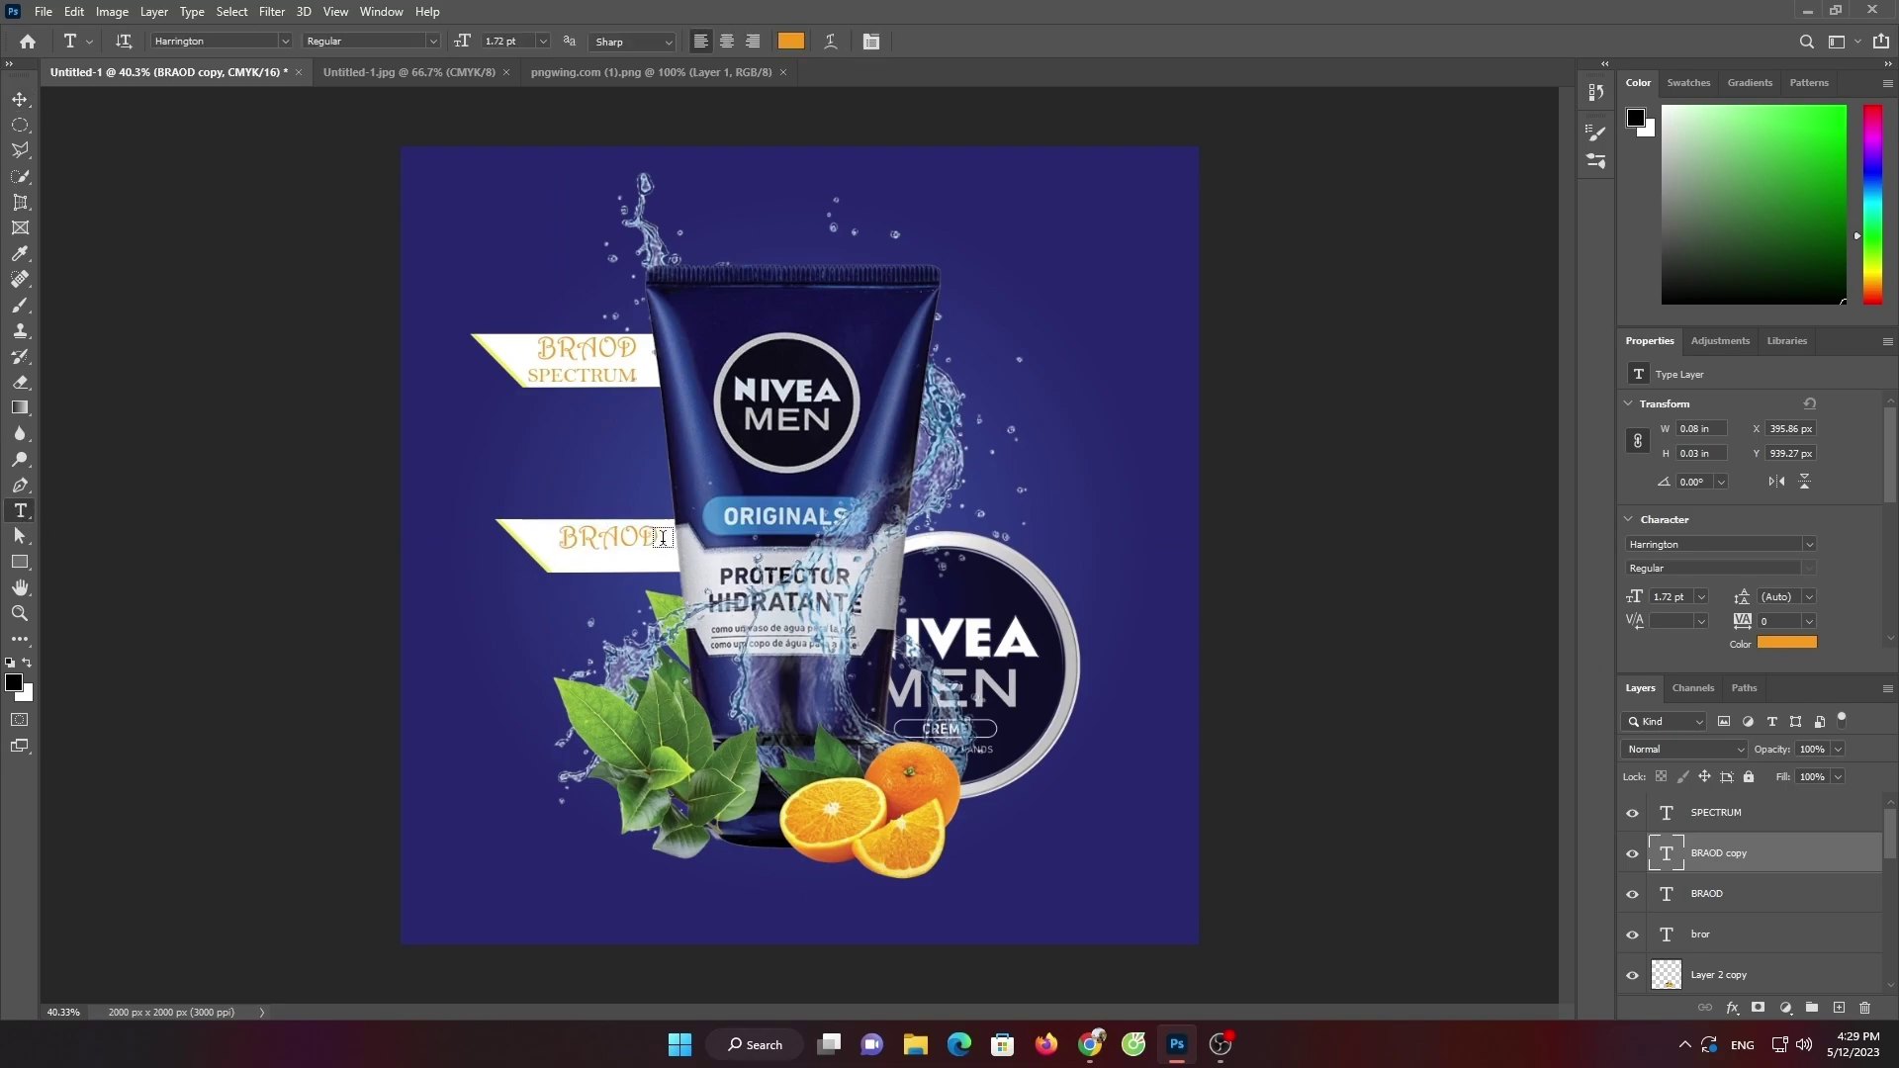
pyautogui.click(652, 536)
pyautogui.write('PROTECTIVE')
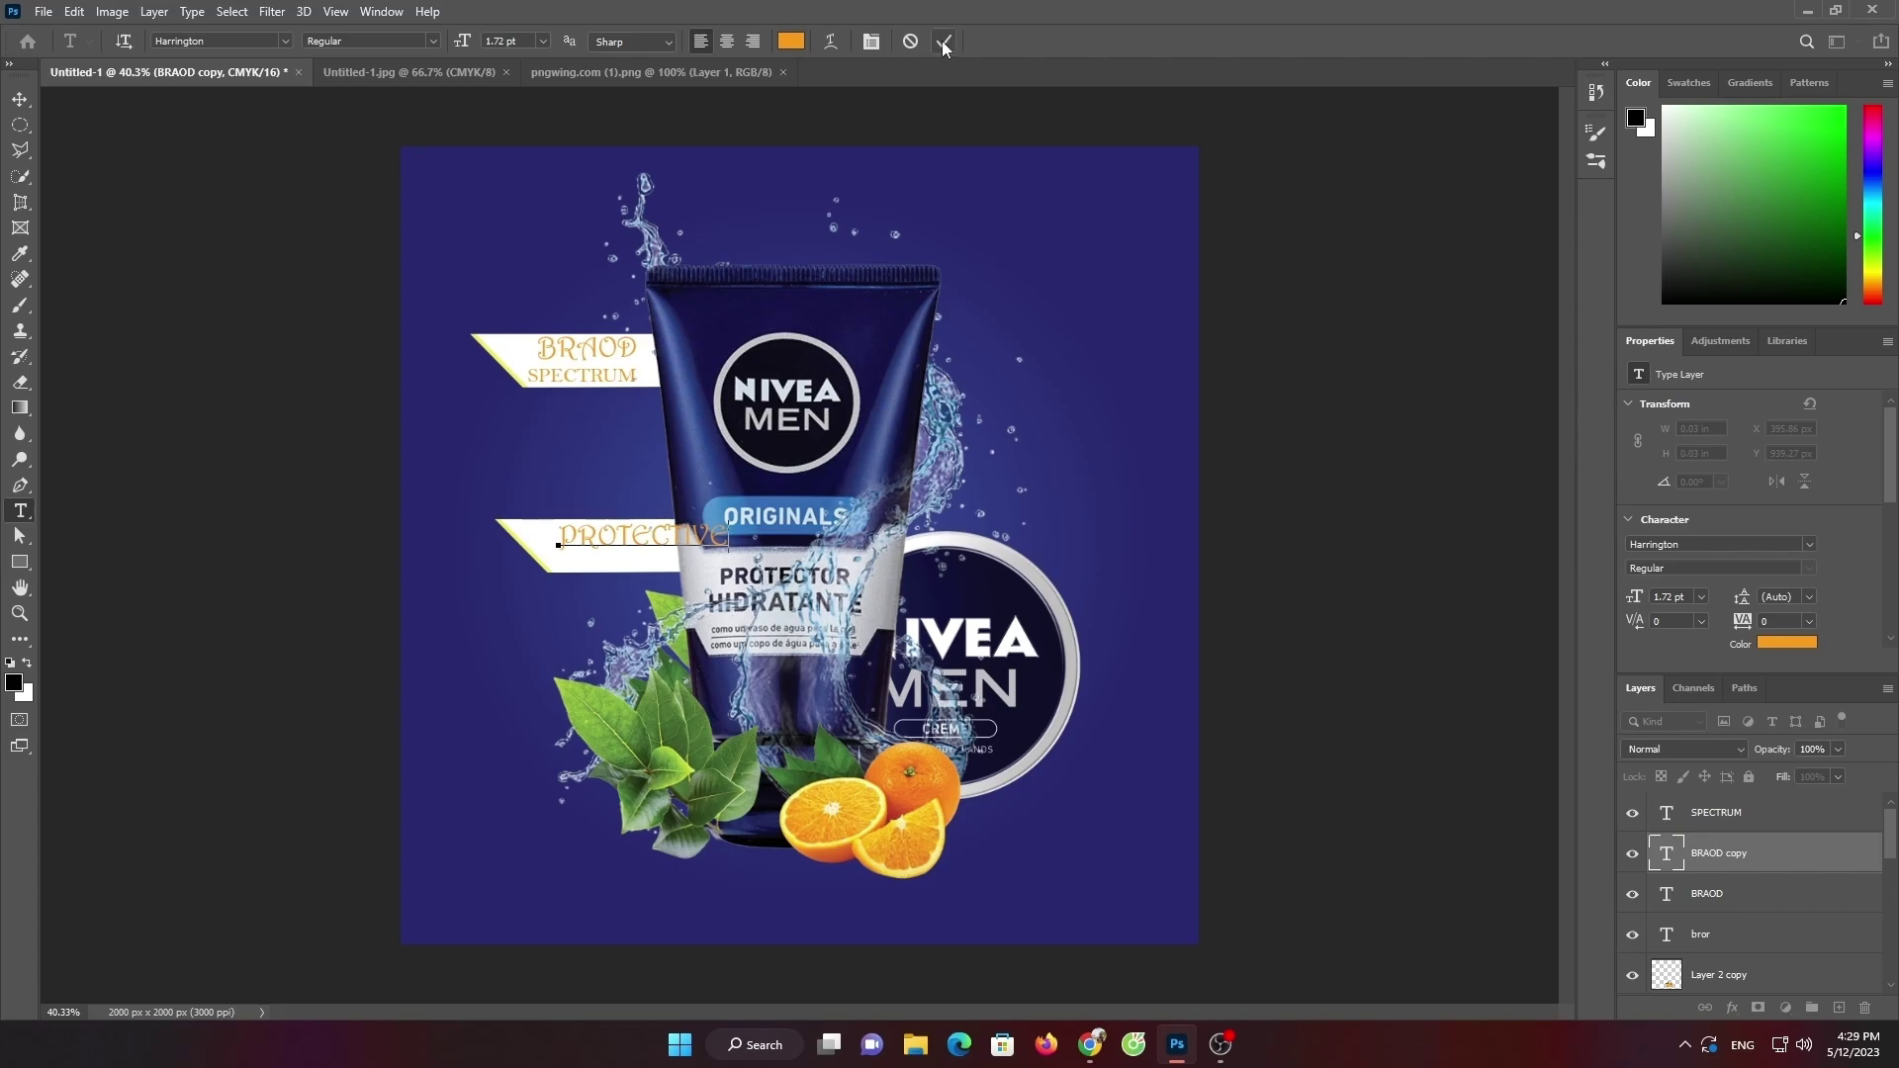
pyautogui.click(944, 42)
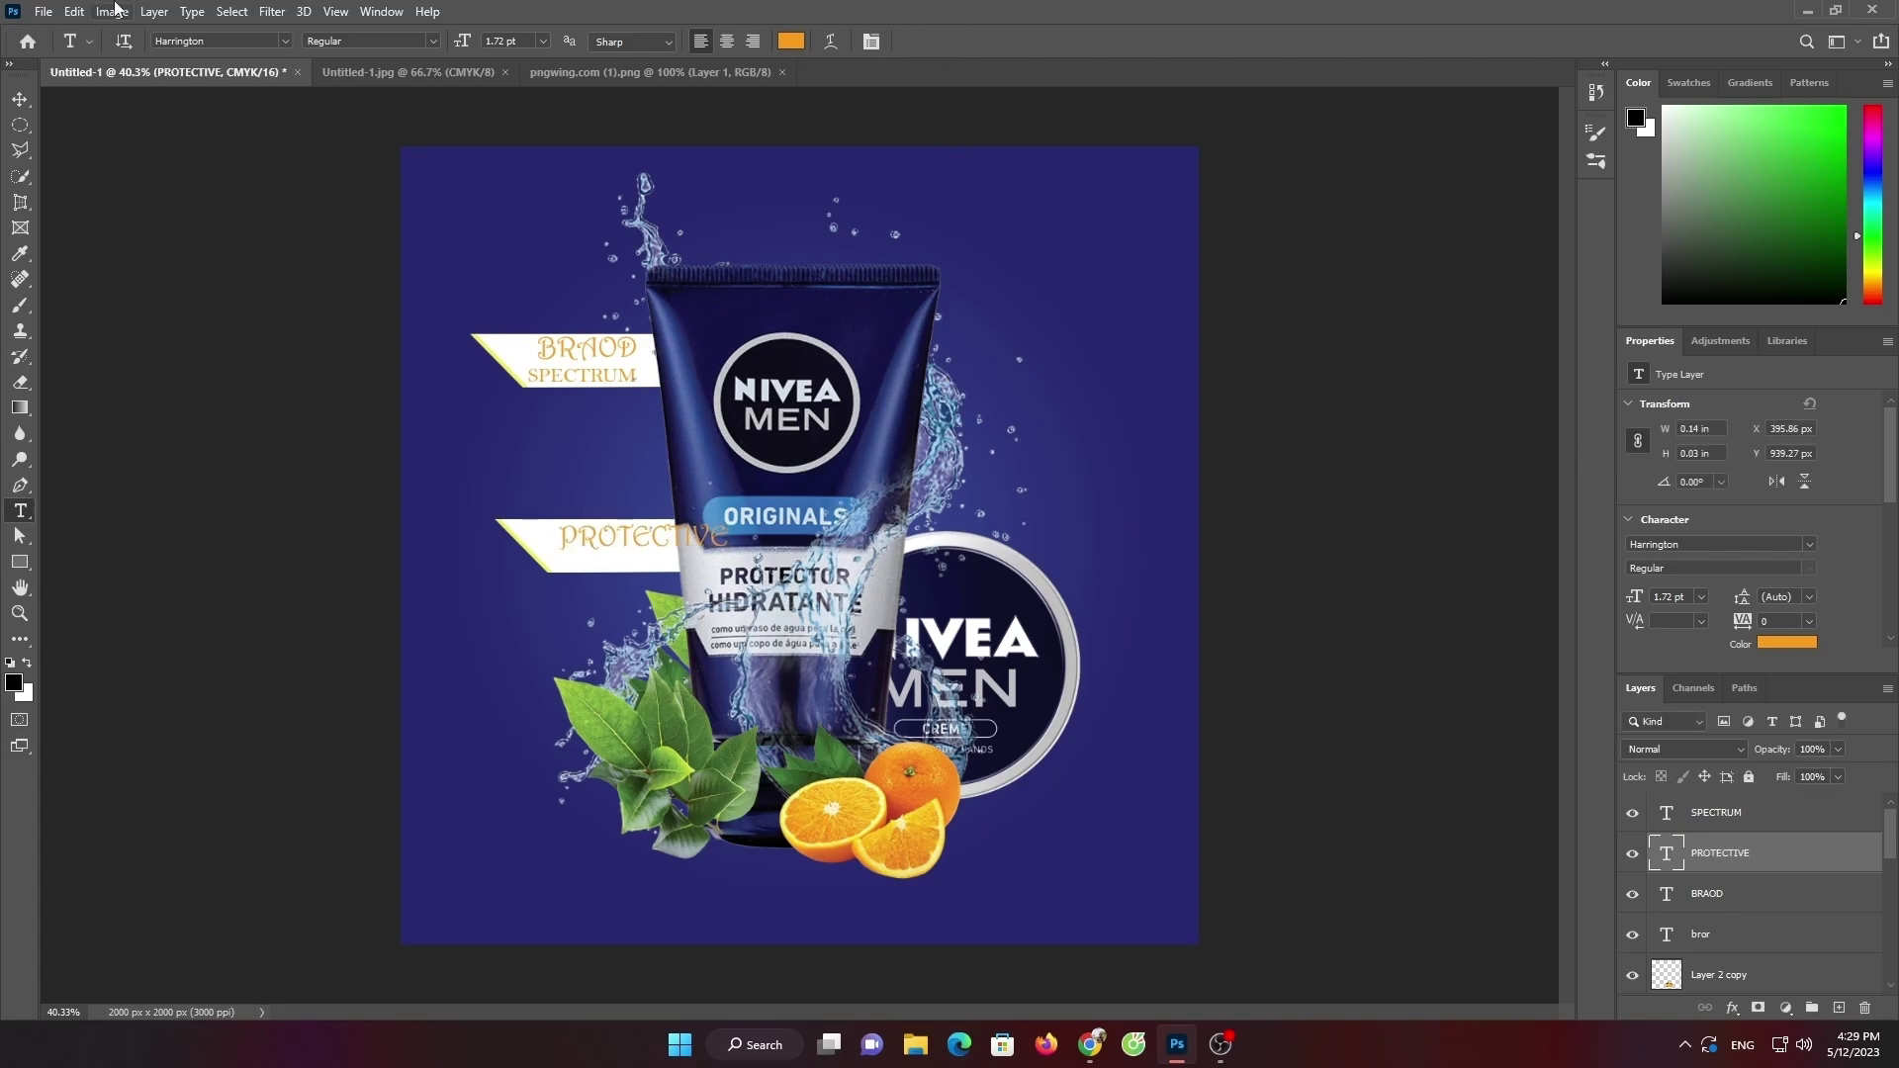
pyautogui.hotkey('ctrl', 't')
pyautogui.moveTo(728, 547); pyautogui.dragTo(622, 543)
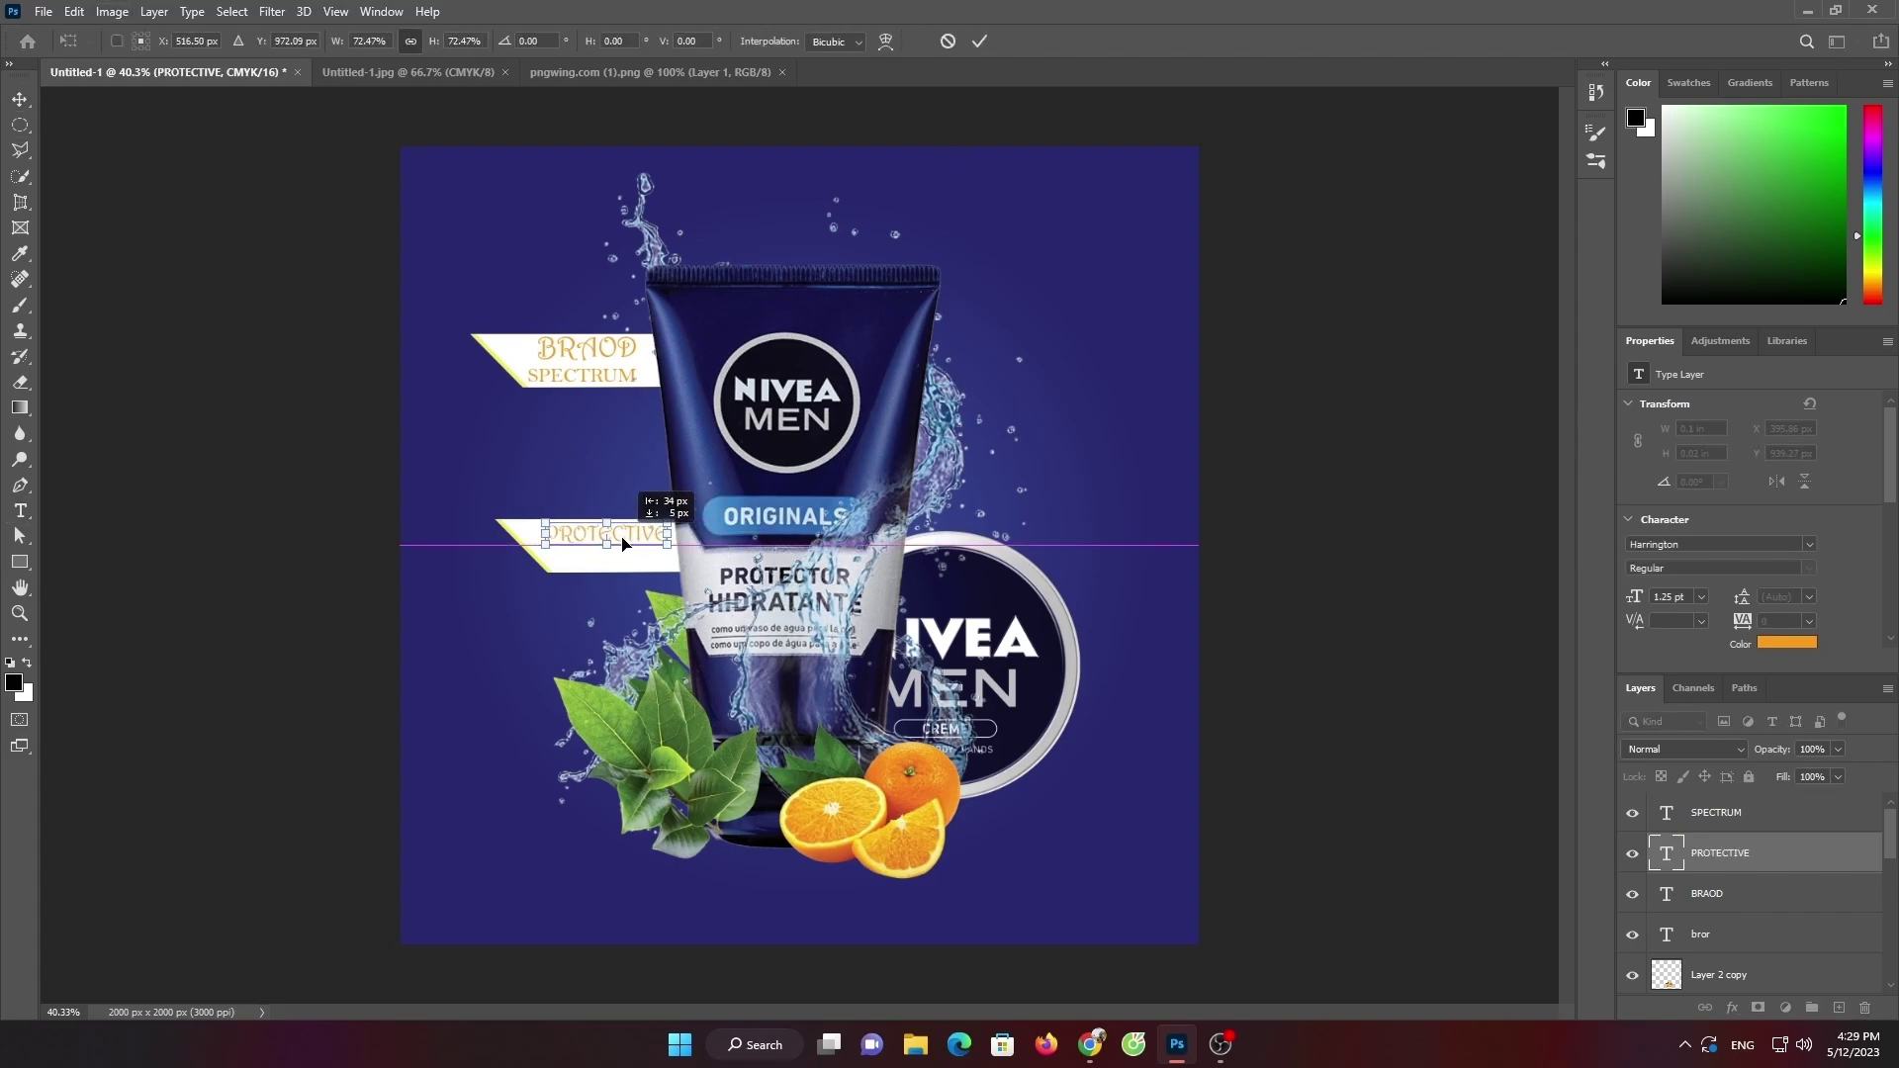
# Apply PROTECTIVE's 72% scale, copy SPECTRUM beneath it and clear the word for LOTION
pyautogui.click(979, 41)
pyautogui.click(618, 378)
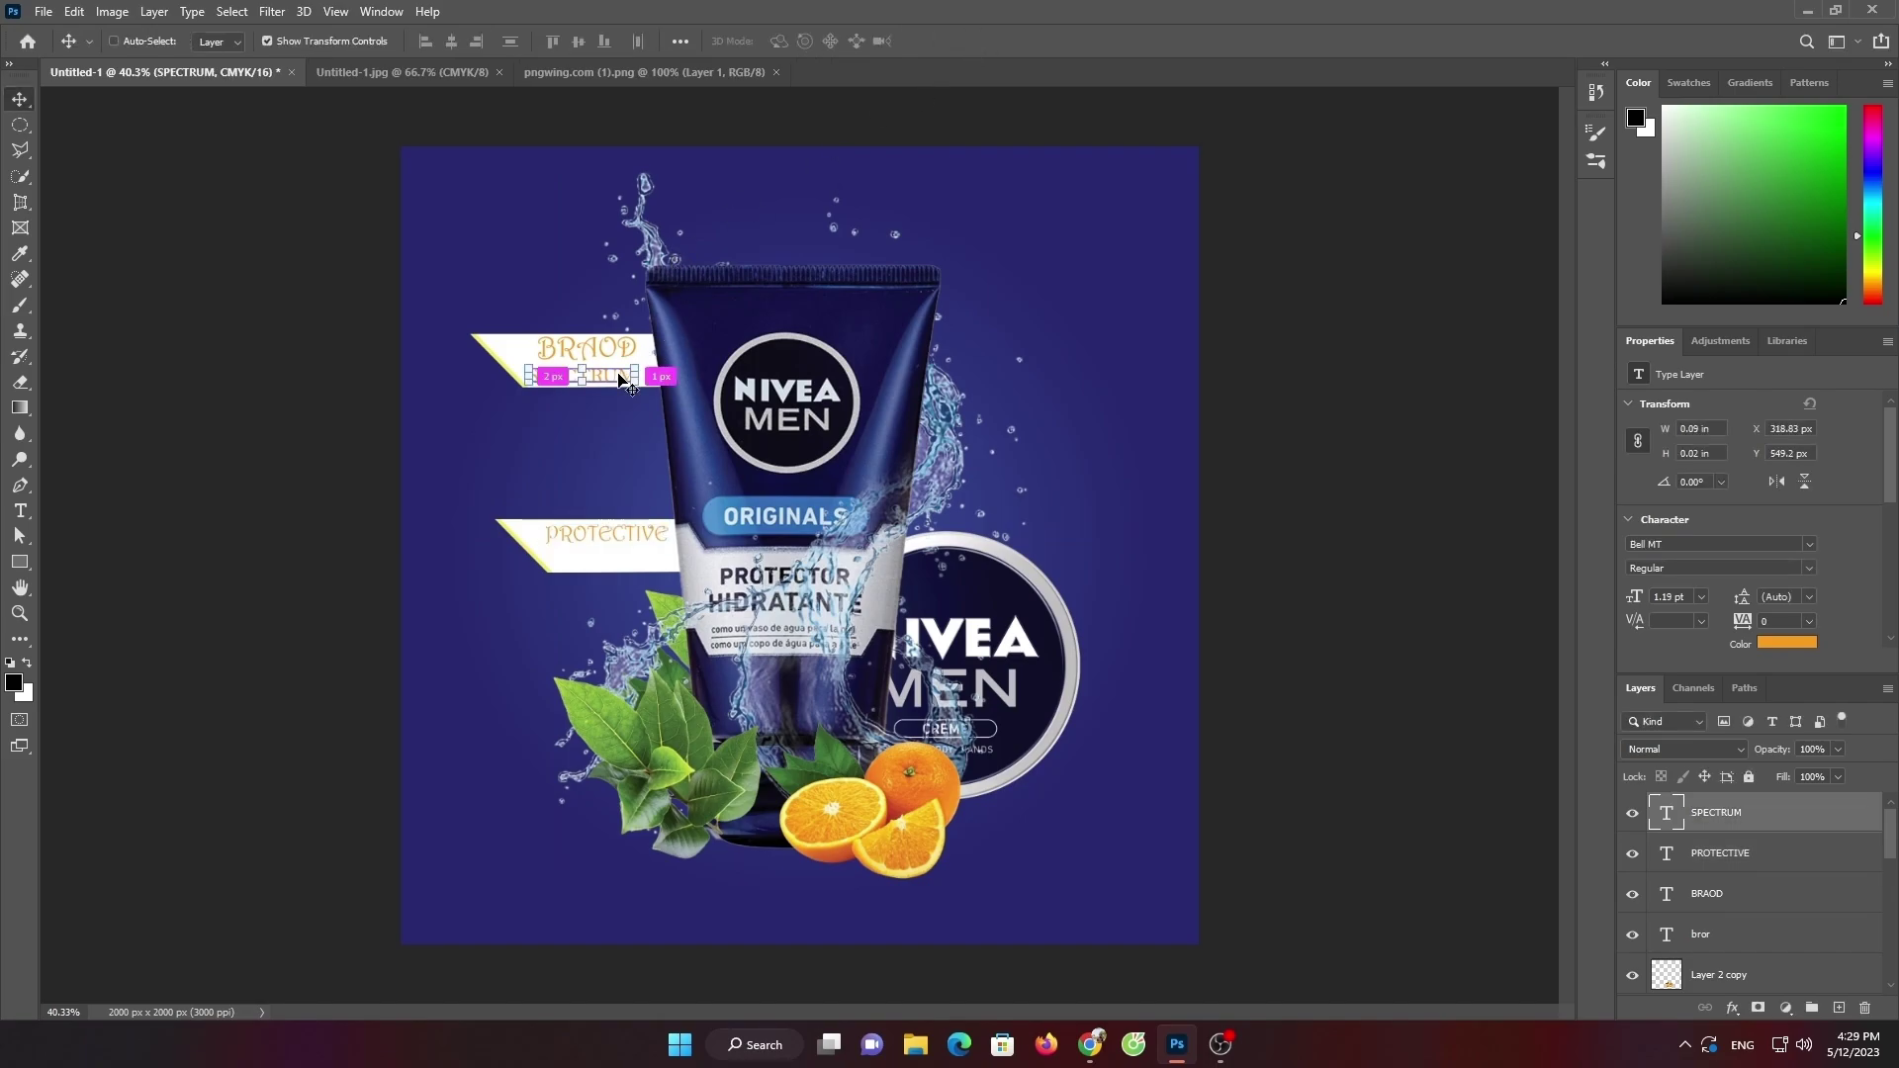
pyautogui.moveTo(623, 379); pyautogui.dragTo(641, 556)
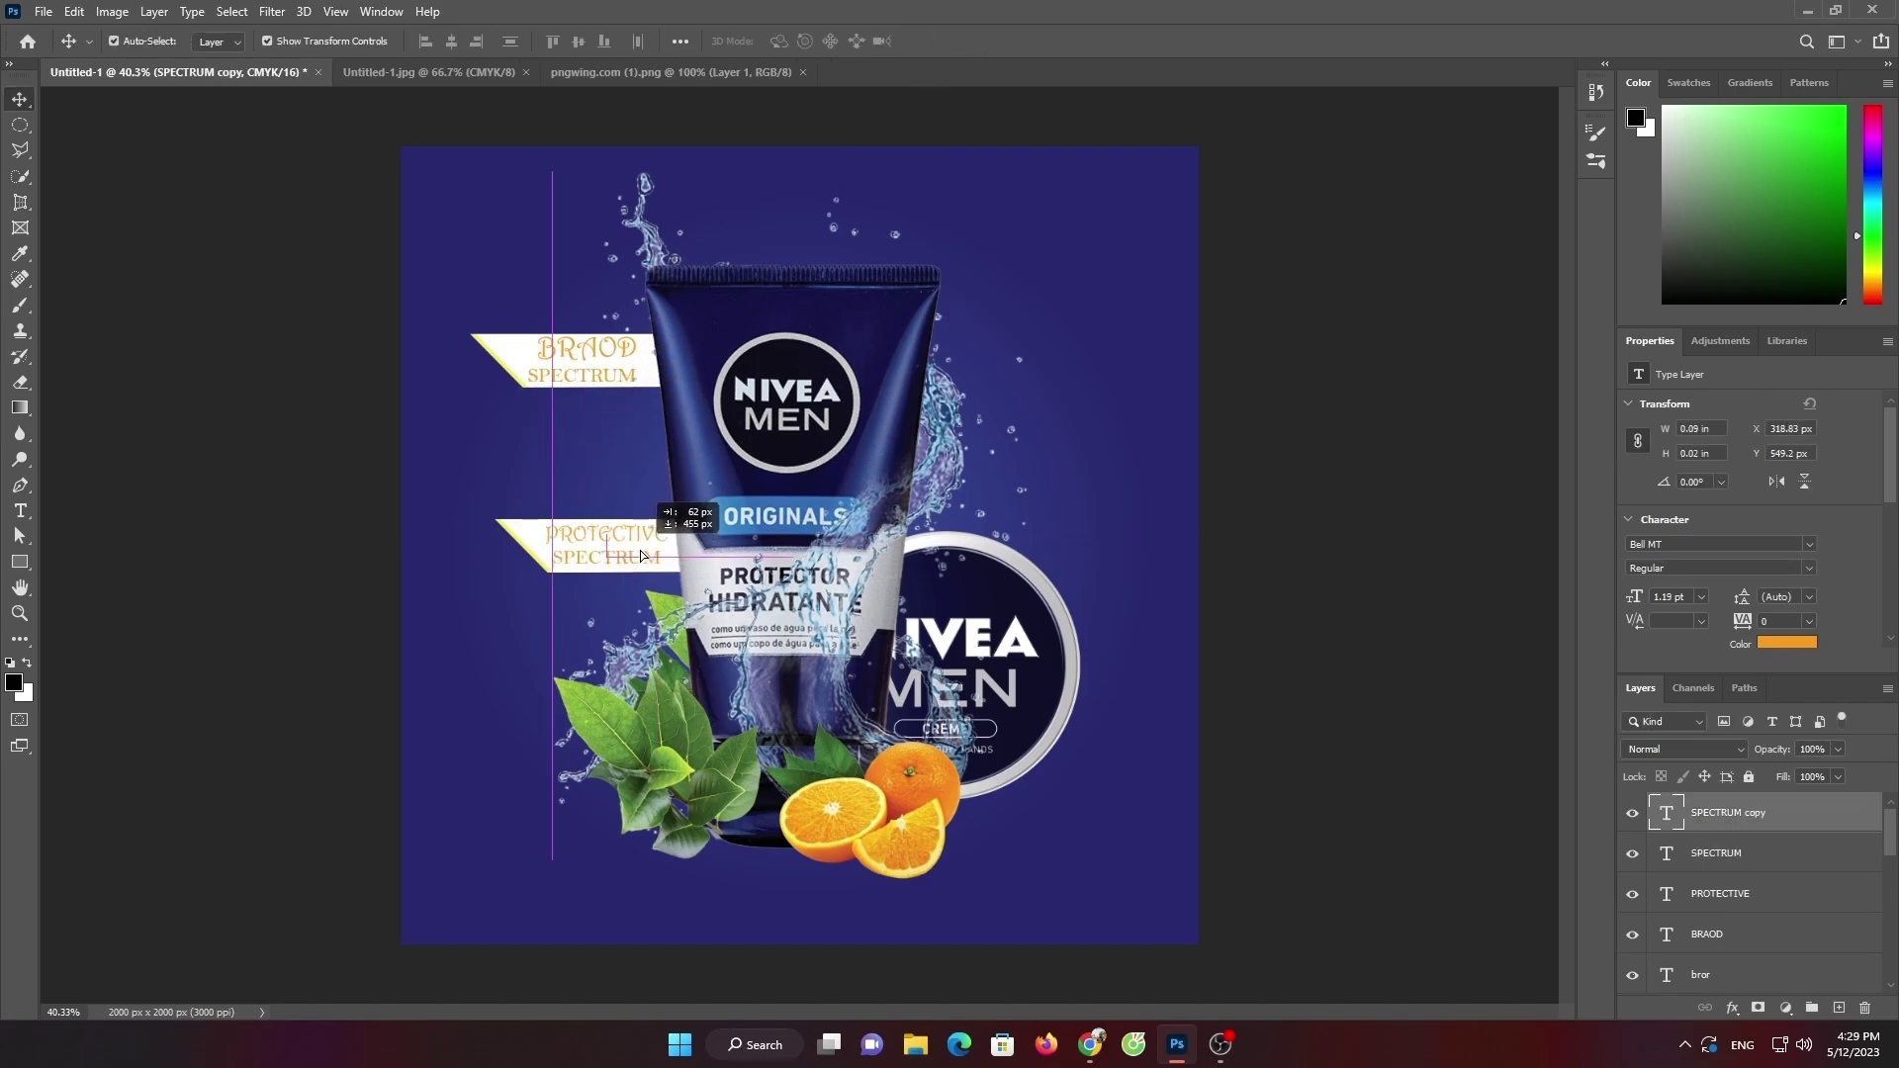
pyautogui.press('t')
pyautogui.doubleClick(654, 555)
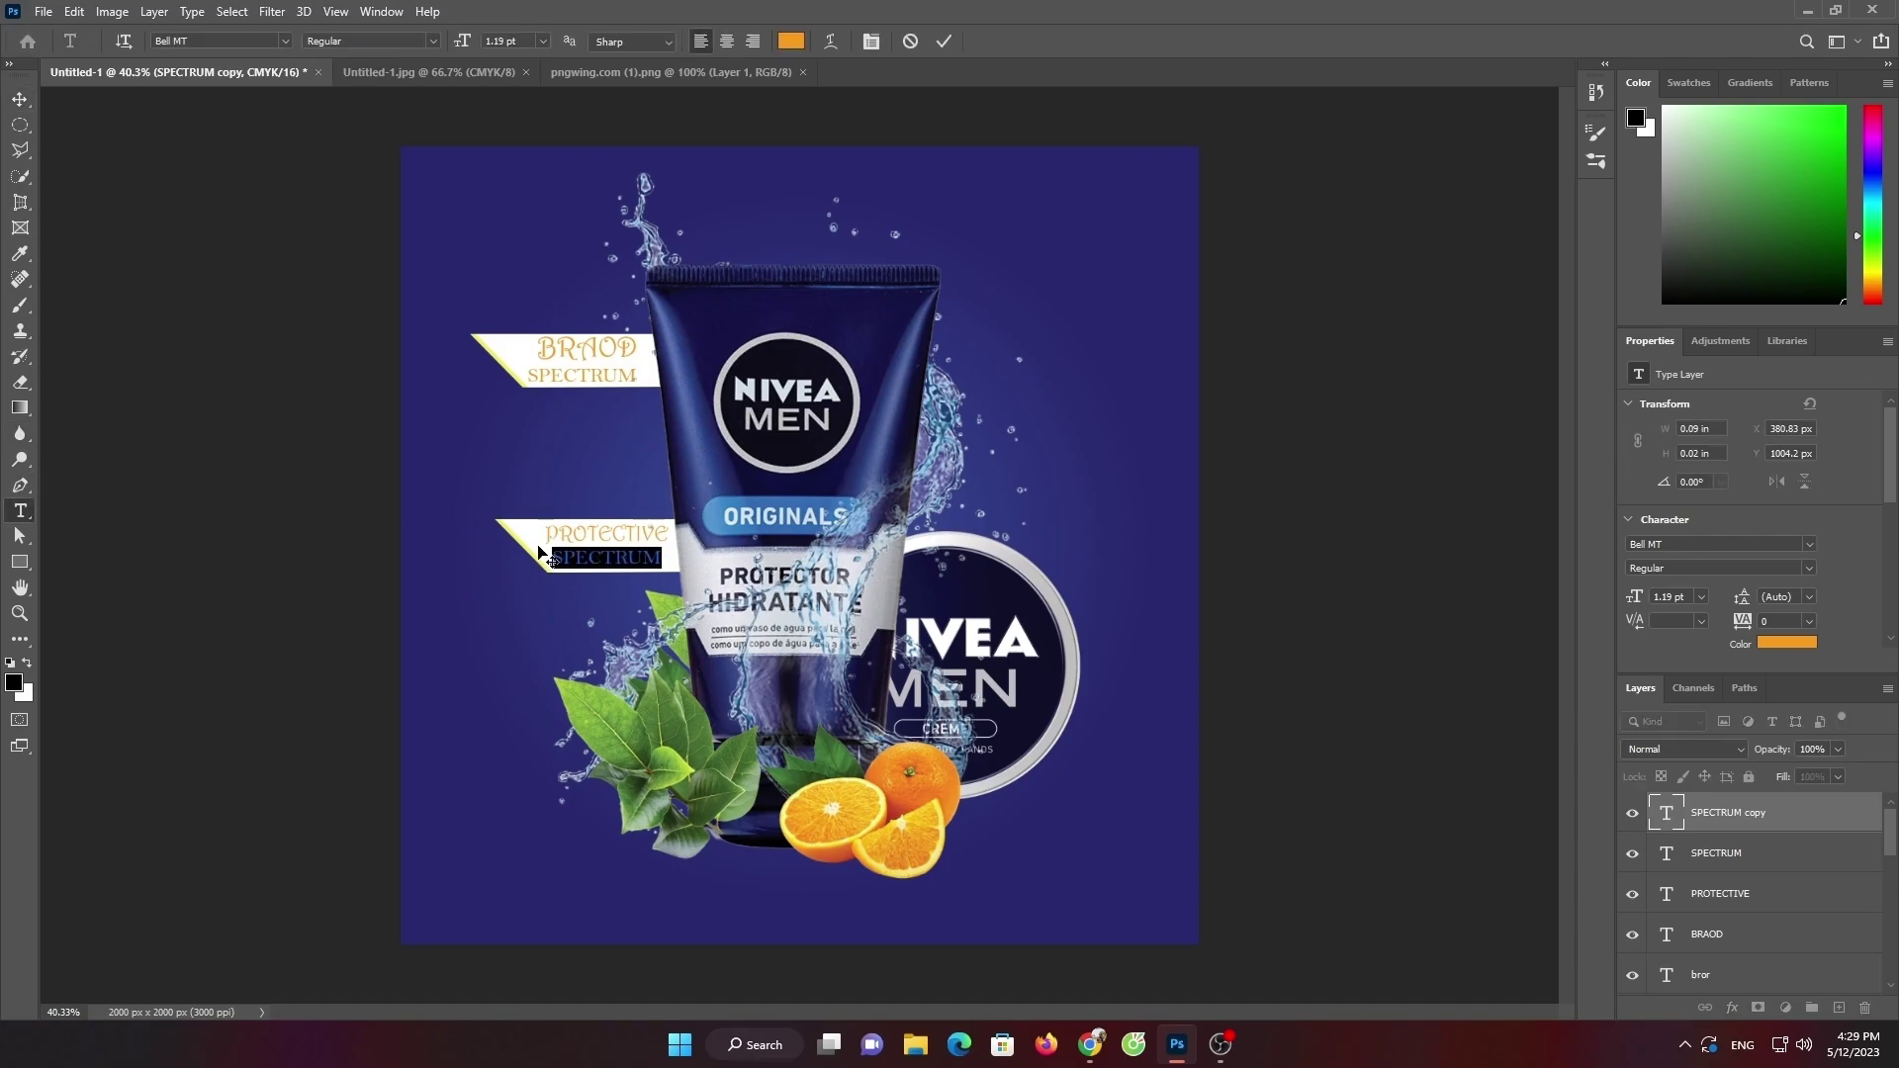
pyautogui.press('BackSpace')
pyautogui.write('LOTION')
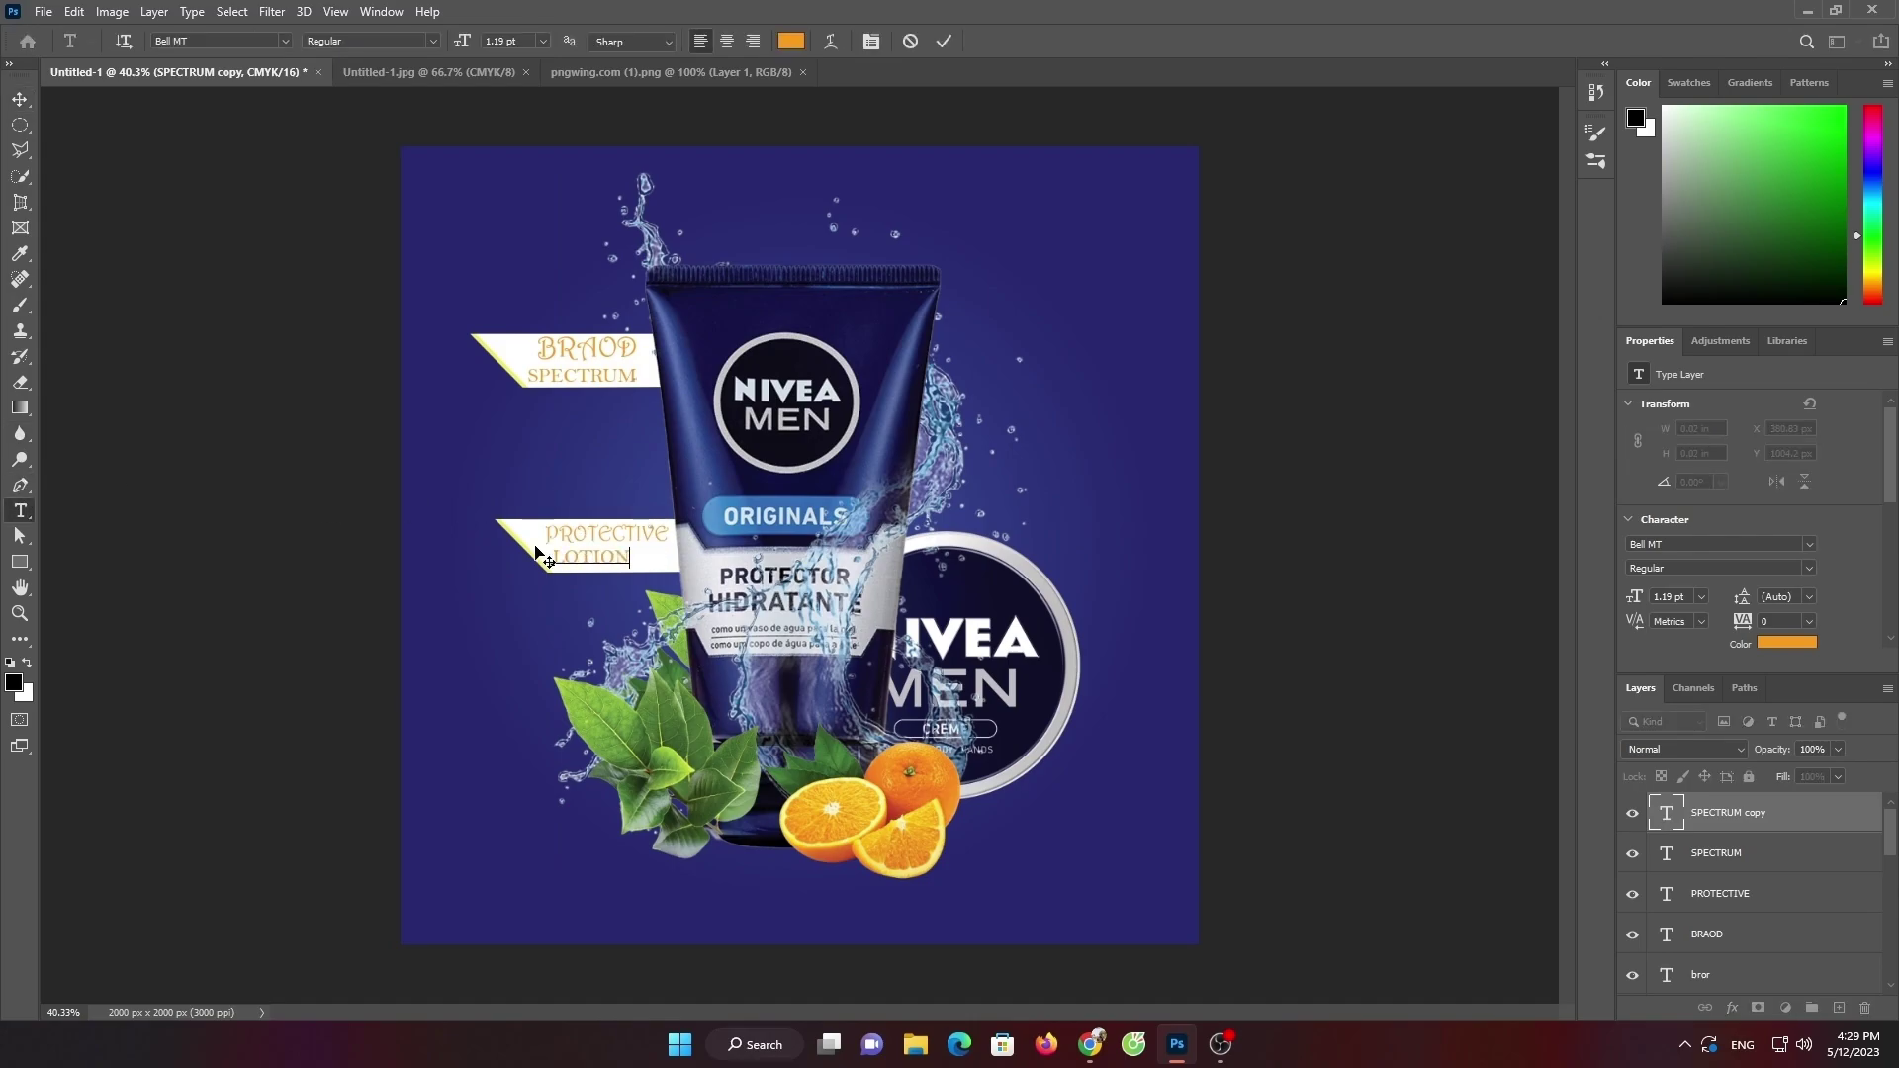
# Add a text layer with the pasted caption 'A submission from New Hampshire, U.S. says'
pyautogui.click(671, 903)
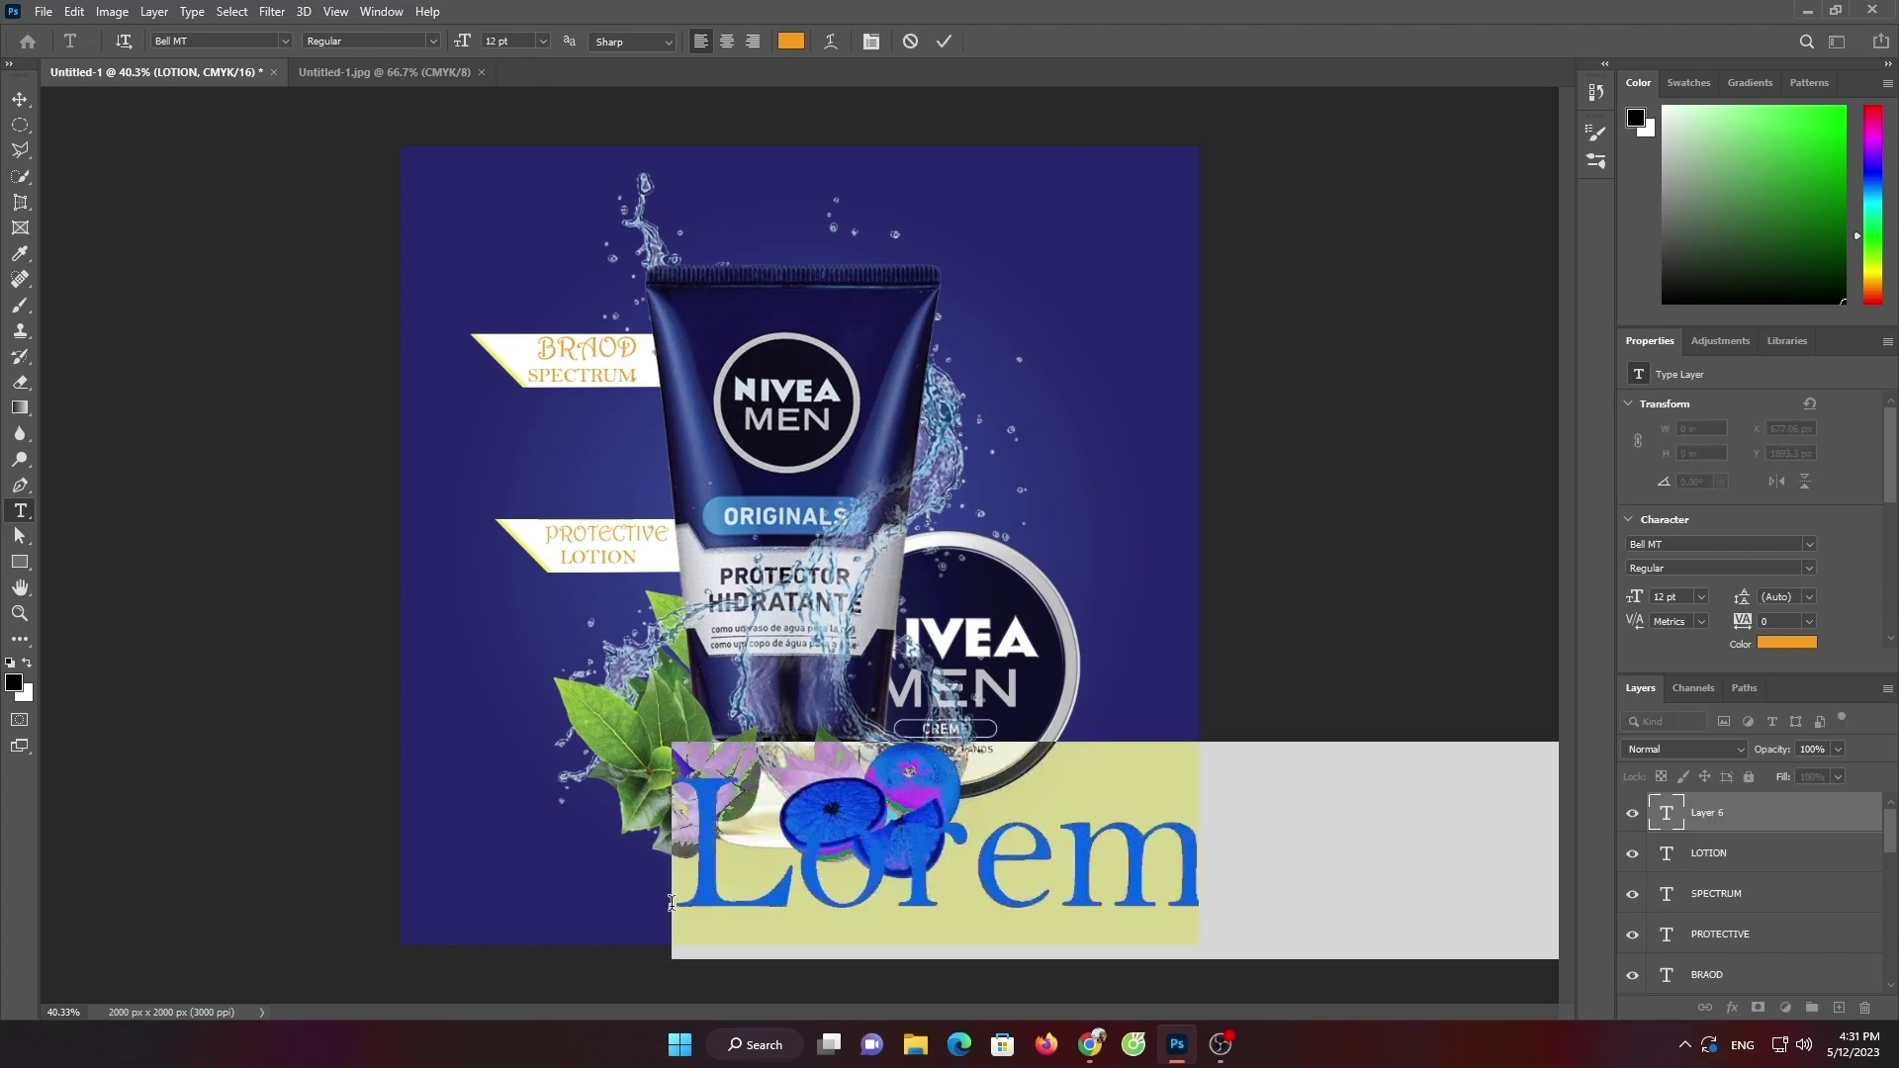
pyautogui.press('BackSpace')
pyautogui.rightClick(681, 890)
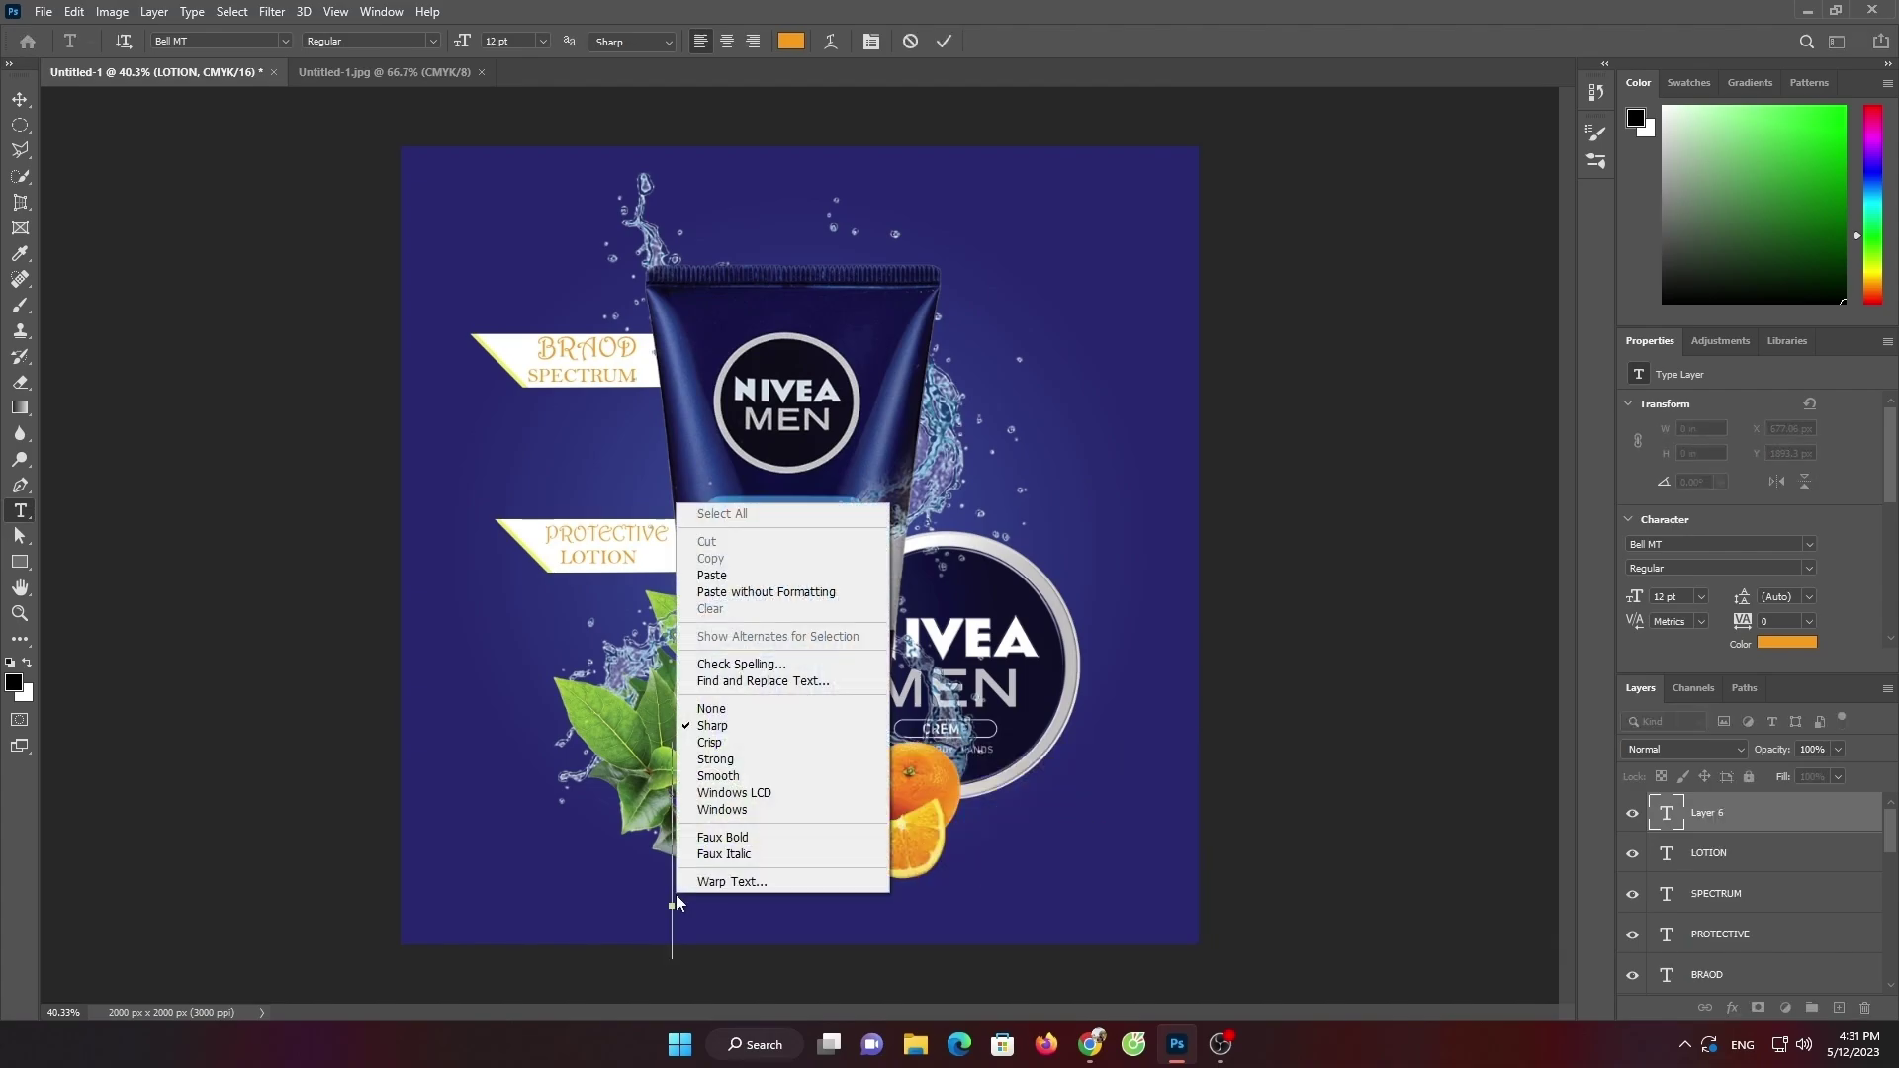
pyautogui.click(741, 528)
pyautogui.click(945, 40)
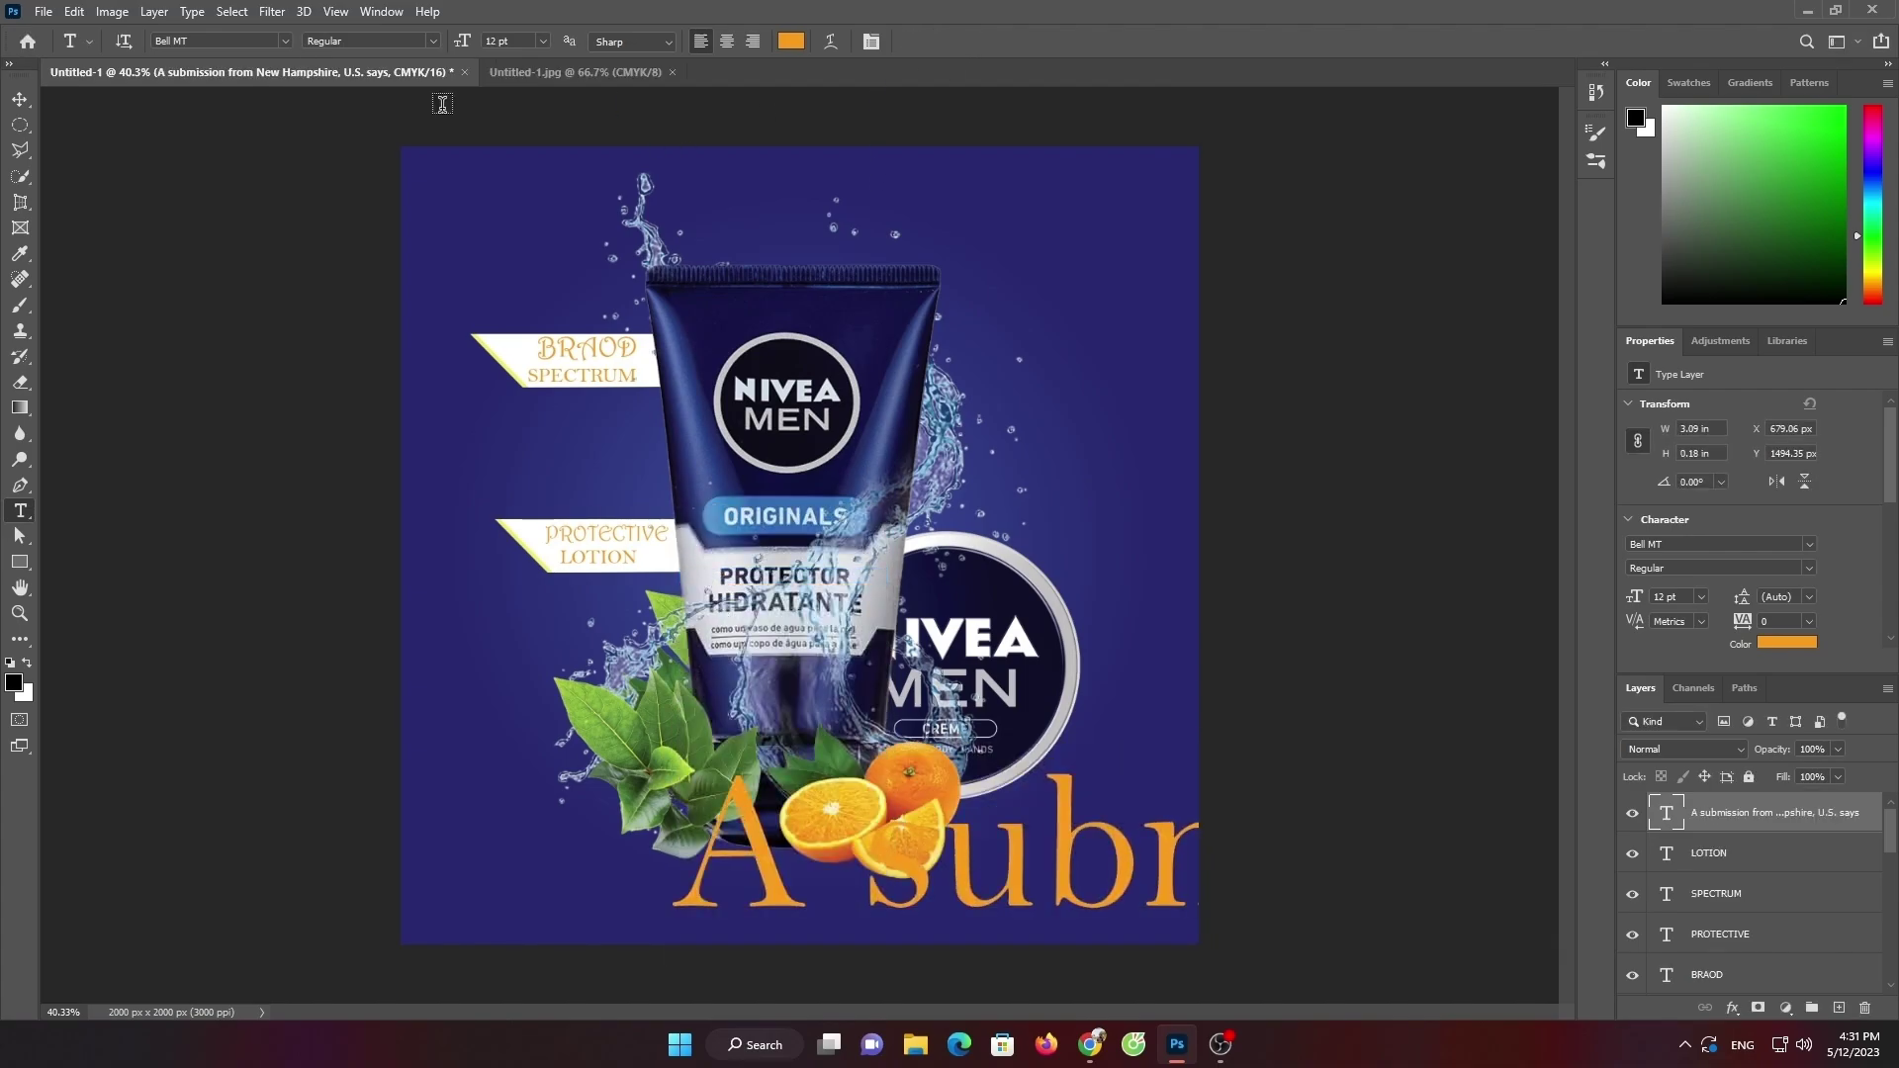
# Shrink the caption and centre it along the bottom of the canvas
pyautogui.click(24, 103)
pyautogui.moveTo(817, 851); pyautogui.dragTo(545, 762)
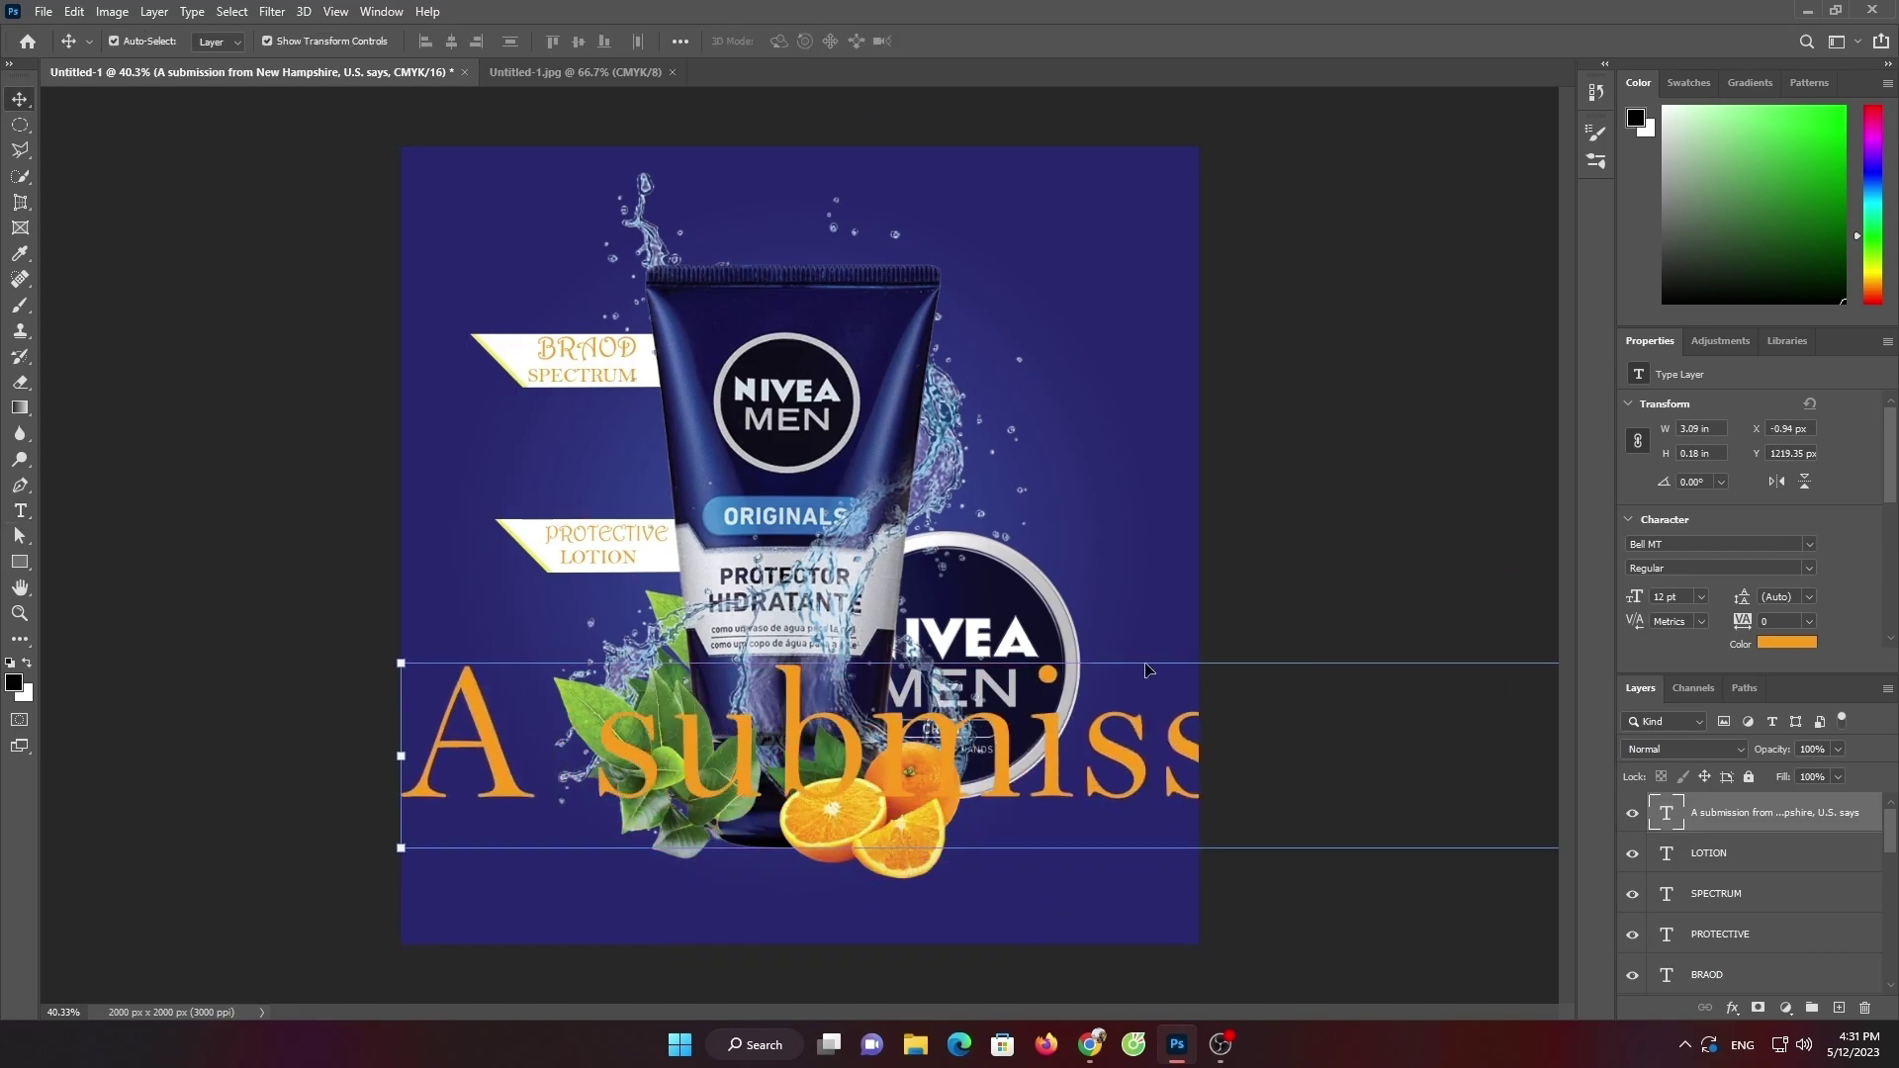
pyautogui.hotkey('ctrl', 't')
pyautogui.moveTo(400, 663)
pyautogui.mouseDown()
pyautogui.moveTo(449, 639)
pyautogui.moveTo(600, 703)
pyautogui.moveTo(30, 657)
pyautogui.mouseUp()
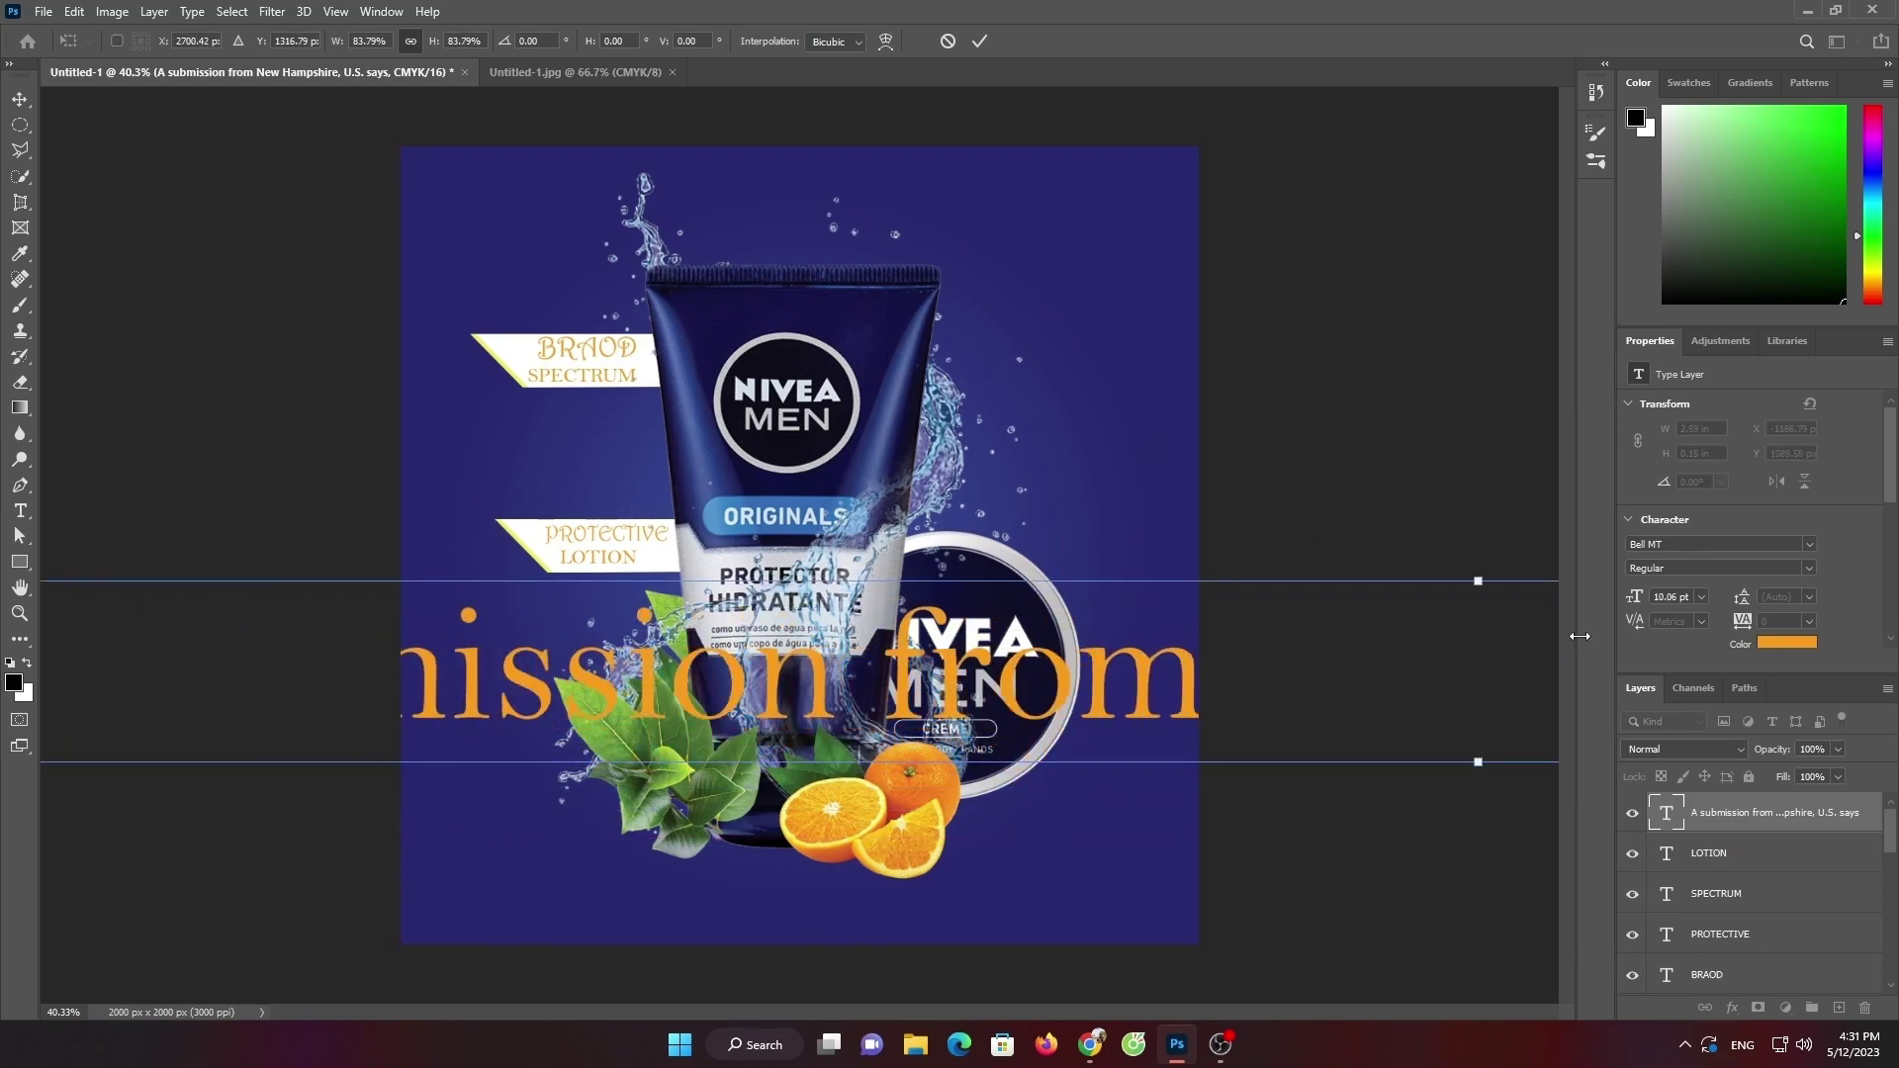
pyautogui.moveTo(1479, 575); pyautogui.dragTo(1478, 670)
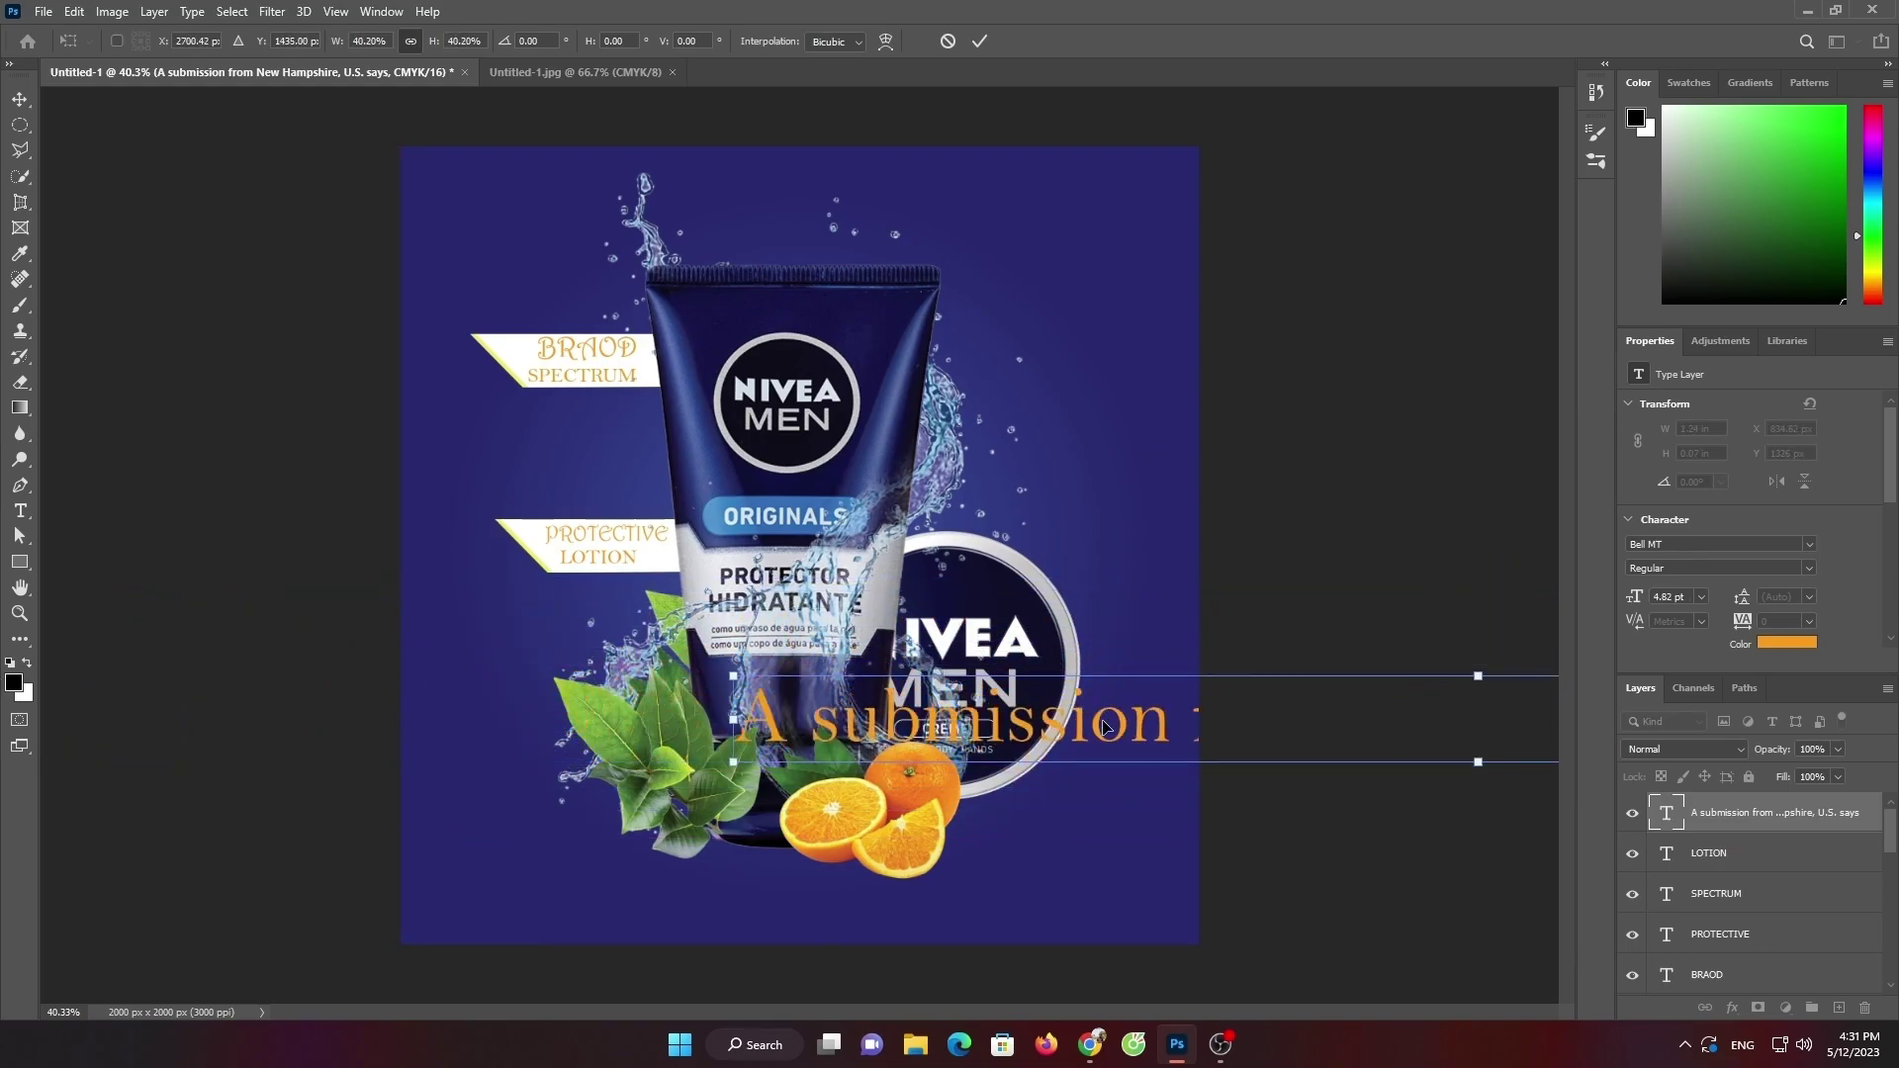
pyautogui.moveTo(1108, 727); pyautogui.dragTo(826, 870)
pyautogui.moveTo(922, 835); pyautogui.dragTo(306, 500)
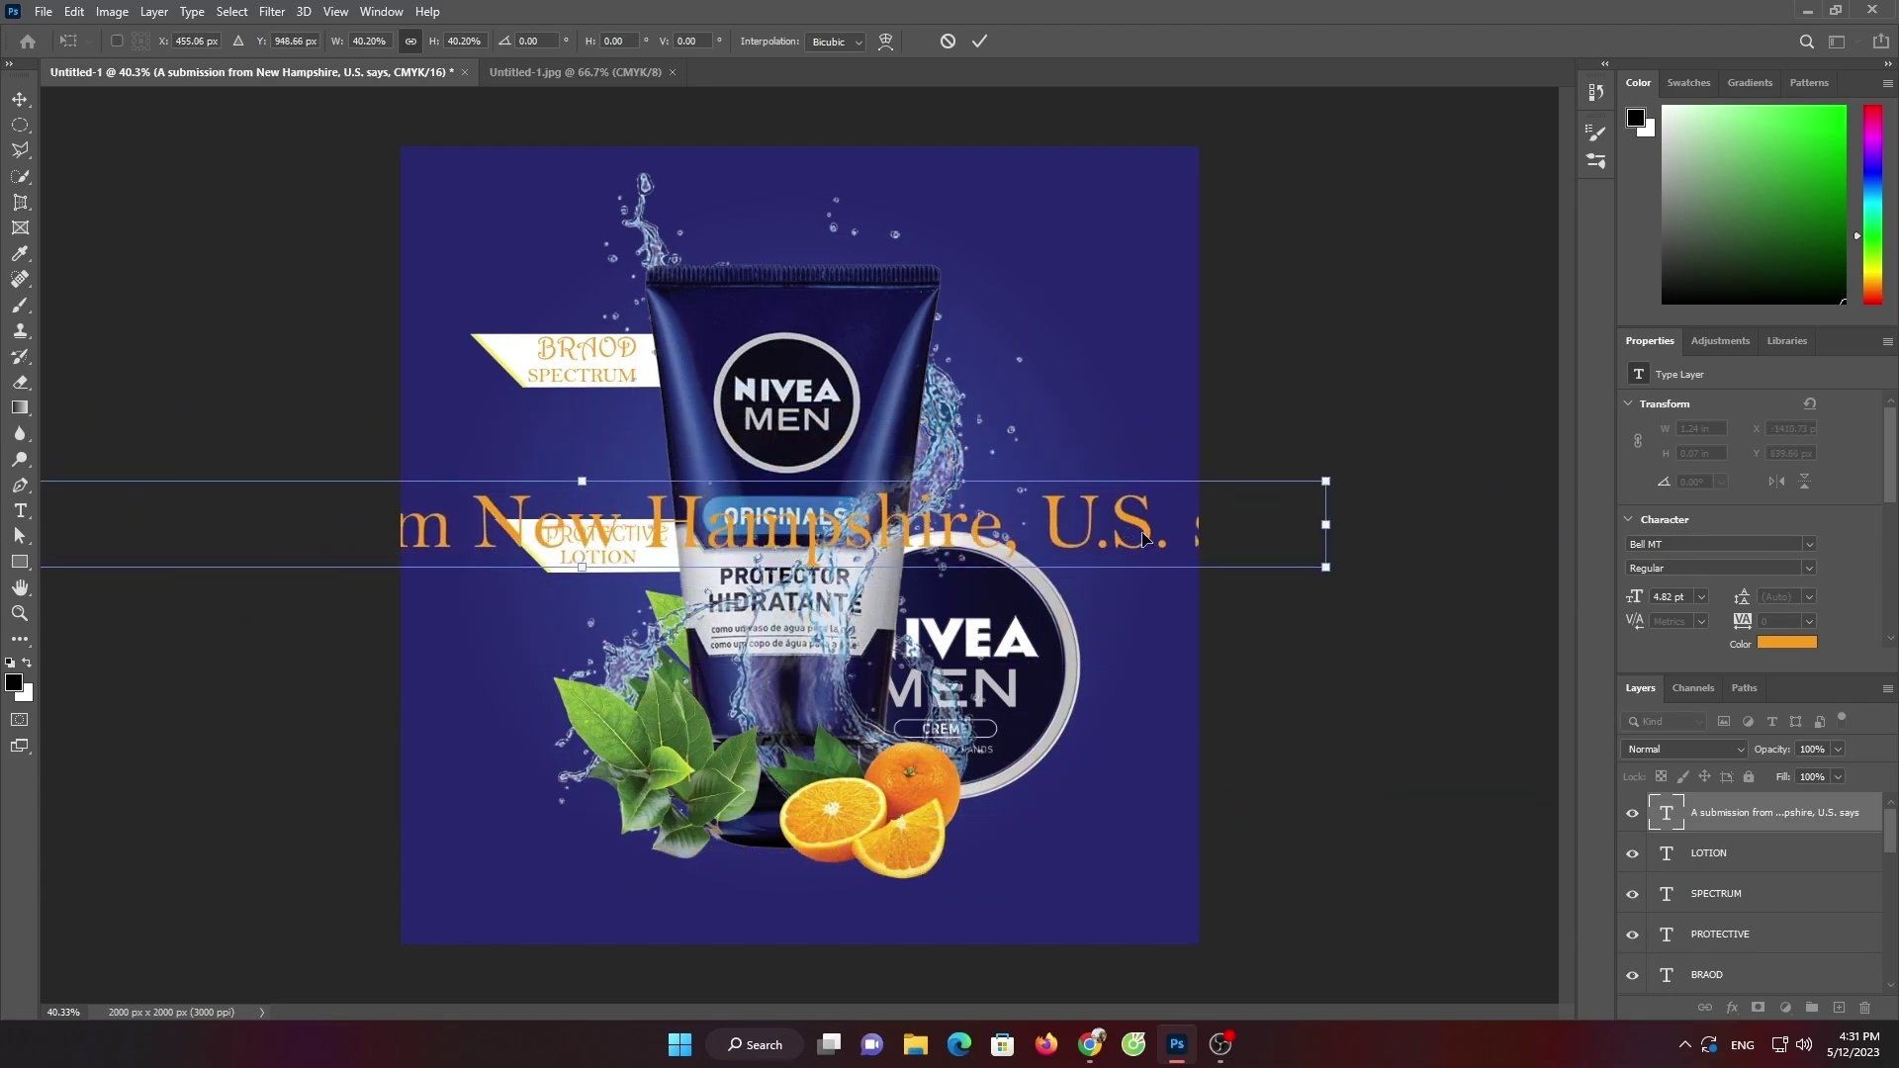
pyautogui.moveTo(1326, 526); pyautogui.dragTo(600, 525)
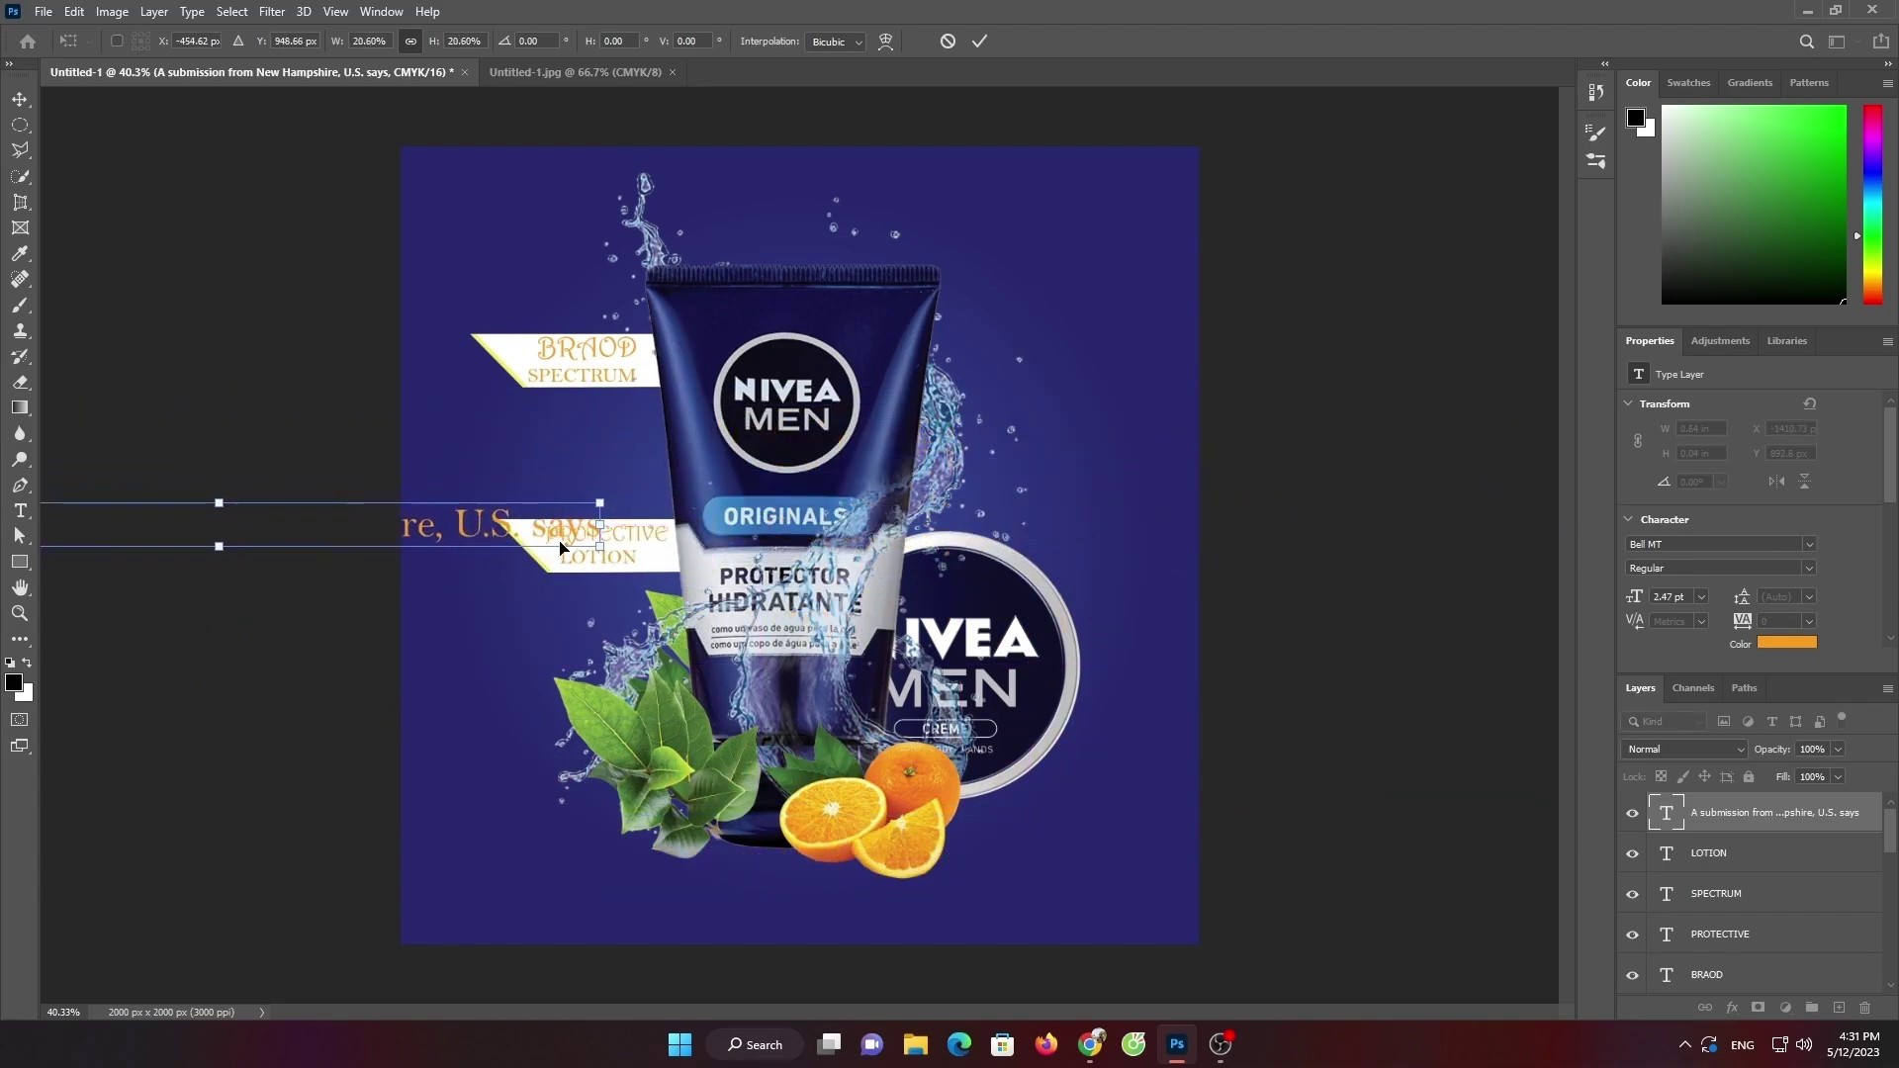
pyautogui.moveTo(461, 527); pyautogui.dragTo(1056, 899)
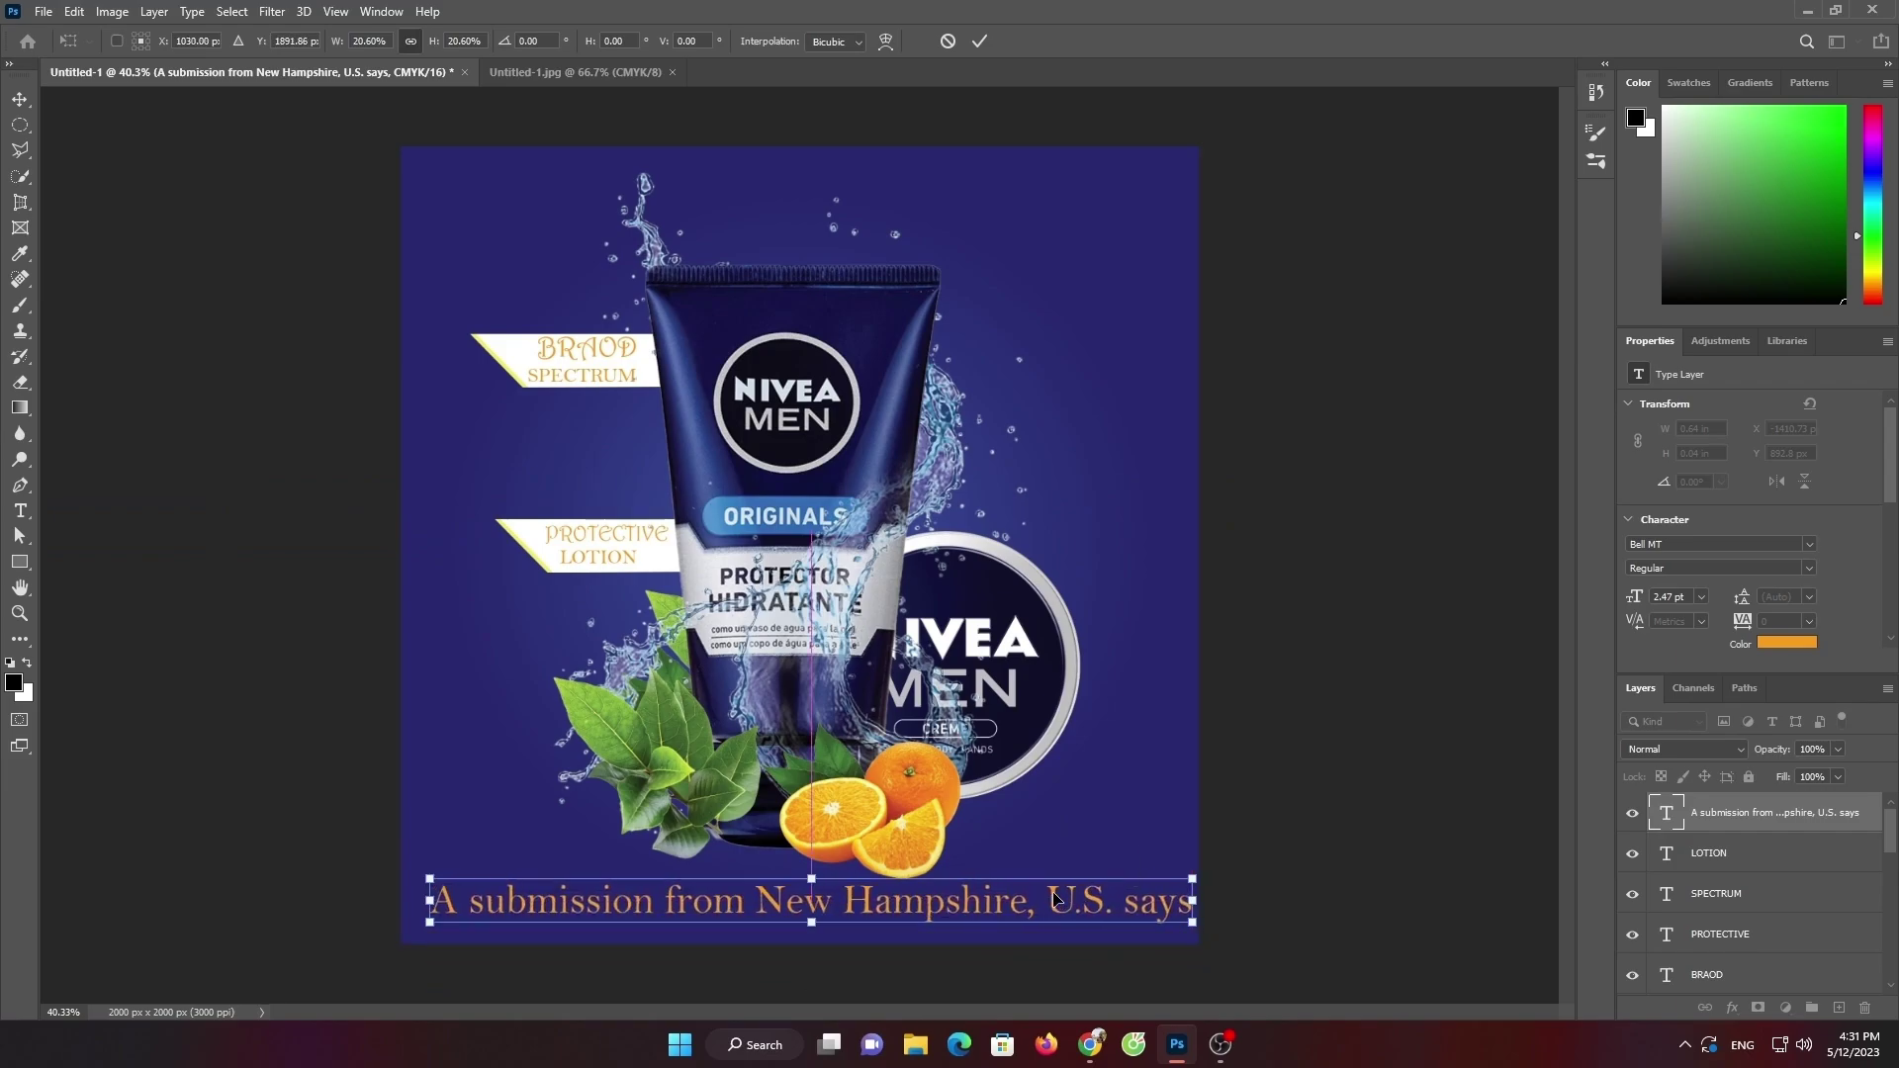
pyautogui.moveTo(1191, 922)
pyautogui.mouseDown()
pyautogui.moveTo(822, 901)
pyautogui.moveTo(908, 923)
pyautogui.mouseUp()
# Commit the caption resize and browse File > Open to D:\photo from chrome for design
pyautogui.click(979, 40)
pyautogui.click(944, 175)
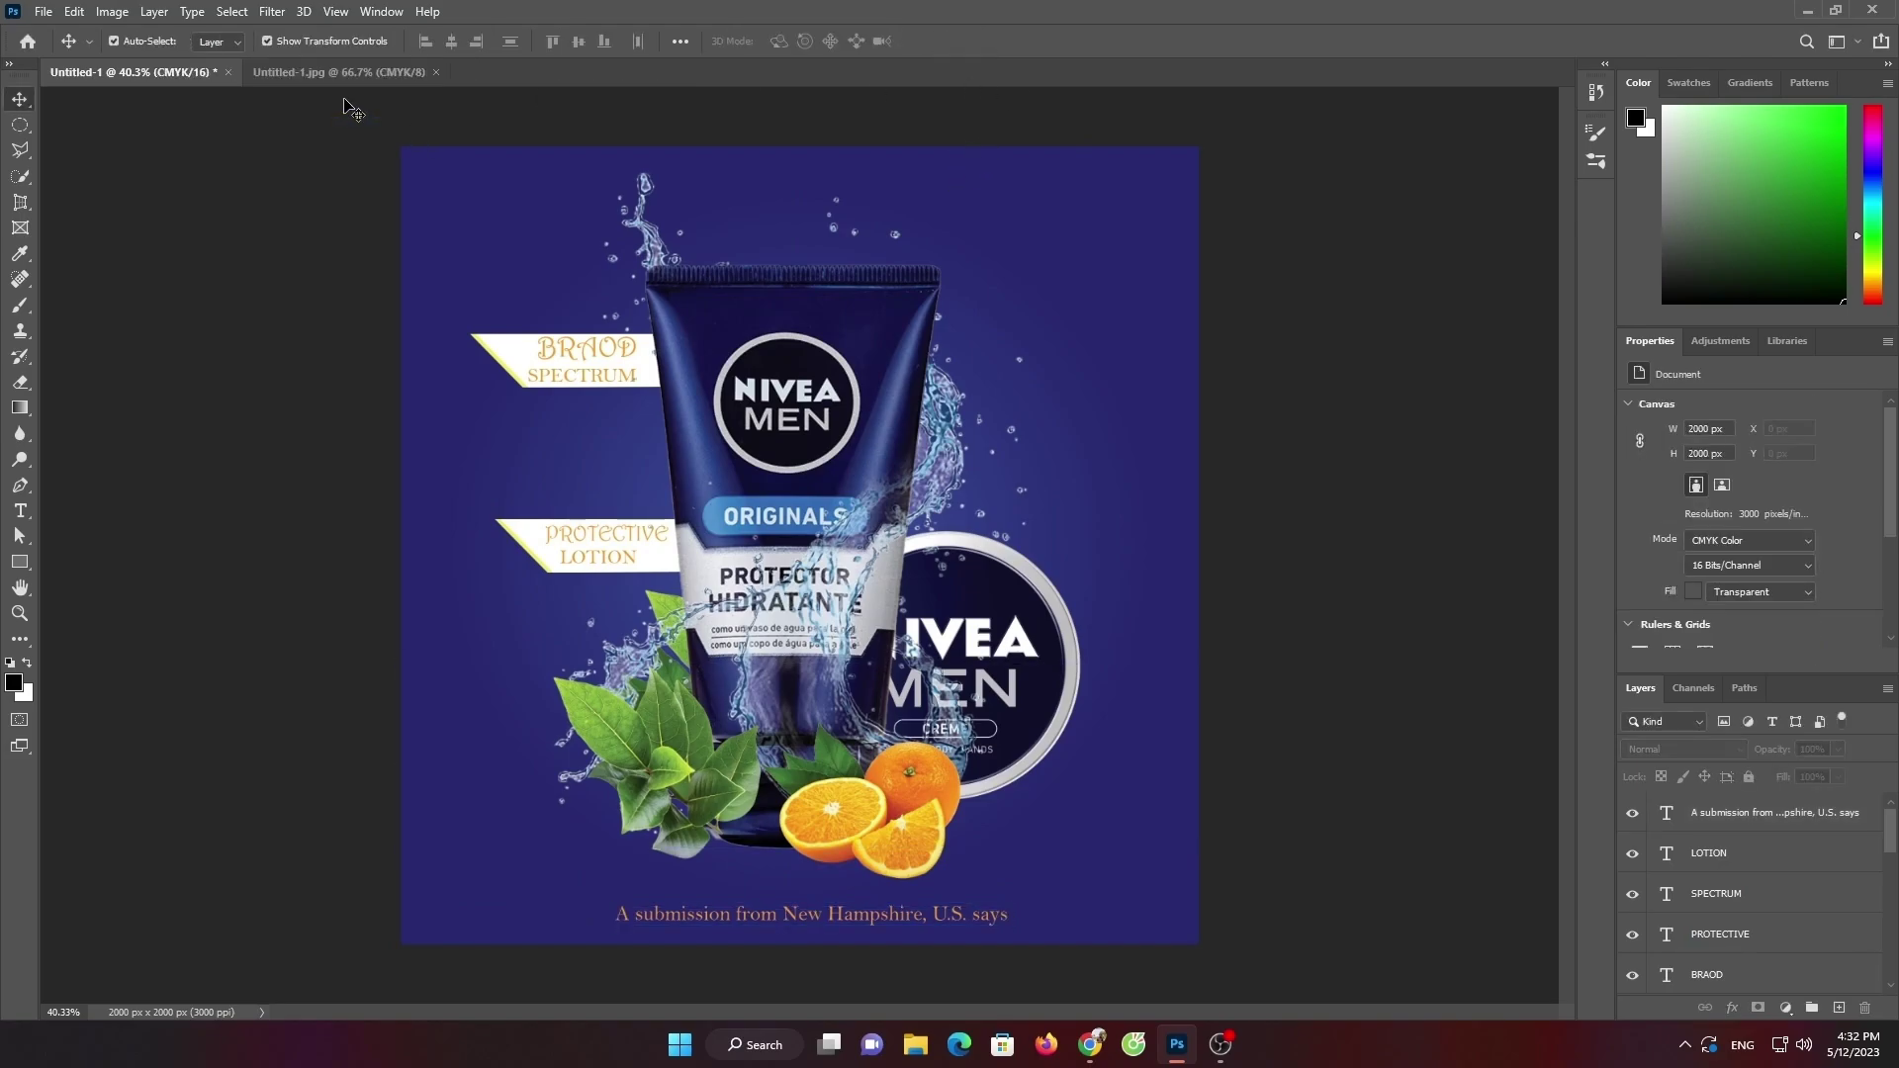
pyautogui.click(43, 11)
pyautogui.click(59, 54)
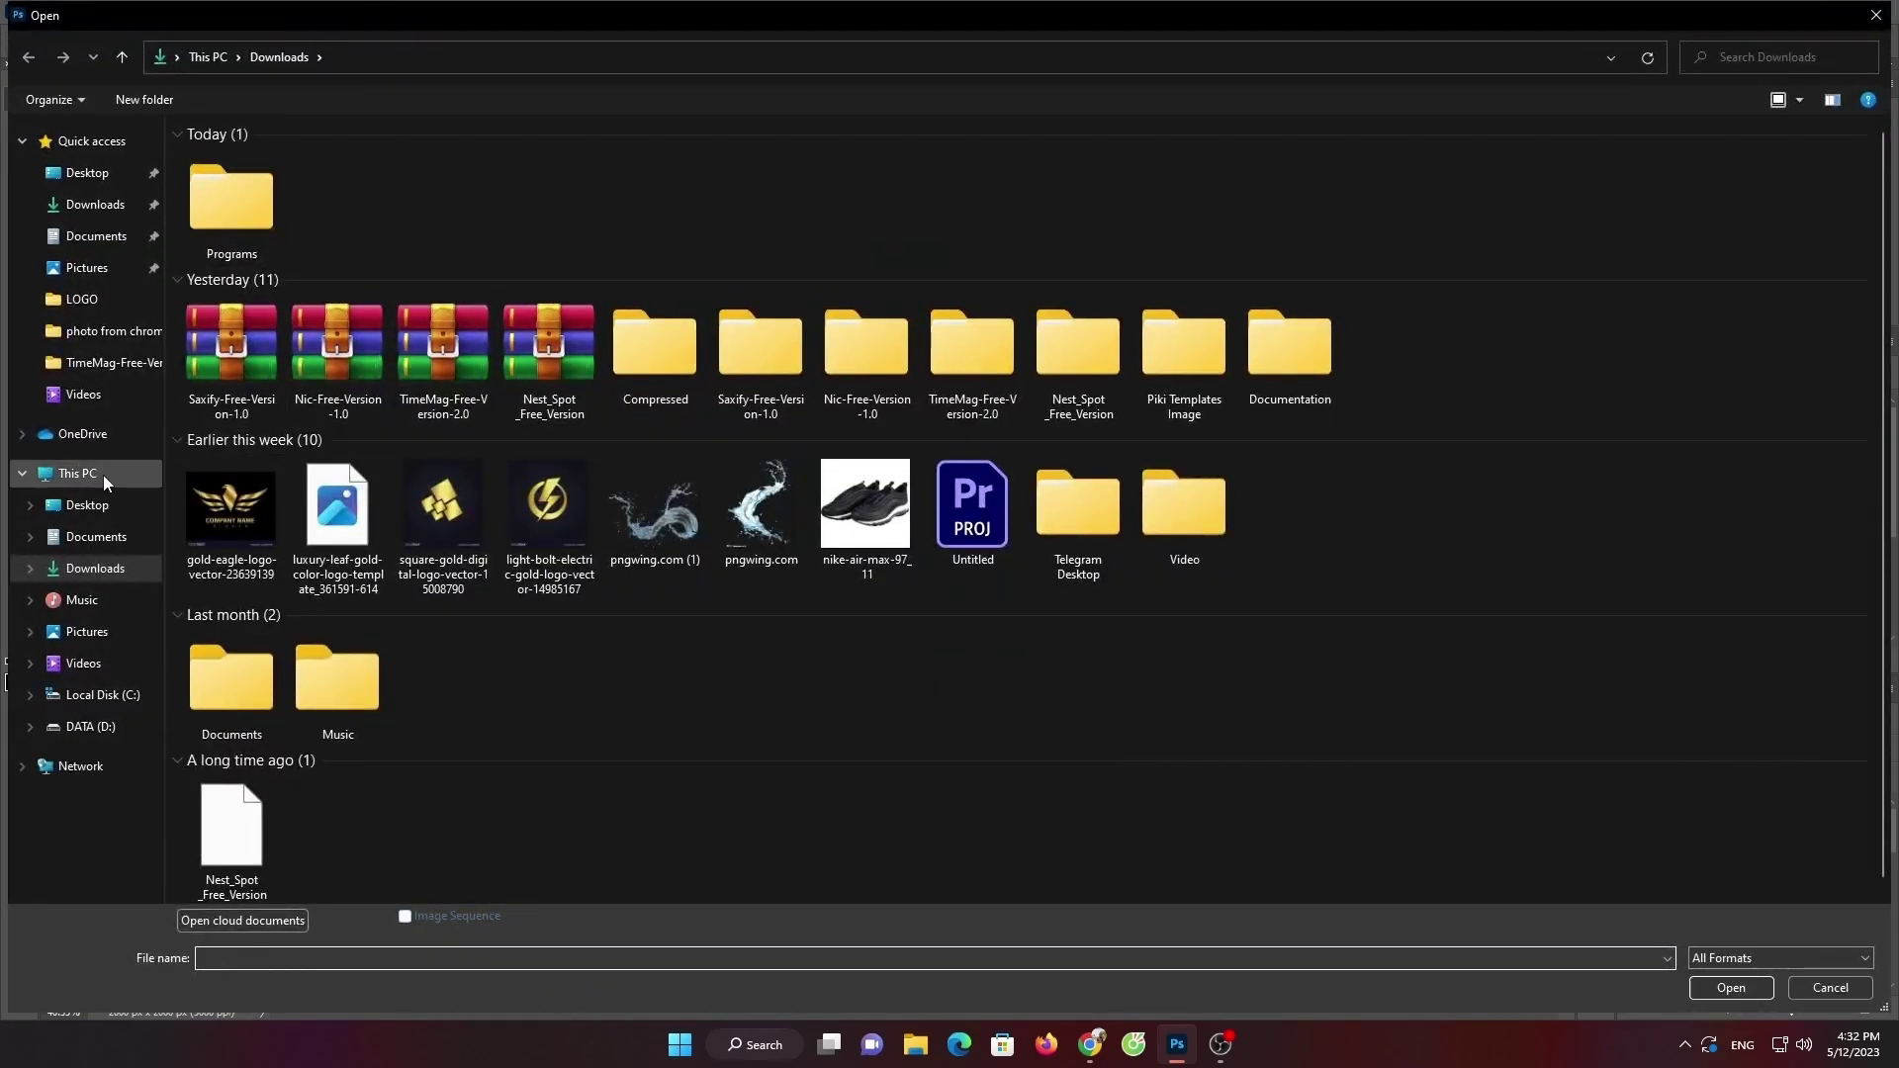
pyautogui.click(104, 477)
pyautogui.doubleClick(554, 277)
pyautogui.doubleClick(356, 221)
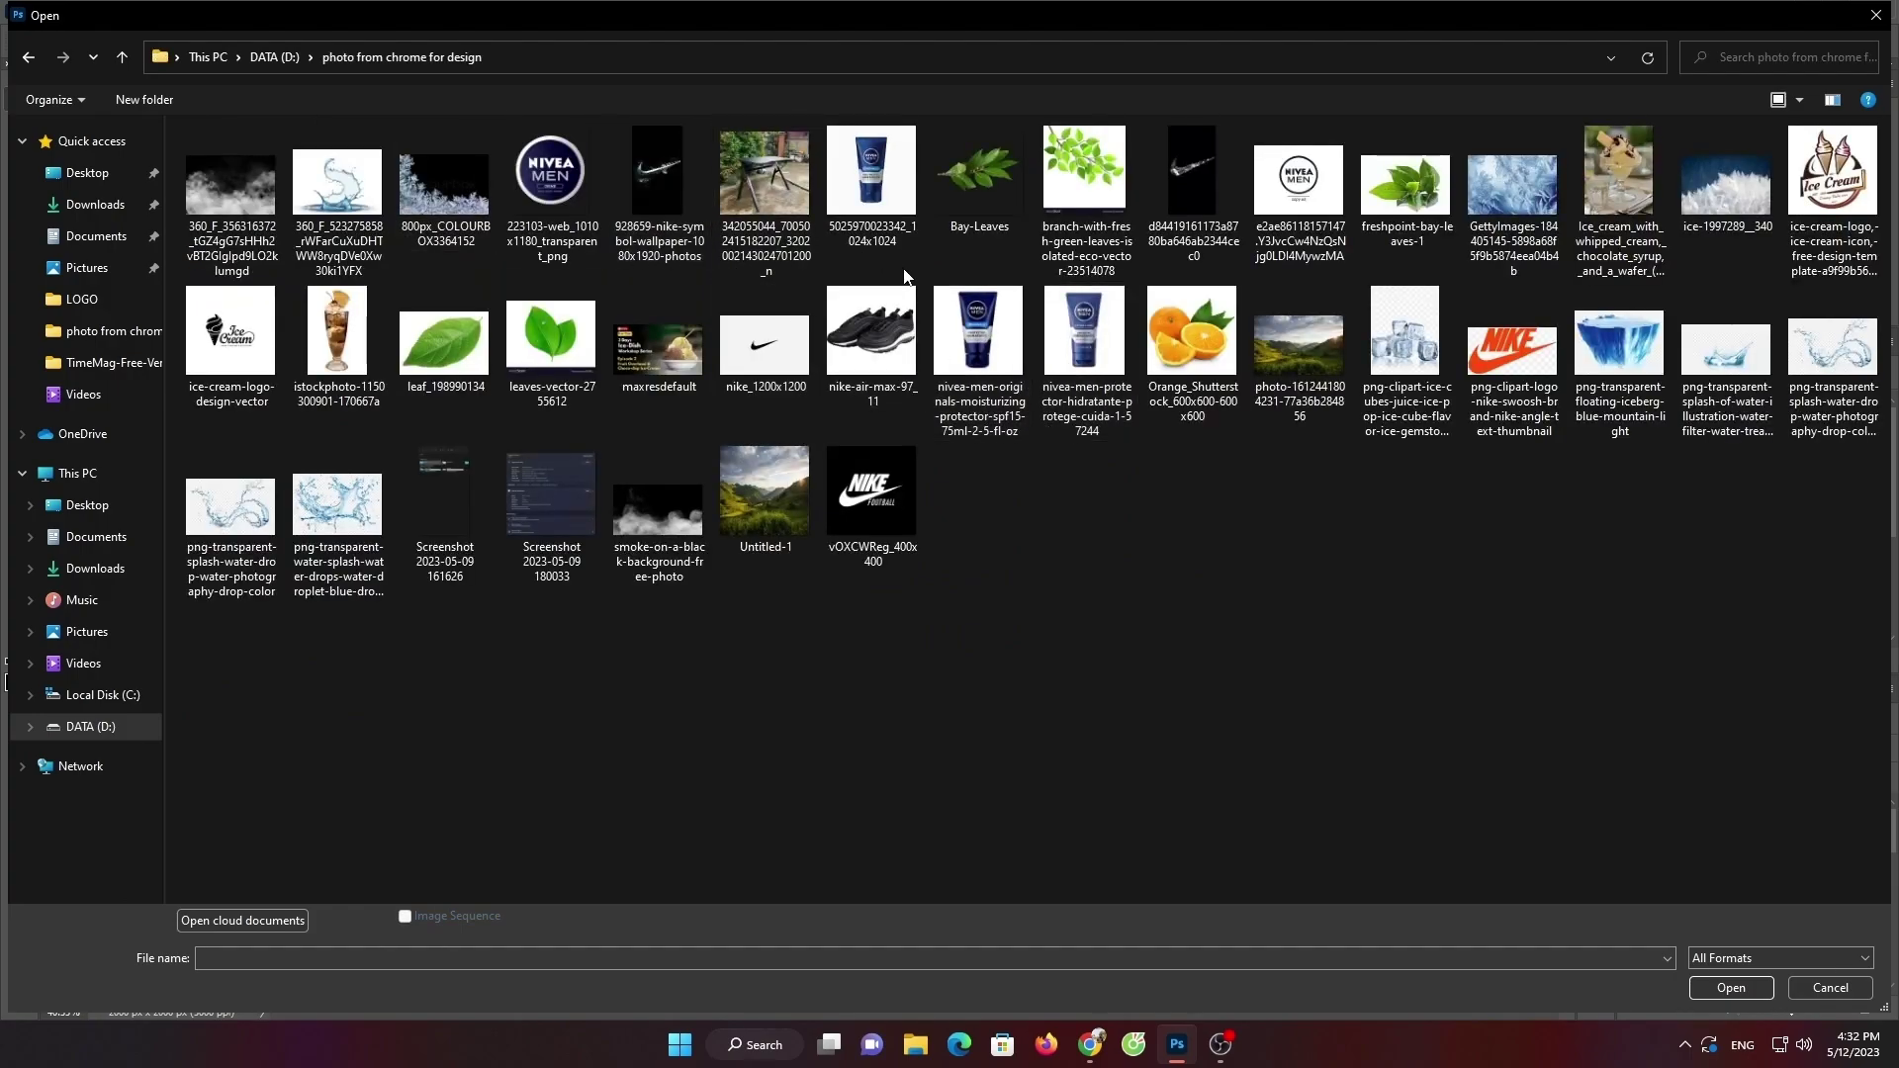
# Open the NIVEA MEN tin PNG and drag it onto the Untitled-1 ad
pyautogui.click(91, 204)
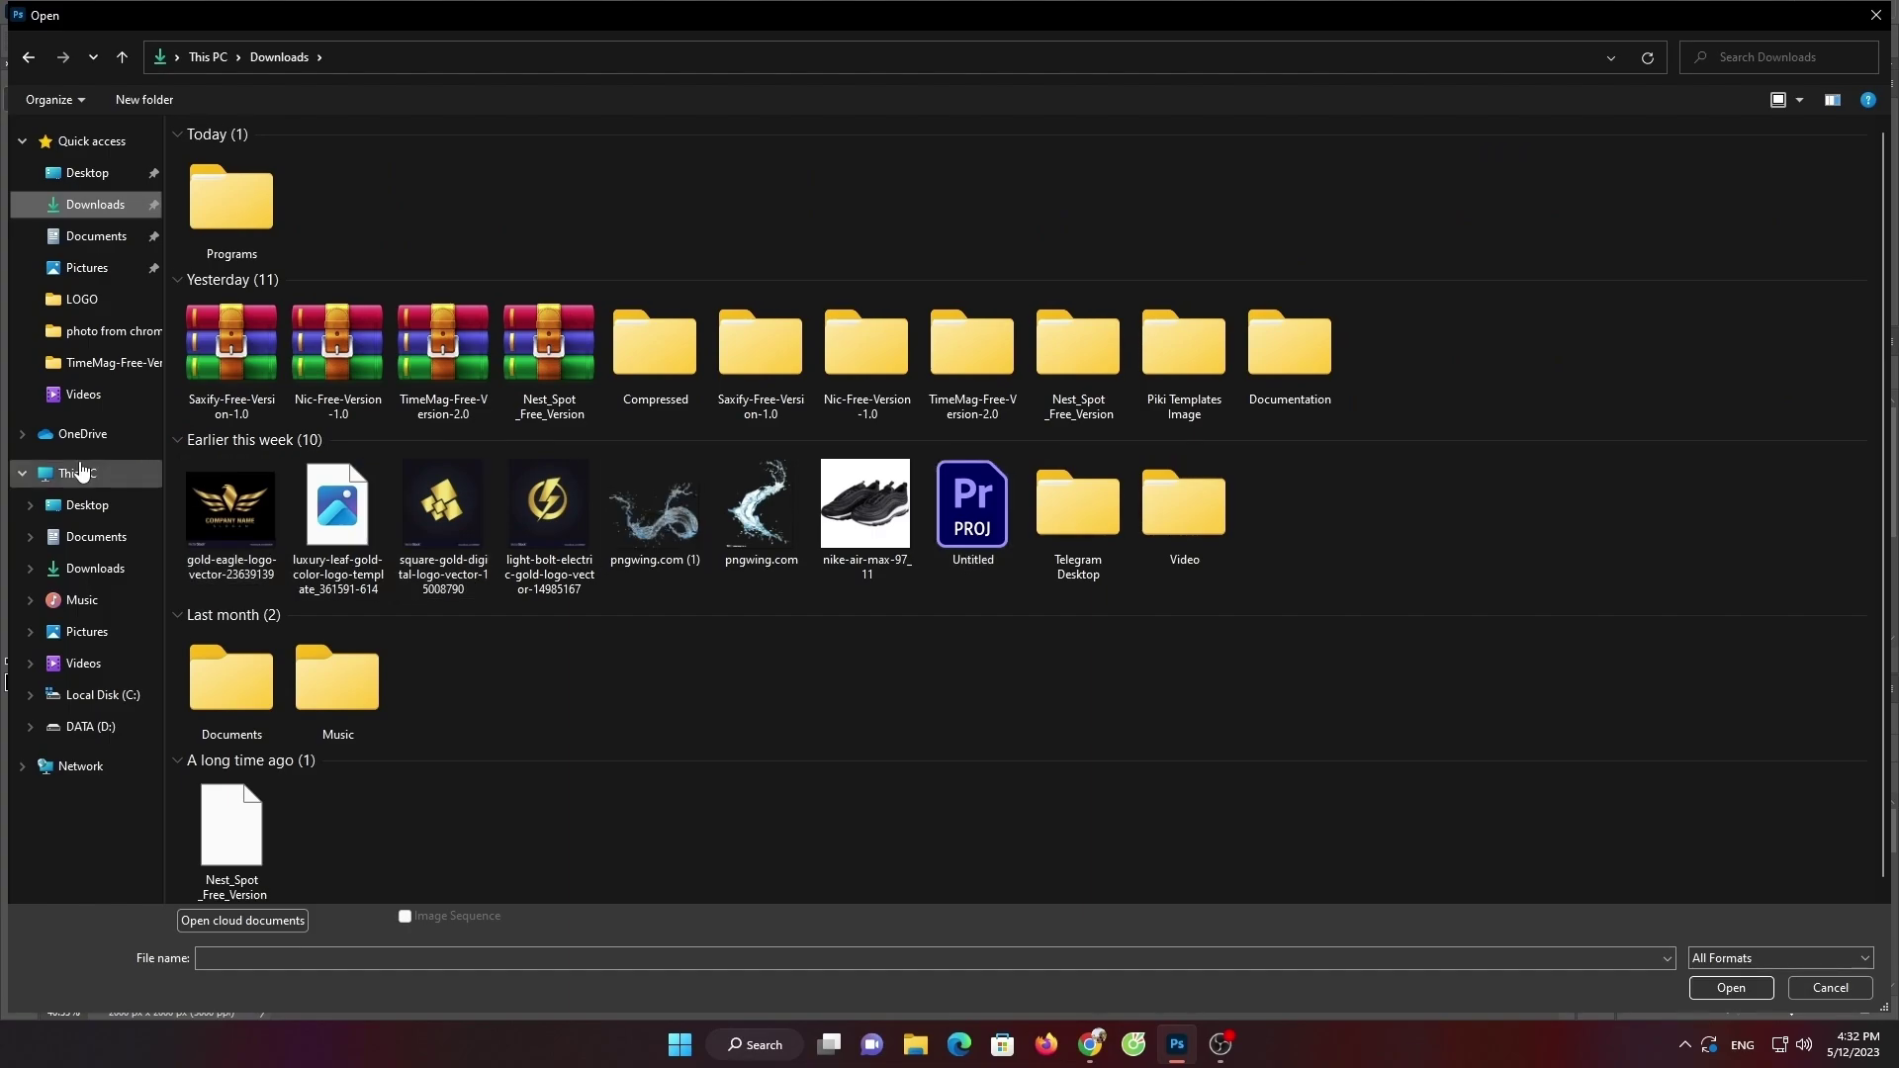
pyautogui.click(82, 470)
pyautogui.doubleClick(479, 270)
pyautogui.doubleClick(340, 209)
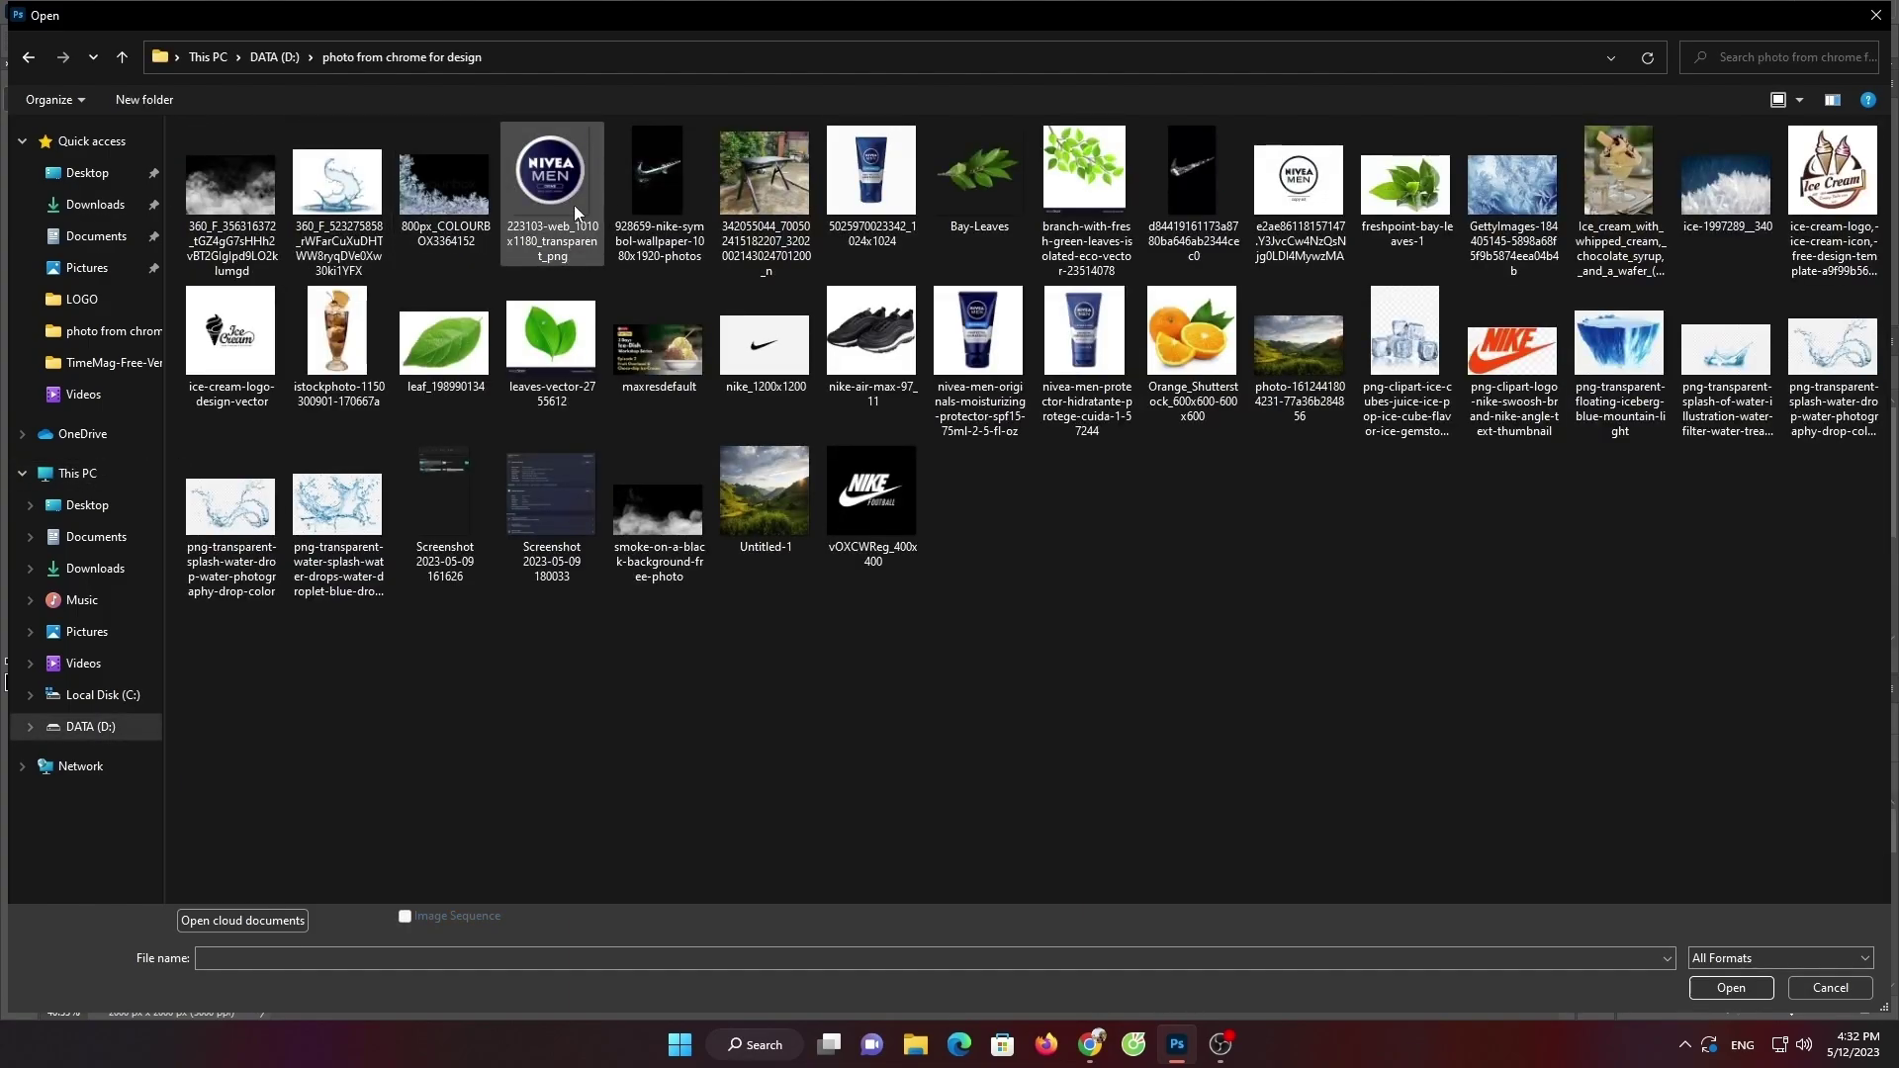
pyautogui.doubleClick(574, 205)
pyautogui.moveTo(768, 390)
pyautogui.mouseDown()
pyautogui.moveTo(199, 270)
pyautogui.moveTo(476, 782)
pyautogui.mouseUp()
# Place the tin and shrink it into the ad's bottom-left corner
pyautogui.click(926, 405)
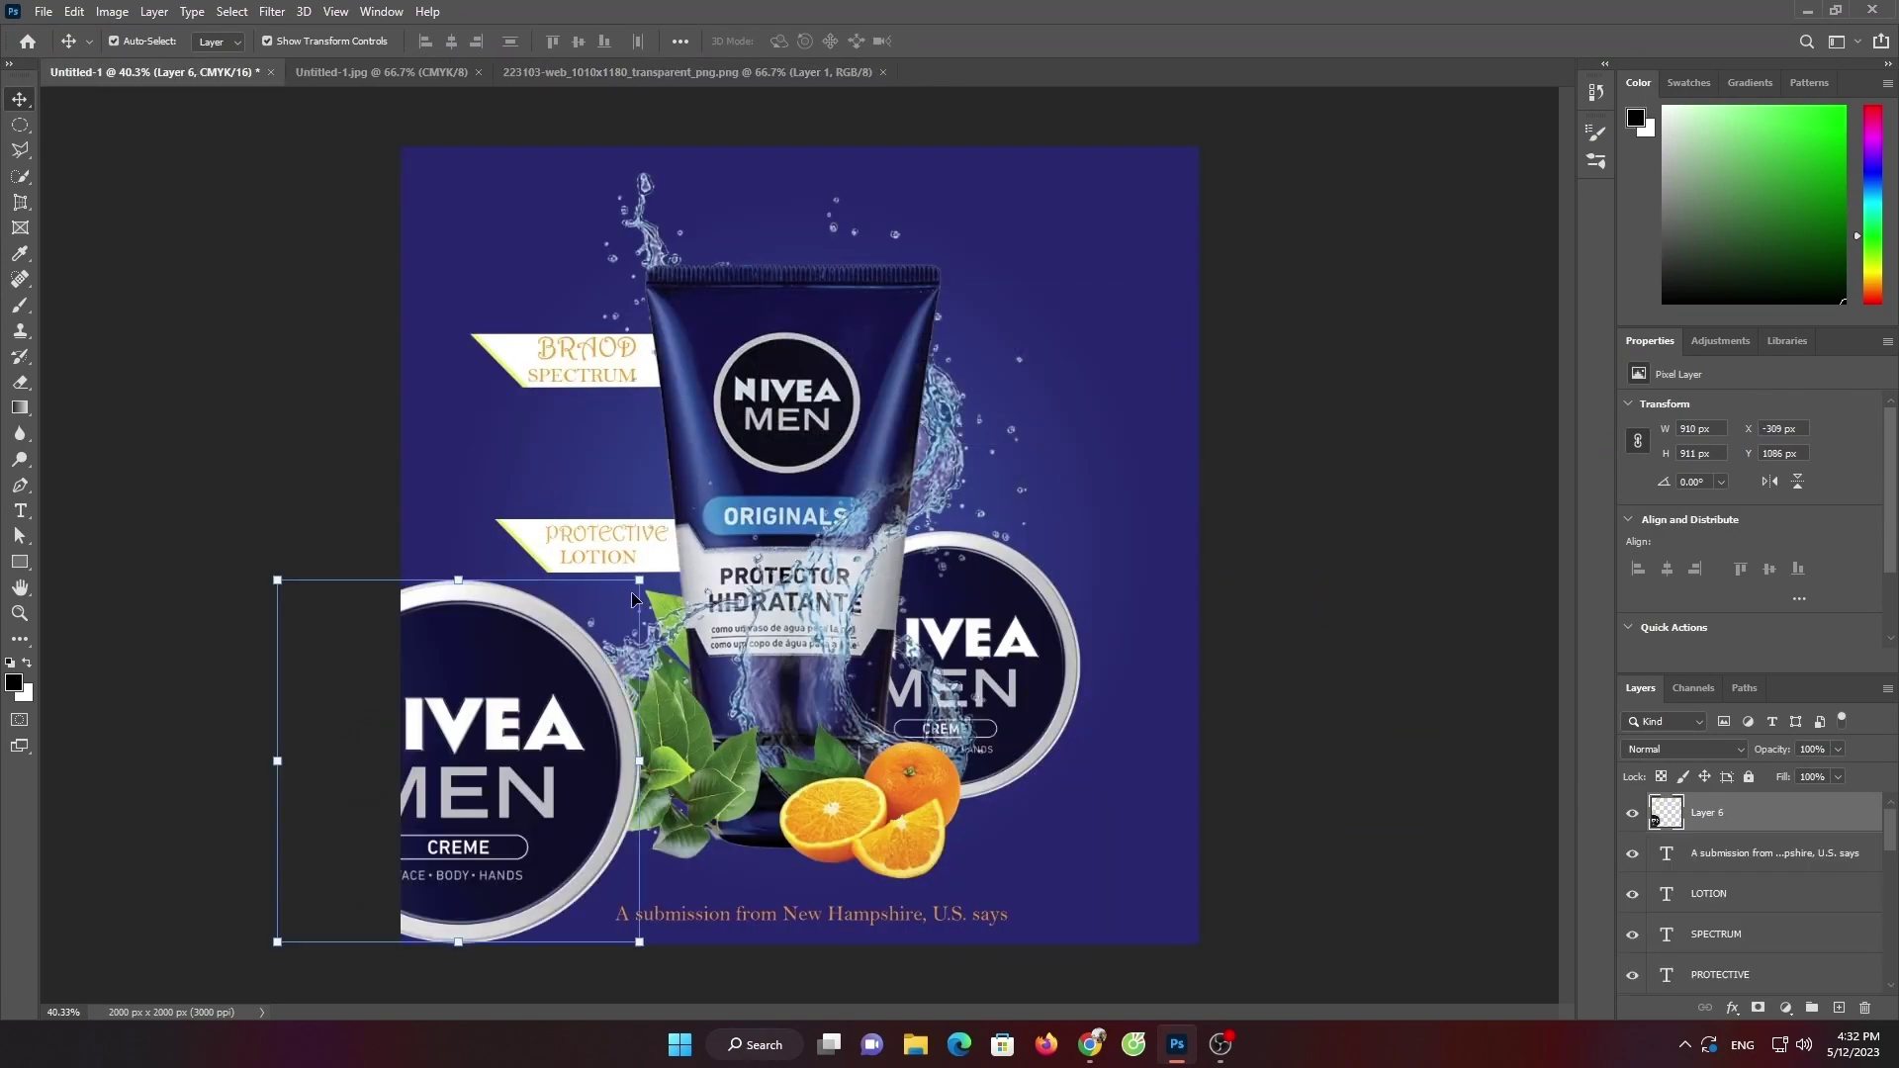
pyautogui.hotkey('ctrl', 't')
pyautogui.moveTo(639, 579); pyautogui.dragTo(467, 848)
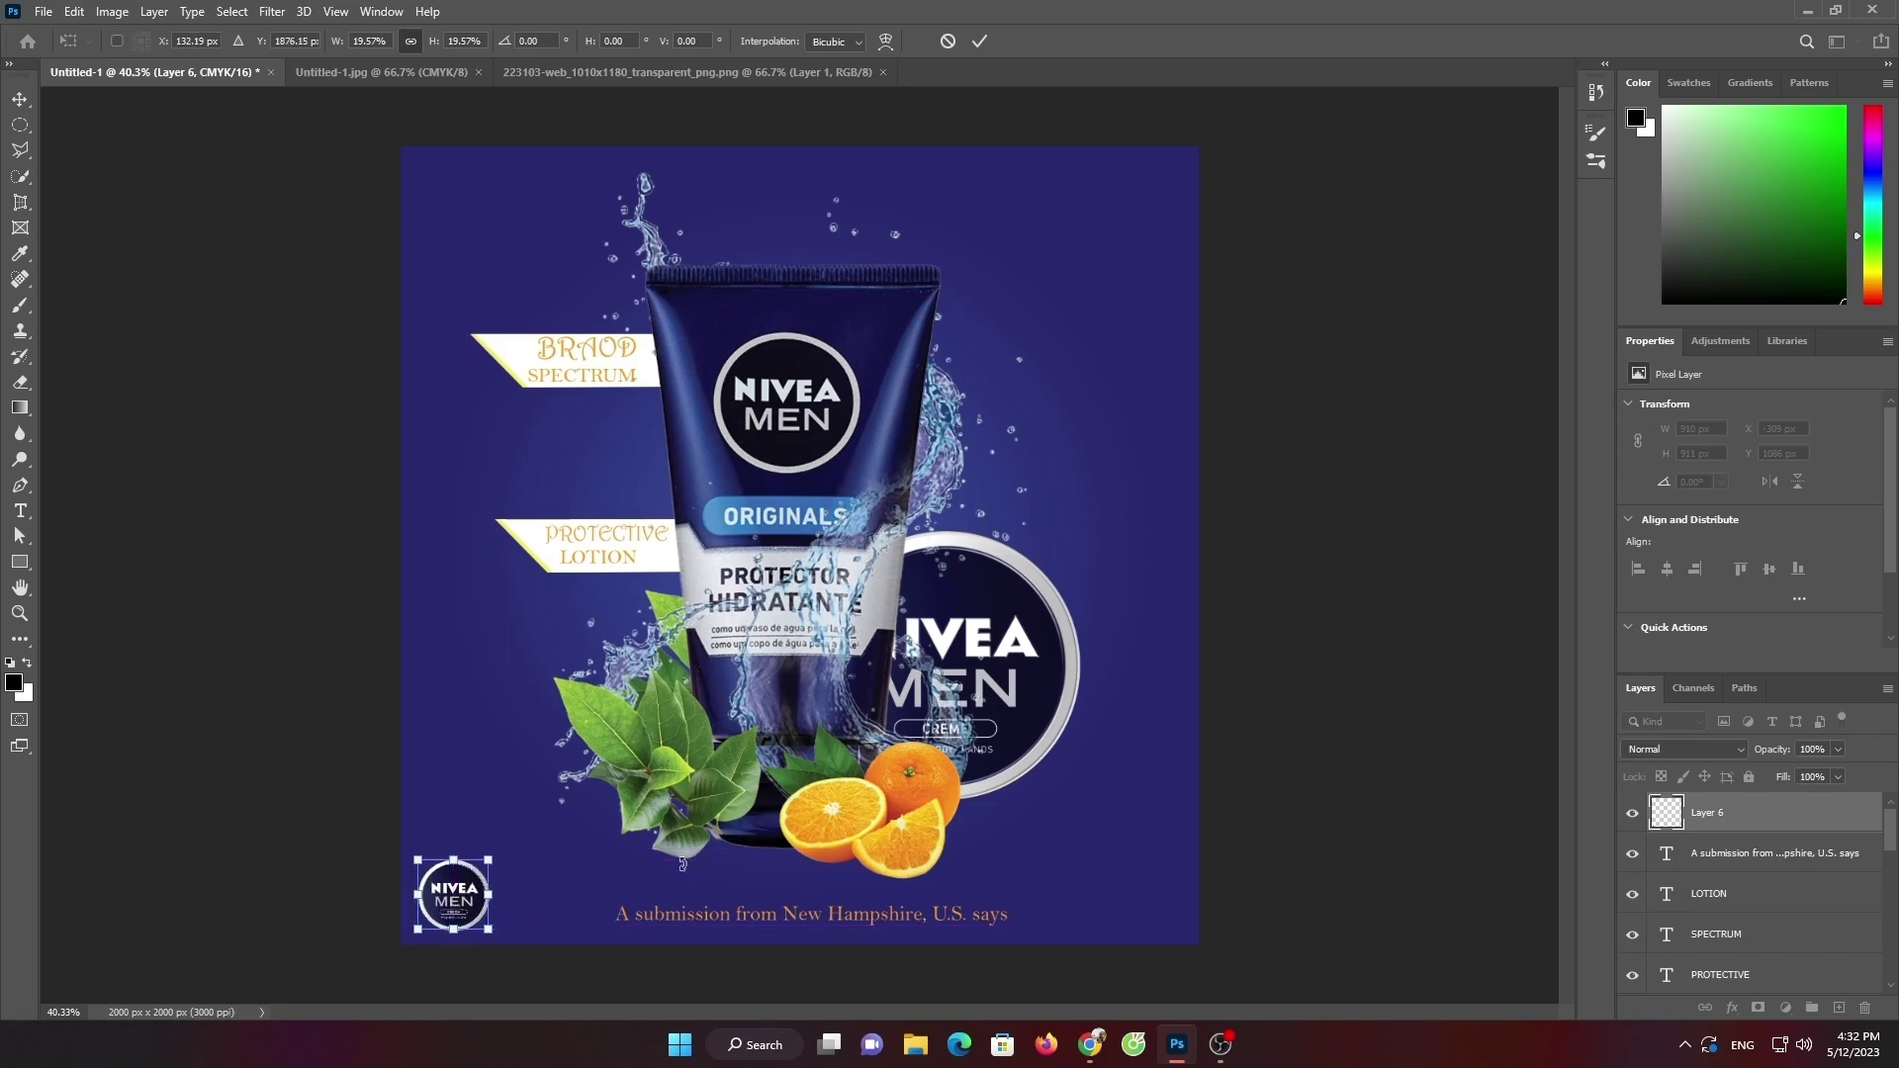
pyautogui.click(1661, 749)
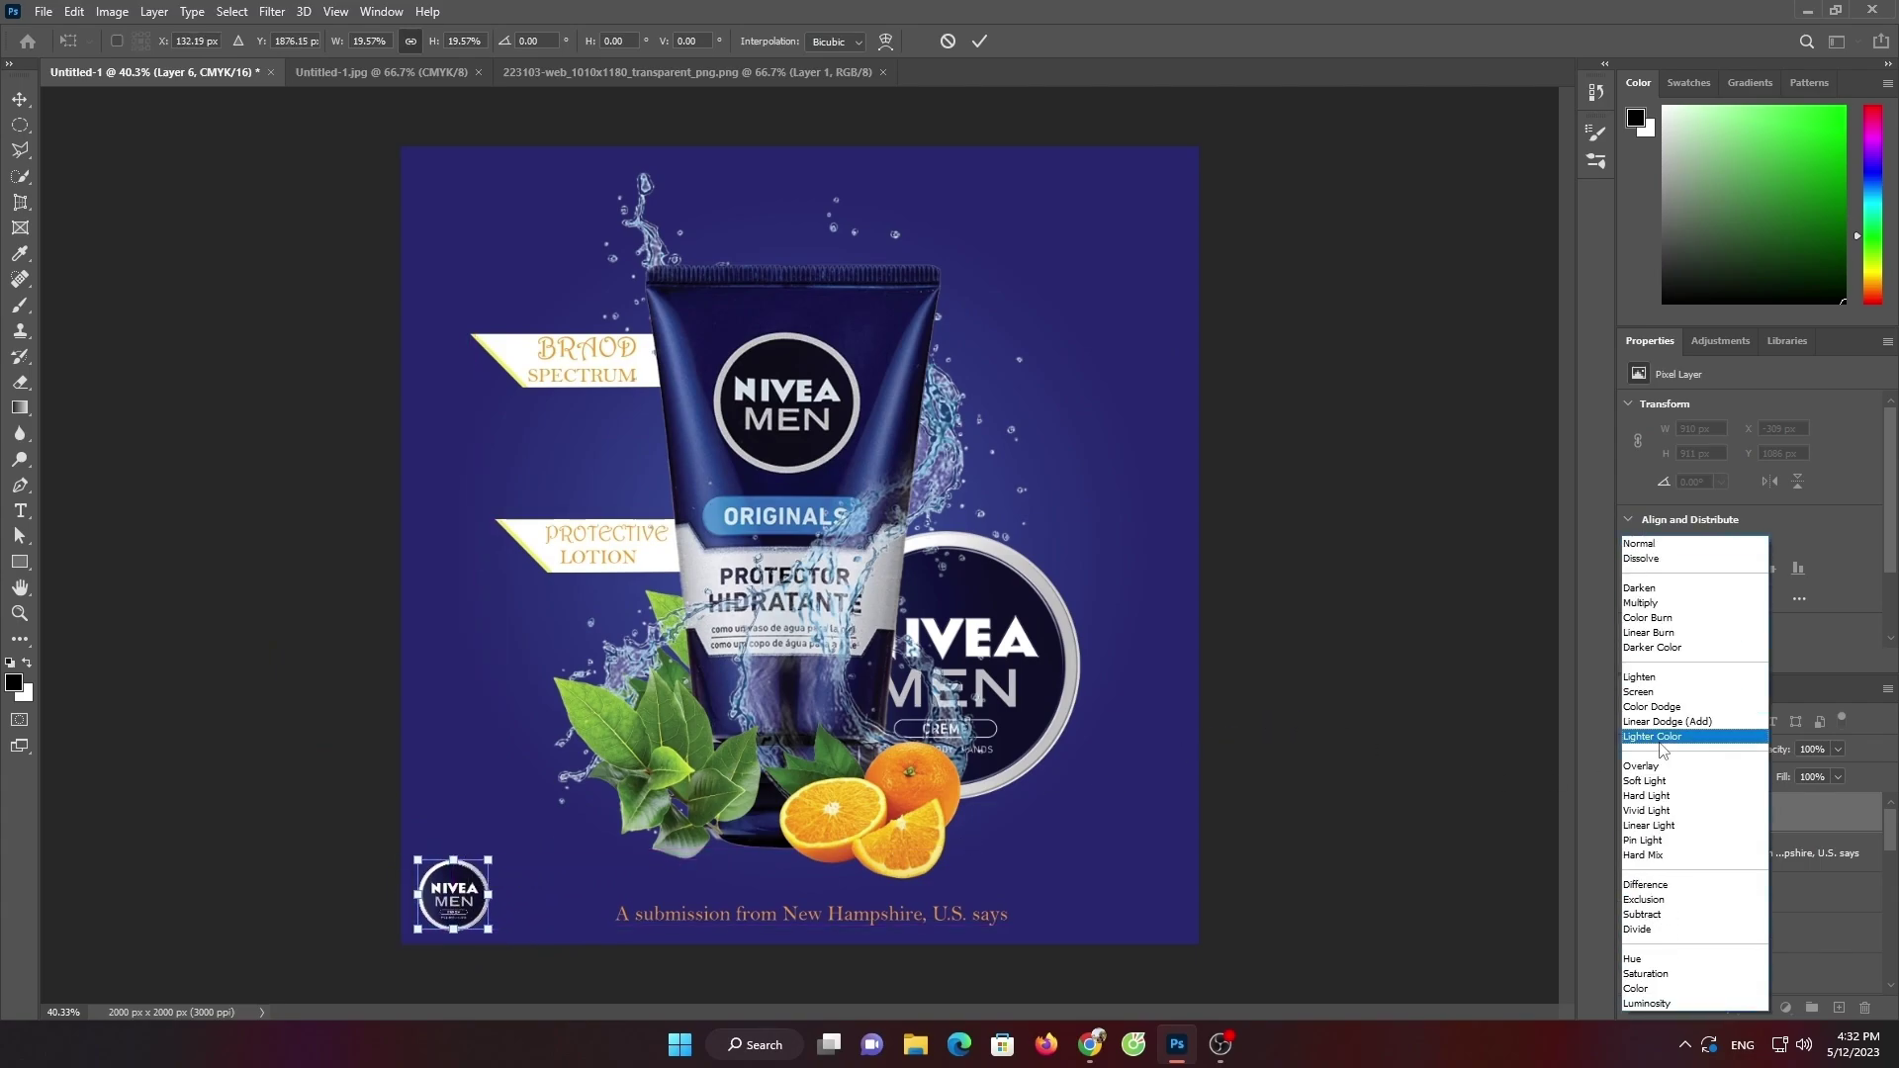
pyautogui.click(1416, 699)
# Set the tin to Divide blend mode and copy it to the bottom-right corner
pyautogui.click(1739, 758)
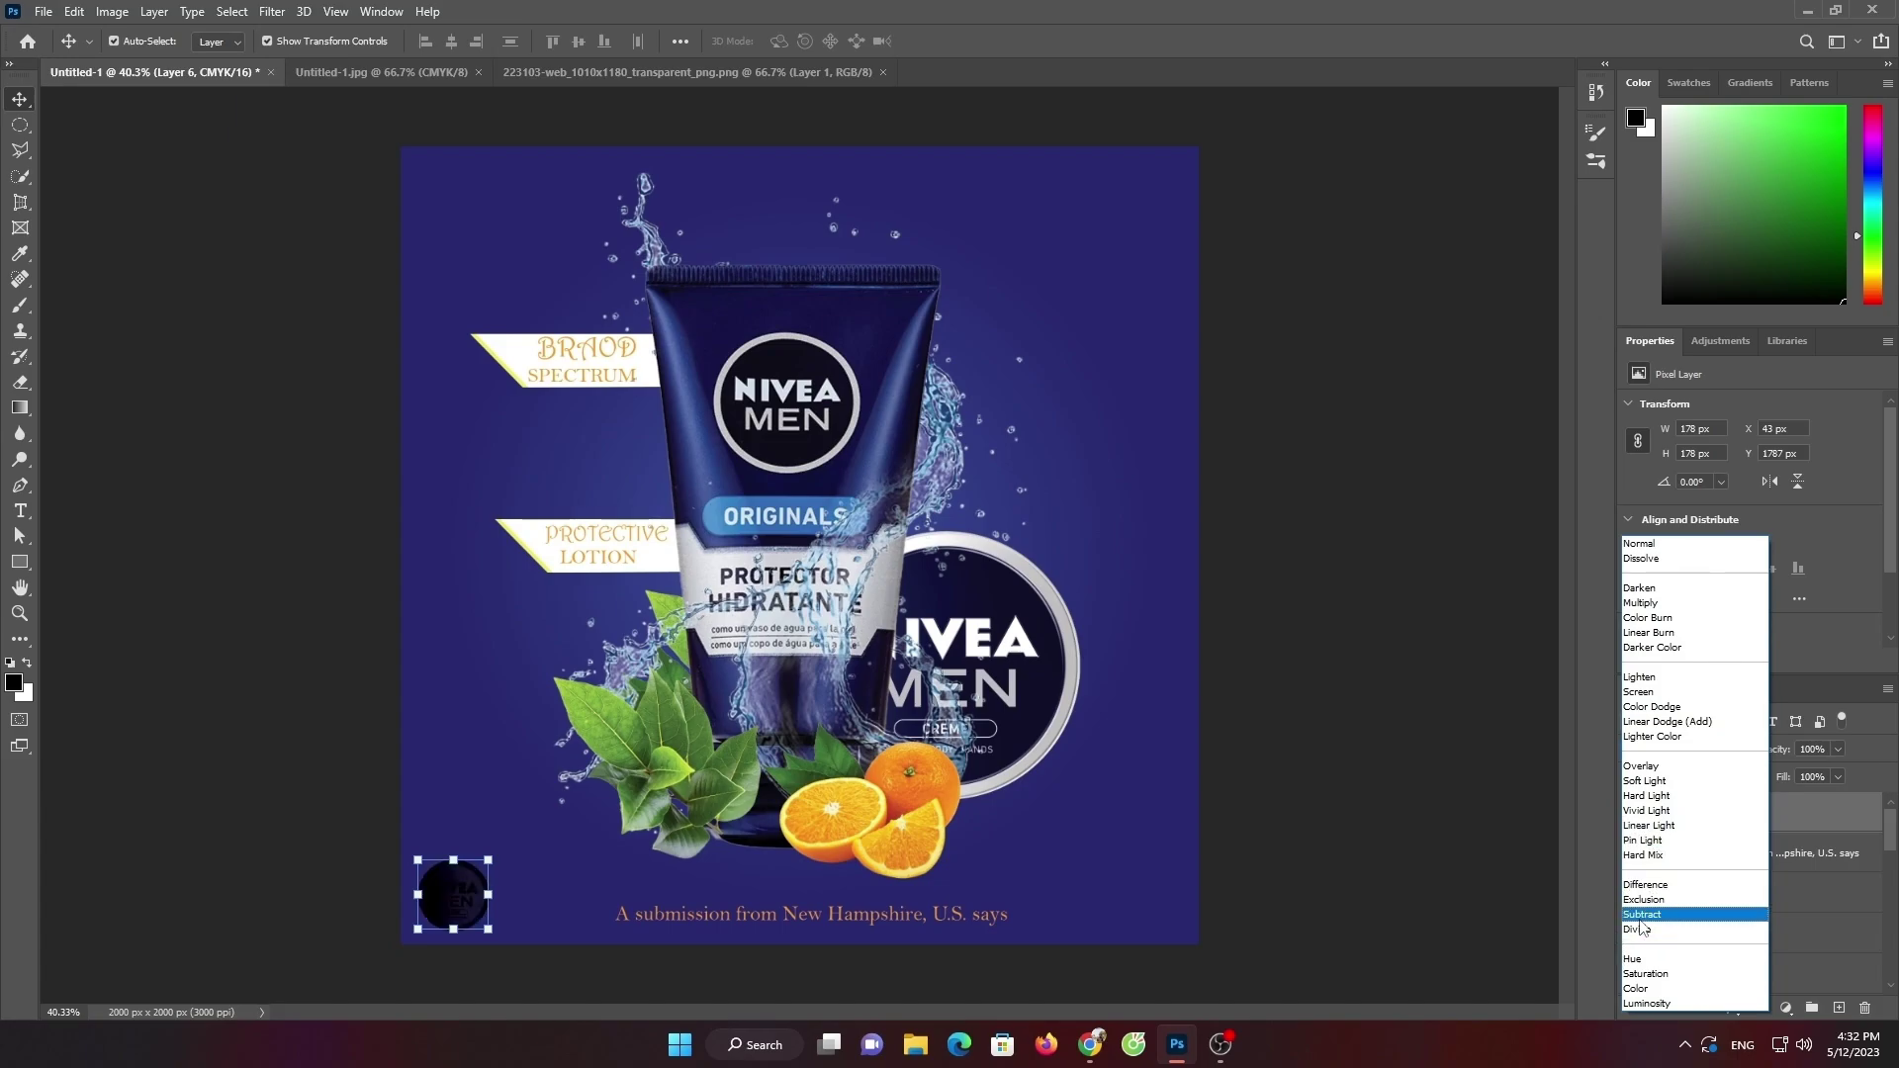
pyautogui.click(1648, 931)
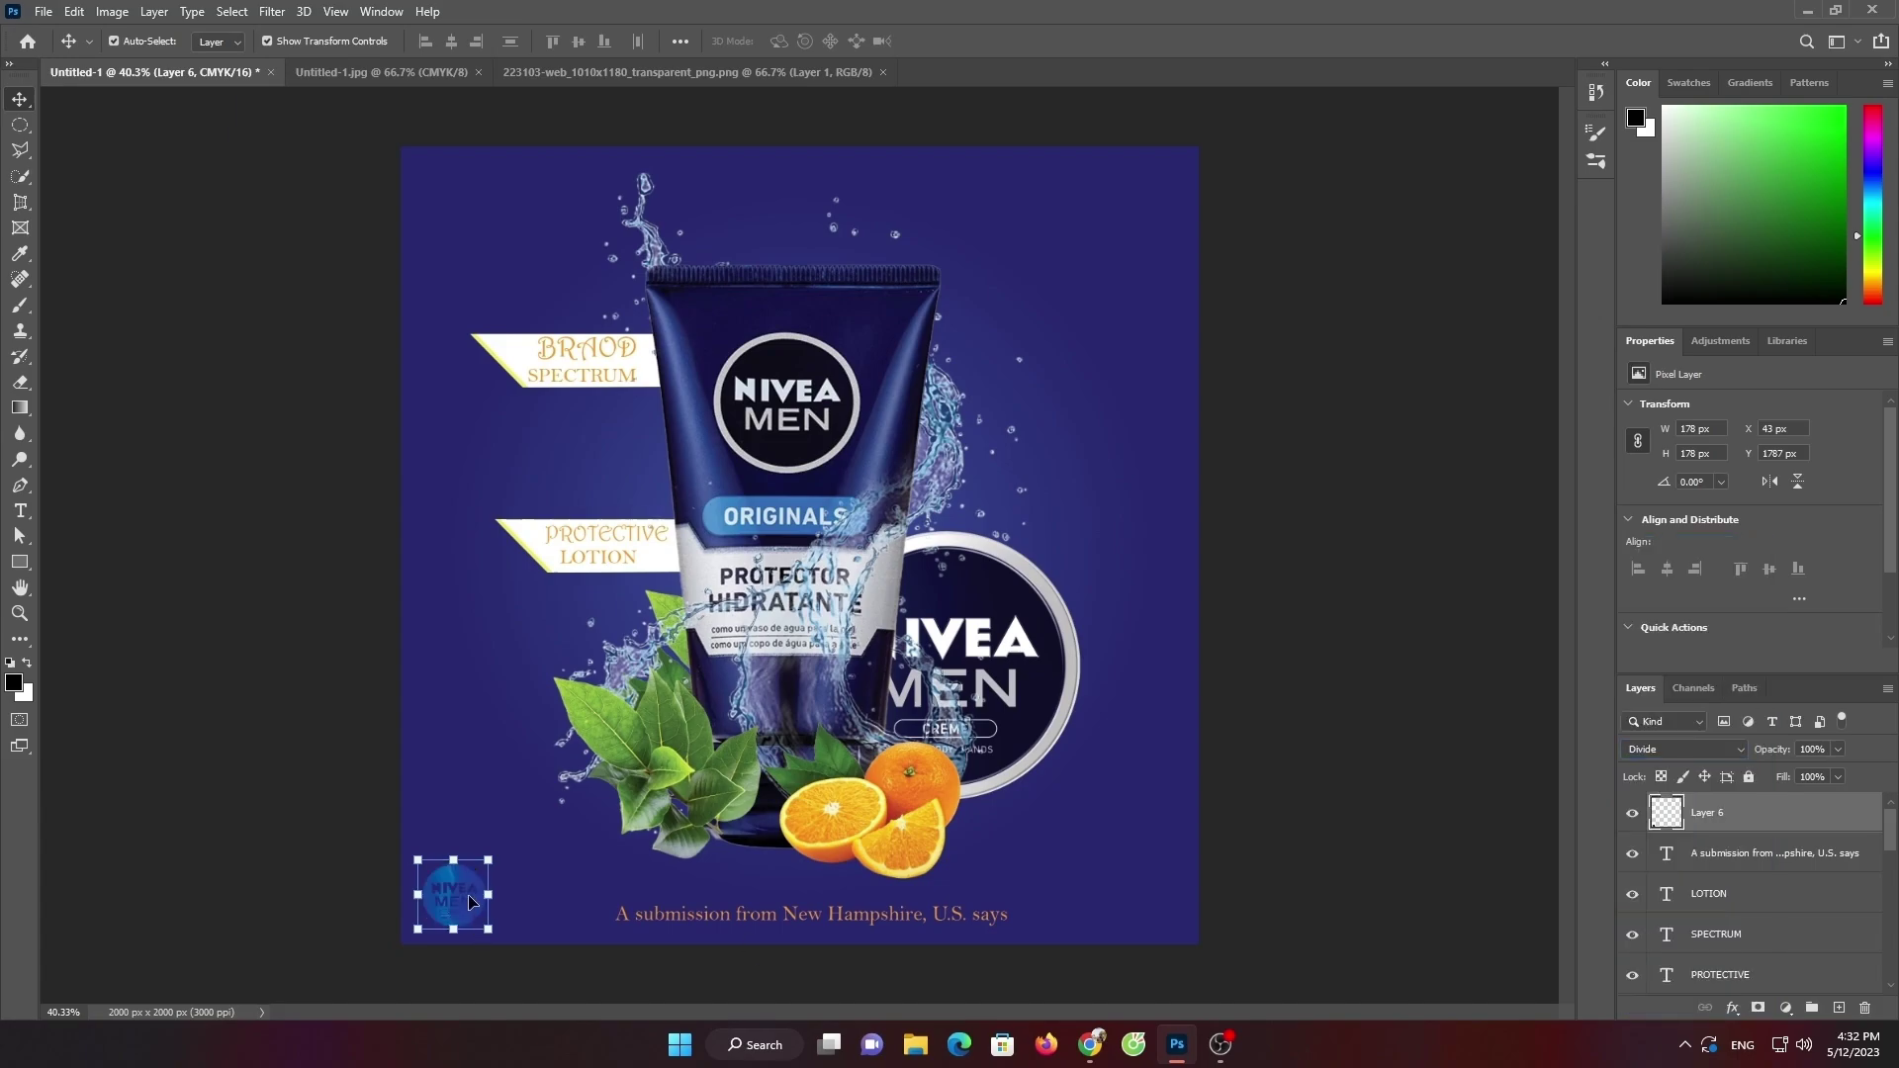
pyautogui.moveTo(475, 895); pyautogui.dragTo(1157, 904)
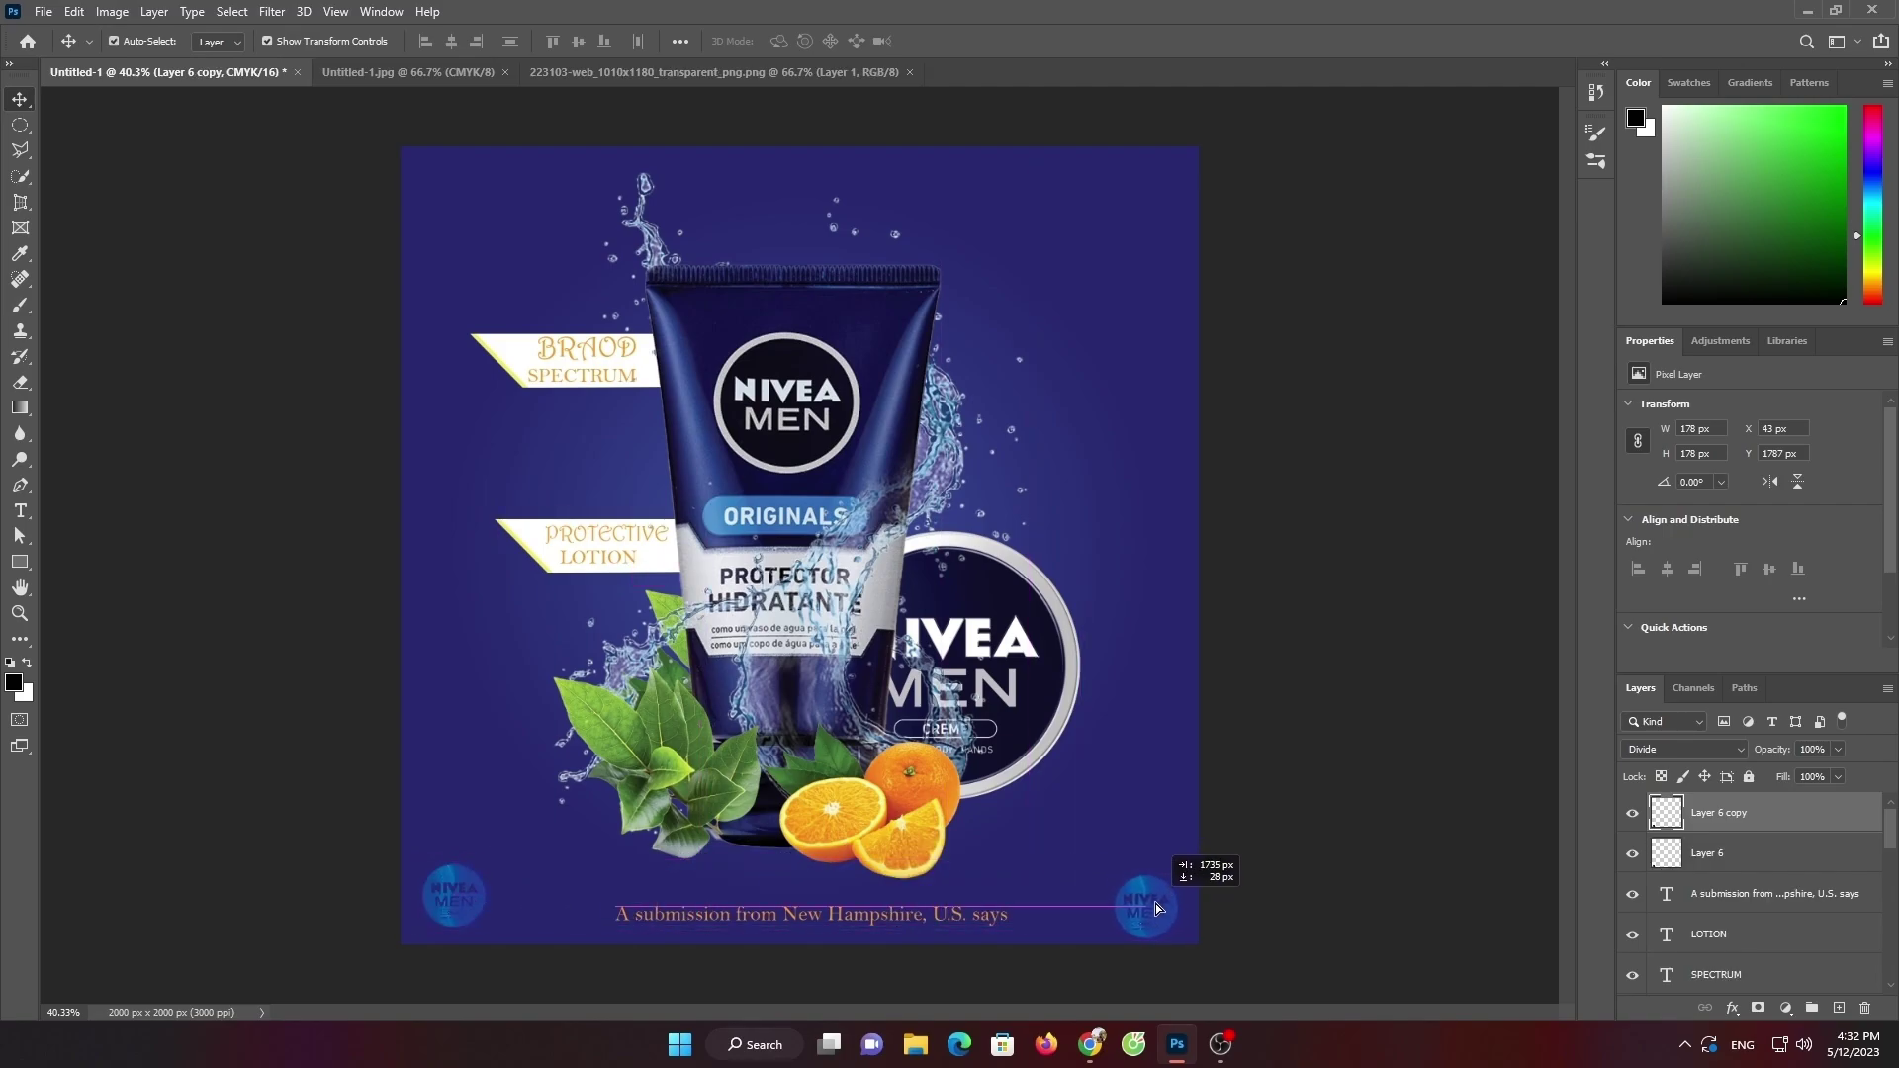
pyautogui.click(1281, 781)
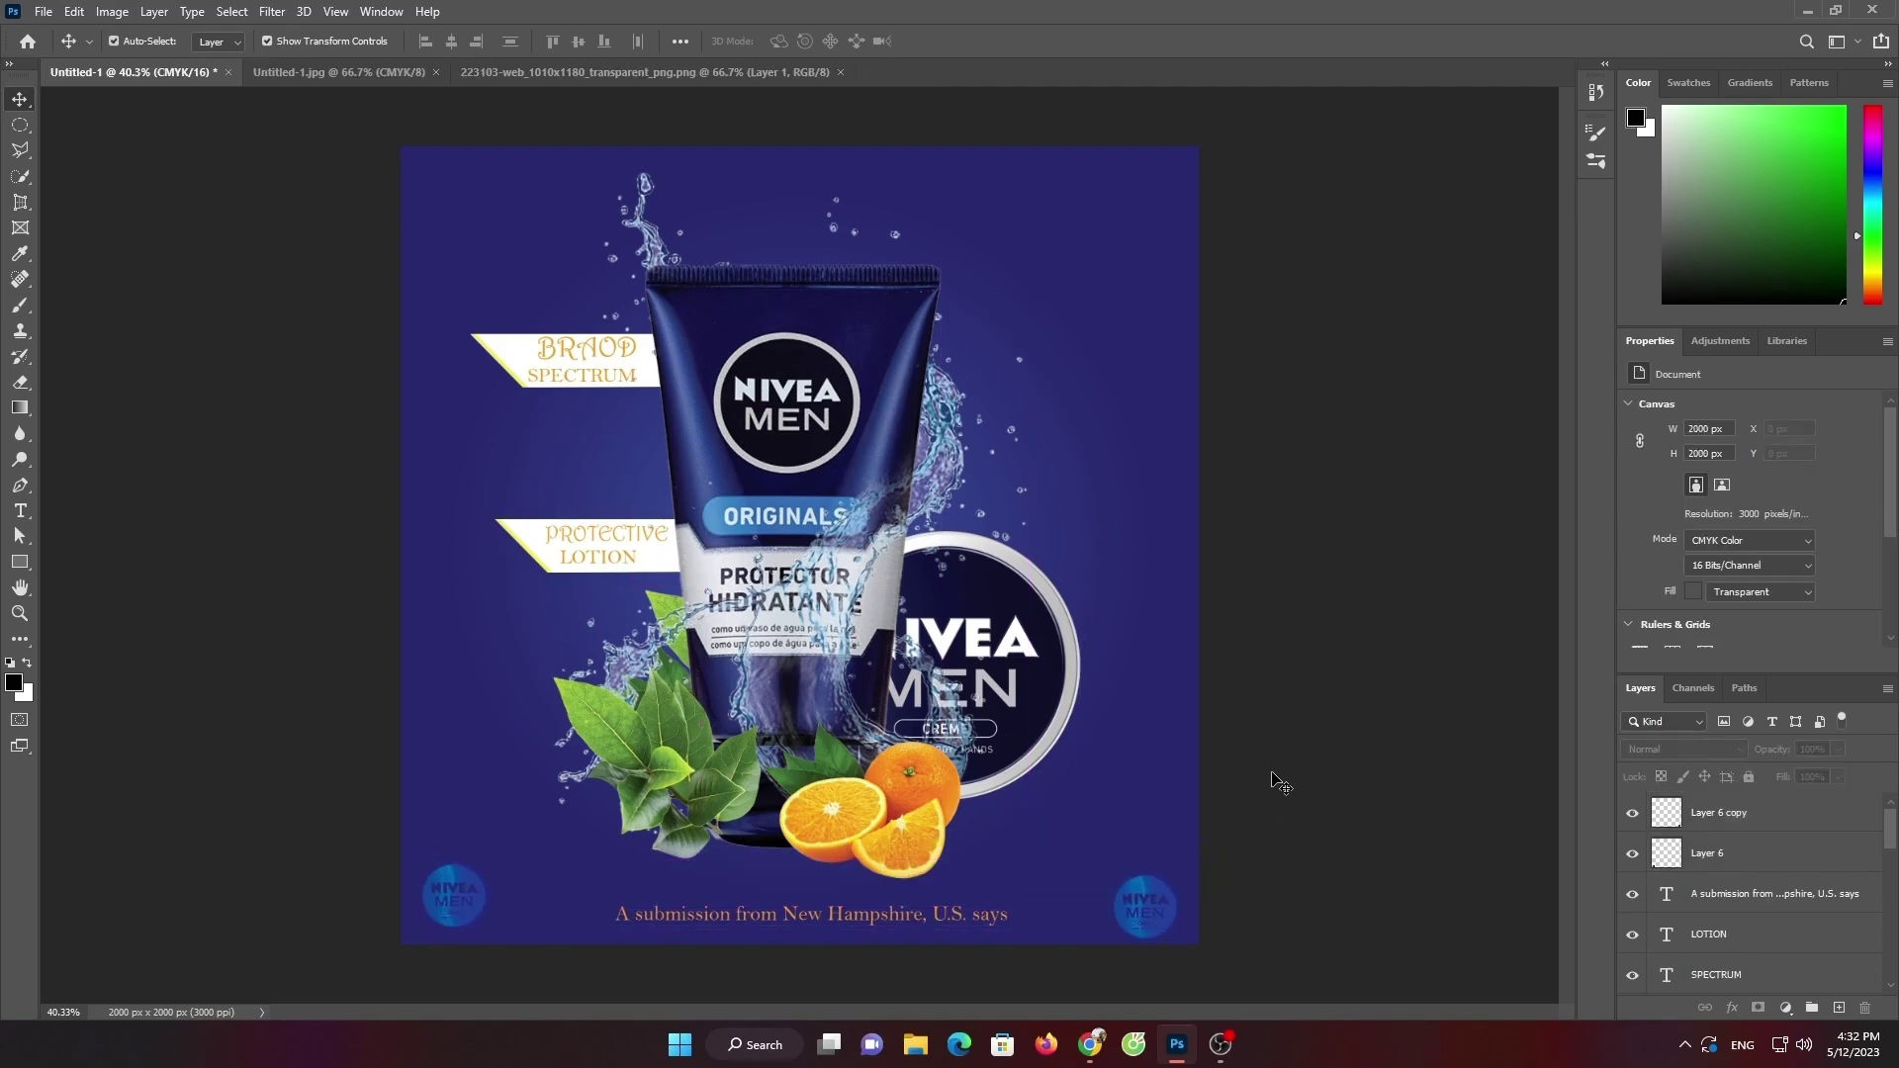
# Close the extra Untitled-1.jpg and tin image tabs
pyautogui.click(320, 69)
pyautogui.click(436, 73)
pyautogui.click(554, 72)
pyautogui.click(632, 72)
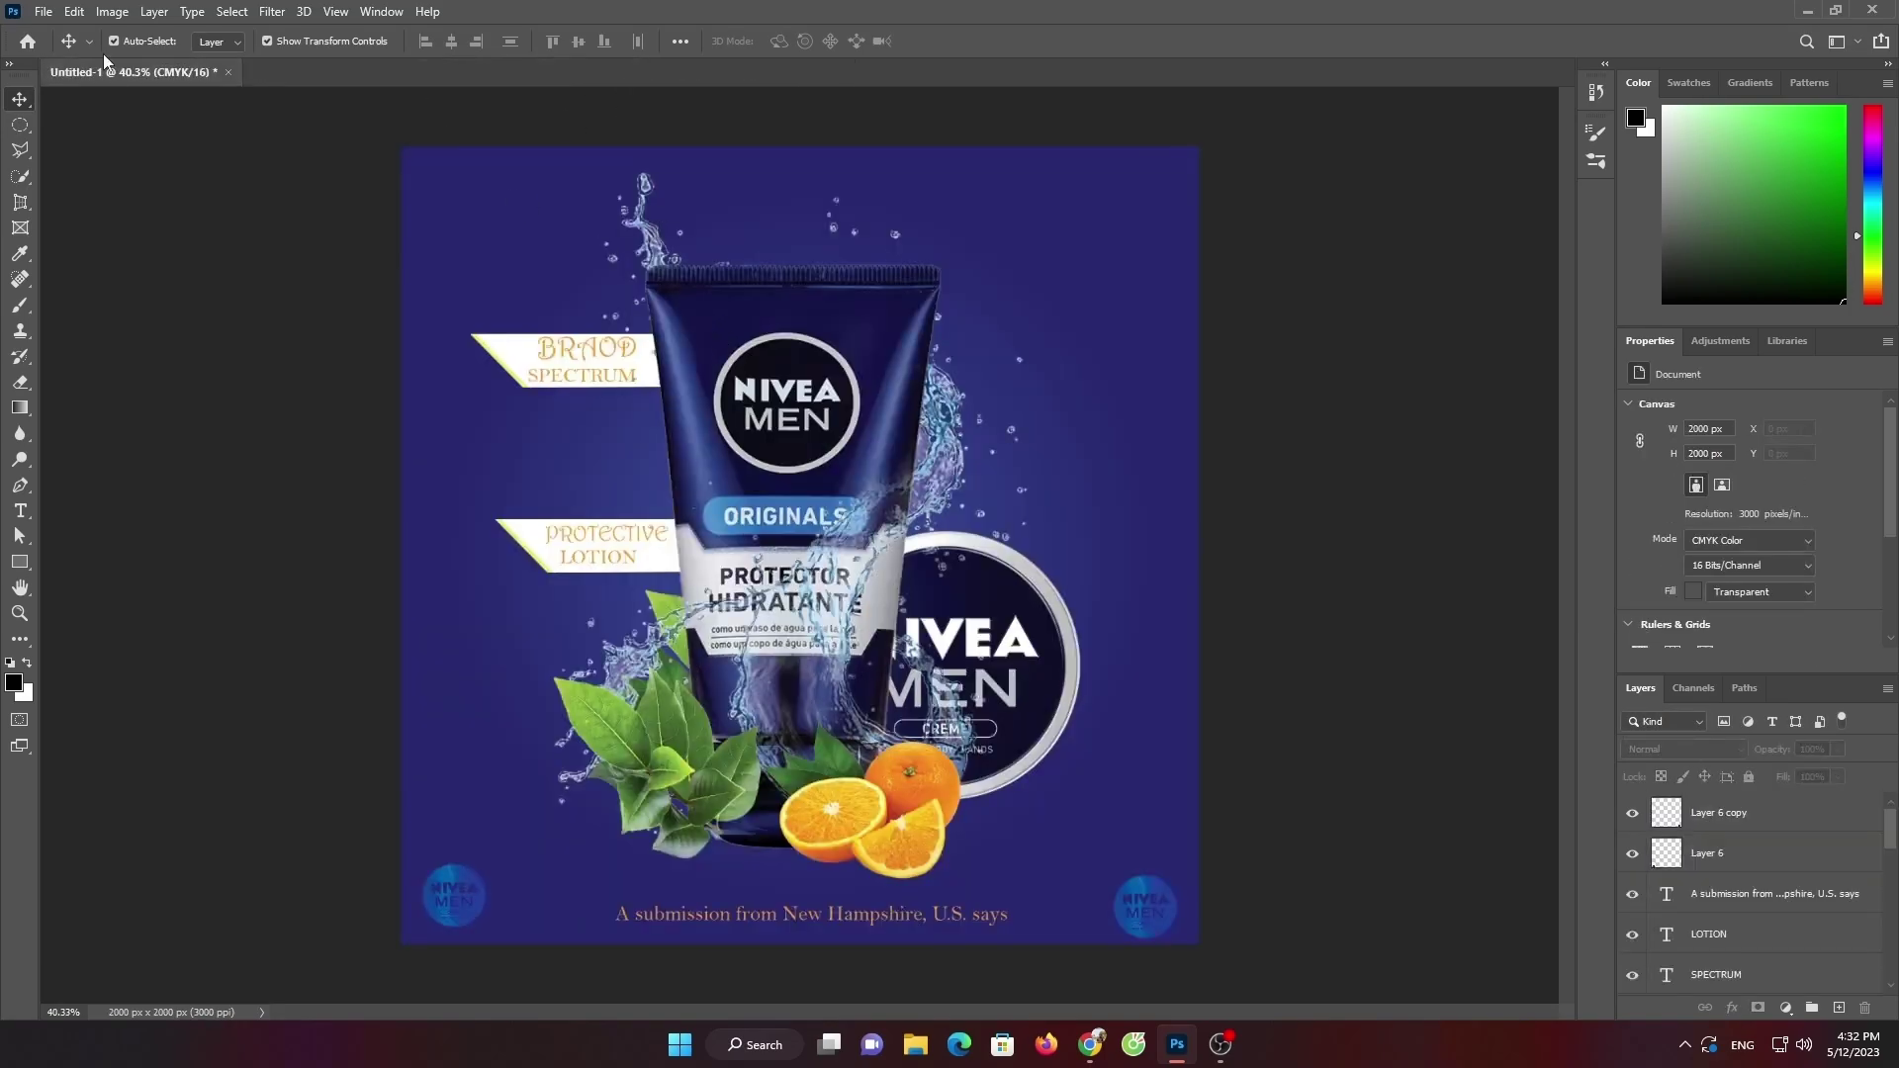
# Open hgghh.jpg from the LOGO folder, drag it into the ad, then undo it
pyautogui.click(43, 10)
pyautogui.click(75, 55)
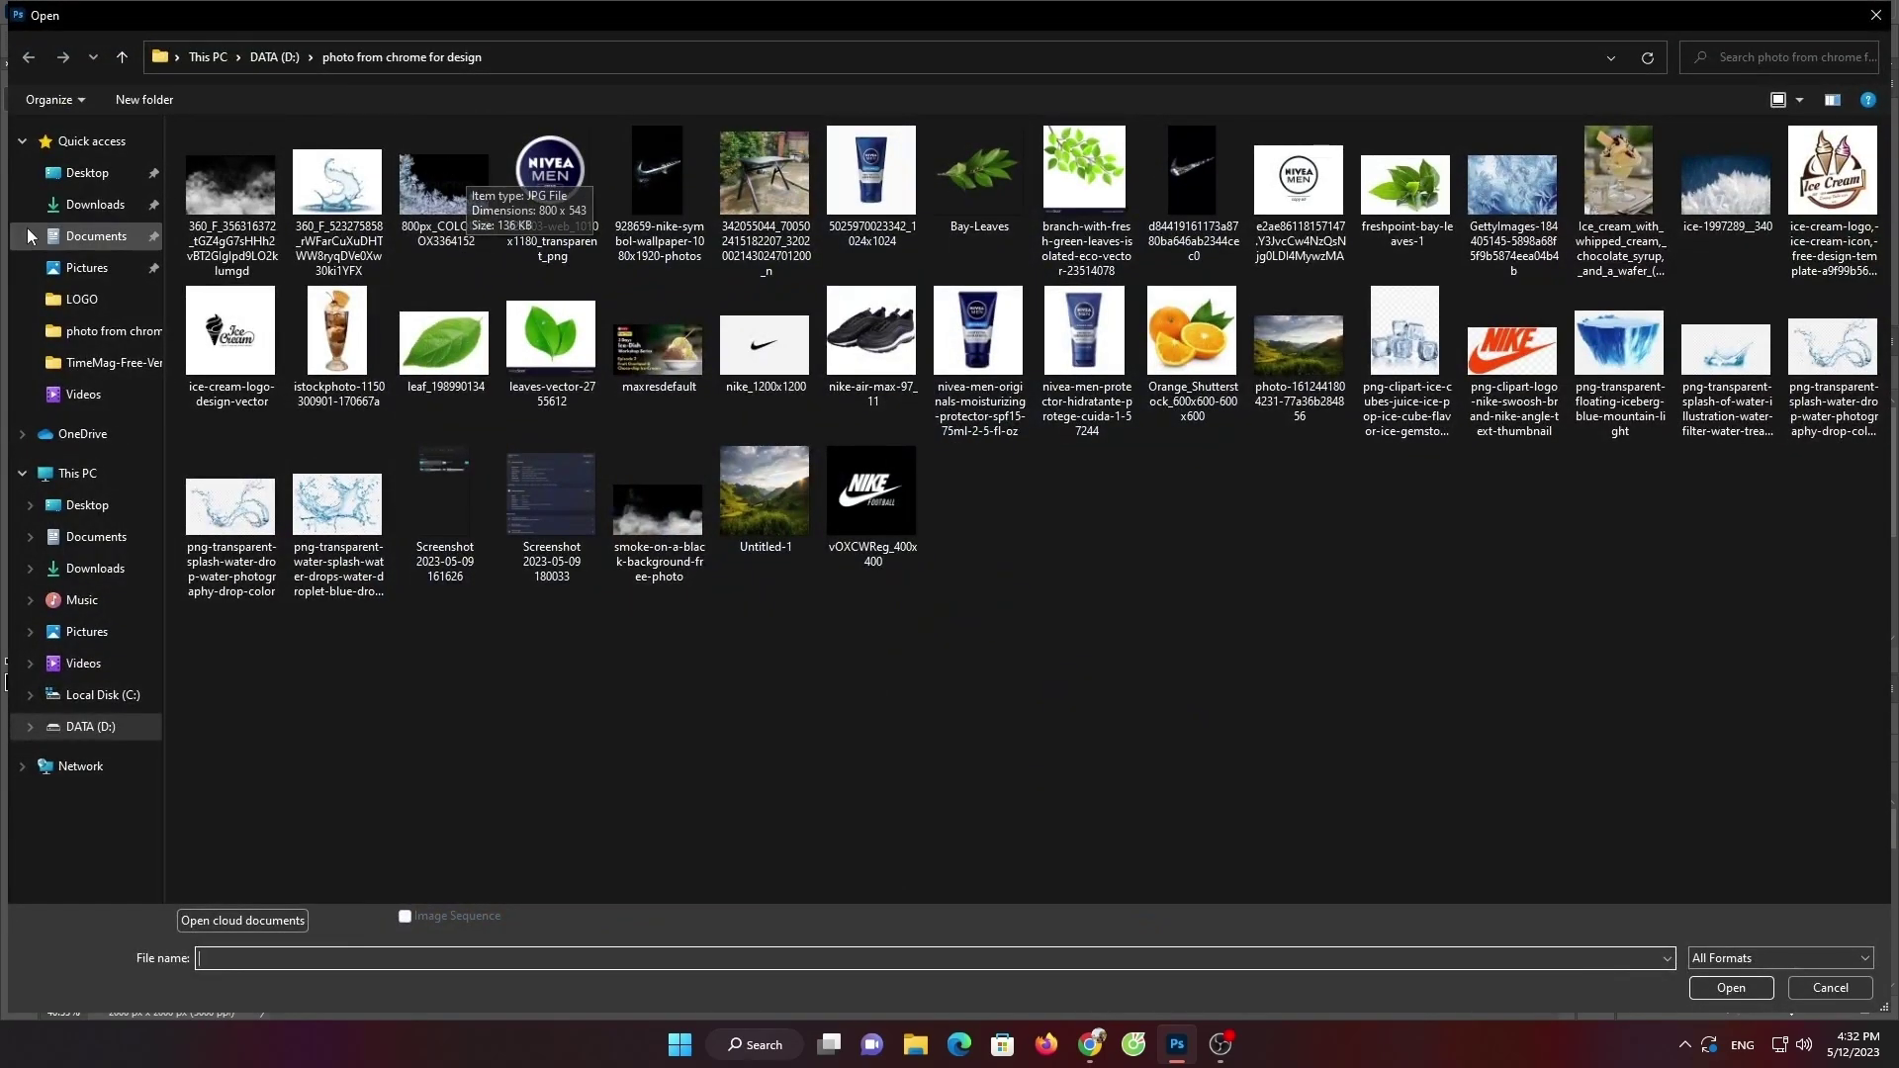
pyautogui.click(69, 474)
pyautogui.click(55, 294)
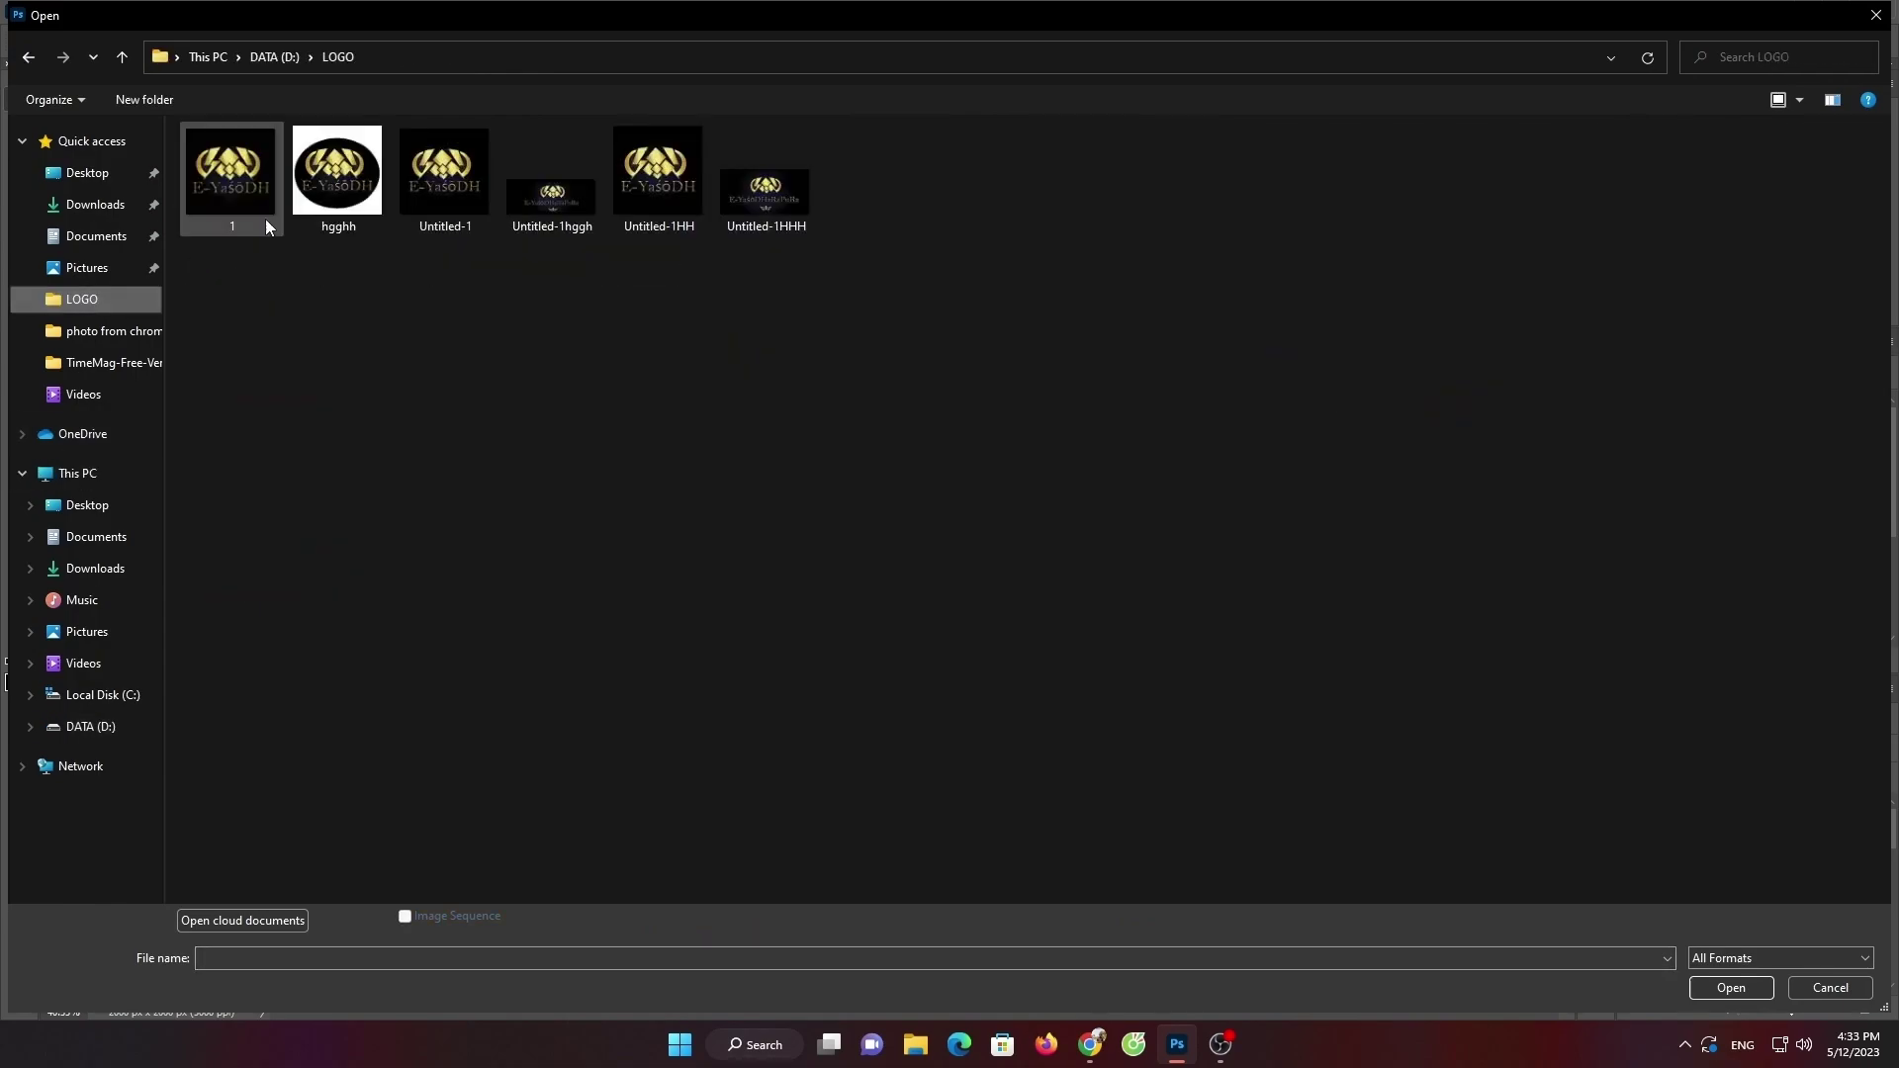
pyautogui.doubleClick(359, 192)
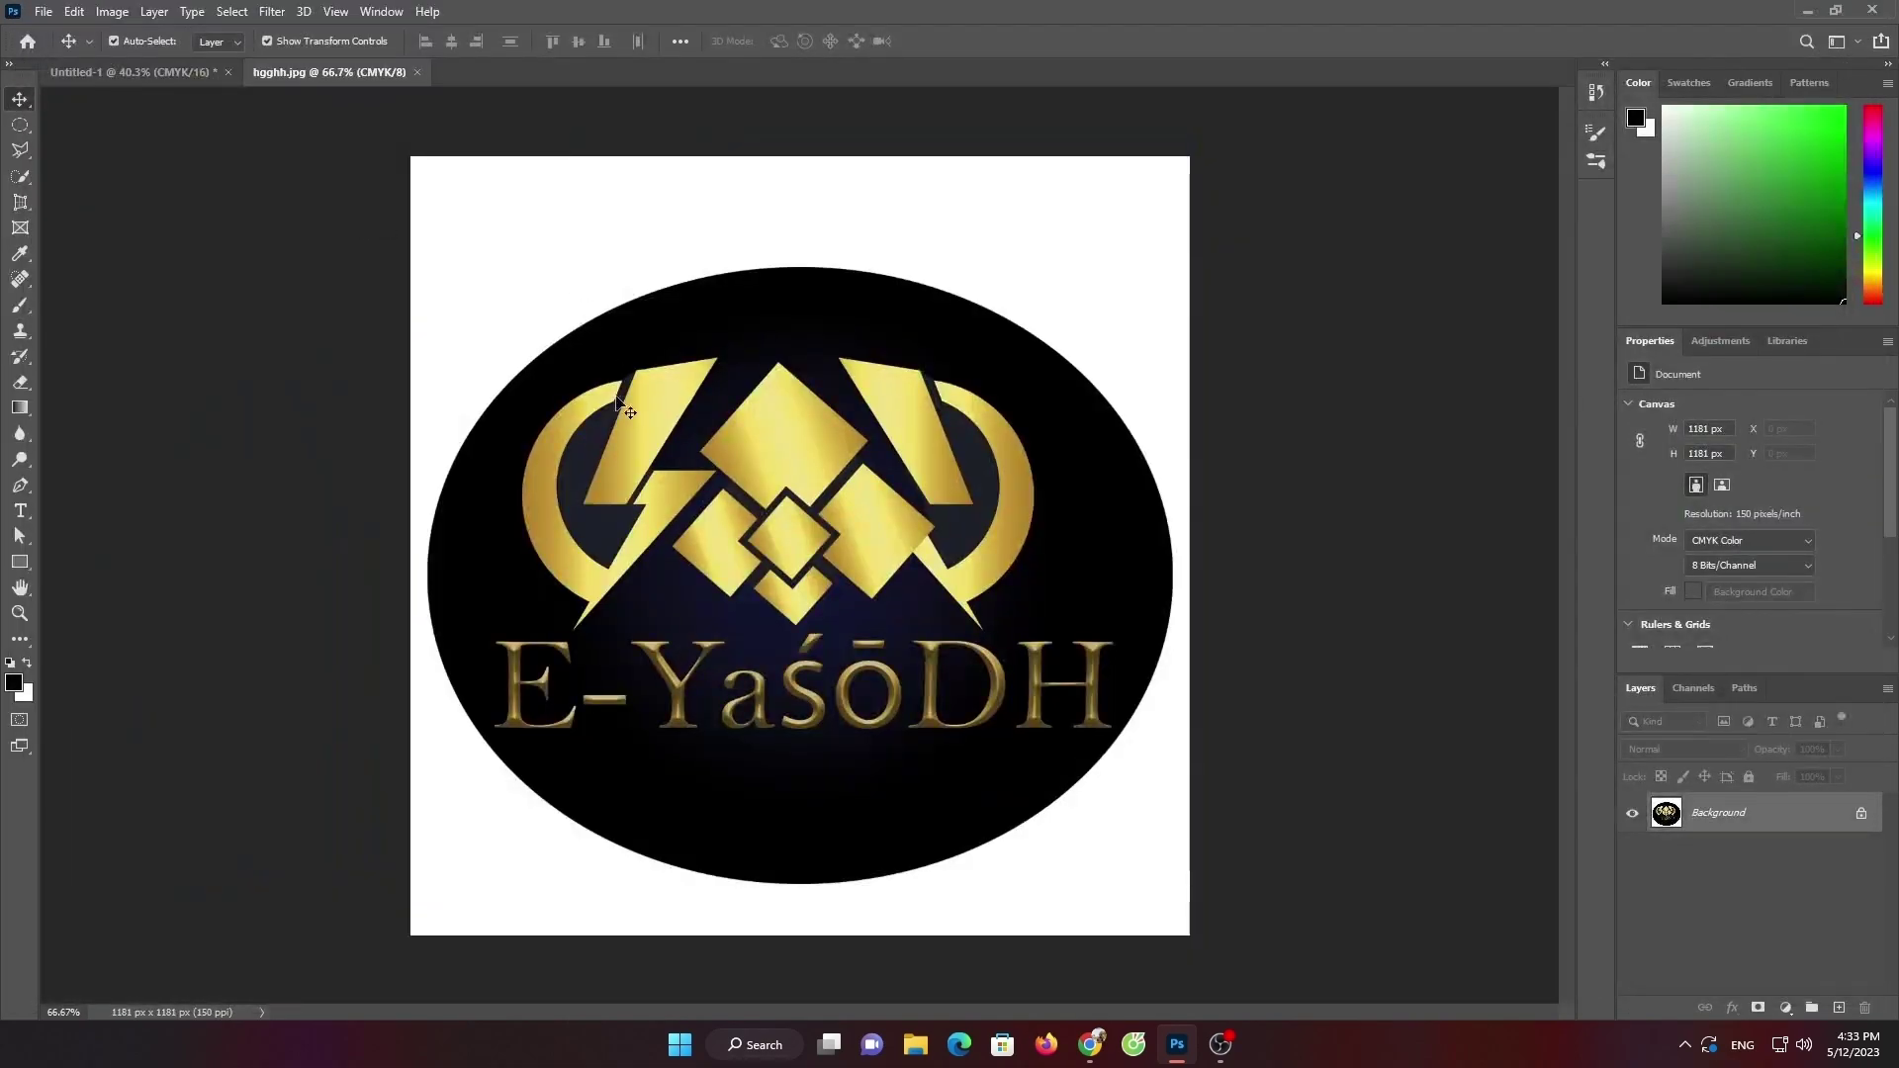
pyautogui.moveTo(712, 413); pyautogui.dragTo(566, 274)
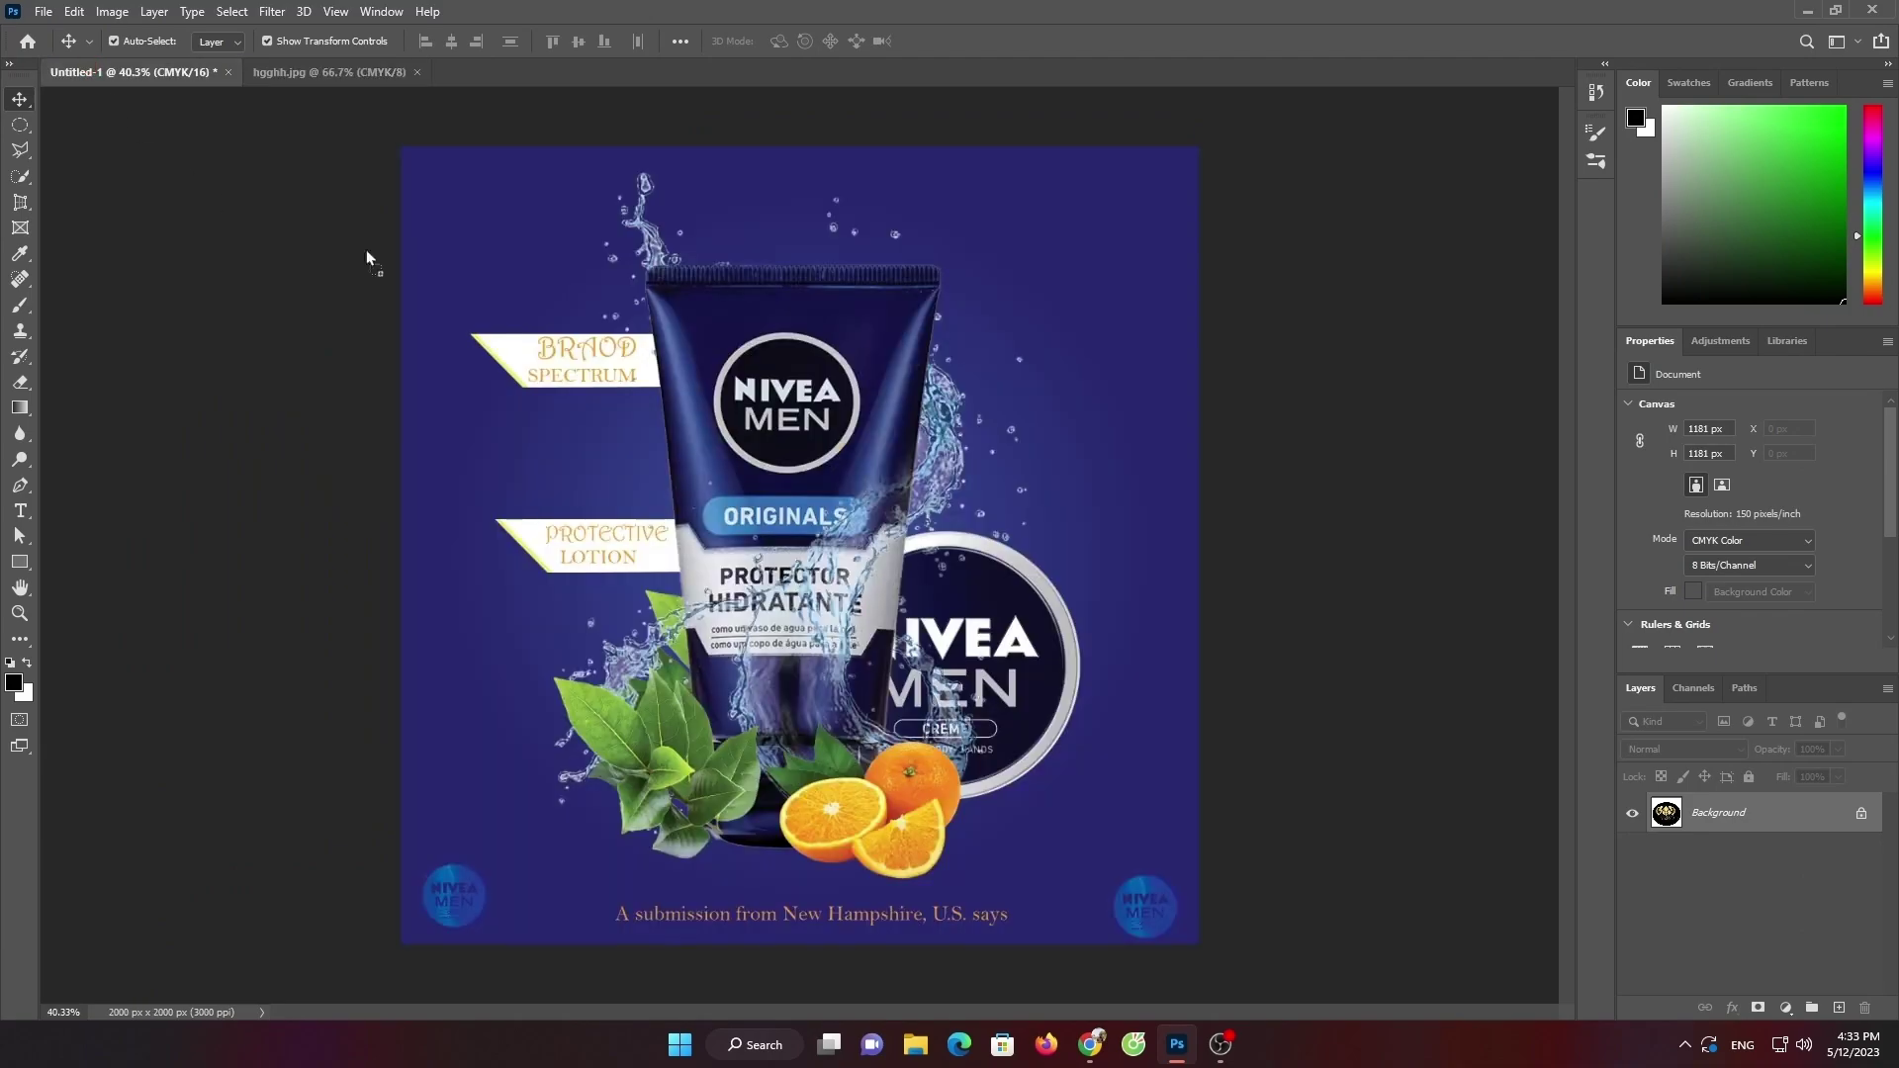
pyautogui.click(926, 401)
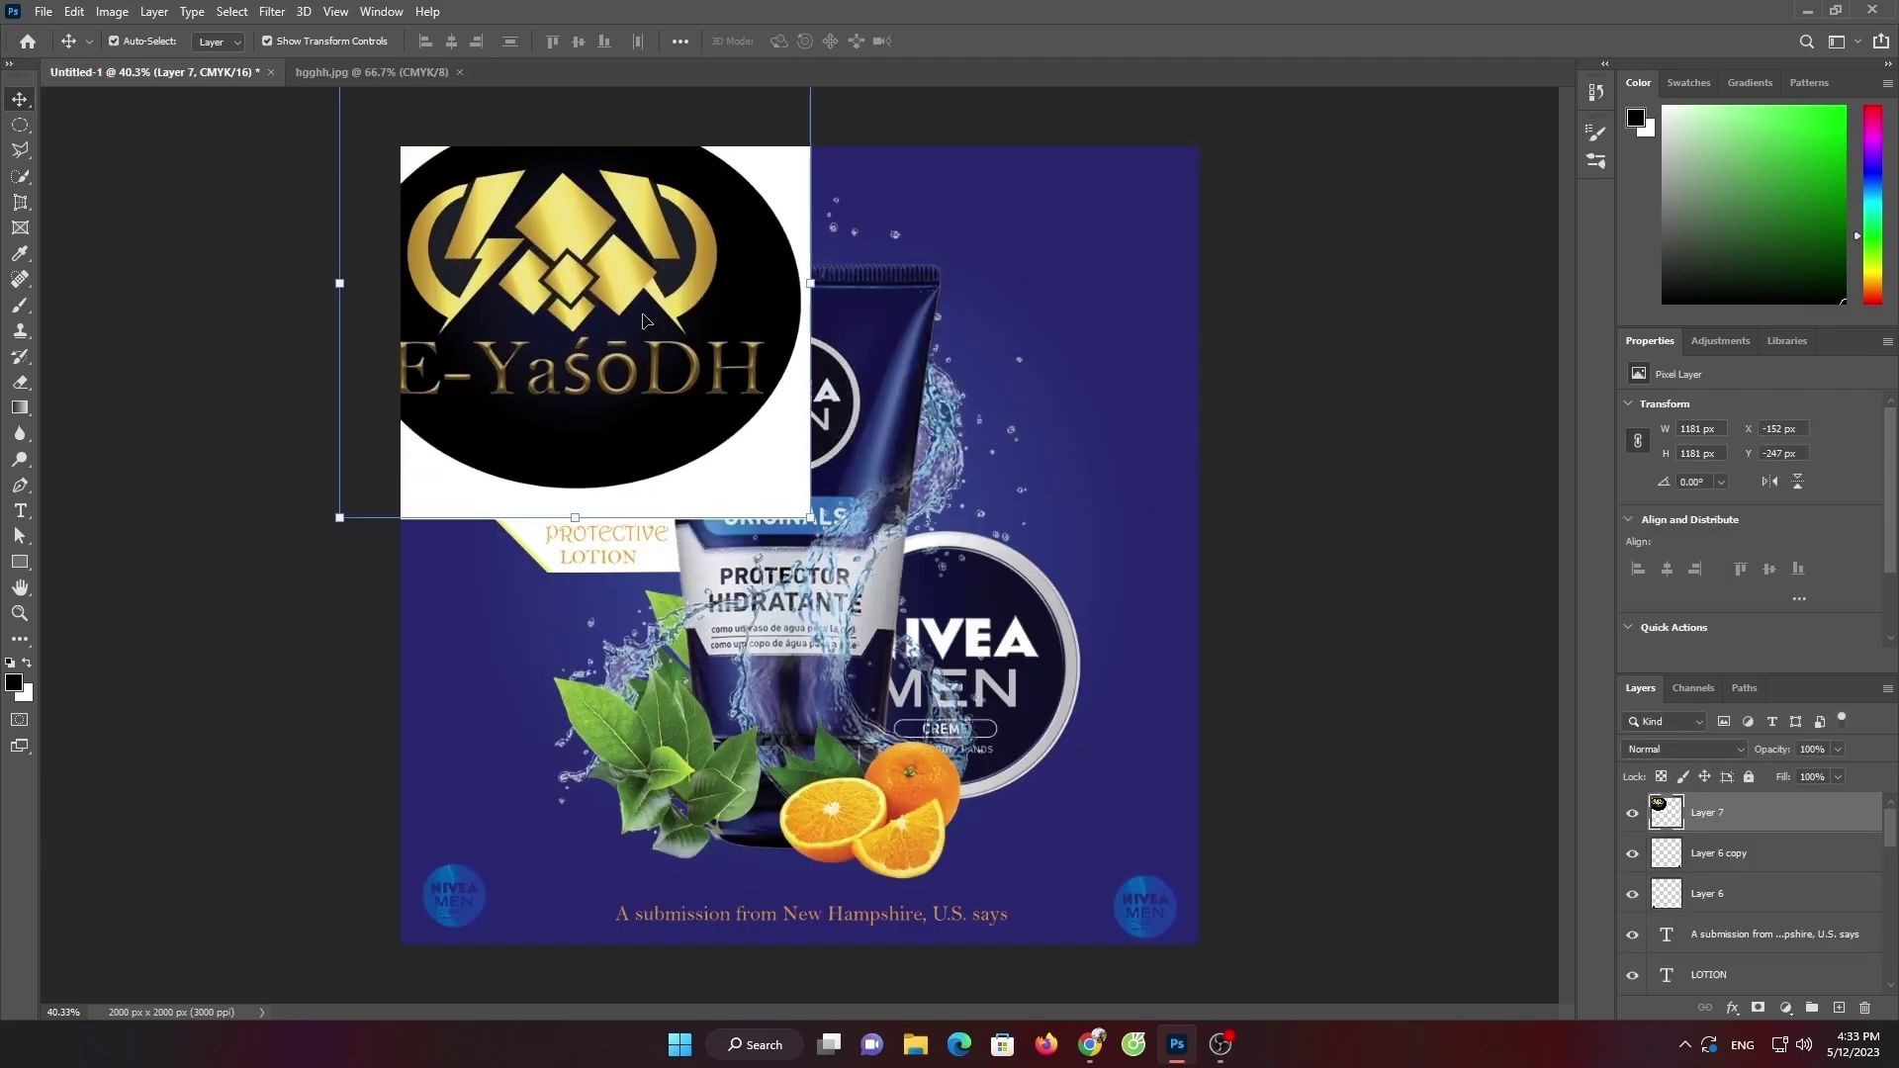
pyautogui.hotkey('ctrl', 'z')
# Open Untitled-1.jpg from the LOGO folder as its own document
pyautogui.click(412, 71)
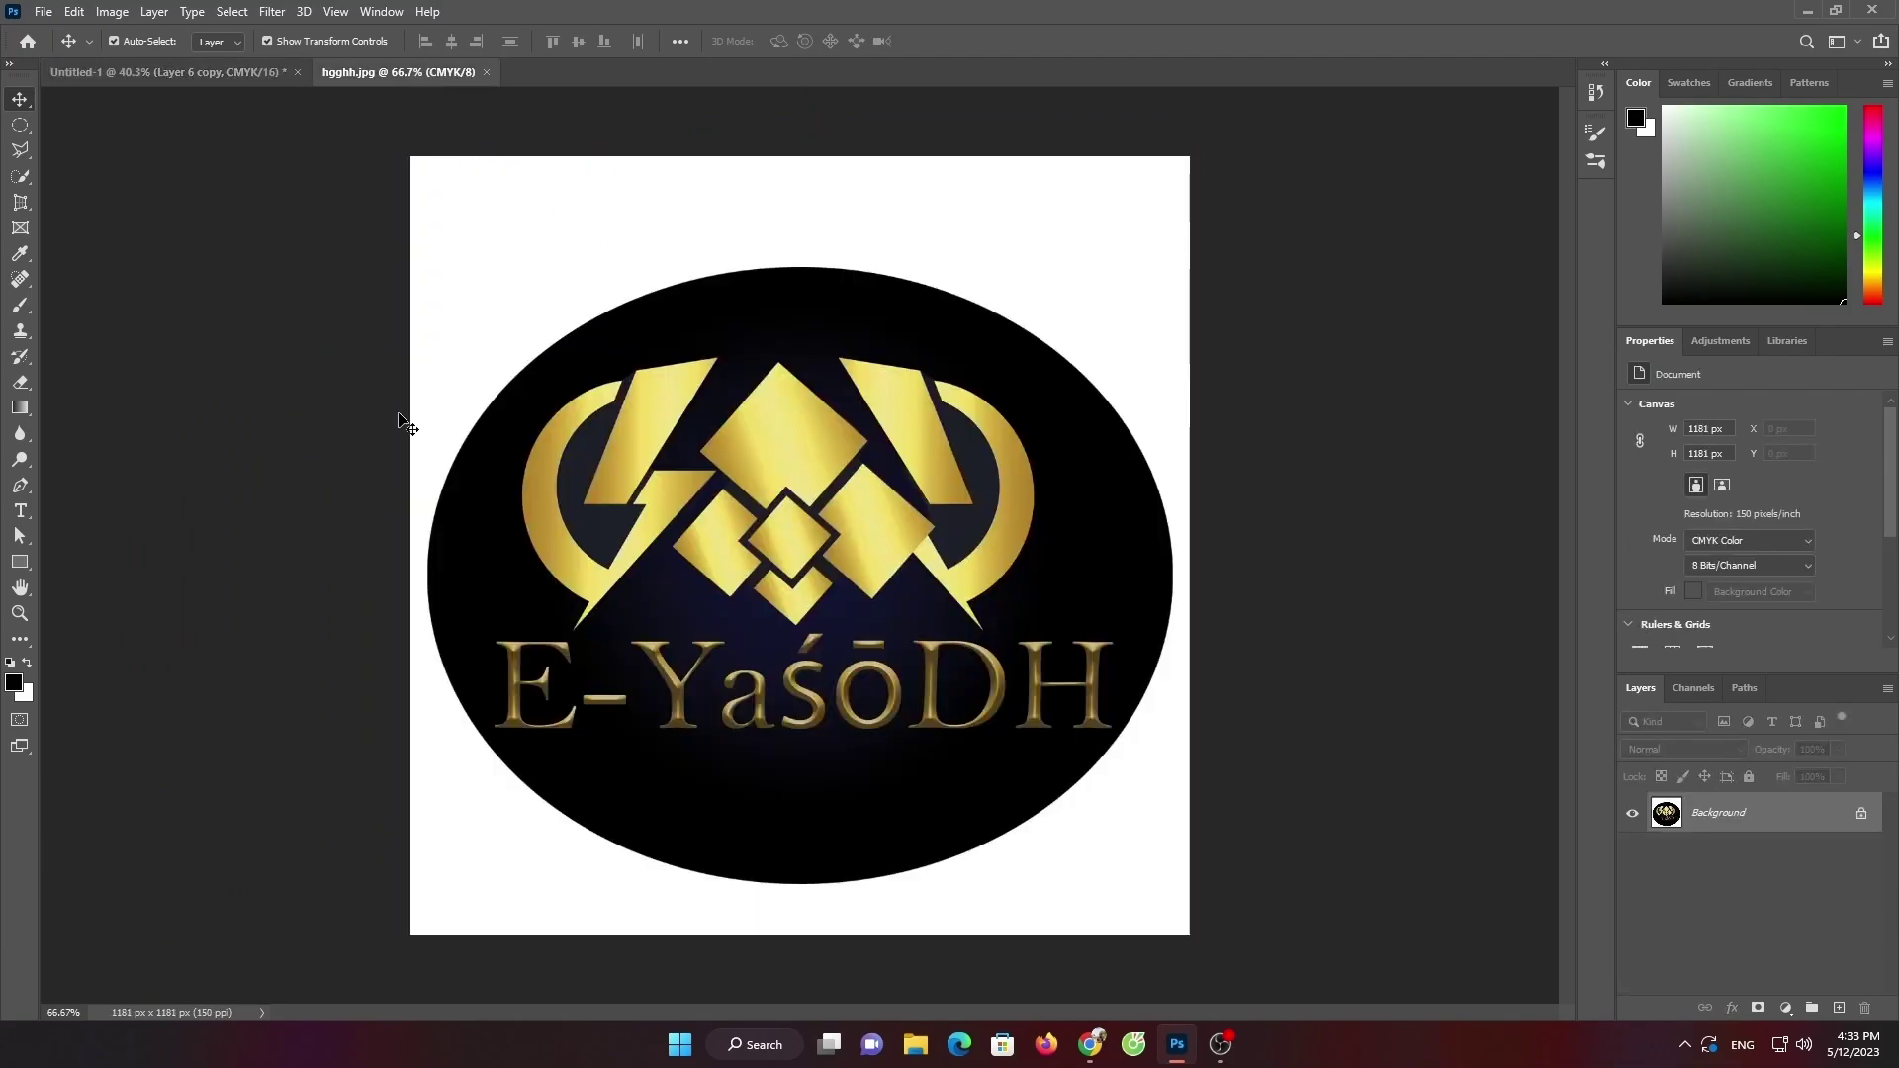
pyautogui.click(45, 12)
pyautogui.click(59, 49)
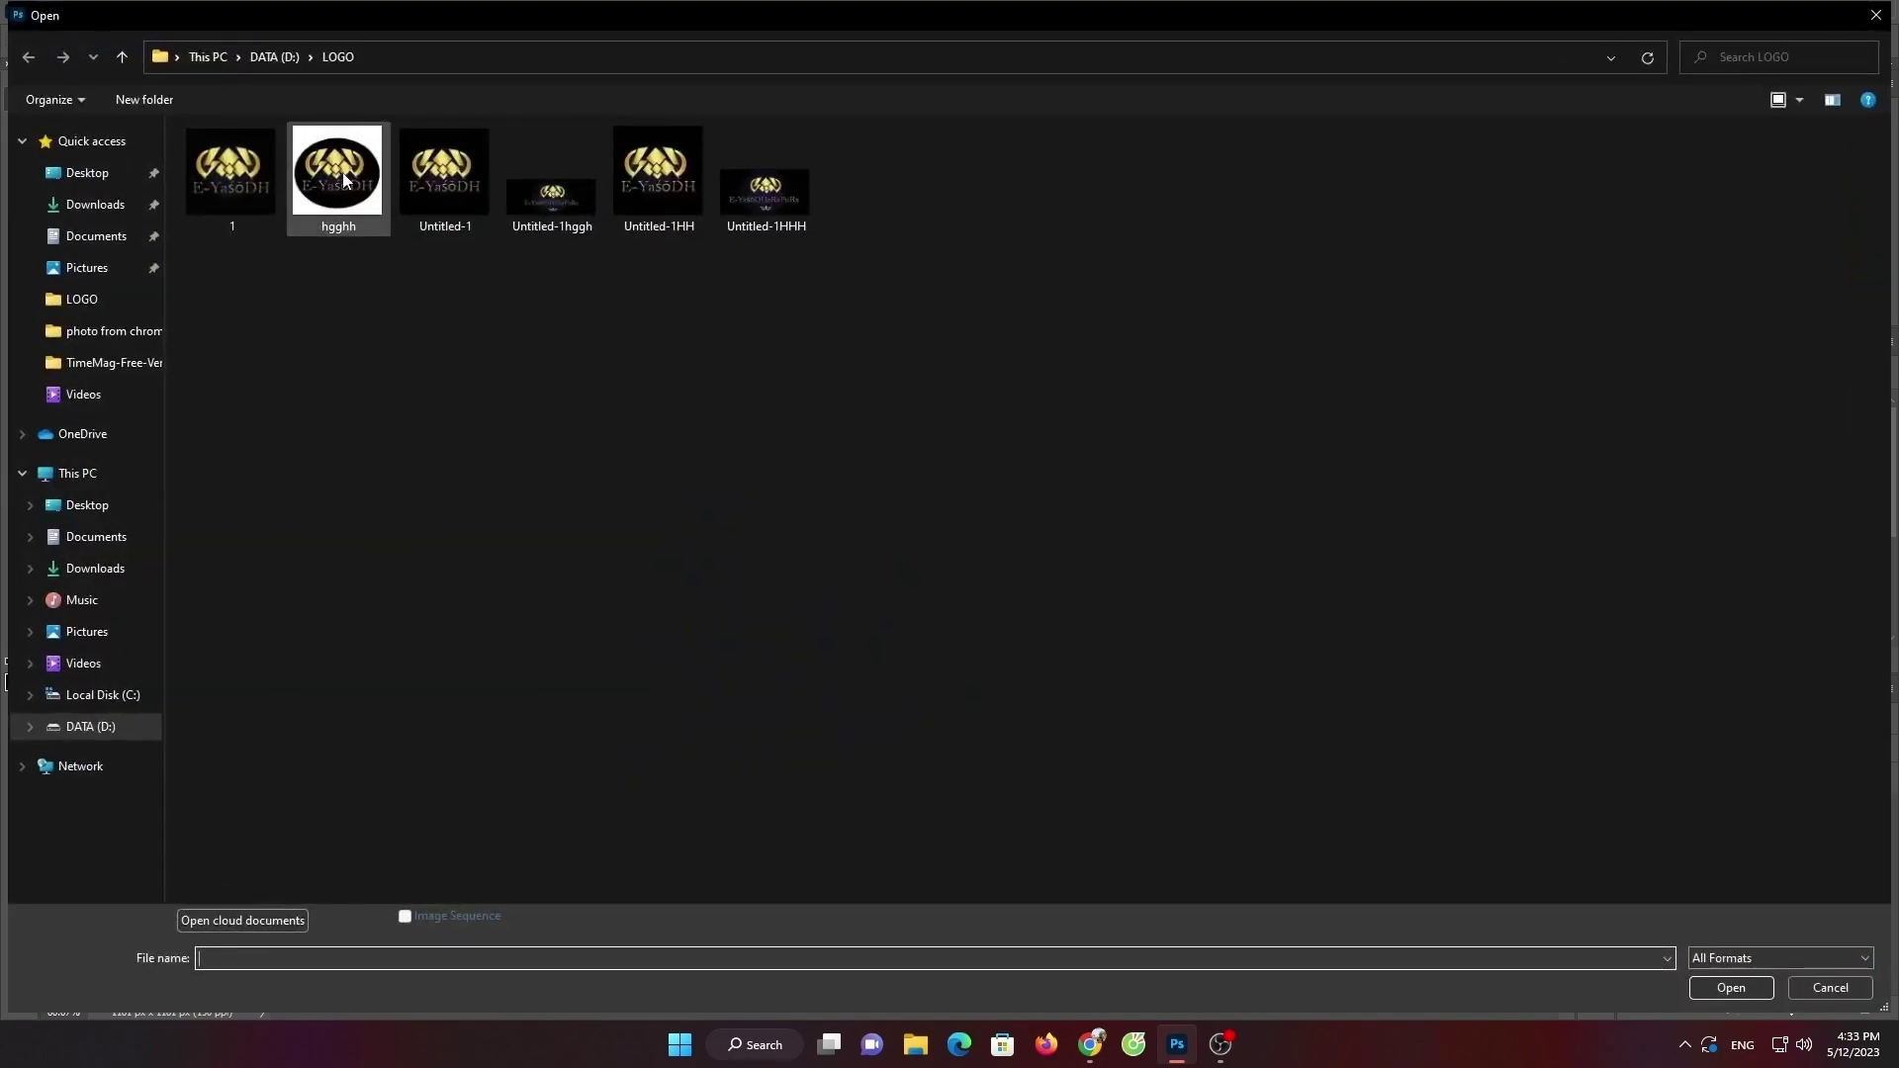
pyautogui.doubleClick(443, 192)
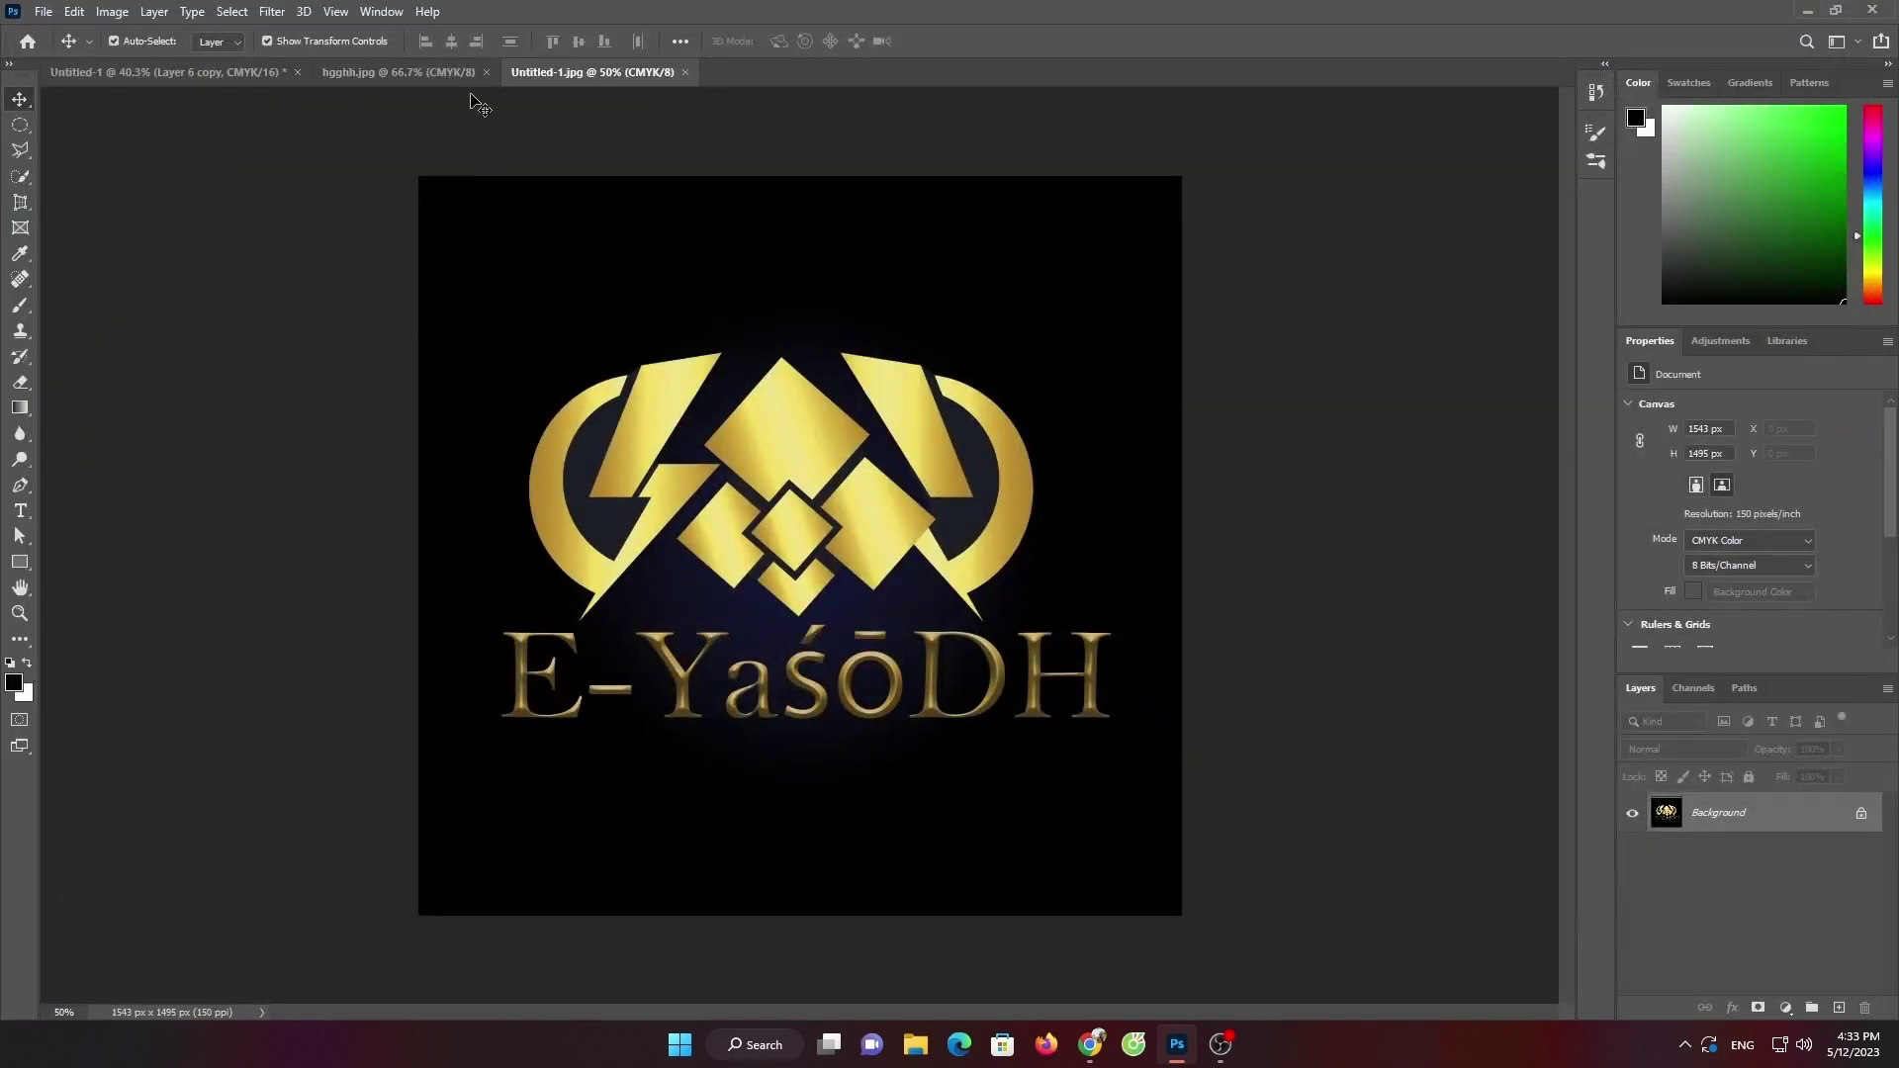
# Draw an elliptical marquee selection around the E-YaśōDH logo
pyautogui.rightClick(20, 124)
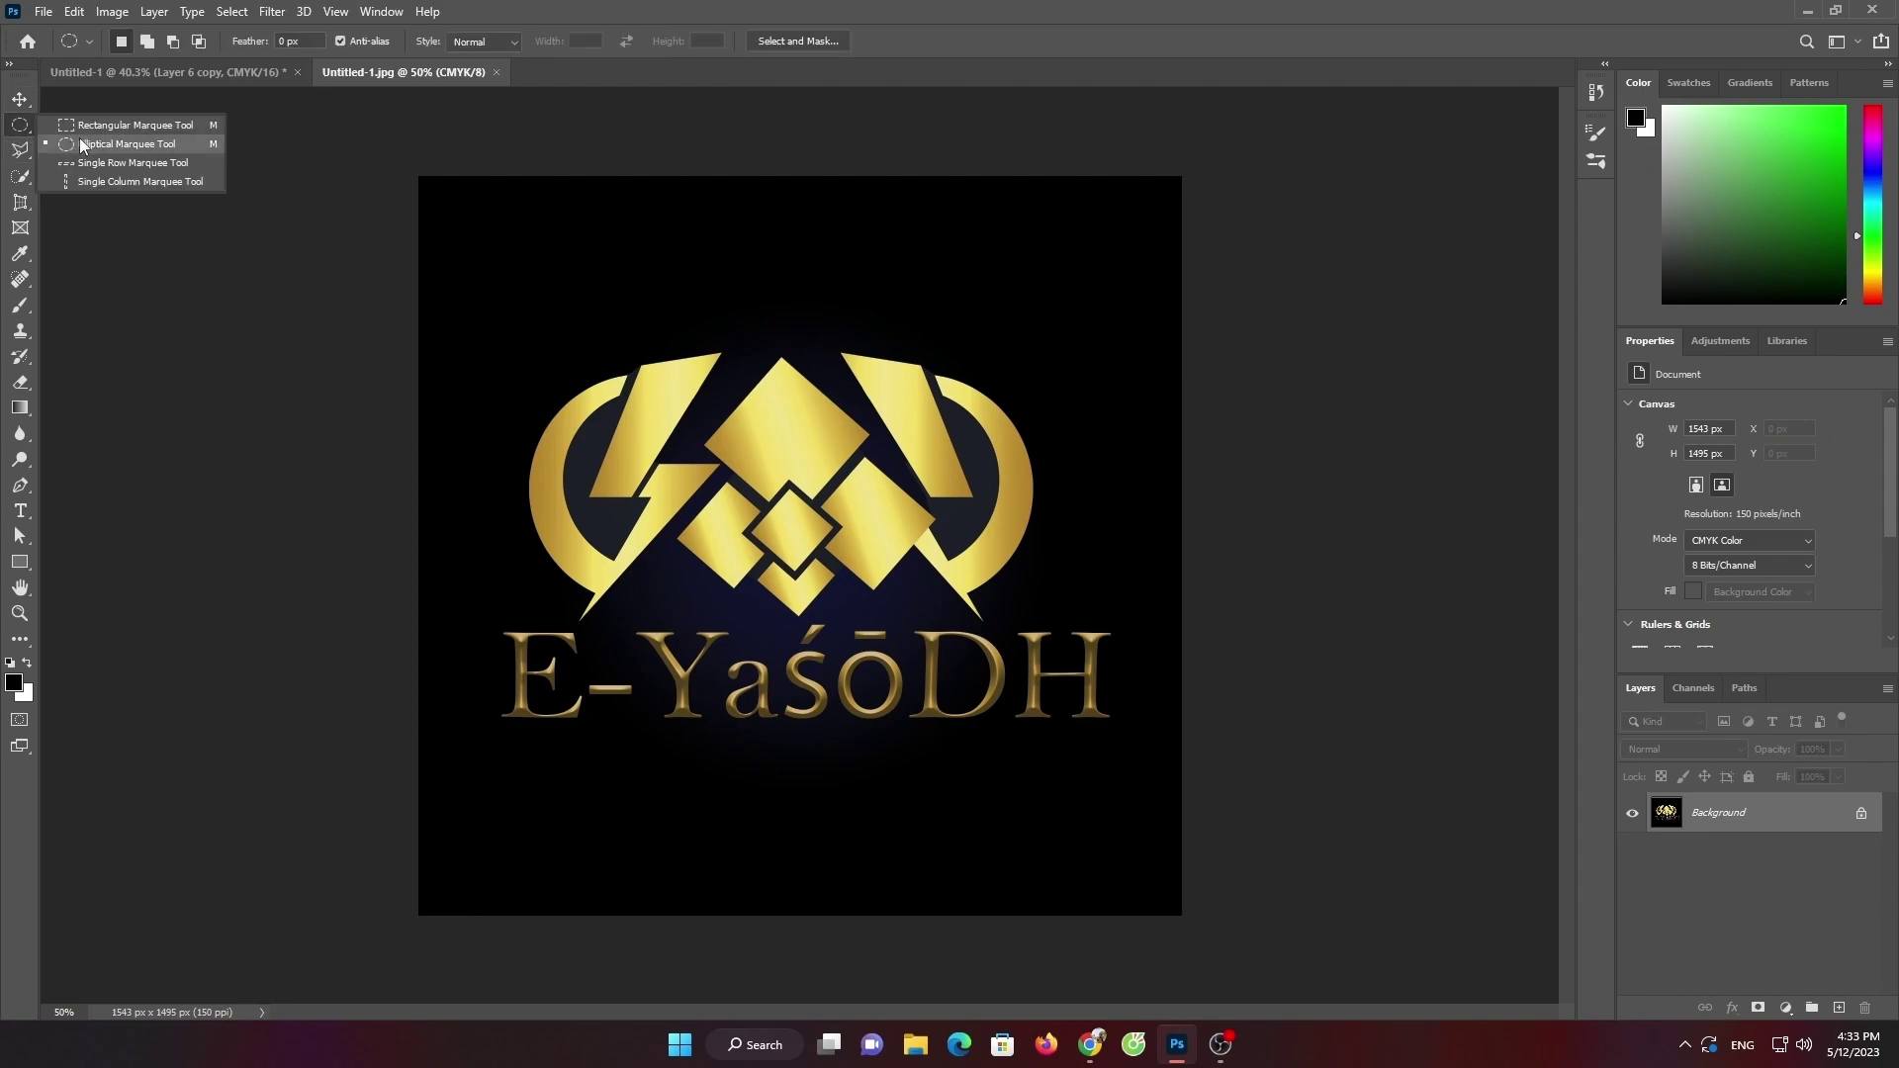
pyautogui.click(109, 144)
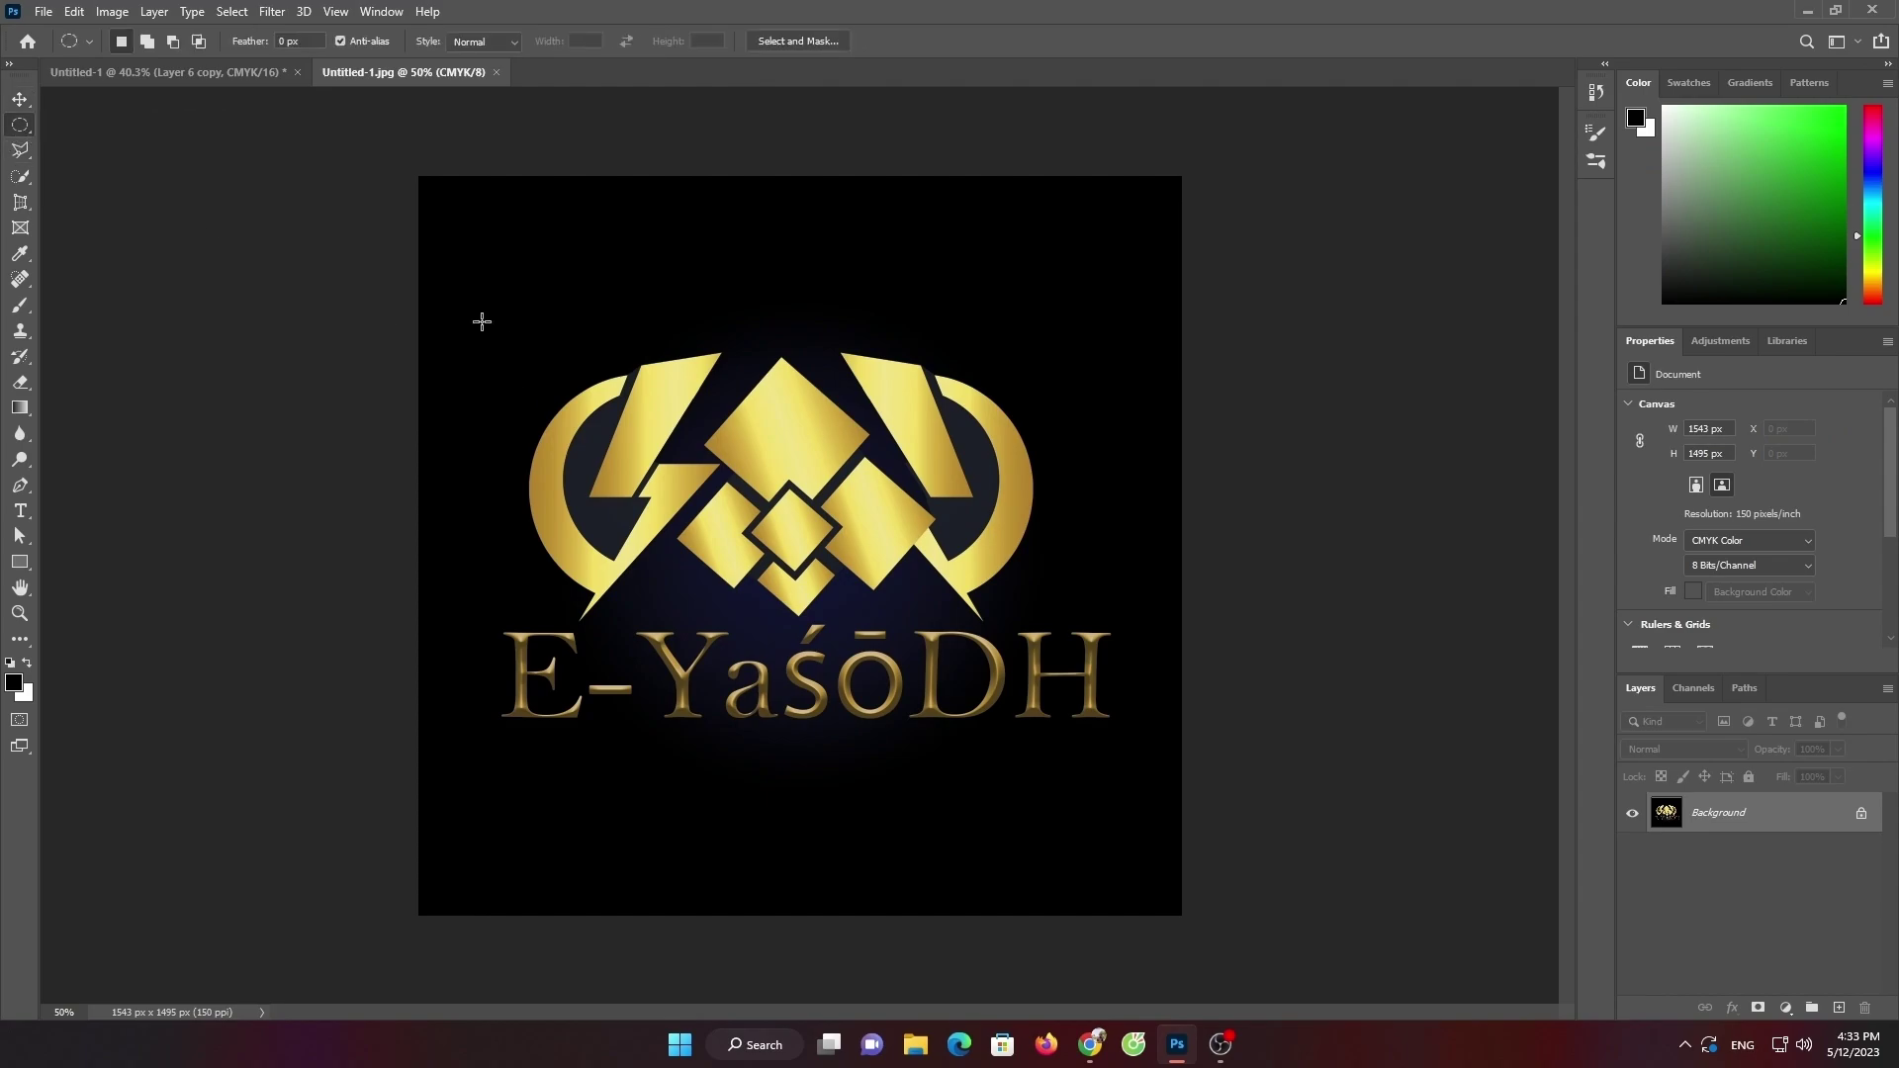
pyautogui.moveTo(482, 322)
pyautogui.mouseDown()
pyautogui.moveTo(1159, 839)
pyautogui.moveTo(1172, 871)
pyautogui.mouseUp()
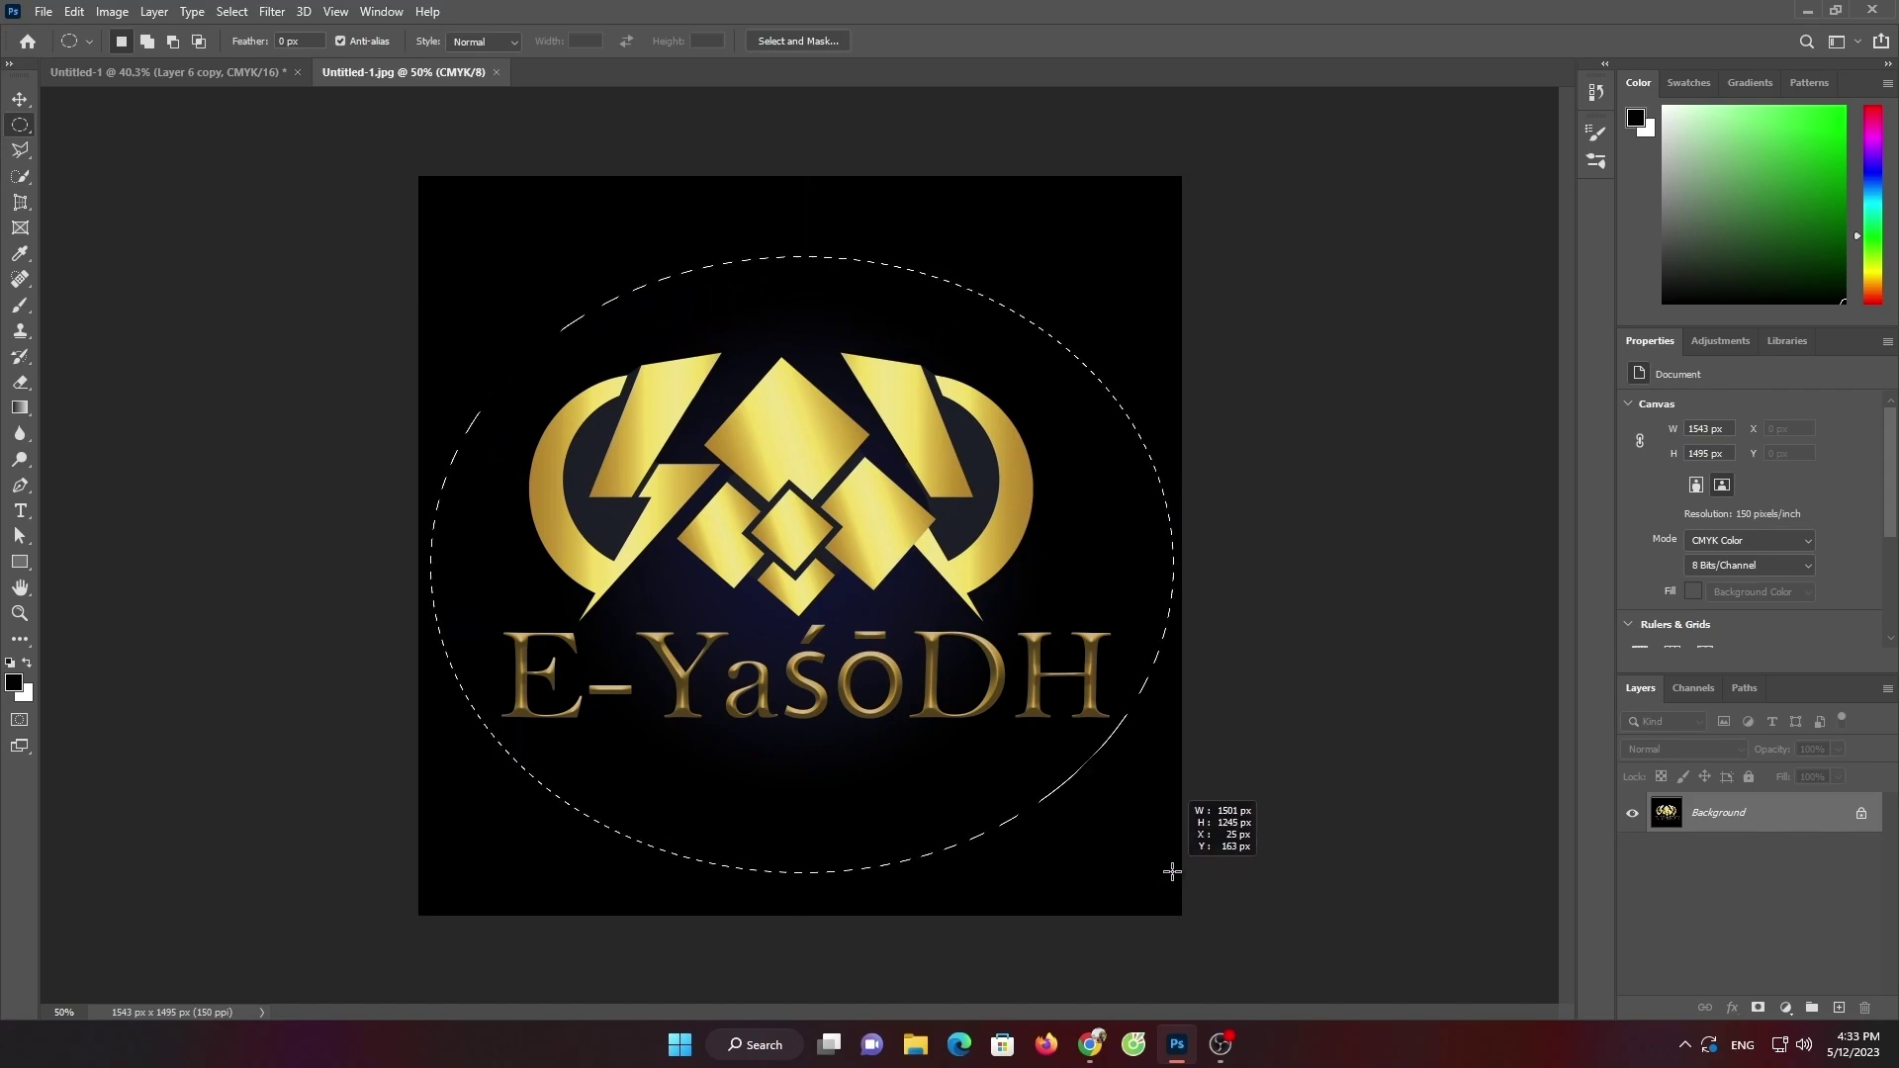
pyautogui.moveTo(1172, 872); pyautogui.dragTo(1168, 864)
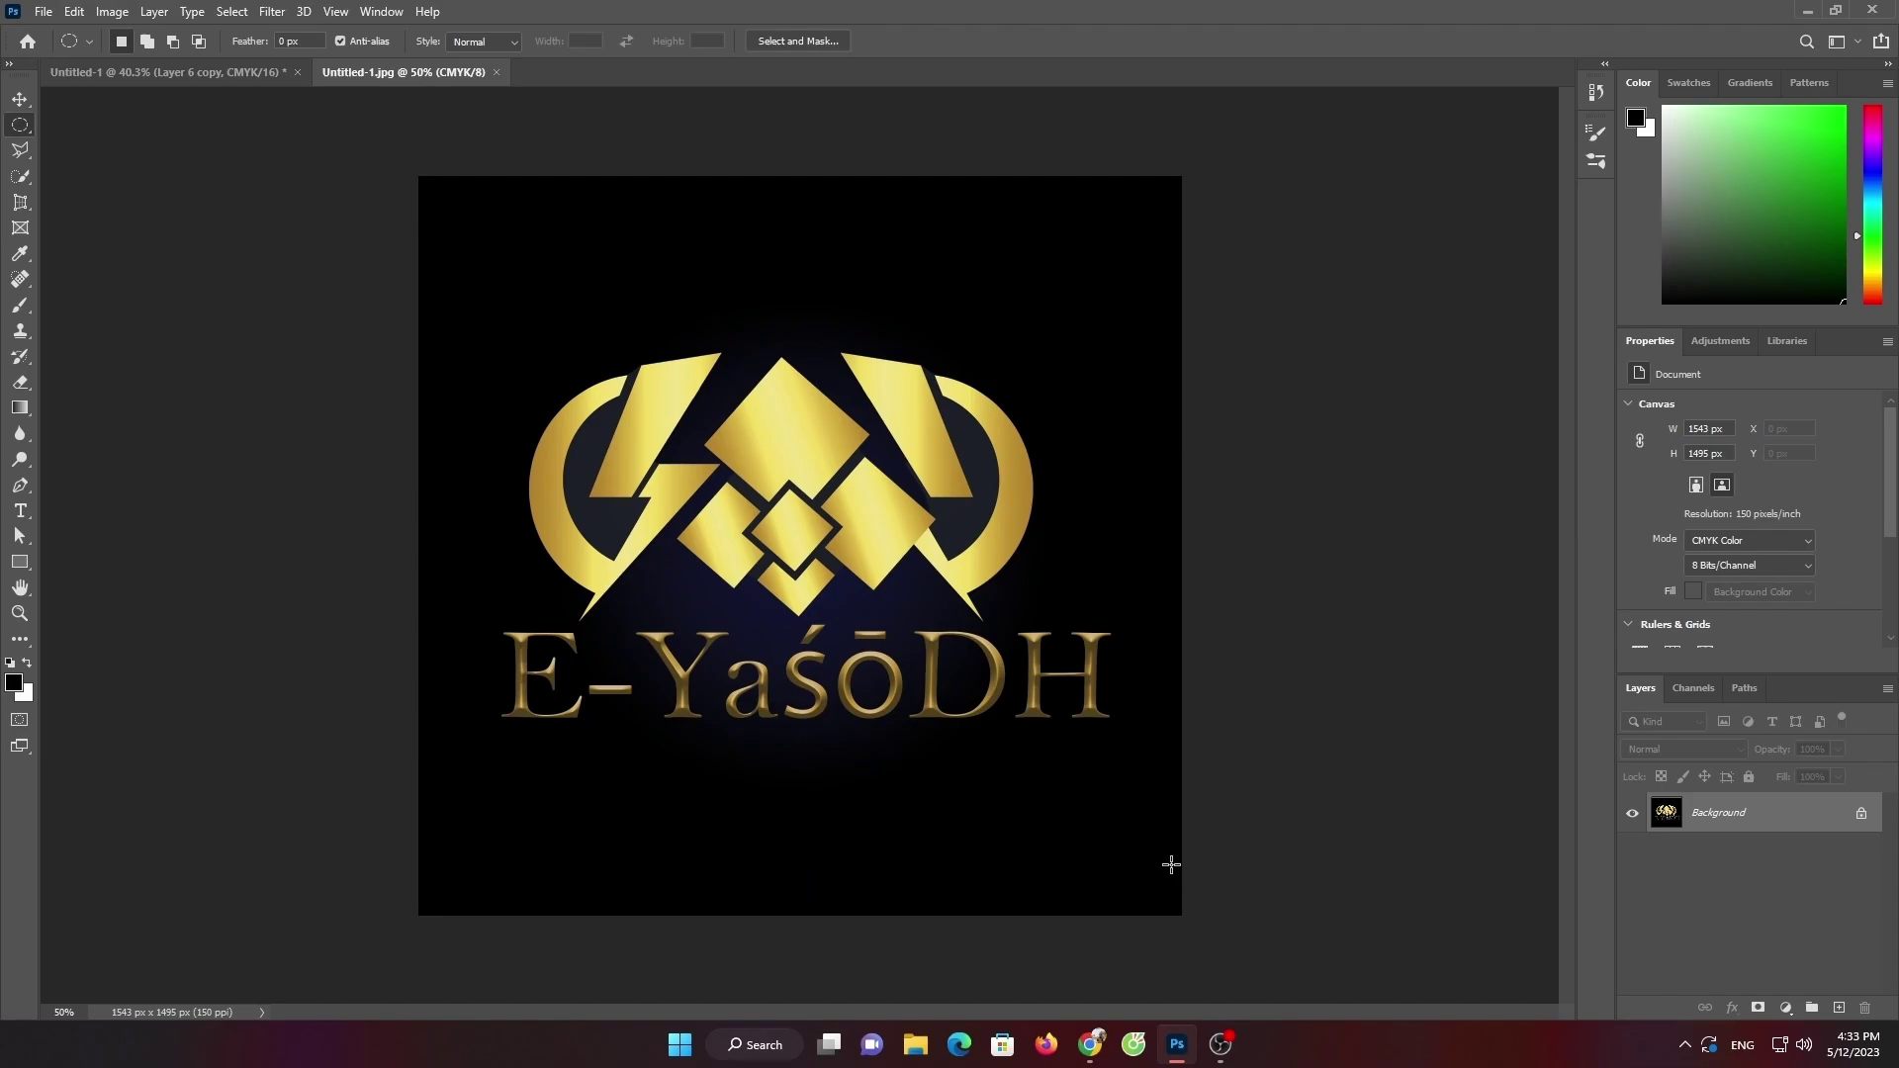
# Drag the oval logo into the NIVEA ad and start Free Transform on it
pyautogui.click(19, 99)
pyautogui.moveTo(778, 477)
pyautogui.mouseDown()
pyautogui.moveTo(86, 81)
pyautogui.moveTo(441, 200)
pyautogui.mouseUp()
pyautogui.hotkey('ctrl', 't')
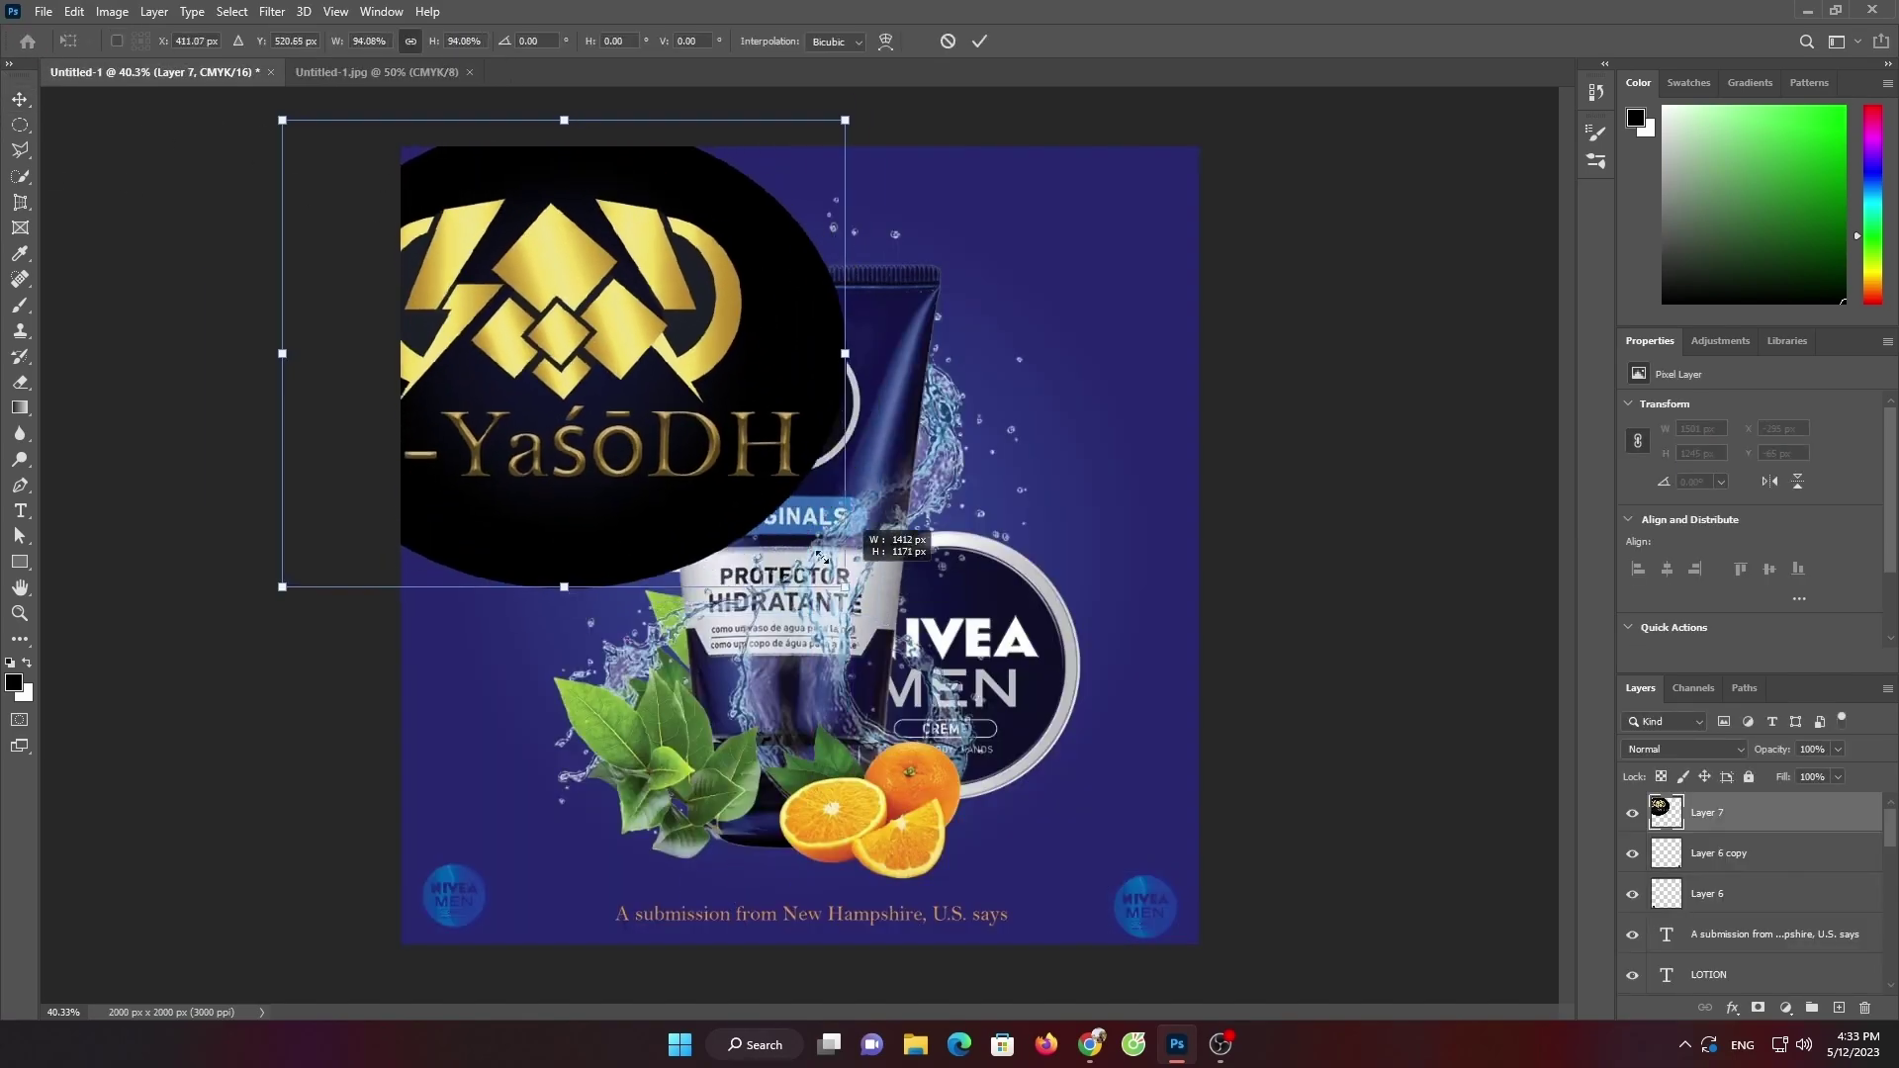